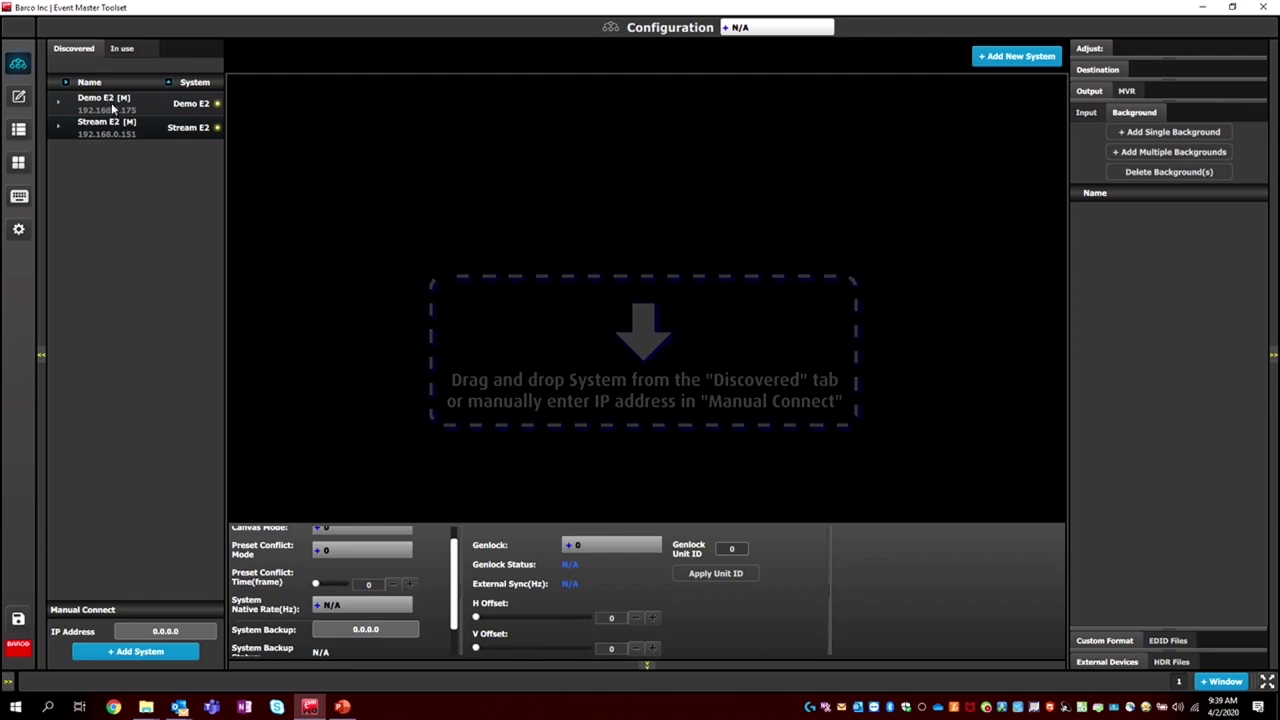
# - Add Demo E2 to the configuration, check the VPU Resource and Multi-Operator views, then return to Detail View
pyautogui.moveTo(113, 108); pyautogui.dragTo(593, 289)
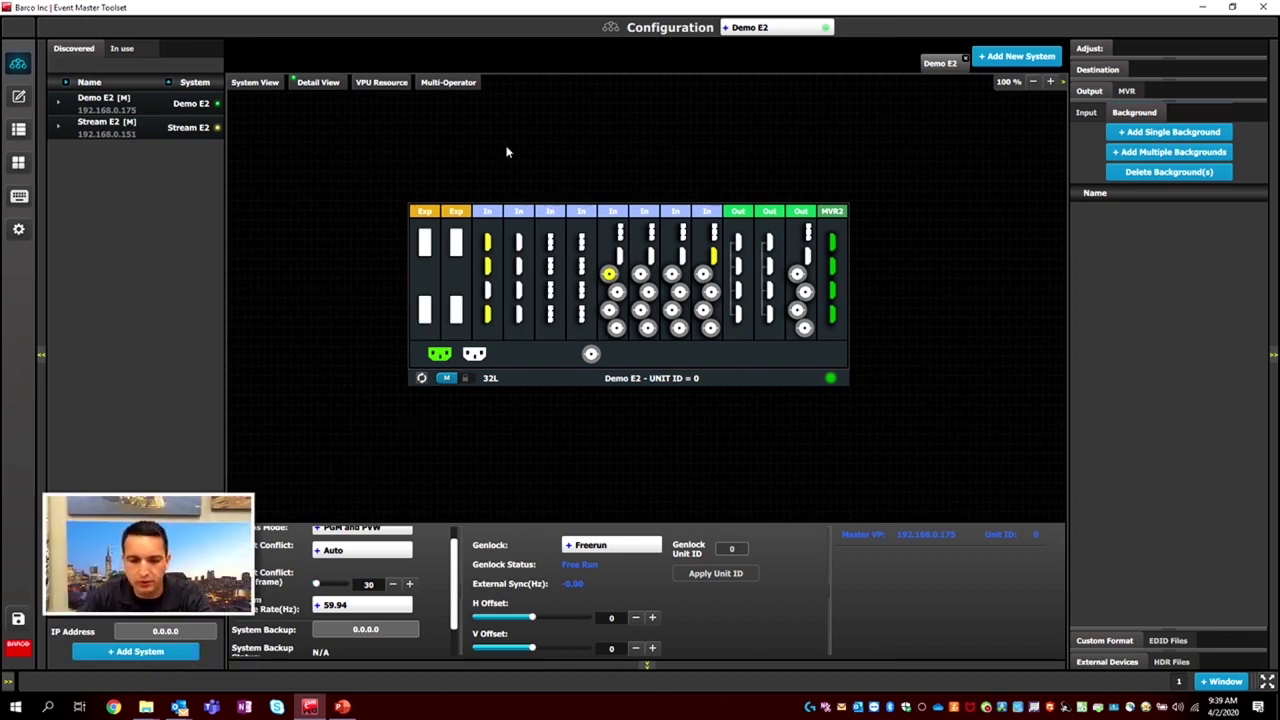
pyautogui.click(385, 86)
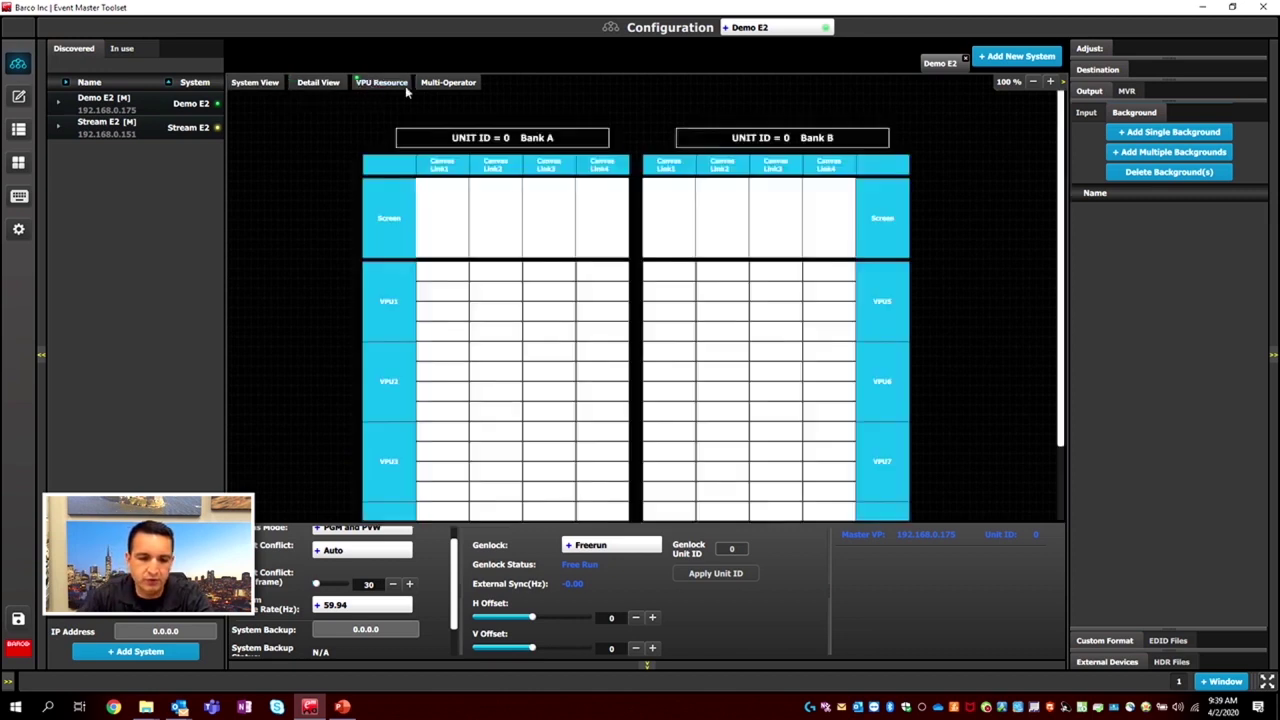
pyautogui.click(452, 86)
pyautogui.click(330, 86)
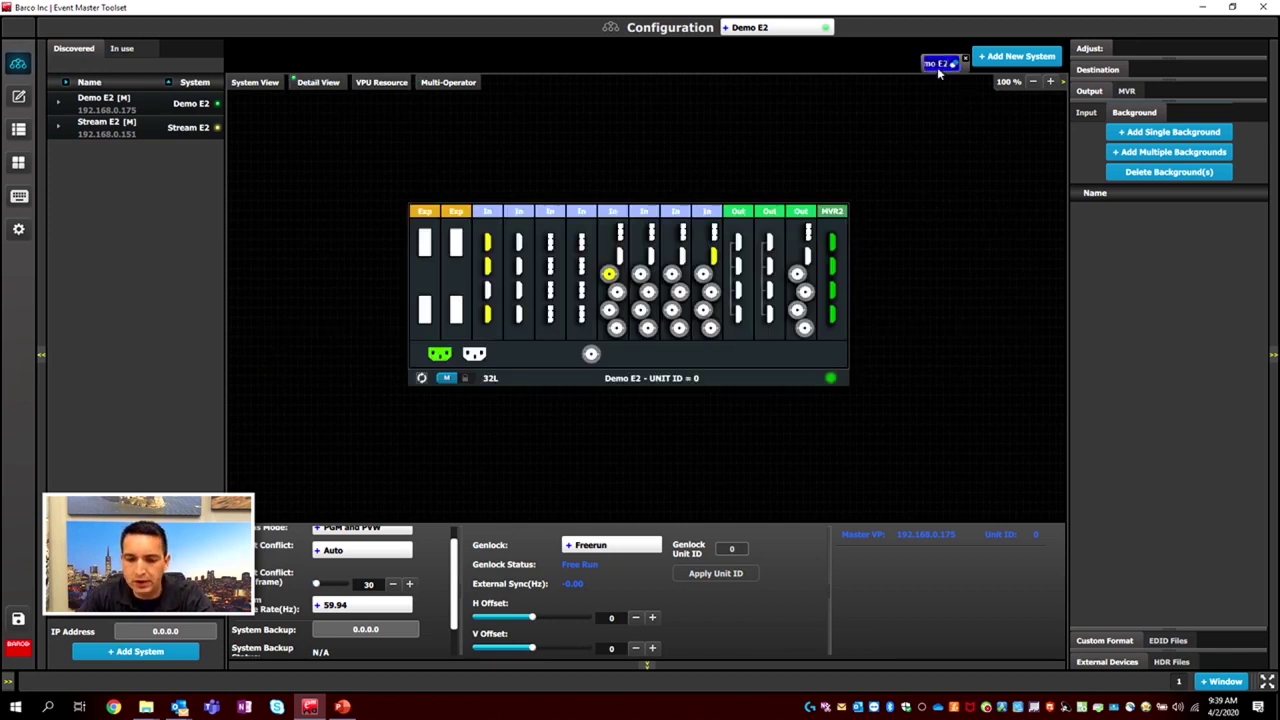
# - Inspect an output and an input connector, then select the Demo E2 unit to show its settings
pyautogui.click(1034, 82)
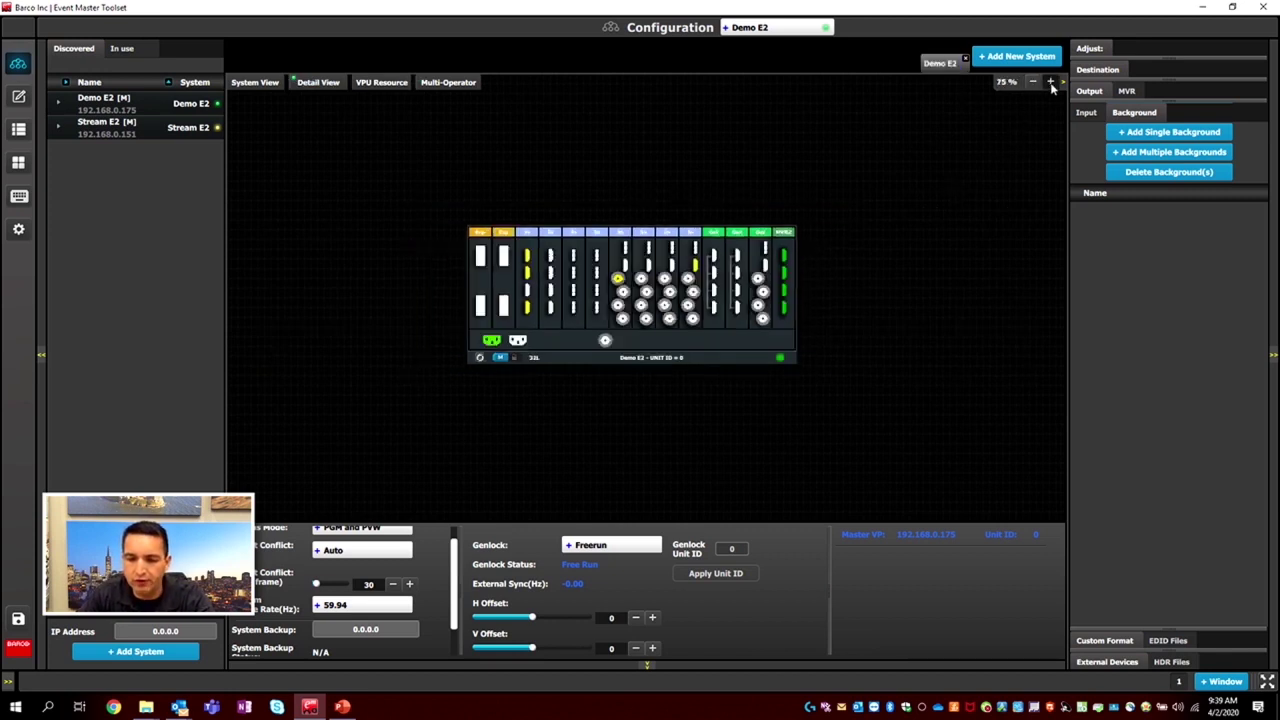
pyautogui.click(1050, 81)
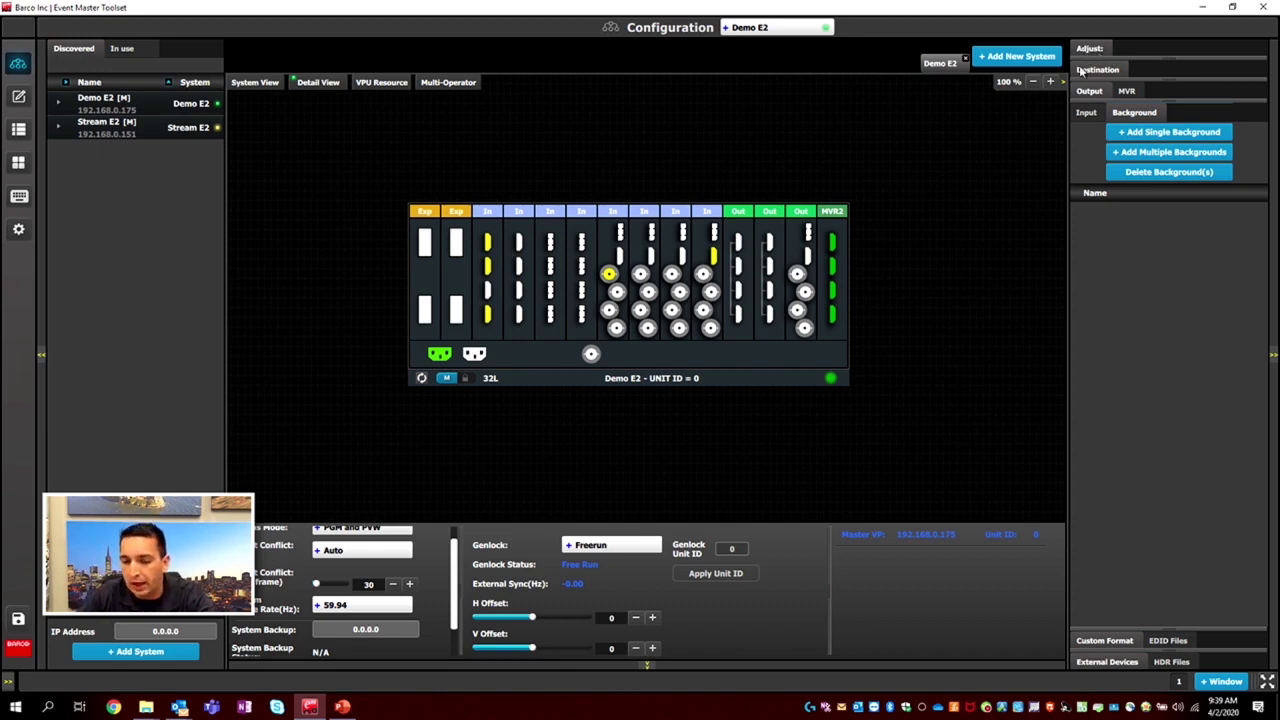
pyautogui.click(797, 274)
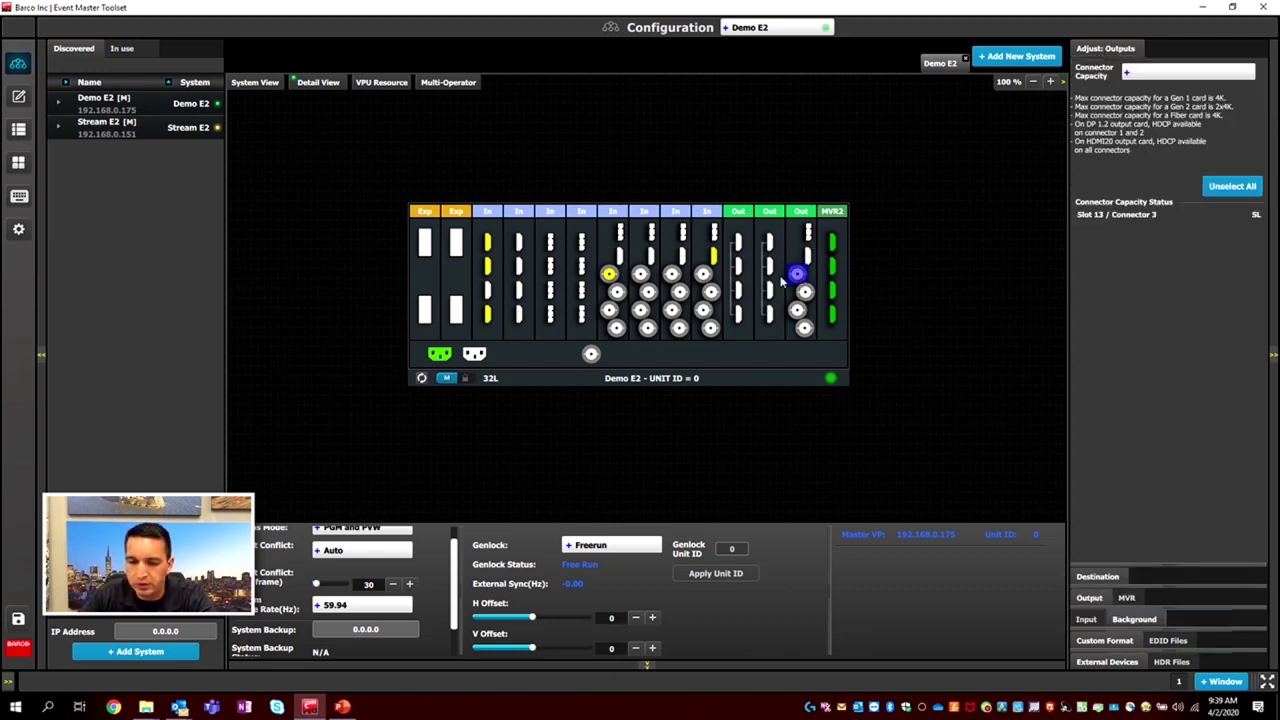
pyautogui.click(704, 280)
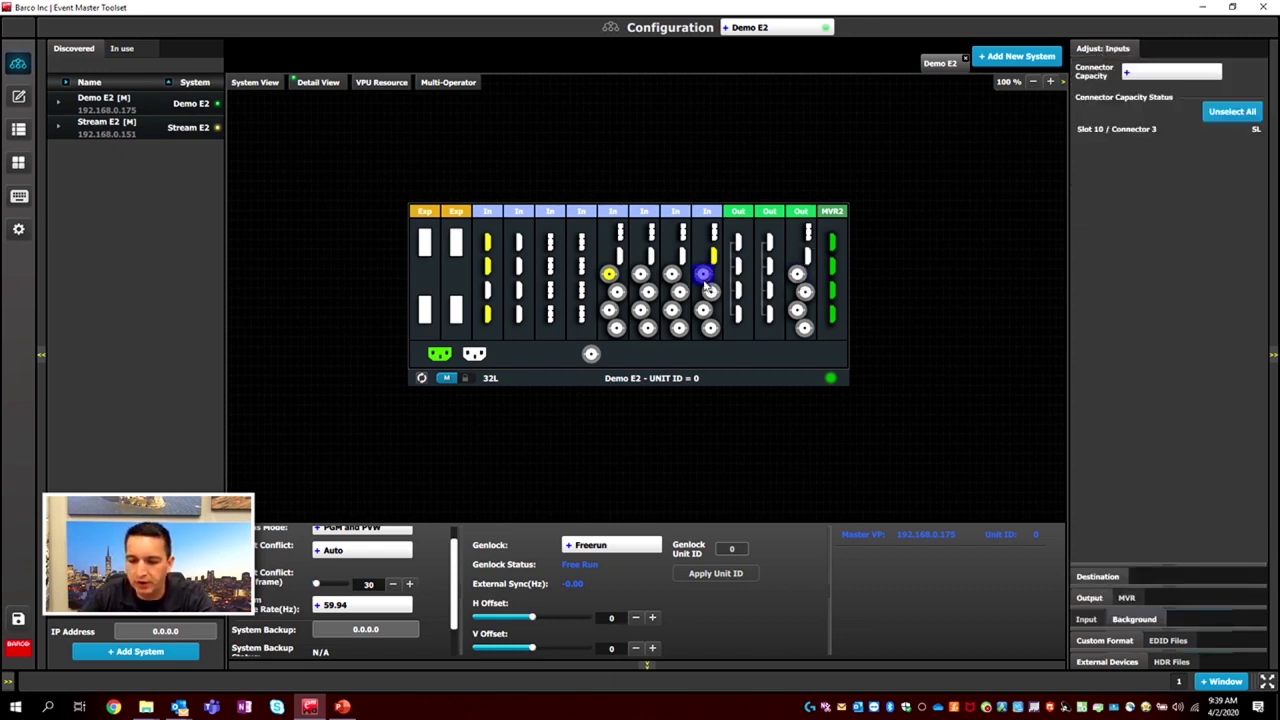
pyautogui.click(769, 381)
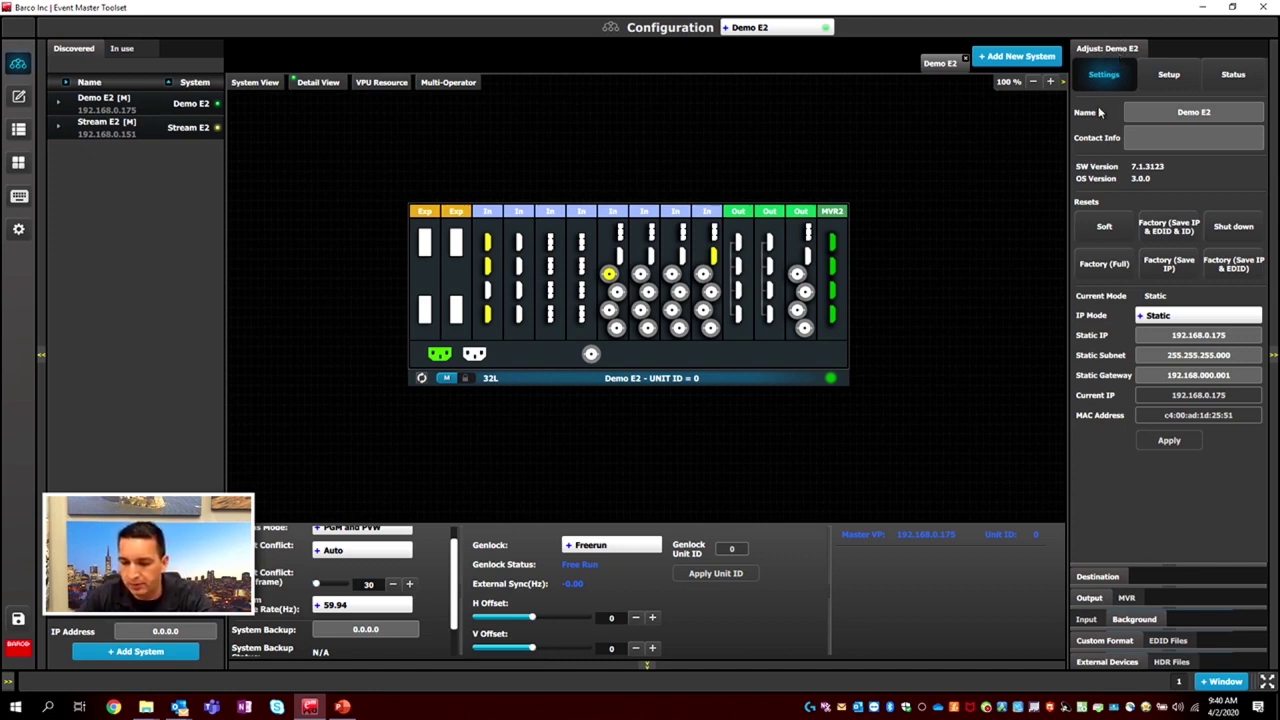
# - Switch to Destination > MVR > Background and select a connector on the fourth input card
pyautogui.click(1091, 600)
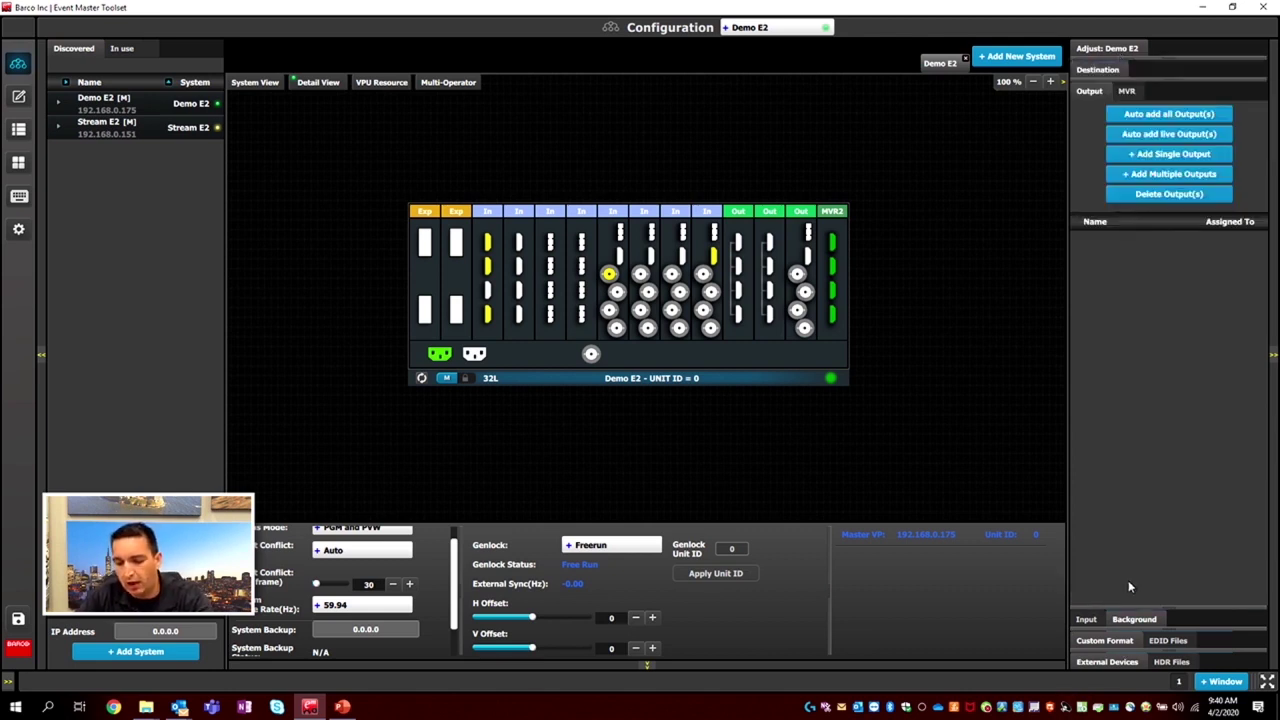
pyautogui.click(1130, 94)
pyautogui.click(1090, 620)
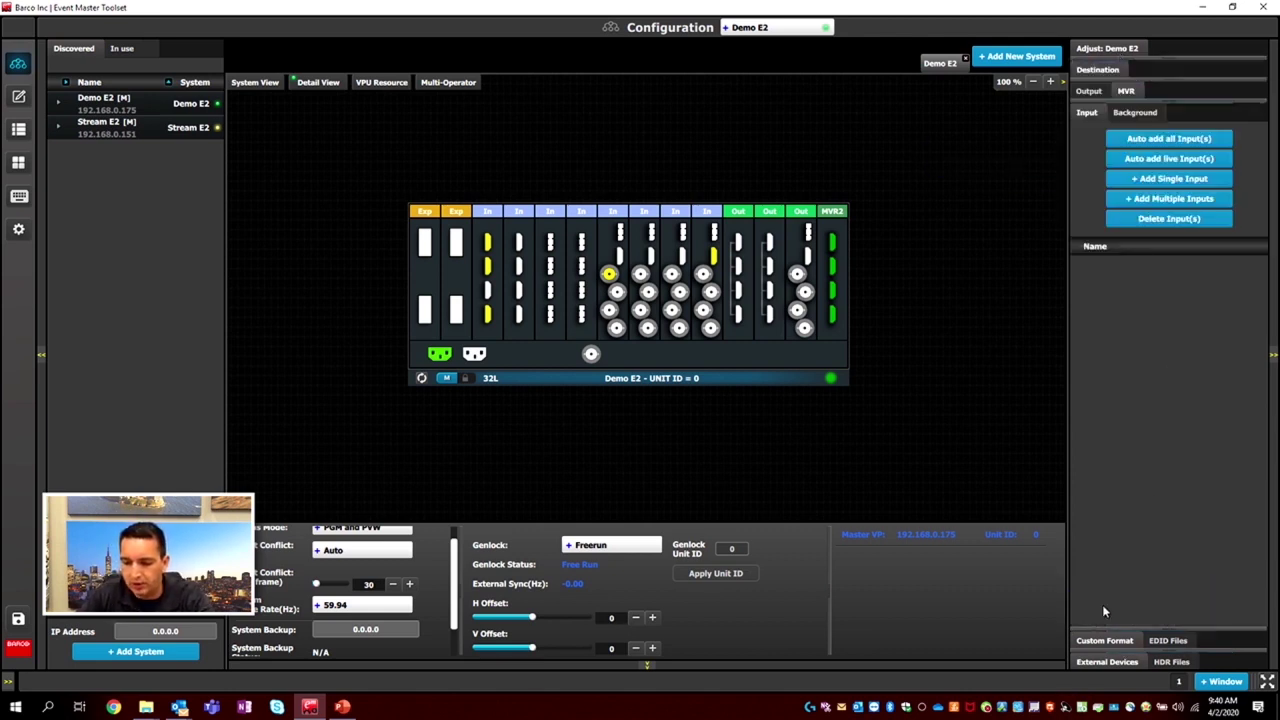
pyautogui.click(1150, 113)
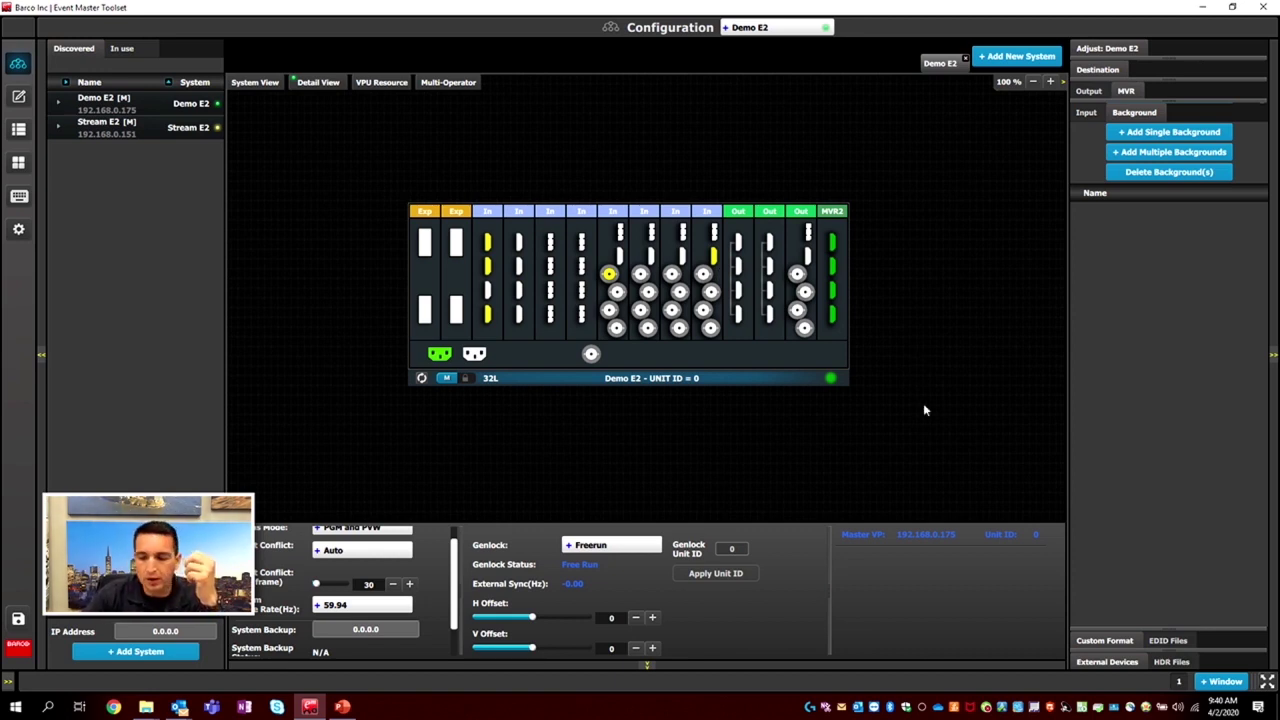
pyautogui.click(582, 243)
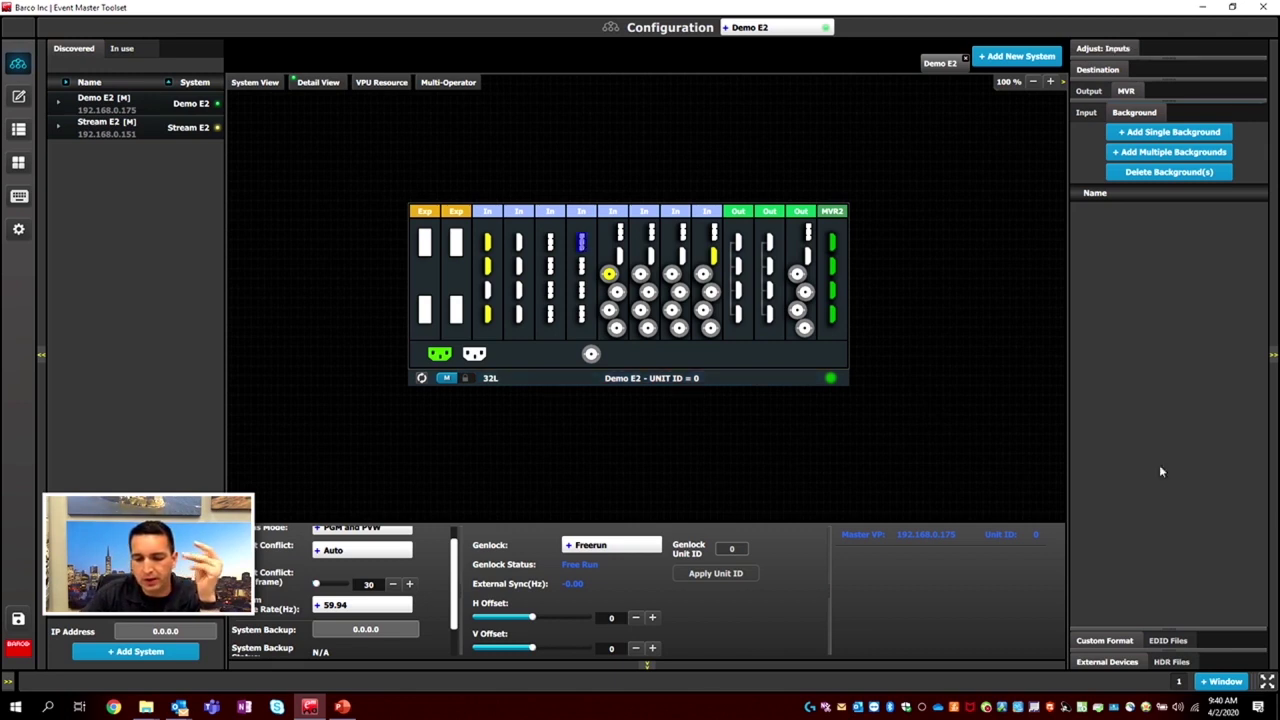
# - Create the single background DPBackground1 from the selected connector and open its properties
pyautogui.click(1180, 154)
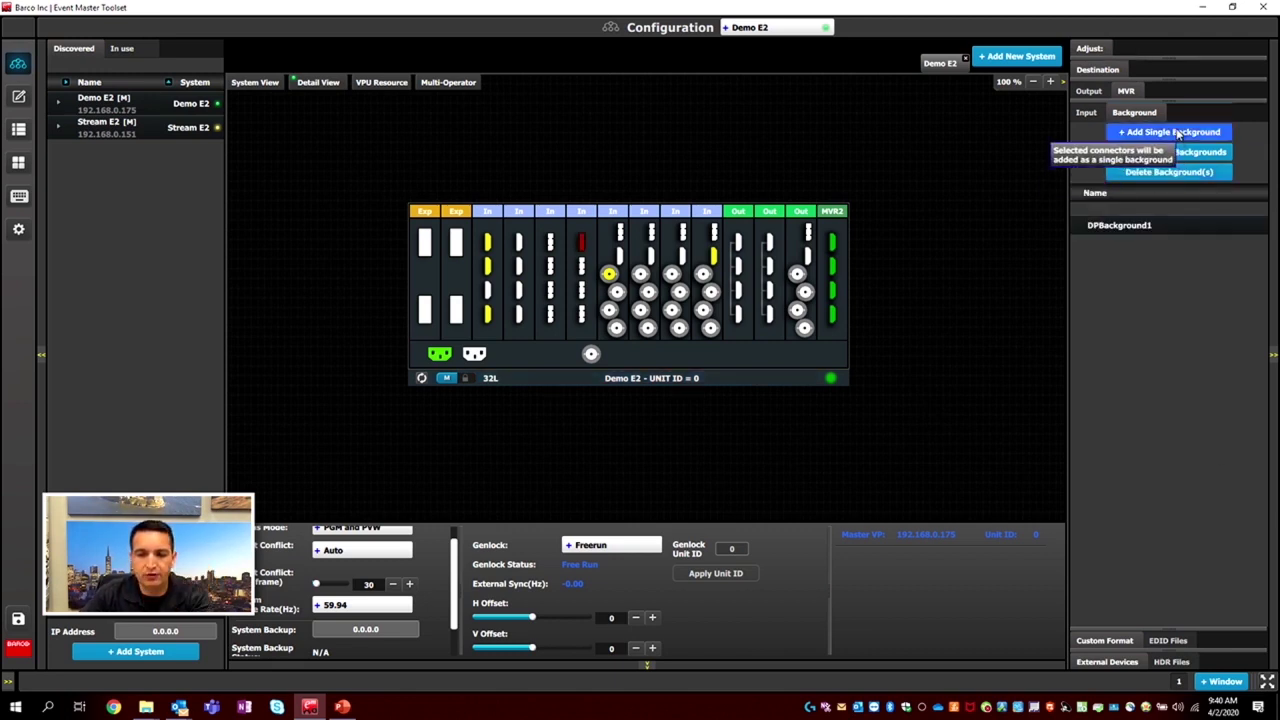
pyautogui.click(1138, 227)
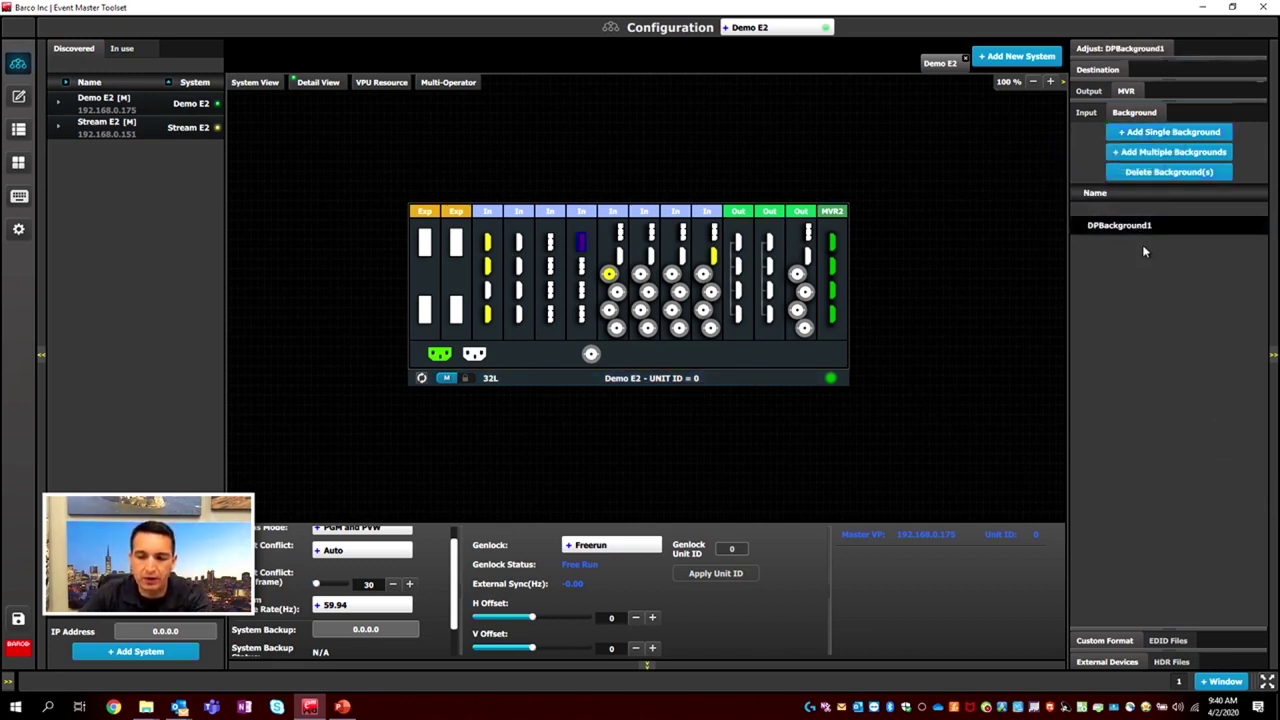
pyautogui.click(1127, 47)
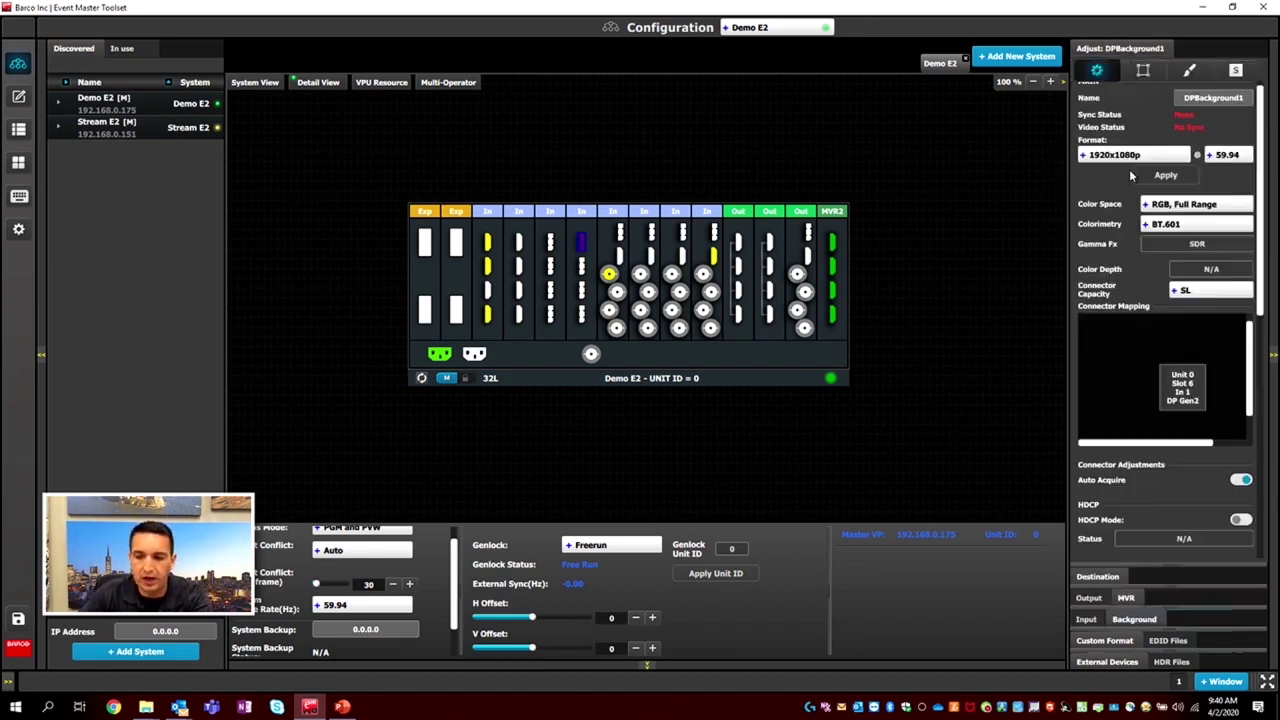
# - Rename DPBackground1 to 'Side Screen' and return to the Background list
pyautogui.click(1203, 110)
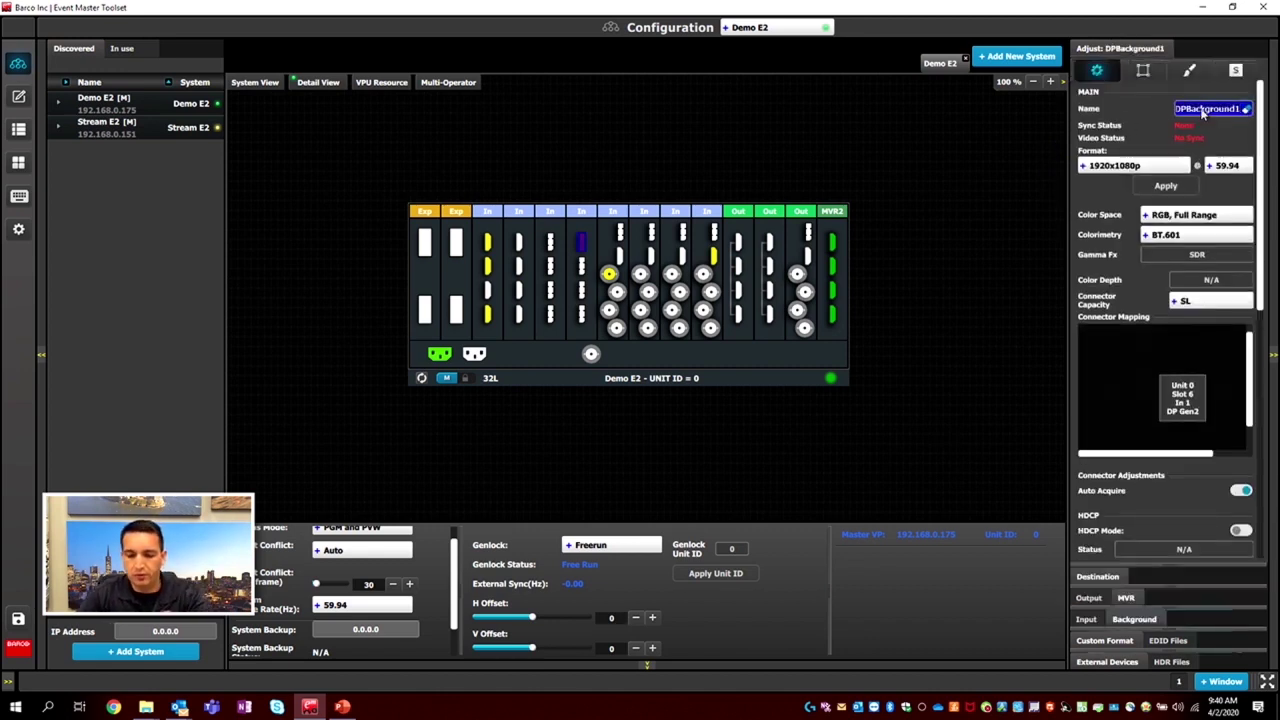
pyautogui.write('Side Screen')
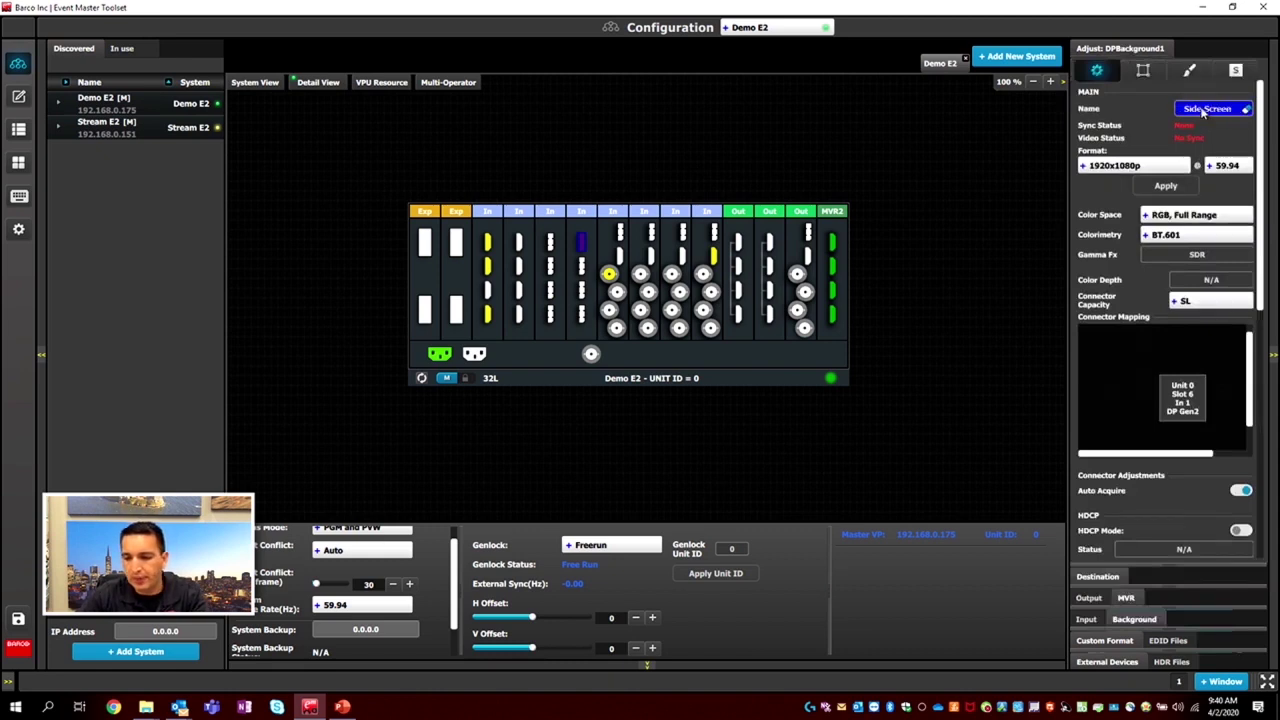
pyautogui.press('Return')
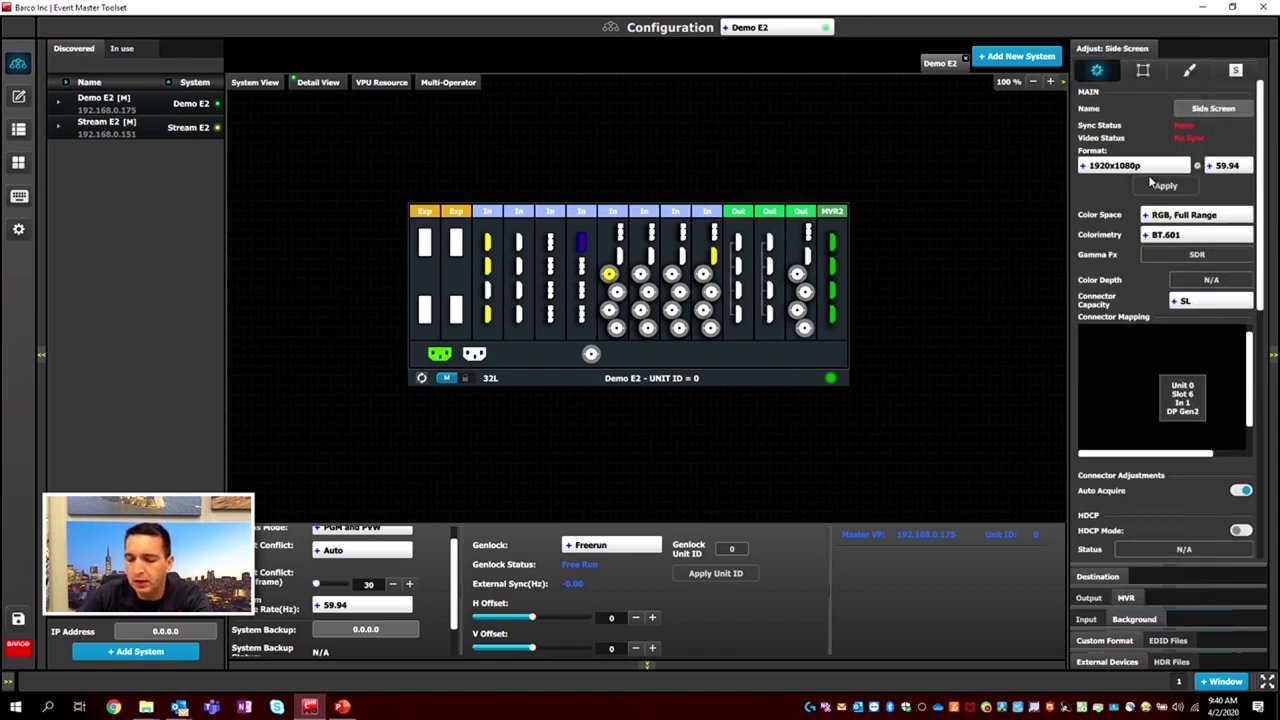
pyautogui.scroll(-1, 1101, 193)
pyautogui.scroll(1, 1110, 175)
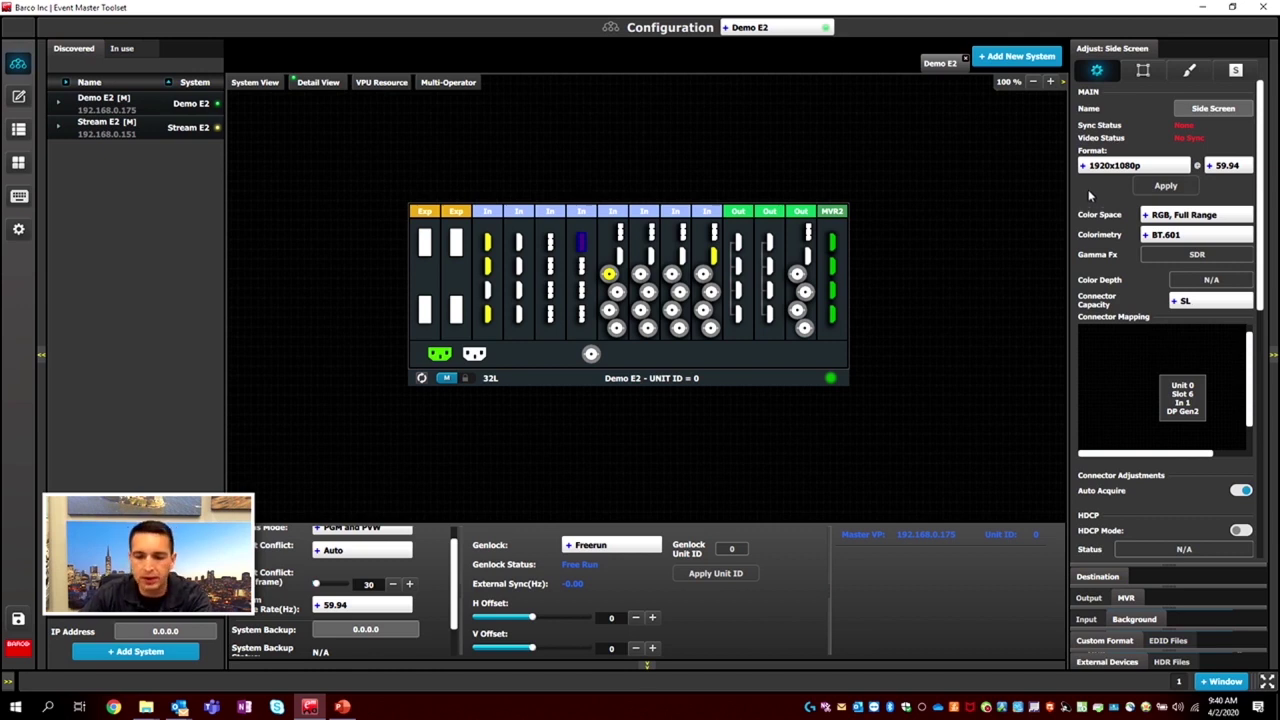
pyautogui.scroll(1, 415, 593)
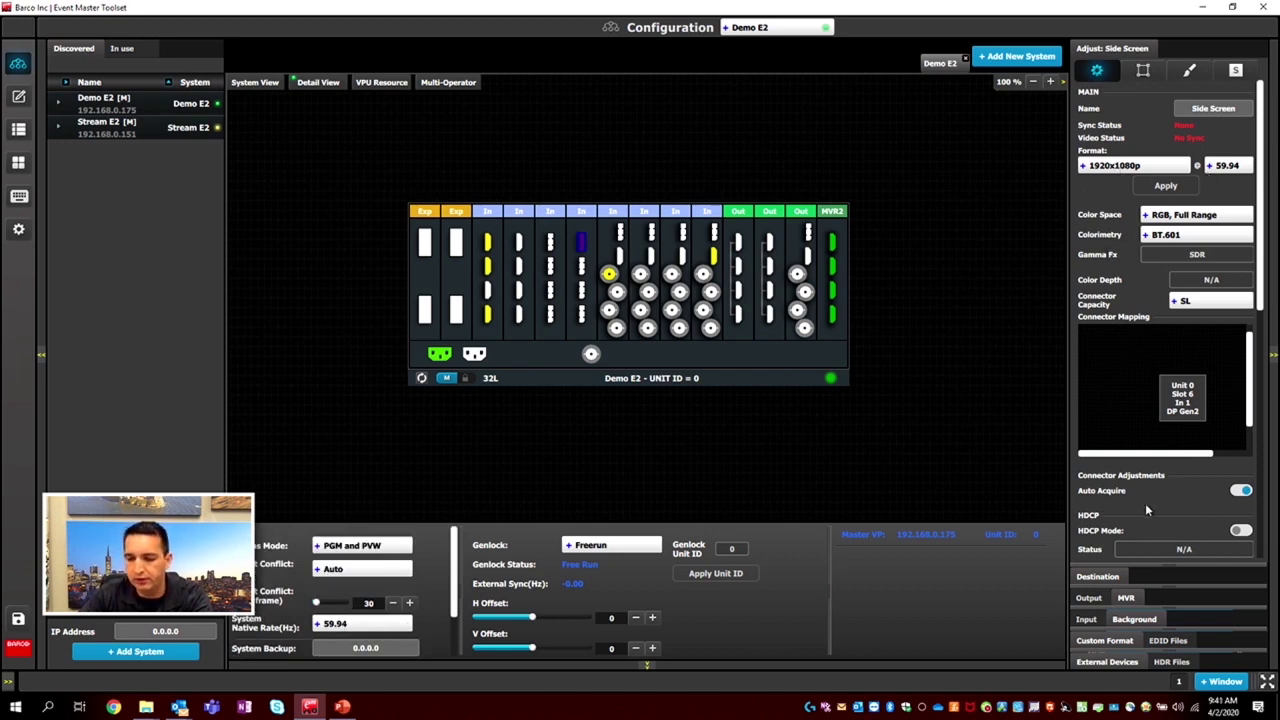
pyautogui.scroll(-3, 1147, 510)
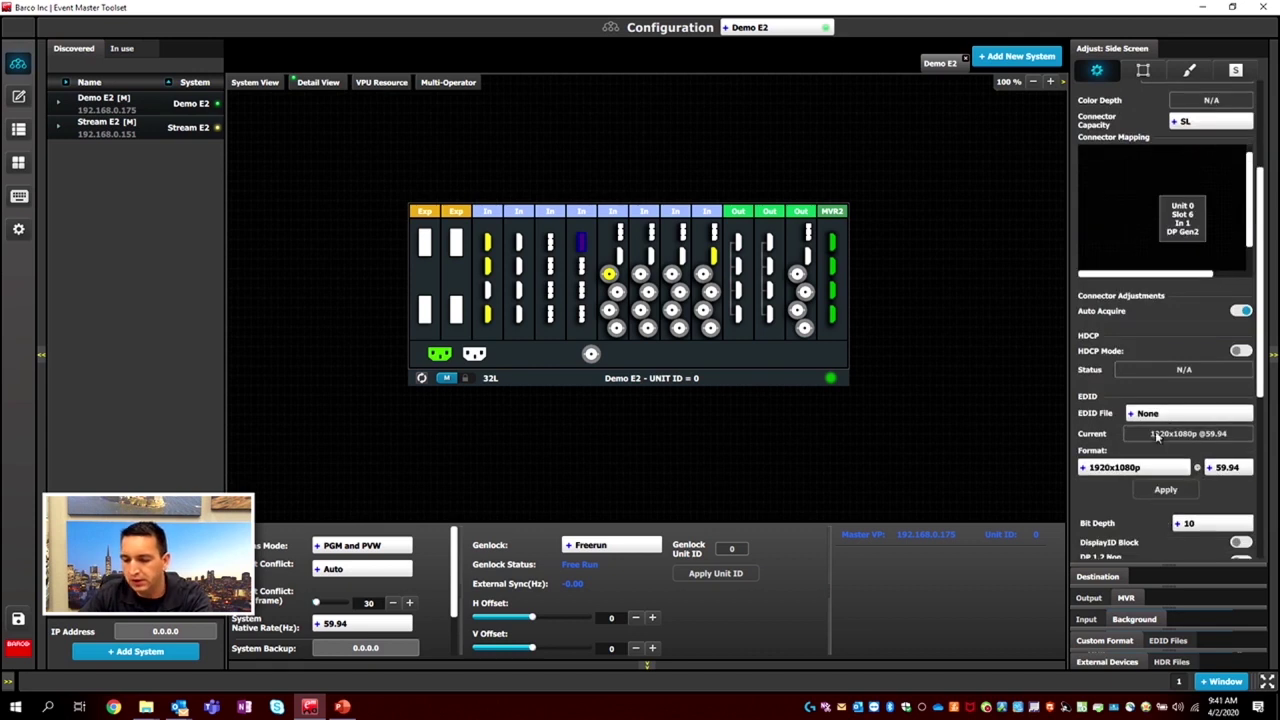
pyautogui.scroll(3, 1188, 450)
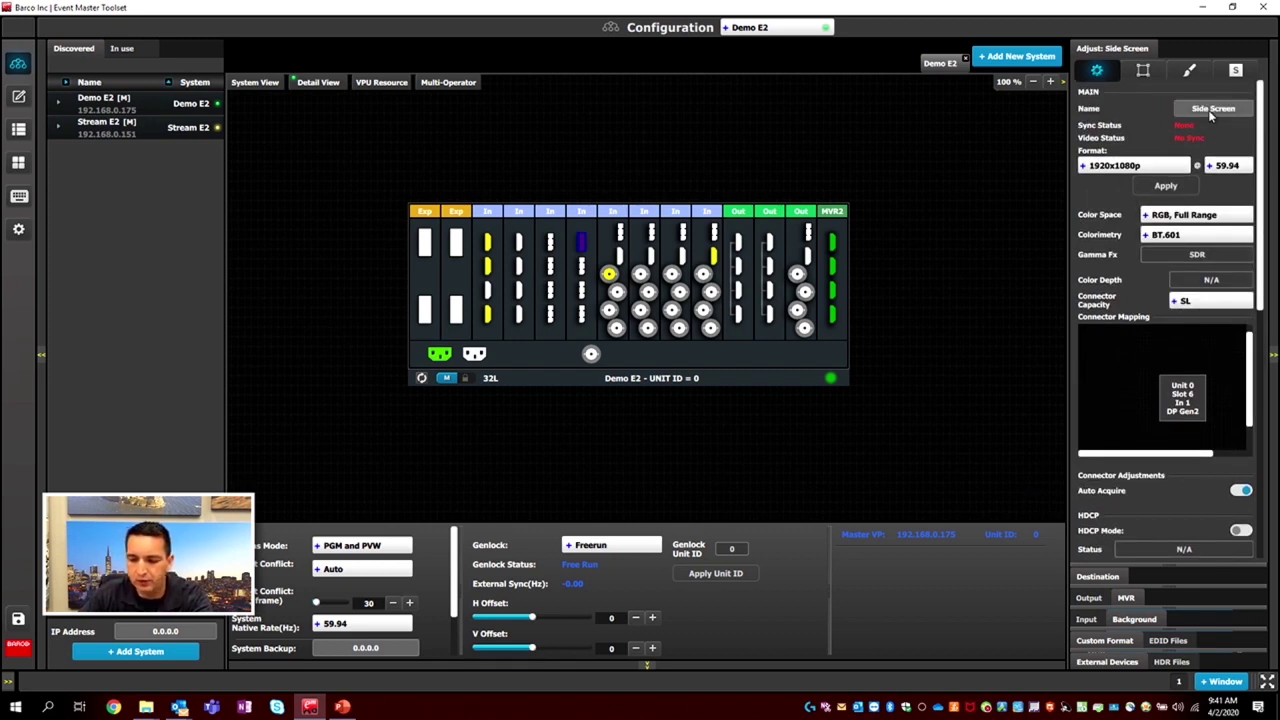
pyautogui.click(1128, 620)
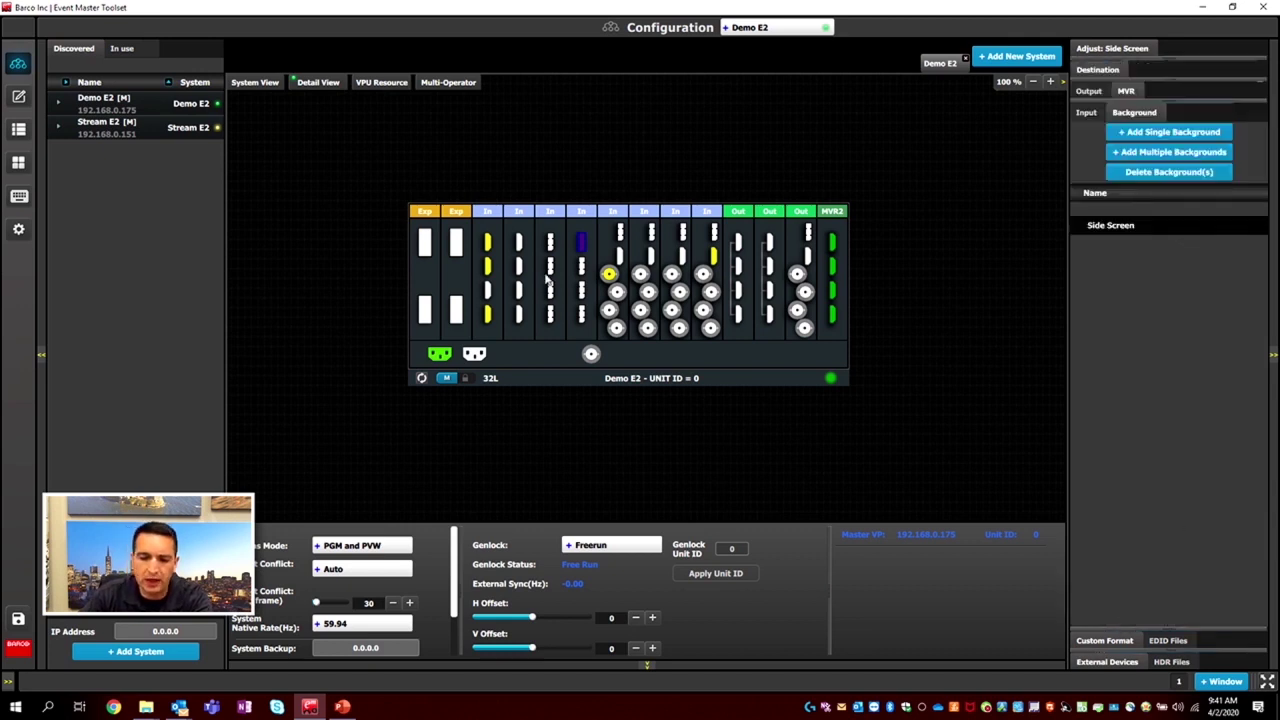
# - Add a single background from the last input card and rename it '3840 BG'
pyautogui.click(713, 256)
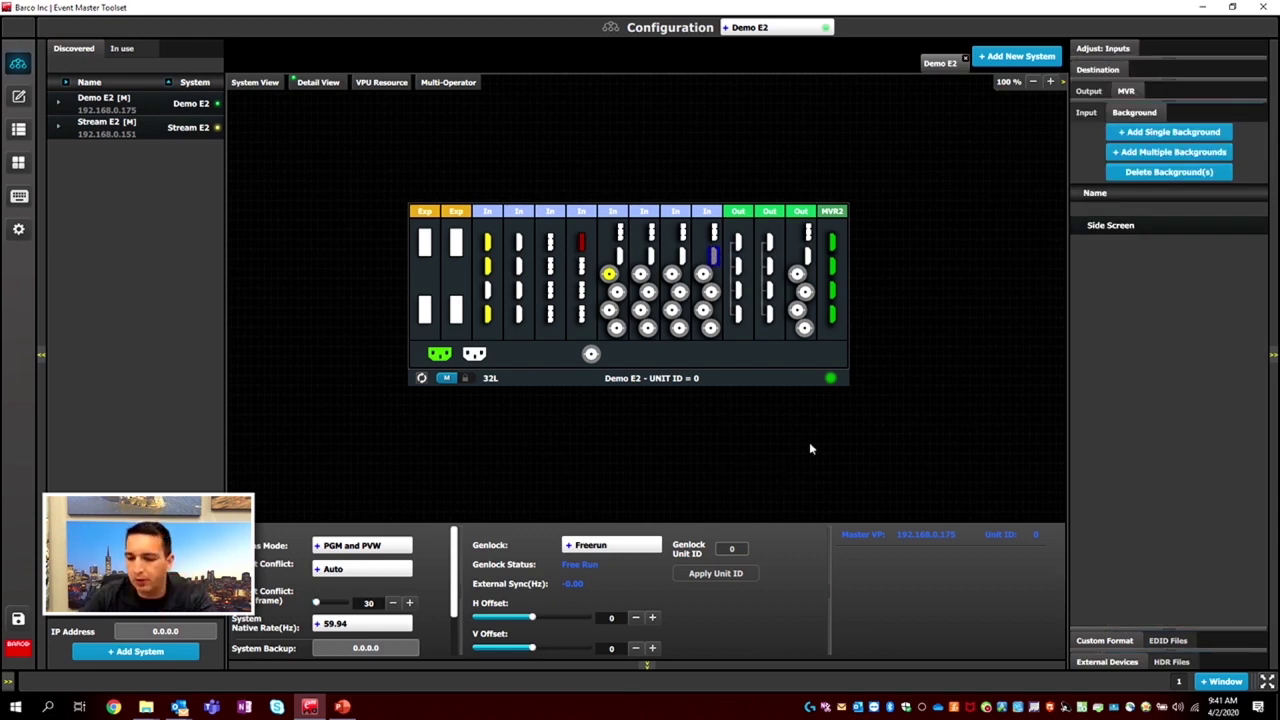
pyautogui.click(1160, 132)
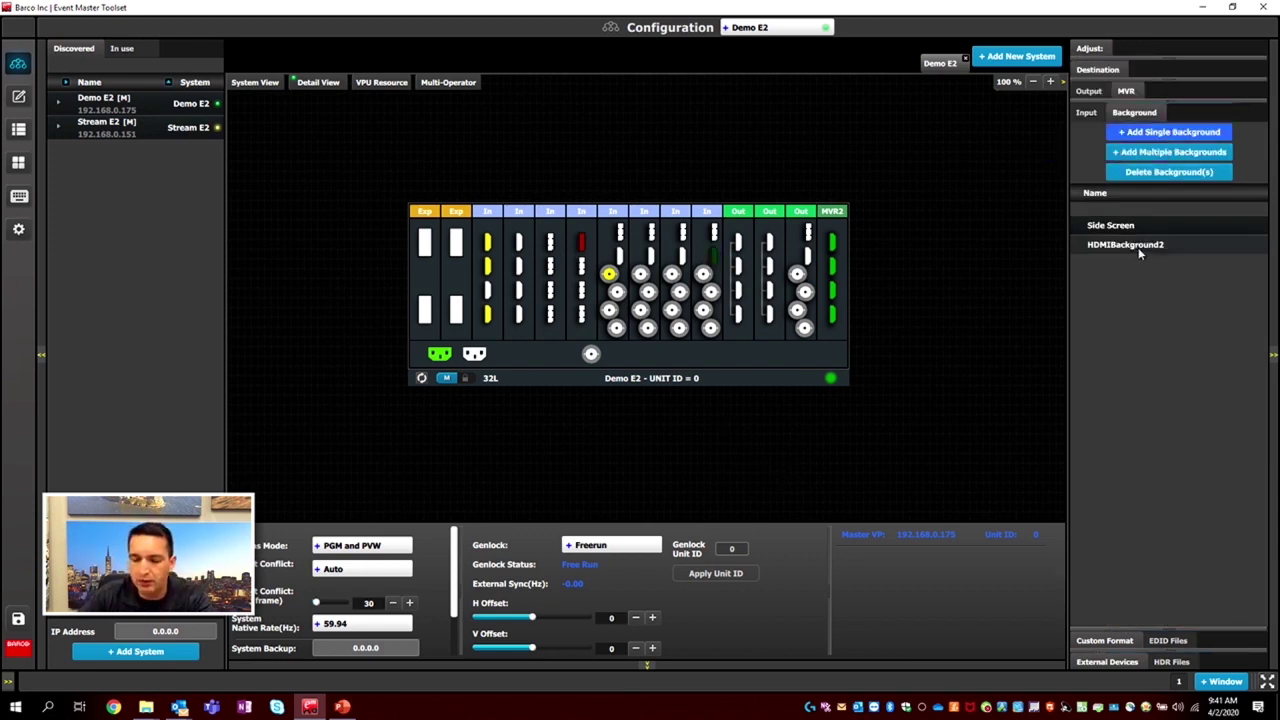
pyautogui.click(1138, 247)
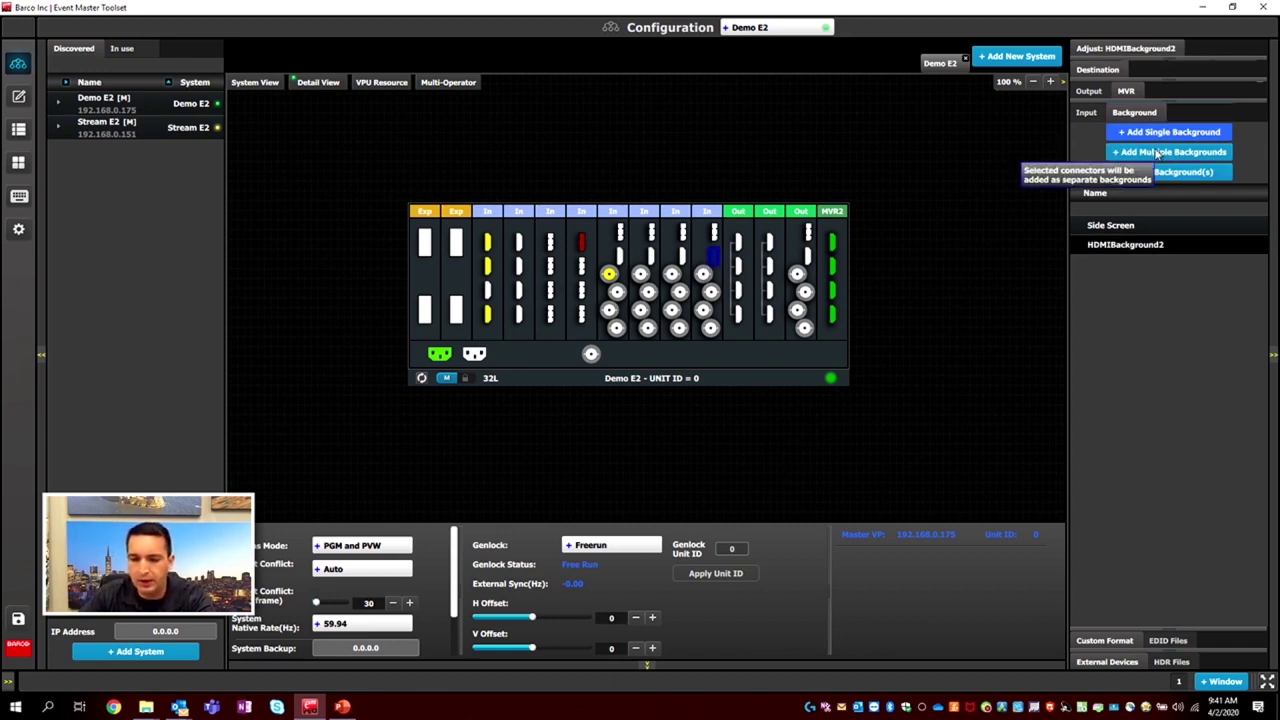
pyautogui.doubleClick(1127, 247)
pyautogui.write('Wide')
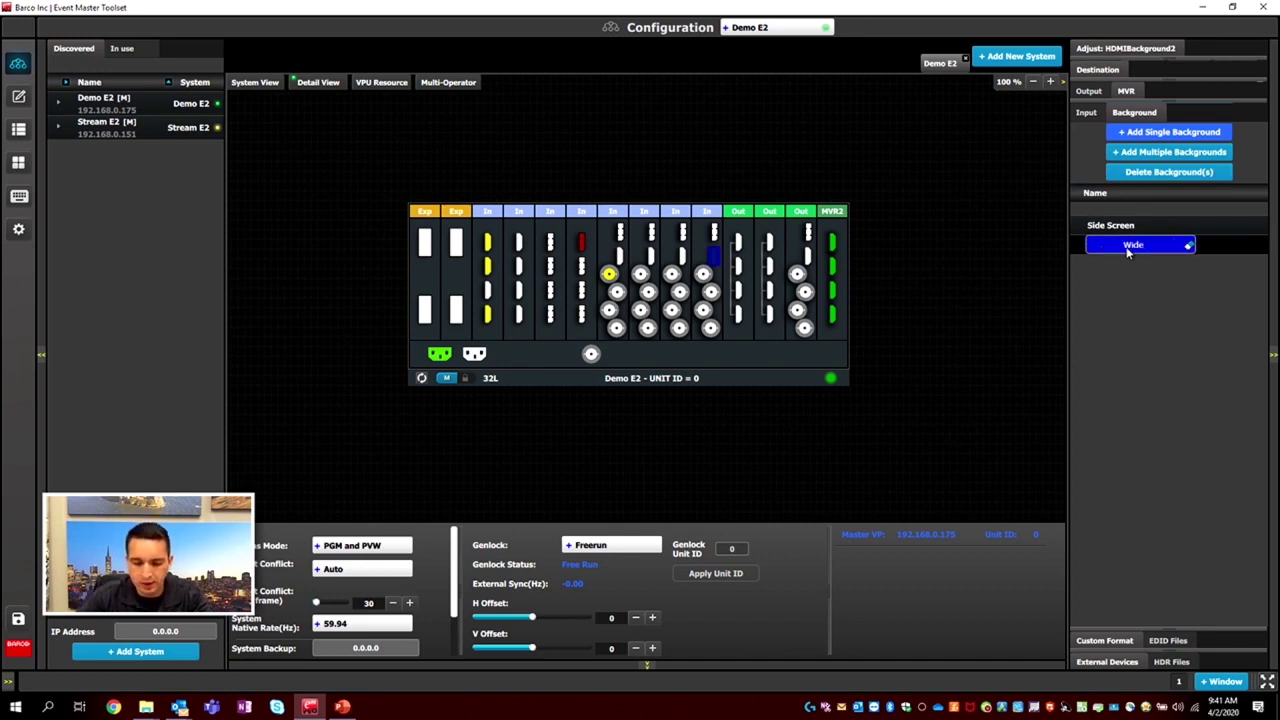
pyautogui.write(' Scr')
pyautogui.press('BackSpace')
pyautogui.press('BackSpace')
pyautogui.press('BackSpace')
pyautogui.press('BackSpace')
pyautogui.press('BackSpace')
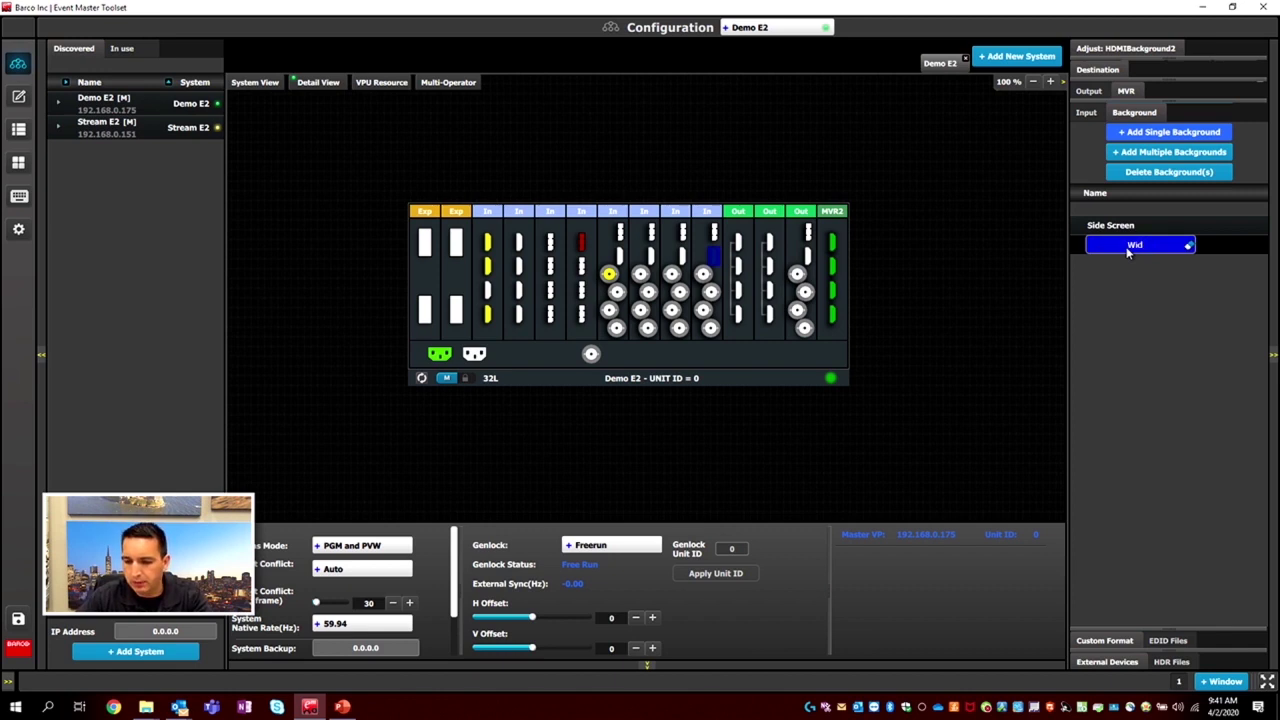
pyautogui.press('BackSpace')
pyautogui.press('BackSpace')
pyautogui.press('BackSpace')
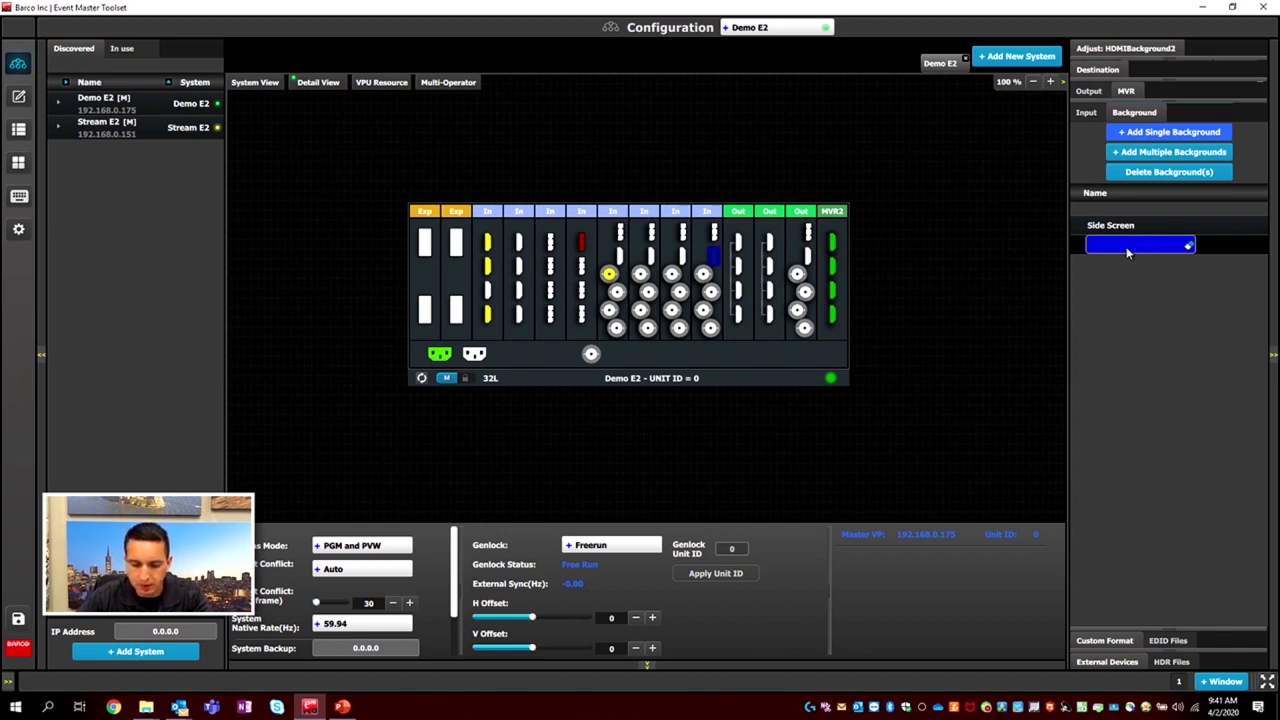
pyautogui.write('3840 BG')
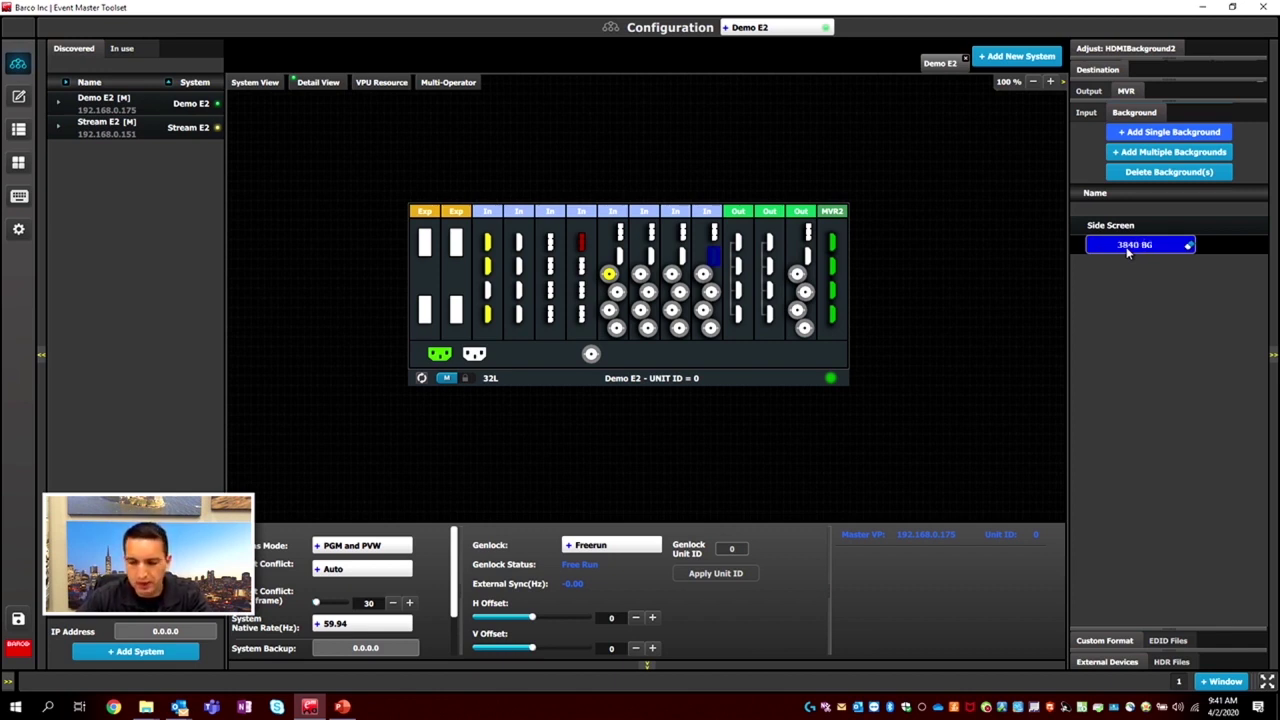
pyautogui.press('Return')
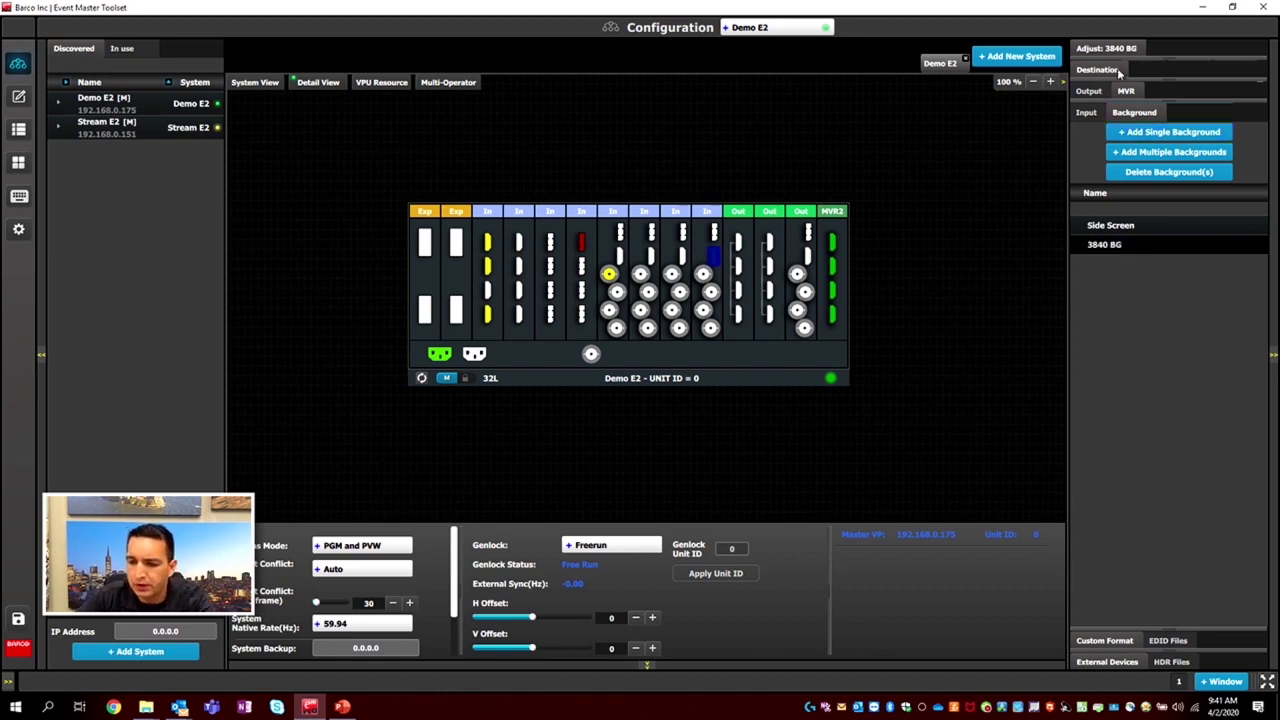
pyautogui.click(1128, 50)
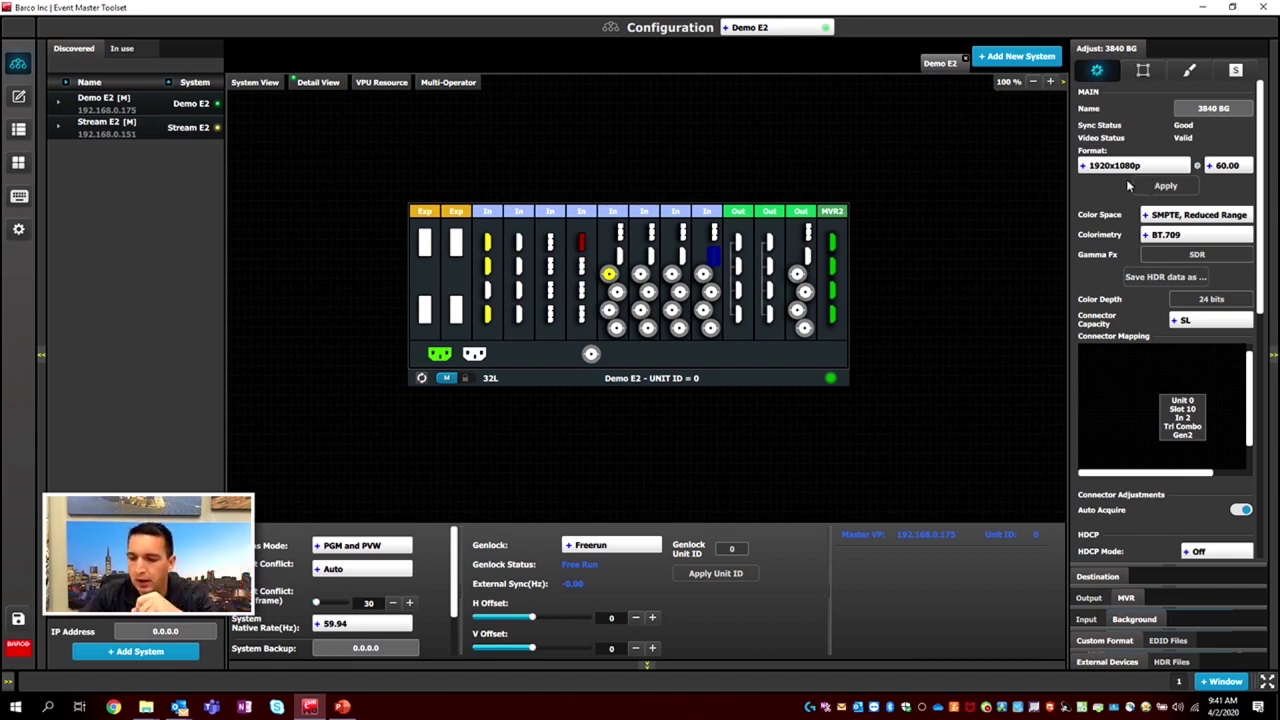
pyautogui.scroll(-3, 1126, 521)
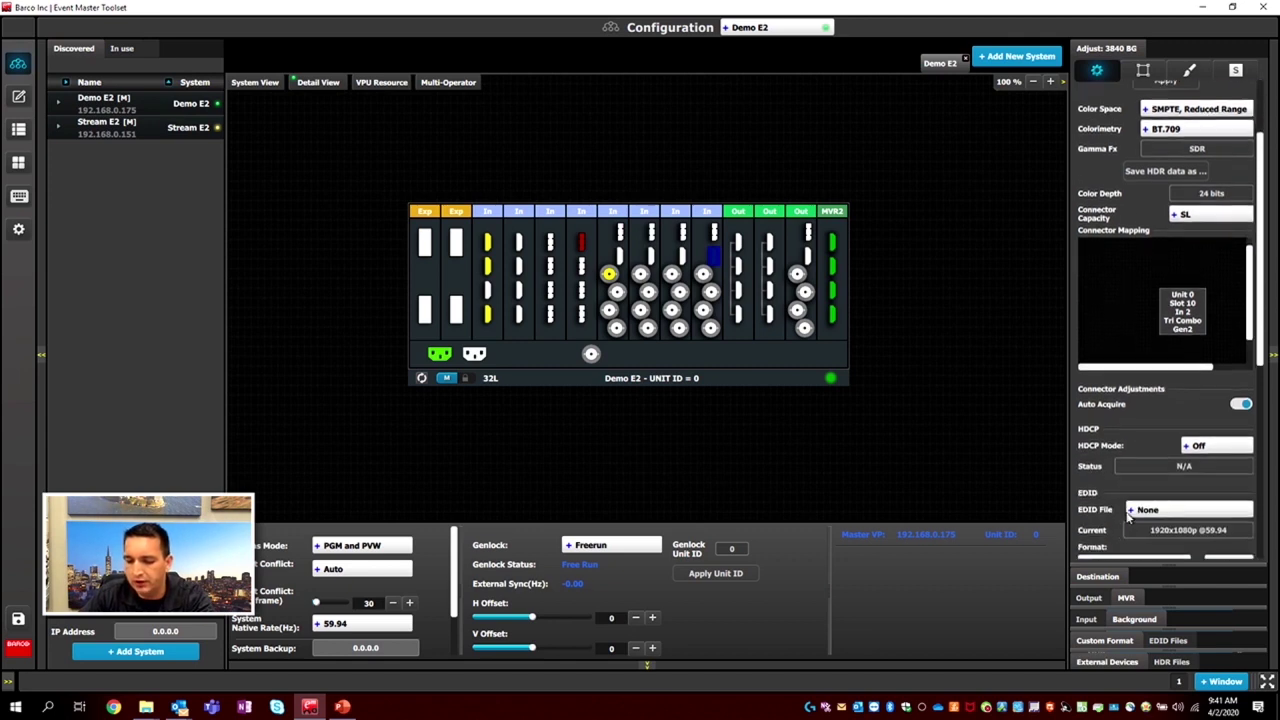
pyautogui.scroll(-1, 1134, 506)
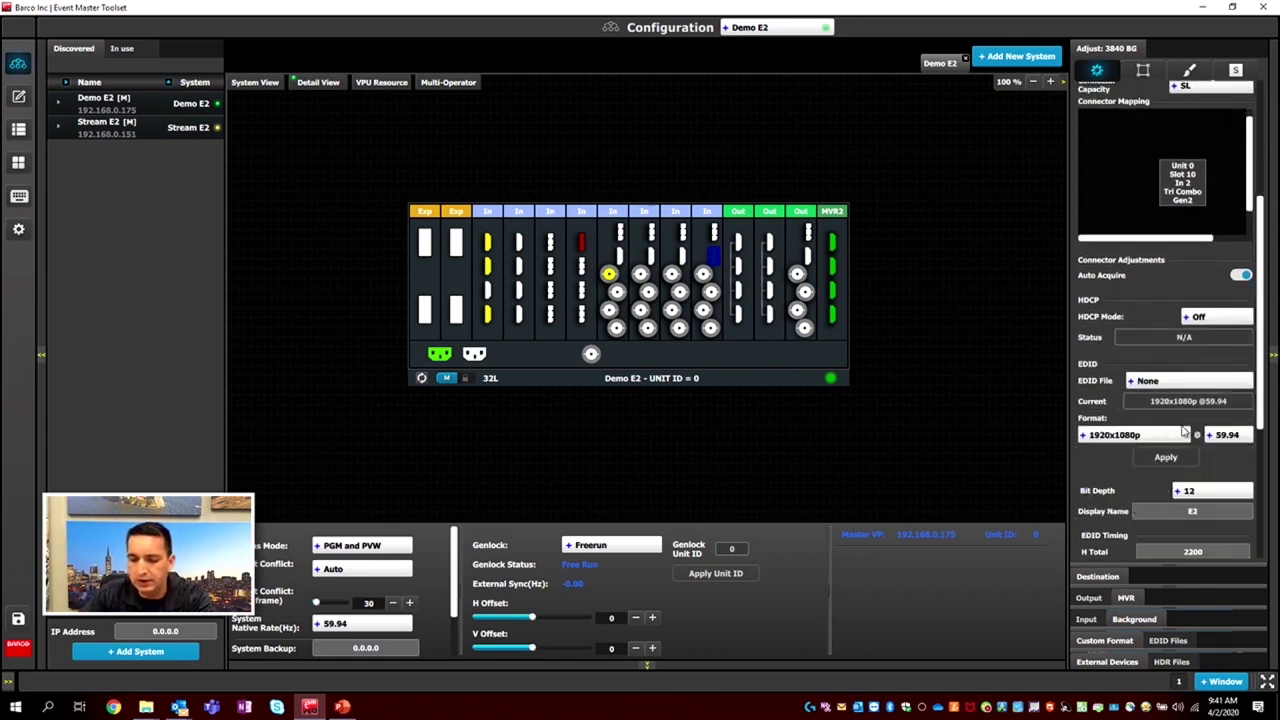
pyautogui.scroll(1, 1100, 455)
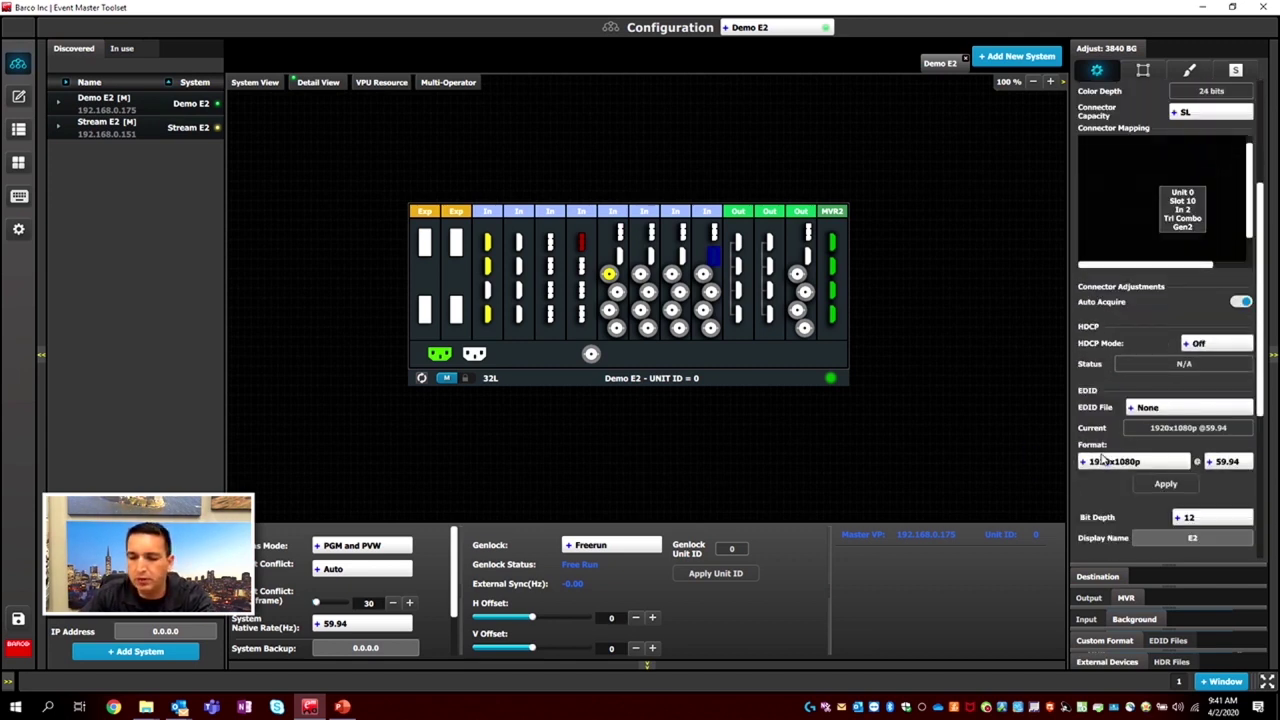
pyautogui.scroll(2, 1103, 461)
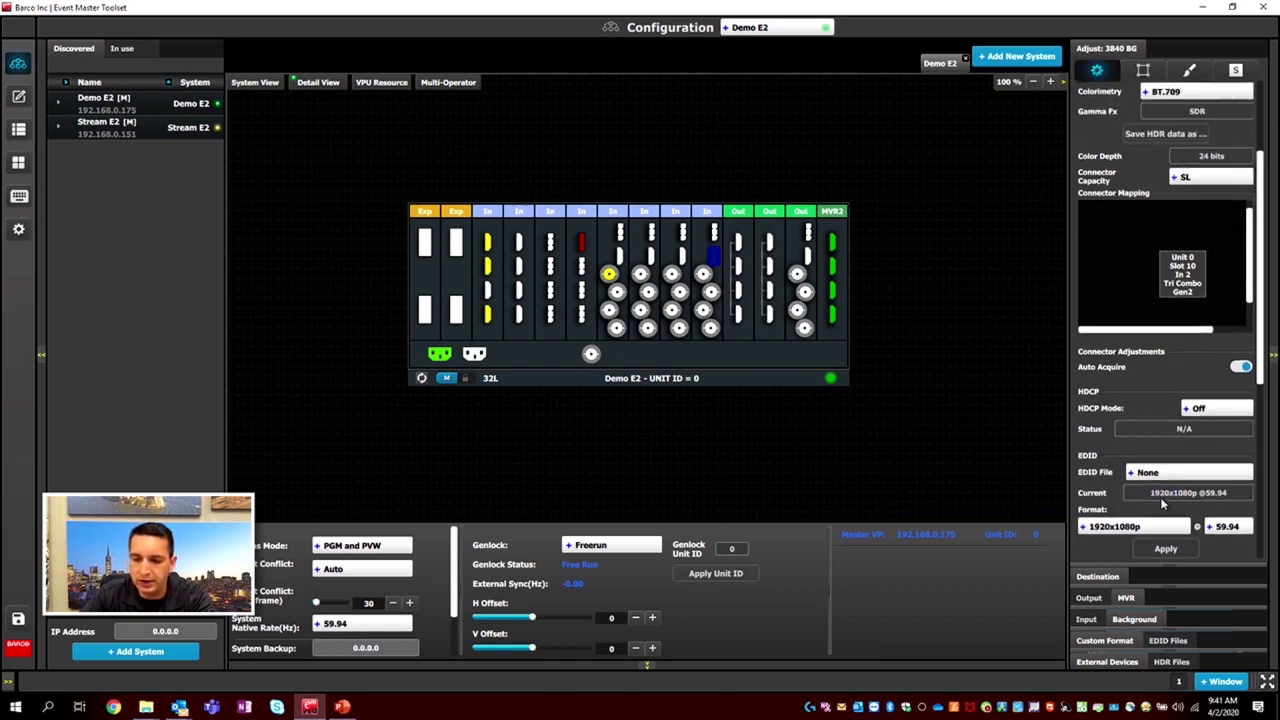
pyautogui.scroll(2, 1162, 503)
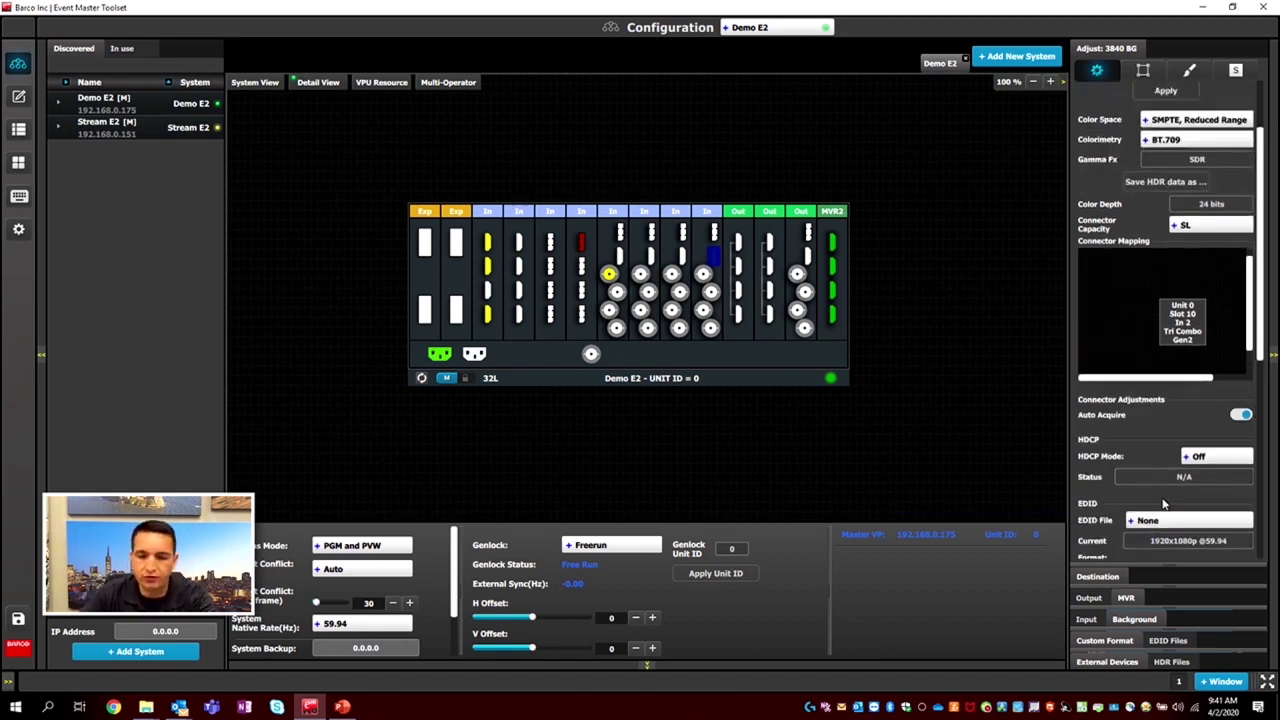
# - Set the 3840 BG connector capacity to DL
pyautogui.click(1192, 228)
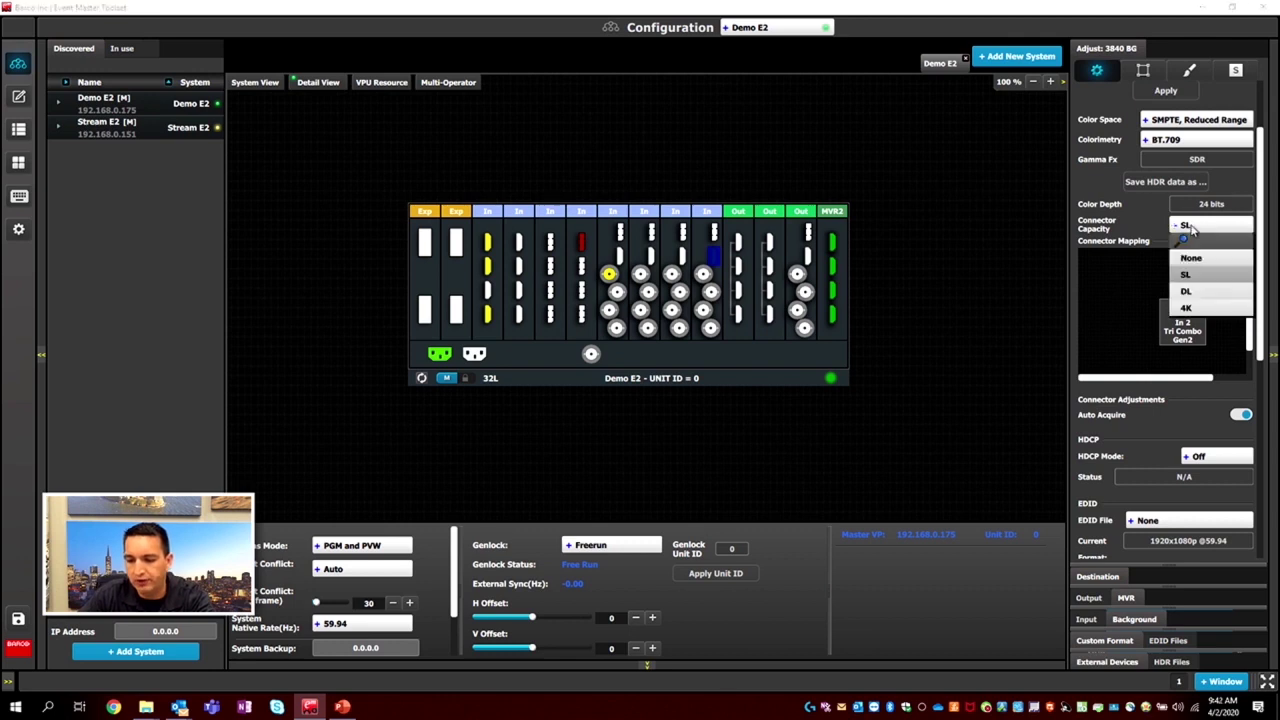
pyautogui.click(1190, 292)
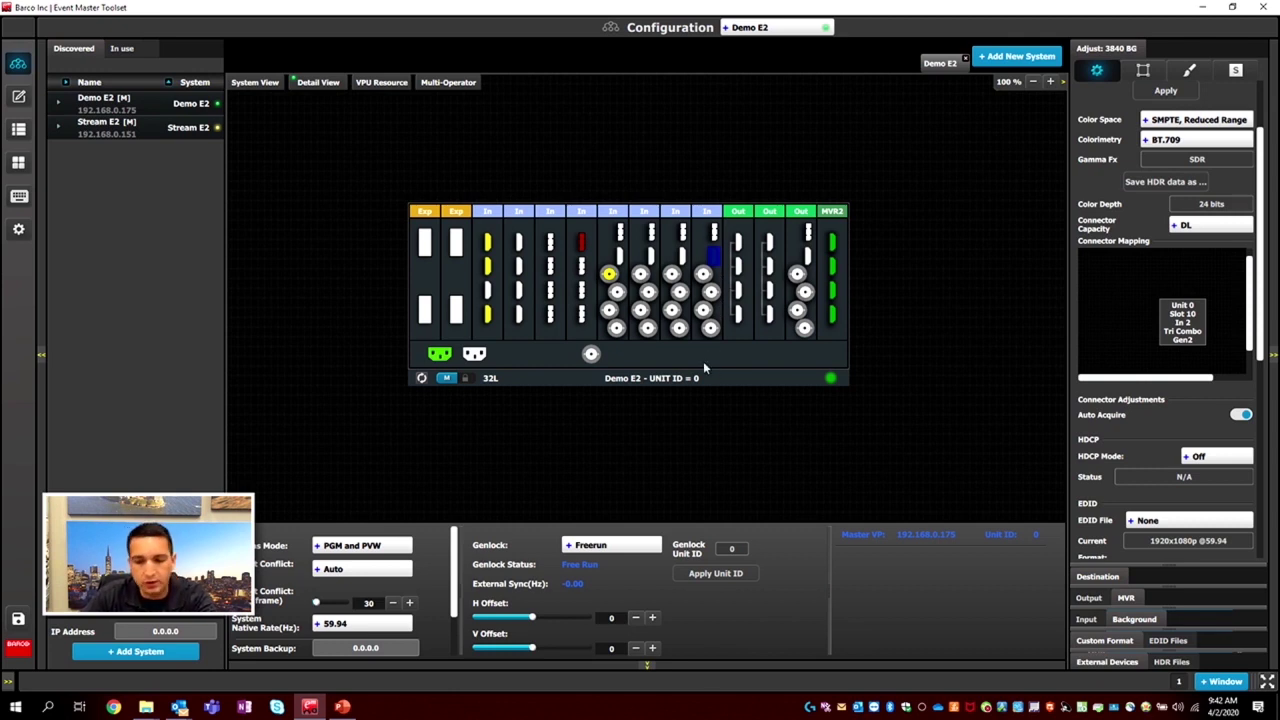
# - Apply the 3840x1080p EDID format to the 3840 BG background
pyautogui.scroll(-5, 1125, 443)
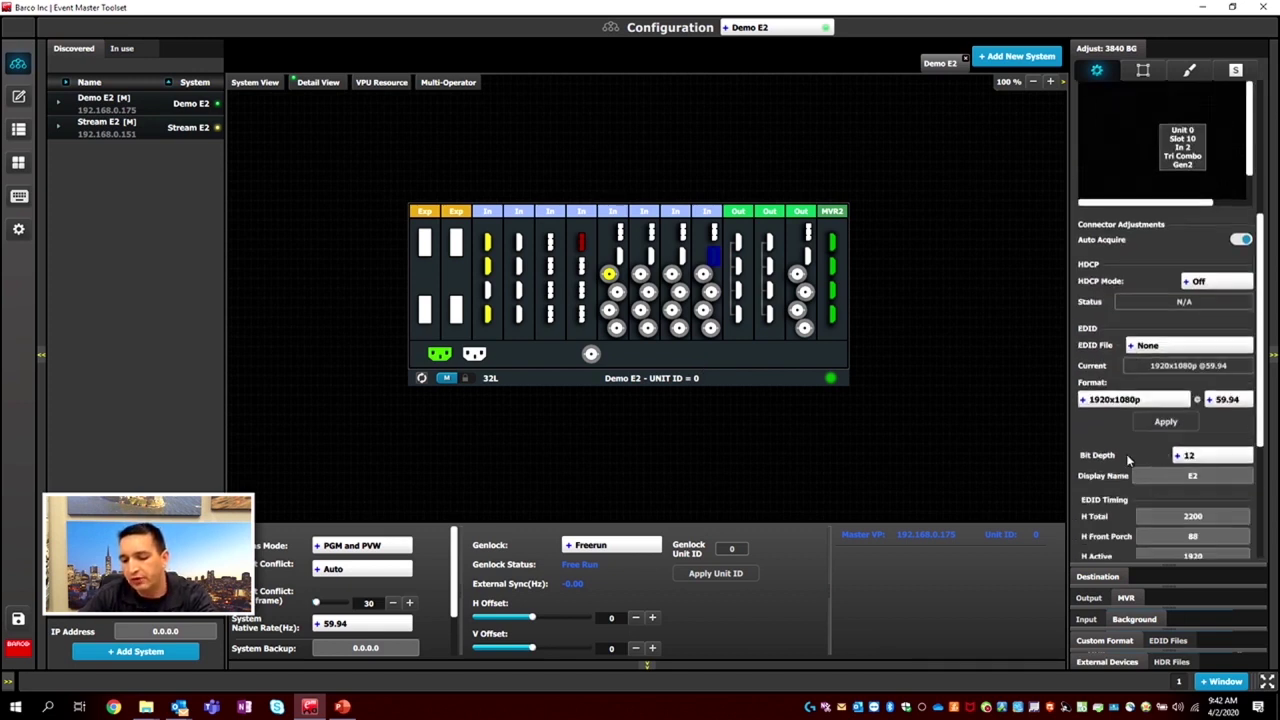
pyautogui.click(1133, 377)
pyautogui.scroll(-5, 1117, 486)
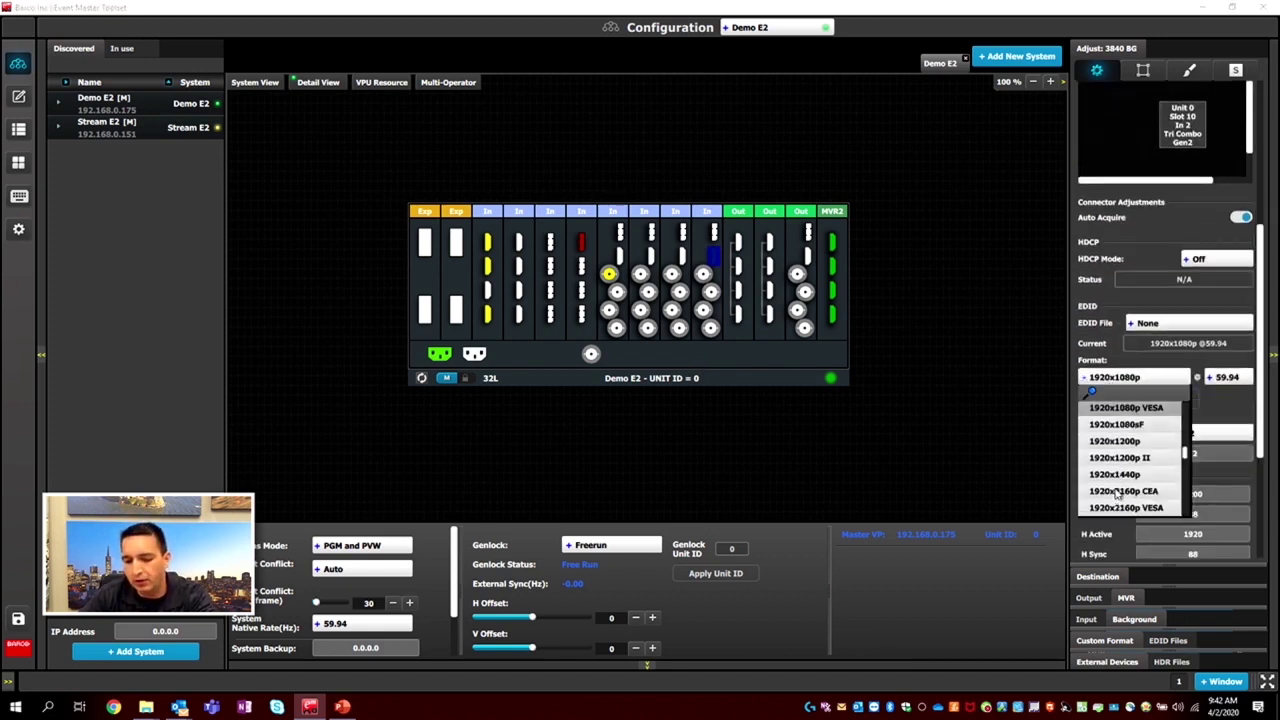
pyautogui.scroll(-10, 1117, 486)
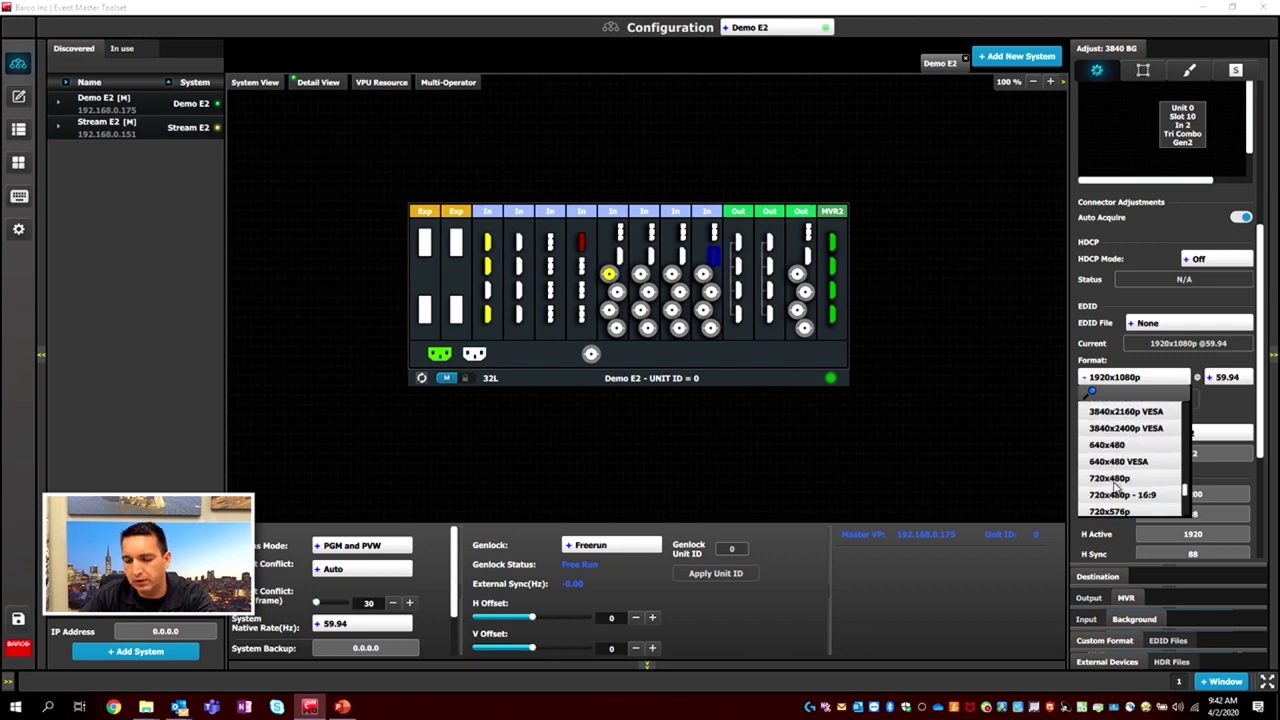
pyautogui.scroll(3, 1120, 460)
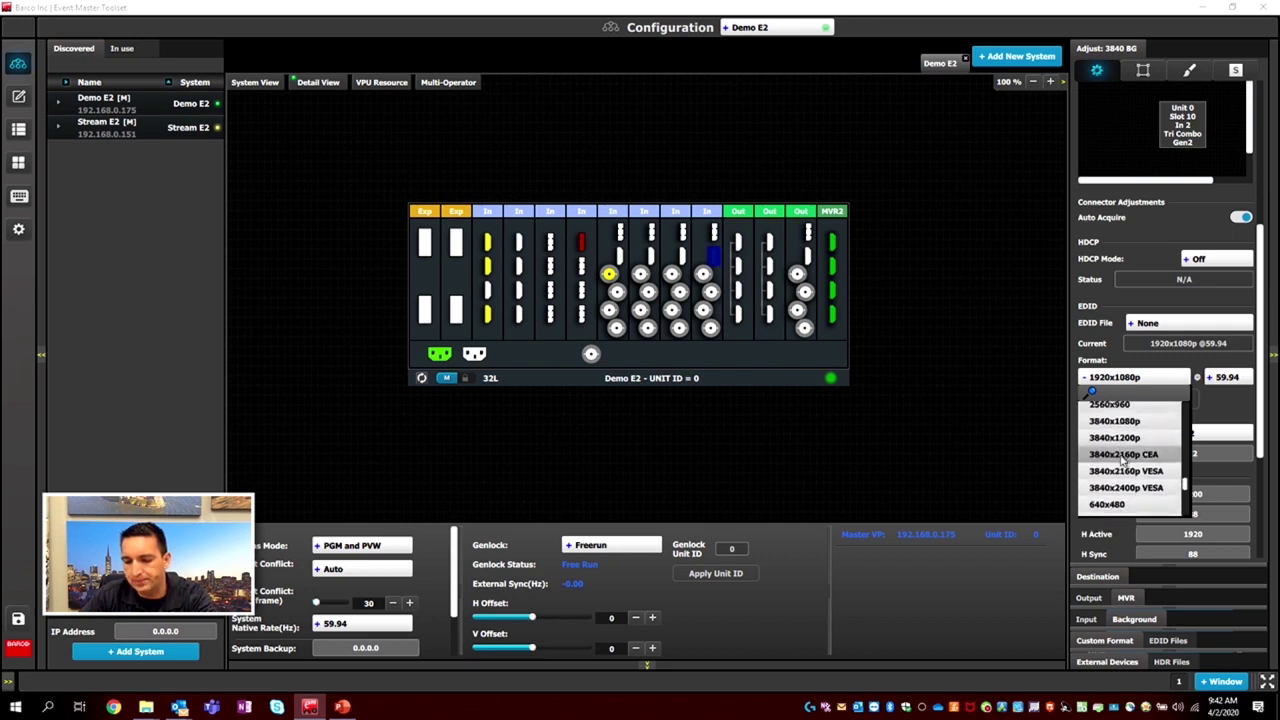
pyautogui.click(1124, 426)
pyautogui.click(1162, 401)
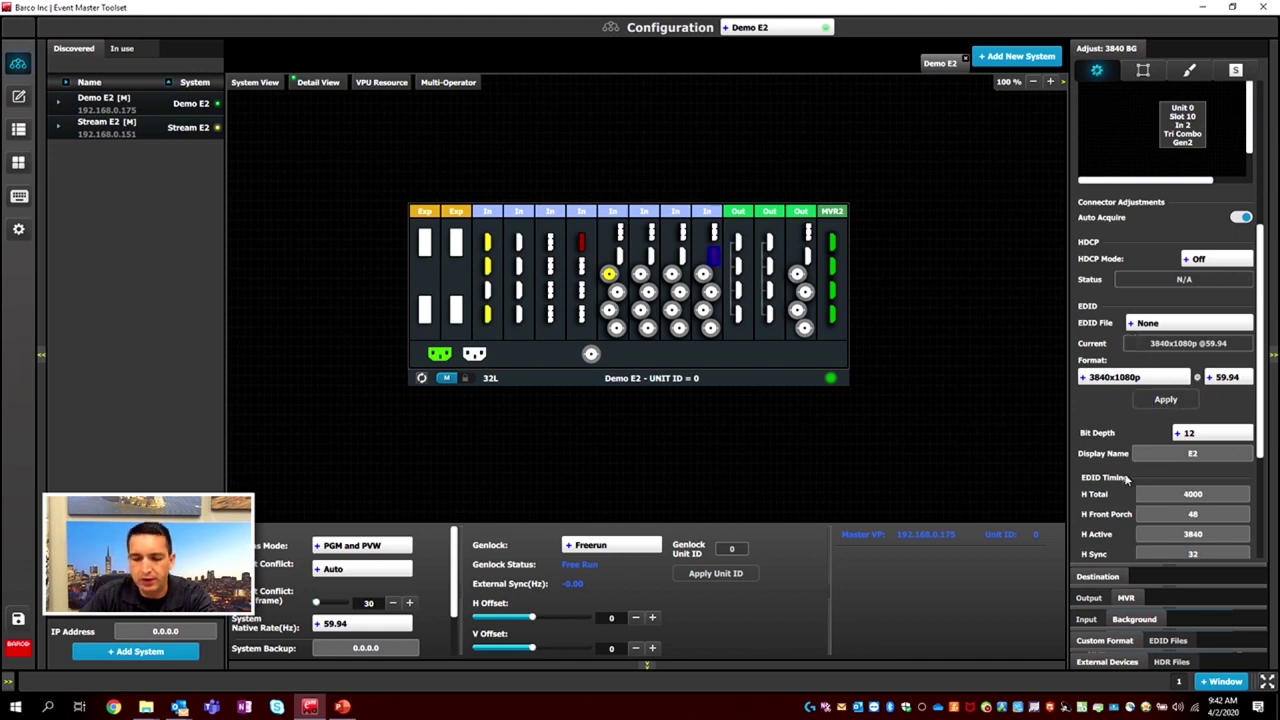
pyautogui.scroll(1, 1122, 480)
pyautogui.scroll(6, 1120, 481)
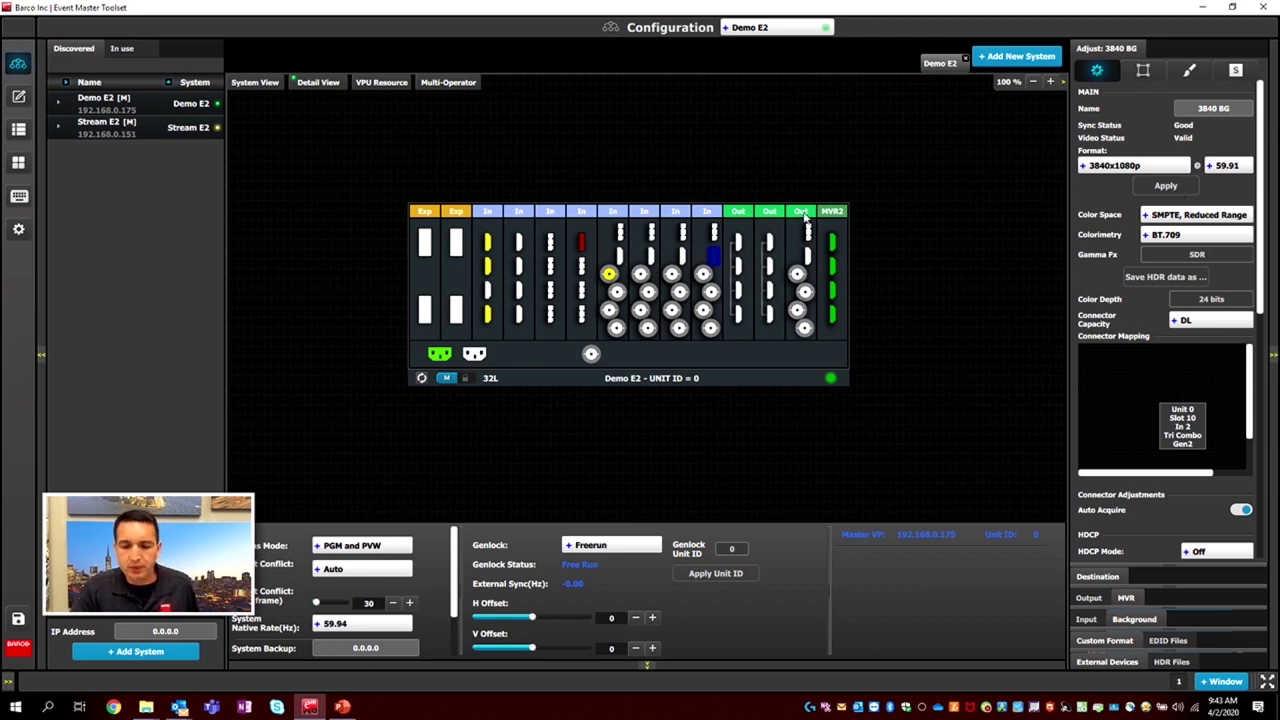
# - Select the slot 10 and slot 7 connectors to check their capacity, then deselect both
pyautogui.click(704, 277)
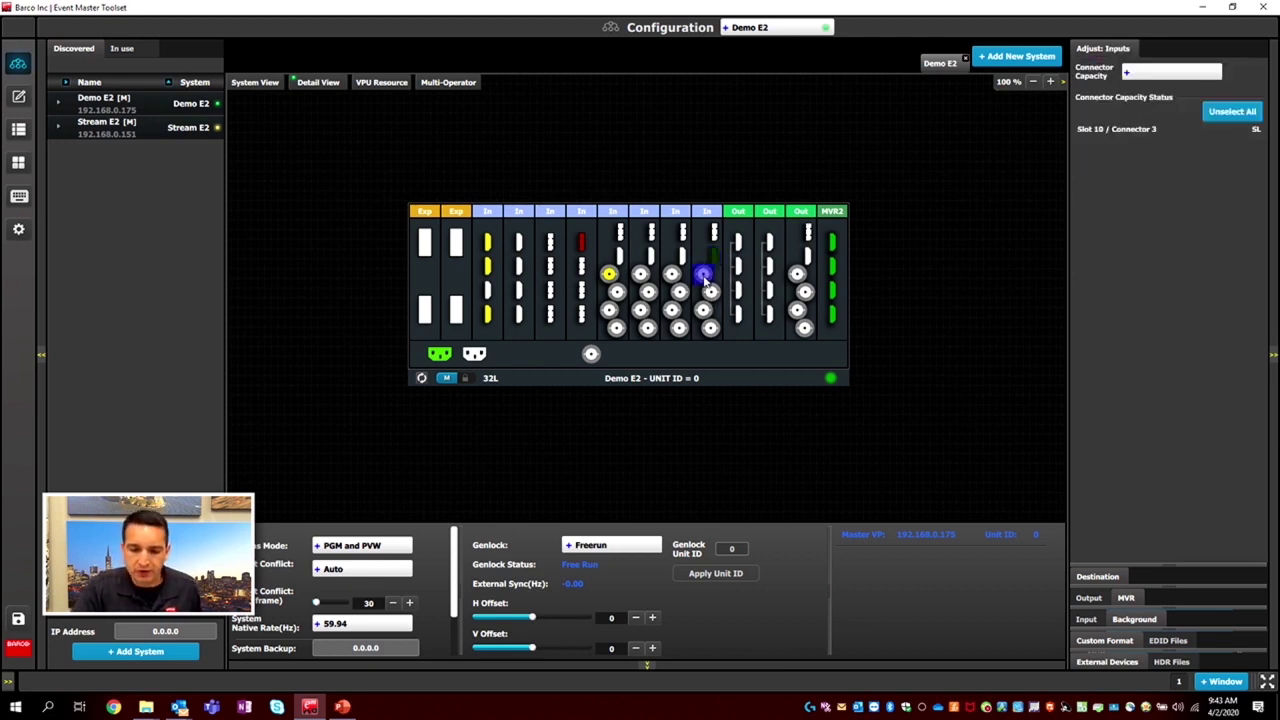
pyautogui.click(610, 277)
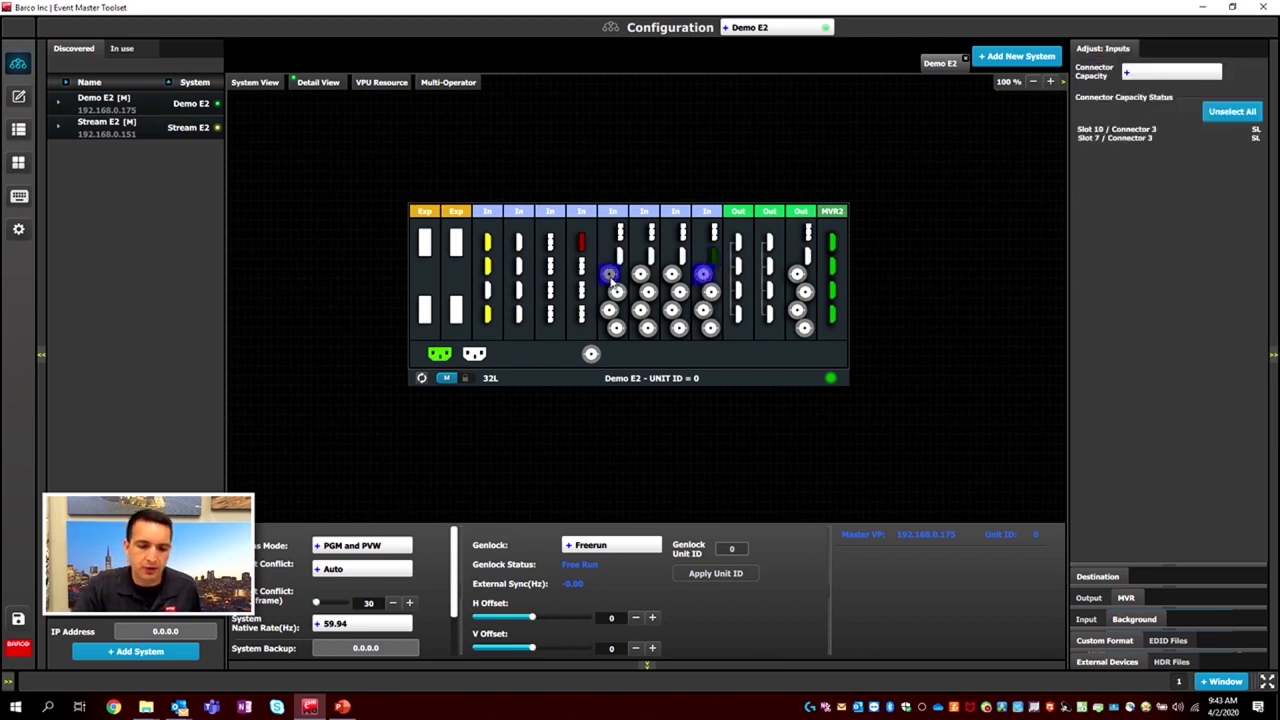
pyautogui.click(705, 279)
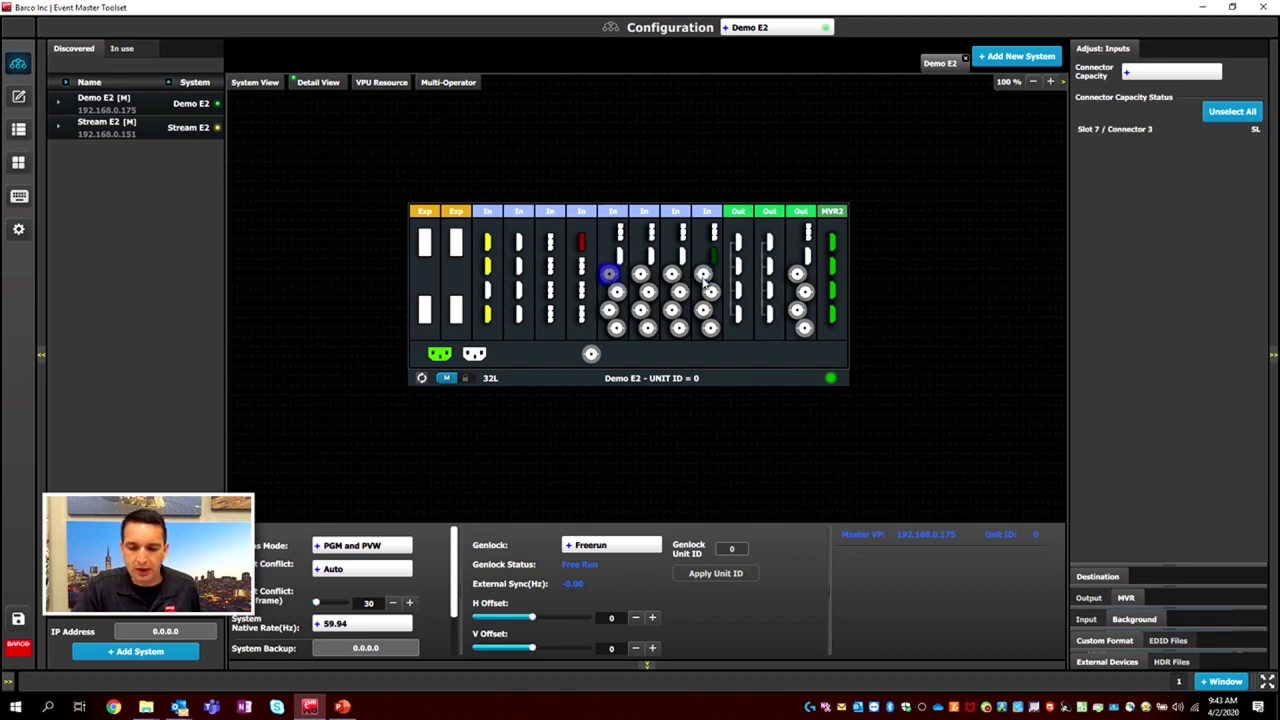
pyautogui.click(615, 279)
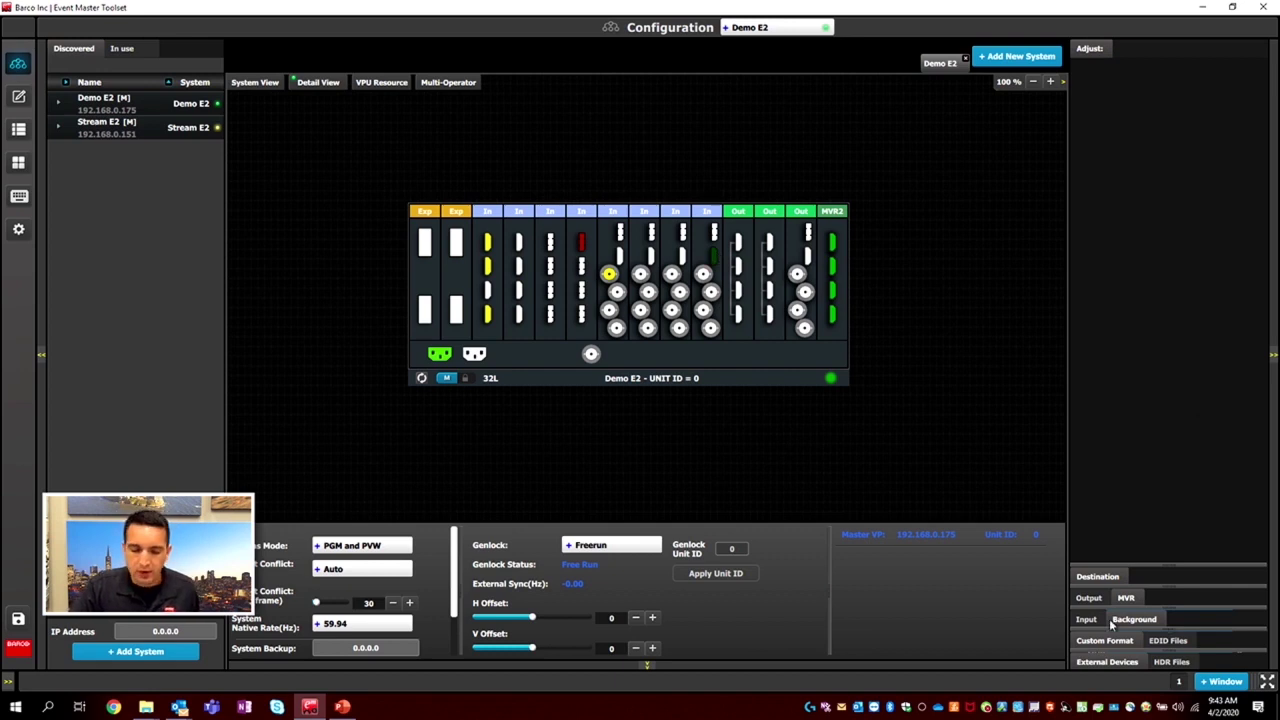
# - Save the configuration and show the multiviewer Input options
pyautogui.click(20, 622)
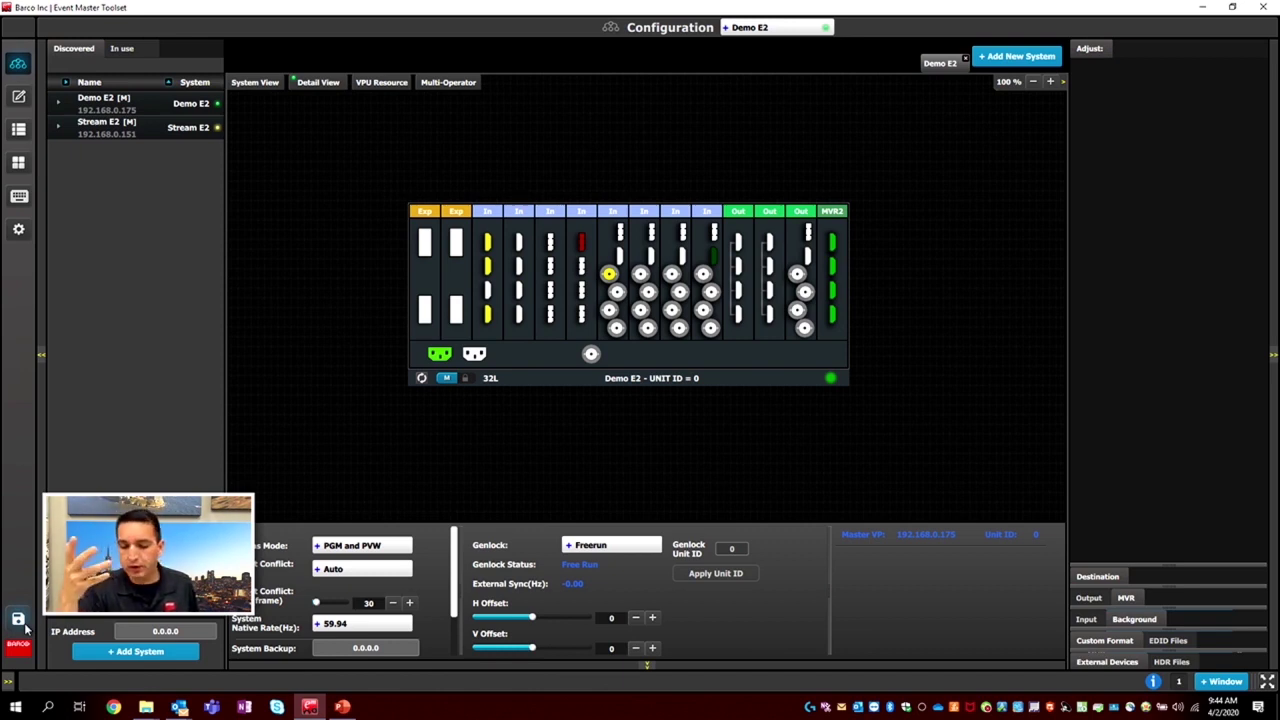
pyautogui.click(1087, 620)
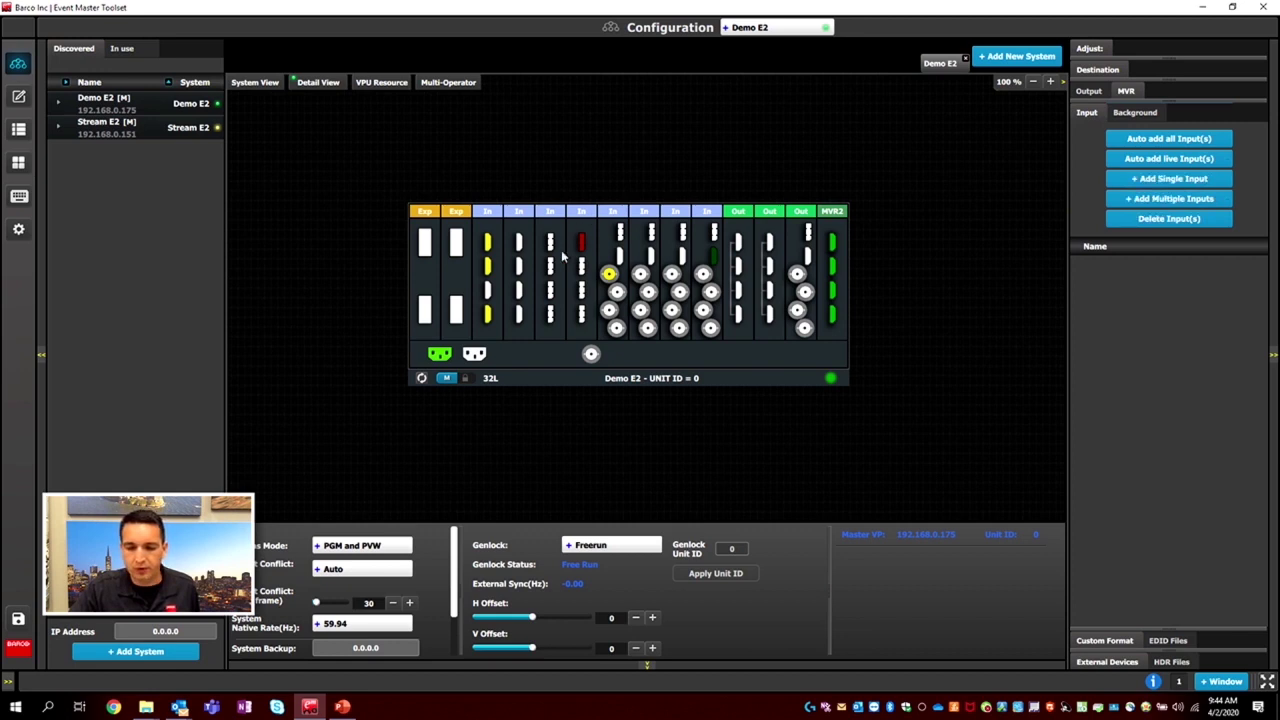
# - Add input-card connectors as separate inputs HDMIInput3 through SDIInput7
pyautogui.click(488, 240)
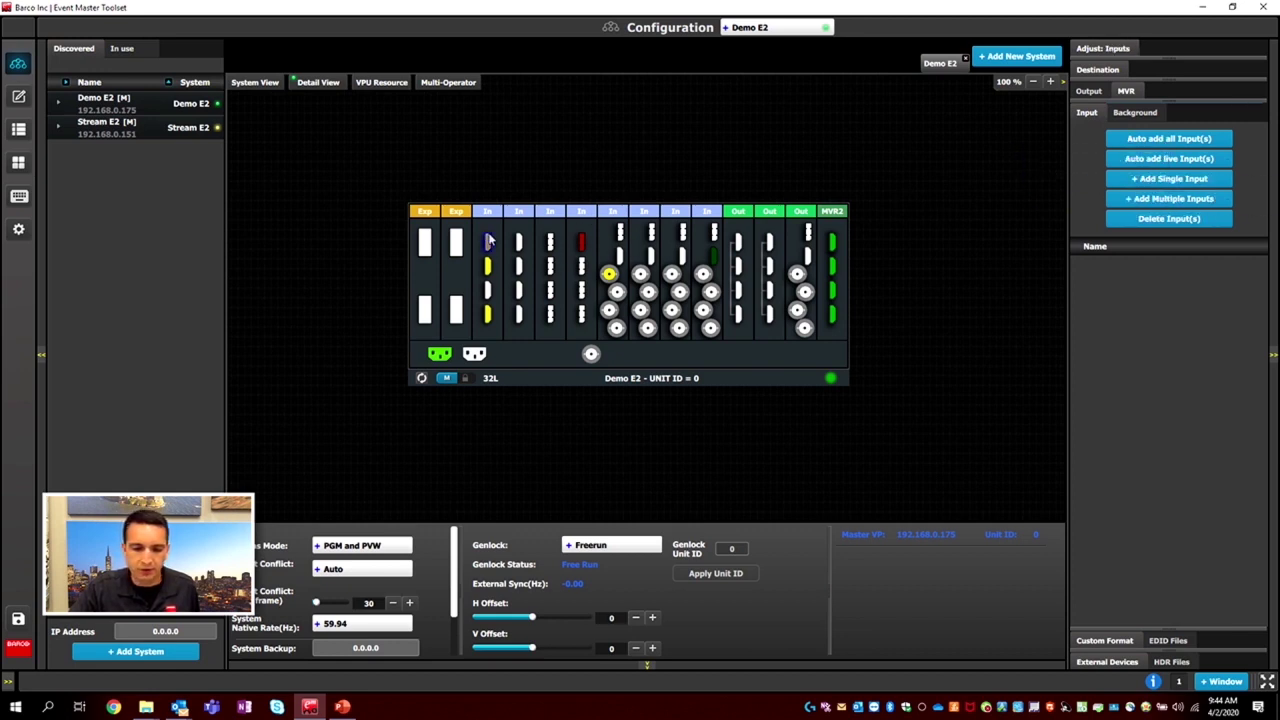
pyautogui.click(1157, 180)
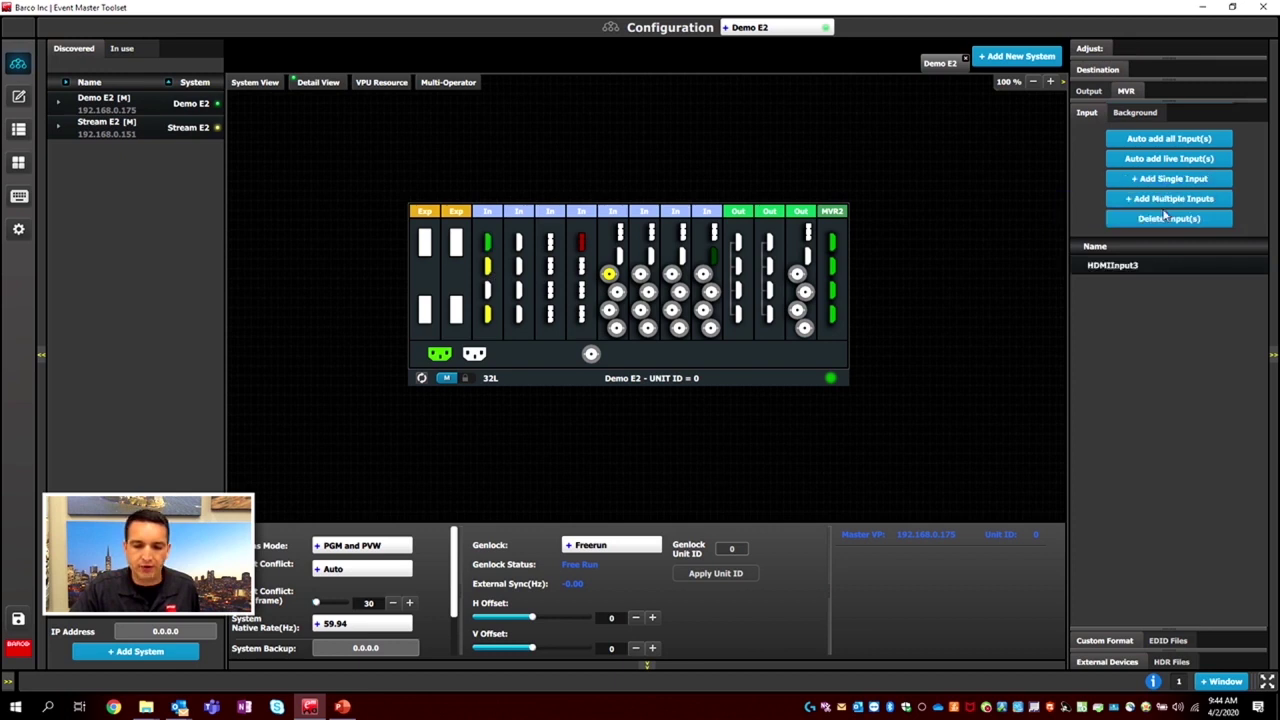
pyautogui.click(485, 264)
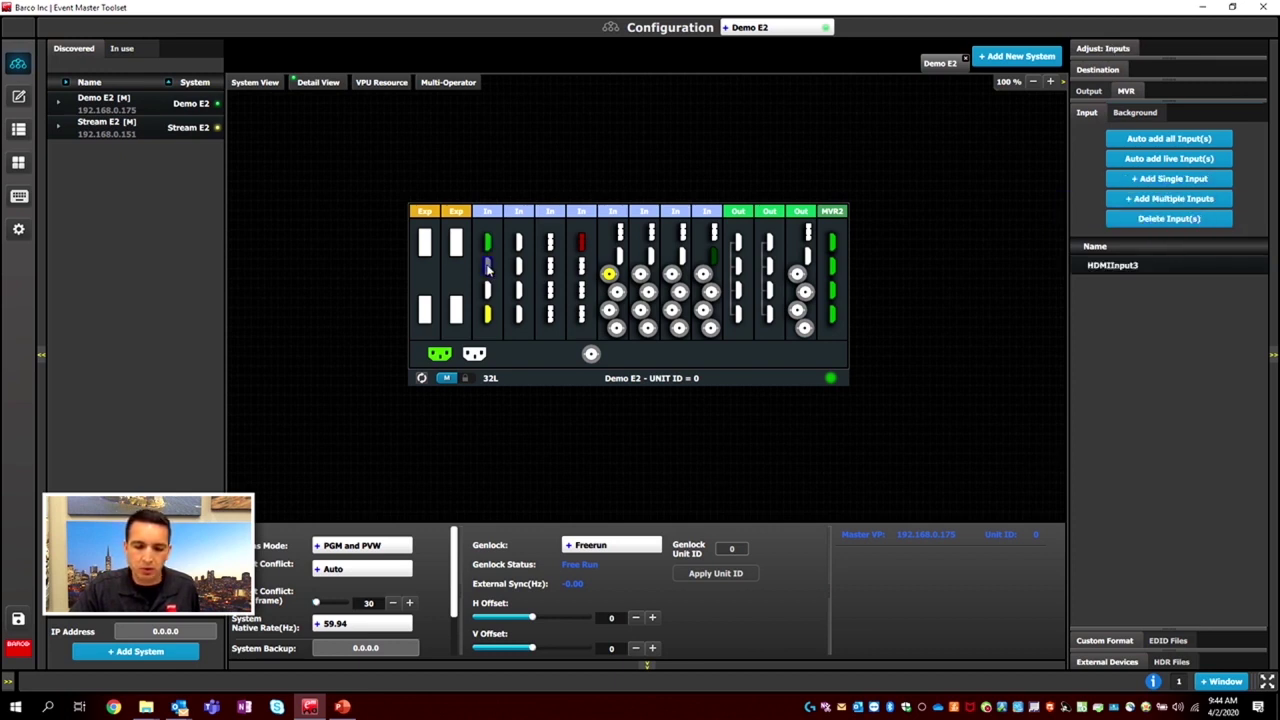
pyautogui.keyDown('ctrl'); pyautogui.click(552, 315); pyautogui.keyUp('ctrl')
pyautogui.keyDown('ctrl'); pyautogui.click(608, 274); pyautogui.keyUp('ctrl')
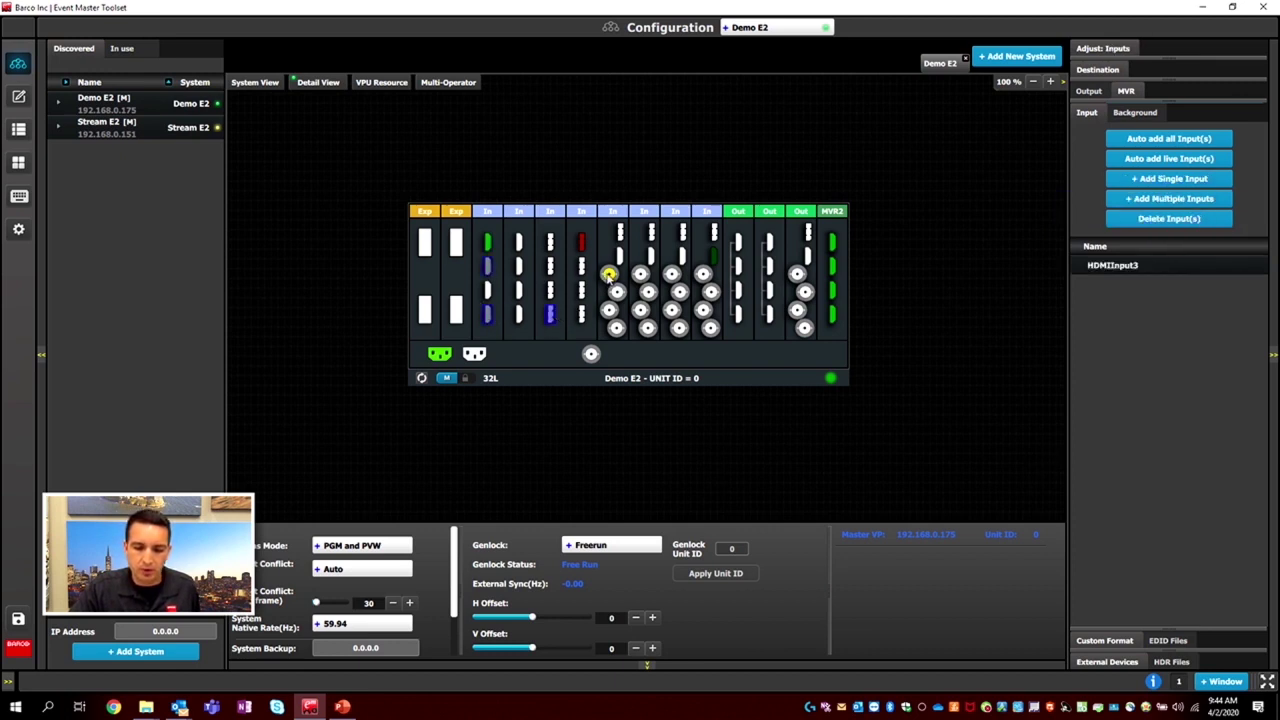
pyautogui.click(1170, 198)
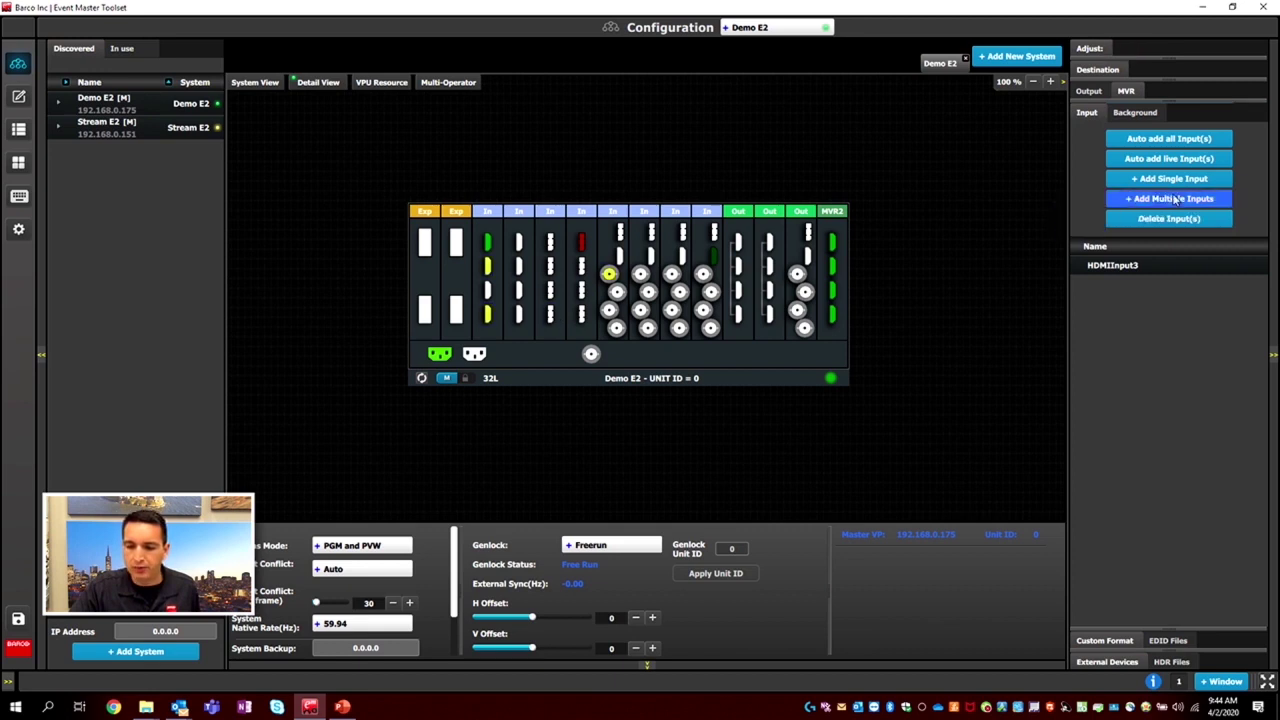
# - Review HDMIInput3's properties and the DPInput6 connector, then show the destination Input list
pyautogui.click(1143, 268)
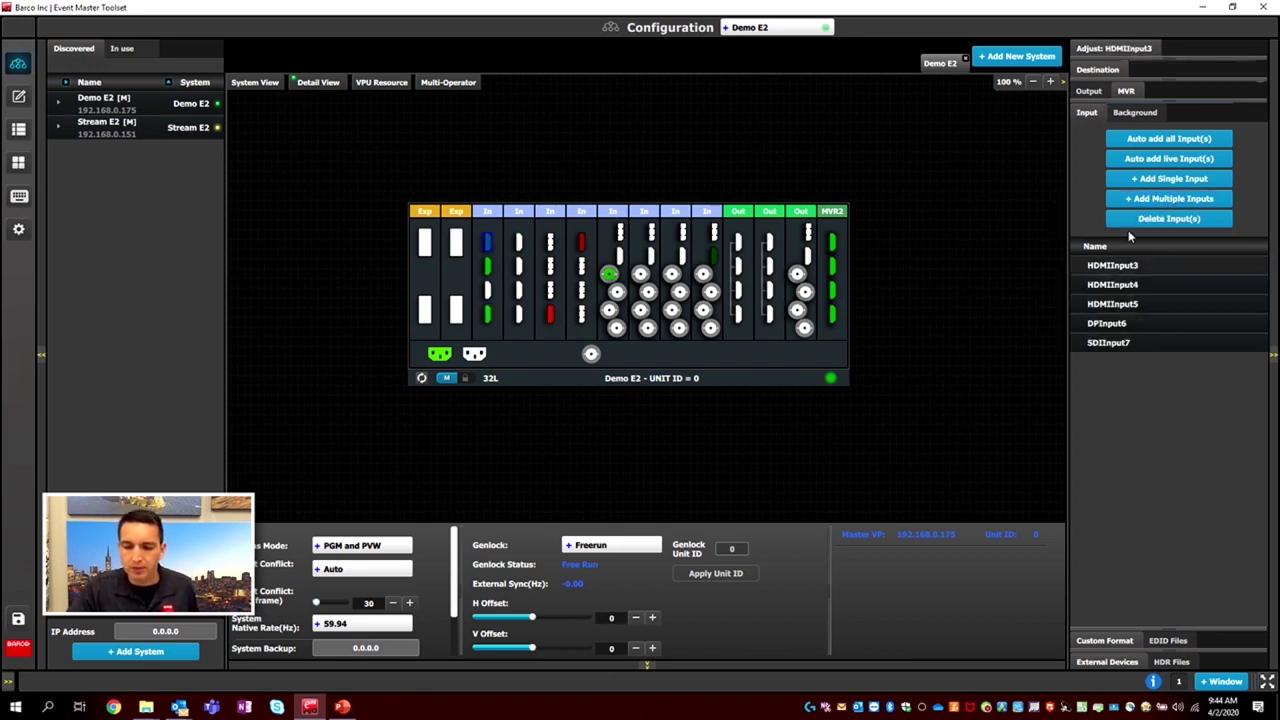
pyautogui.click(1149, 52)
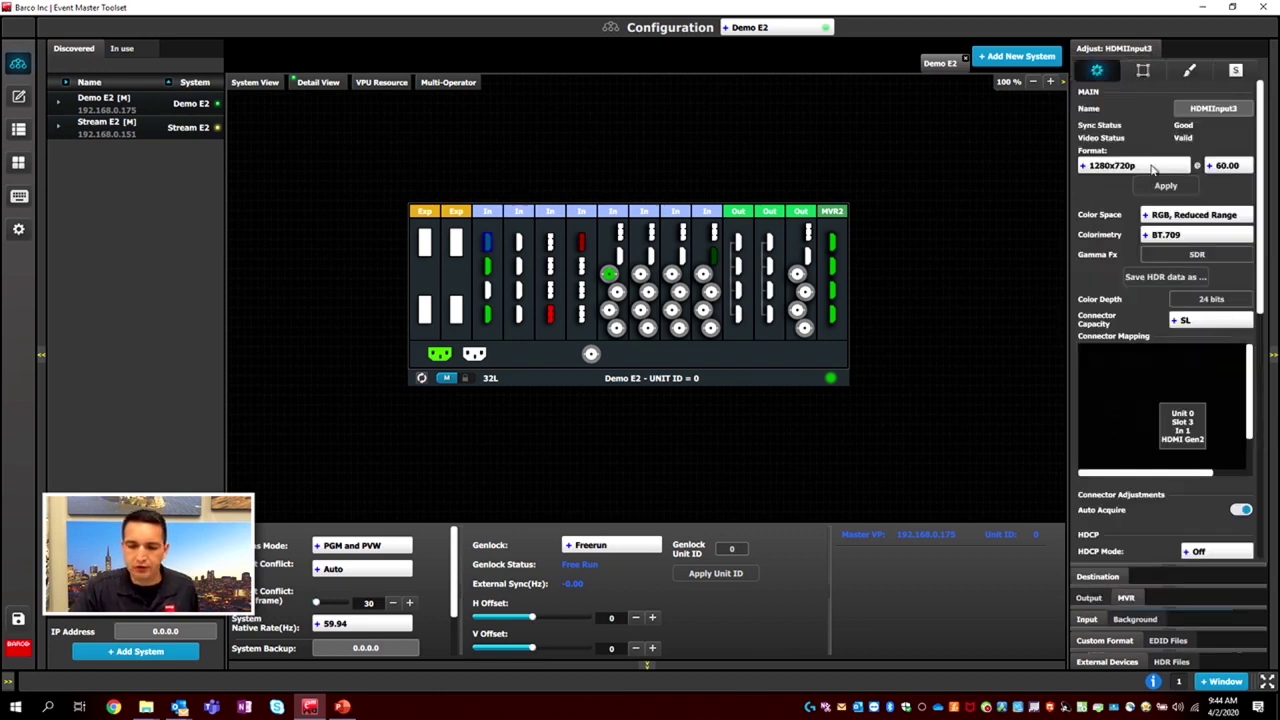
pyautogui.click(549, 314)
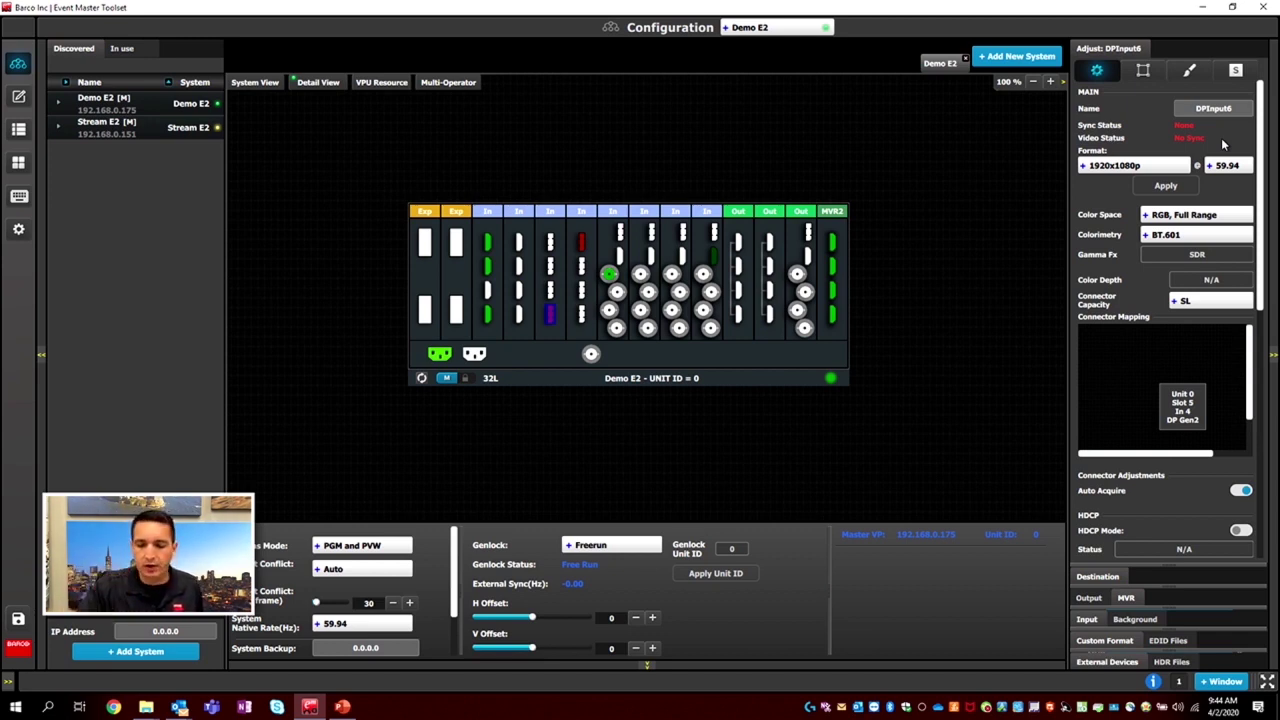
pyautogui.click(1094, 620)
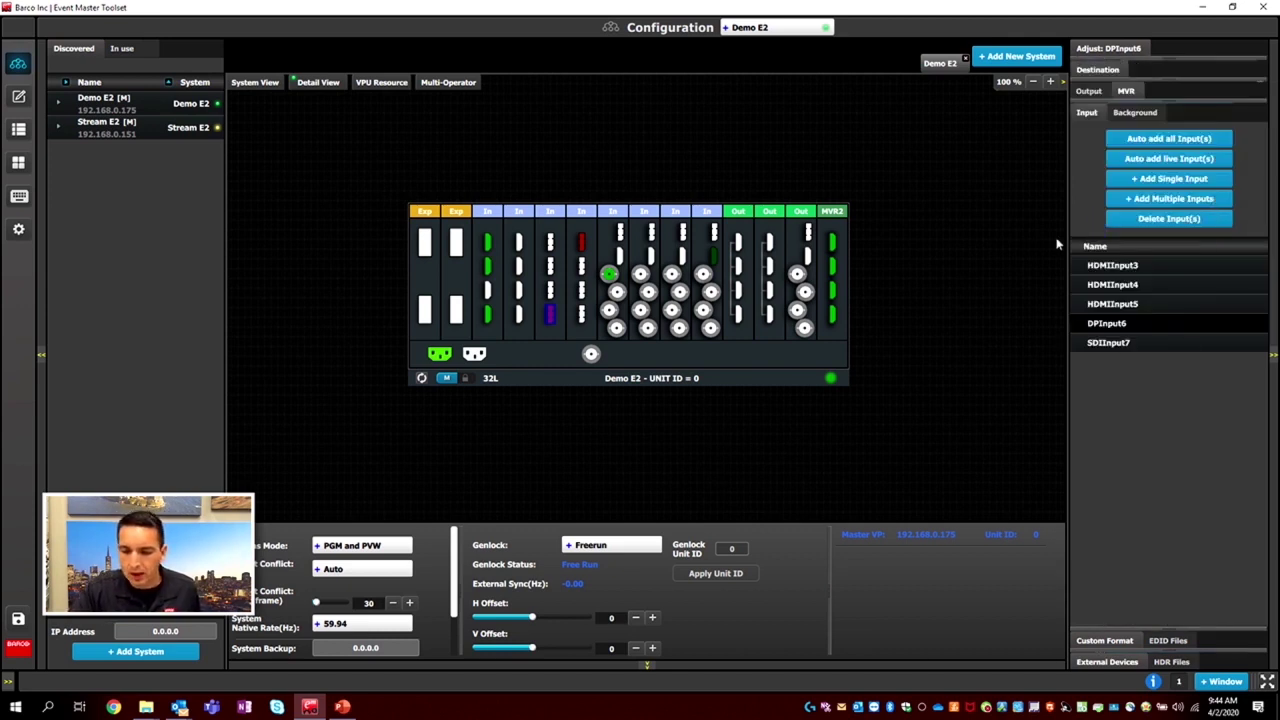
# - Rename HDMIInput3, HDMIInput4 and HDMIInput5 to GRFX1, PB1 and VT1
pyautogui.click(1112, 266)
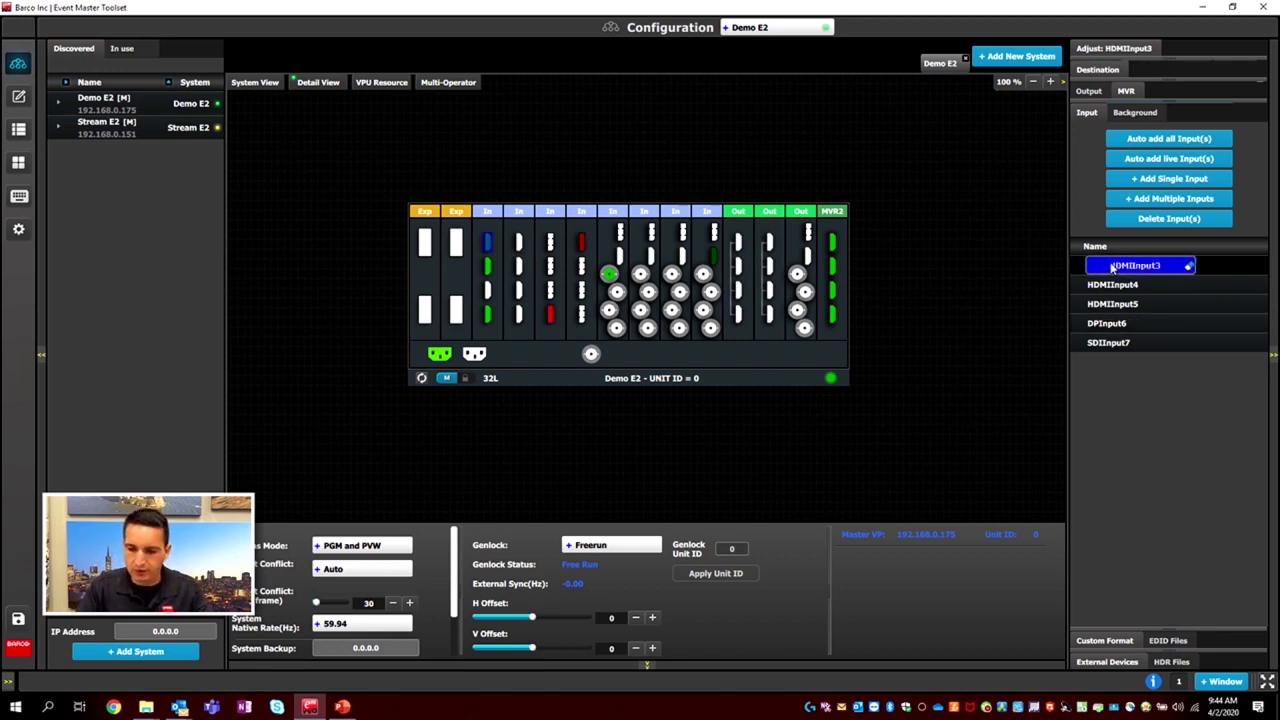
pyautogui.press('BackSpace')
pyautogui.press('BackSpace')
pyautogui.press('BackSpace')
pyautogui.press('BackSpace')
pyautogui.press('BackSpace')
pyautogui.press('BackSpace')
pyautogui.press('BackSpace')
pyautogui.press('BackSpace')
pyautogui.press('BackSpace')
pyautogui.press('BackSpace')
pyautogui.write('GRFX1')
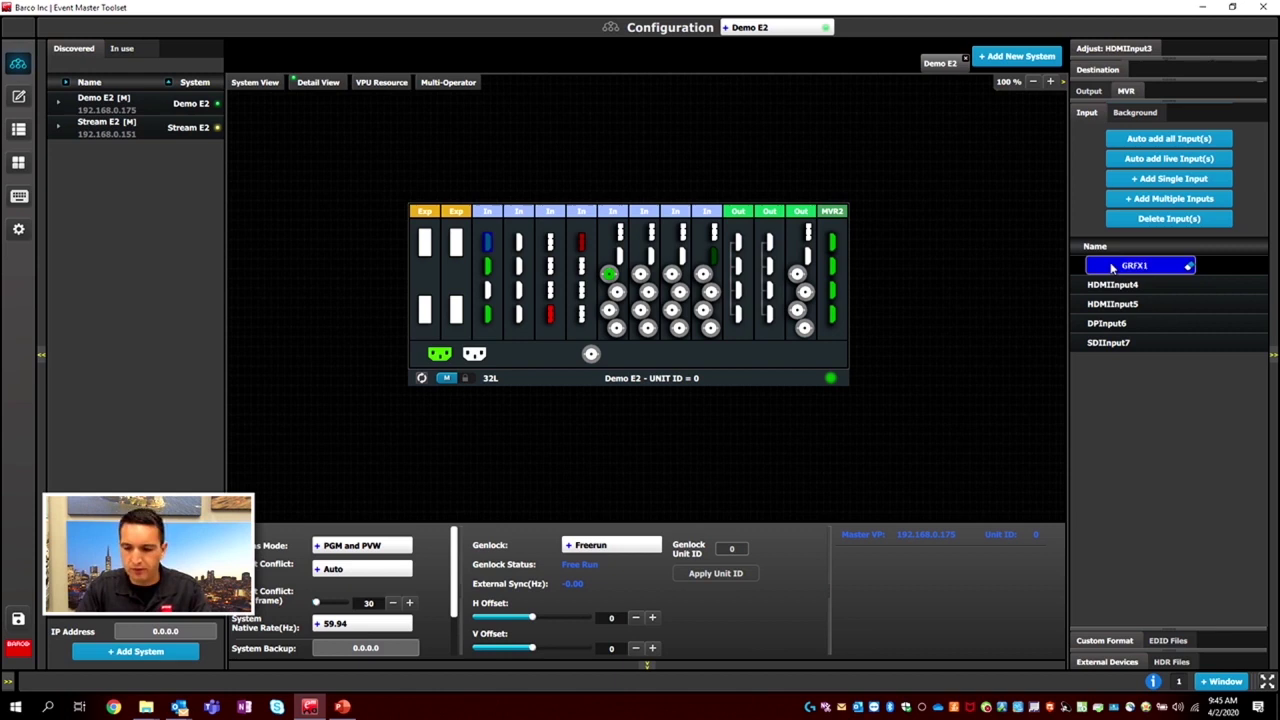
pyautogui.press('Return')
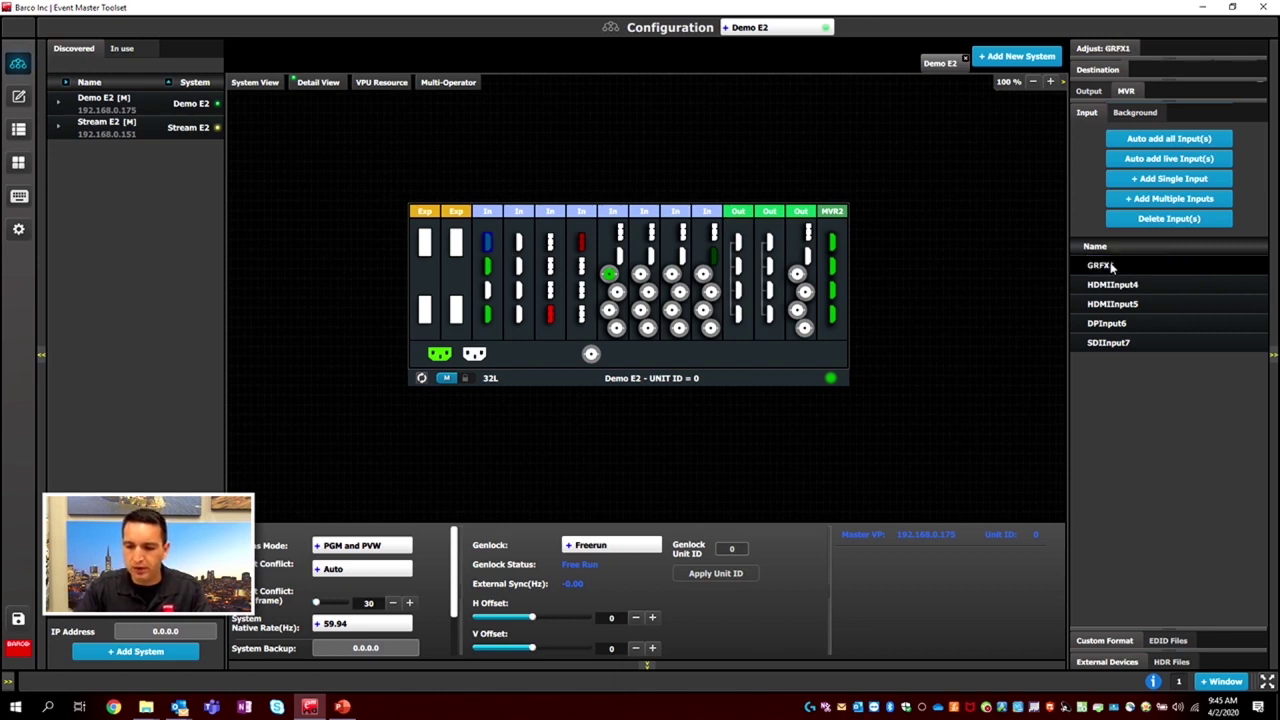
pyautogui.click(1130, 285)
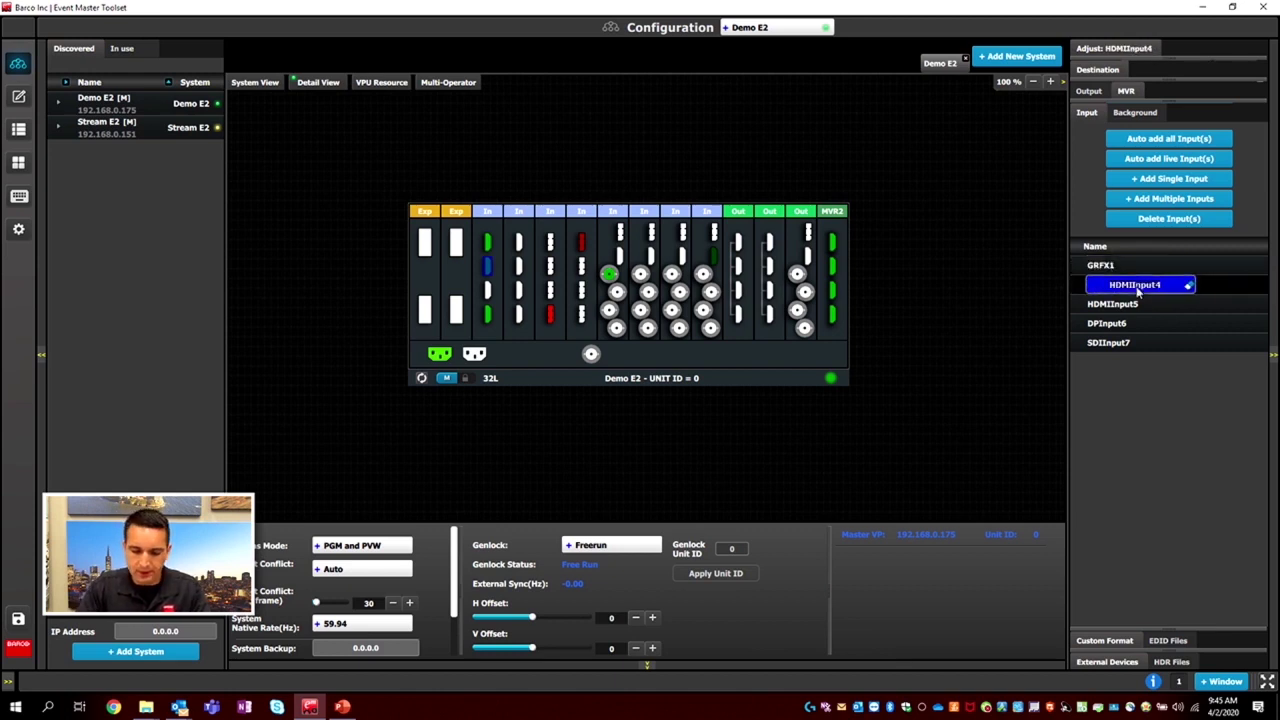
pyautogui.press('BackSpace')
pyautogui.press('BackSpace')
pyautogui.press('BackSpace')
pyautogui.press('BackSpace')
pyautogui.press('BackSpace')
pyautogui.press('BackSpace')
pyautogui.press('BackSpace')
pyautogui.press('BackSpace')
pyautogui.press('BackSpace')
pyautogui.press('BackSpace')
pyautogui.write('PB')
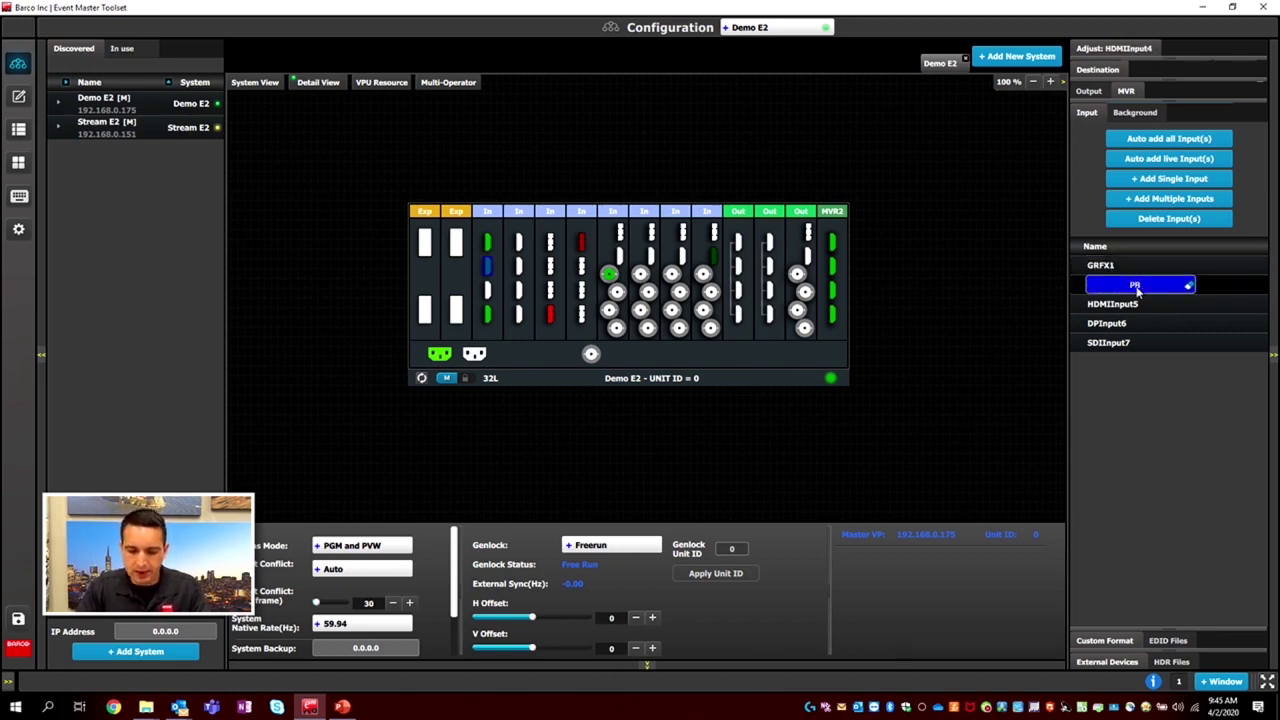
pyautogui.write('1')
pyautogui.press('Return')
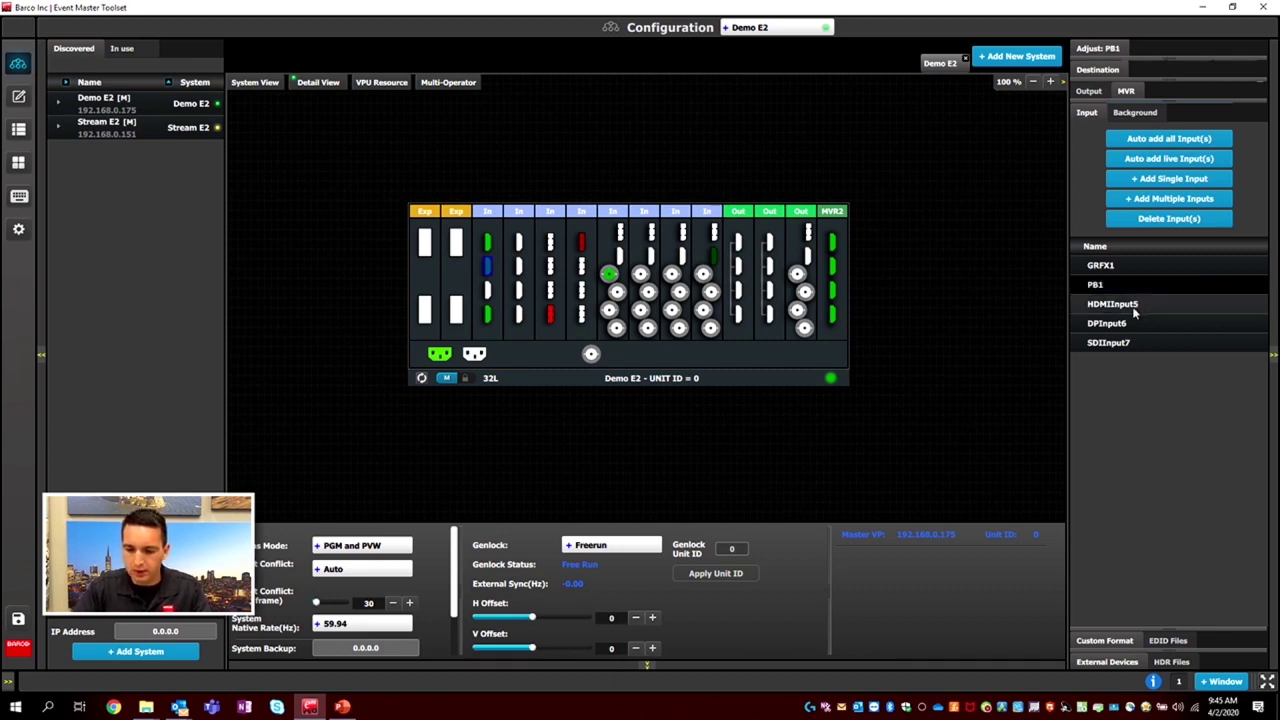
pyautogui.click(1133, 305)
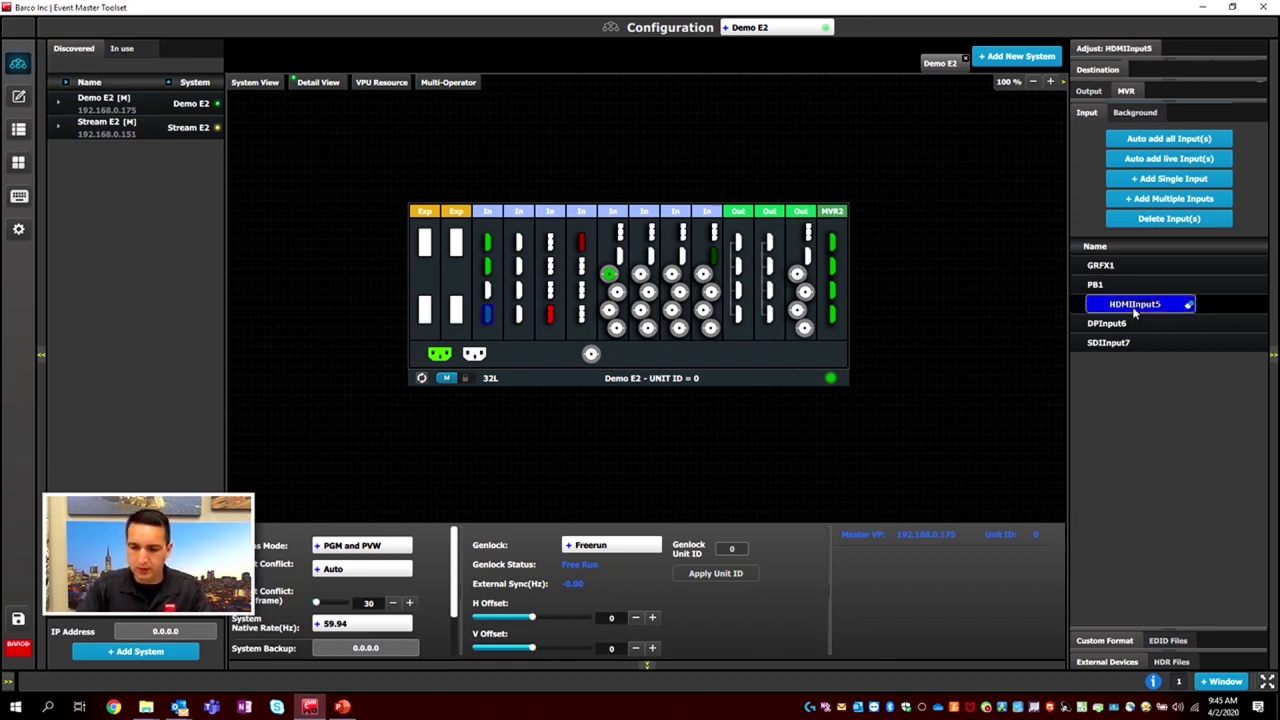
pyautogui.press('BackSpace')
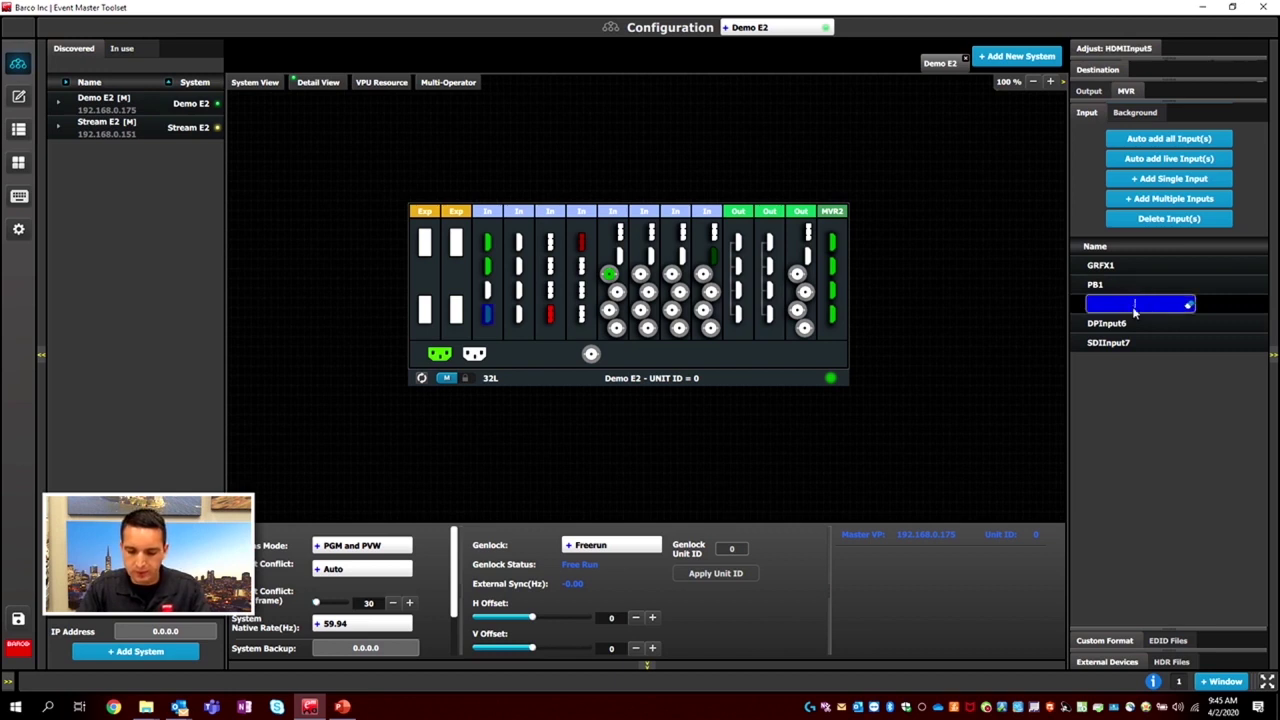
pyautogui.write('VT')
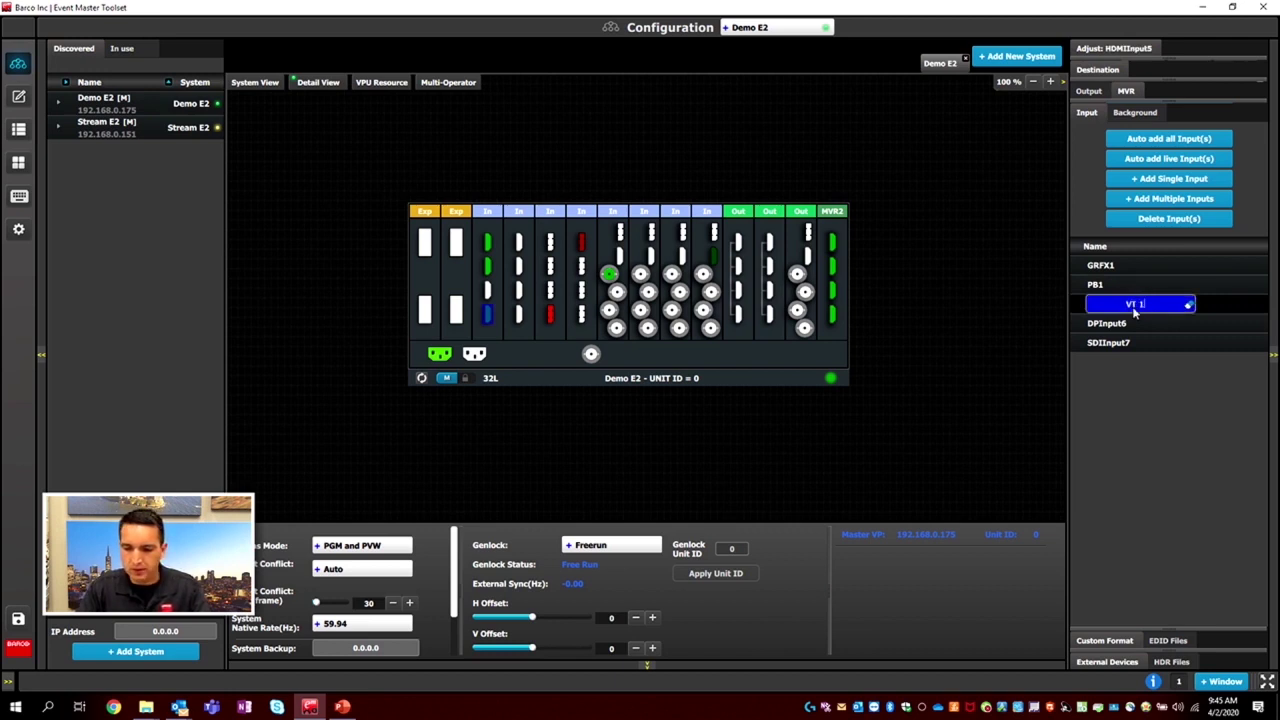
pyautogui.write('1')
pyautogui.press('Return')
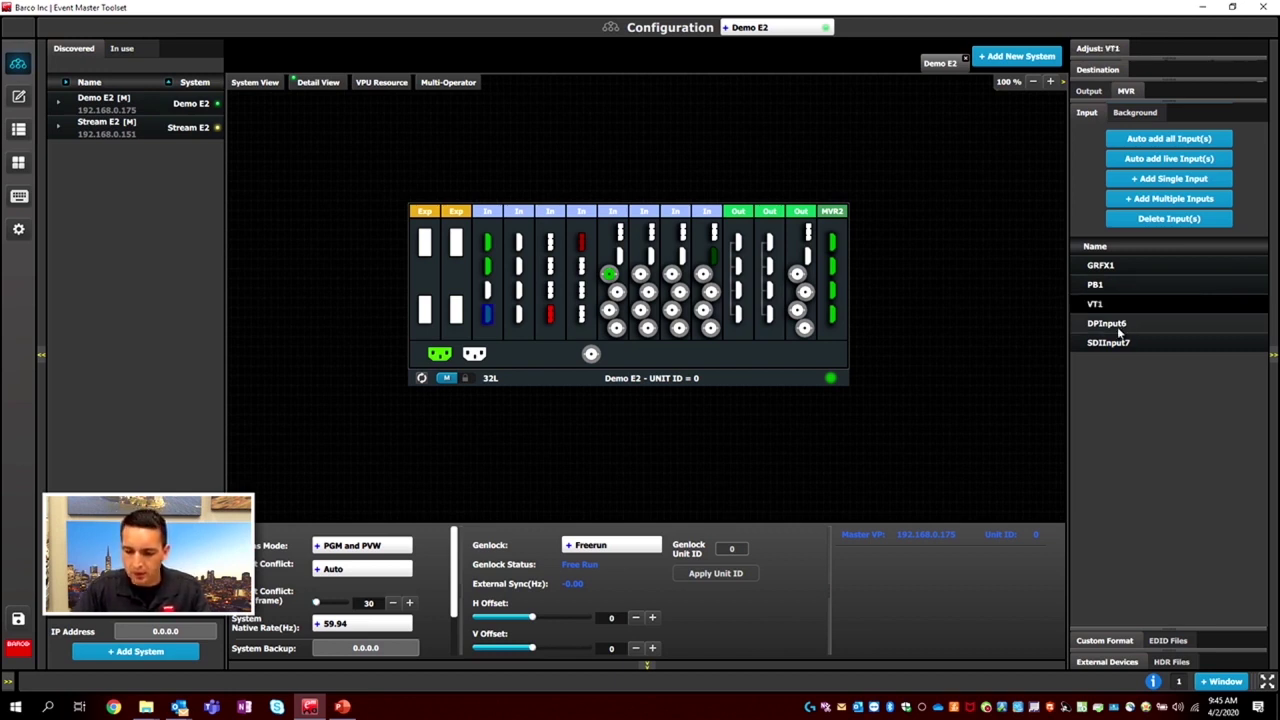
# - Rename DPInput6 to Misc and SDIInput7 to Cam
pyautogui.click(1120, 331)
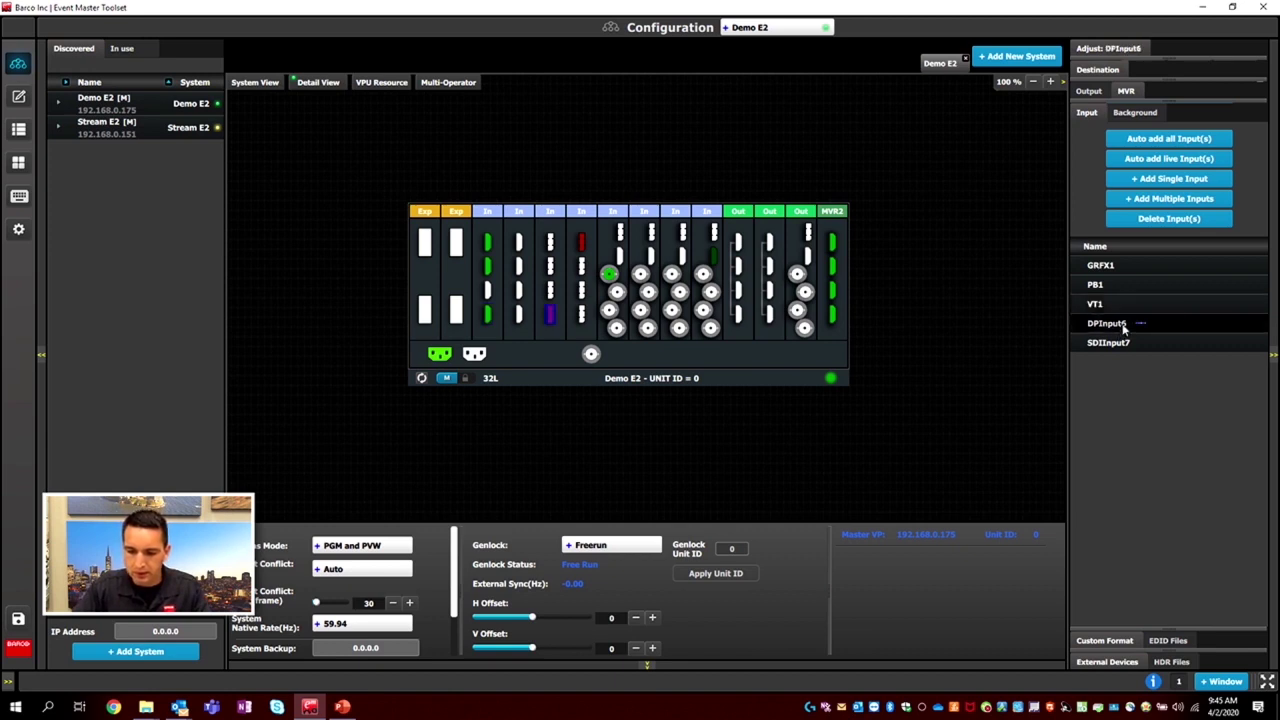
pyautogui.click(1124, 329)
pyautogui.write('Misc')
pyautogui.press('Return')
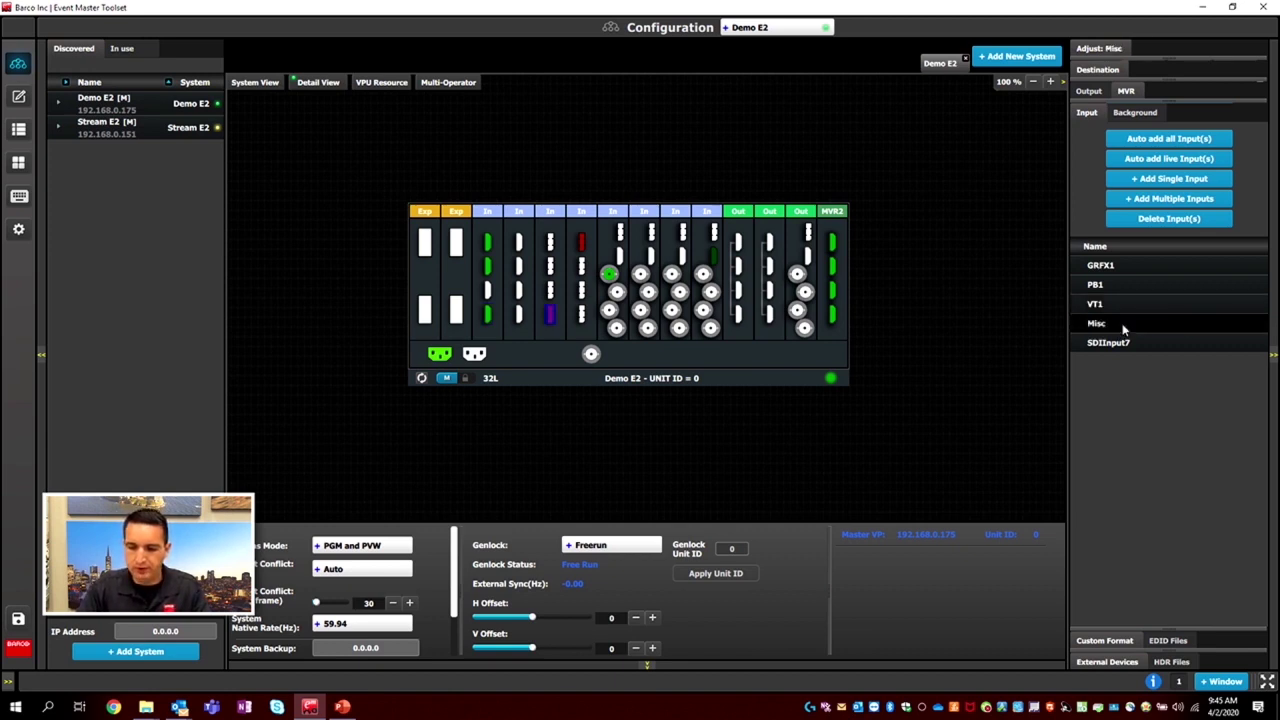
pyautogui.click(1116, 344)
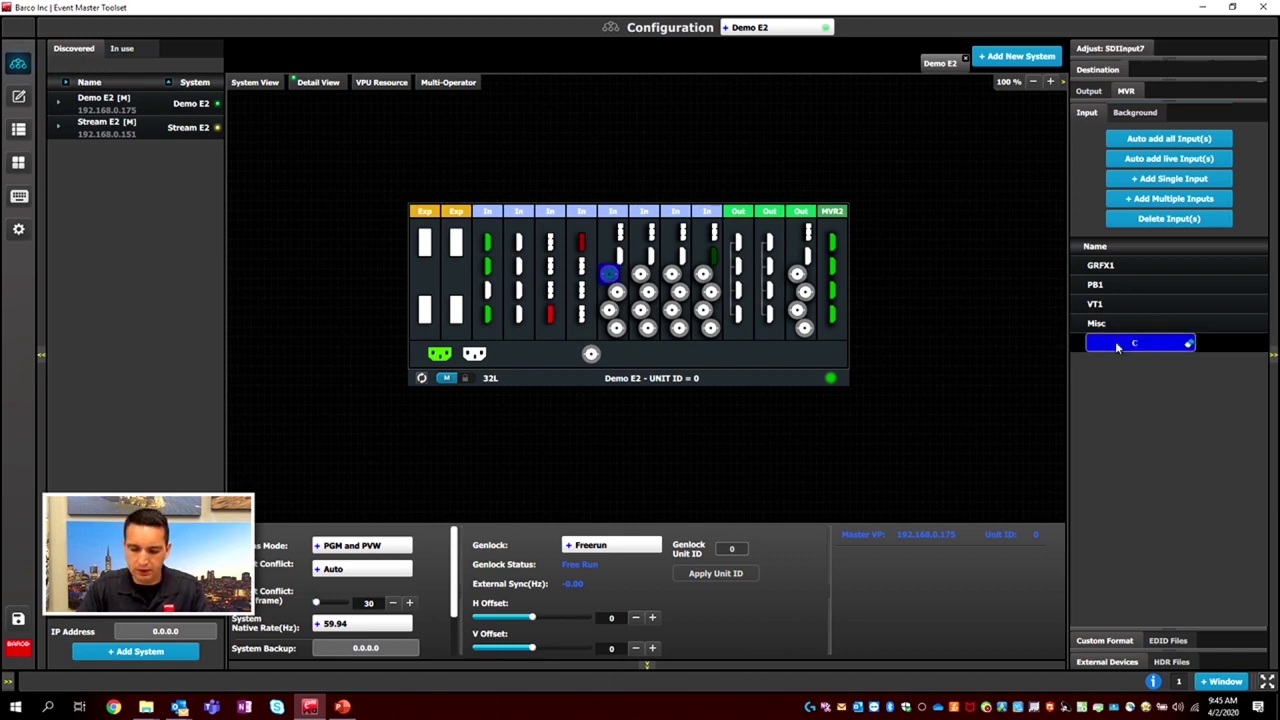
pyautogui.press('Return')
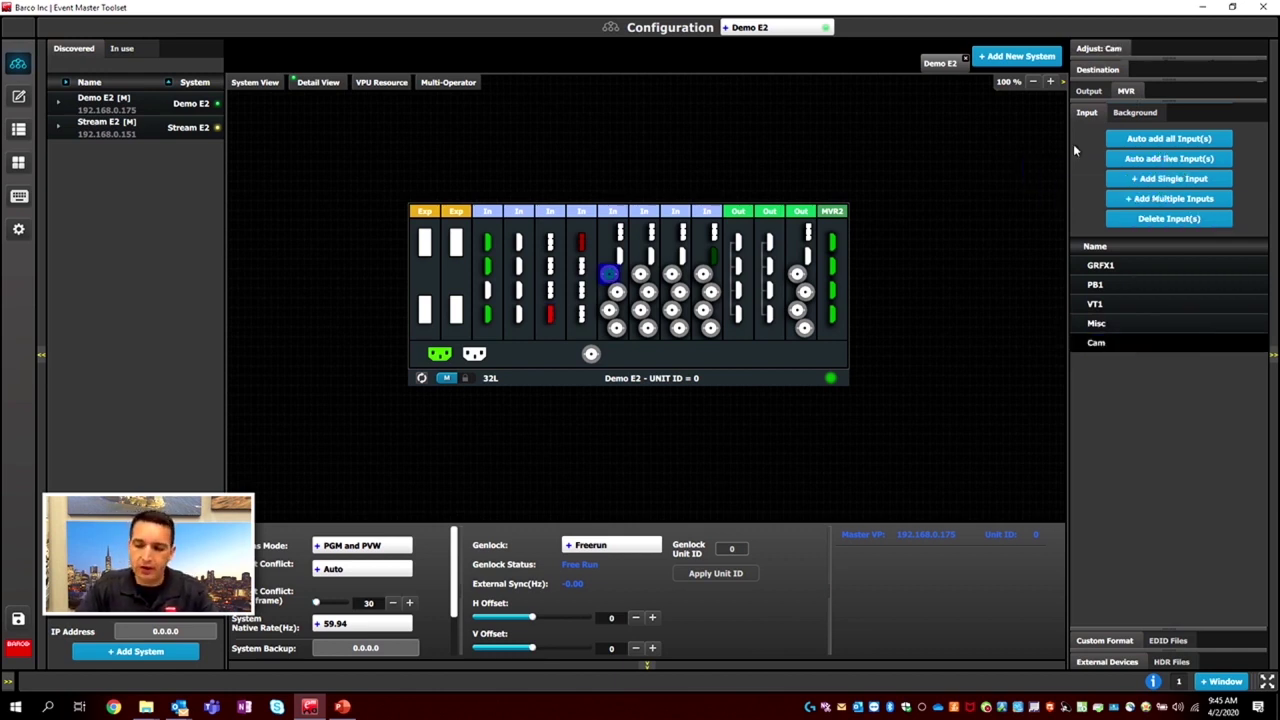
# - Check the PB1 and Cam connector settings, save the configuration, and show the empty Output list
pyautogui.click(488, 265)
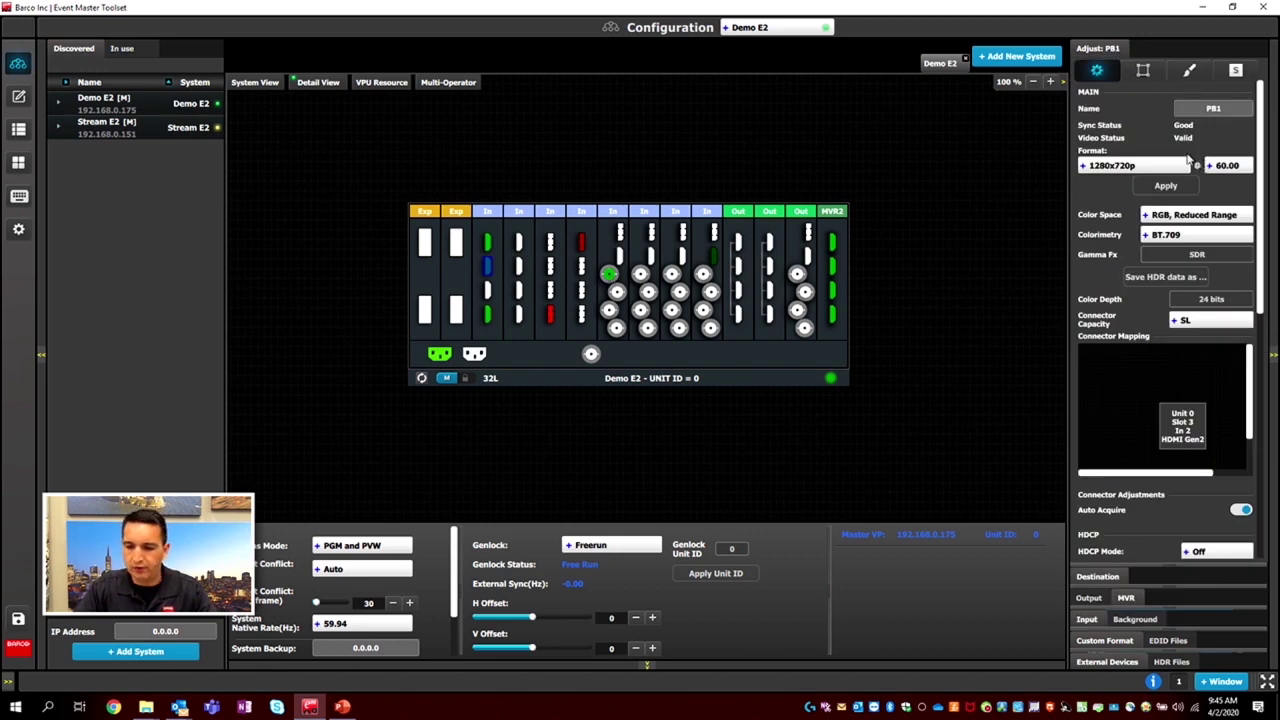
pyautogui.click(609, 275)
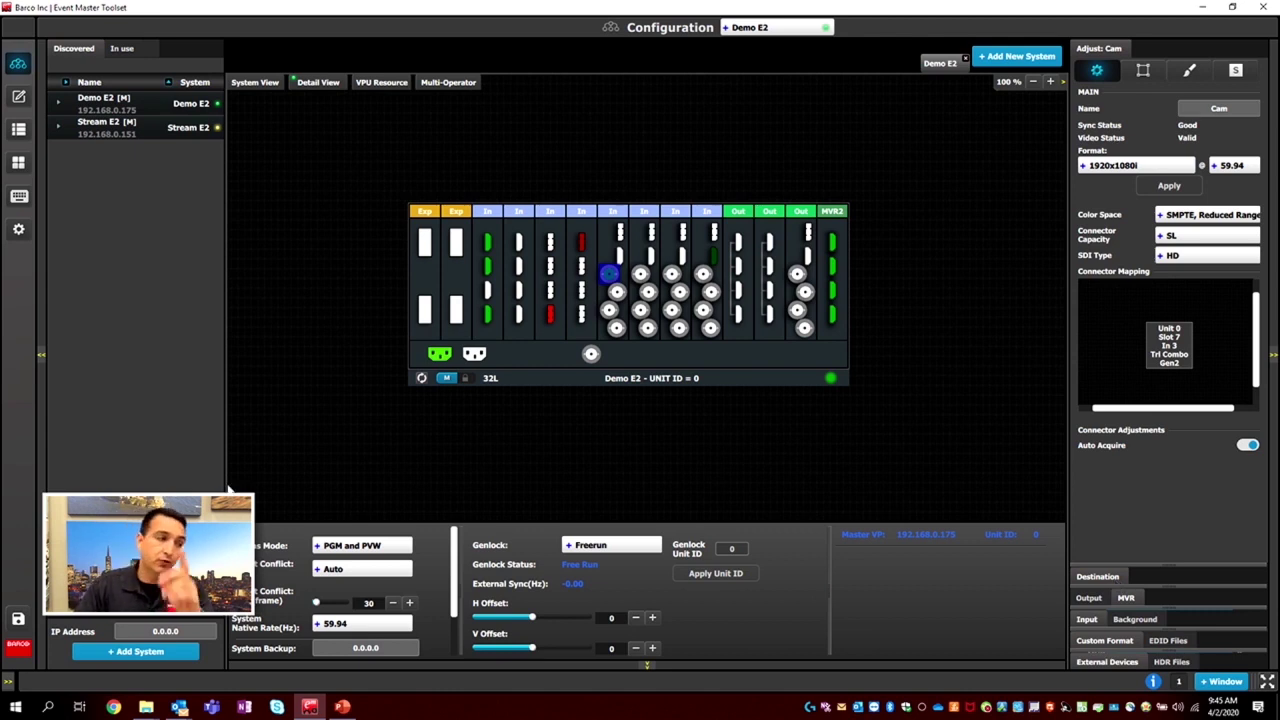
pyautogui.click(18, 618)
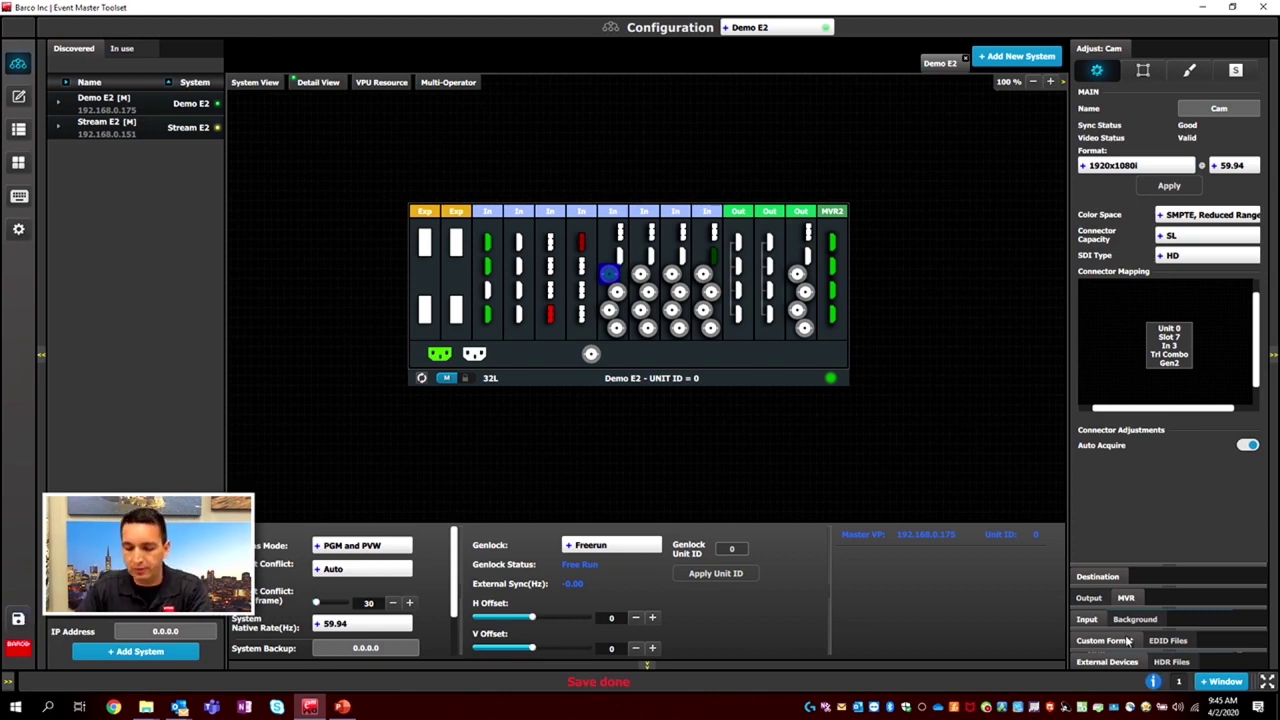
pyautogui.click(1097, 600)
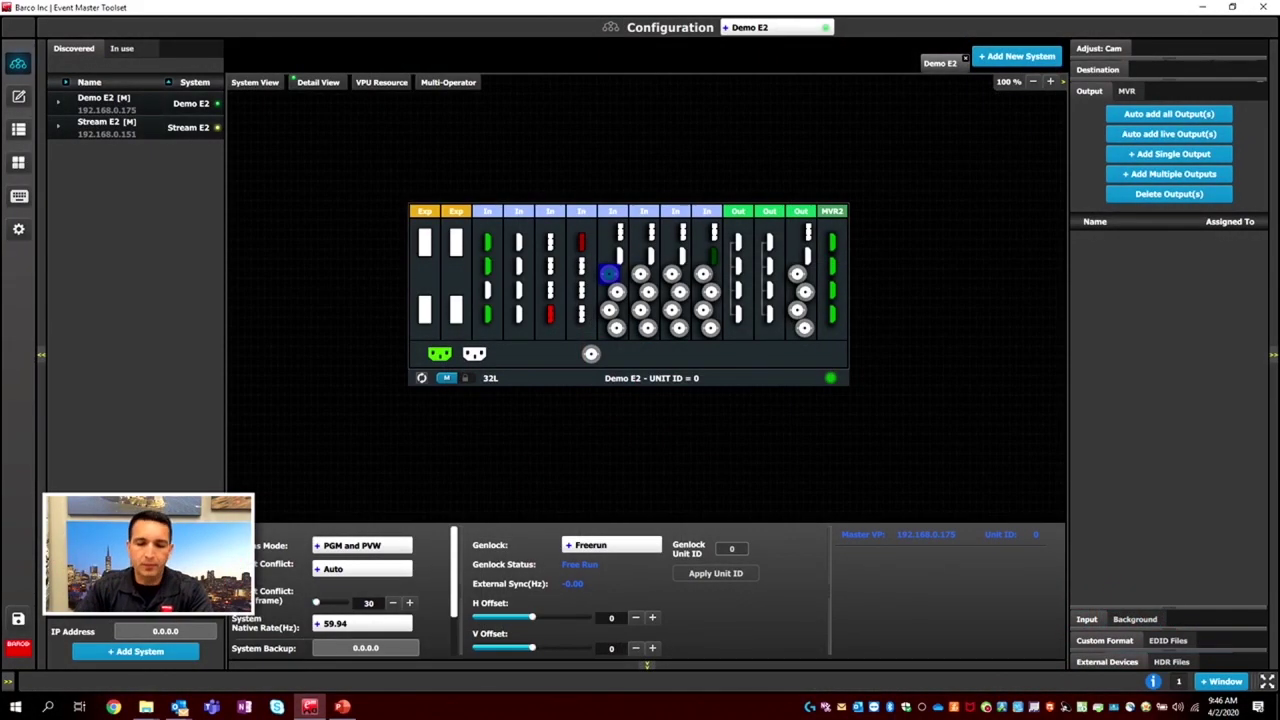
# - Add the first output card's connectors as separate single outputs
pyautogui.click(740, 252)
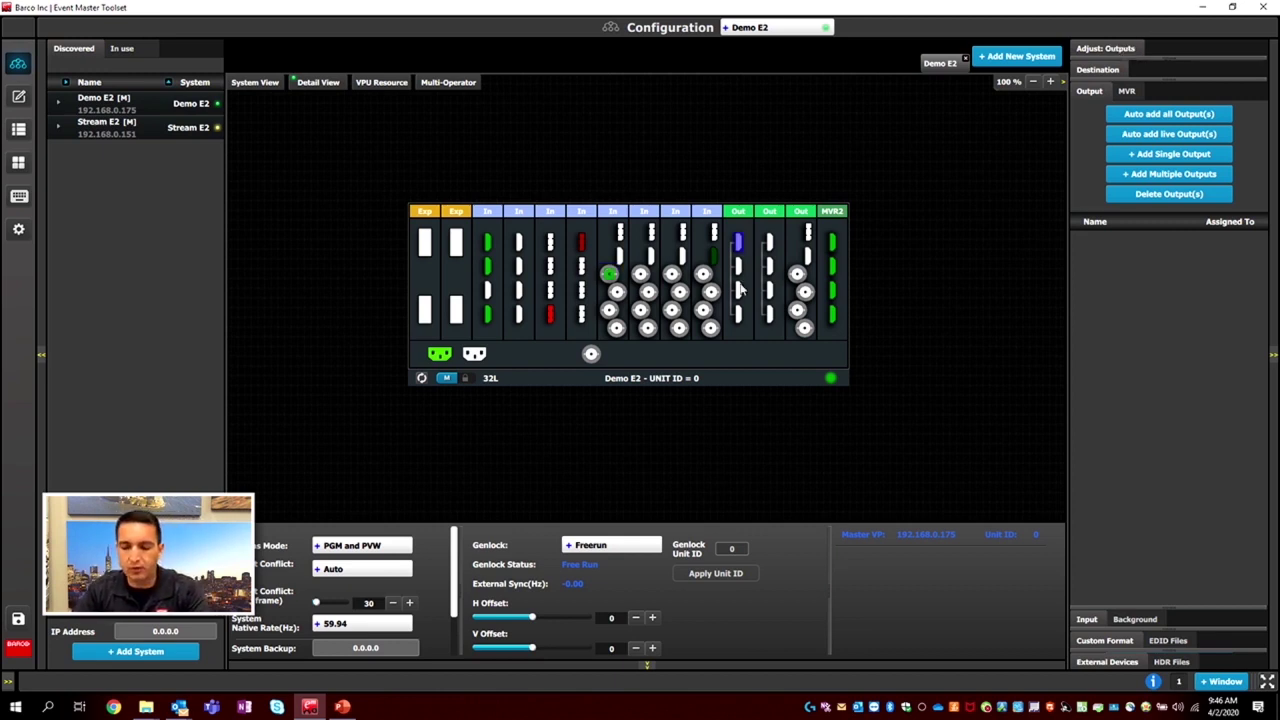
pyautogui.moveTo(738, 275); pyautogui.dragTo(739, 300)
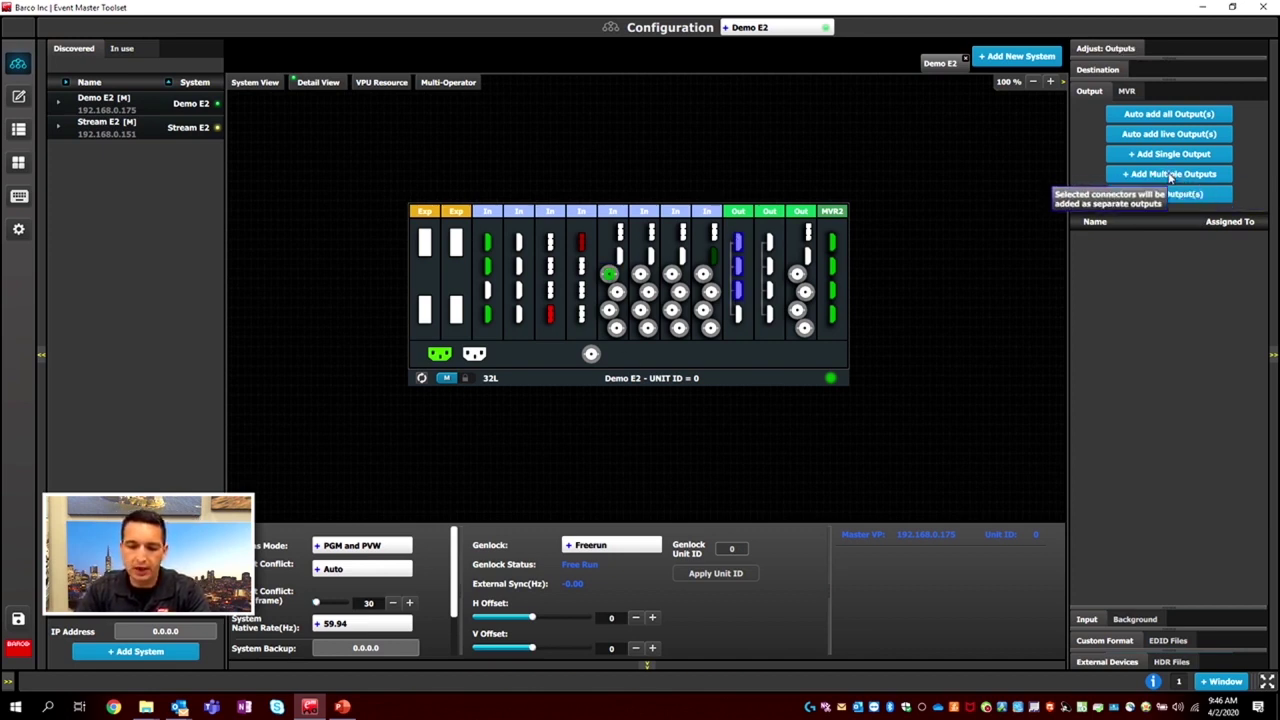
pyautogui.click(1170, 176)
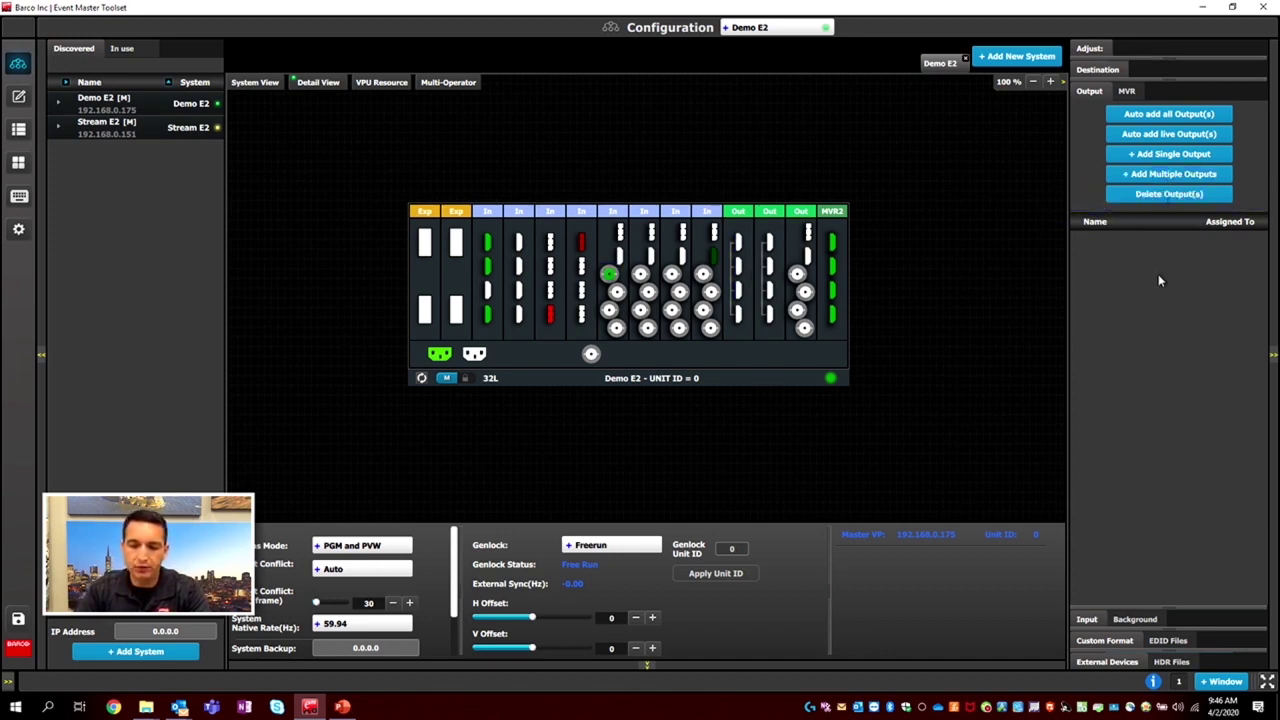
# - Rename HDMIOutput1 and HDMIOutput2 to Wide Left and Wide Right
pyautogui.click(1115, 245)
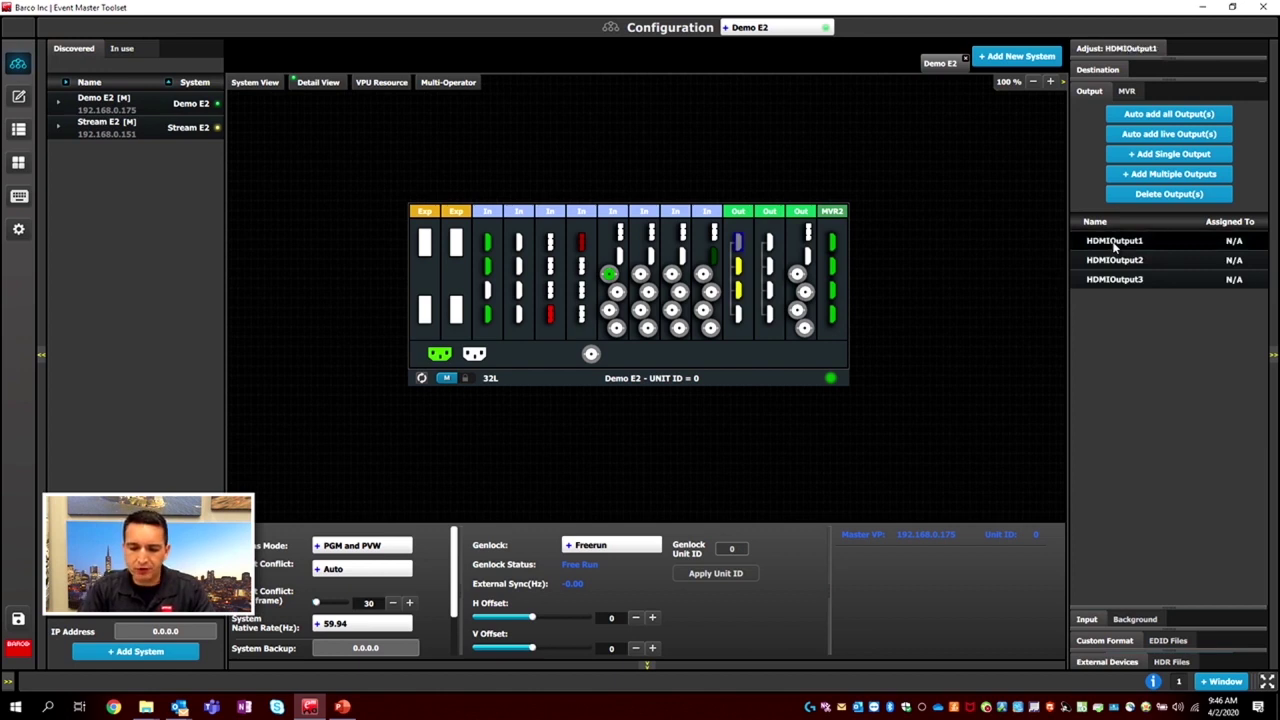
pyautogui.doubleClick(1115, 245)
pyautogui.write('Wid')
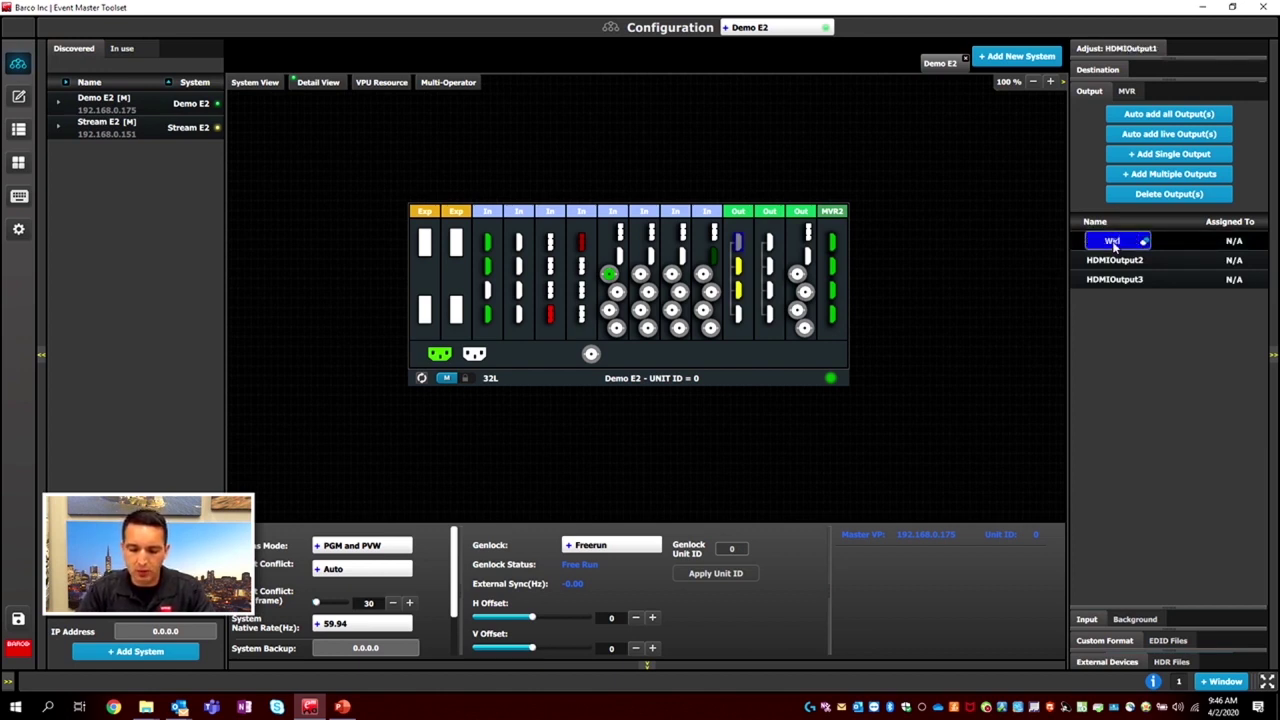
pyautogui.write('e Left')
pyautogui.press('Return')
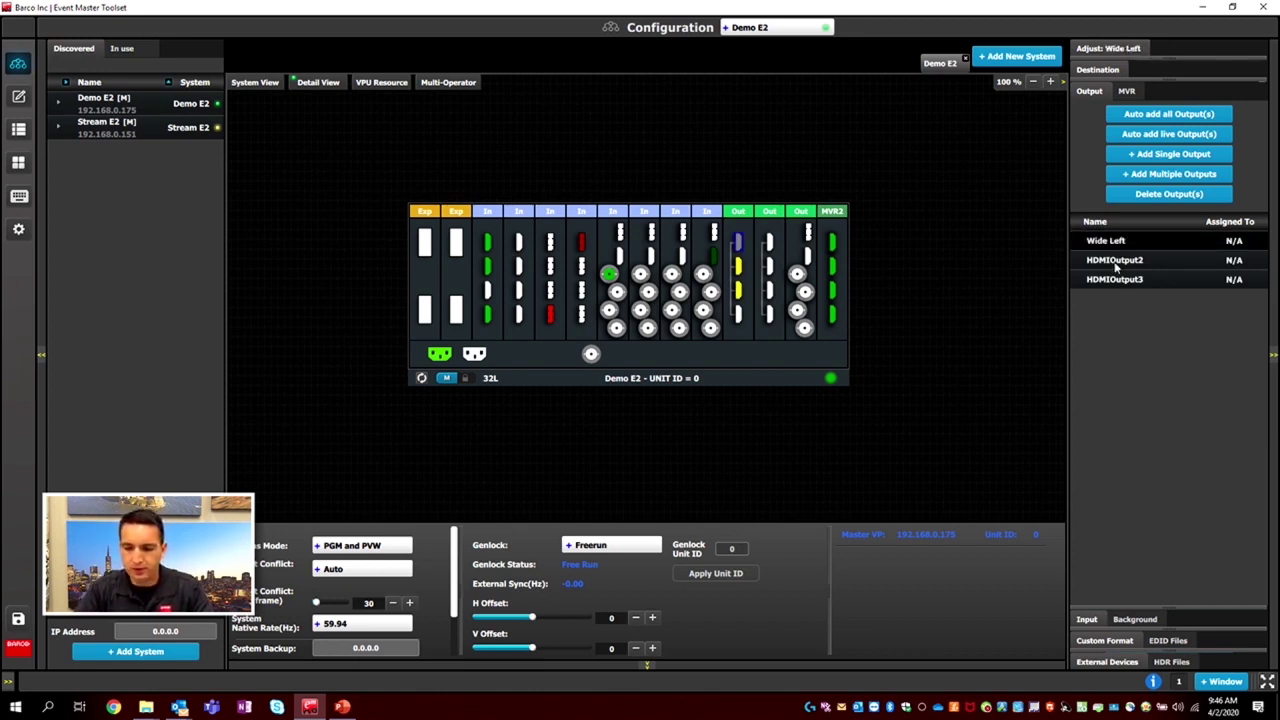
pyautogui.doubleClick(1115, 262)
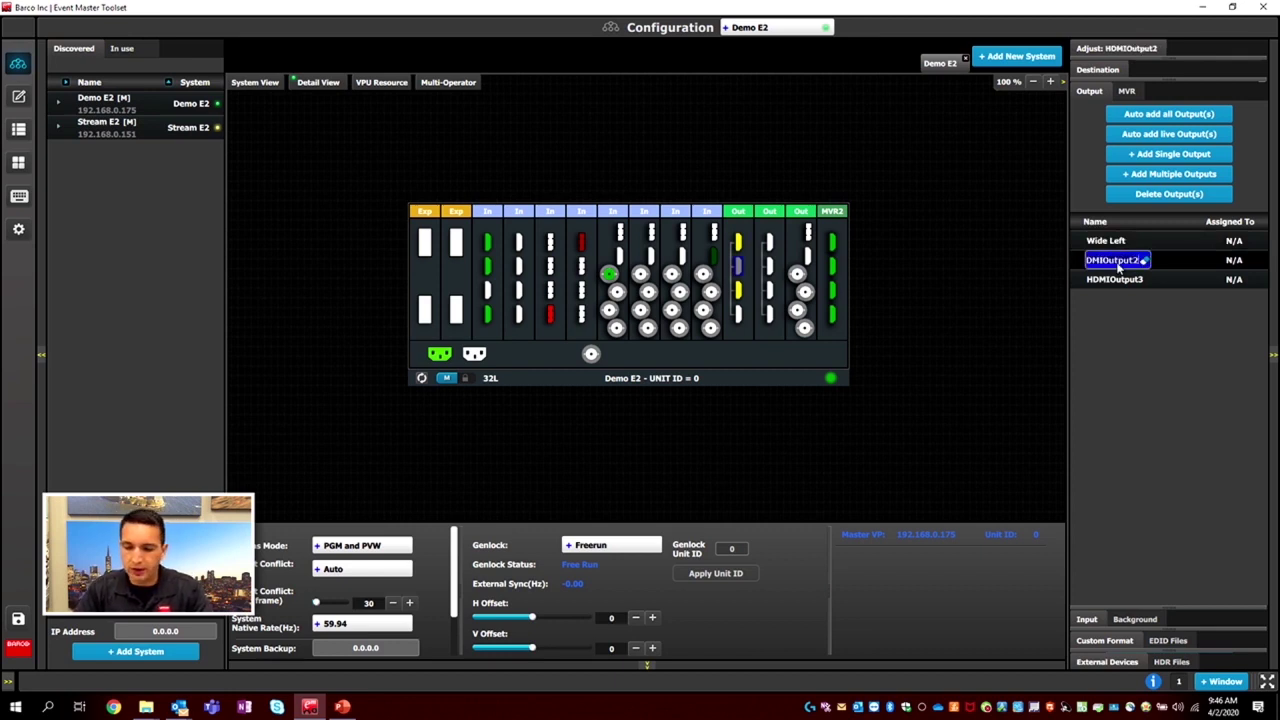
pyautogui.write('Wide R')
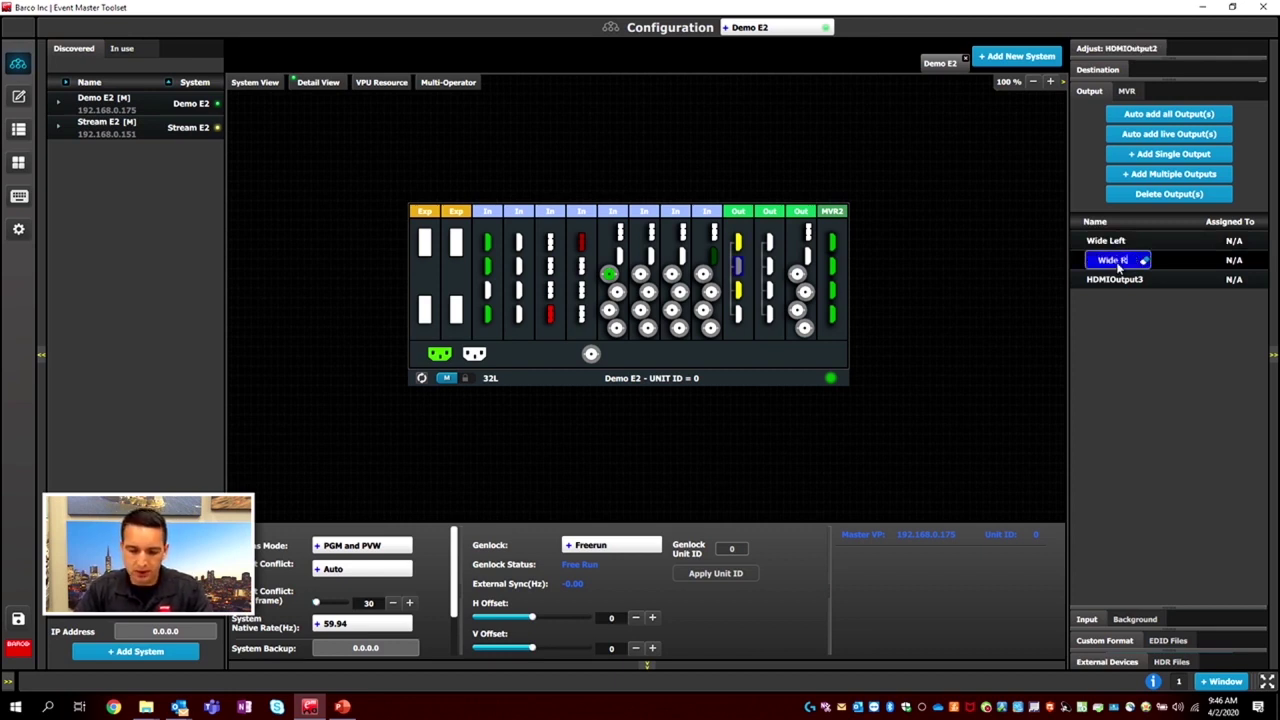
pyautogui.write('ight')
pyautogui.press('Return')
# - Name HDMIOutput3 Side Screen, then add a fourth output and name it DSM
pyautogui.doubleClick(1127, 280)
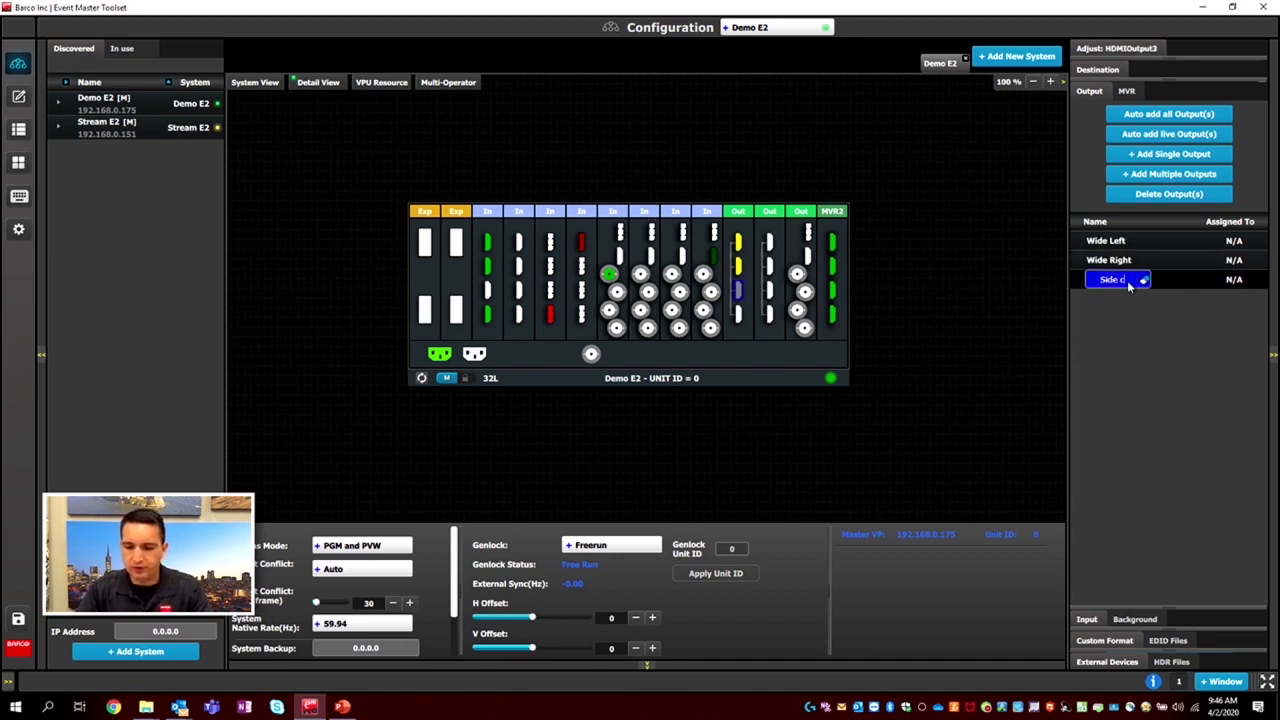
pyautogui.write('Side Screen')
pyautogui.press('Return')
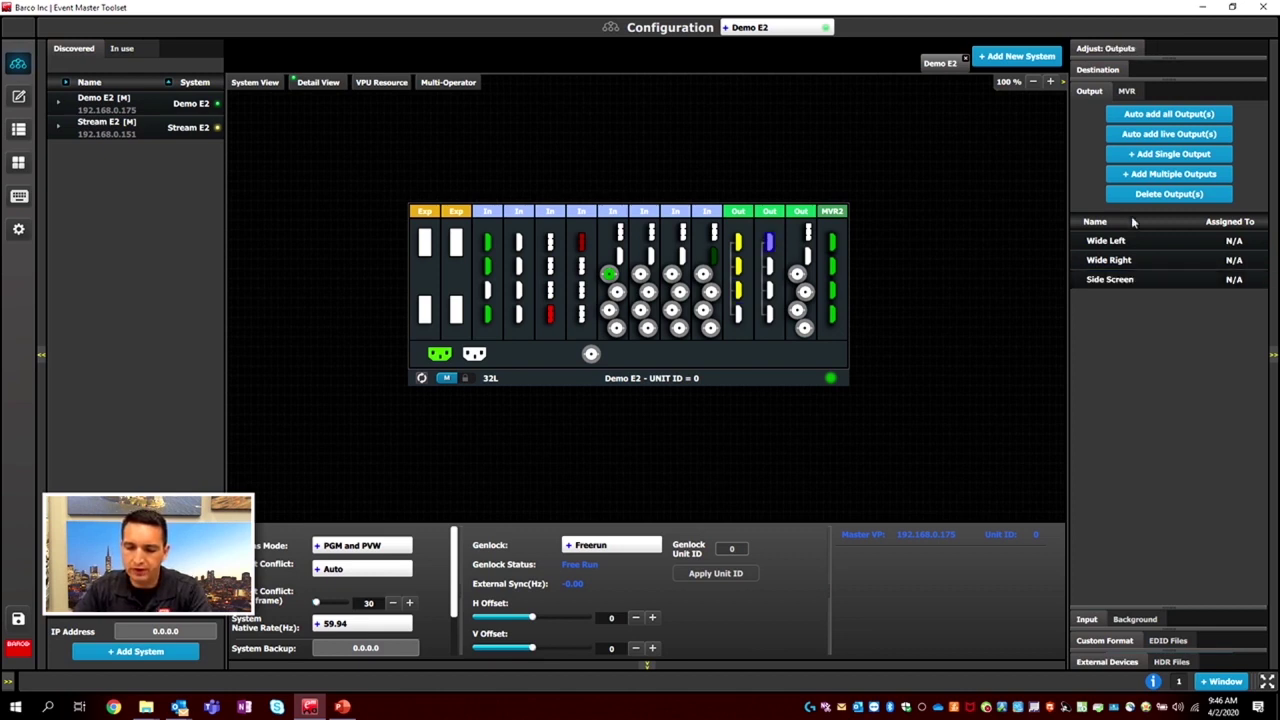
pyautogui.click(1169, 154)
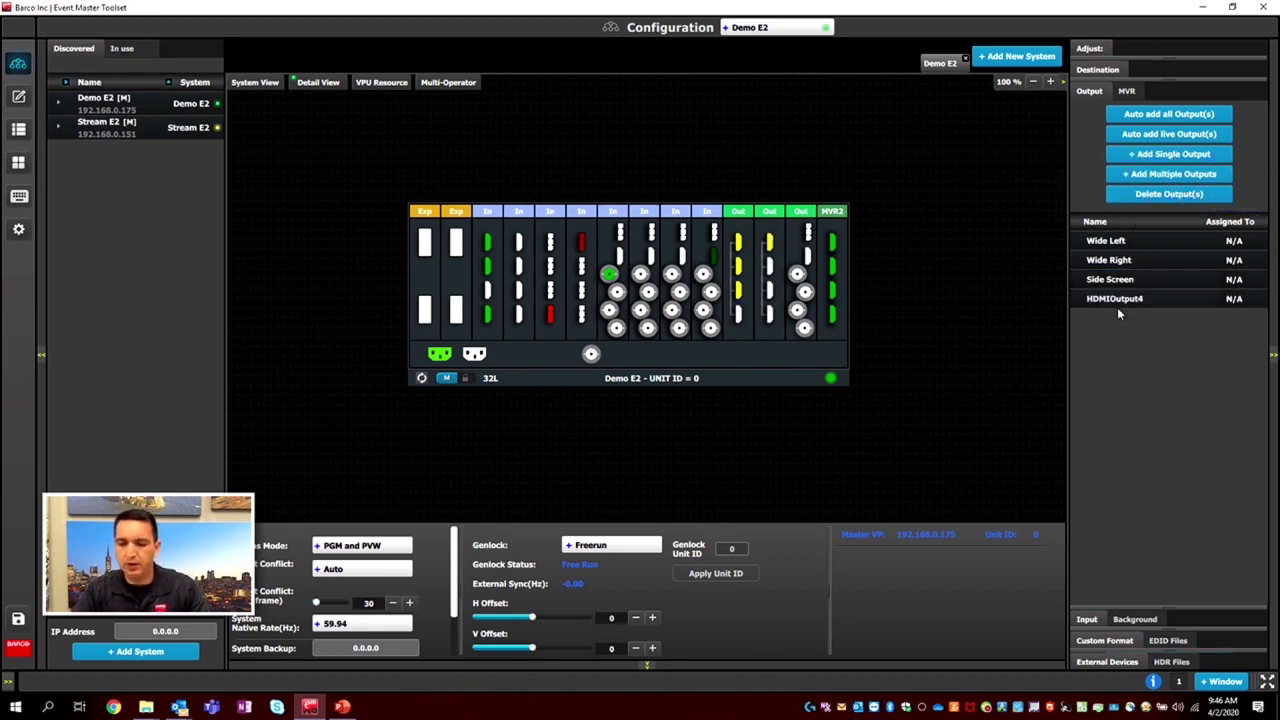
pyautogui.doubleClick(1116, 299)
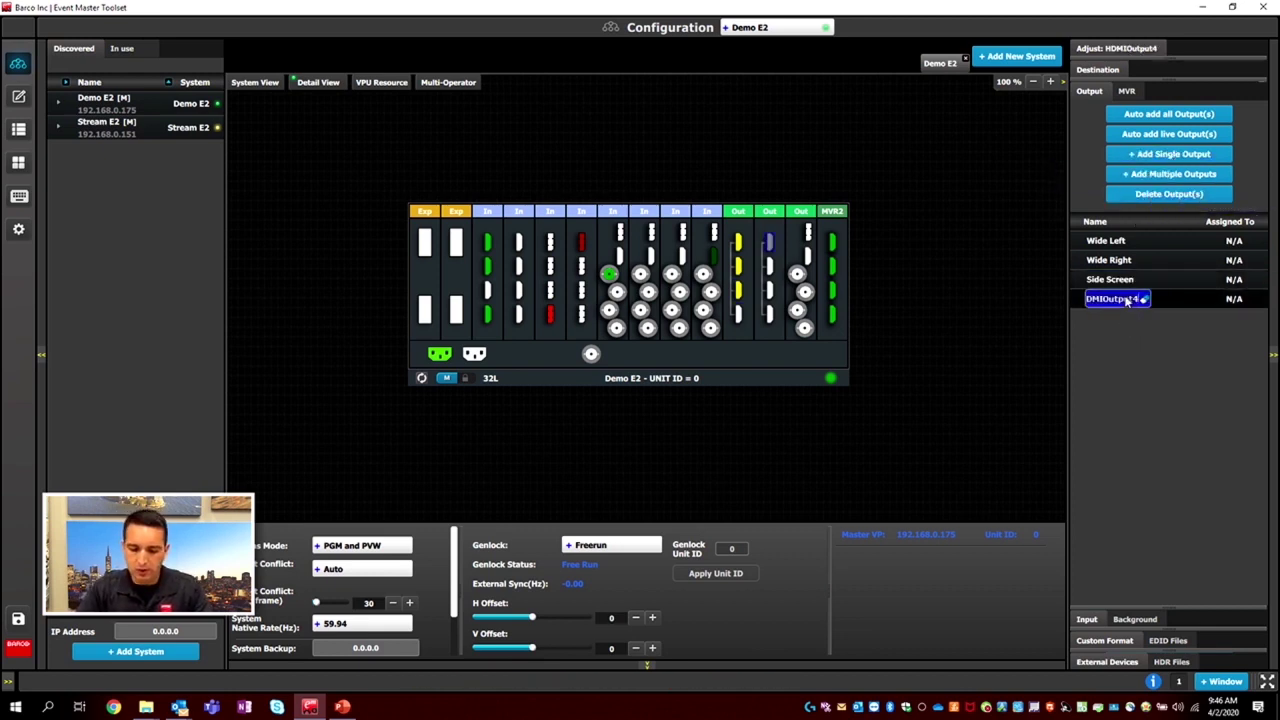
pyautogui.write('DSM')
pyautogui.press('Return')
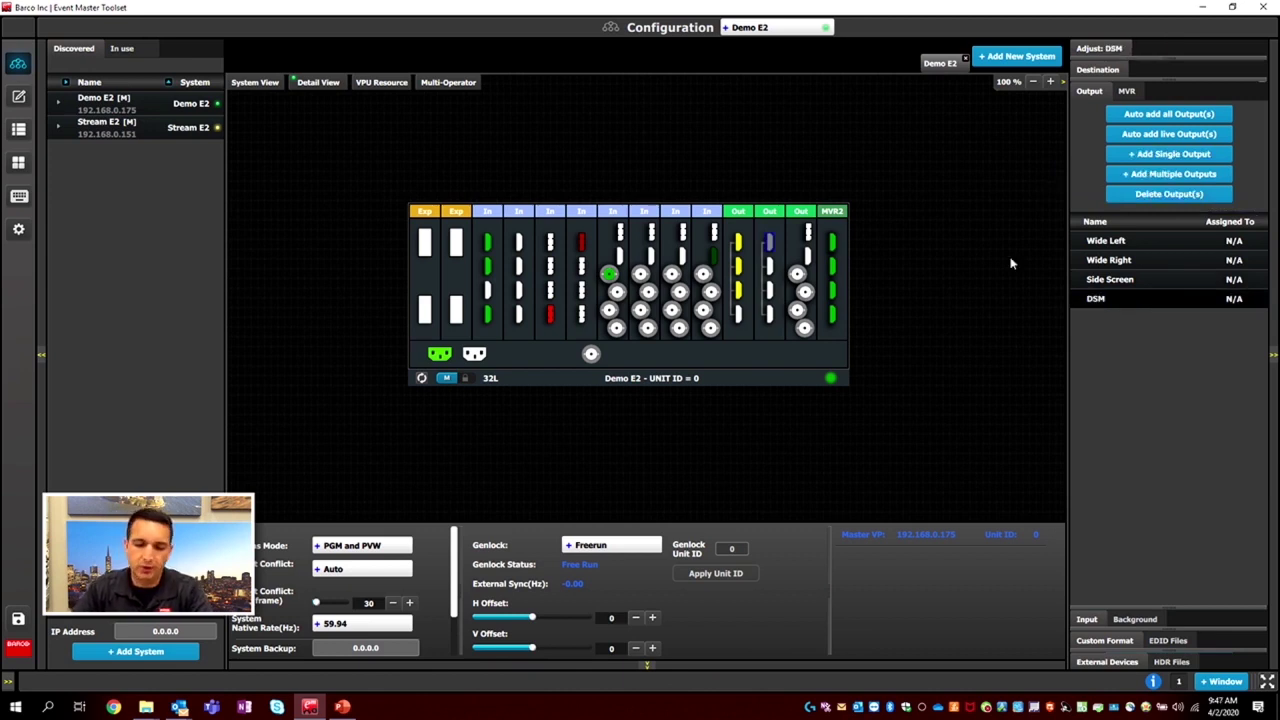
# - Expand Wide Left's Adjust settings, save the configuration, and show the destination options
pyautogui.click(1122, 246)
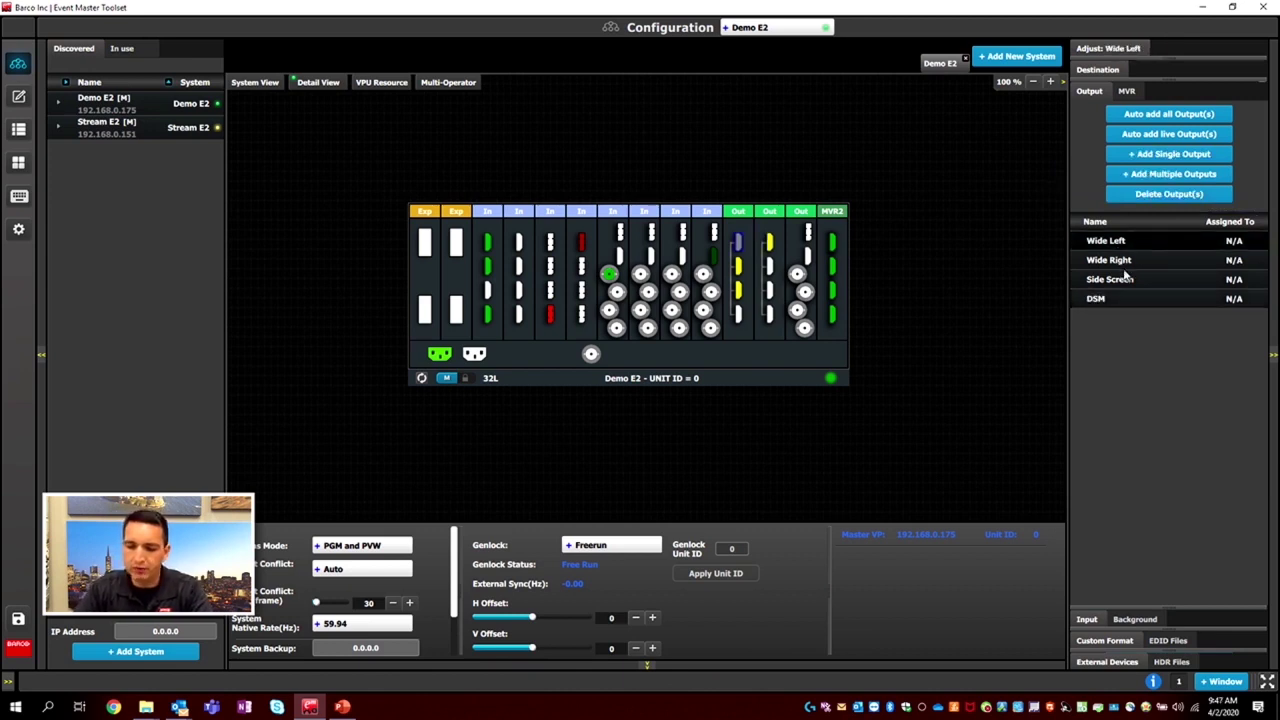
pyautogui.click(1124, 48)
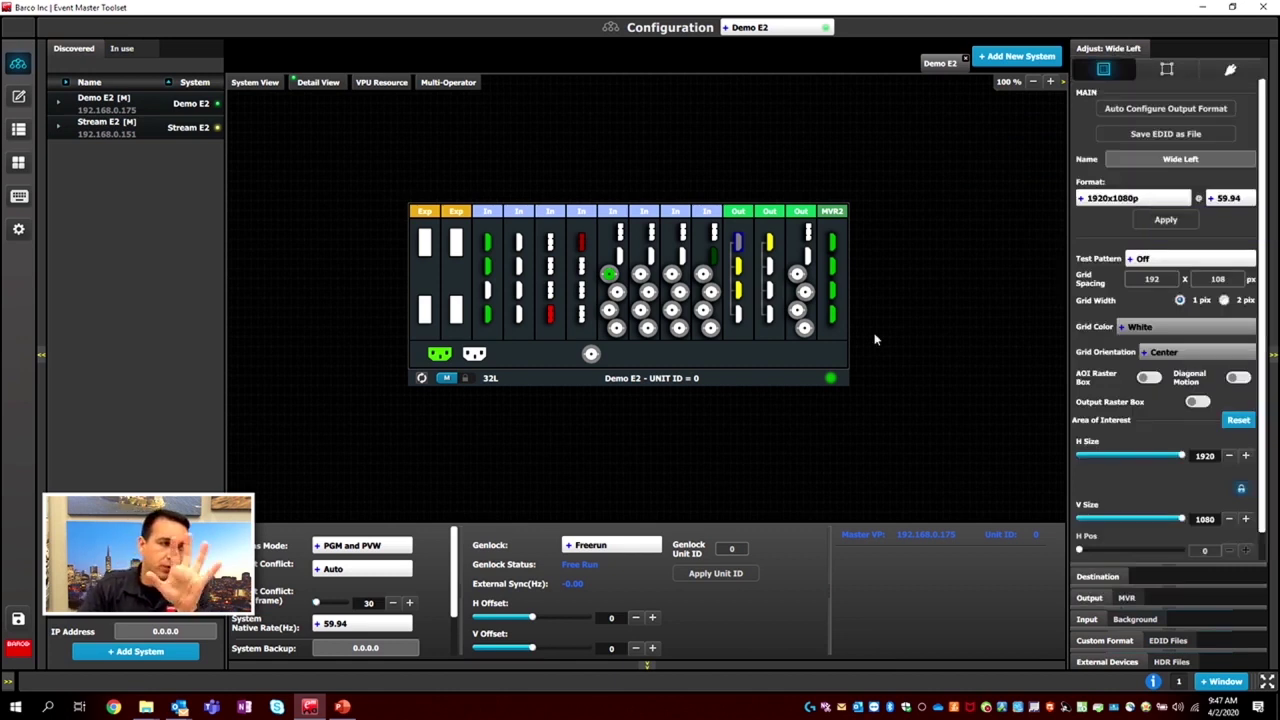
pyautogui.click(18, 618)
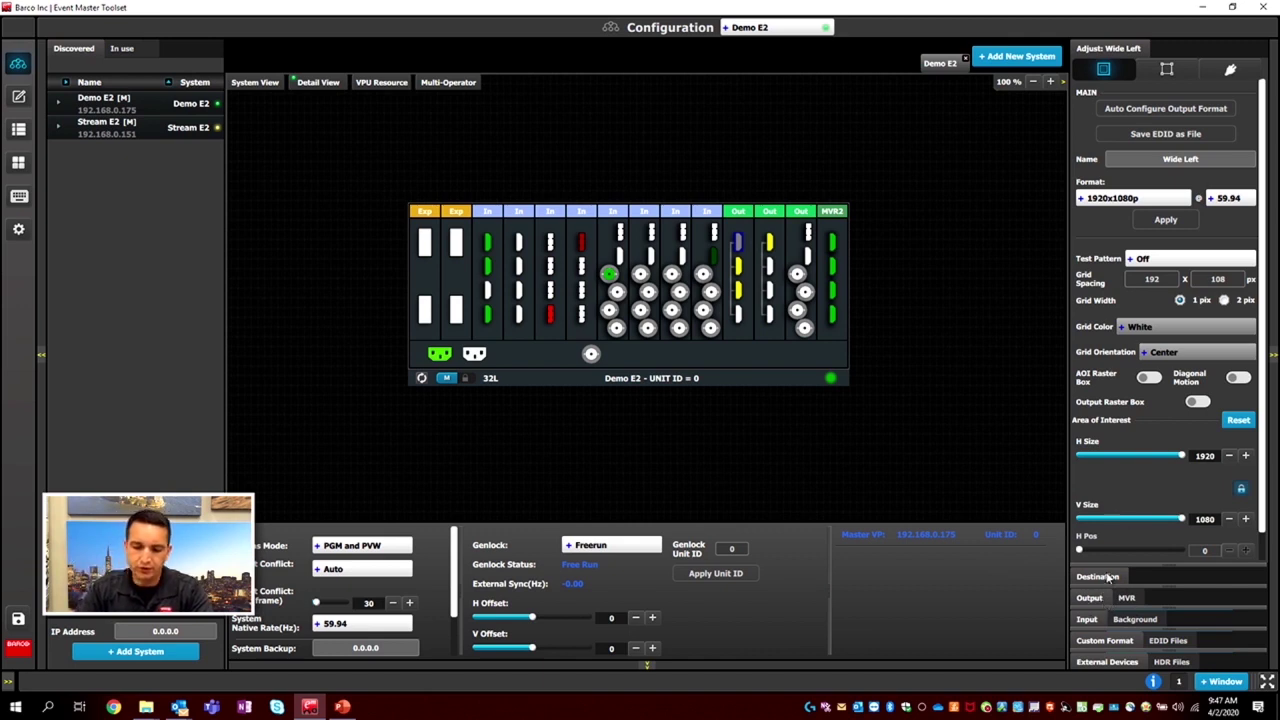
pyautogui.click(20, 619)
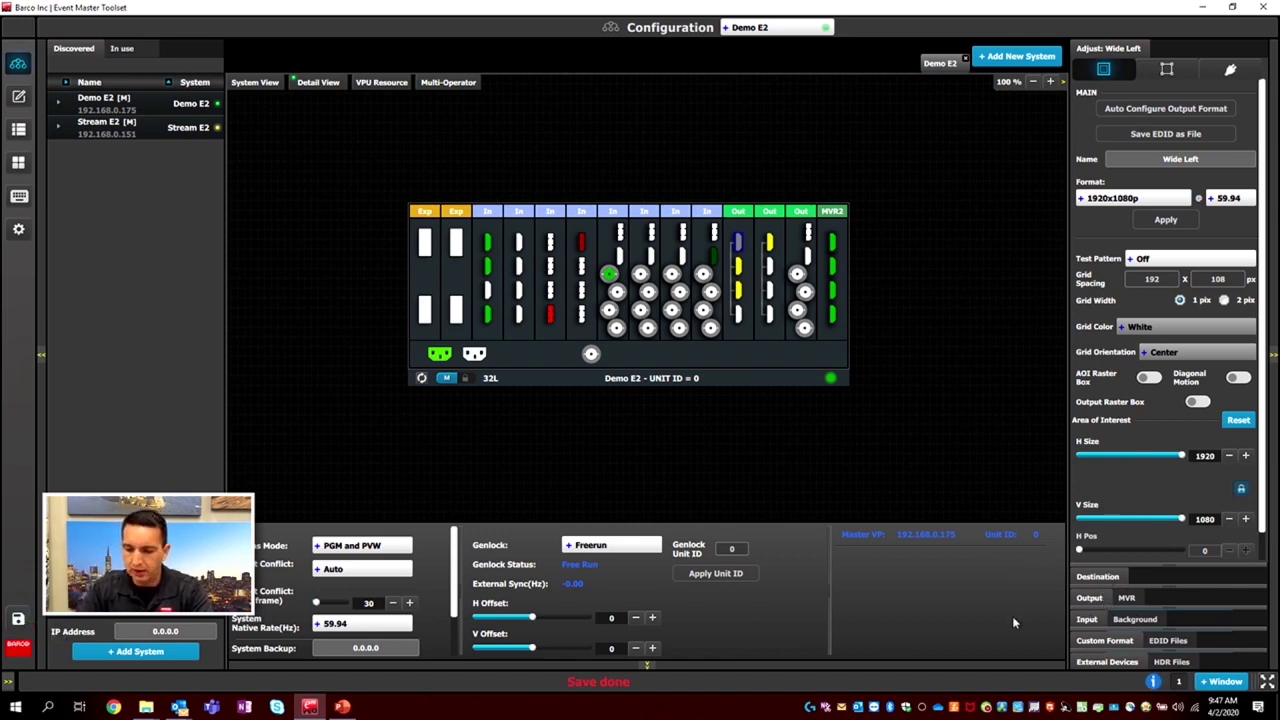
pyautogui.click(1078, 578)
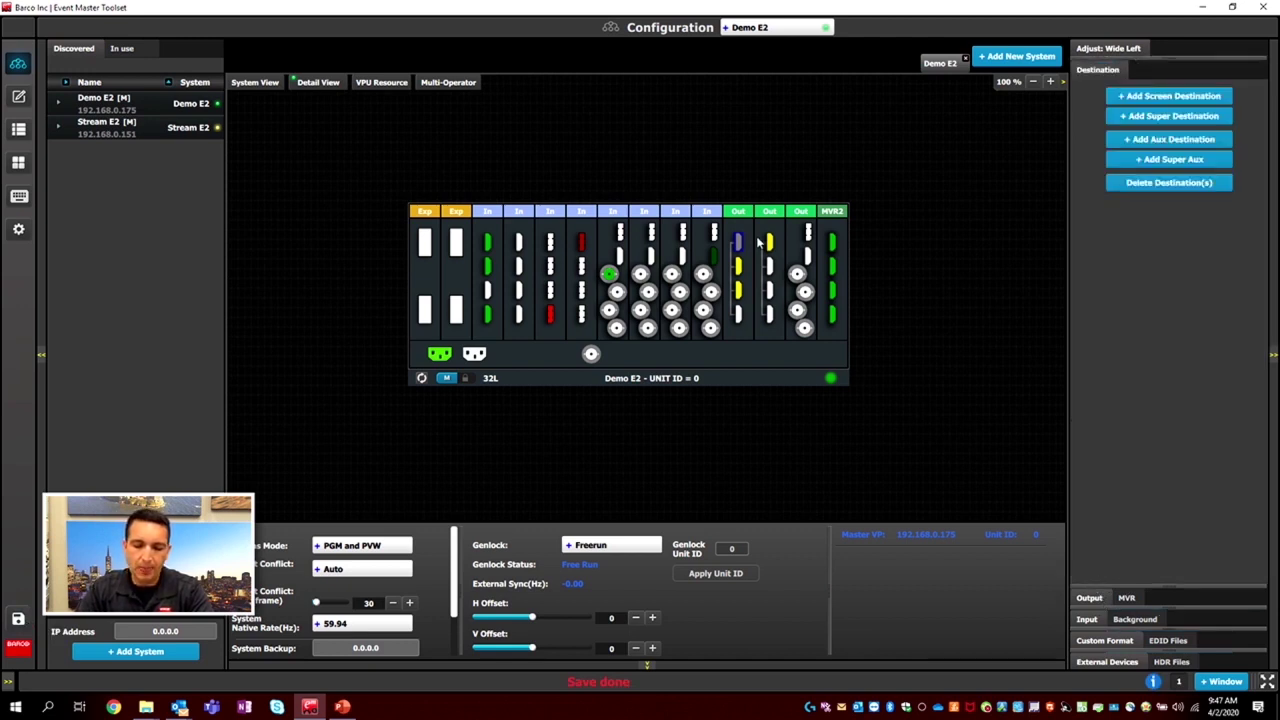
# - Add a screen destination and rename ScreenDest1 to Wide Screen
pyautogui.click(1150, 97)
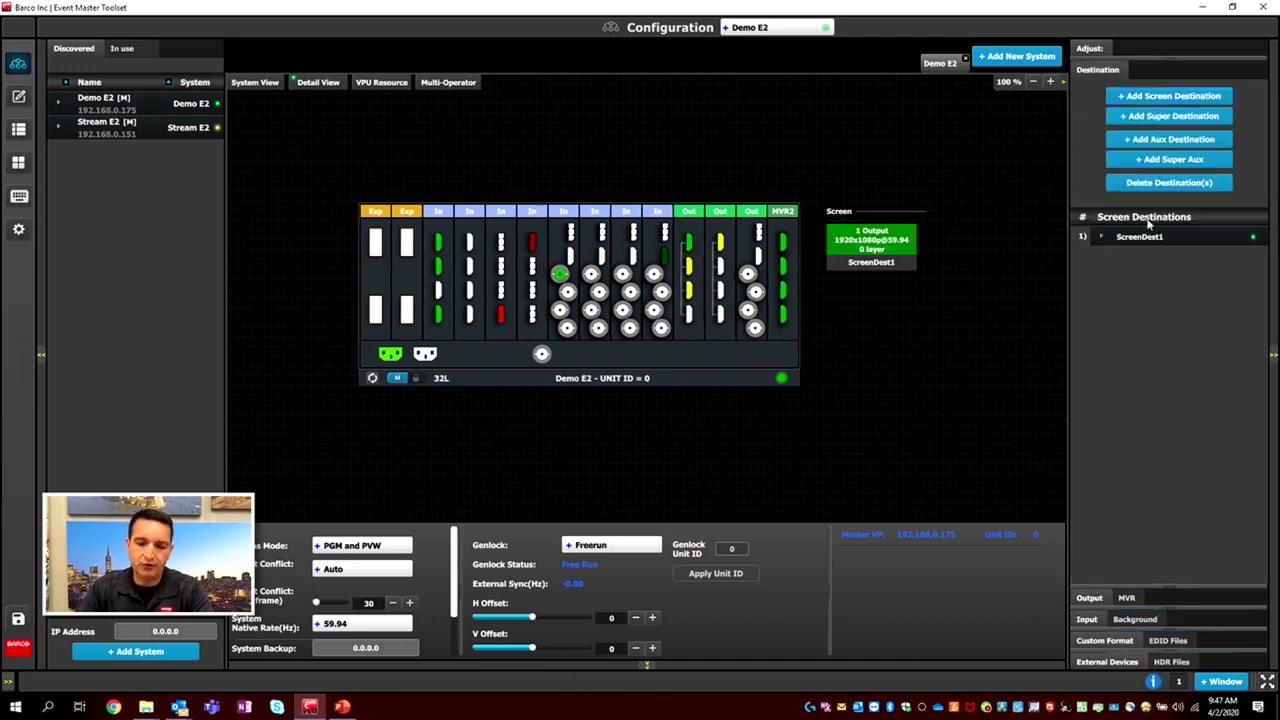
pyautogui.click(846, 258)
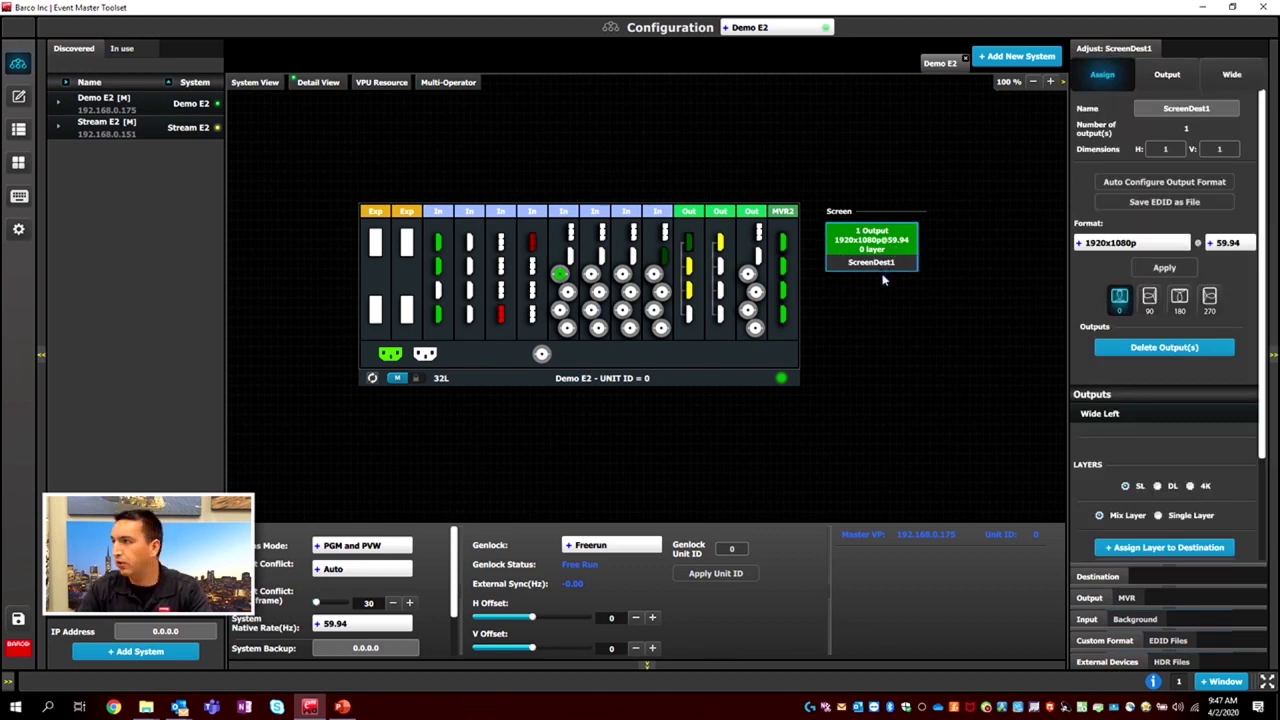
pyautogui.click(1214, 111)
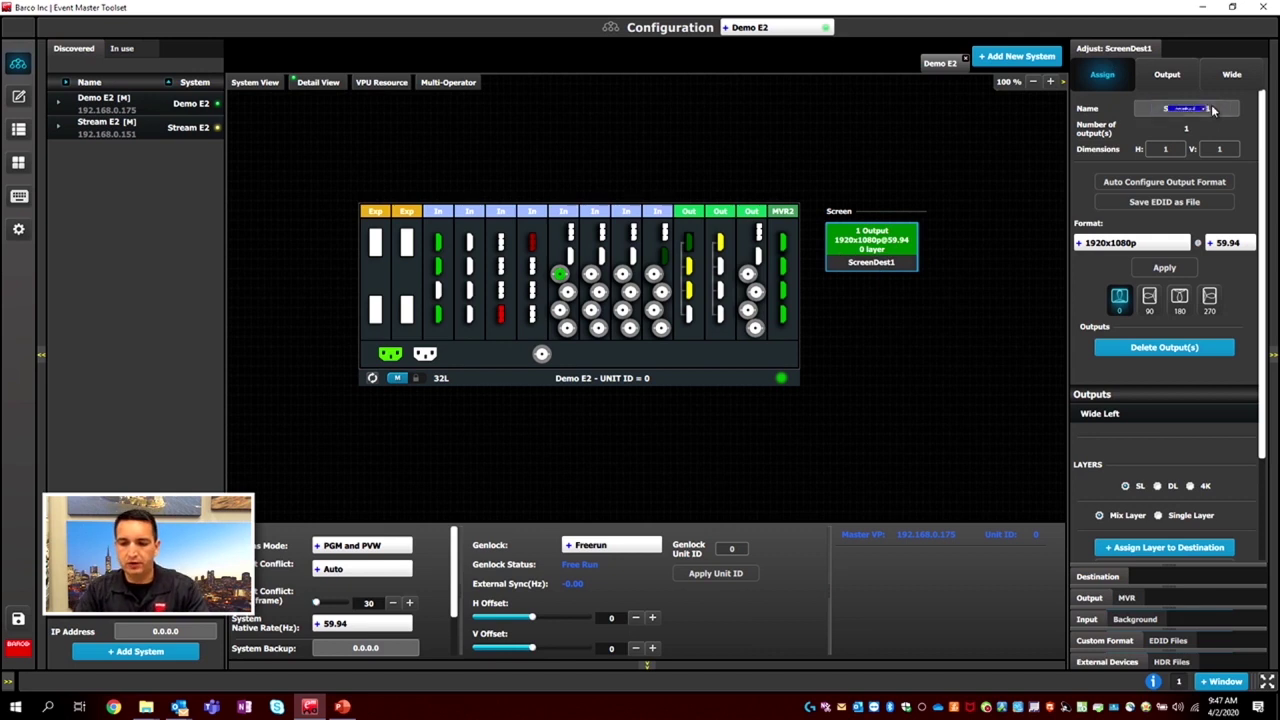
pyautogui.write('Wide')
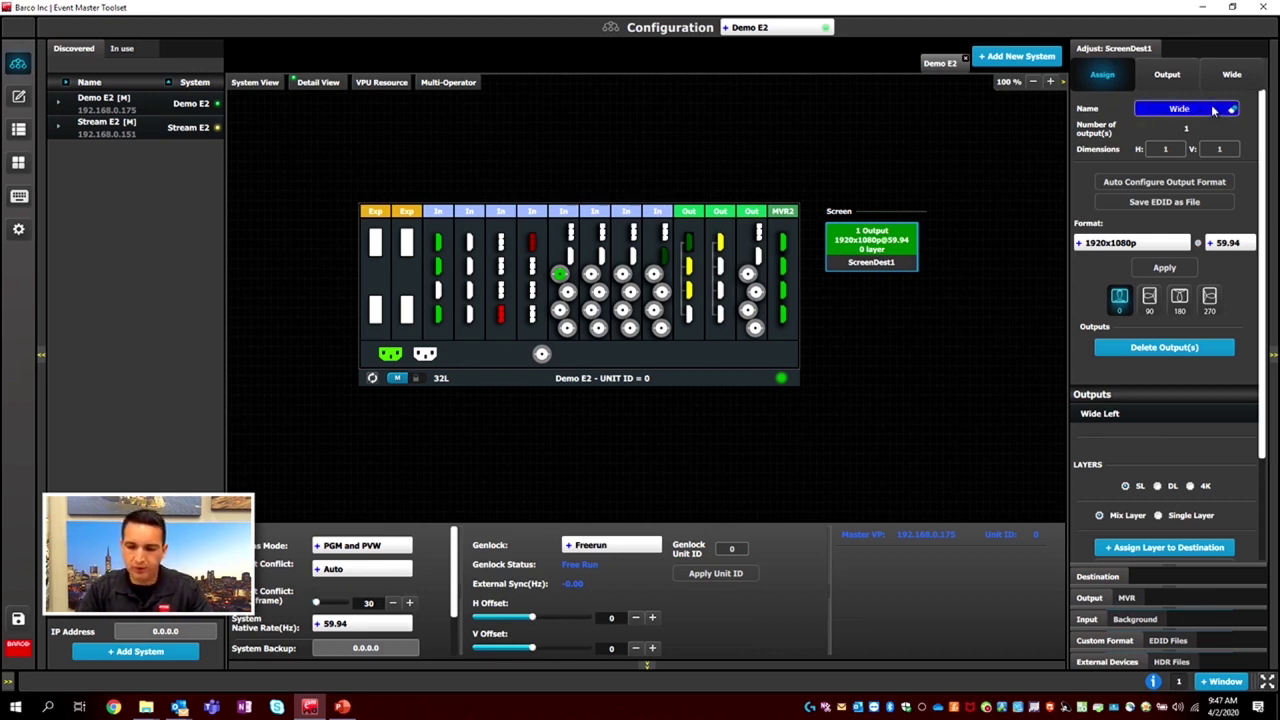
pyautogui.write(' Screen')
pyautogui.press('Return')
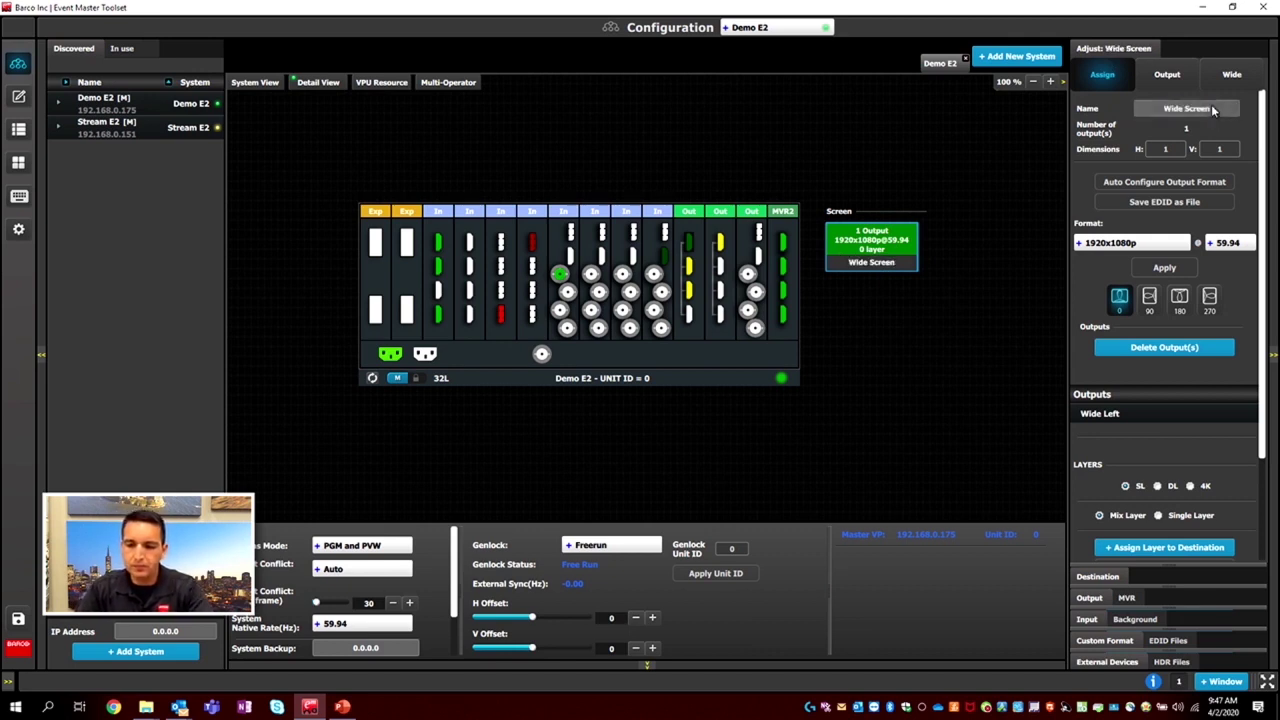
# - Add Wide Right to Wide Screen for a 3840x1080 canvas and assign three layers
pyautogui.moveTo(690, 267); pyautogui.dragTo(893, 264)
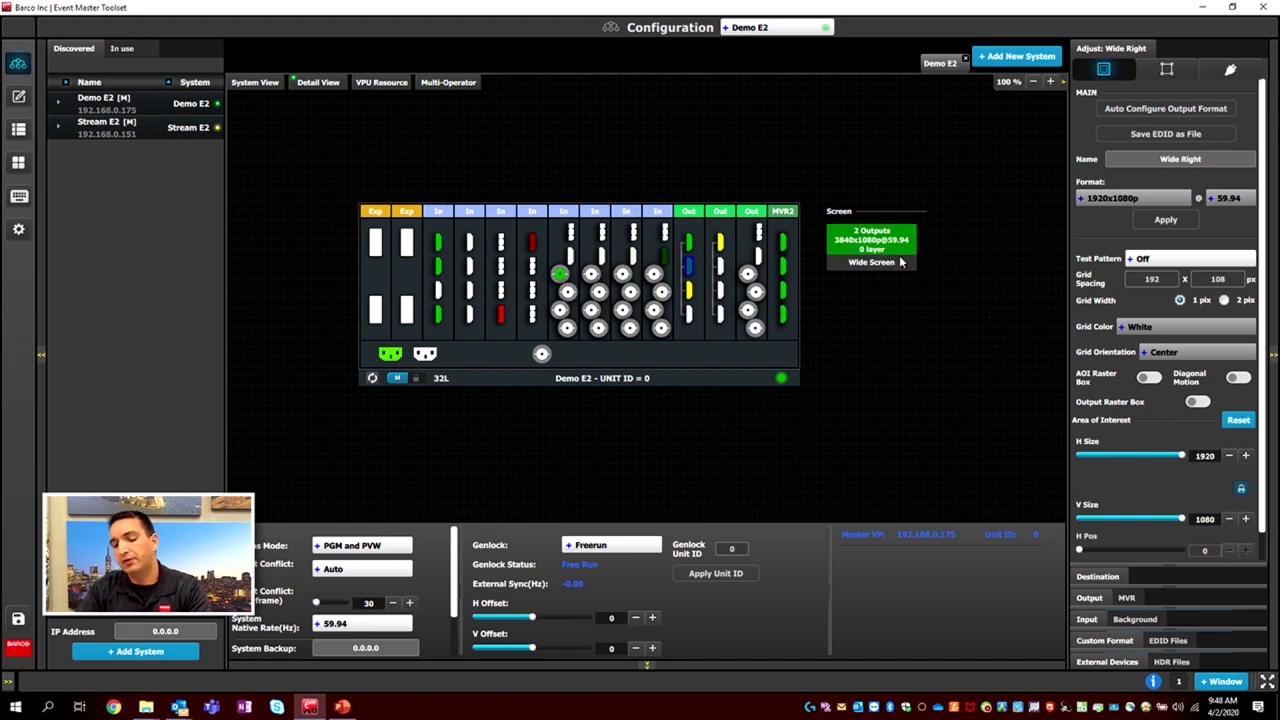
pyautogui.scroll(-1, 1155, 362)
pyautogui.scroll(1, 1130, 395)
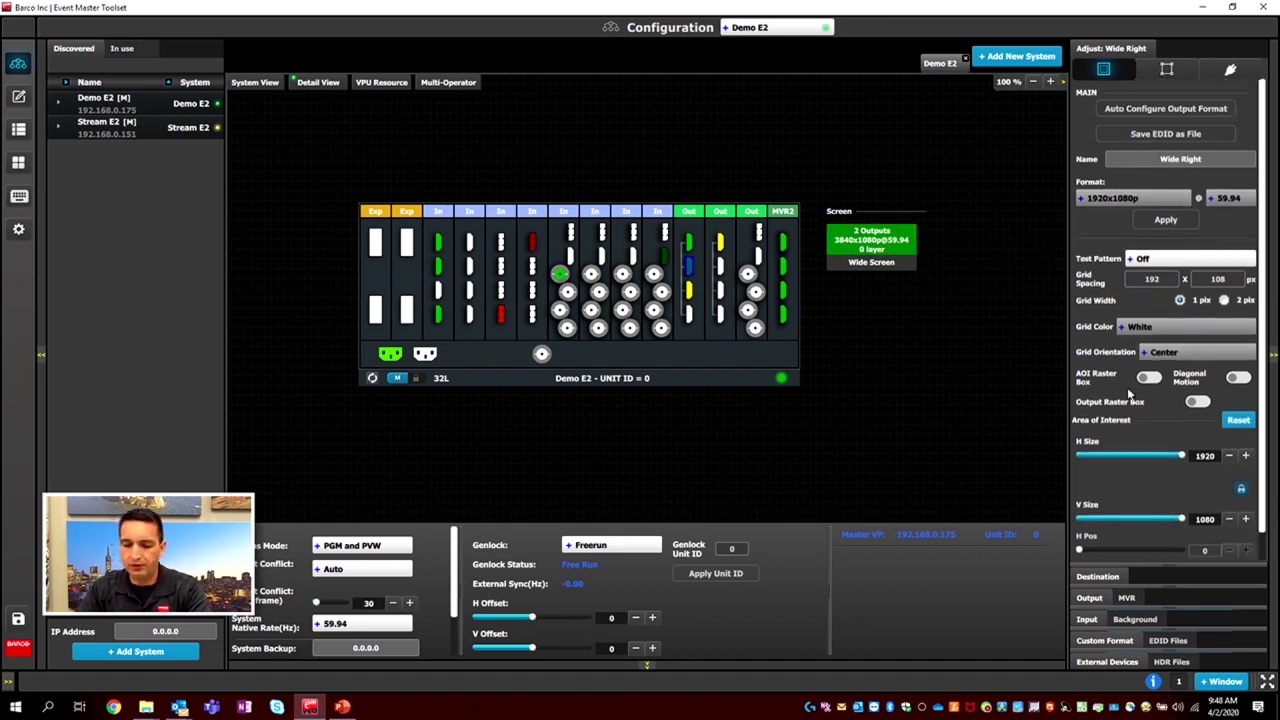
pyautogui.click(893, 246)
pyautogui.scroll(-3, 1100, 432)
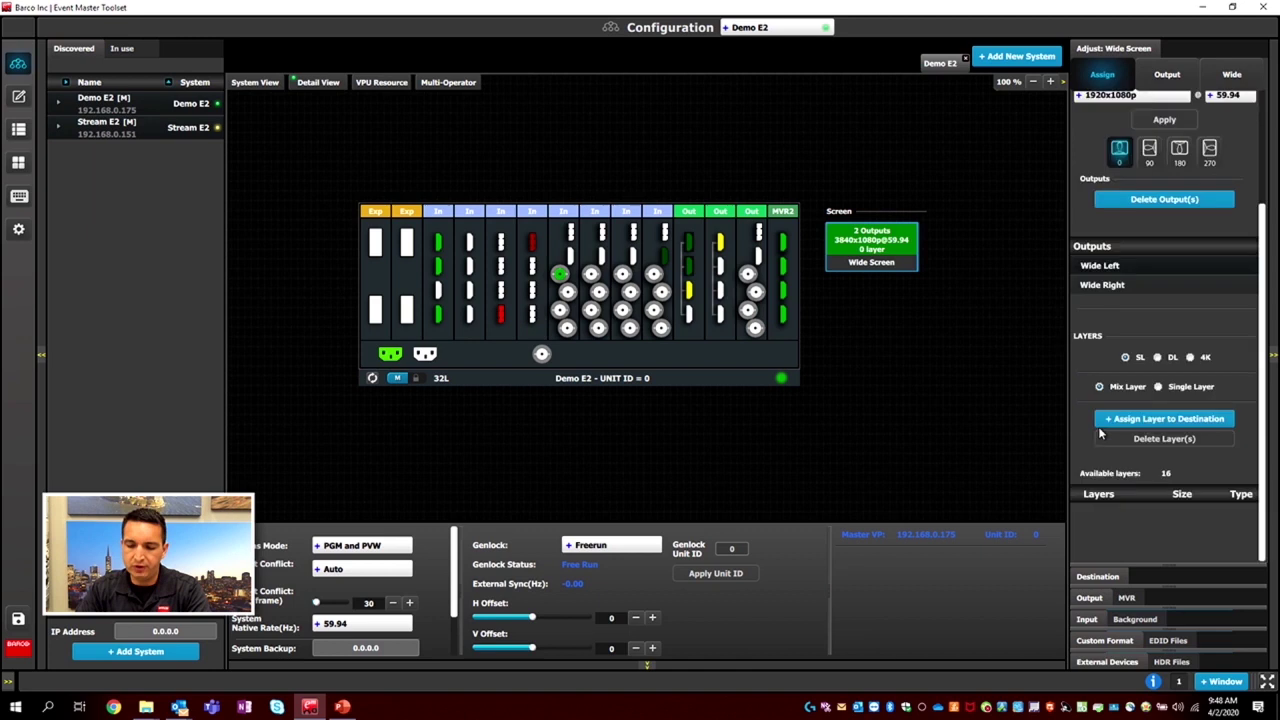
pyautogui.click(1119, 420)
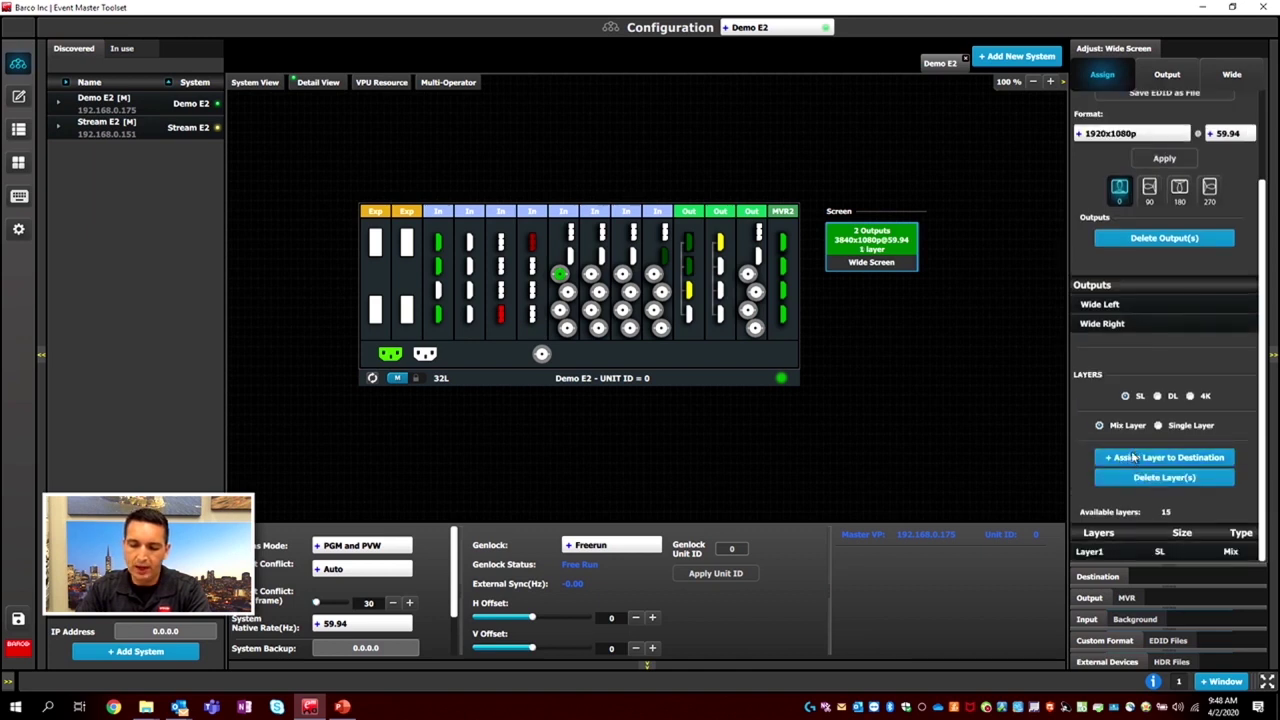
pyautogui.doubleClick(1133, 457)
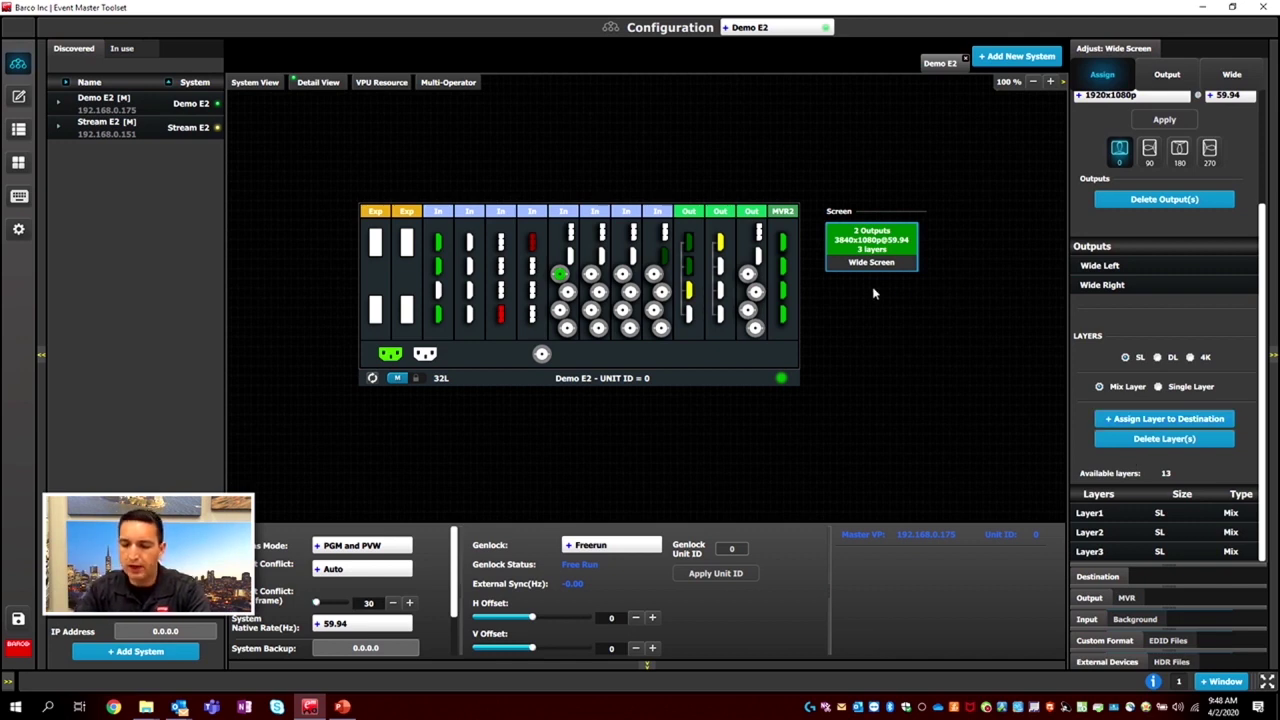
pyautogui.scroll(3, 1216, 455)
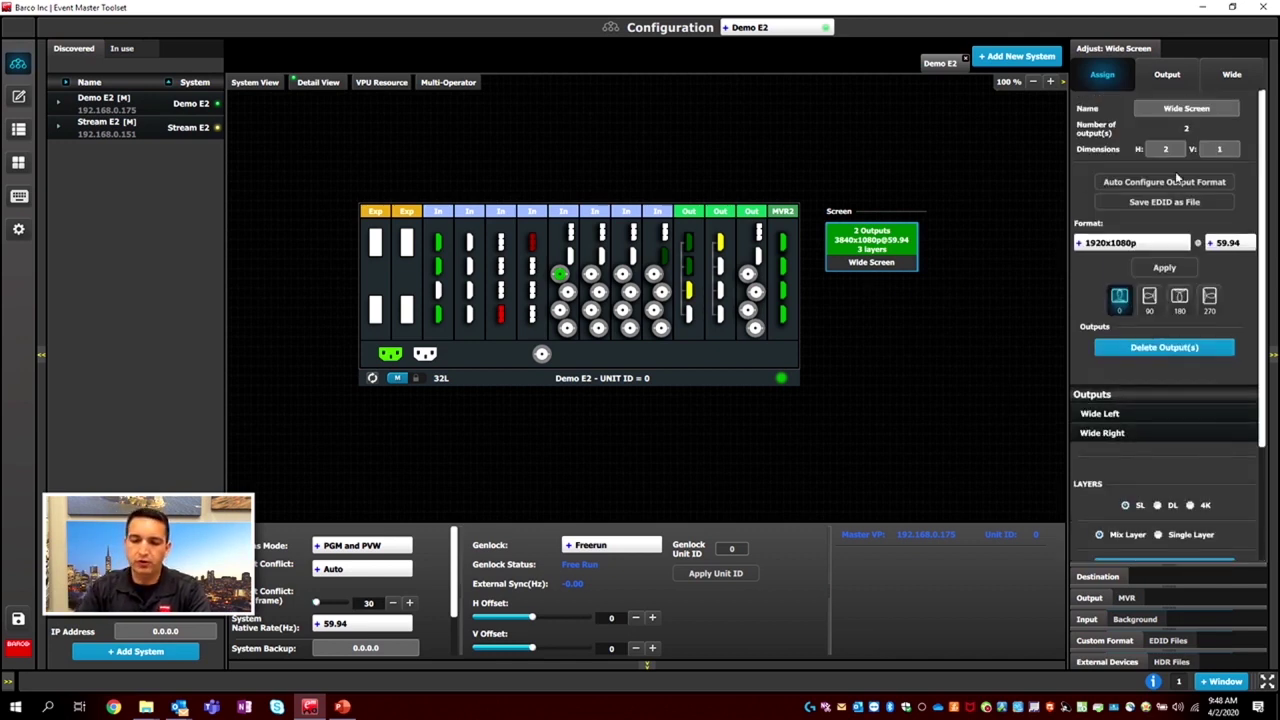
# - Set a 600-pixel horizontal data-double overlap between Wide Left and Wide Right
pyautogui.click(1236, 76)
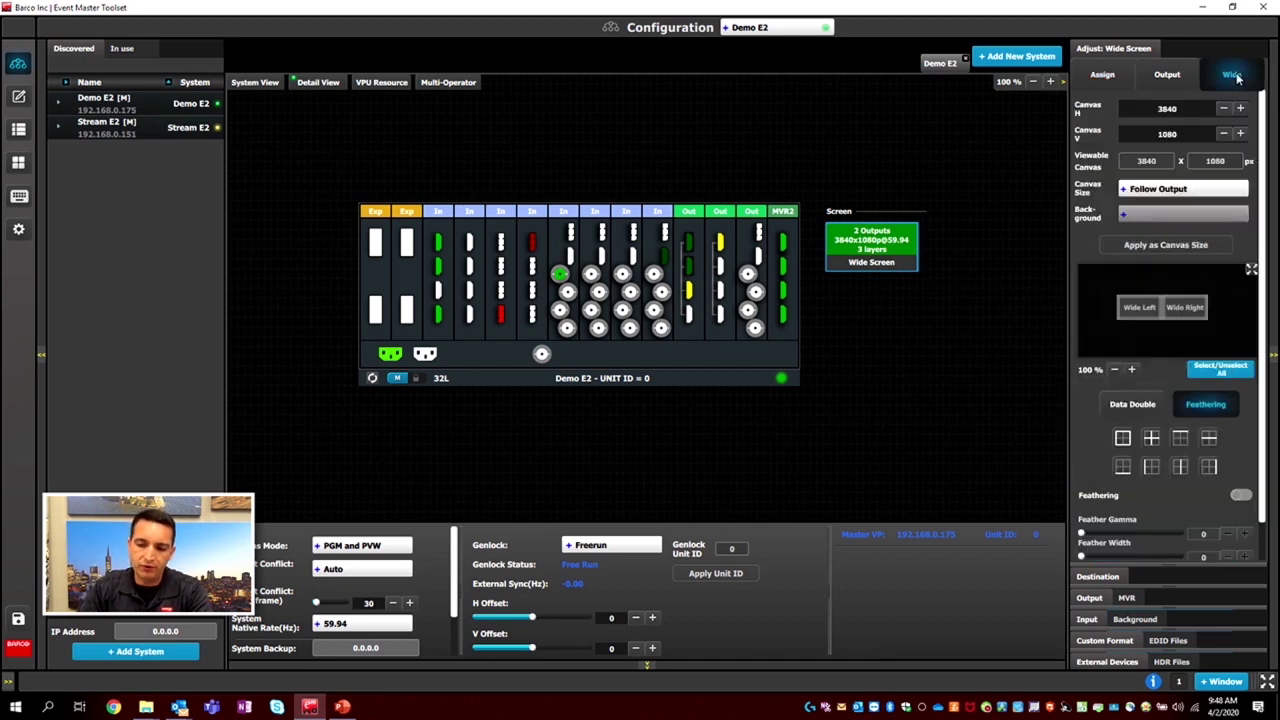
pyautogui.click(1254, 271)
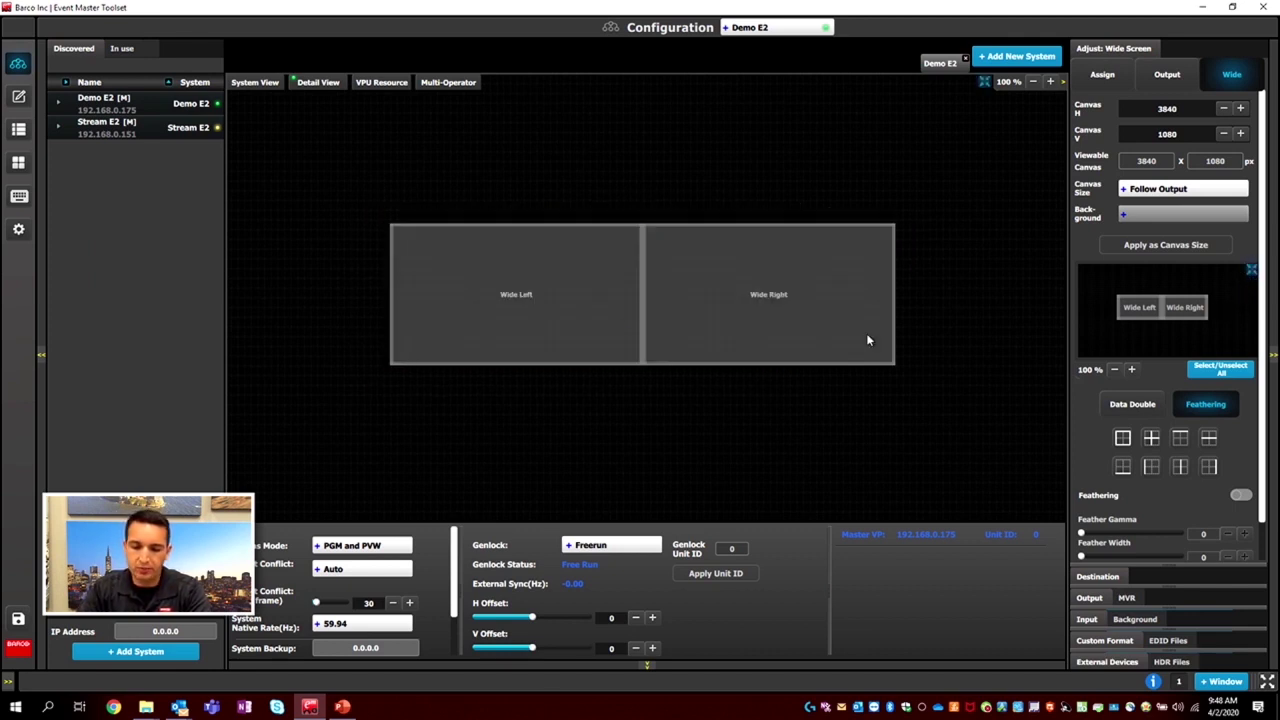
pyautogui.click(1157, 404)
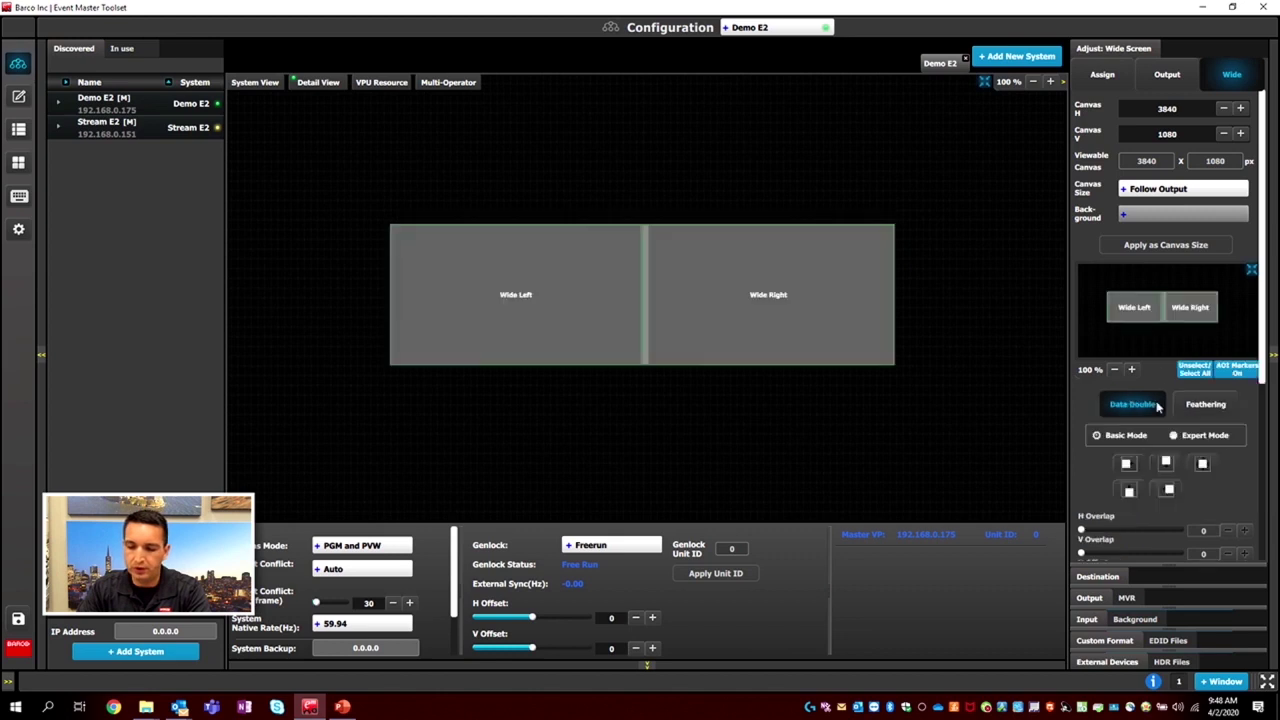
pyautogui.click(644, 290)
pyautogui.click(1201, 532)
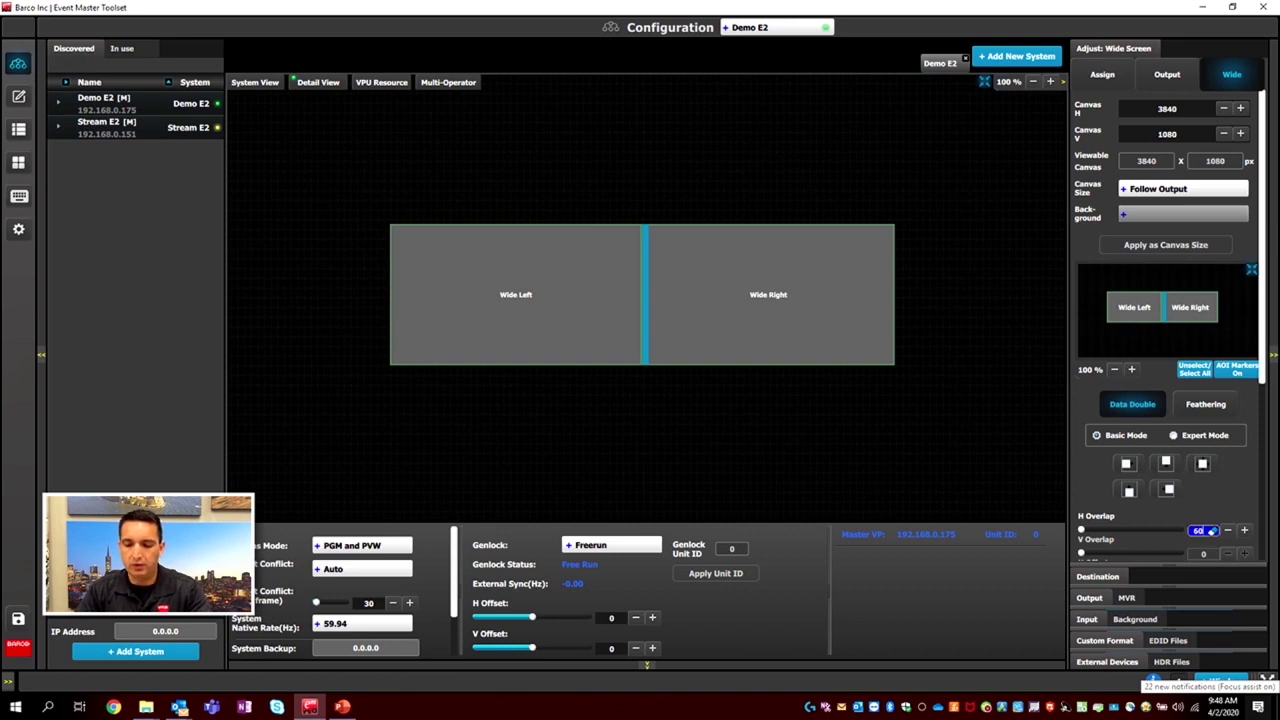
pyautogui.write('600')
pyautogui.press('Return')
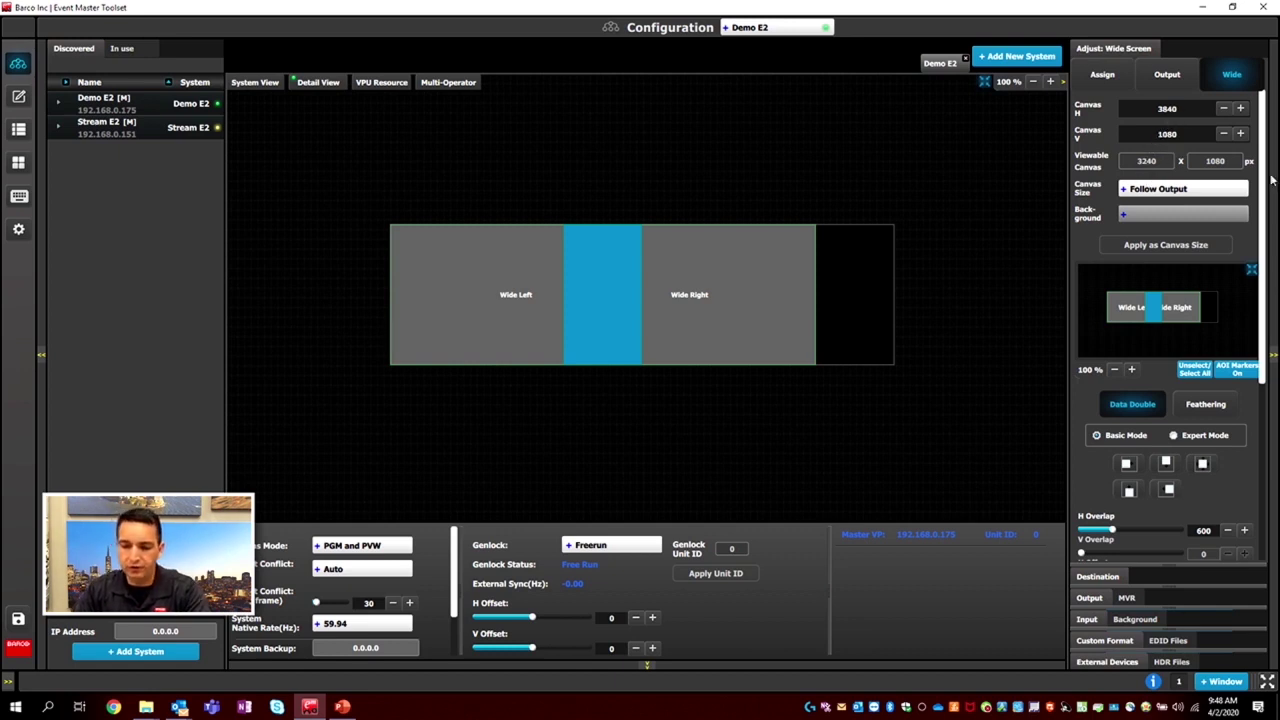
# - Set the horizontal offset of the Wide Screen layers to 300
pyautogui.moveTo(1261, 170); pyautogui.dragTo(1259, 318)
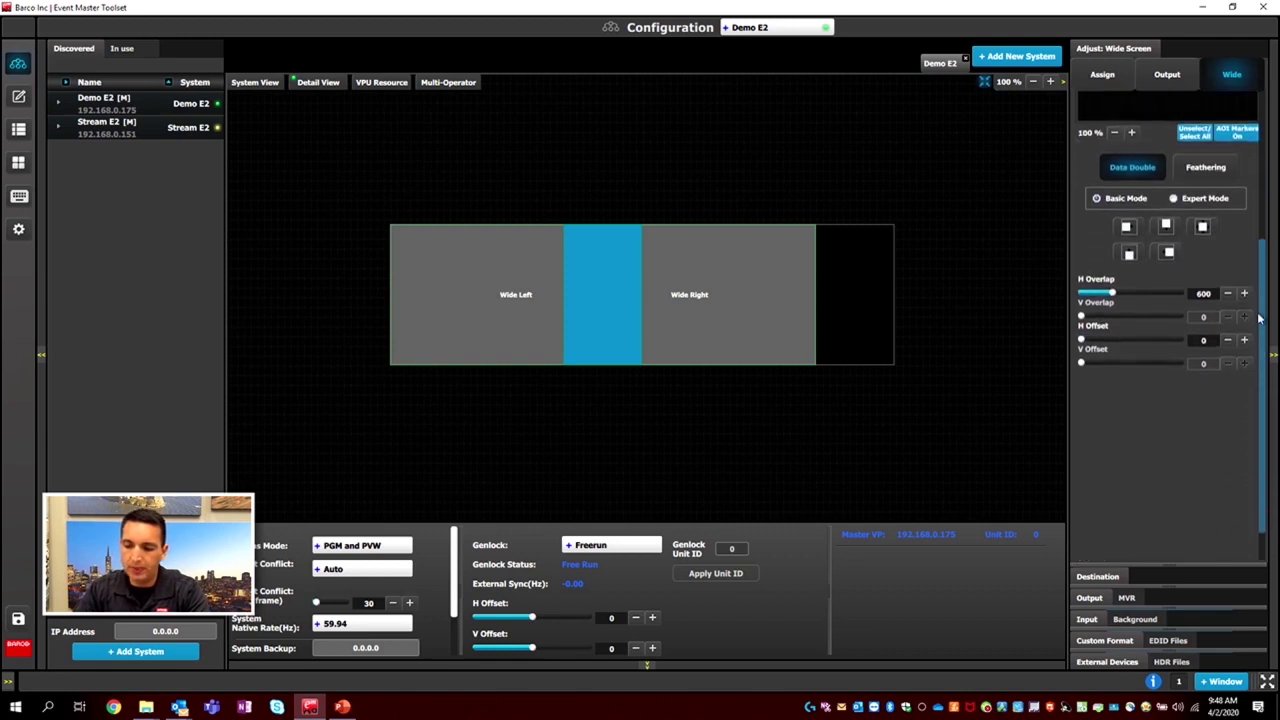
pyautogui.scroll(3, 1240, 420)
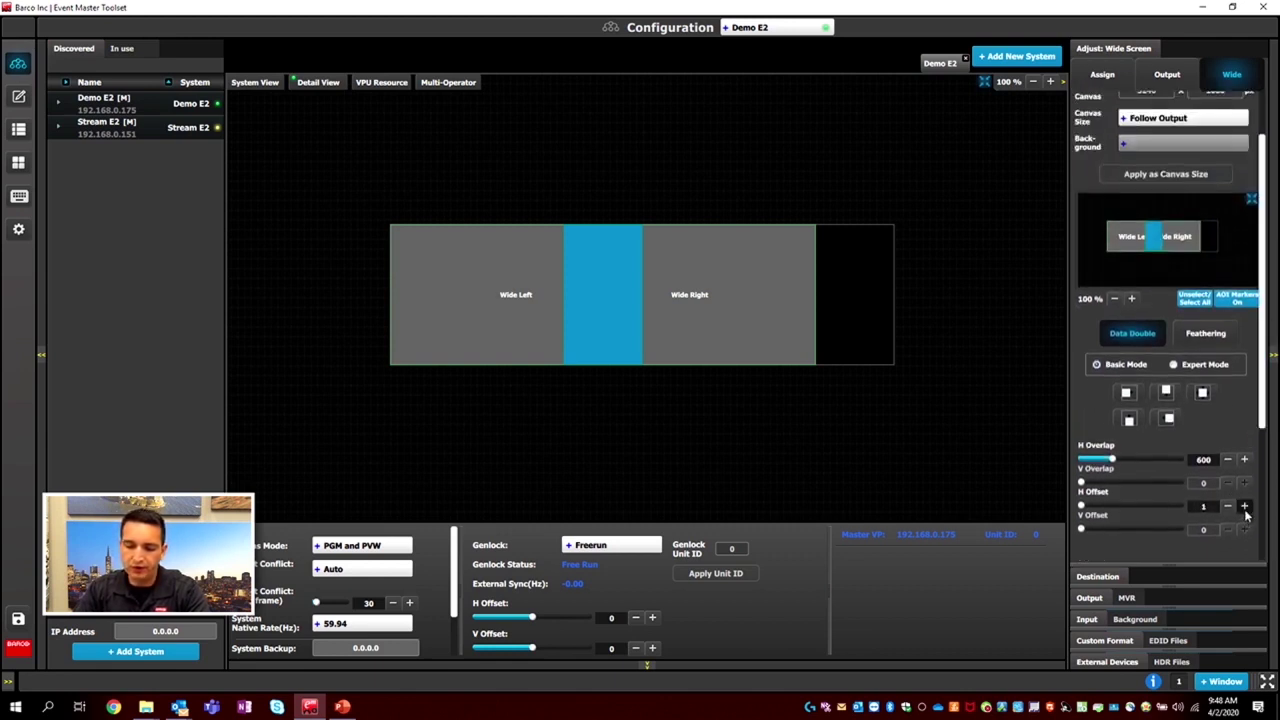
pyautogui.click(1244, 507)
pyautogui.click(1244, 507)
pyautogui.click(1244, 507)
pyautogui.click(1244, 507)
pyautogui.click(1244, 507)
pyautogui.click(1244, 507)
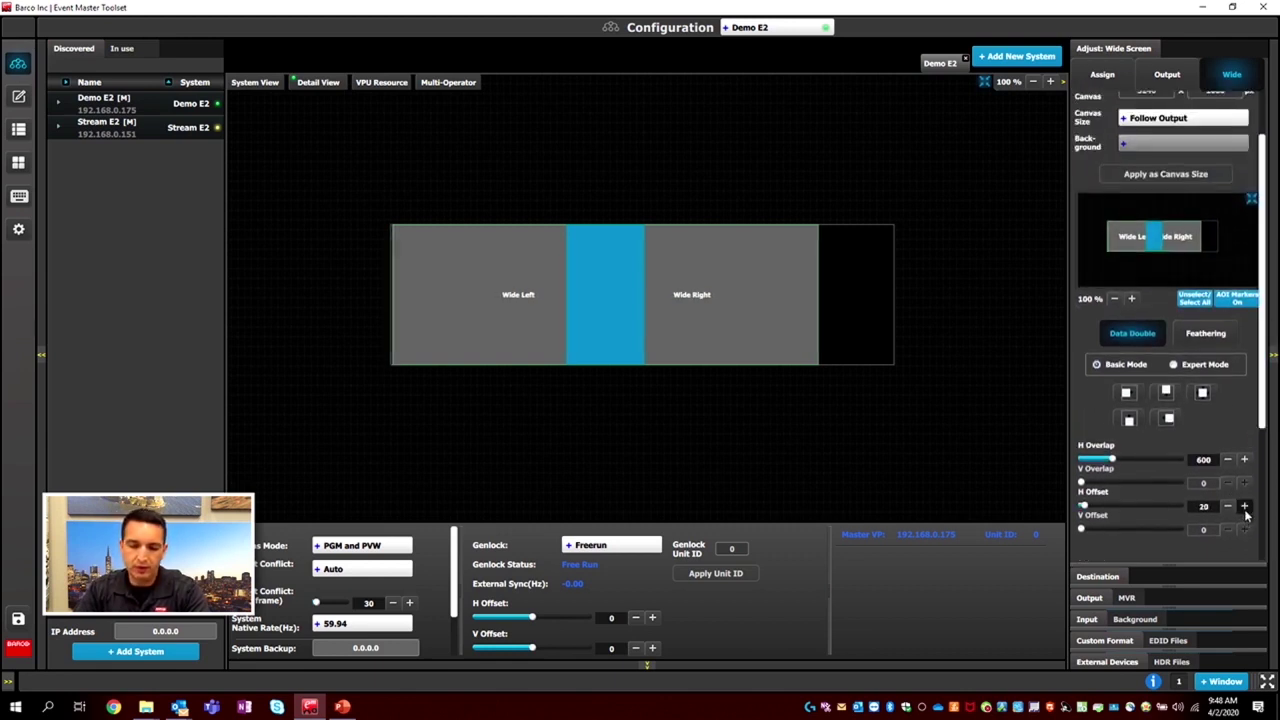
pyautogui.click(1244, 507)
pyautogui.click(1244, 507)
pyautogui.click(1244, 507)
pyautogui.click(1244, 507)
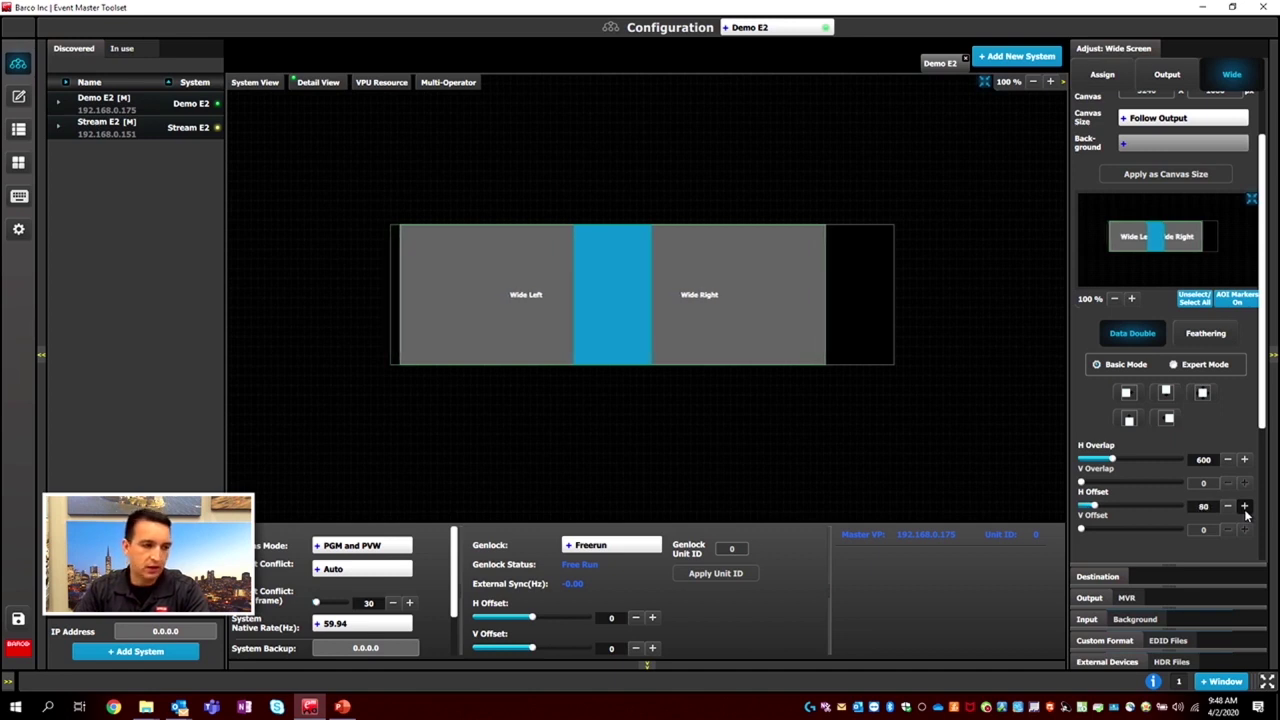
pyautogui.click(1244, 507)
pyautogui.click(1203, 507)
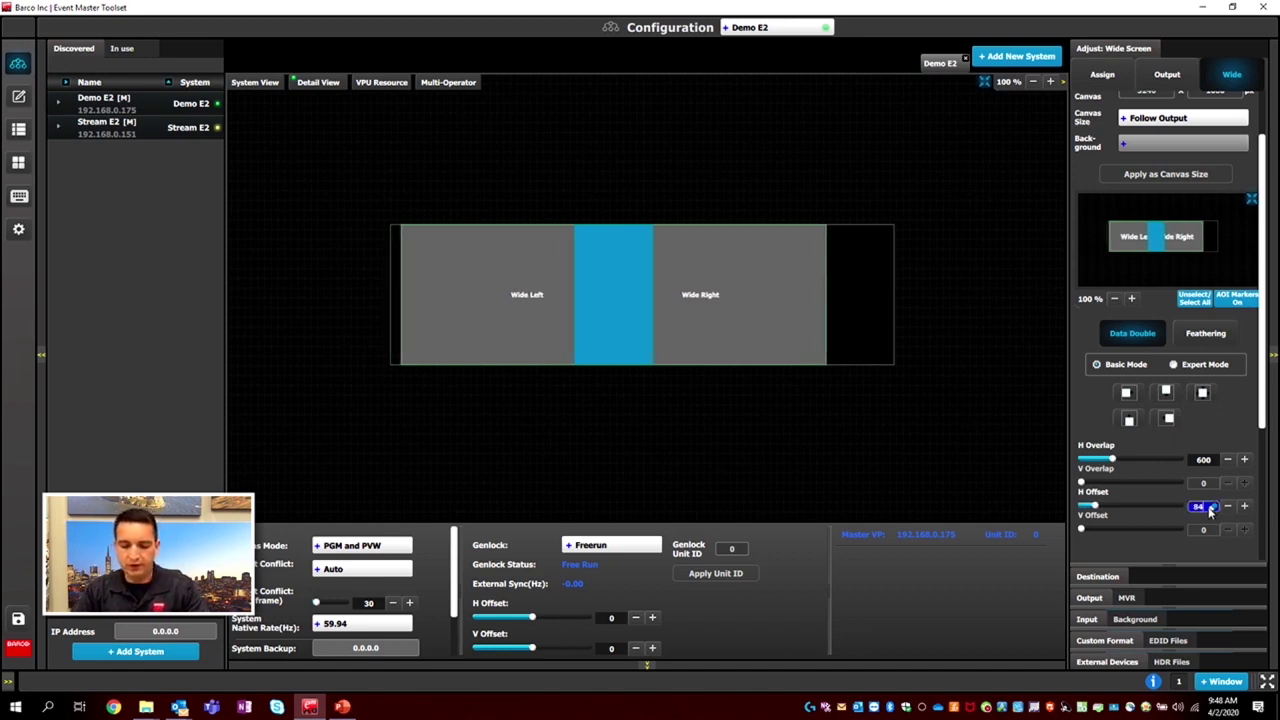
pyautogui.write('300')
pyautogui.press('Return')
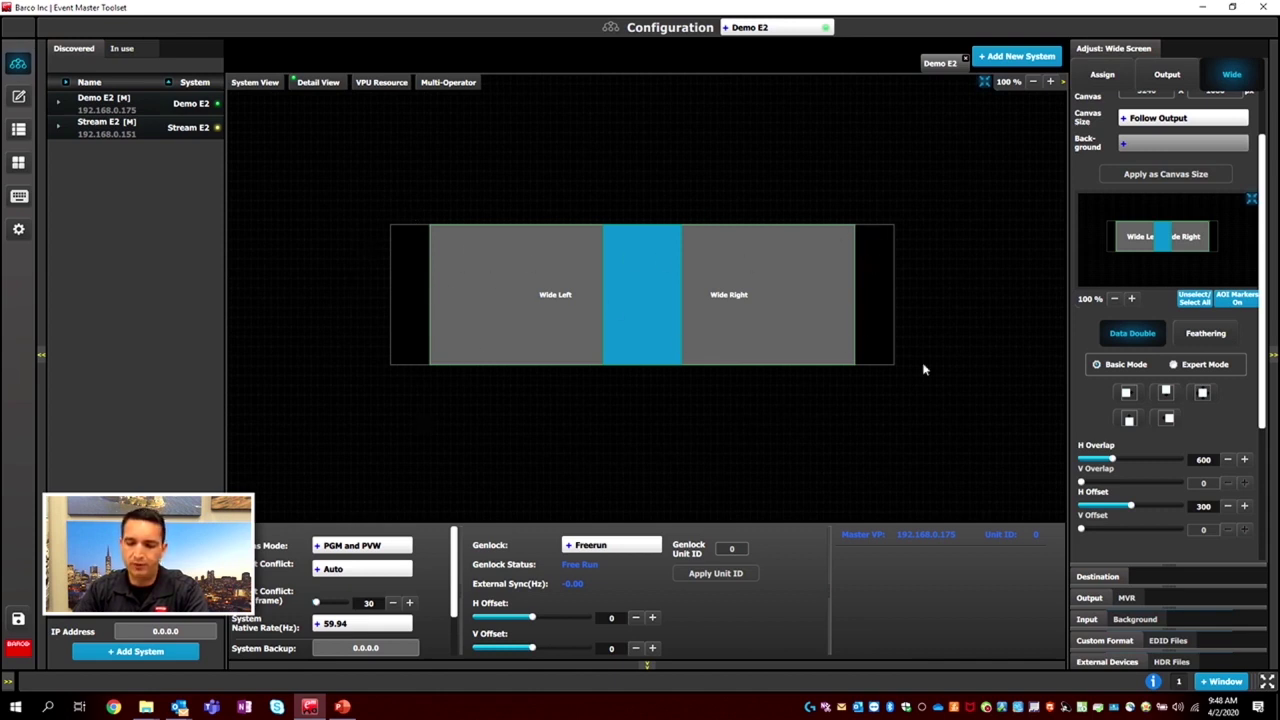
pyautogui.click(1207, 336)
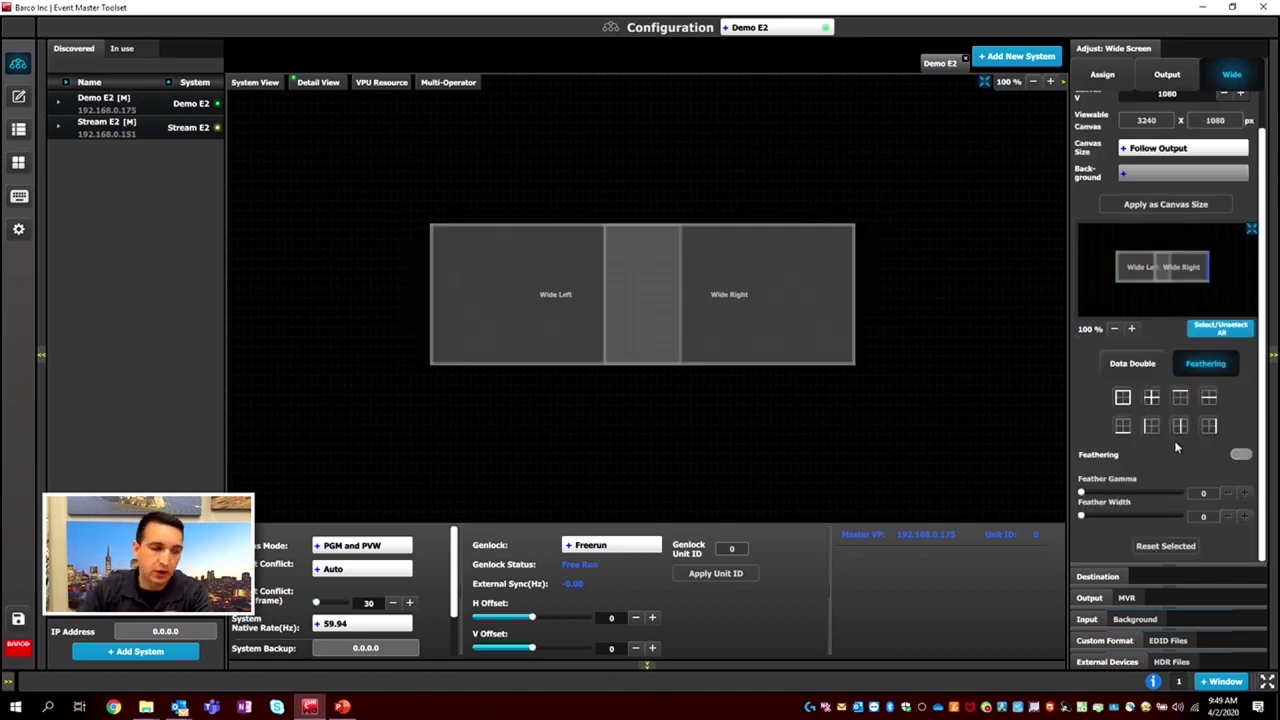
# - Enable feathering on both overlap edges with 2.20 gamma and a 600 feather width
pyautogui.click(604, 284)
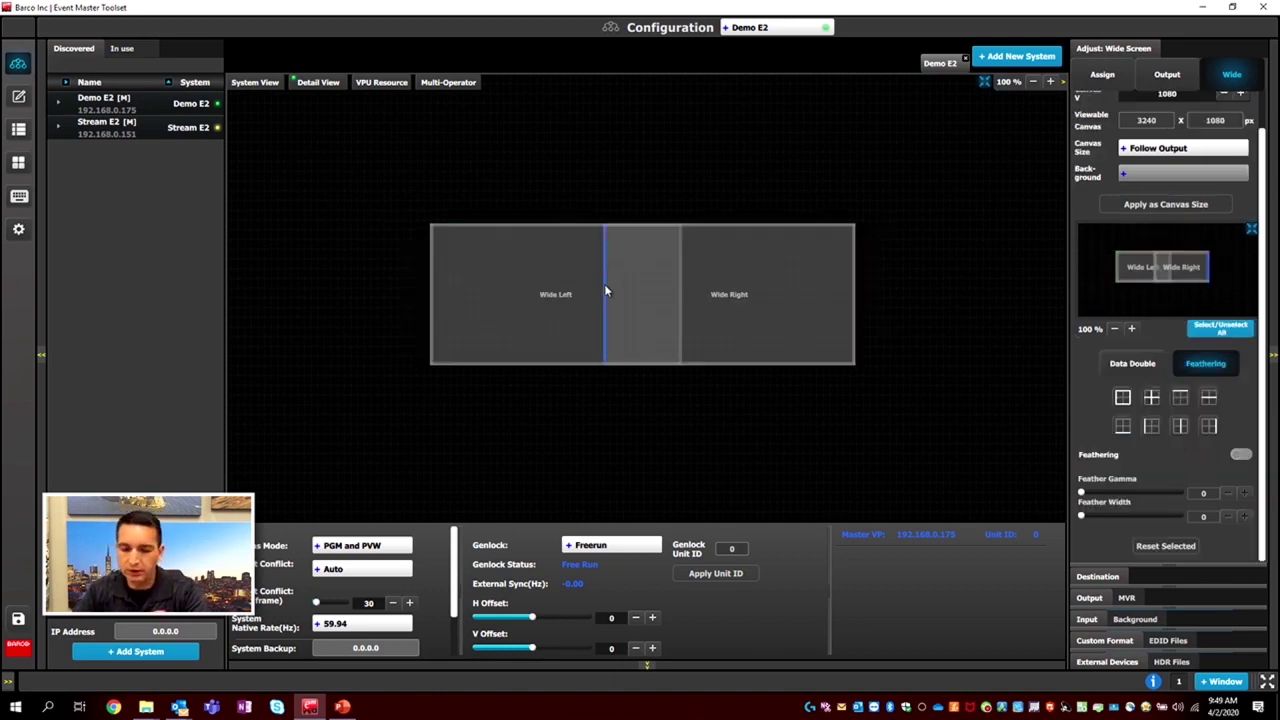
pyautogui.click(681, 304)
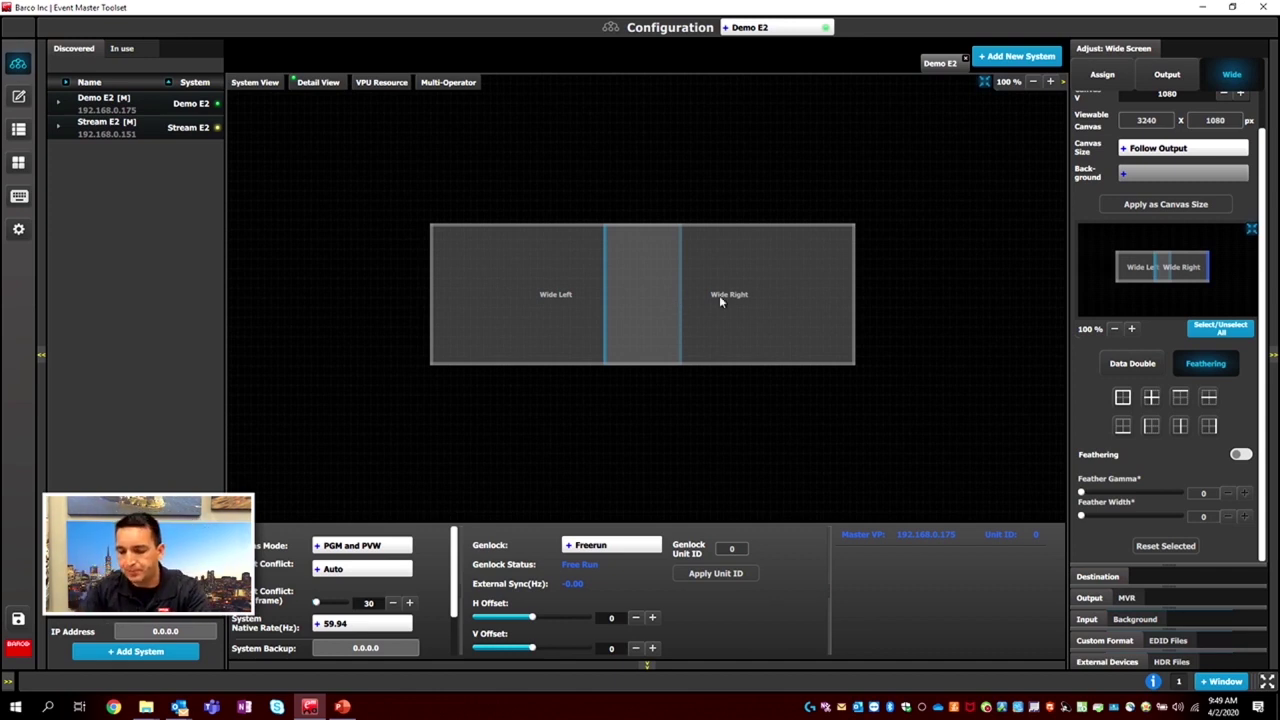
pyautogui.click(1238, 455)
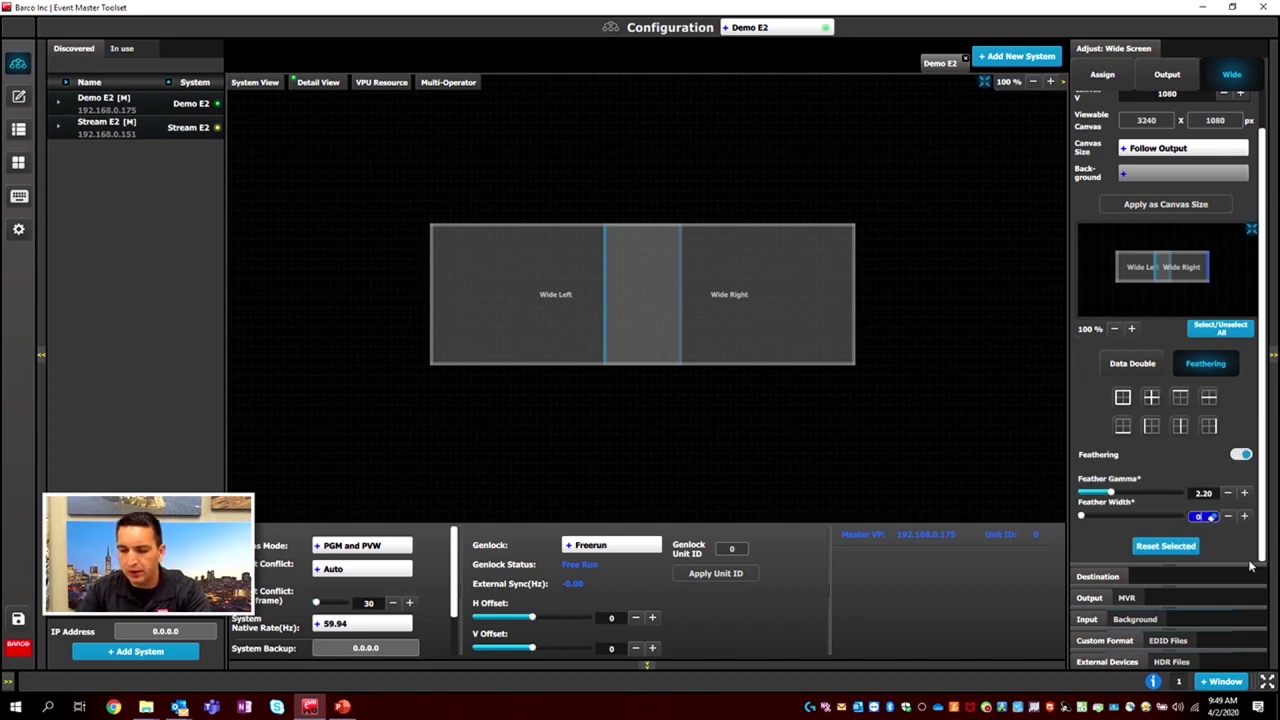
pyautogui.write('600')
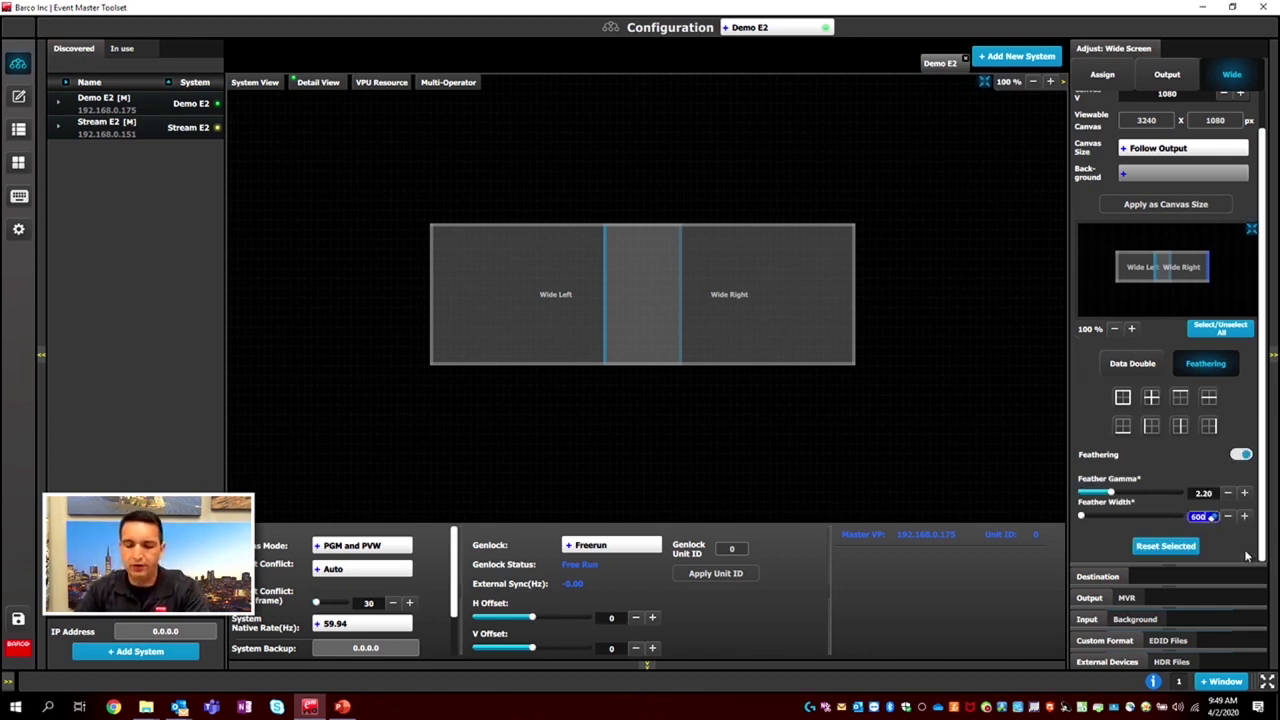
pyautogui.press('Return')
pyautogui.click(1108, 86)
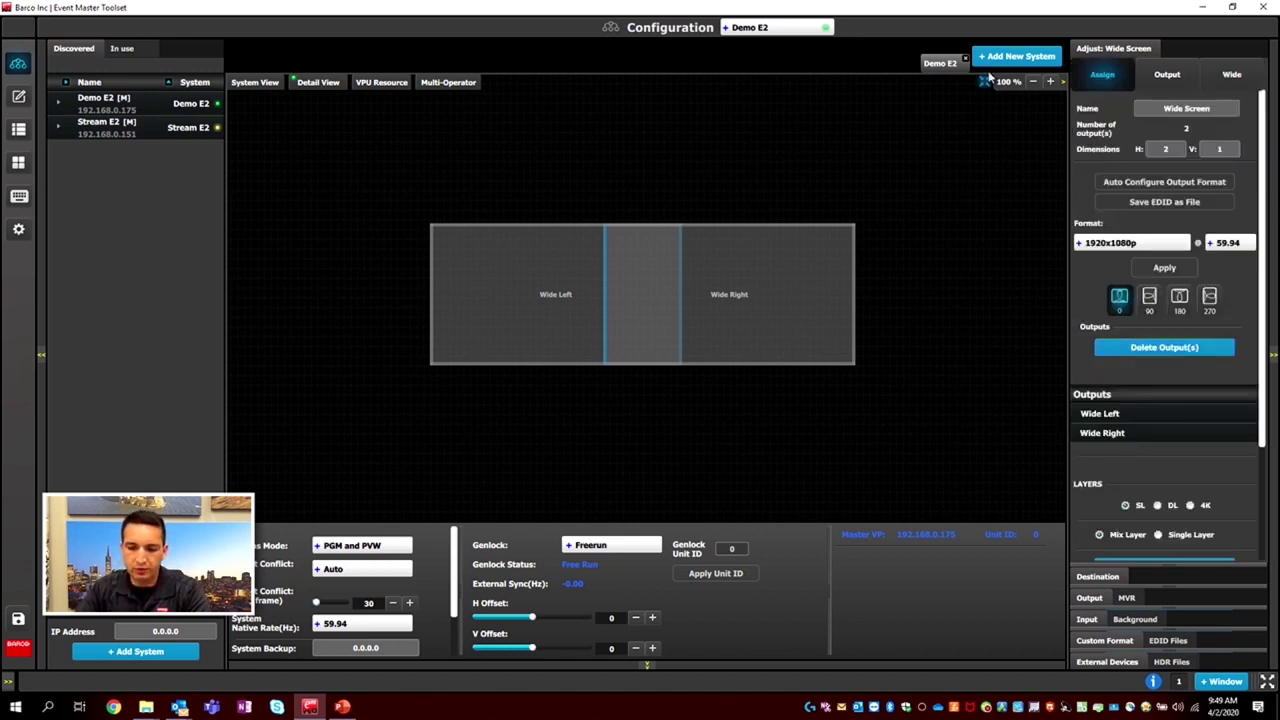
# - Add a second screen destination on the chosen output and name it Side Screen
pyautogui.click(986, 80)
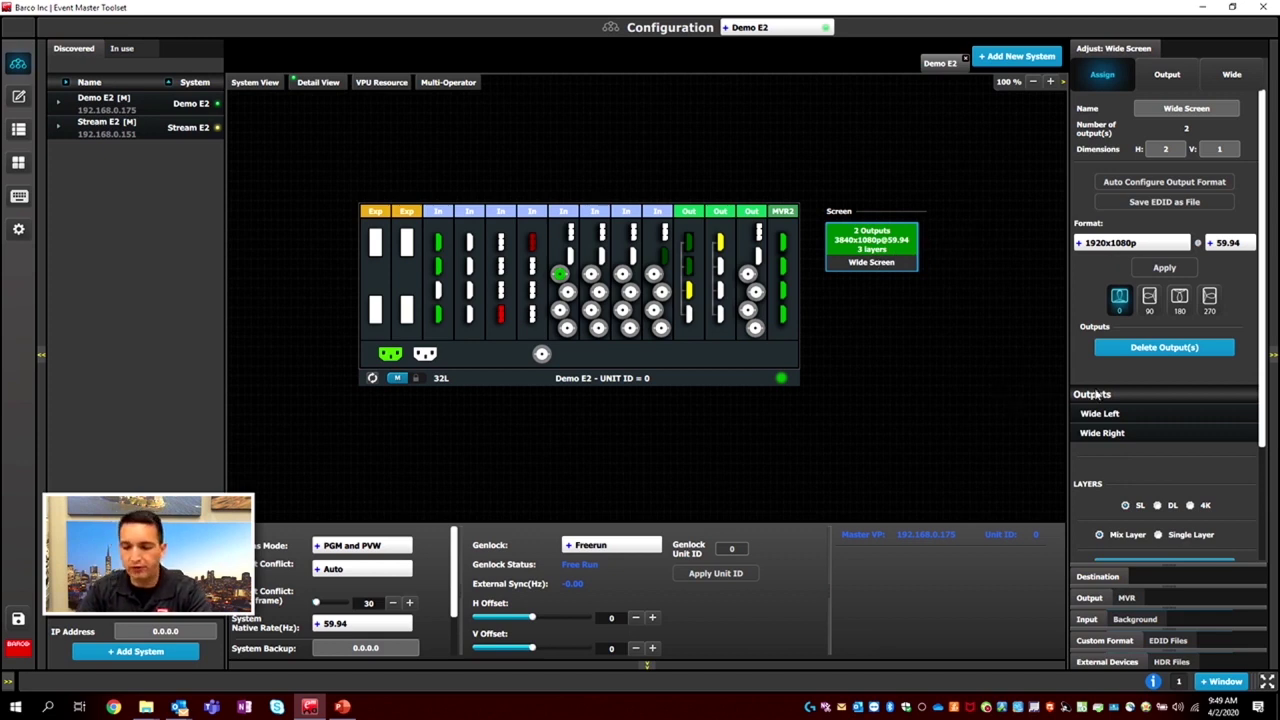
pyautogui.click(689, 291)
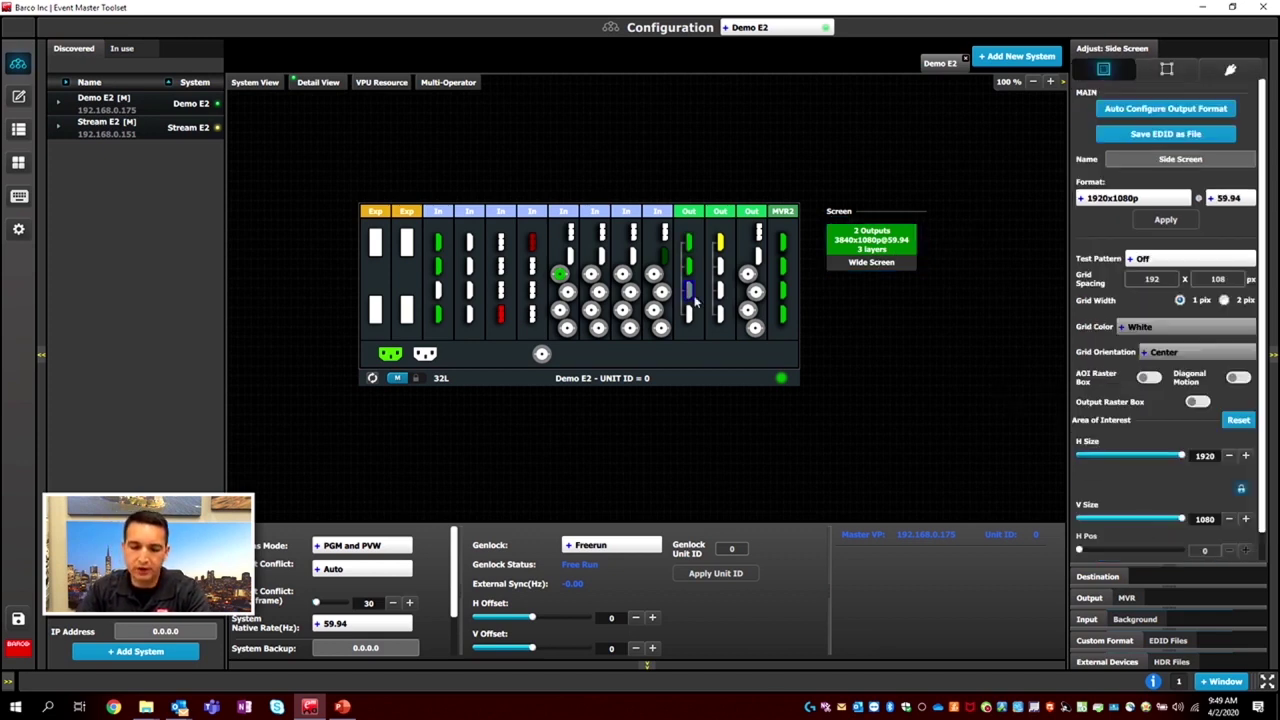
pyautogui.click(1096, 577)
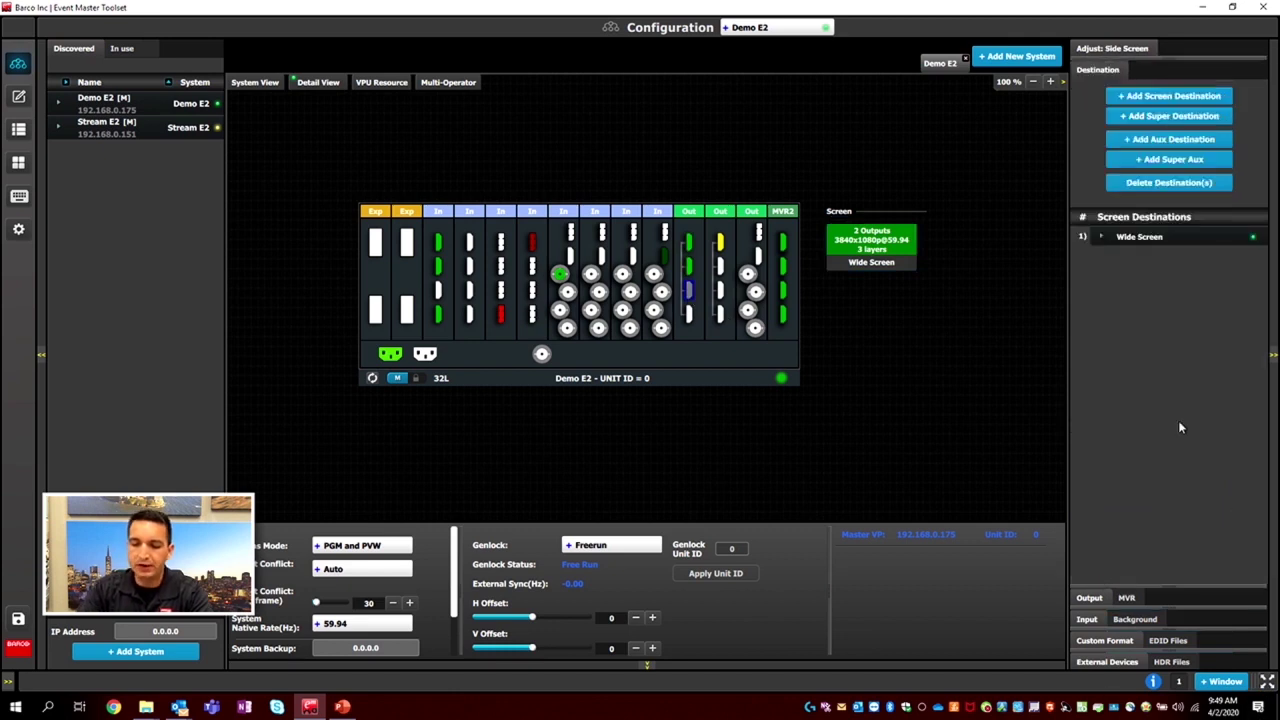
pyautogui.click(1169, 95)
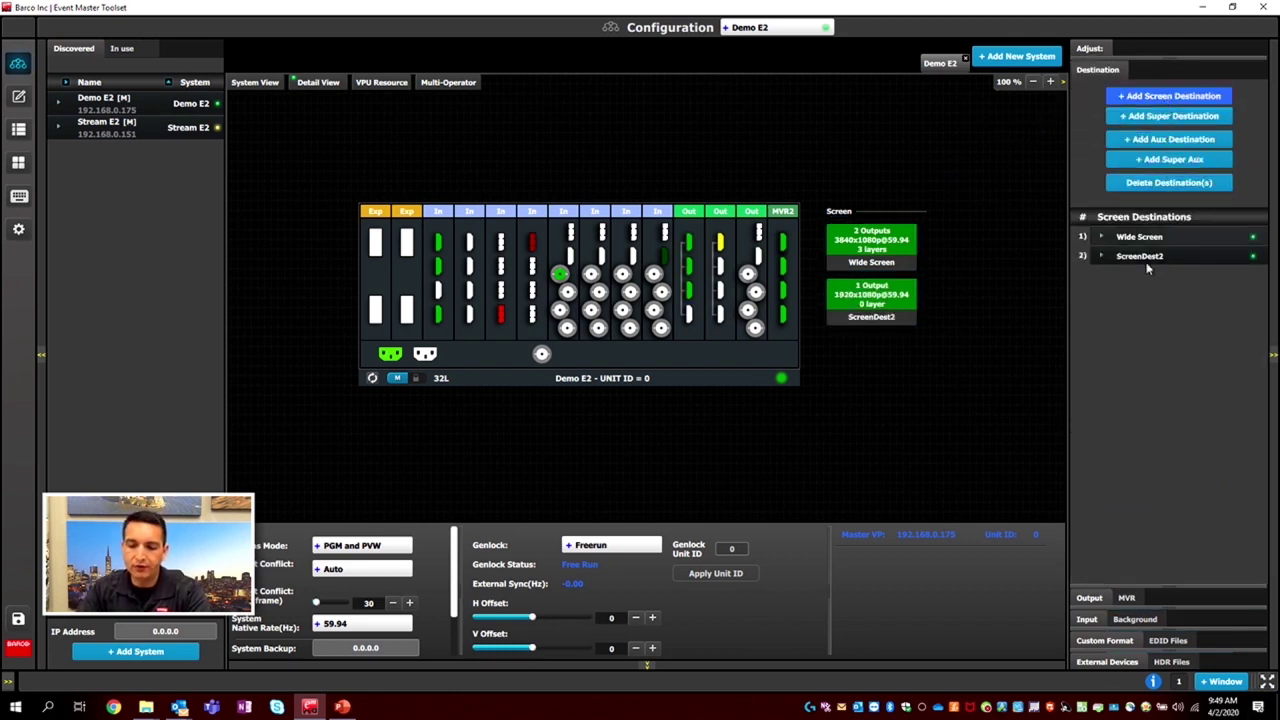
pyautogui.click(1144, 259)
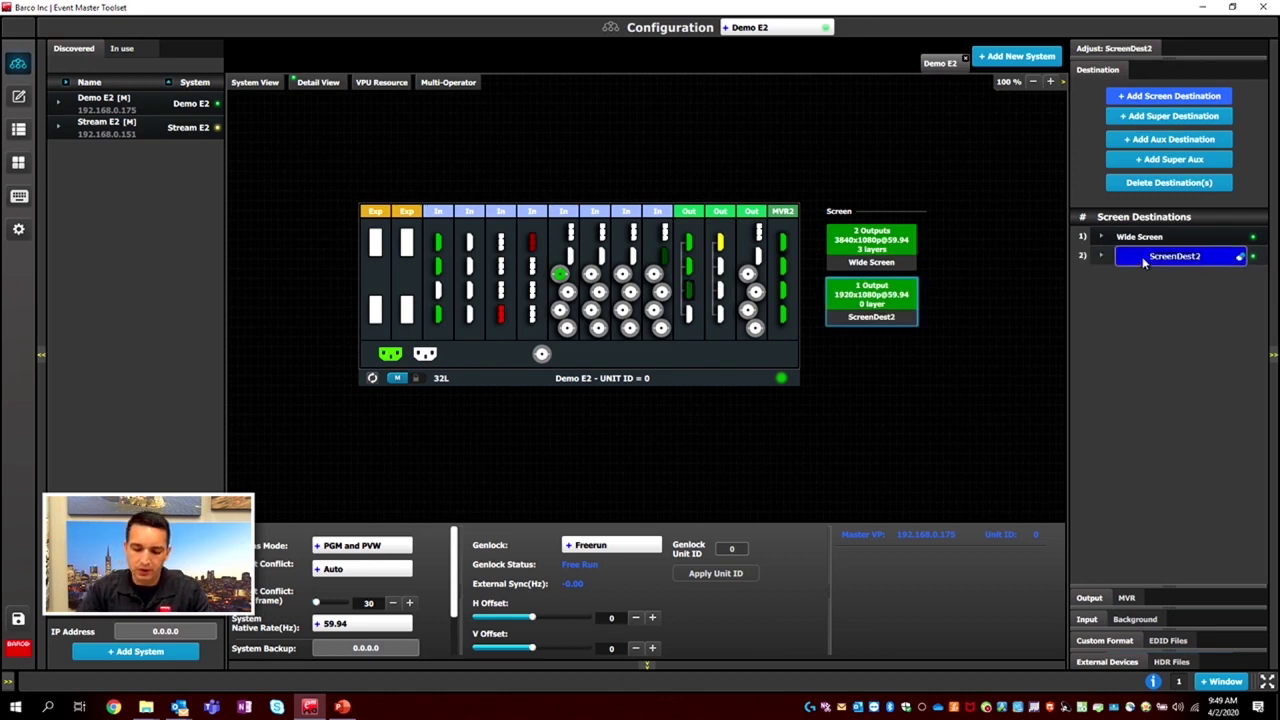
pyautogui.write('Side Screen')
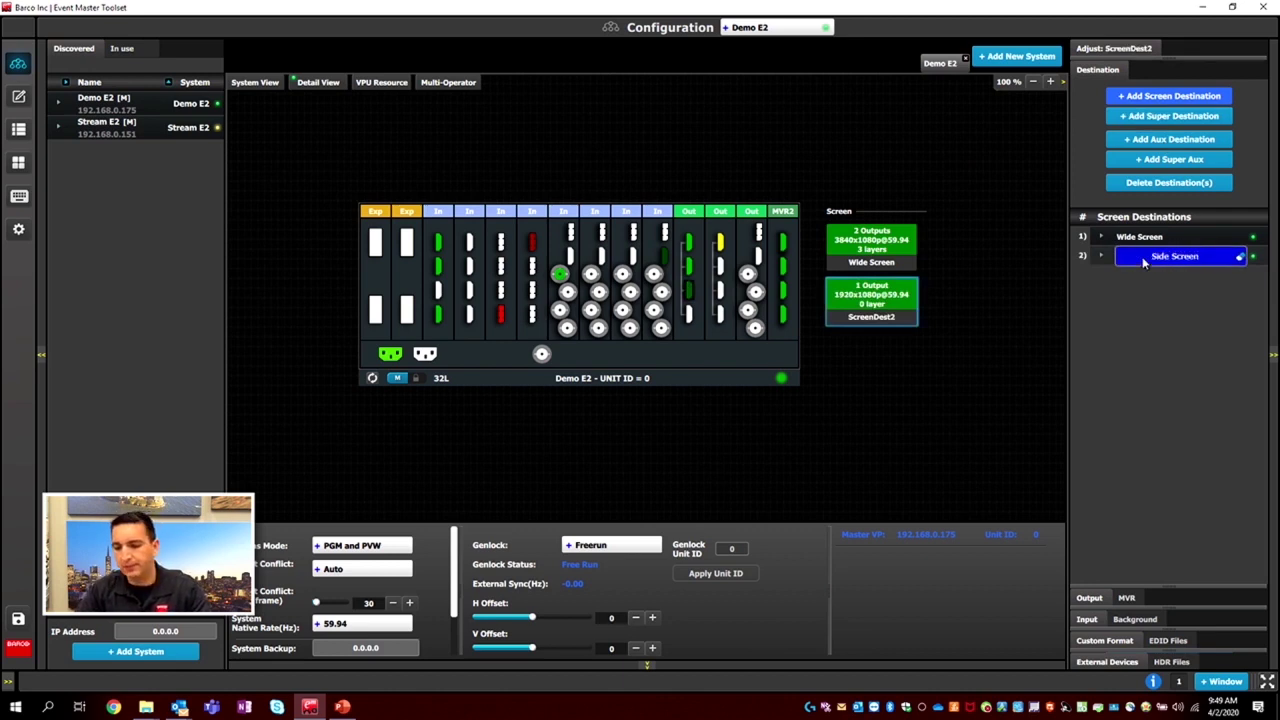
pyautogui.press('Return')
# - Assign three mix layers to the Side Screen destination
pyautogui.click(1131, 50)
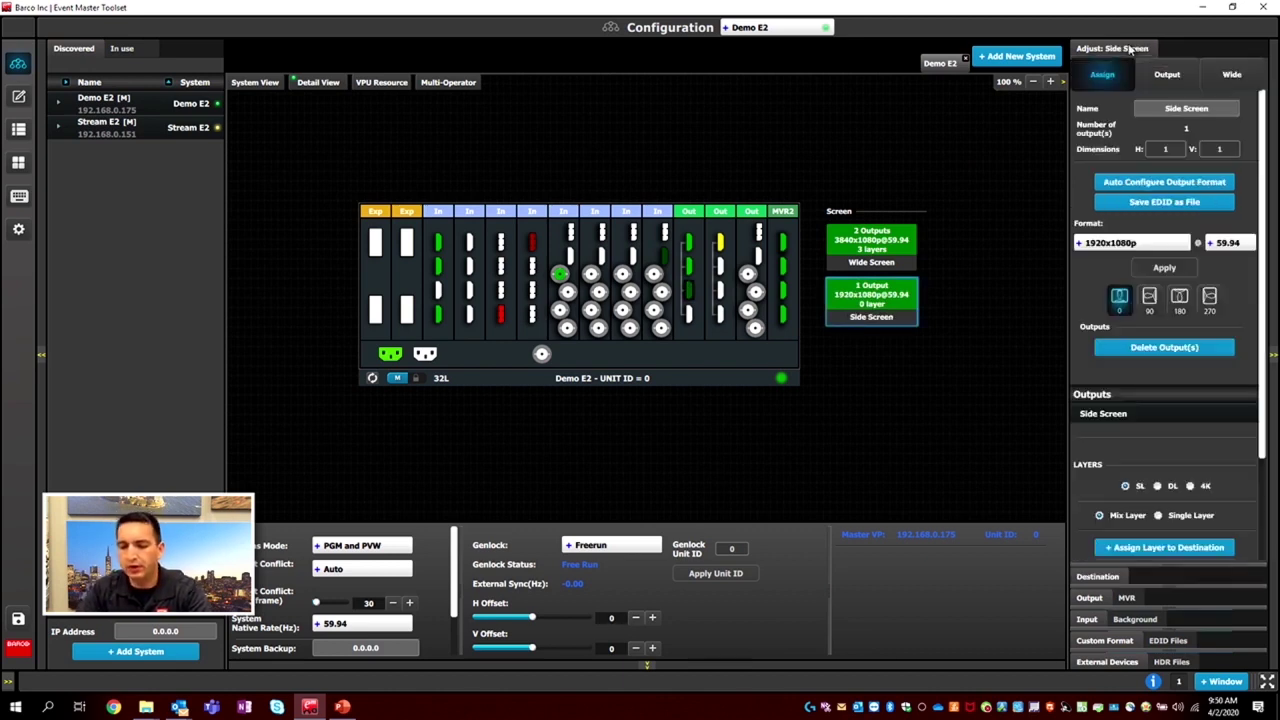
pyautogui.scroll(-1, 1150, 422)
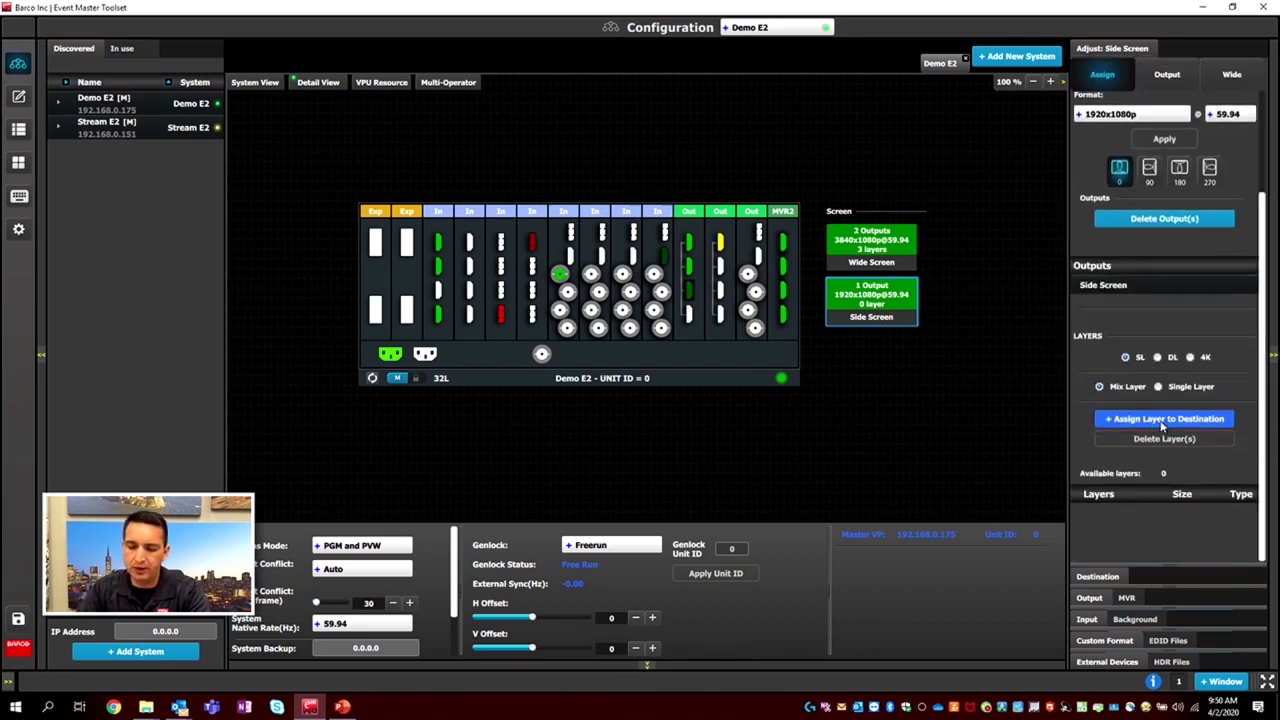
pyautogui.click(1160, 460)
pyautogui.click(1160, 459)
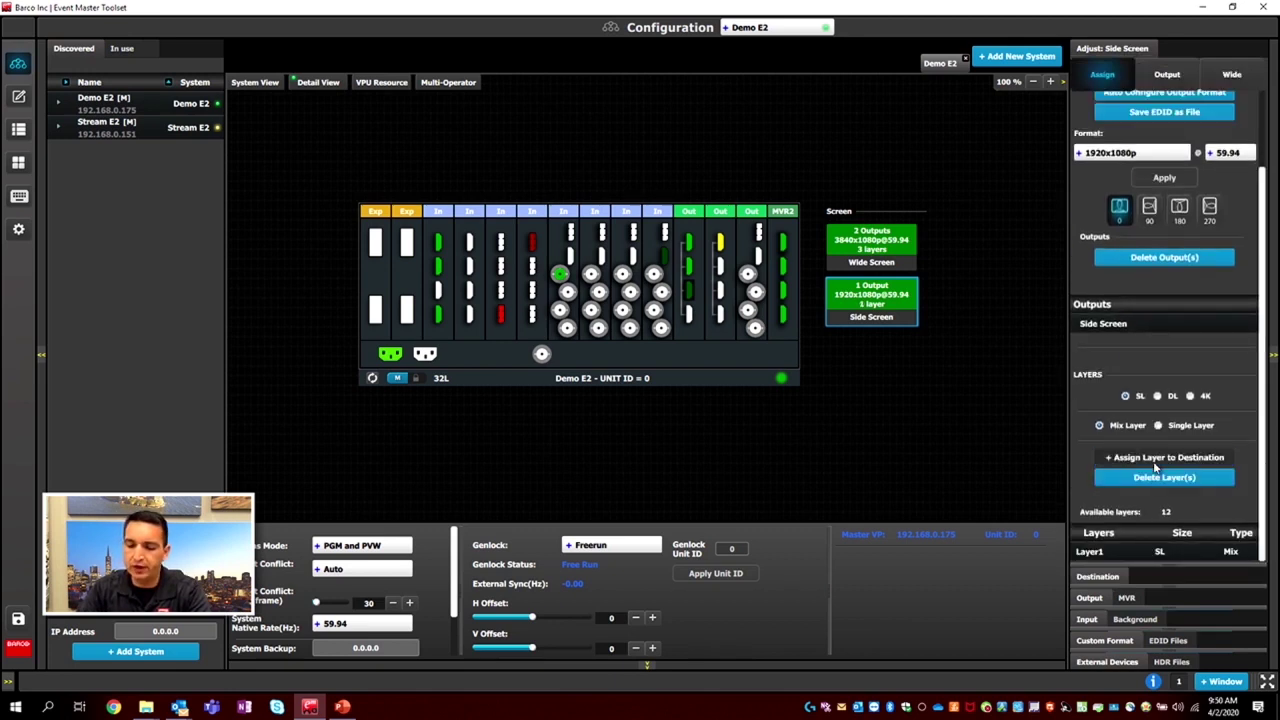
pyautogui.click(1158, 445)
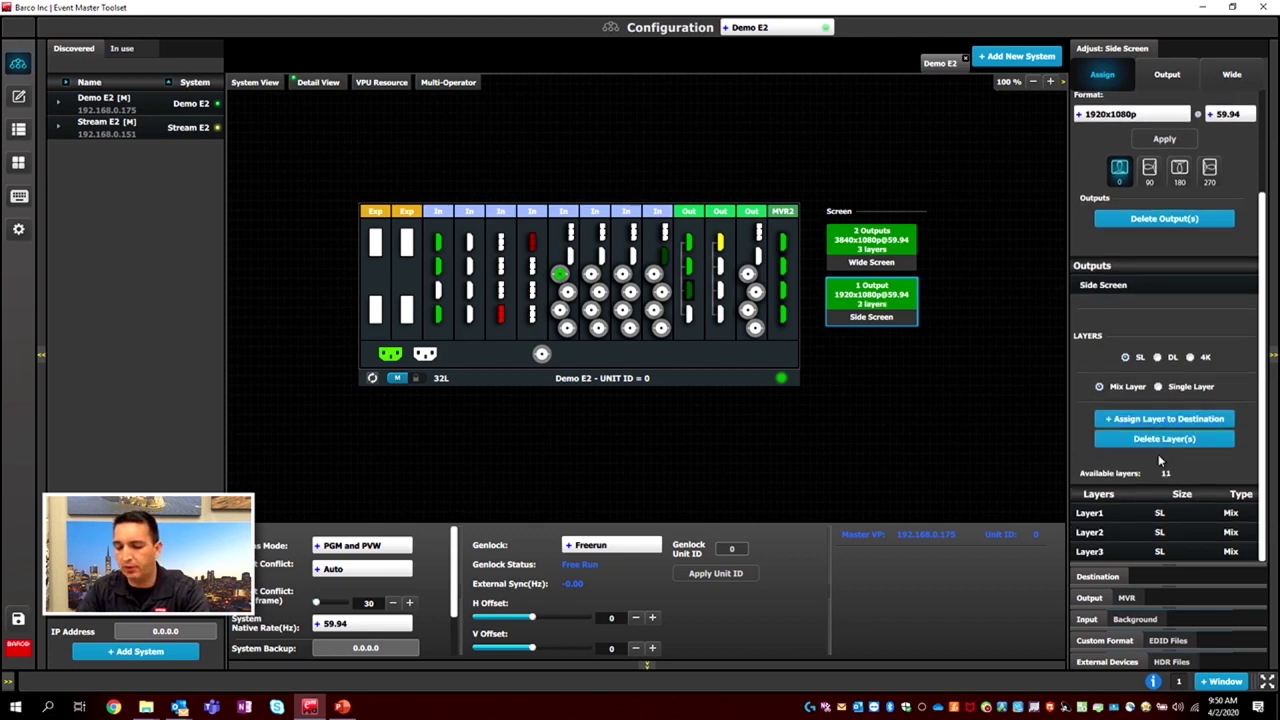
pyautogui.click(725, 245)
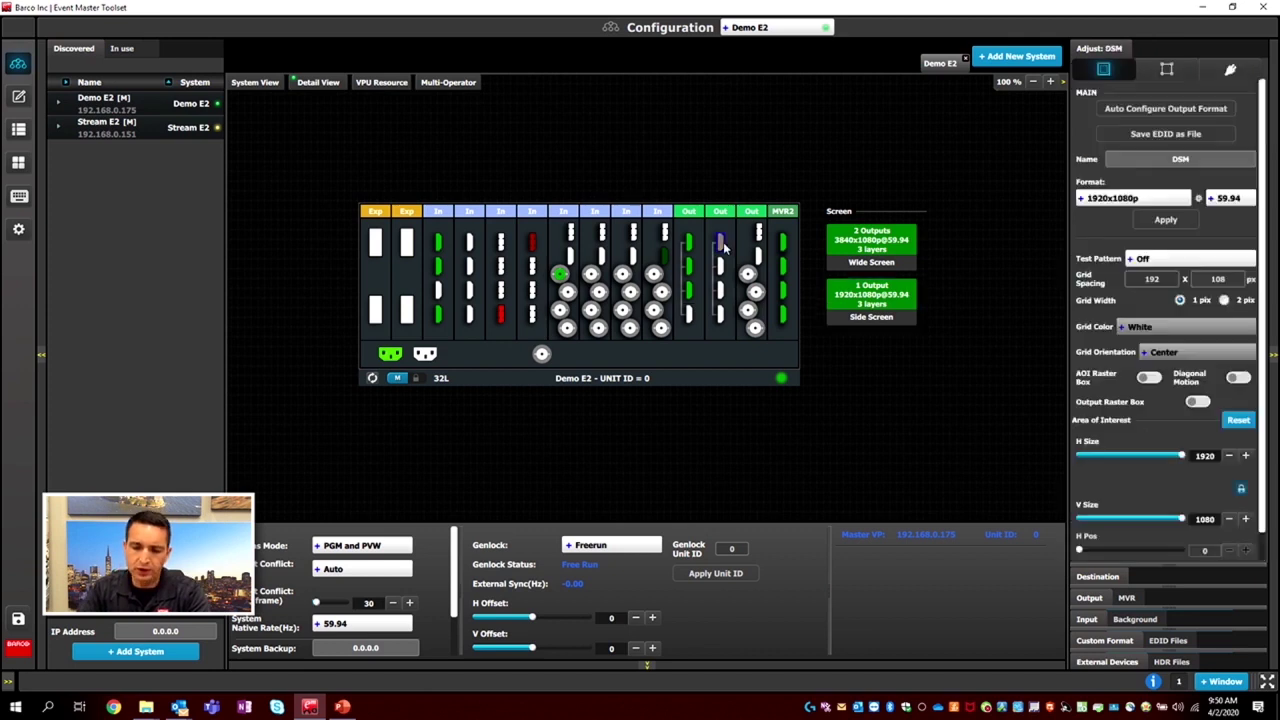
# - Add an aux destination on the chosen output and rename AuxDest1 to DSM
pyautogui.click(1096, 577)
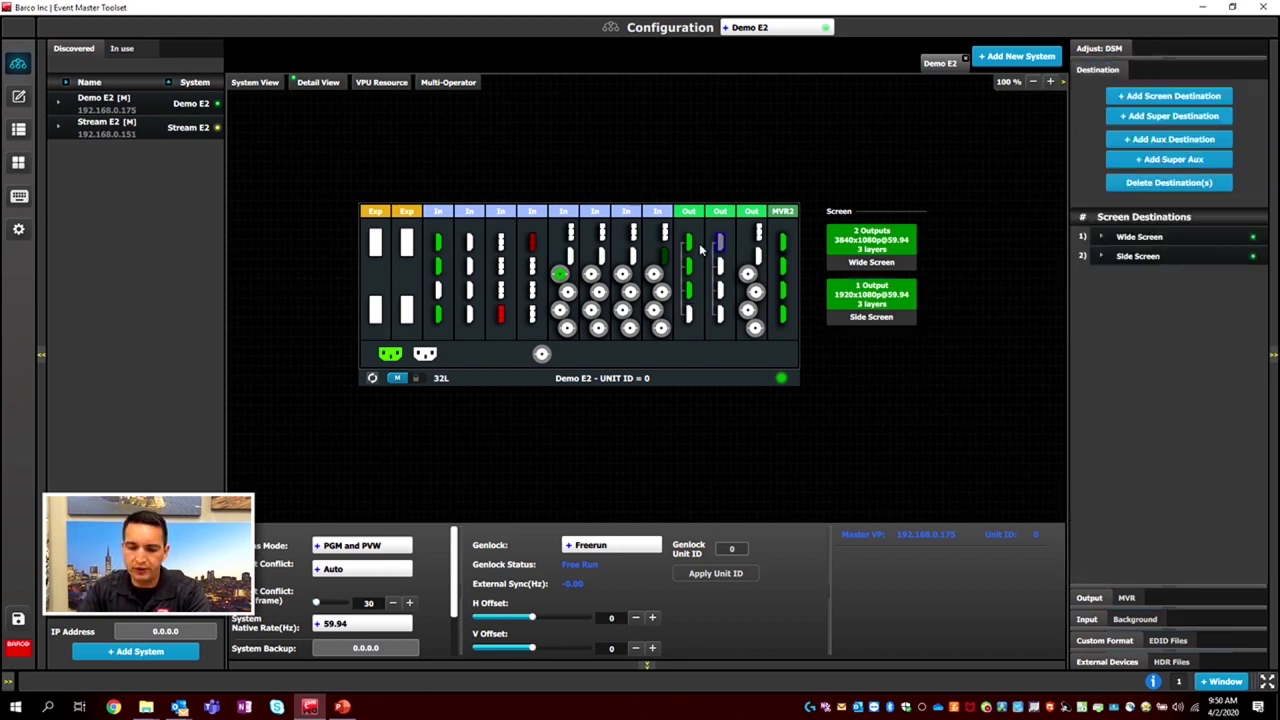
pyautogui.click(1169, 140)
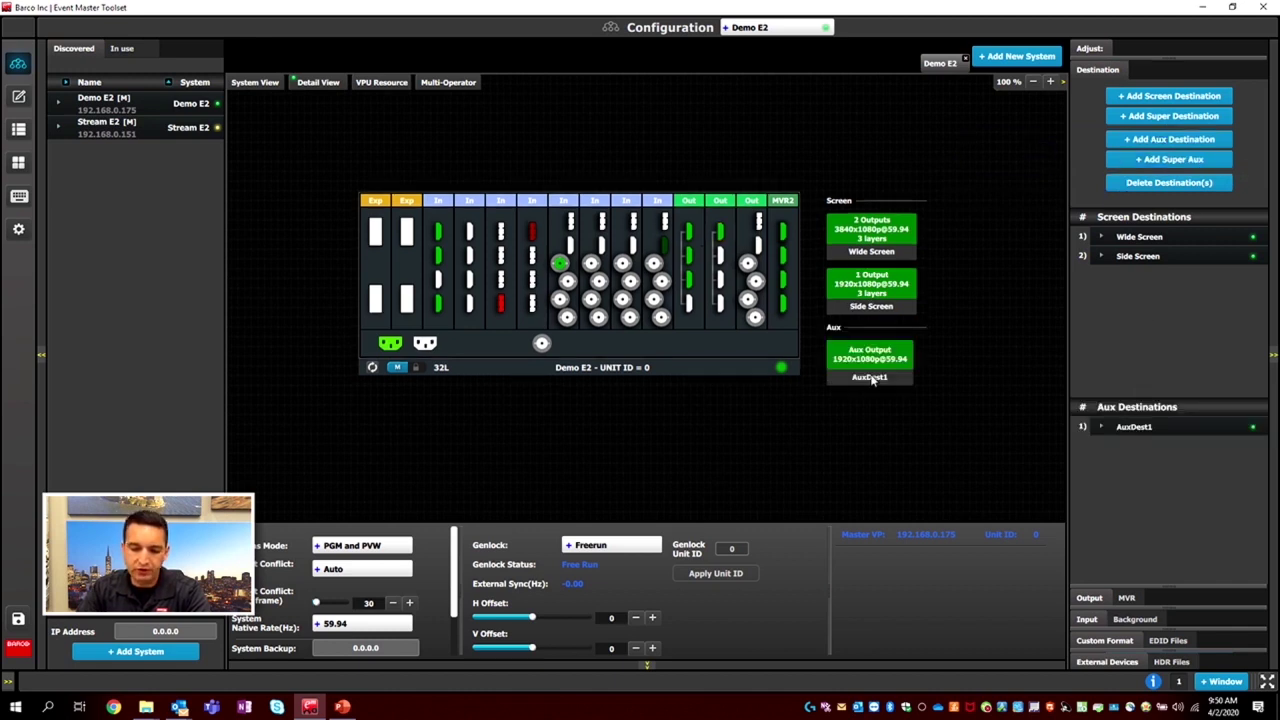
pyautogui.click(1136, 426)
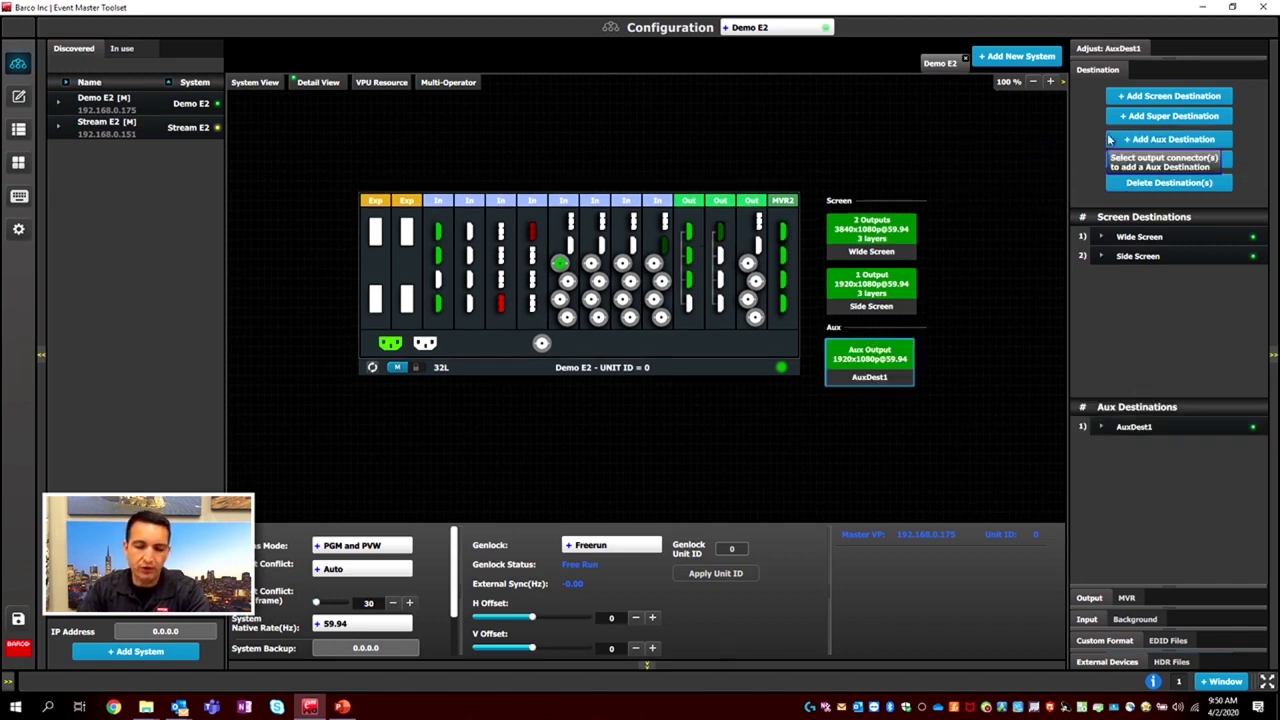
pyautogui.click(1108, 48)
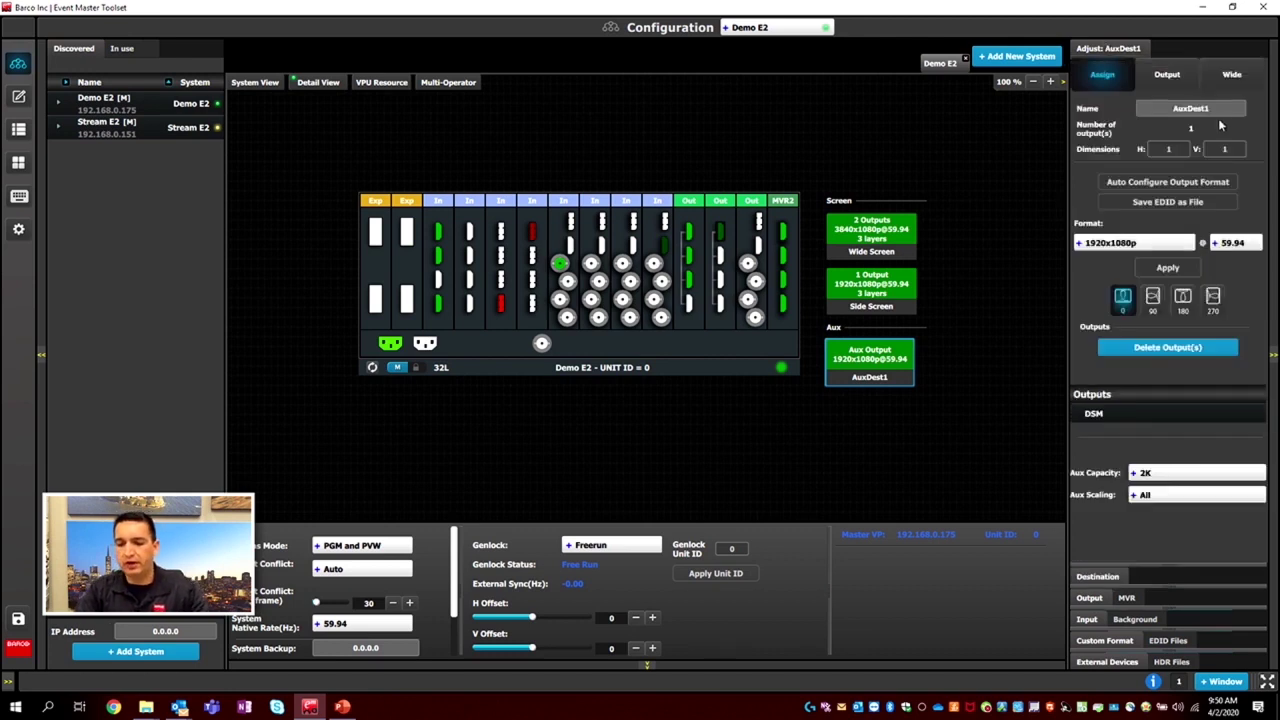
pyautogui.click(1212, 110)
pyautogui.write('DSM')
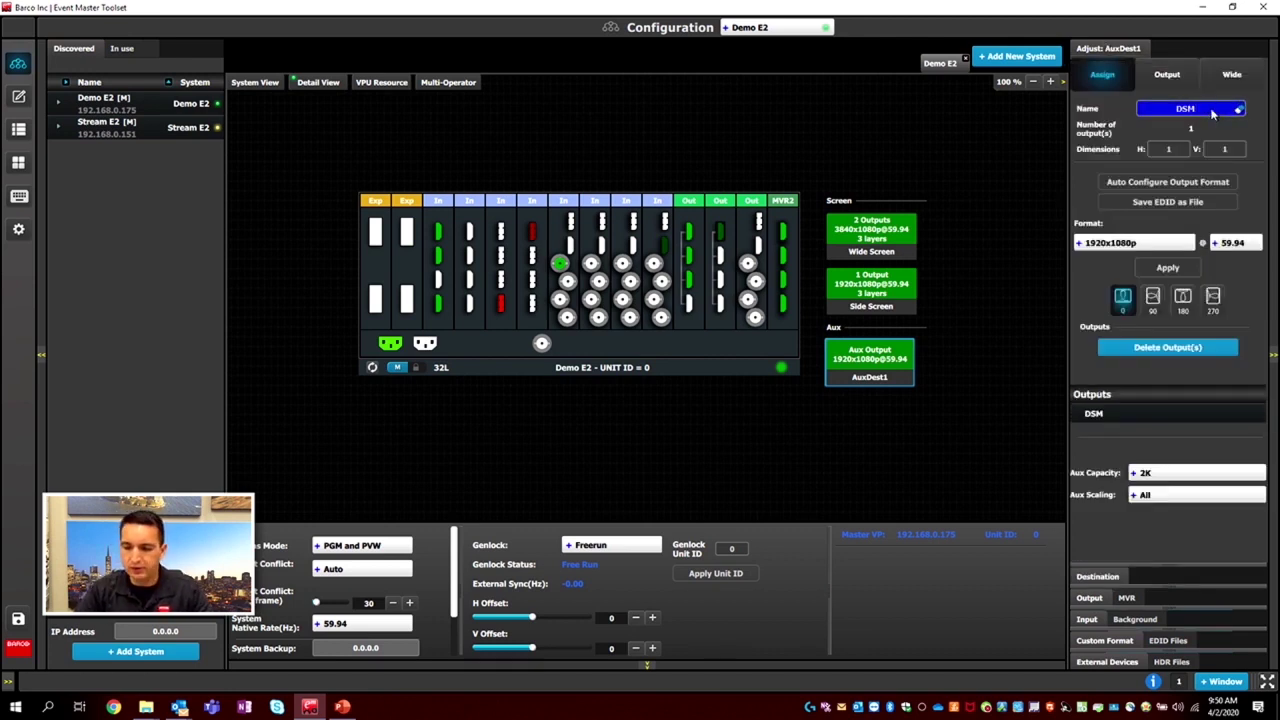
pyautogui.press('Return')
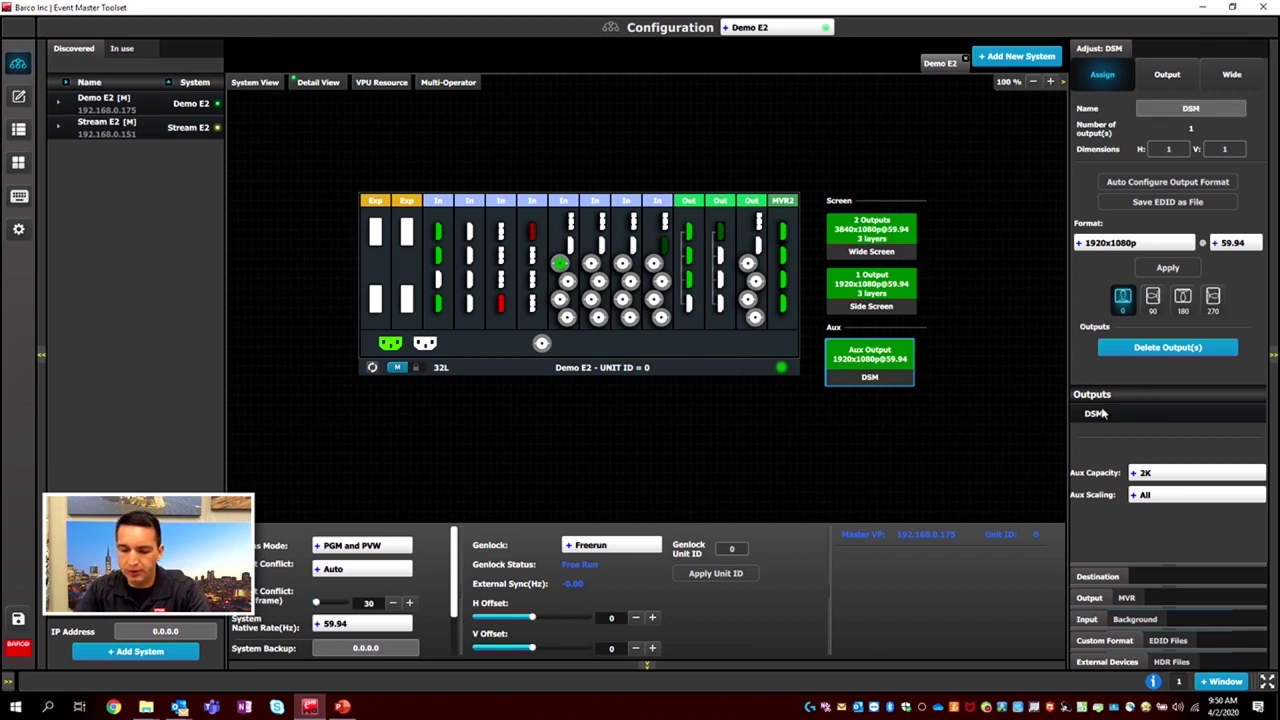
# - Set the DSM aux capacity to DL and save the configuration
pyautogui.click(1160, 473)
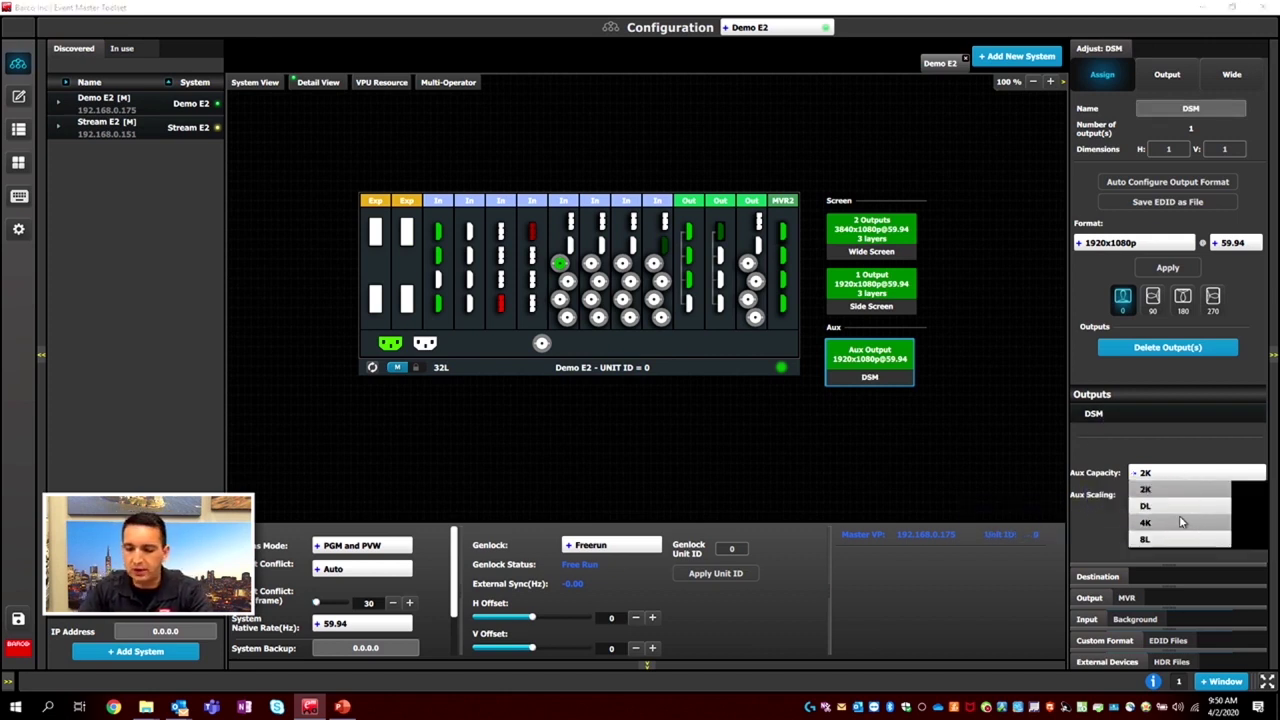
pyautogui.click(1173, 507)
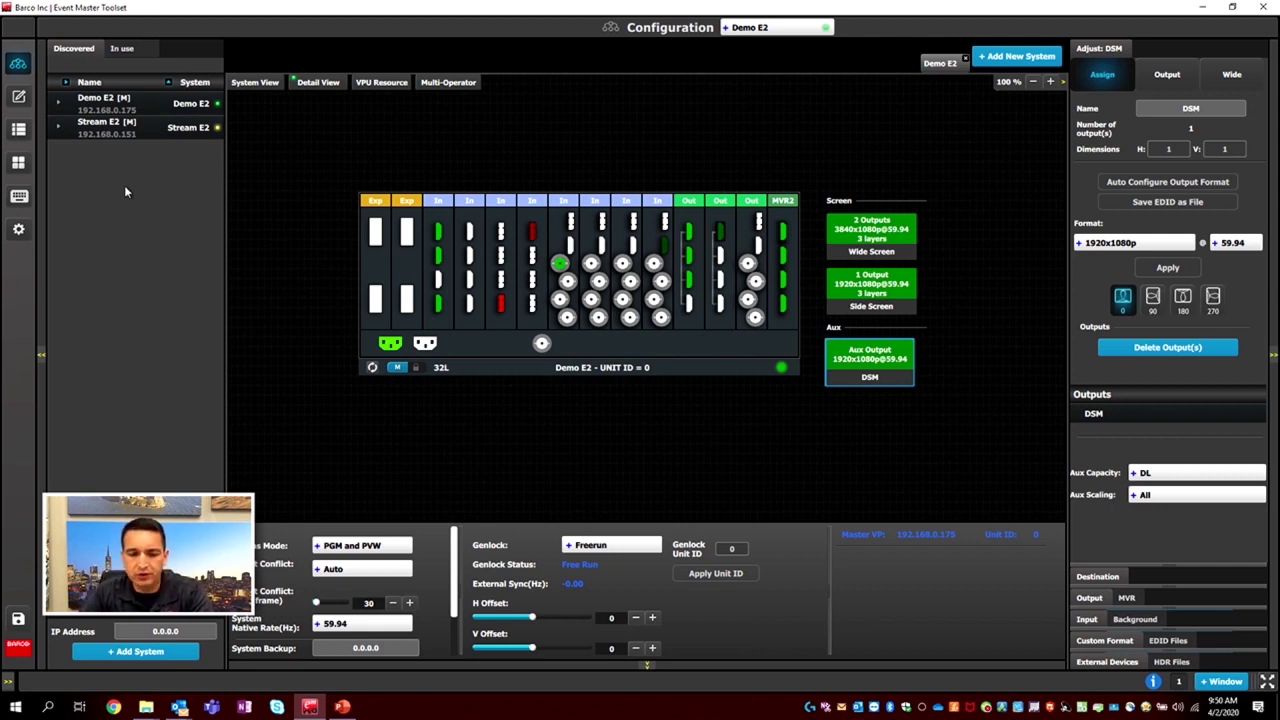
pyautogui.click(20, 619)
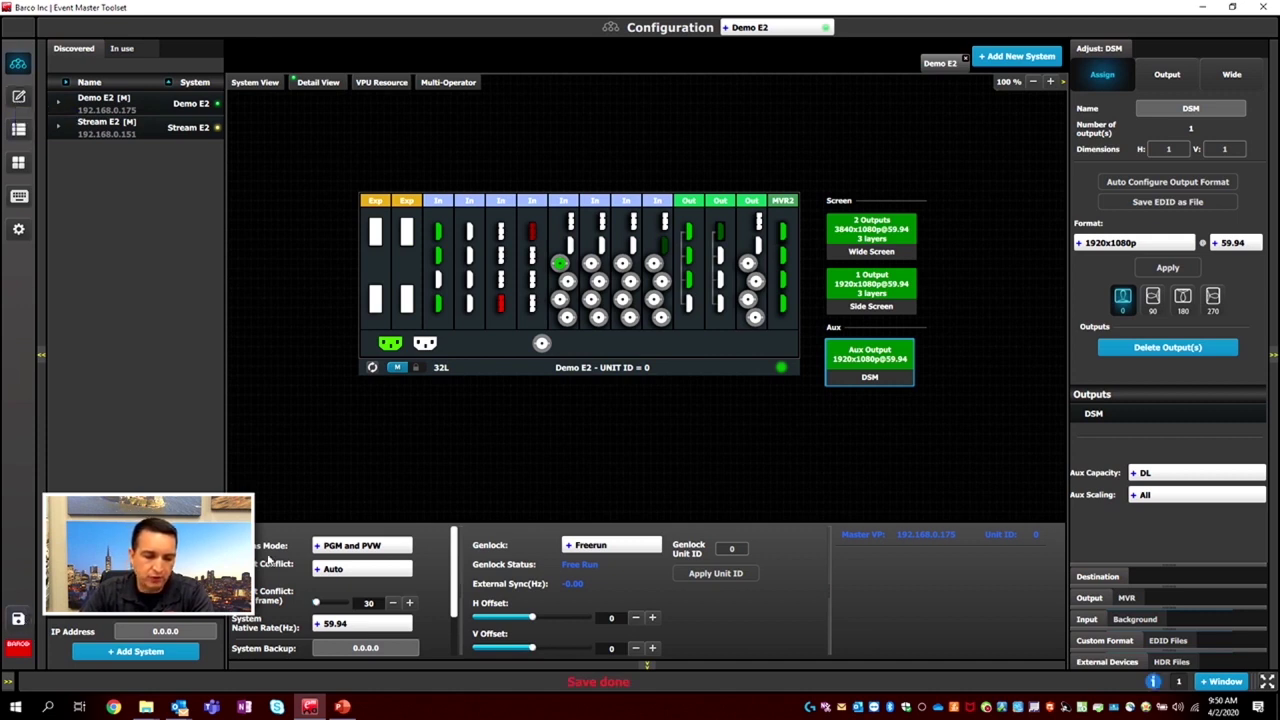
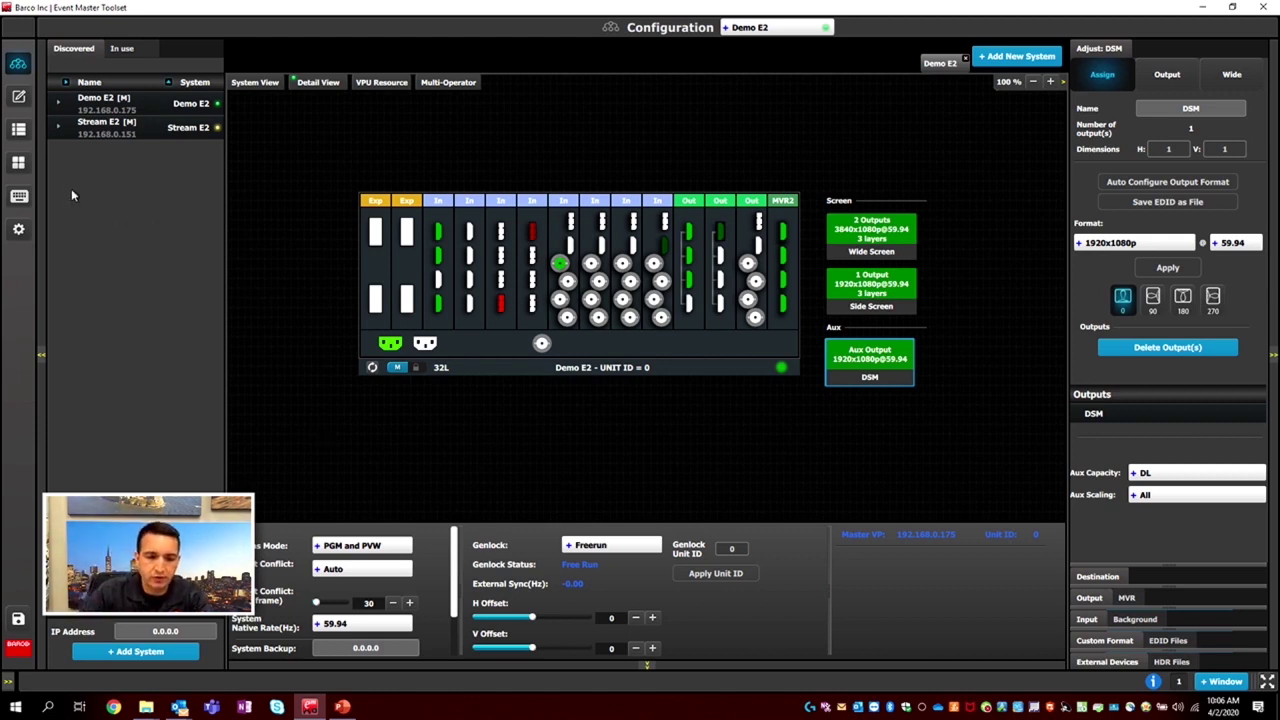
# - Browse the multiviewer backgrounds and the Wide Screen, Side Screen and DSM destinations, then return to system configuration
pyautogui.click(18, 163)
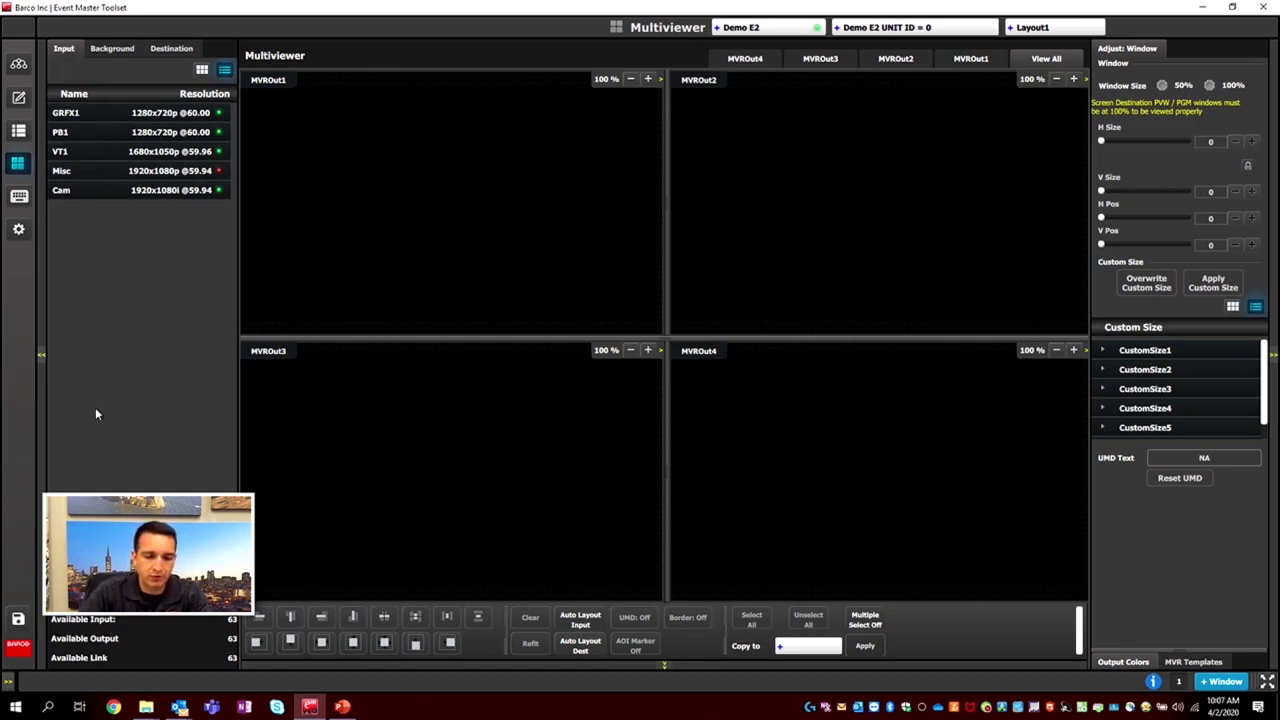
pyautogui.click(112, 49)
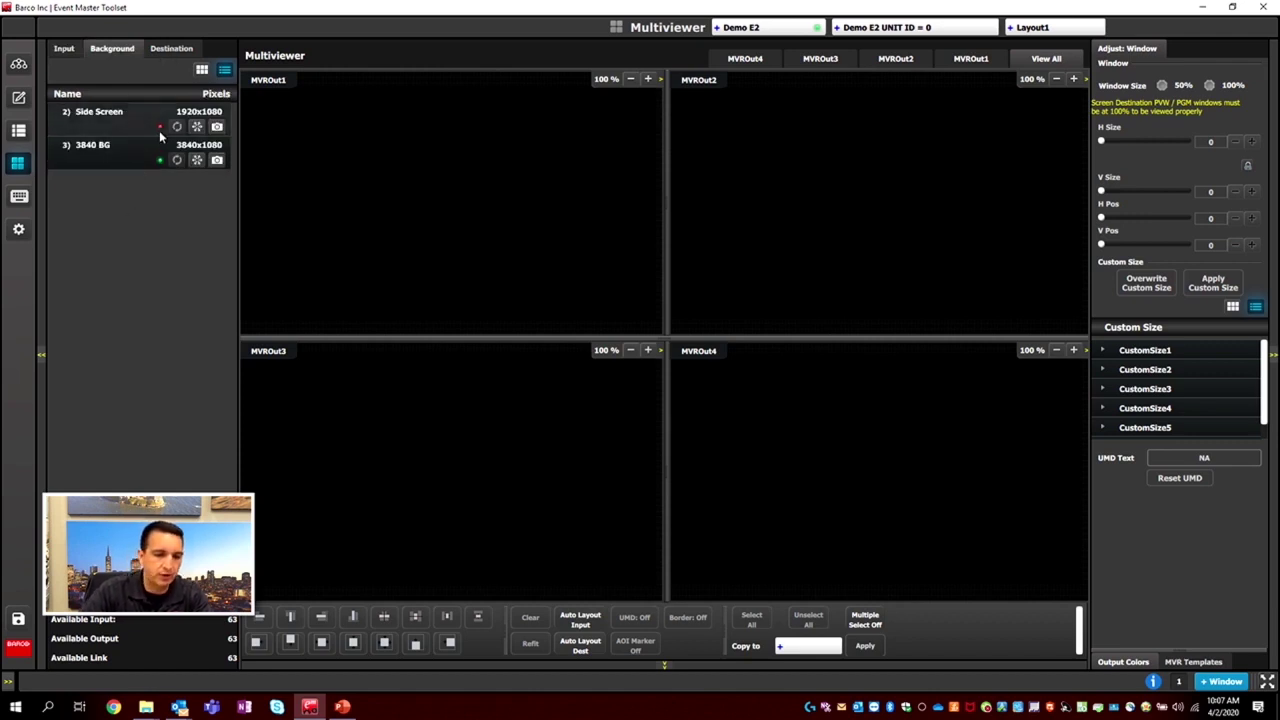
pyautogui.click(172, 50)
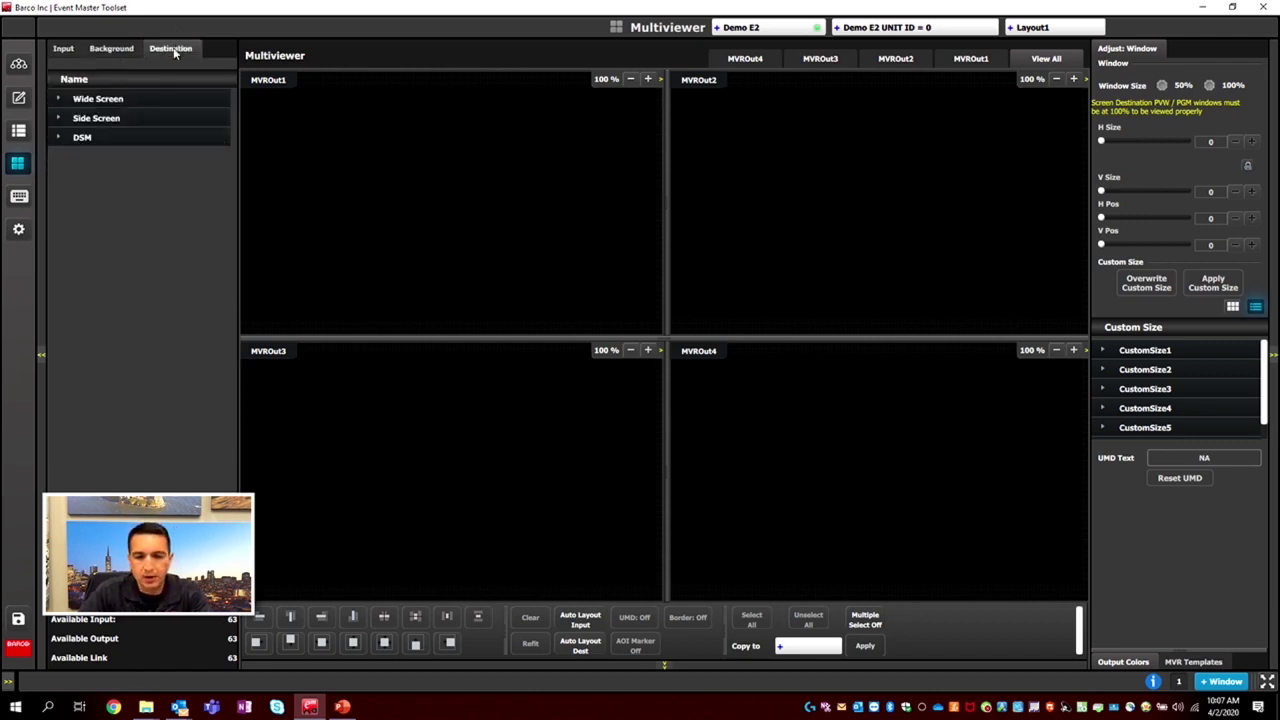
pyautogui.click(57, 98)
pyautogui.click(57, 196)
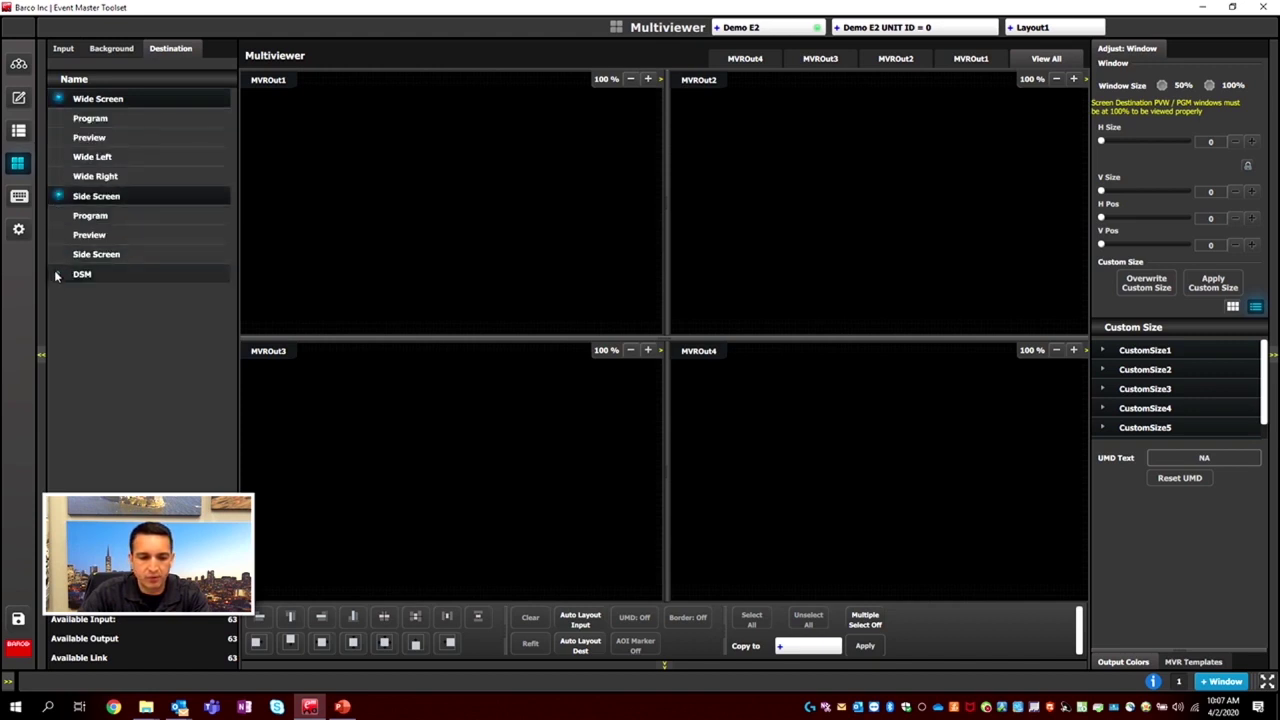
pyautogui.click(57, 273)
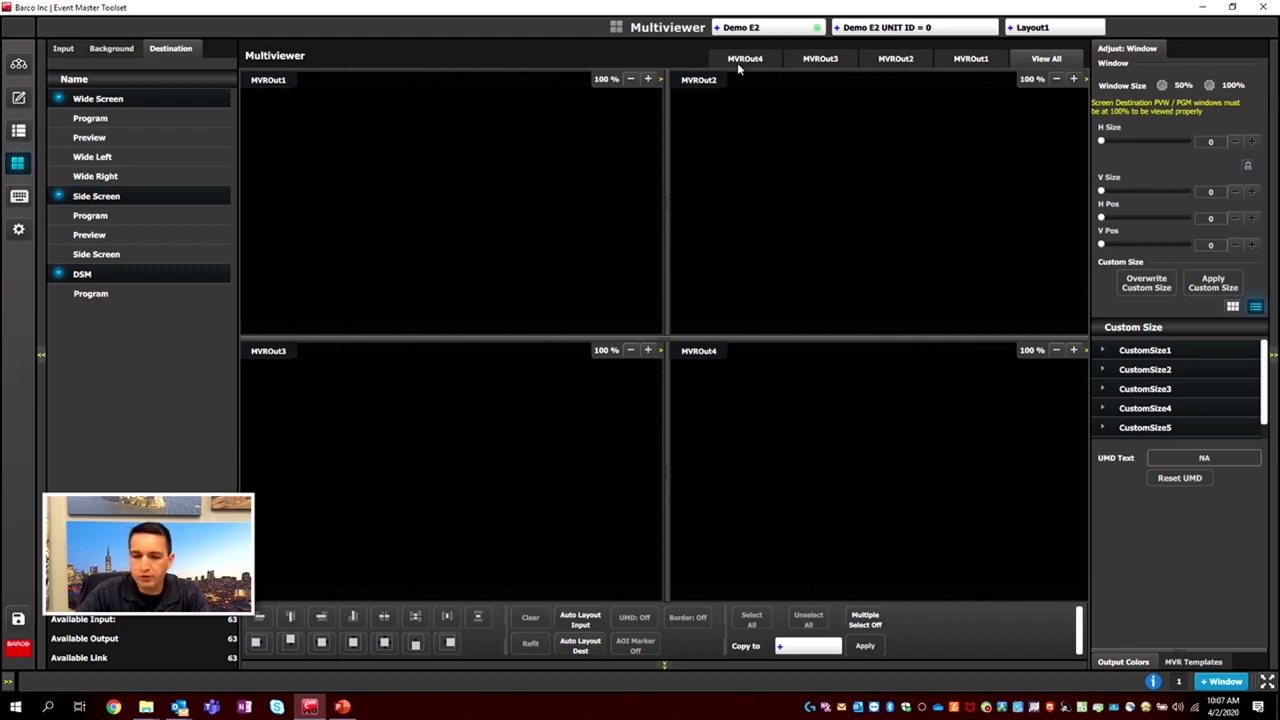
pyautogui.click(18, 66)
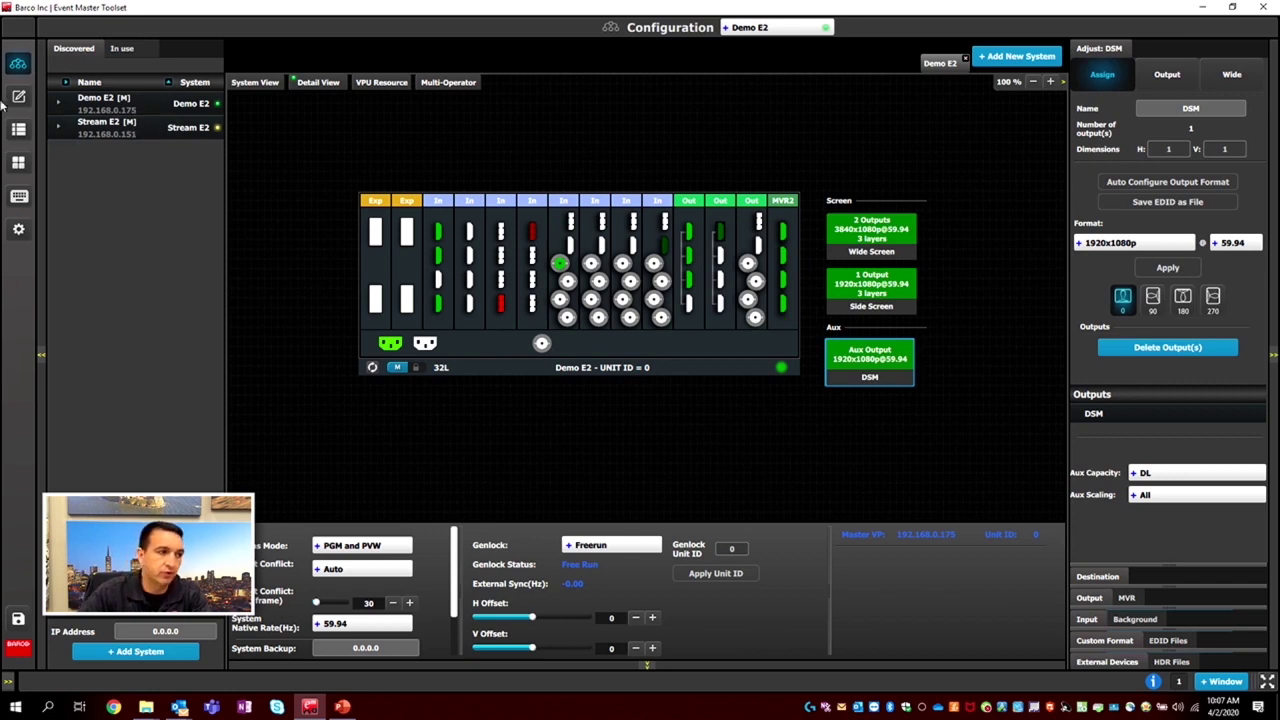
# - View MVROut1 through MVROut4 one at a time, then all four outputs together
pyautogui.click(18, 162)
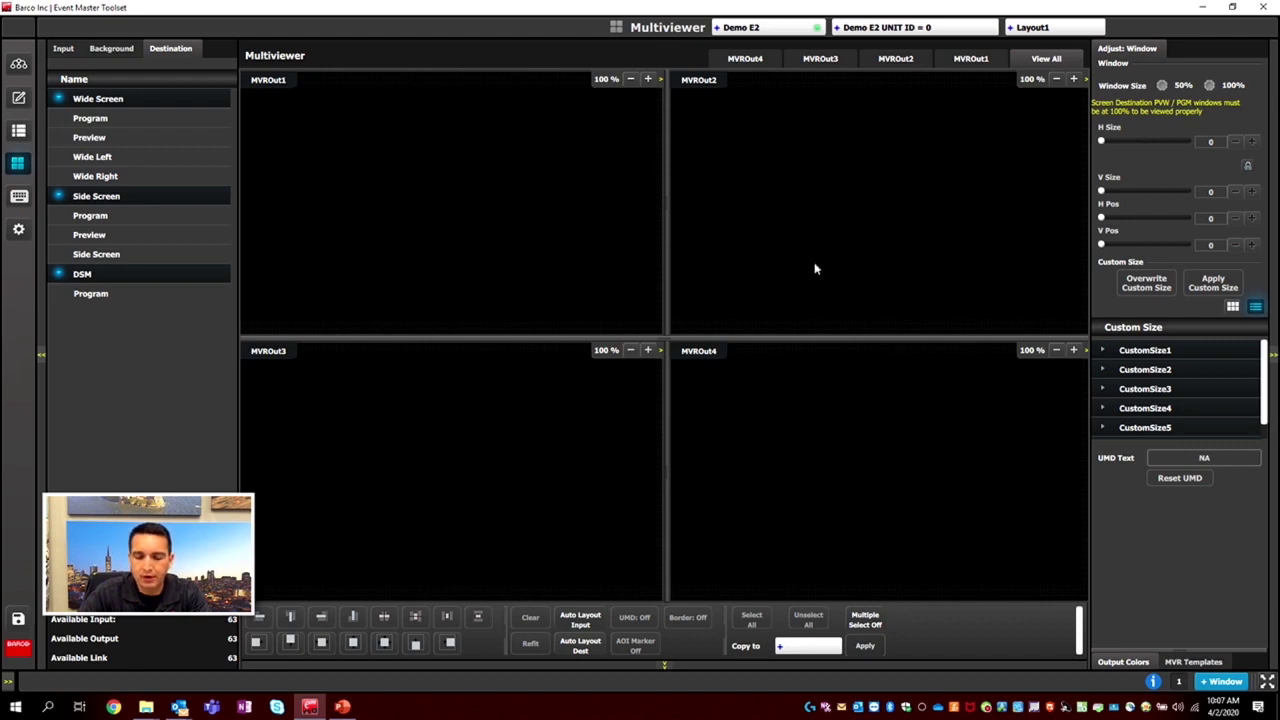
pyautogui.click(972, 60)
pyautogui.click(896, 60)
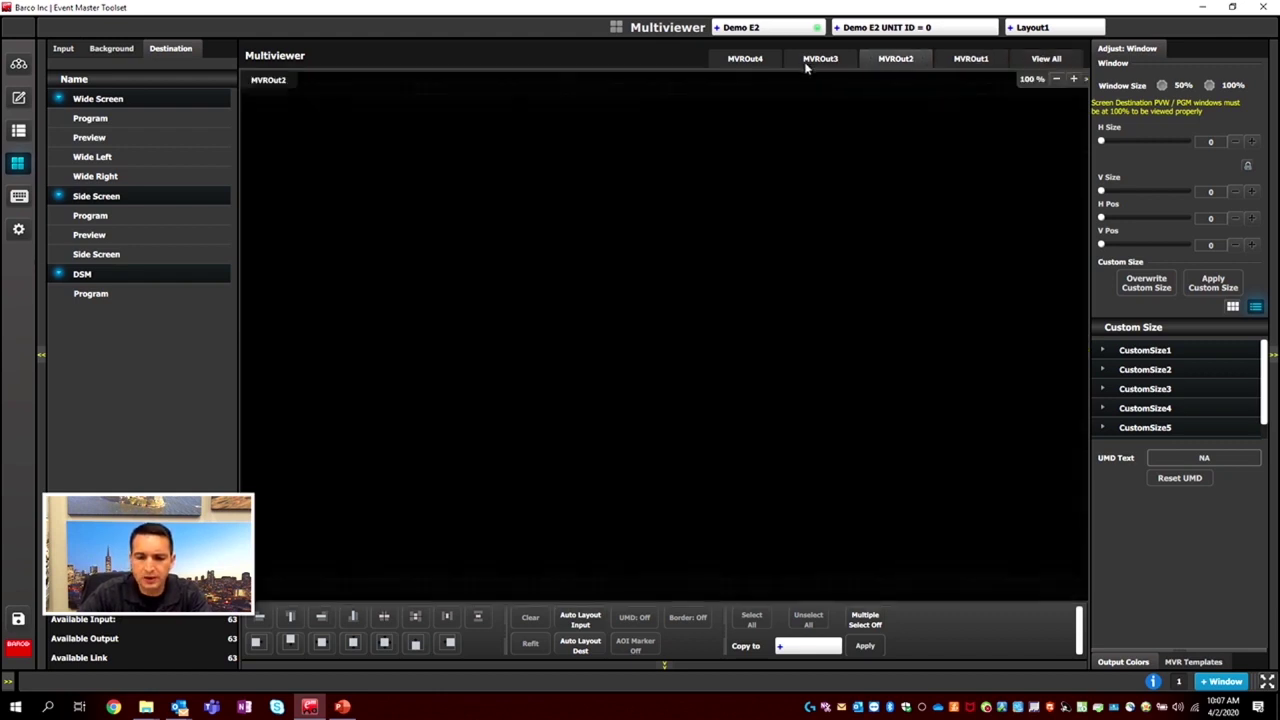
pyautogui.click(820, 60)
pyautogui.click(748, 60)
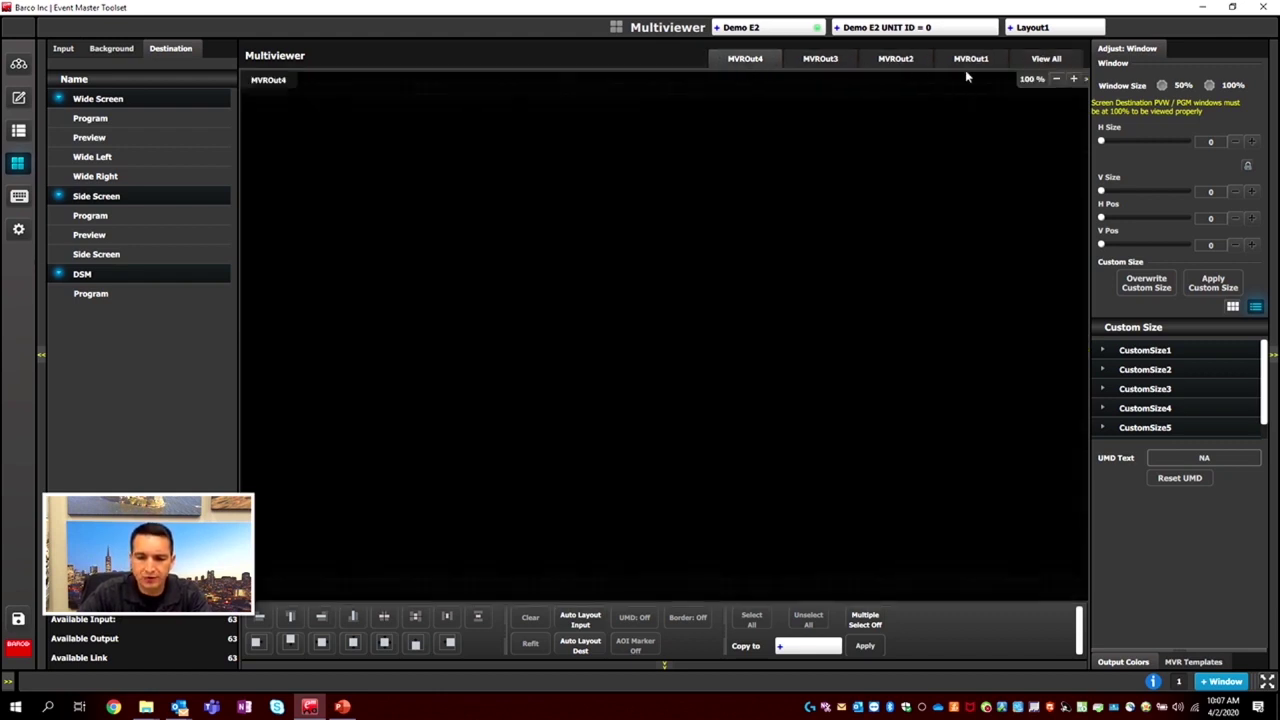
pyautogui.click(1020, 62)
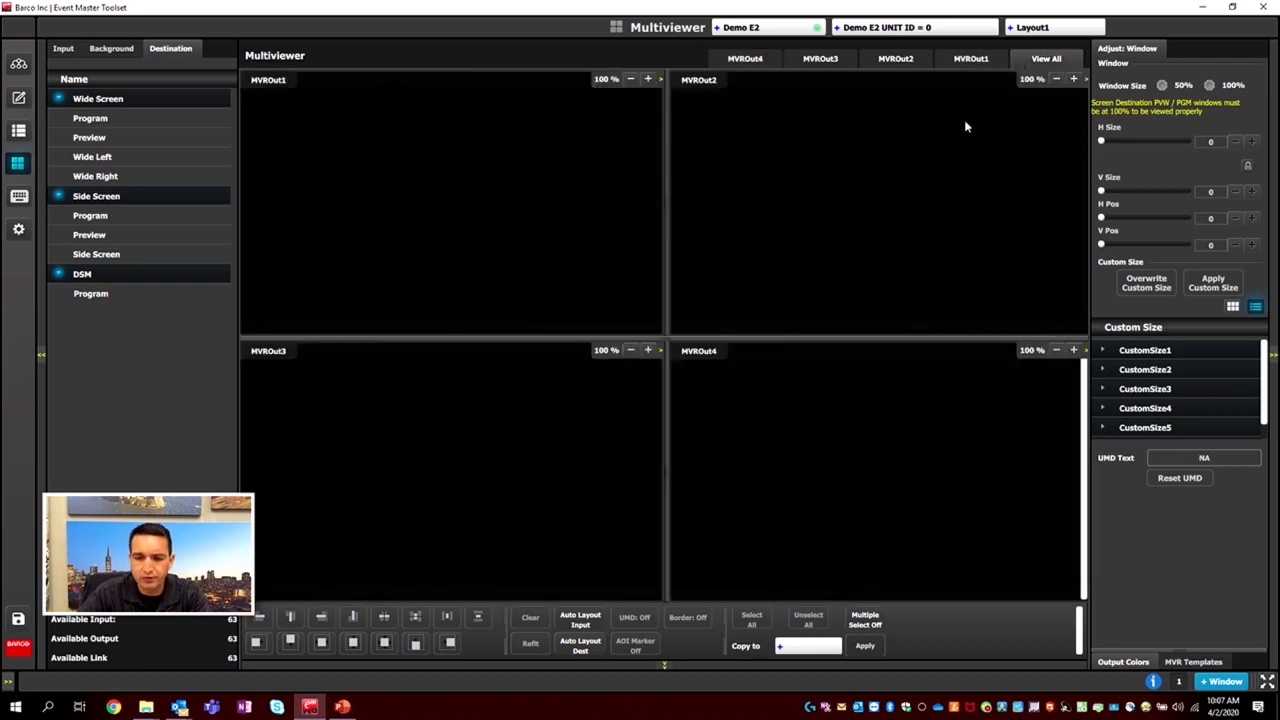
# - Test MVROut1 zoom at 125% and 75%, restore 100%, and show MVROut1 alone
pyautogui.click(647, 80)
pyautogui.click(647, 80)
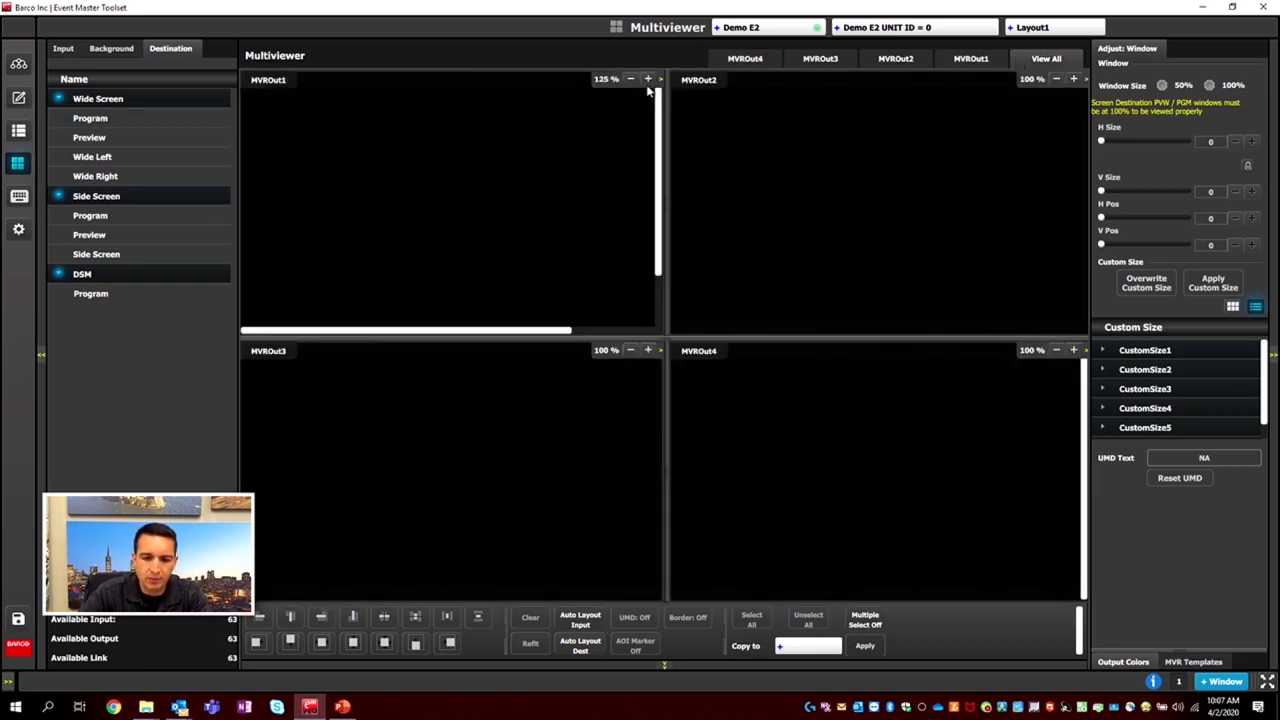
pyautogui.click(630, 79)
pyautogui.click(630, 79)
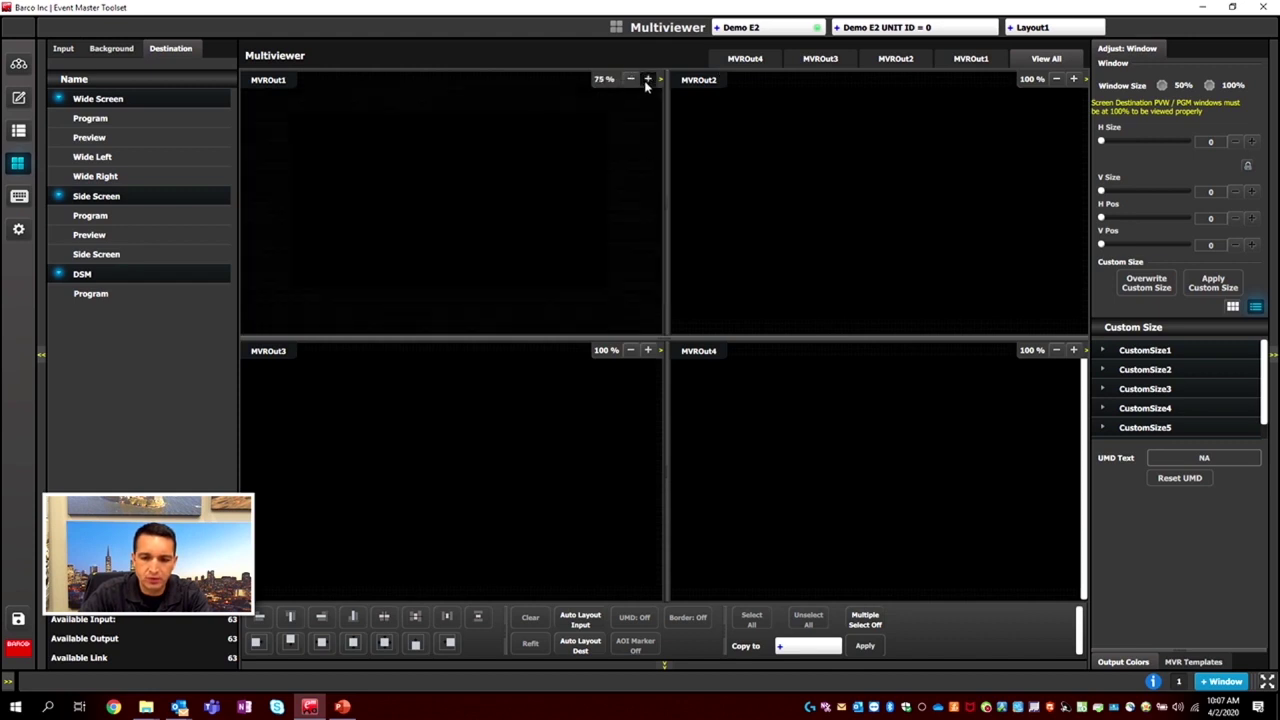
pyautogui.click(647, 79)
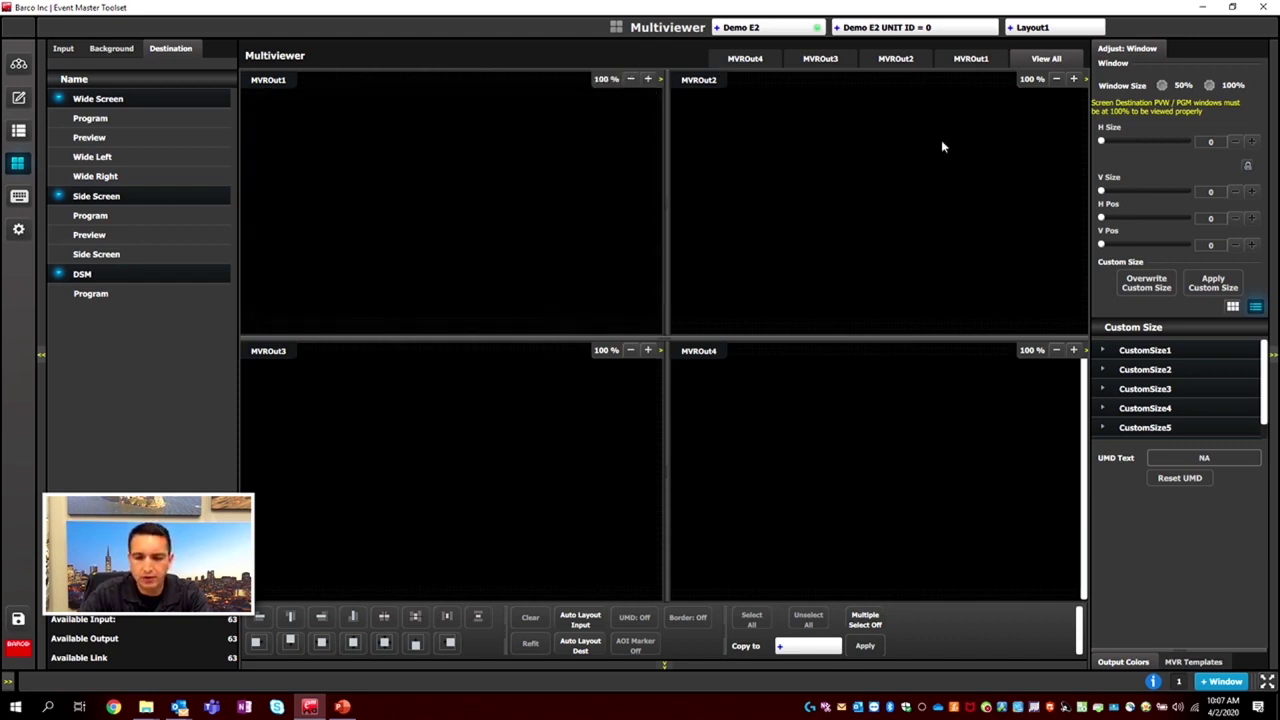
pyautogui.click(969, 60)
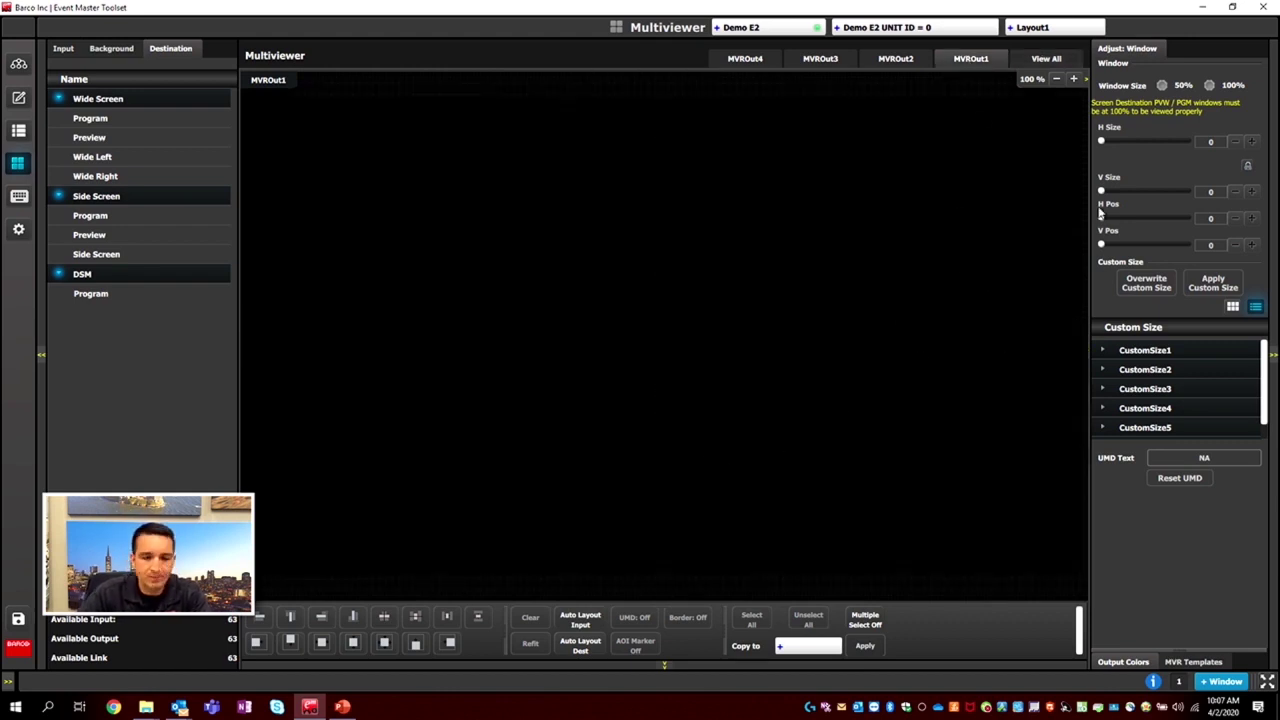
# - Add GRFX1, PB1, VT1 and Cam windows to MVROut1, shrinking GRFX1 and enlarging Cam
pyautogui.click(66, 53)
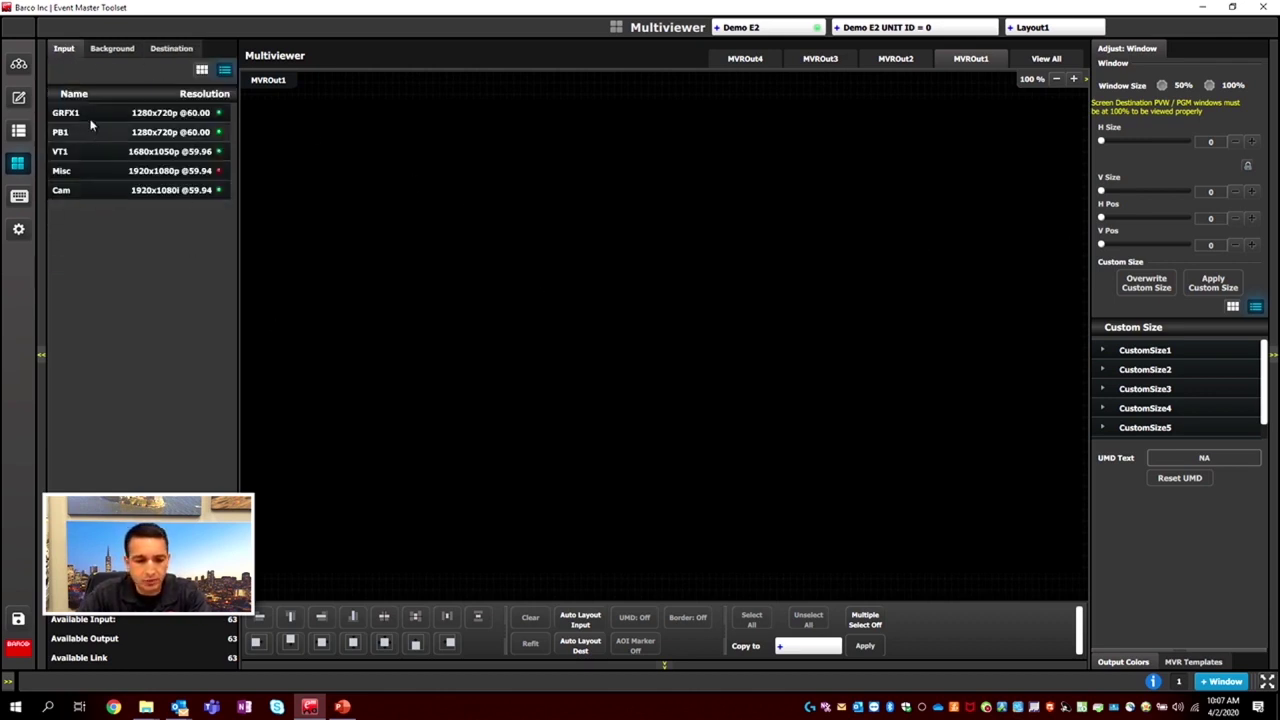
pyautogui.moveTo(65, 113); pyautogui.dragTo(512, 203)
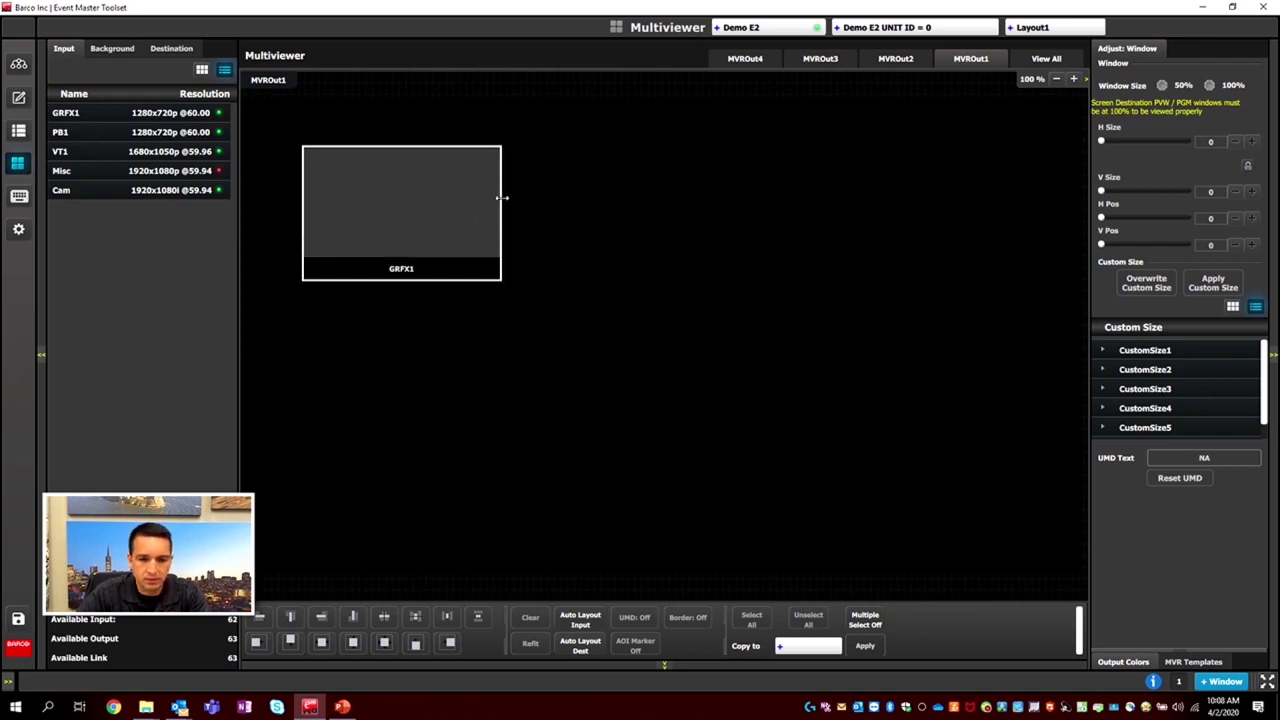
pyautogui.moveTo(502, 200); pyautogui.dragTo(425, 190)
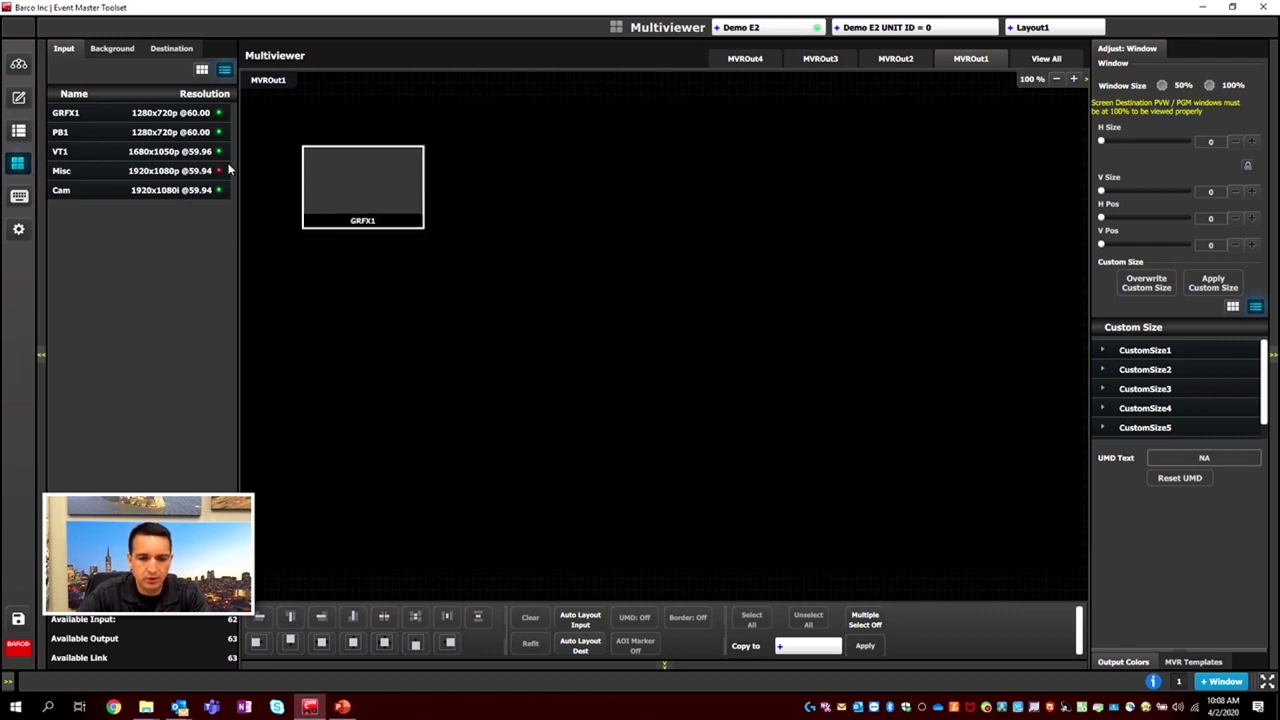
pyautogui.moveTo(100, 132); pyautogui.dragTo(439, 185)
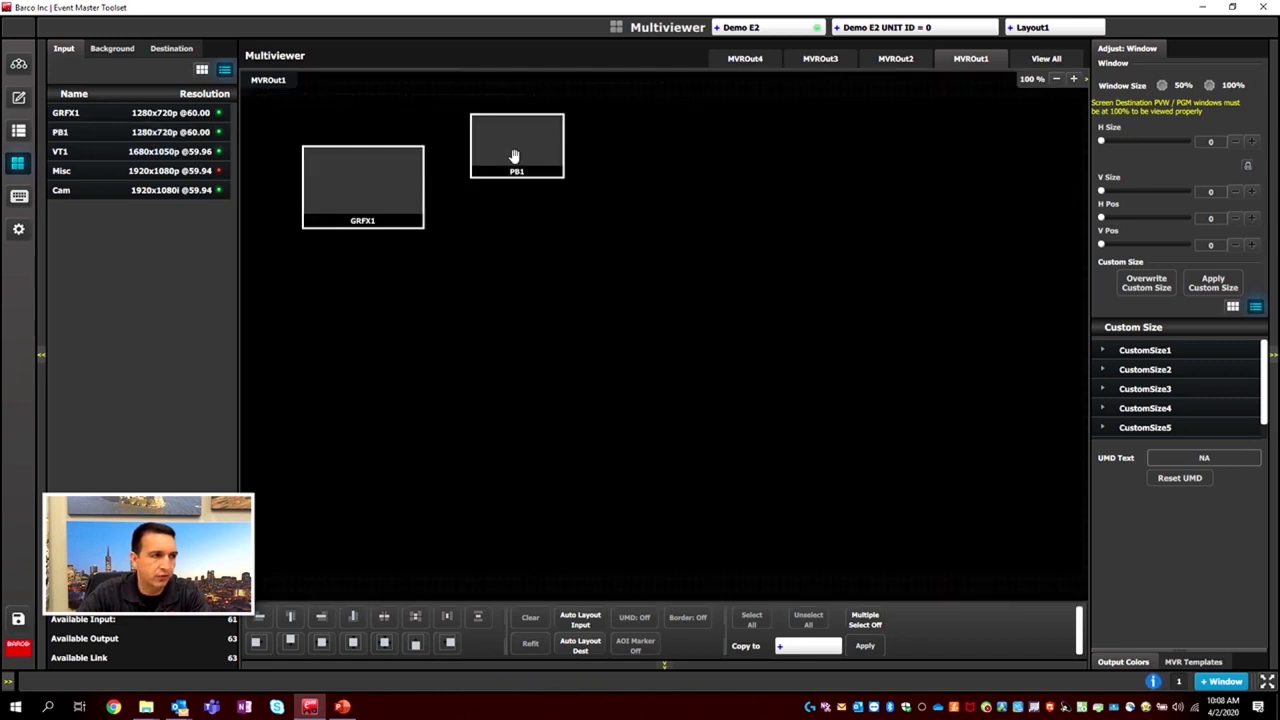
pyautogui.moveTo(95, 151); pyautogui.dragTo(381, 287)
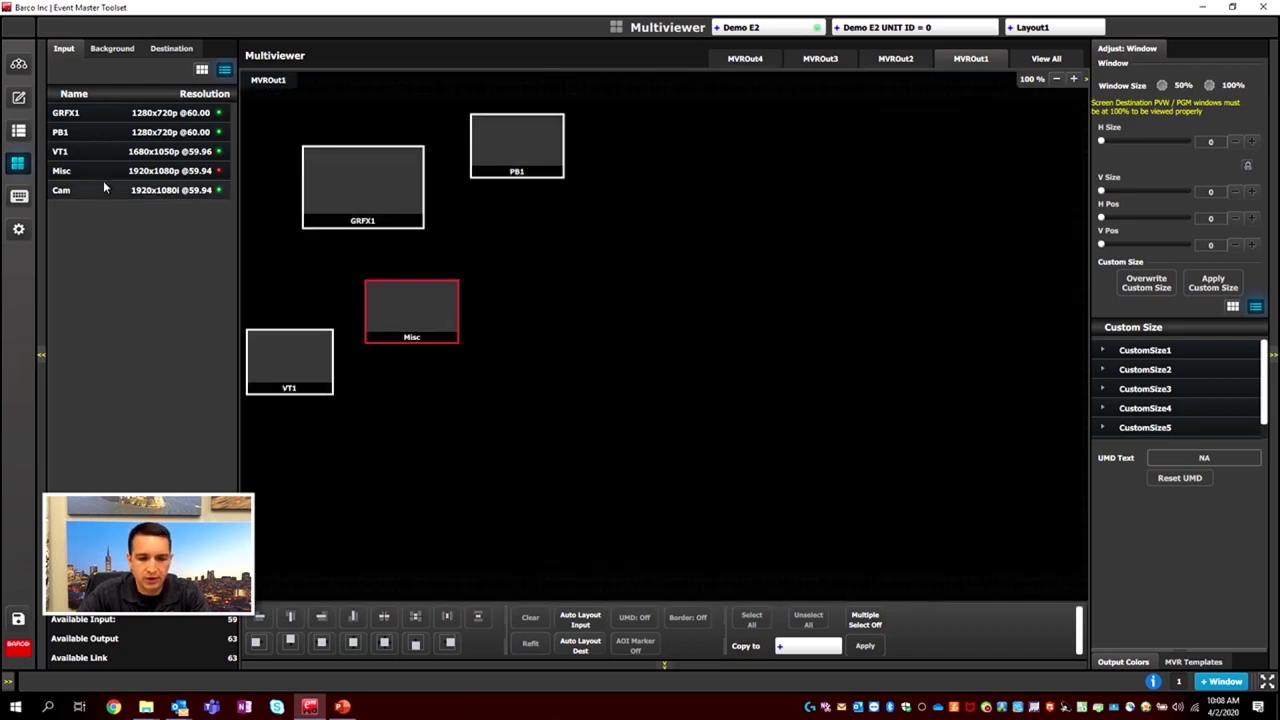
pyautogui.moveTo(103, 185); pyautogui.dragTo(630, 170)
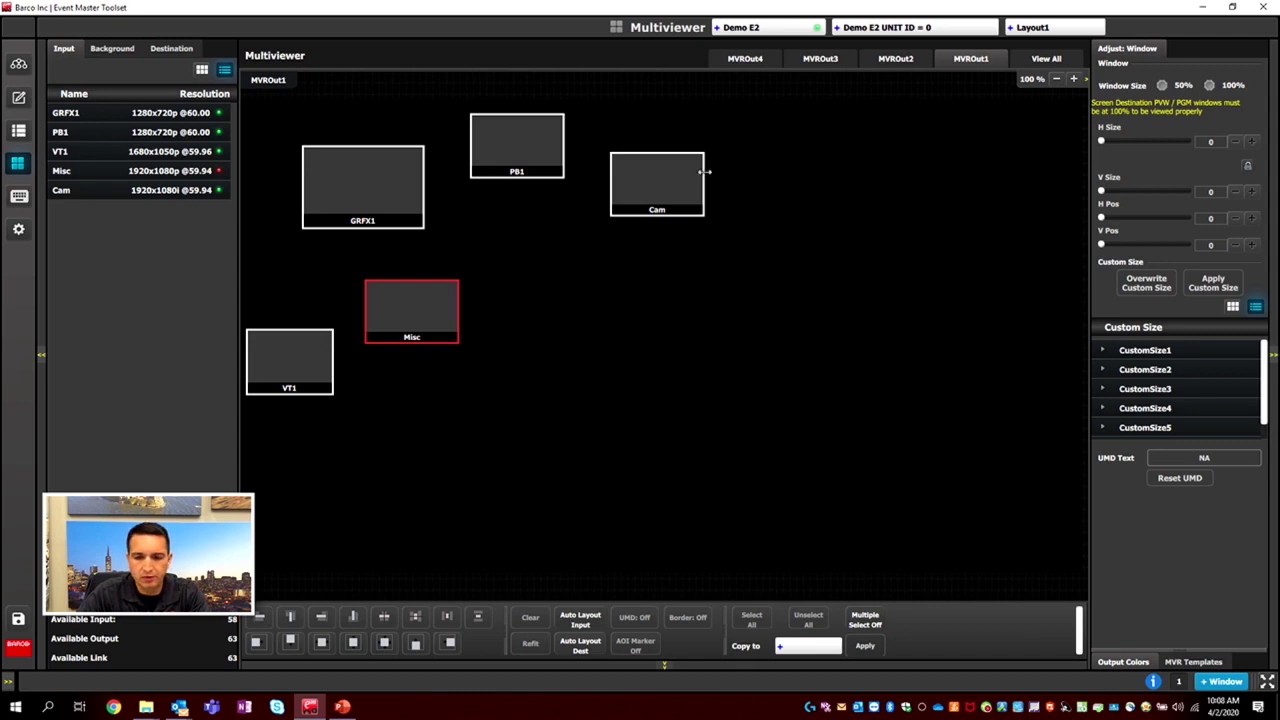
pyautogui.moveTo(724, 180); pyautogui.dragTo(723, 200)
# - Arrange GRFX1, PB1 and Cam in a top-left row with Misc and VT1 beneath
pyautogui.click(659, 209)
pyautogui.moveTo(620, 166); pyautogui.dragTo(594, 127)
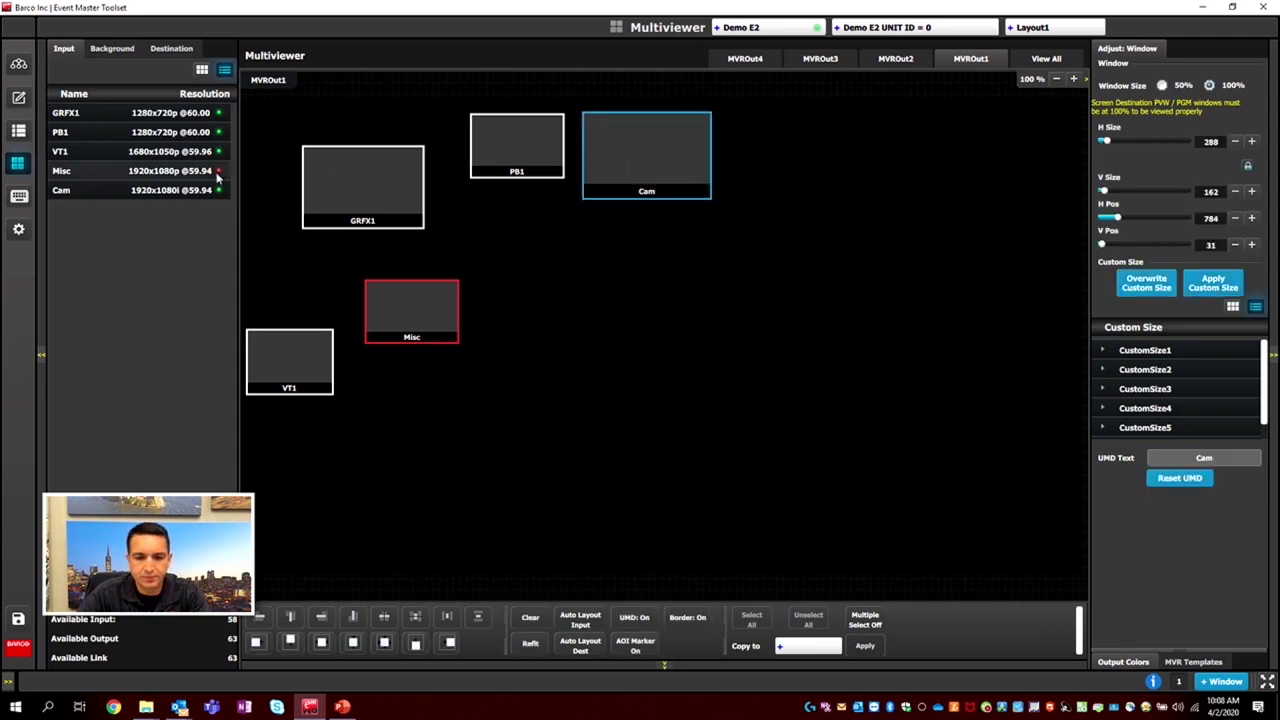
pyautogui.click(322, 180)
pyautogui.moveTo(269, 133); pyautogui.dragTo(267, 131)
pyautogui.moveTo(486, 137); pyautogui.dragTo(403, 137)
pyautogui.moveTo(682, 153); pyautogui.dragTo(575, 150)
pyautogui.moveTo(423, 305); pyautogui.dragTo(304, 234)
pyautogui.moveTo(300, 372); pyautogui.dragTo(397, 234)
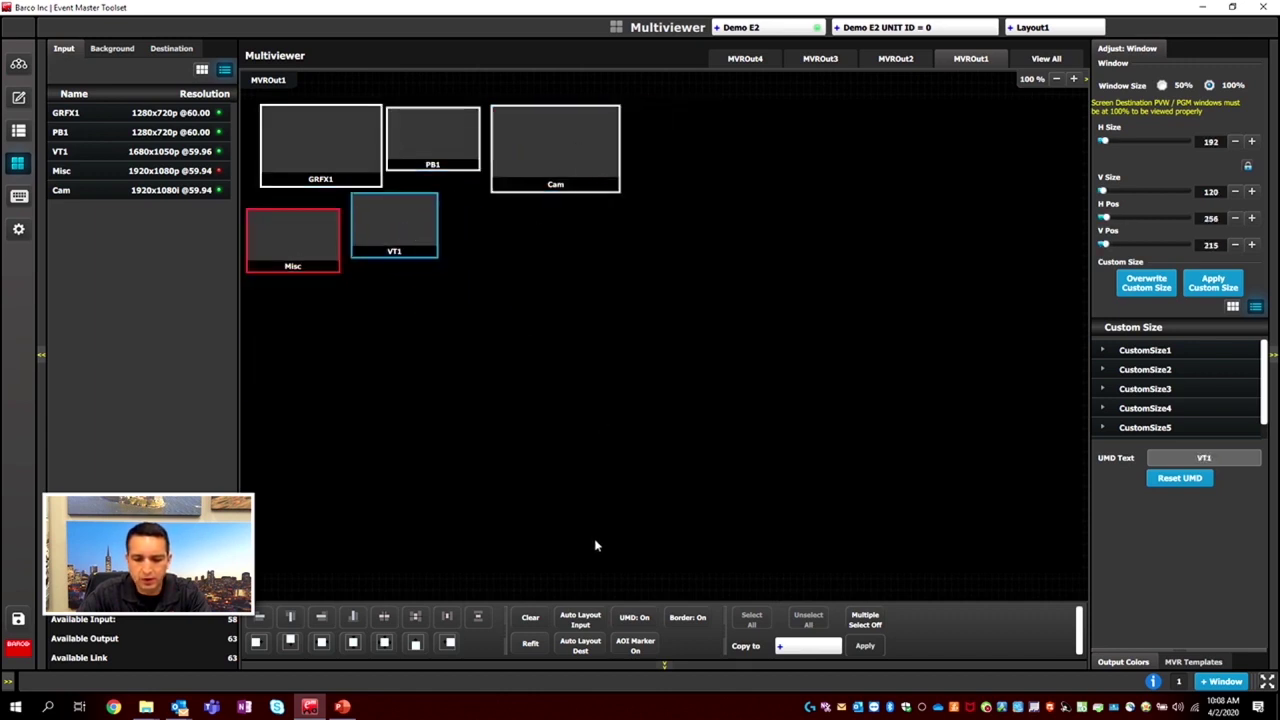
# - Auto-lay out all inputs on MVROut1, then move the 3840 BG window lower
pyautogui.click(582, 619)
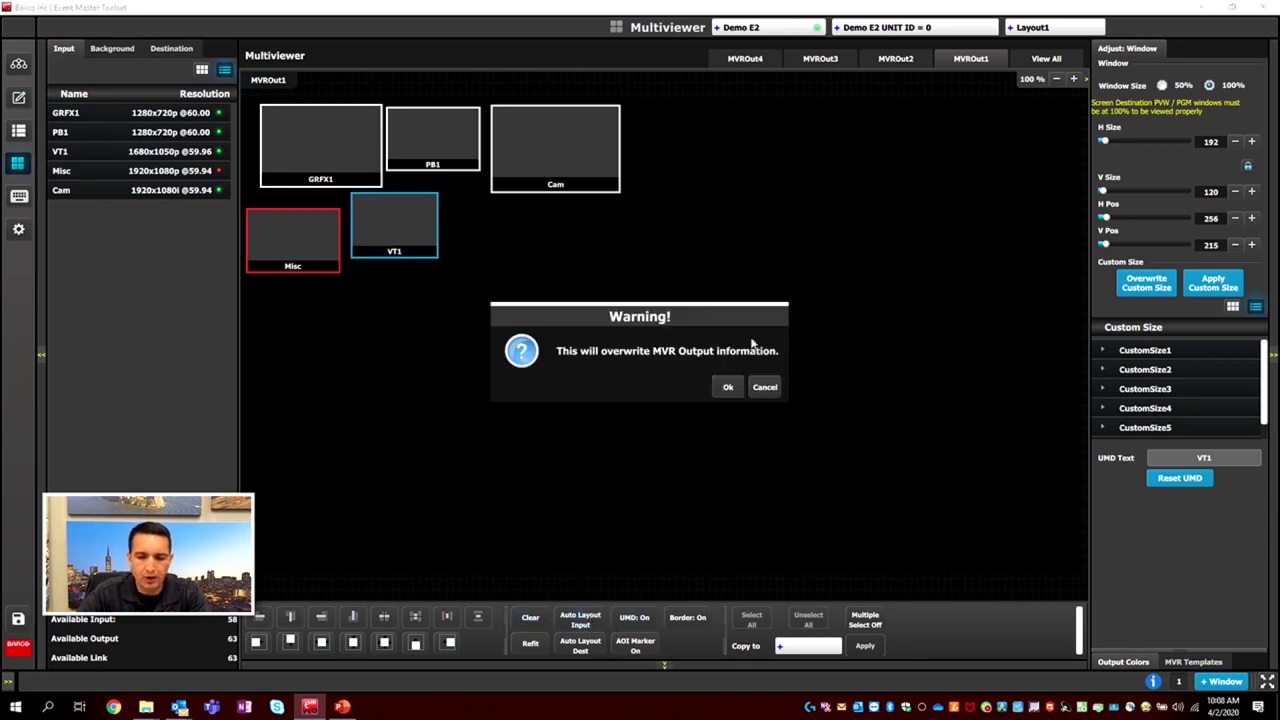
pyautogui.click(727, 389)
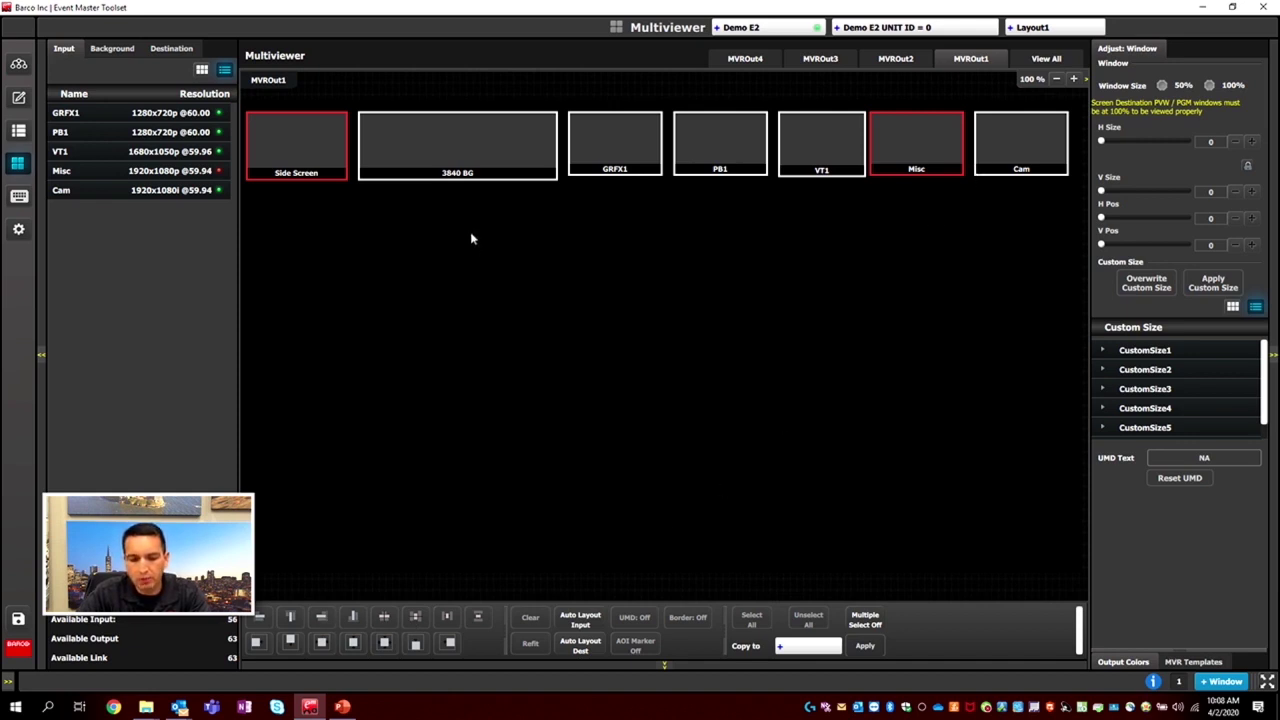
pyautogui.click(467, 146)
pyautogui.moveTo(467, 146); pyautogui.dragTo(485, 262)
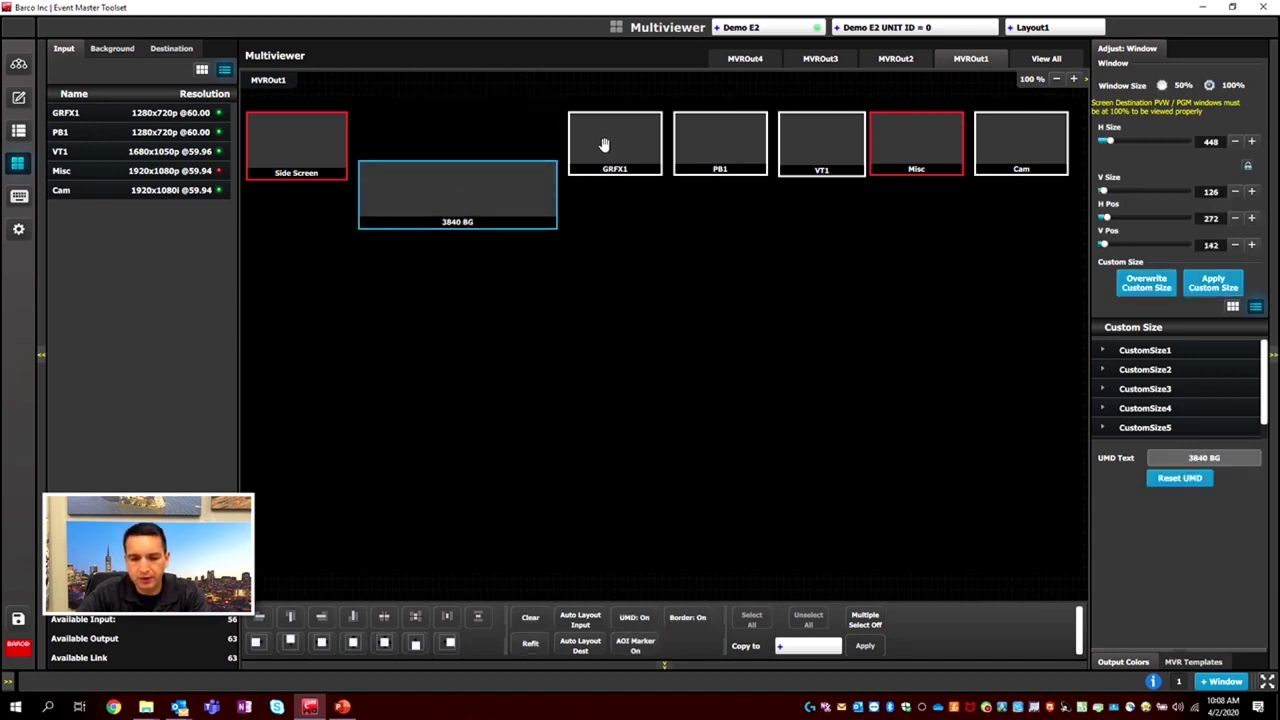
pyautogui.moveTo(604, 146); pyautogui.dragTo(573, 221)
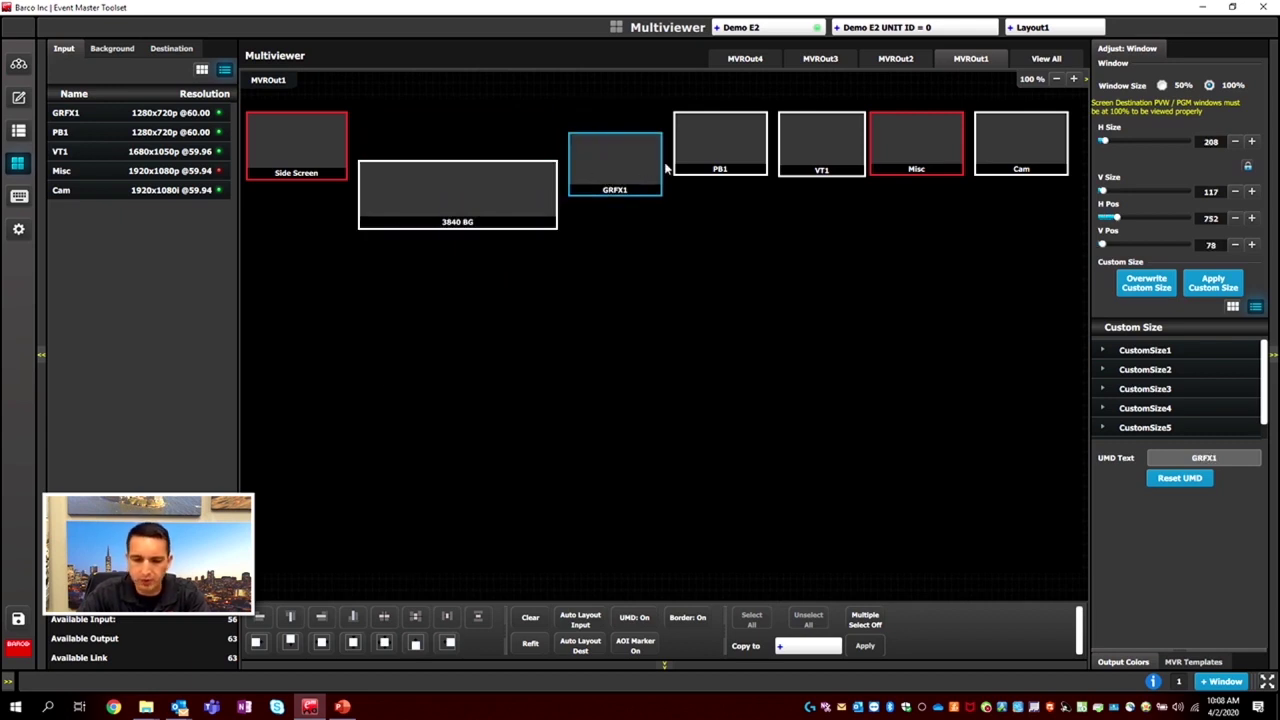
pyautogui.moveTo(490, 182); pyautogui.dragTo(739, 317)
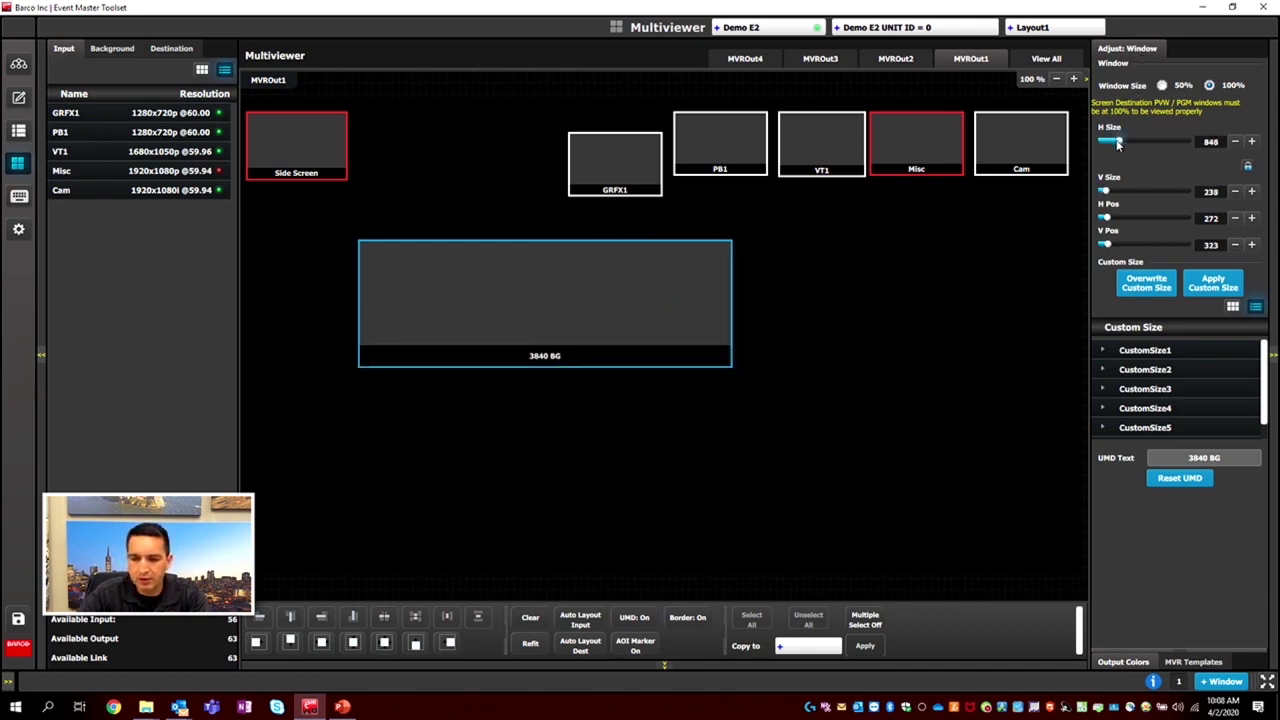
# - Enlarge the 3840 BG window, nudge its H/V position, and drag it further down
pyautogui.moveTo(1118, 141); pyautogui.dragTo(1120, 180)
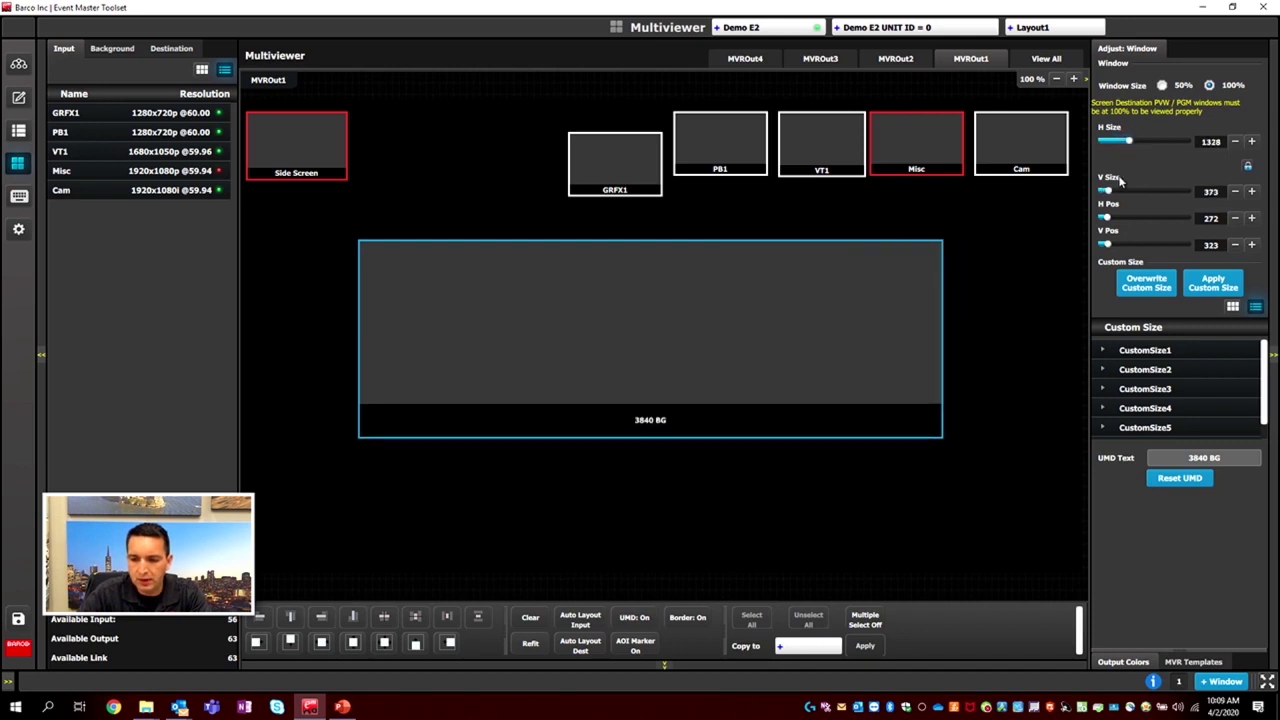
pyautogui.click(1251, 218)
pyautogui.click(1251, 245)
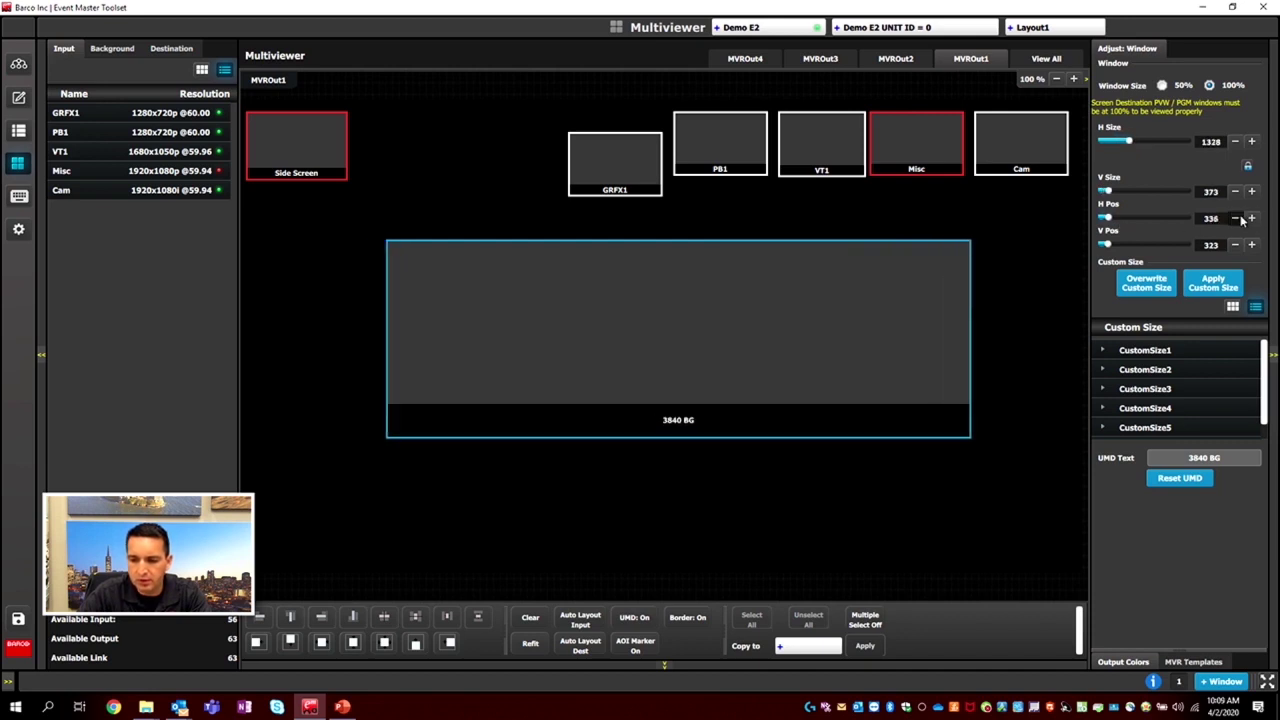
pyautogui.click(1251, 245)
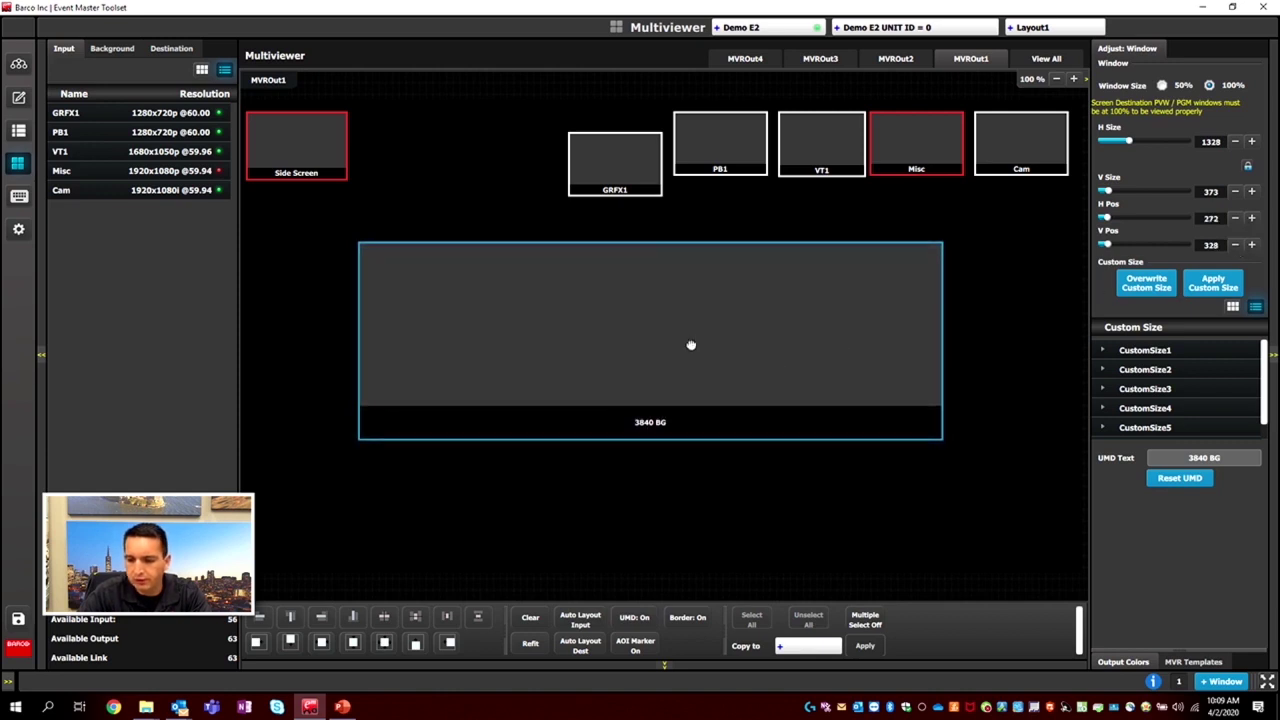
pyautogui.moveTo(689, 346); pyautogui.dragTo(673, 414)
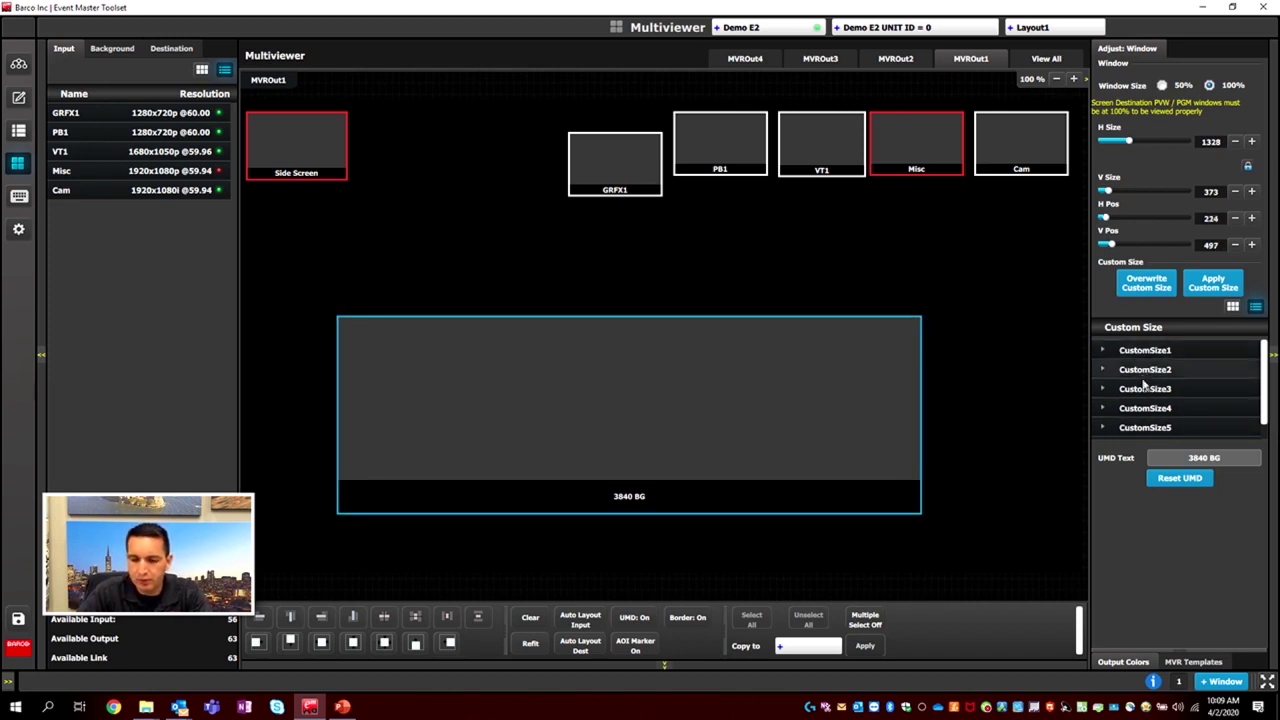
# - Expand and collapse the saved custom sizes, including CustomSize3, to check their dimensions
pyautogui.click(1106, 354)
pyautogui.click(1103, 351)
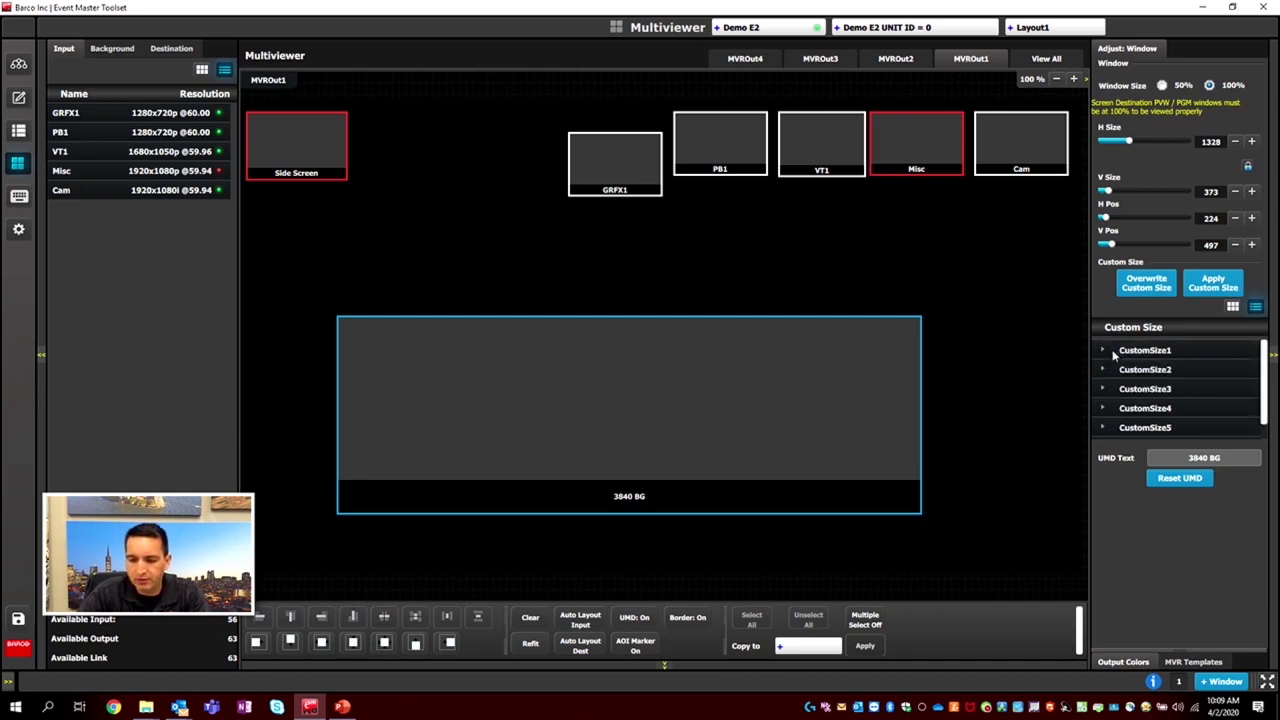
pyautogui.click(1103, 389)
pyautogui.click(1103, 389)
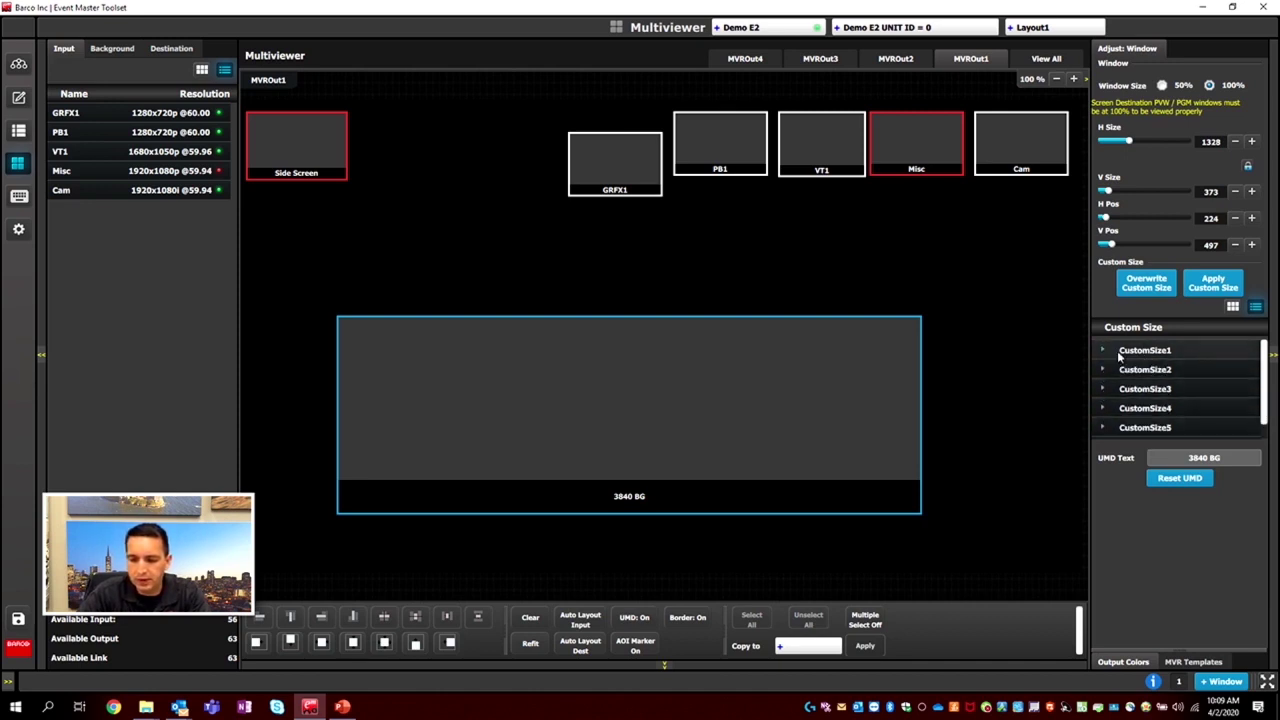
# - Overwrite CustomSize1 with GRFX1's size and rename the preset 'this size'
pyautogui.moveTo(611, 180); pyautogui.dragTo(479, 220)
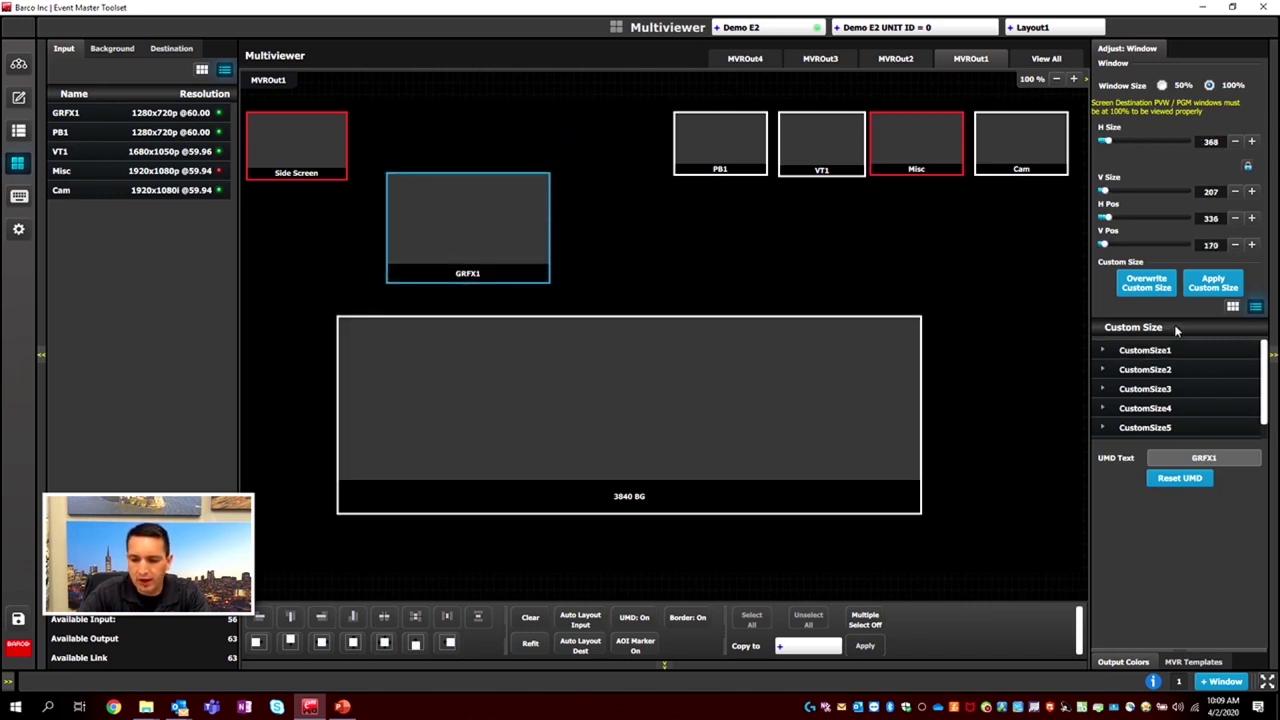
pyautogui.click(1145, 349)
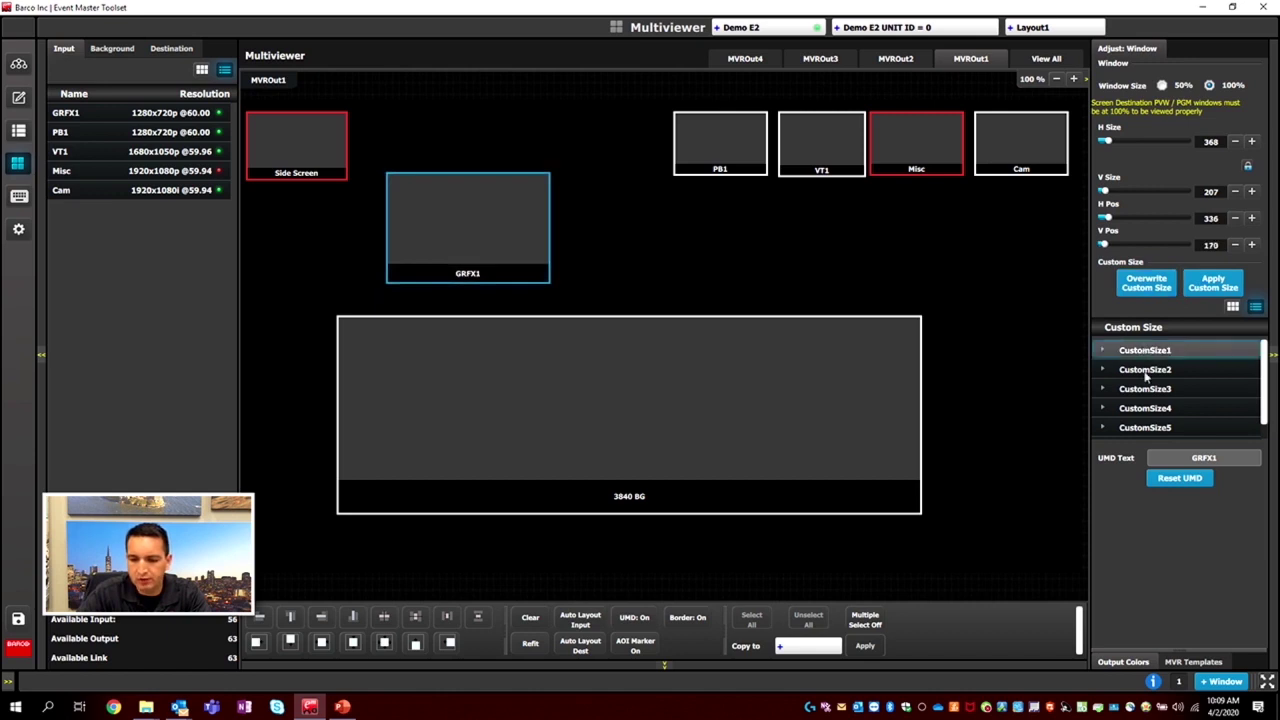
pyautogui.click(1148, 285)
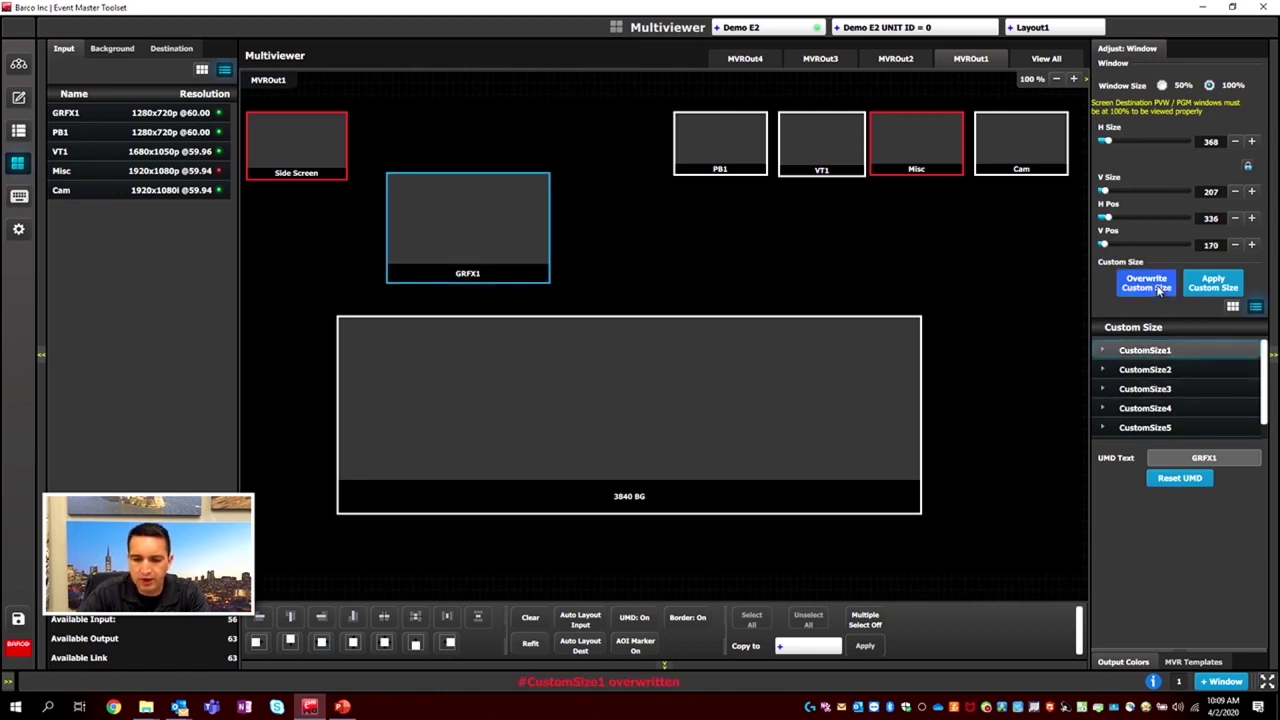
pyautogui.doubleClick(1150, 350)
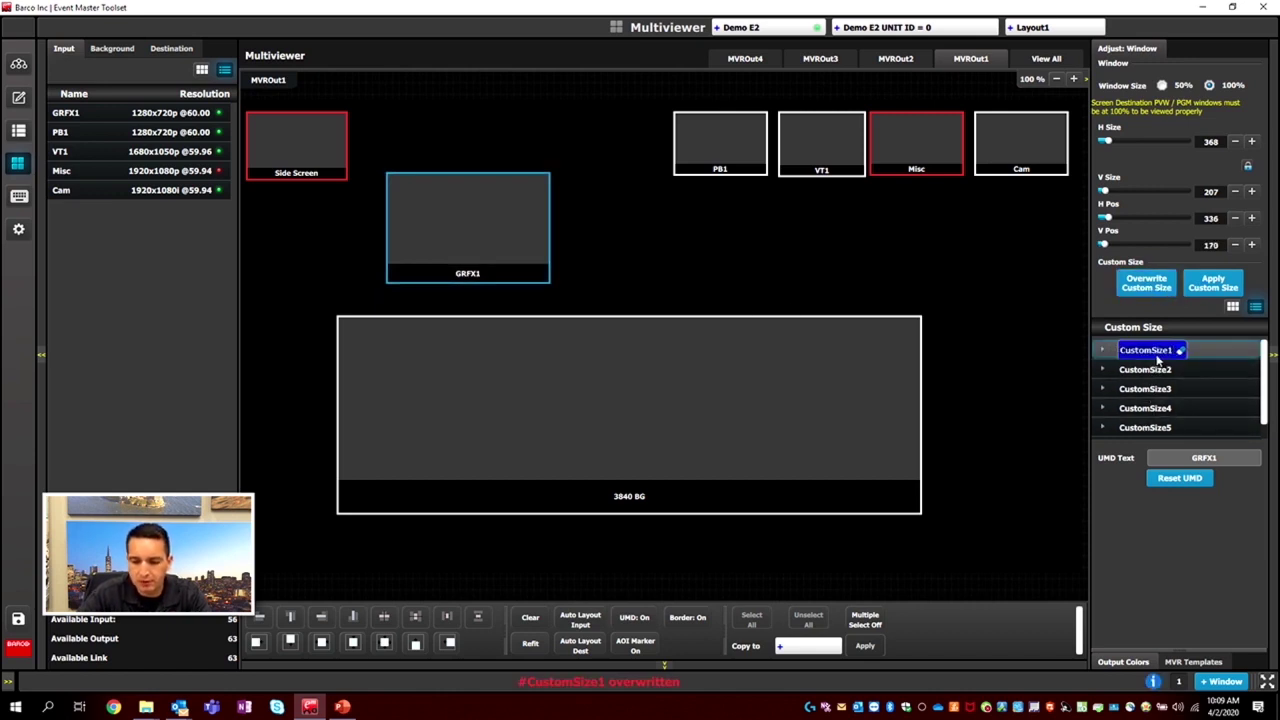
pyautogui.write('this size')
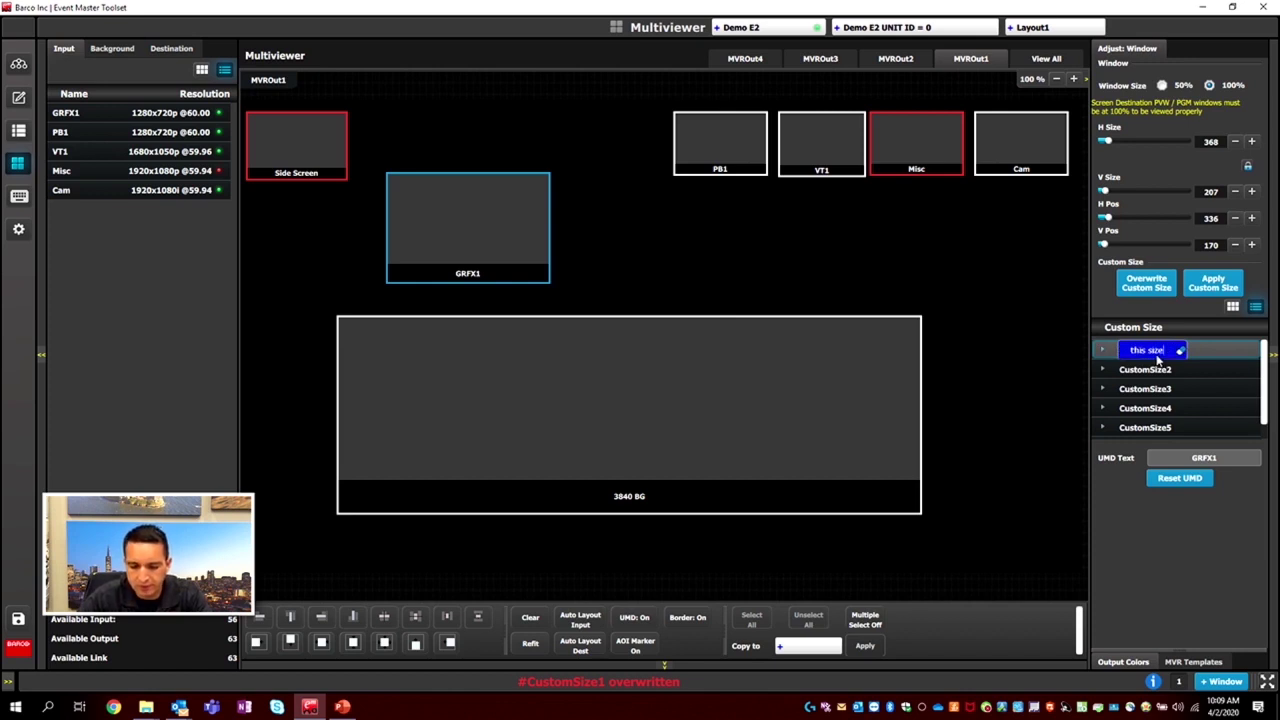
pyautogui.press('Return')
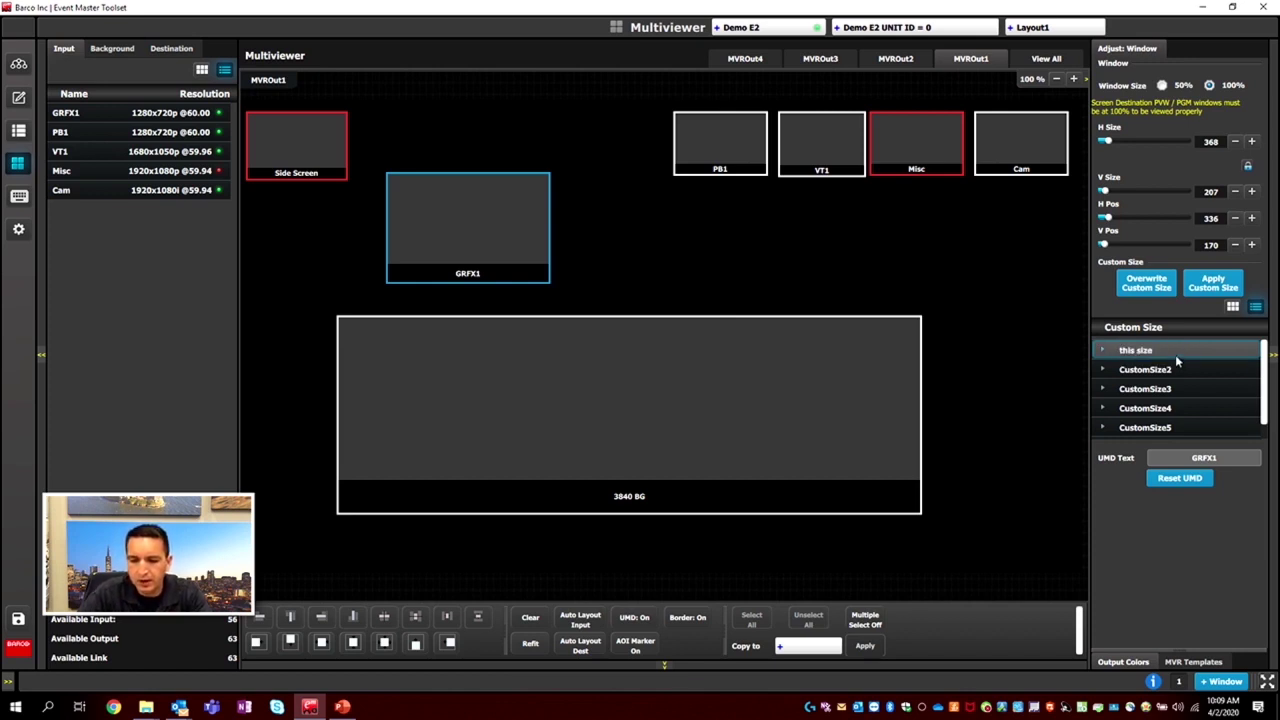
# - Apply the saved size to PB1, place it beside GRFX1, and raise both windows
pyautogui.moveTo(1175, 354); pyautogui.dragTo(700, 168)
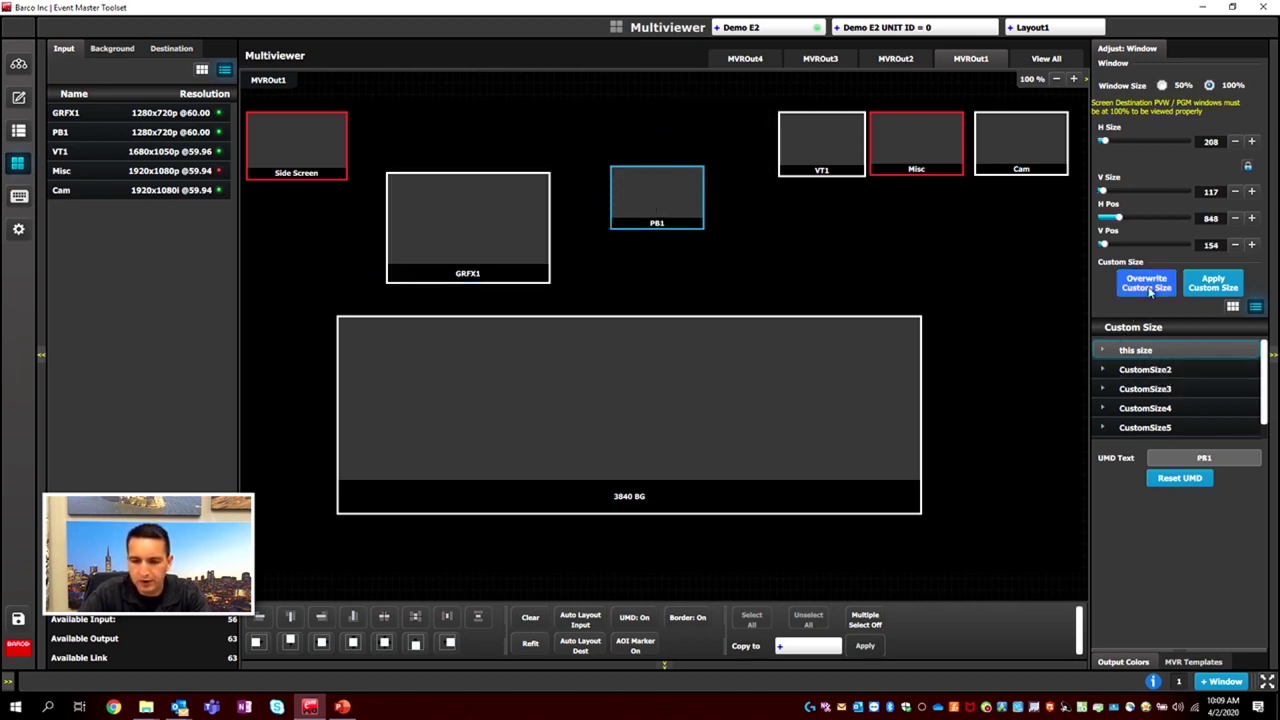
pyautogui.click(1213, 283)
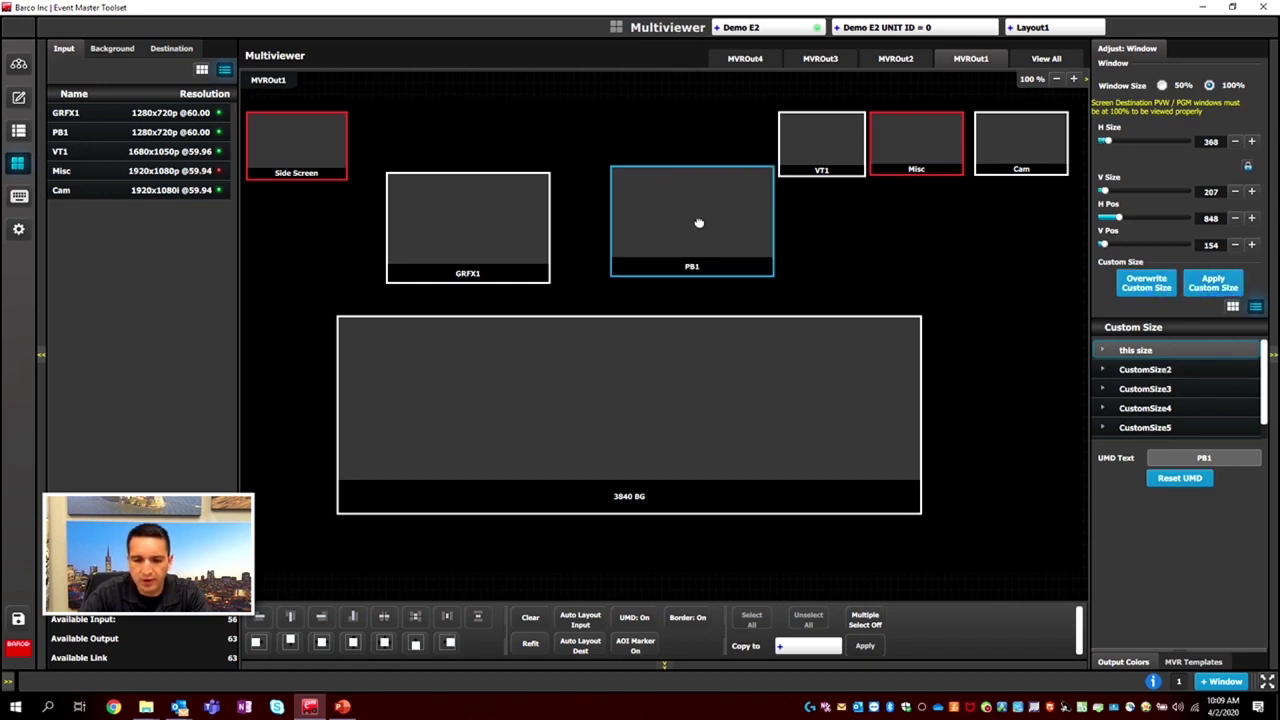
pyautogui.moveTo(699, 222); pyautogui.dragTo(631, 210)
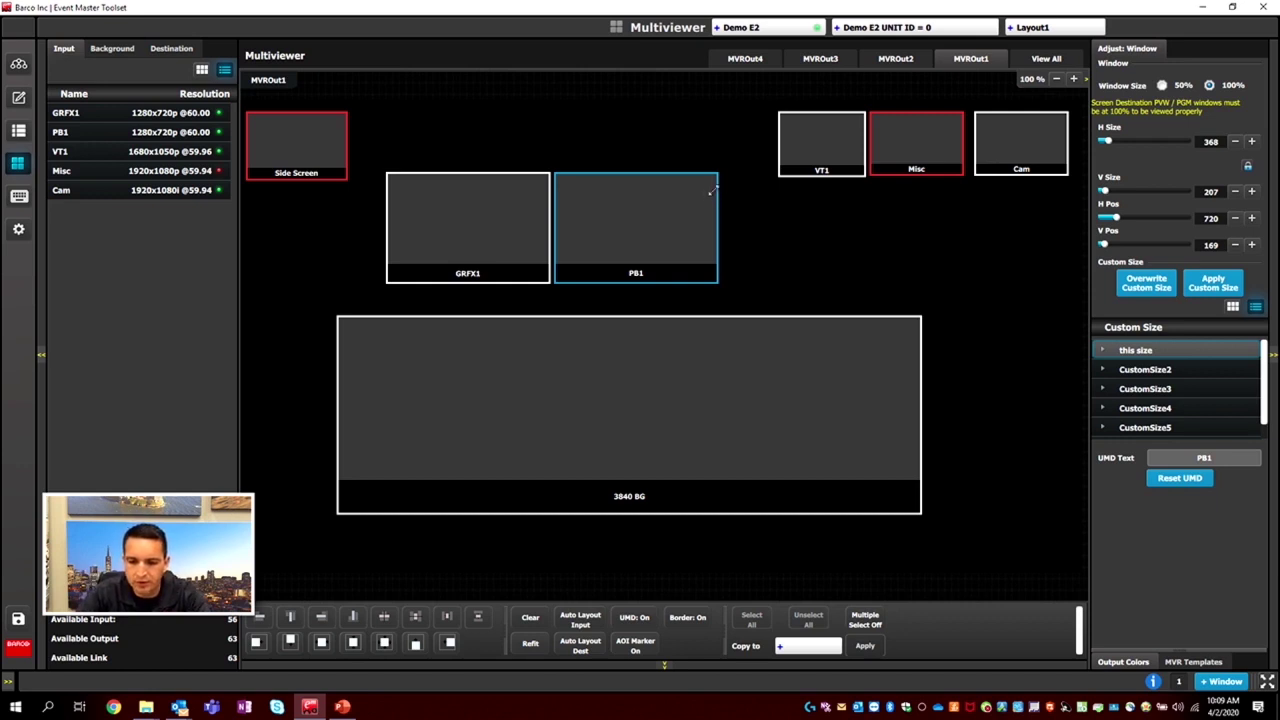
pyautogui.moveTo(711, 190); pyautogui.dragTo(726, 132)
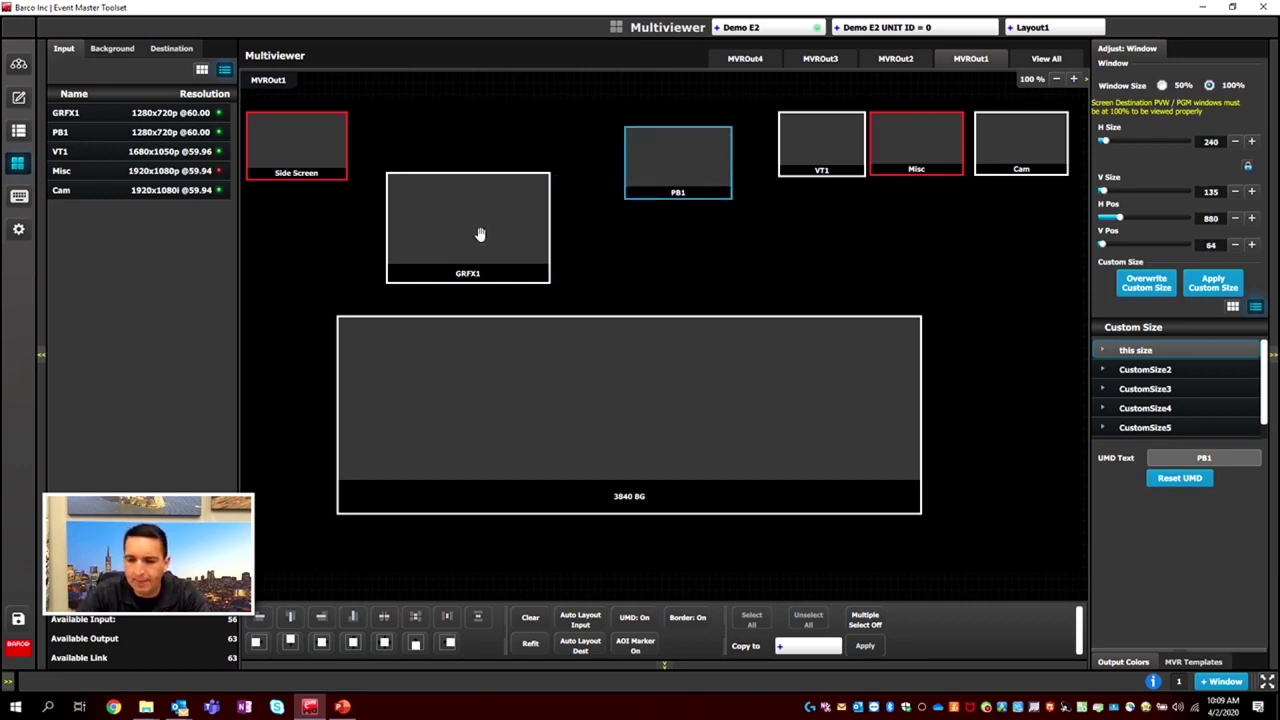
pyautogui.moveTo(480, 234); pyautogui.dragTo(480, 202)
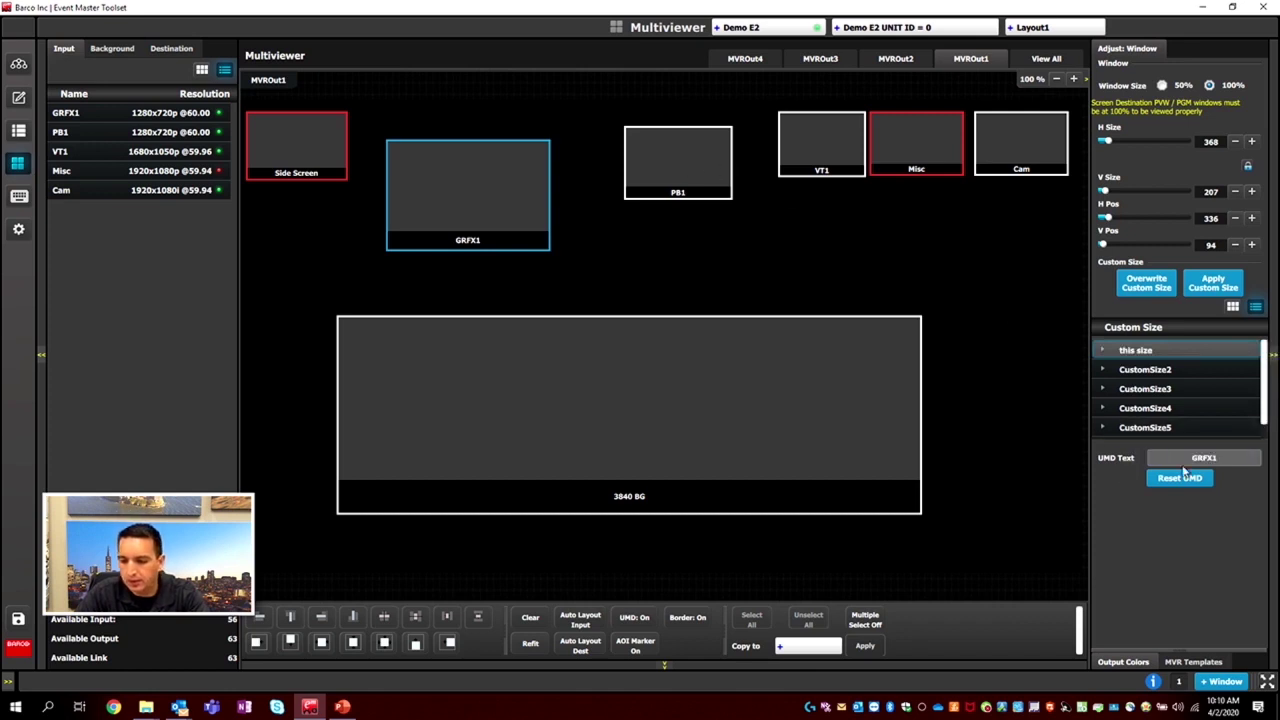
pyautogui.click(1226, 460)
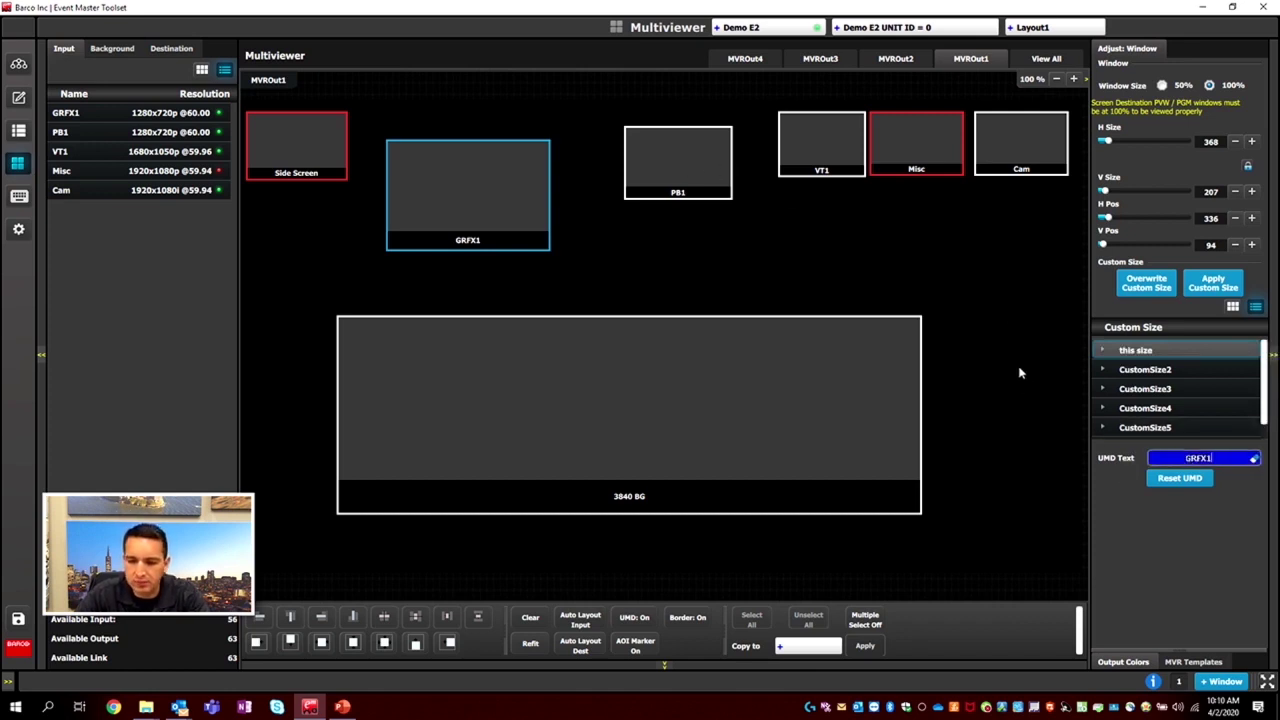
pyautogui.write('this umd')
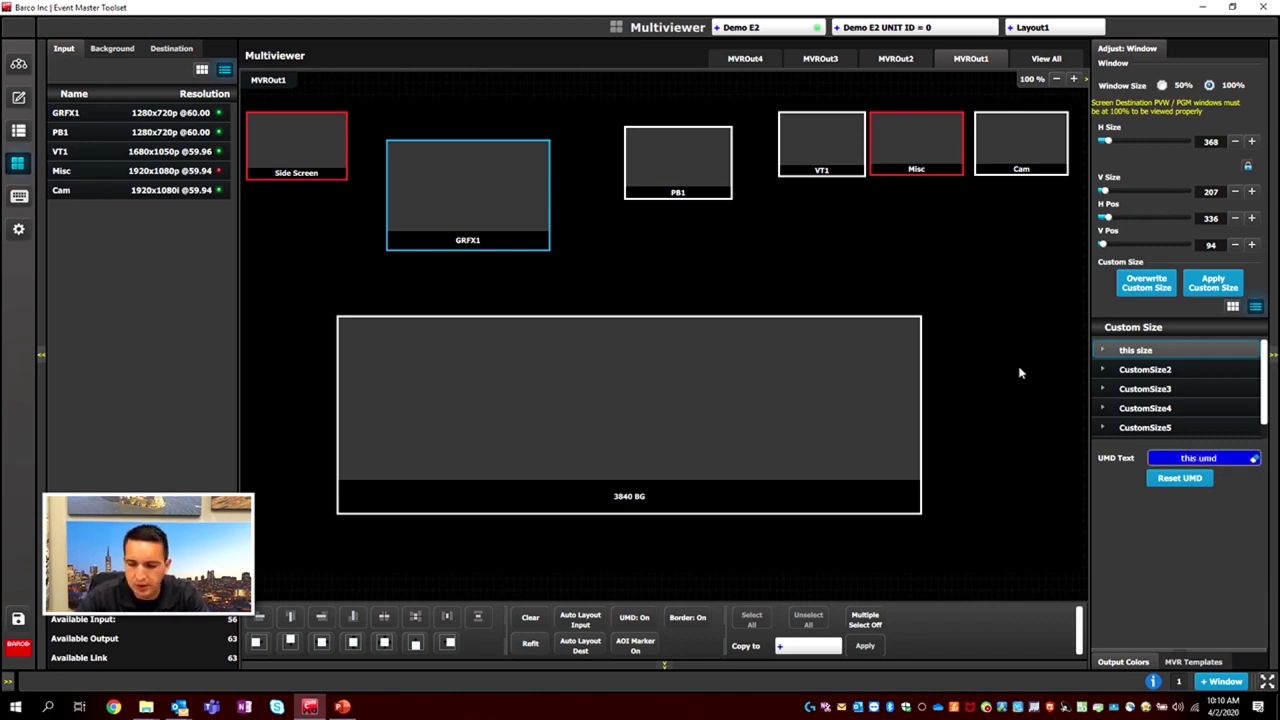
pyautogui.press('BackSpace')
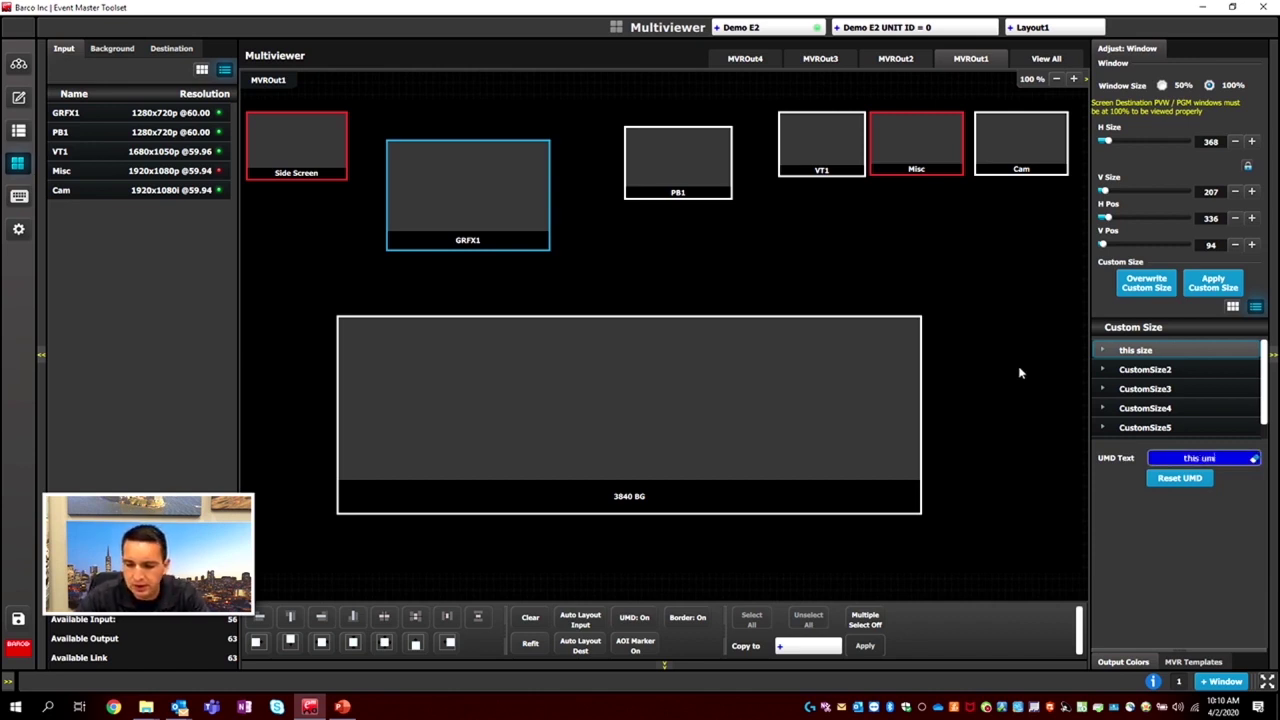
pyautogui.write('d')
pyautogui.press('Return')
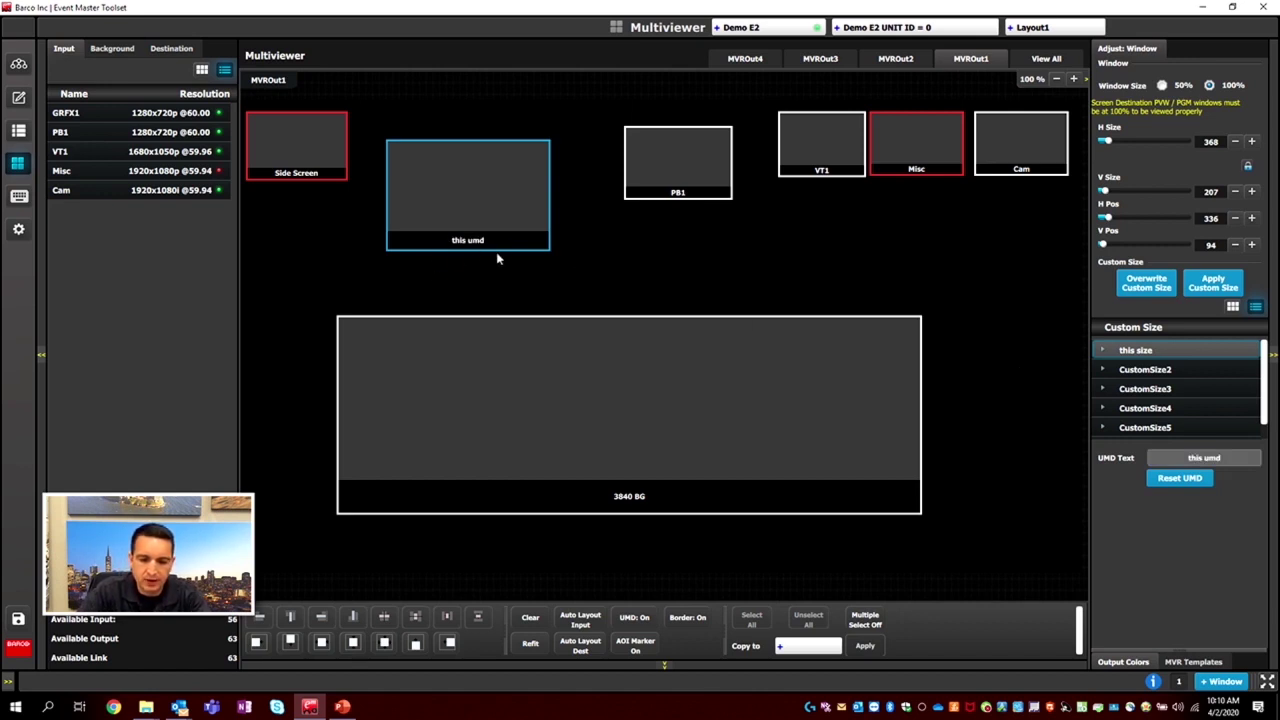
pyautogui.click(1179, 479)
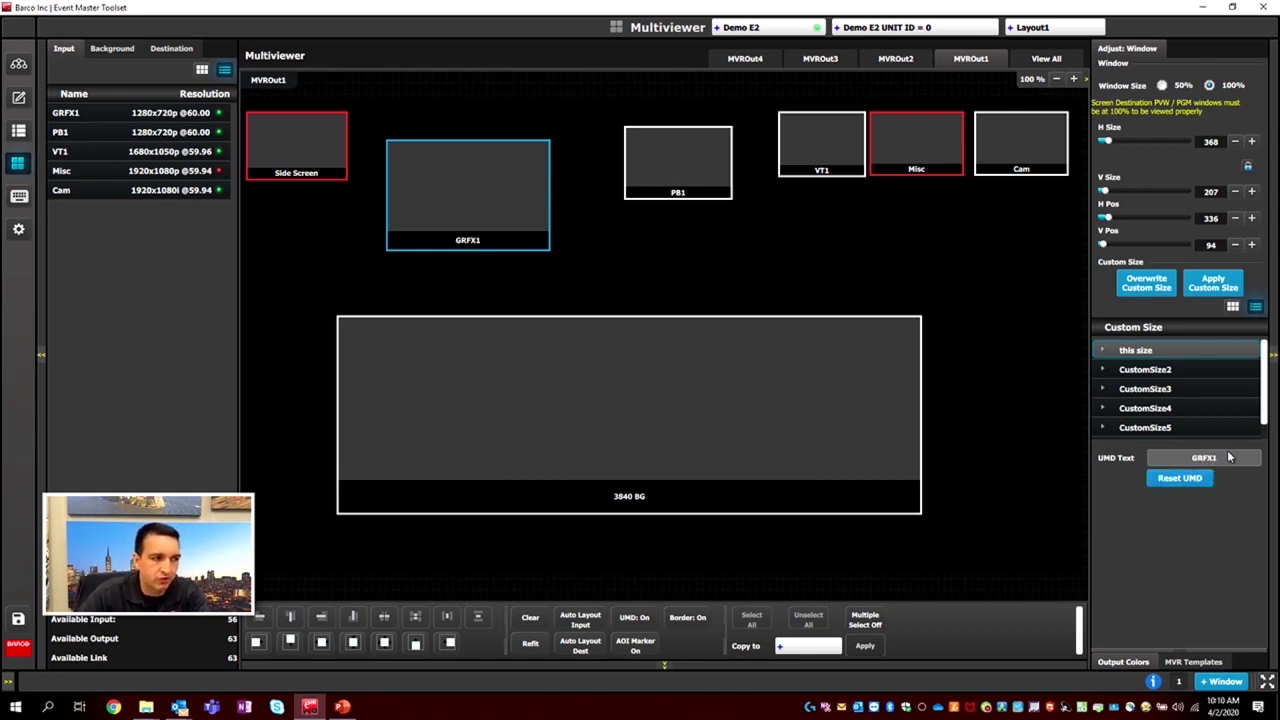
pyautogui.click(1020, 152)
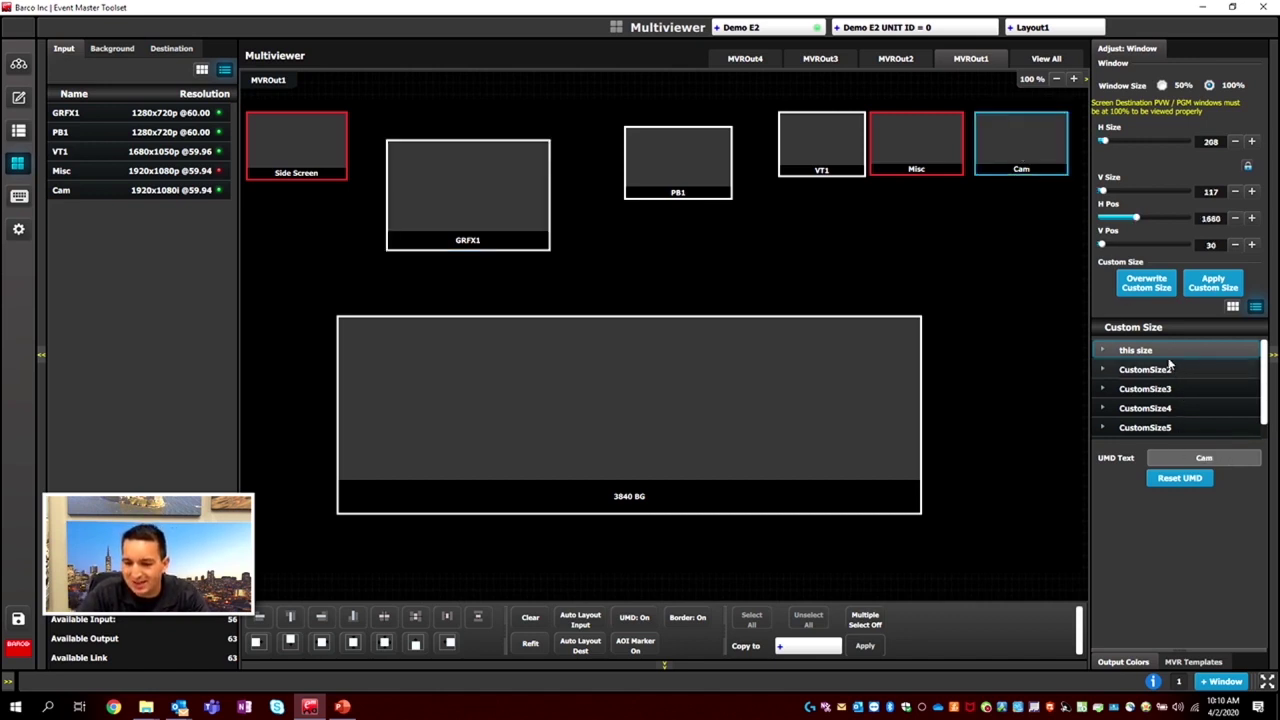
pyautogui.doubleClick(1212, 459)
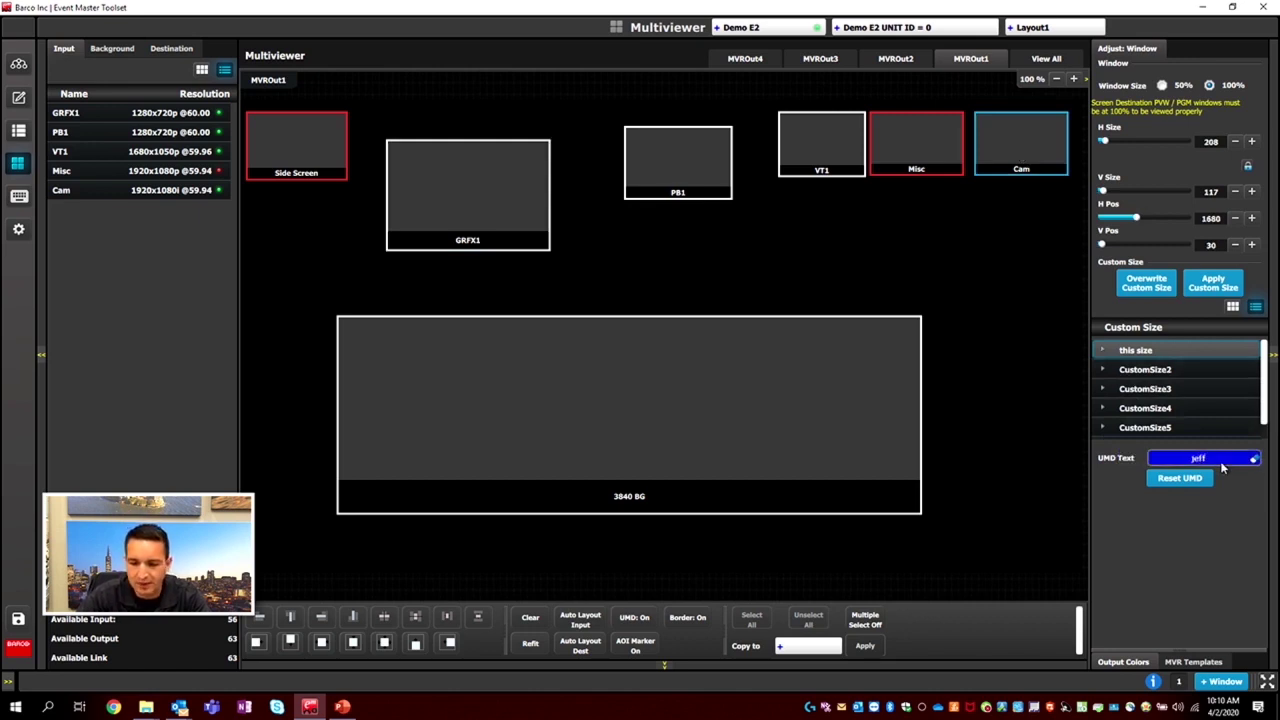
pyautogui.write("Jeff's cam")
pyautogui.press('Return')
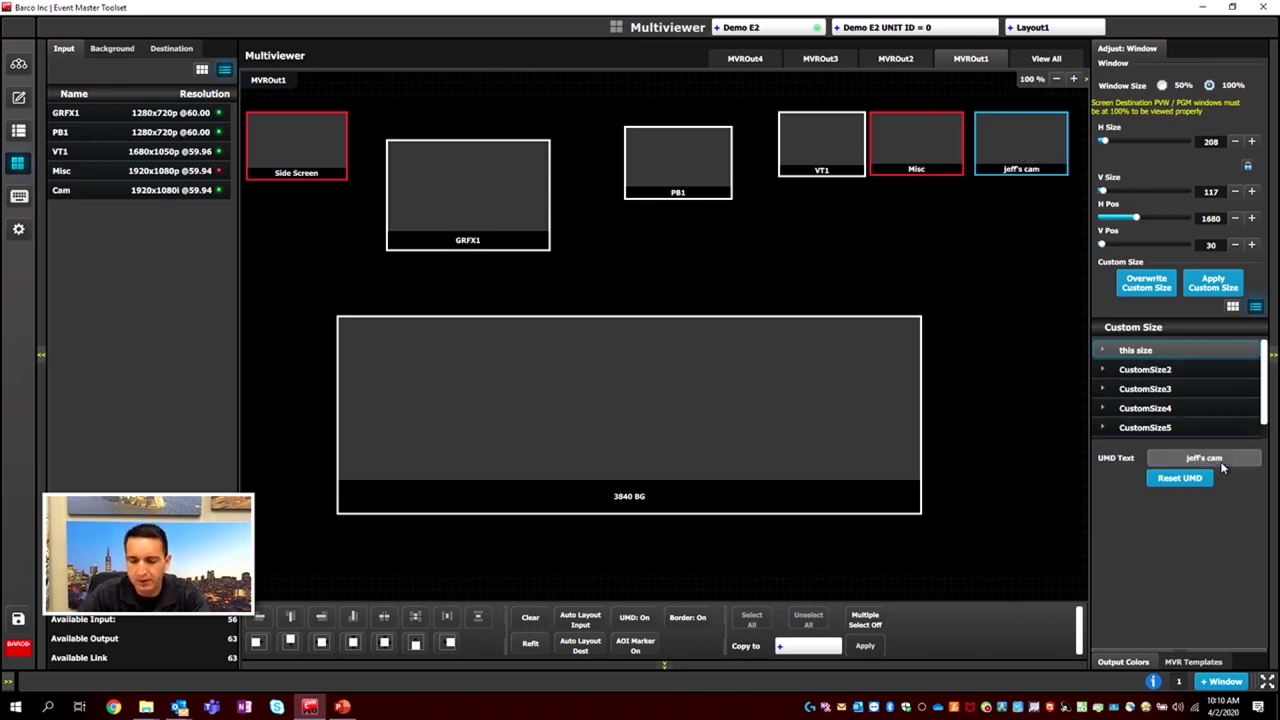
pyautogui.click(1199, 479)
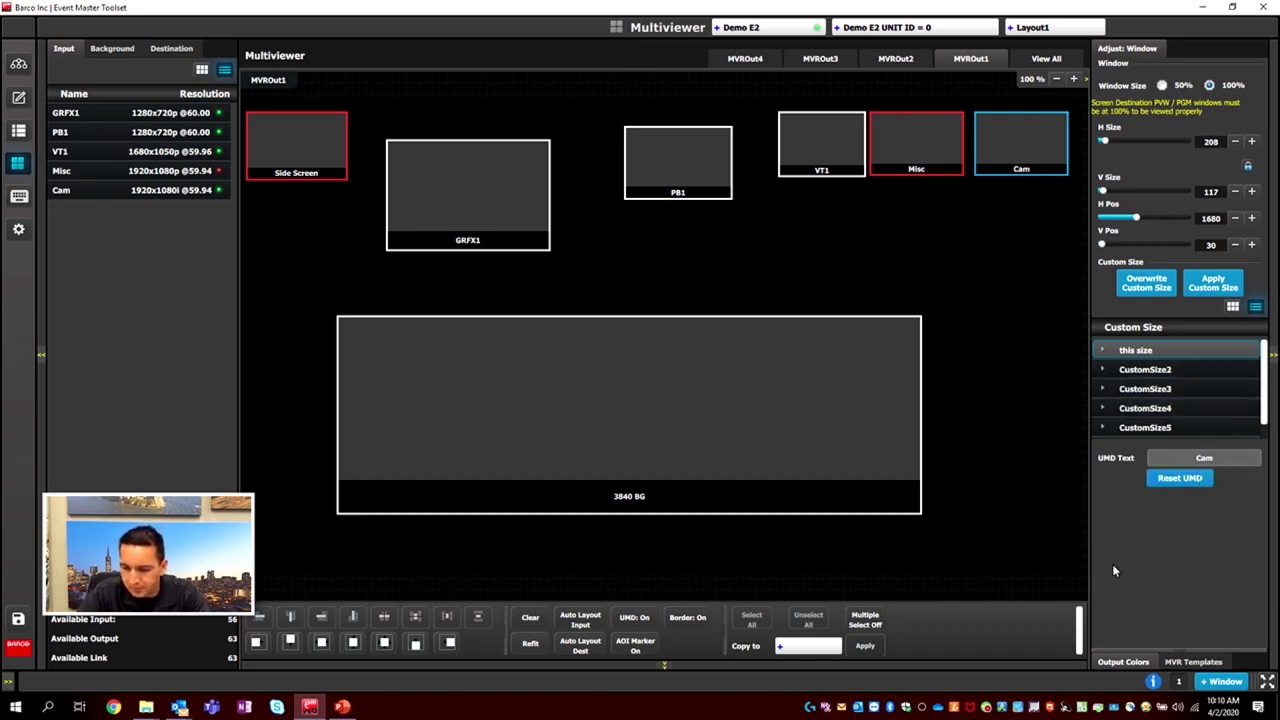
# - Set the MVROut1 window border colour, ending on pale yellow
pyautogui.click(1122, 663)
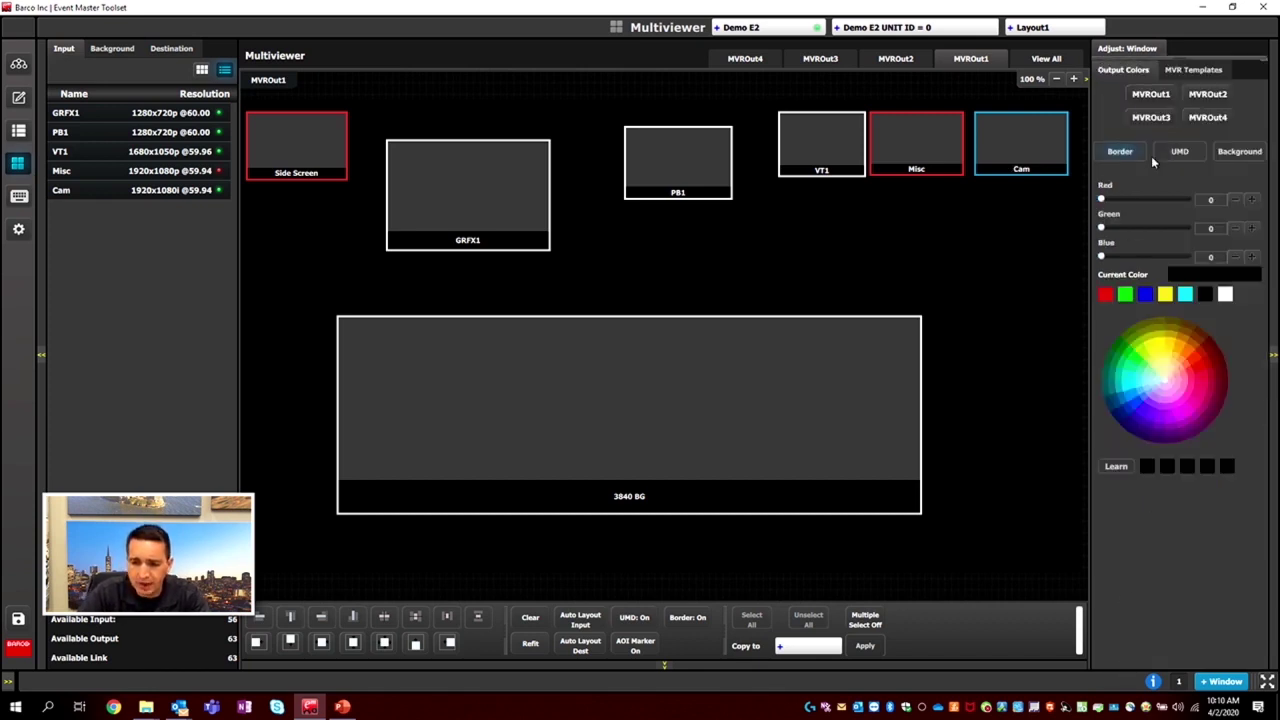
pyautogui.click(1149, 95)
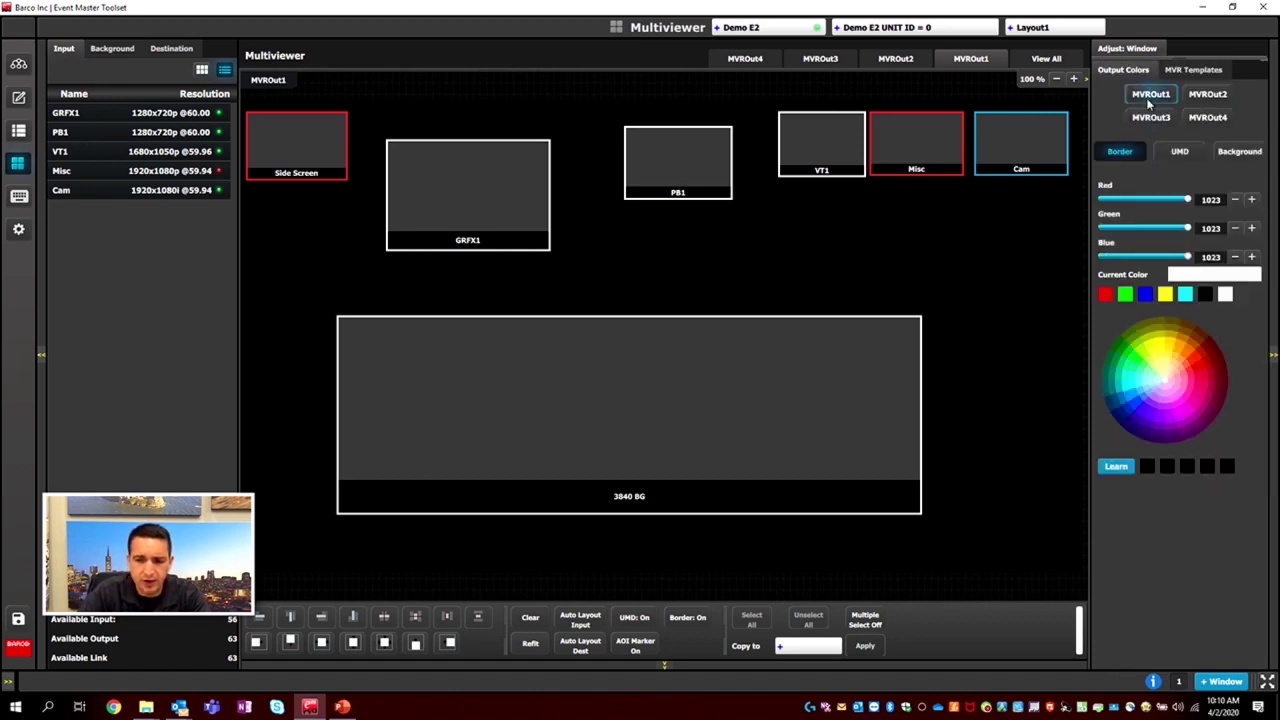
pyautogui.click(1180, 343)
pyautogui.click(1197, 430)
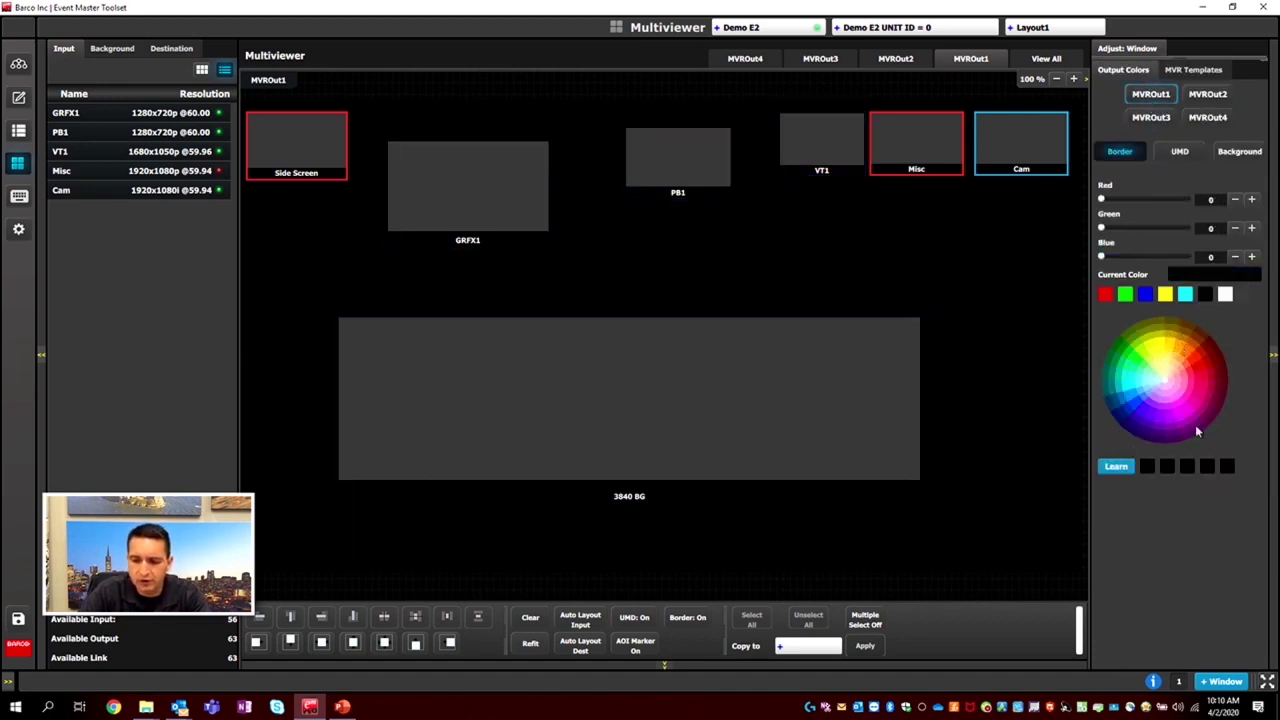
pyautogui.moveTo(1195, 424); pyautogui.dragTo(1173, 350)
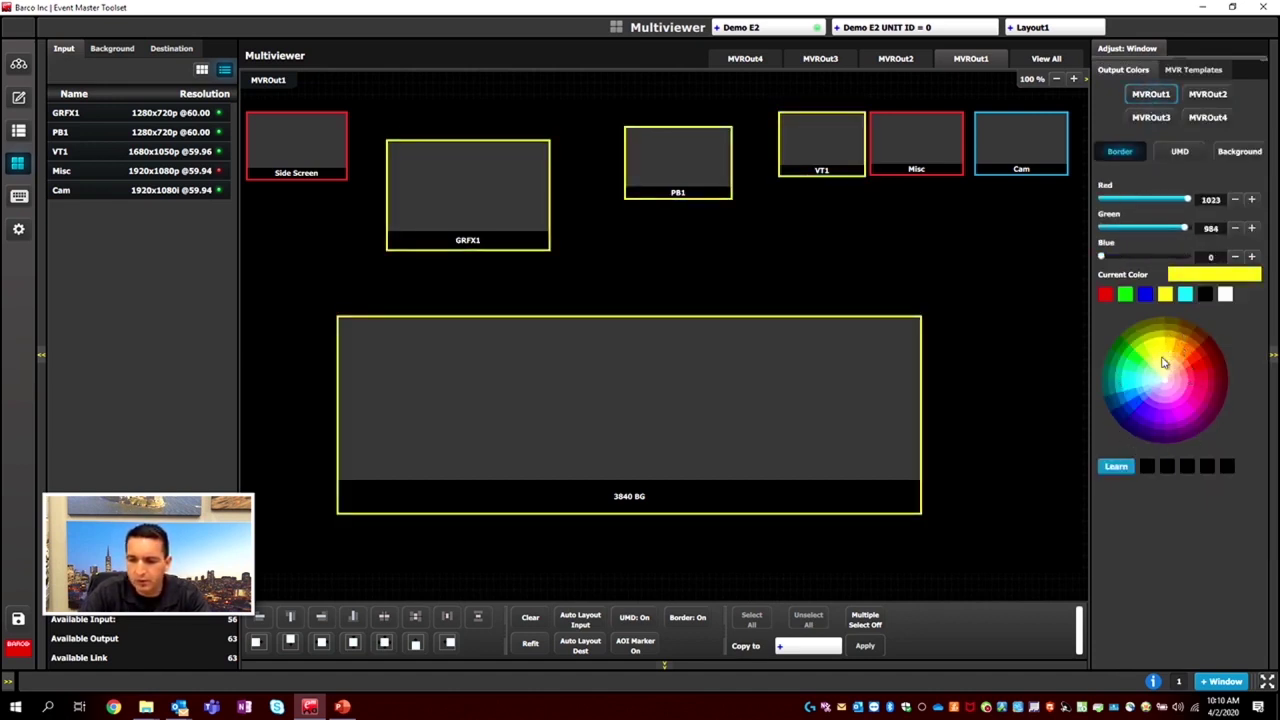
# - Try cyan, magenta, yellow and purple for the UMD labels, settling on teal green
pyautogui.click(1176, 151)
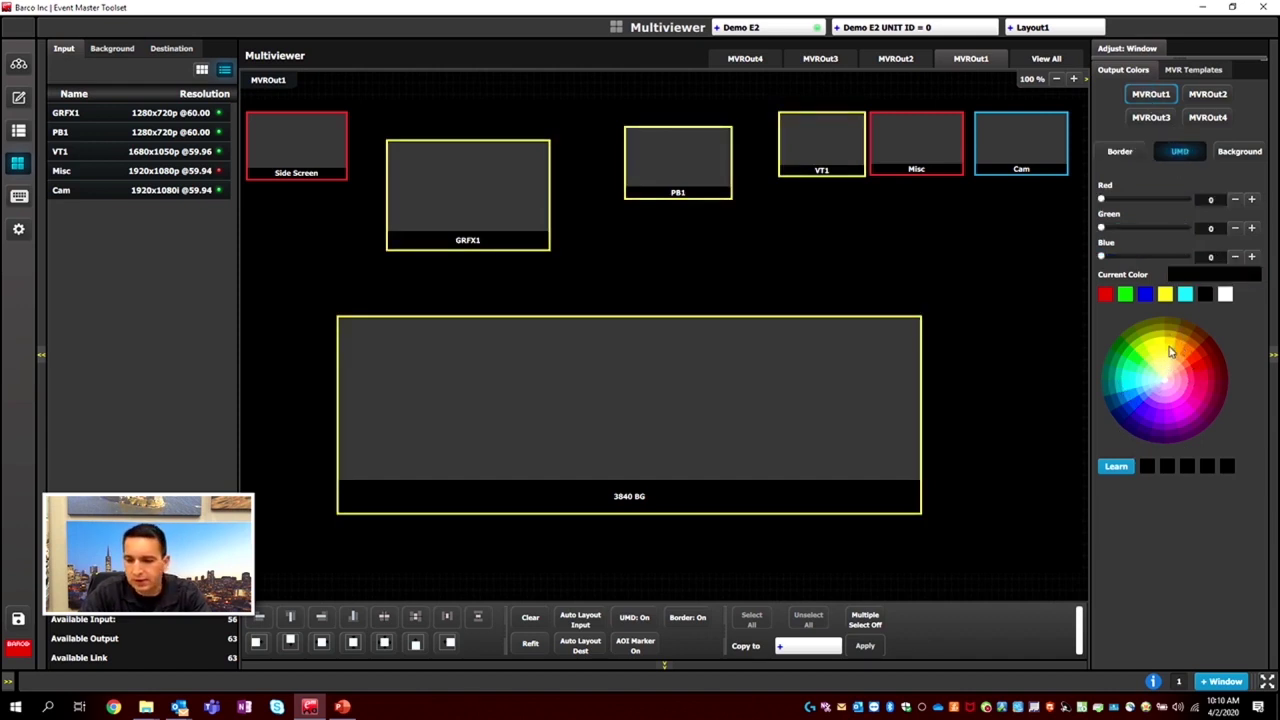
pyautogui.click(1128, 403)
pyautogui.moveTo(1128, 403); pyautogui.dragTo(1178, 409)
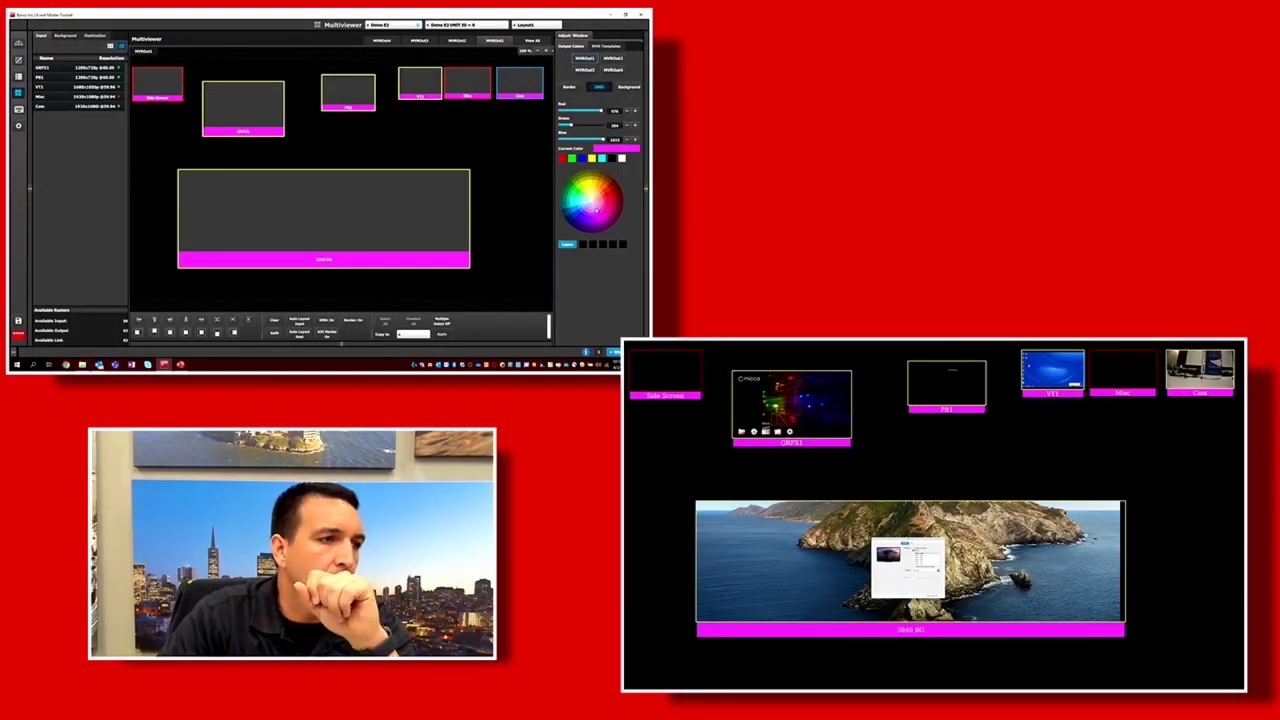
pyautogui.click(588, 193)
pyautogui.click(599, 220)
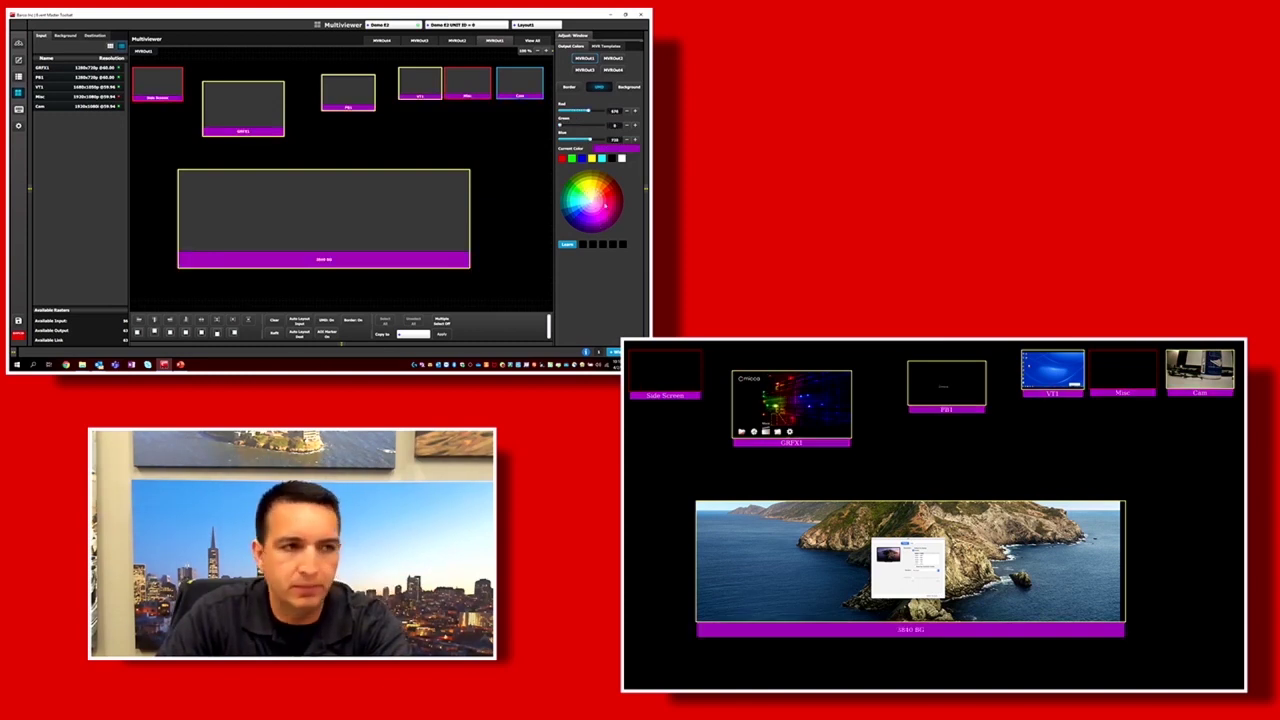
pyautogui.moveTo(603, 204); pyautogui.dragTo(621, 172)
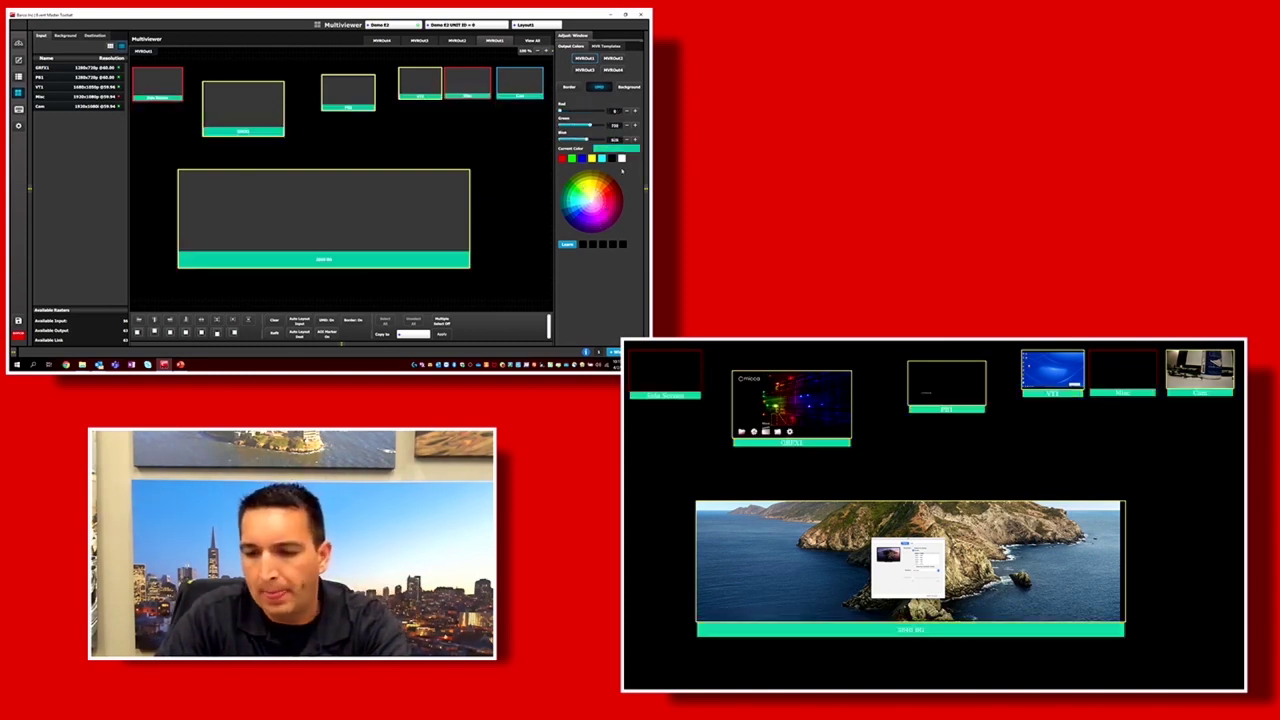
# - Try red, blue, green and white backgrounds, keep black, and nudge 3840 BG right
pyautogui.click(629, 88)
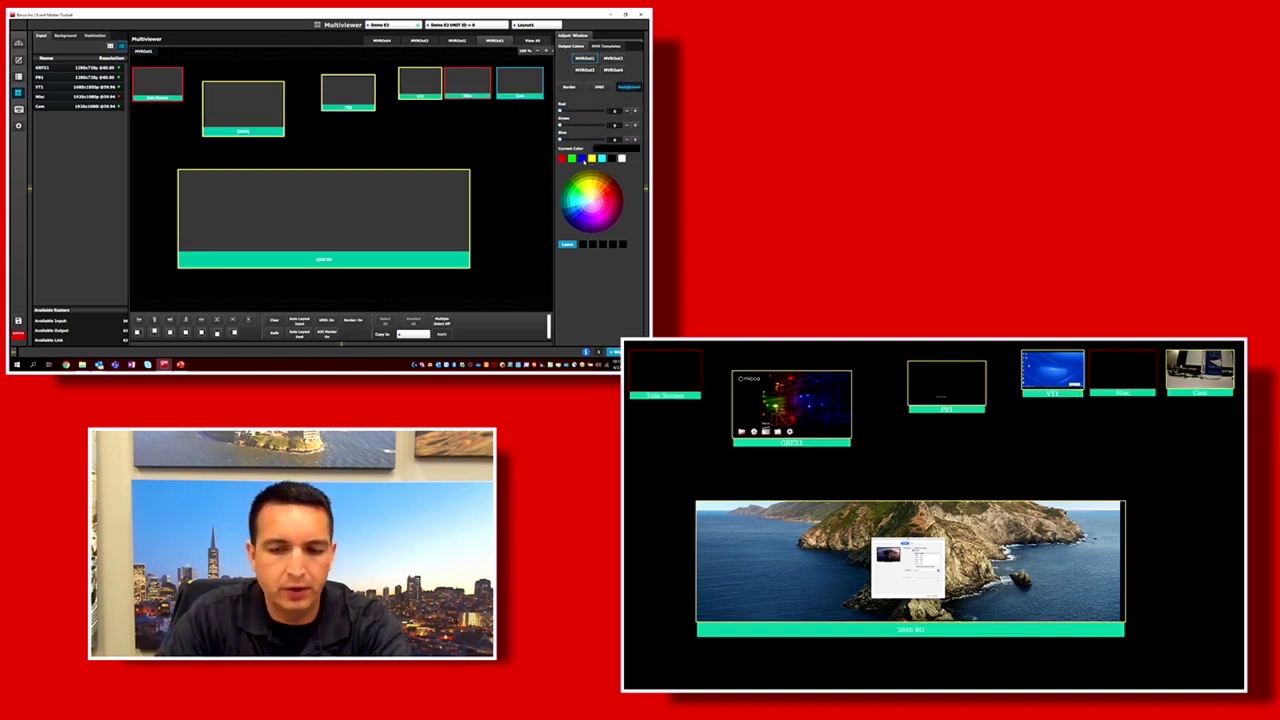
pyautogui.click(564, 158)
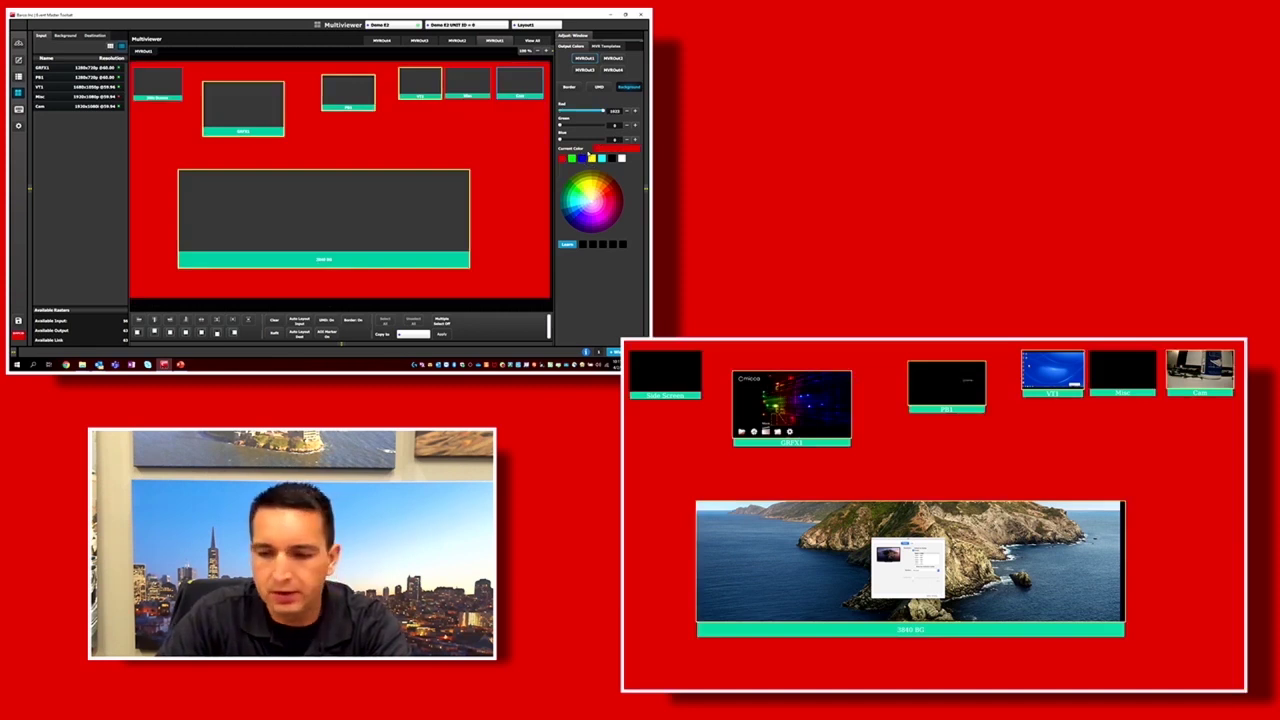
pyautogui.click(582, 159)
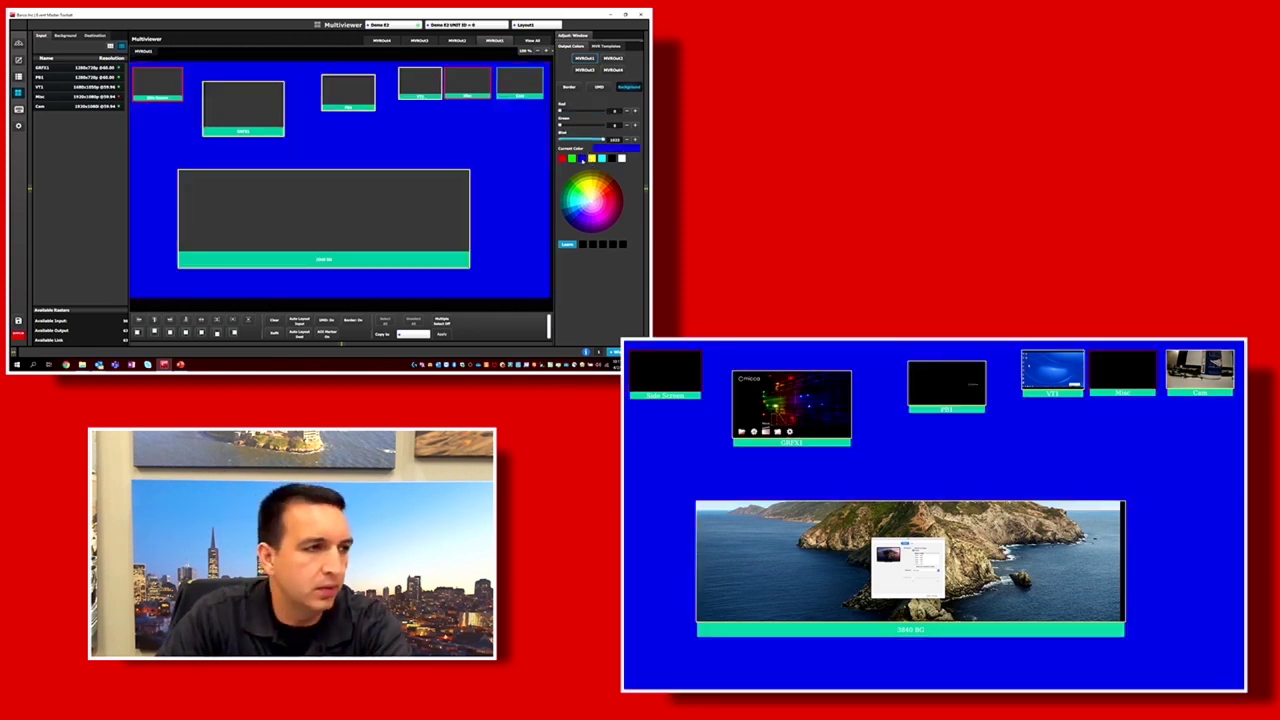
pyautogui.click(571, 158)
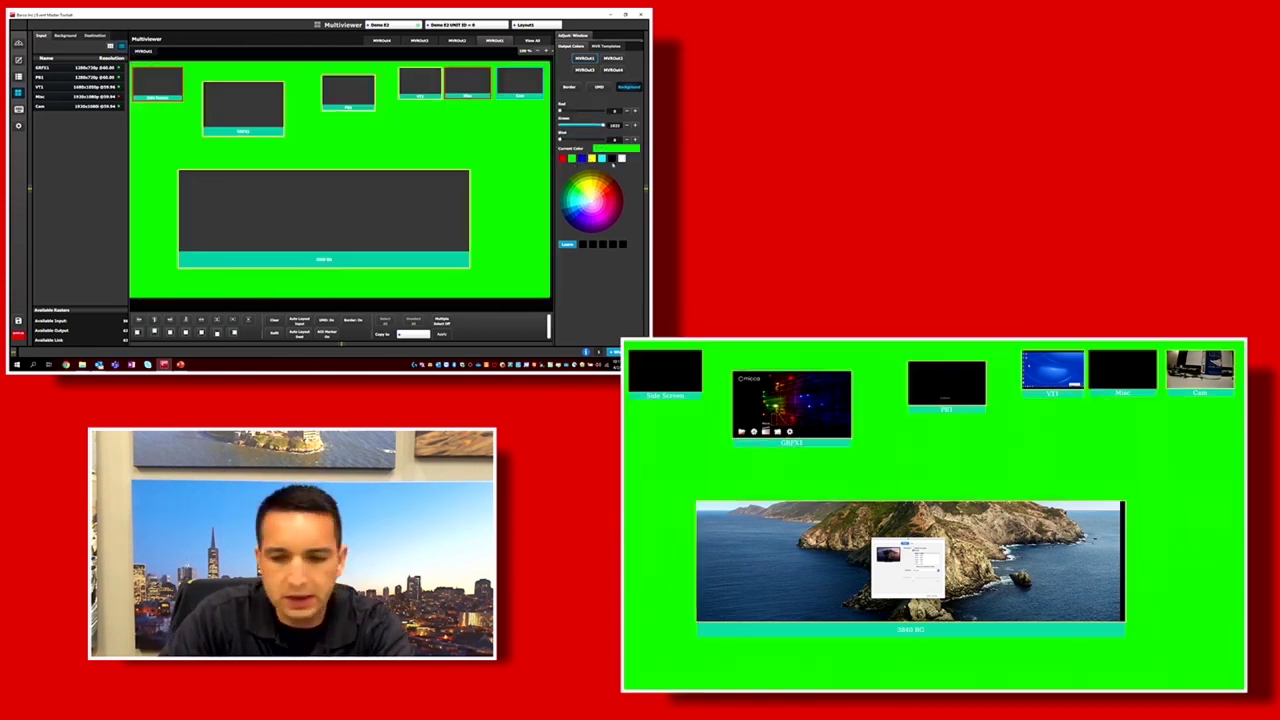
pyautogui.click(621, 158)
pyautogui.click(611, 158)
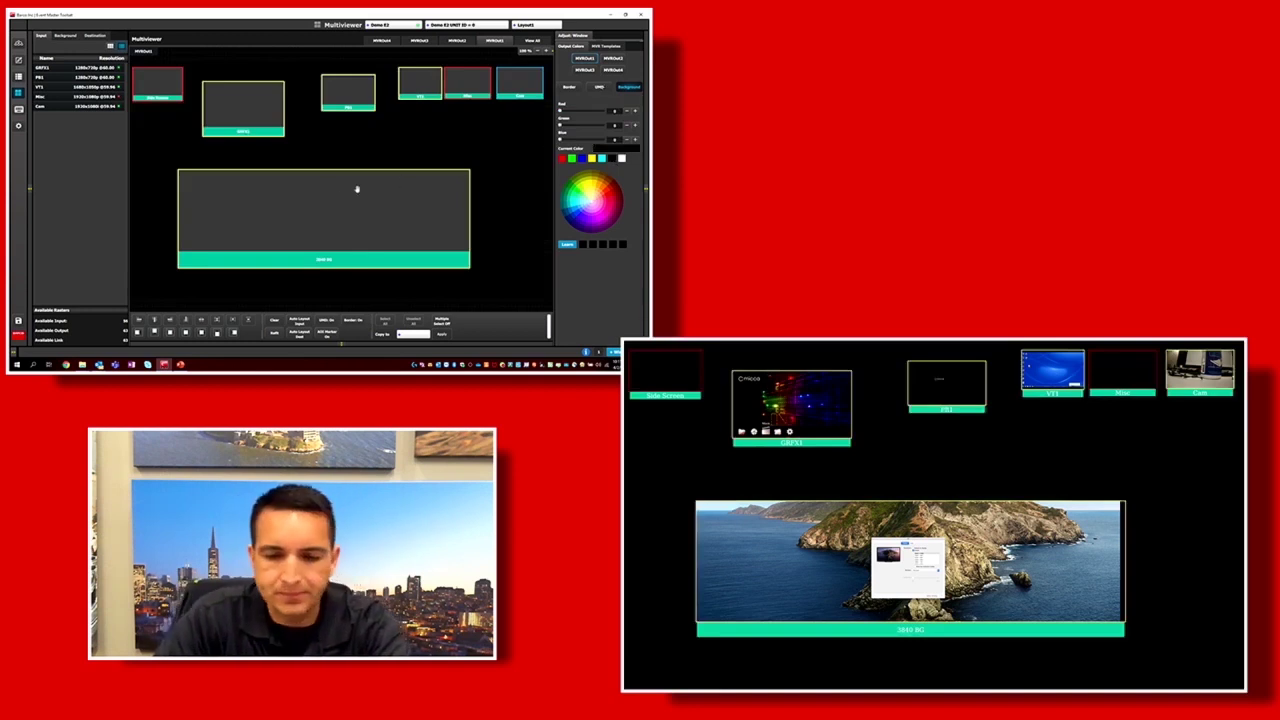
pyautogui.click(335, 220)
pyautogui.moveTo(335, 220); pyautogui.dragTo(357, 213)
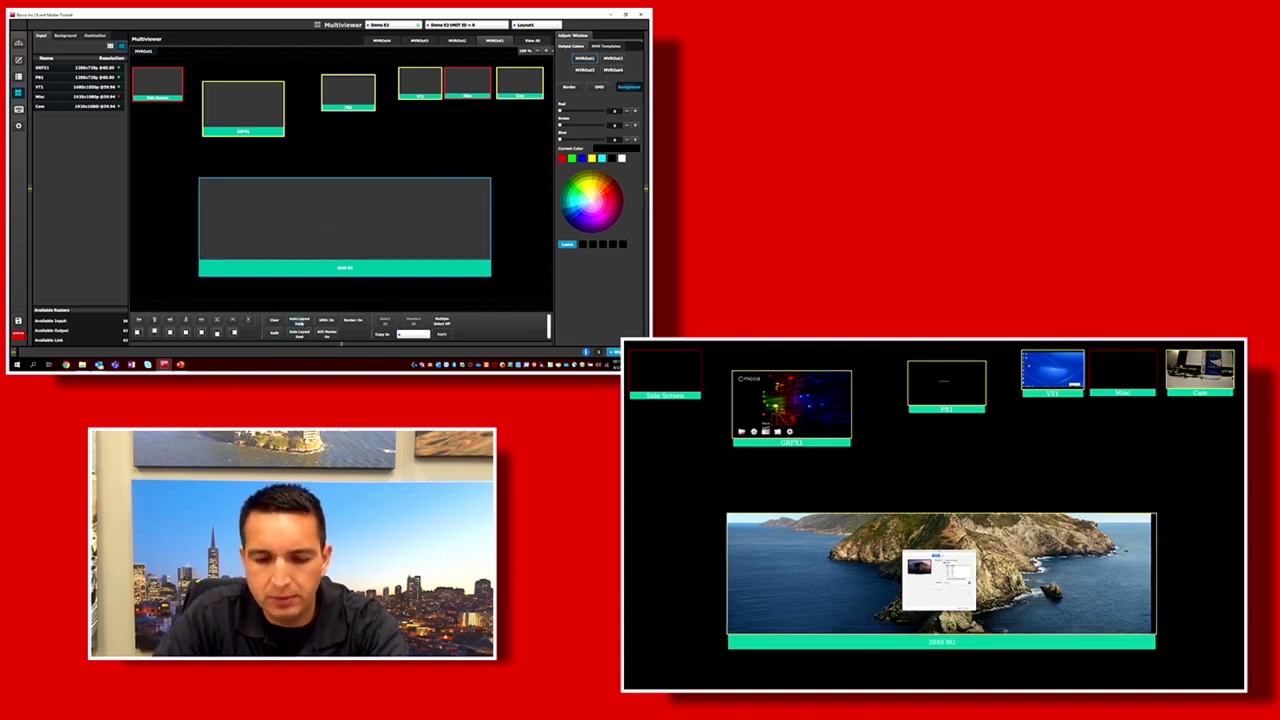
# - Auto-lay out the inputs, then add Wide Screen PGM and PVW windows sized together
pyautogui.click(299, 322)
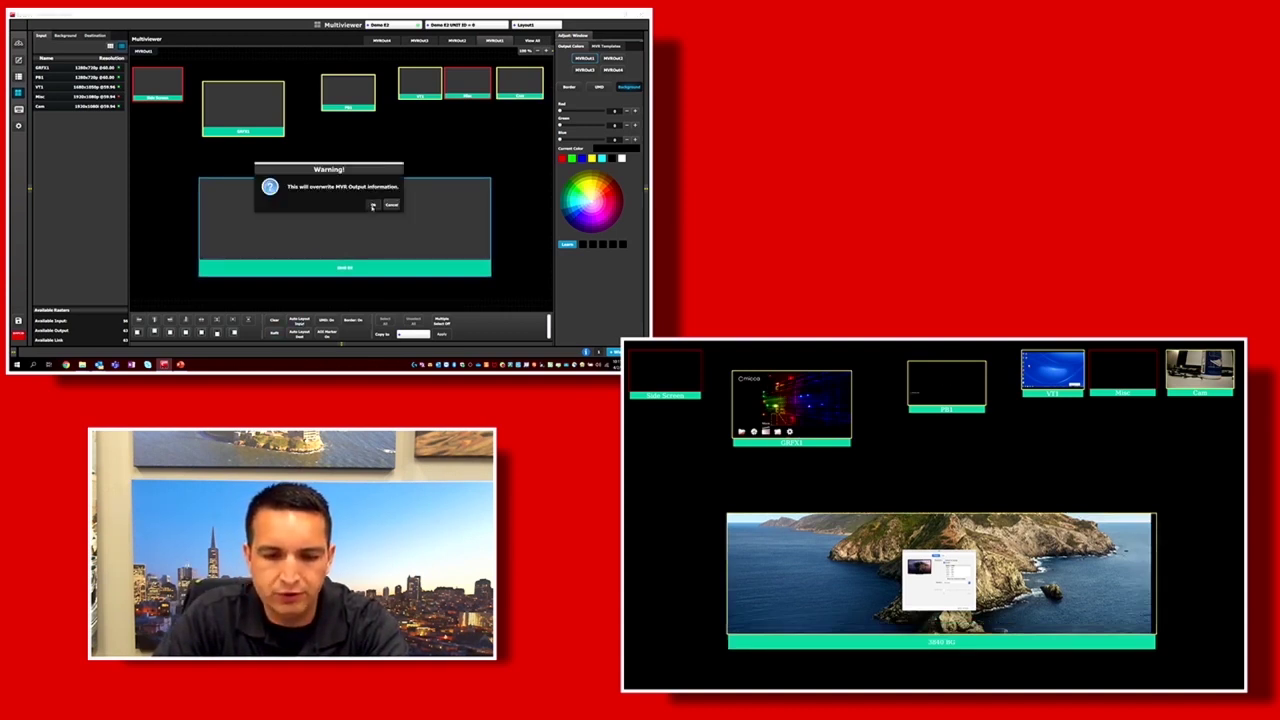
pyautogui.click(373, 205)
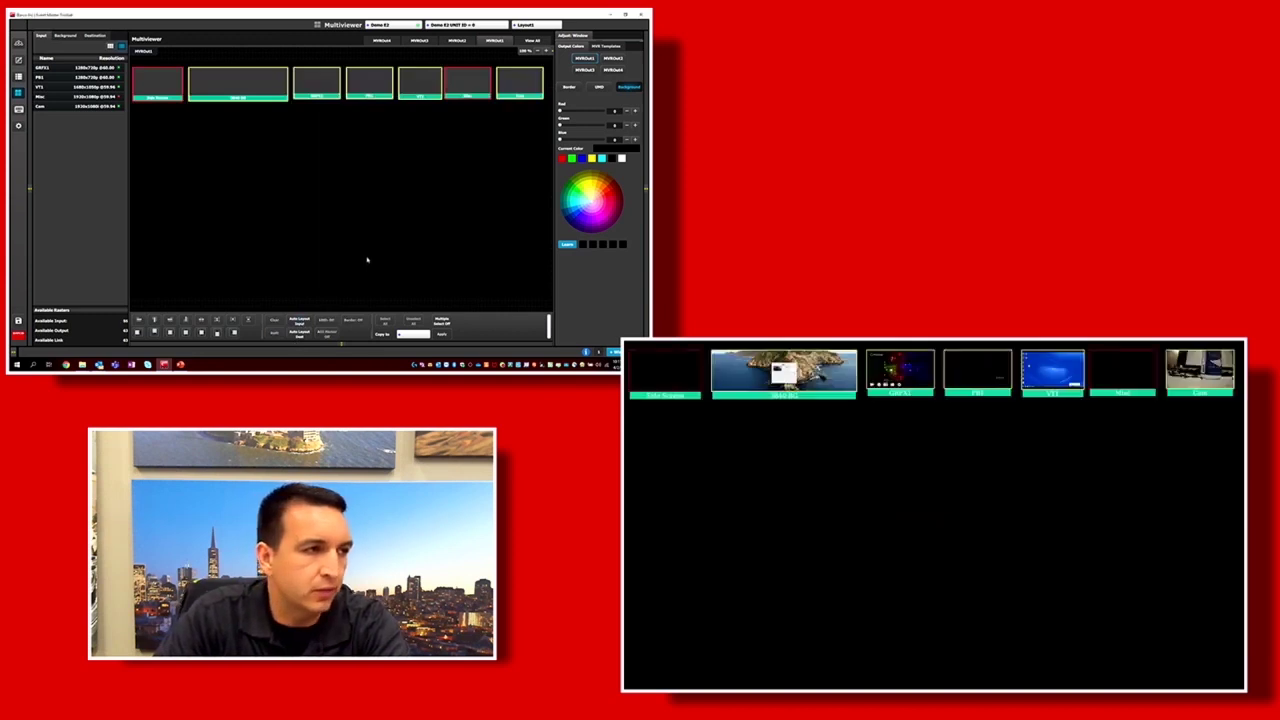
pyautogui.click(67, 36)
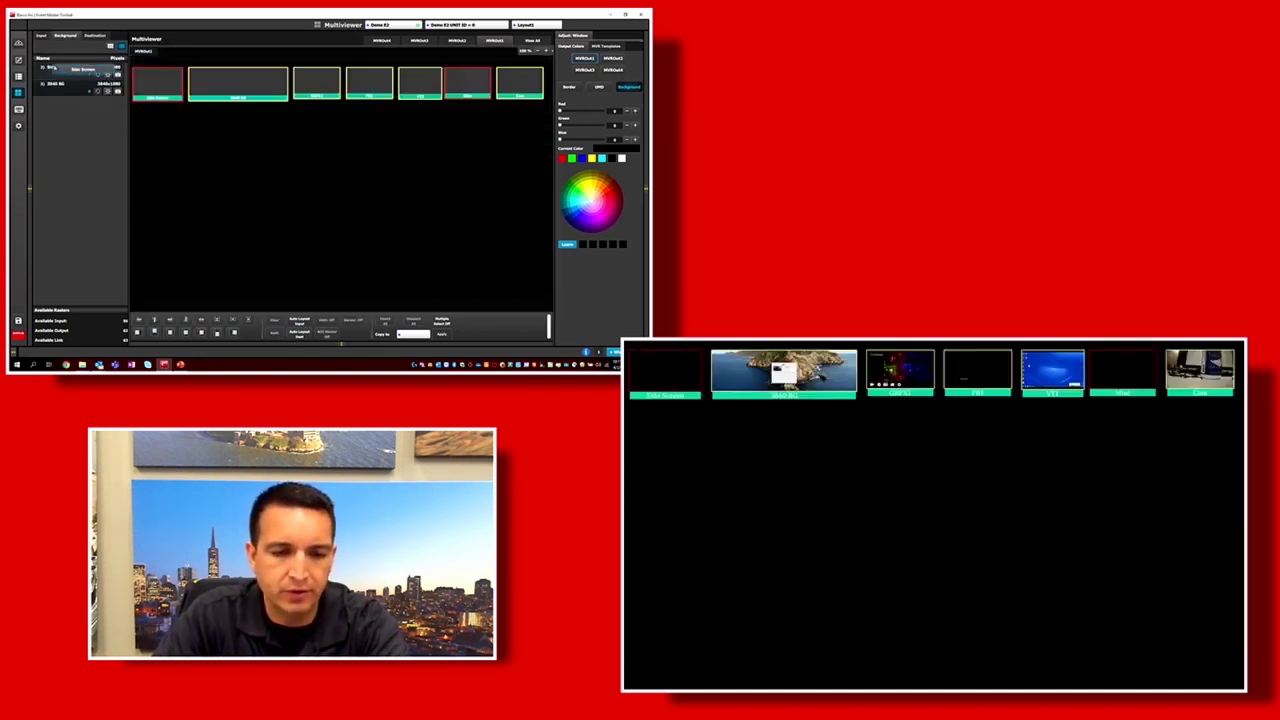
pyautogui.click(95, 36)
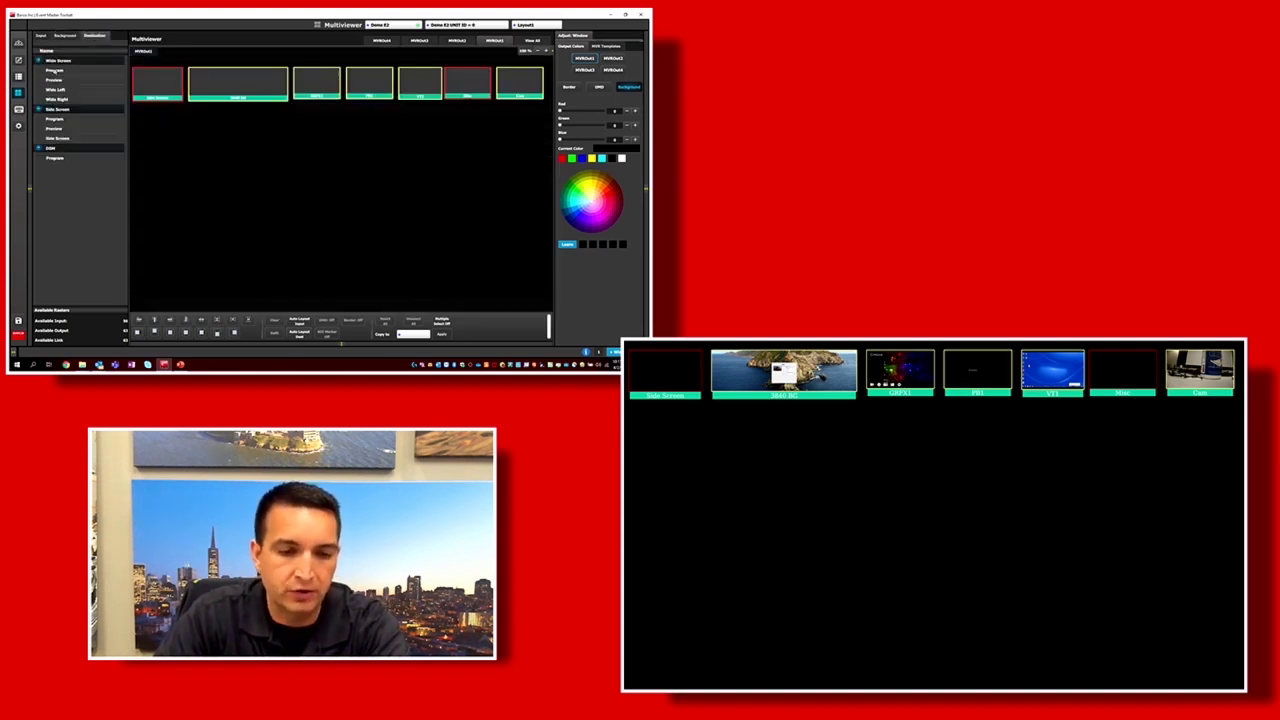
pyautogui.moveTo(54, 70); pyautogui.dragTo(150, 129)
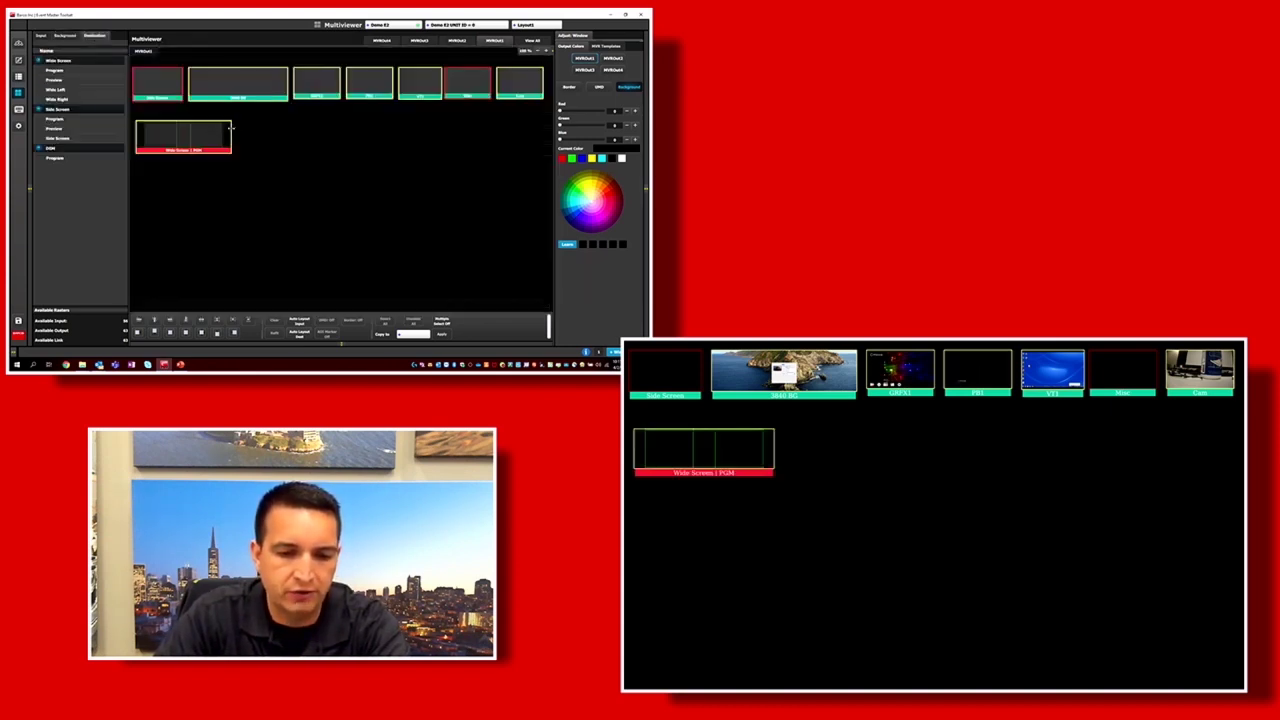
pyautogui.moveTo(232, 128); pyautogui.dragTo(284, 170)
pyautogui.moveTo(69, 87); pyautogui.dragTo(154, 194)
pyautogui.moveTo(291, 190); pyautogui.dragTo(208, 191)
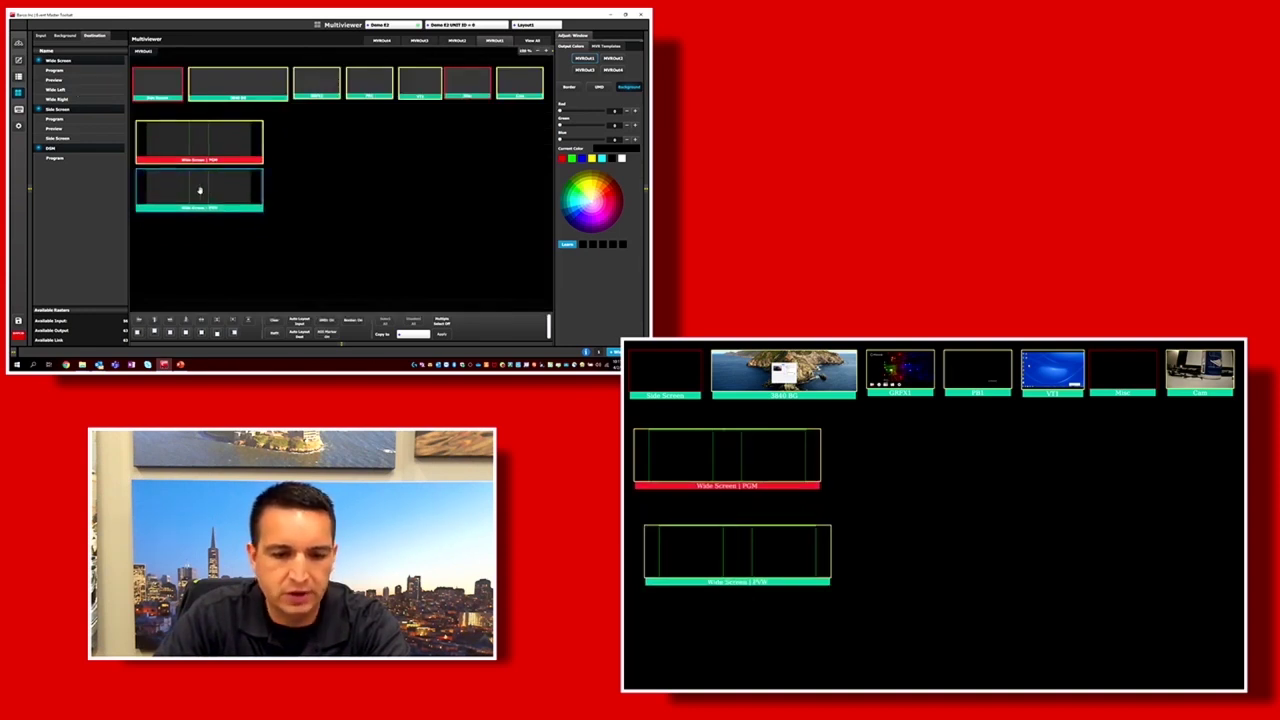
# - Add Side Screen PGM and DSM Program windows and arrange them beside Wide Screen
pyautogui.moveTo(54, 118); pyautogui.dragTo(310, 190)
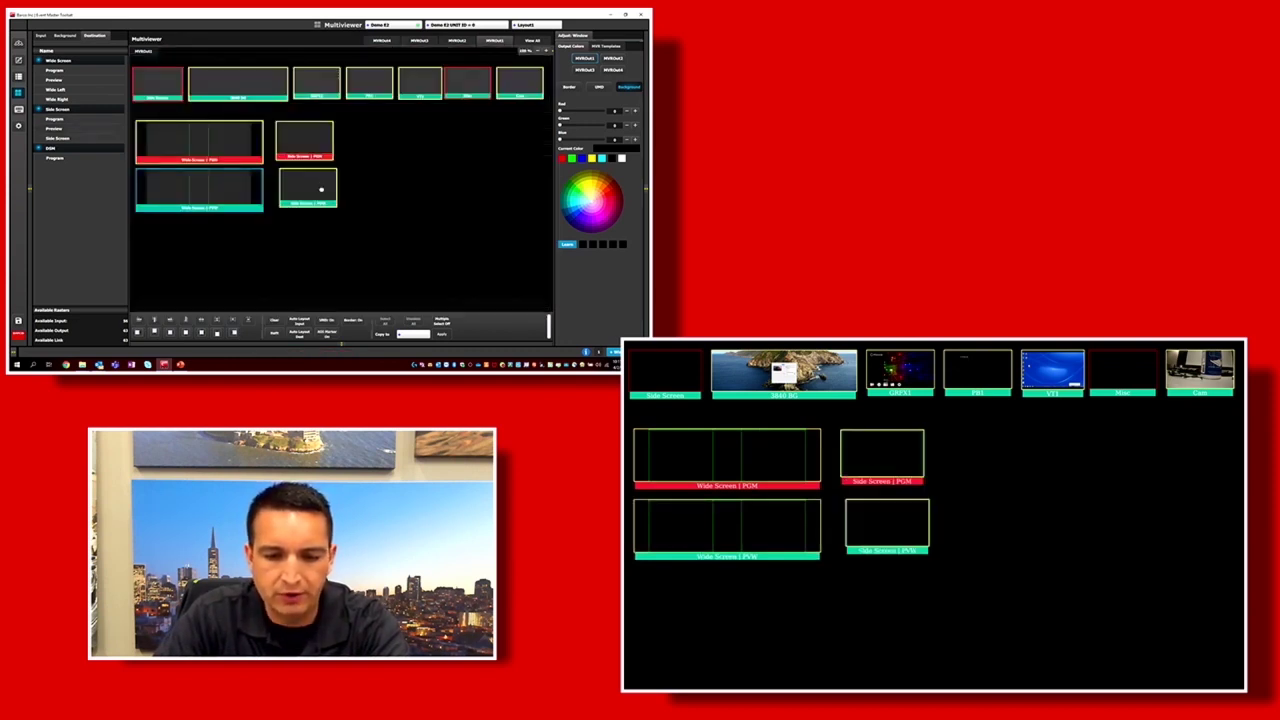
pyautogui.moveTo(60, 163); pyautogui.dragTo(437, 172)
pyautogui.moveTo(304, 185); pyautogui.dragTo(362, 205)
pyautogui.moveTo(304, 140); pyautogui.dragTo(353, 152)
pyautogui.moveTo(205, 157); pyautogui.dragTo(233, 199)
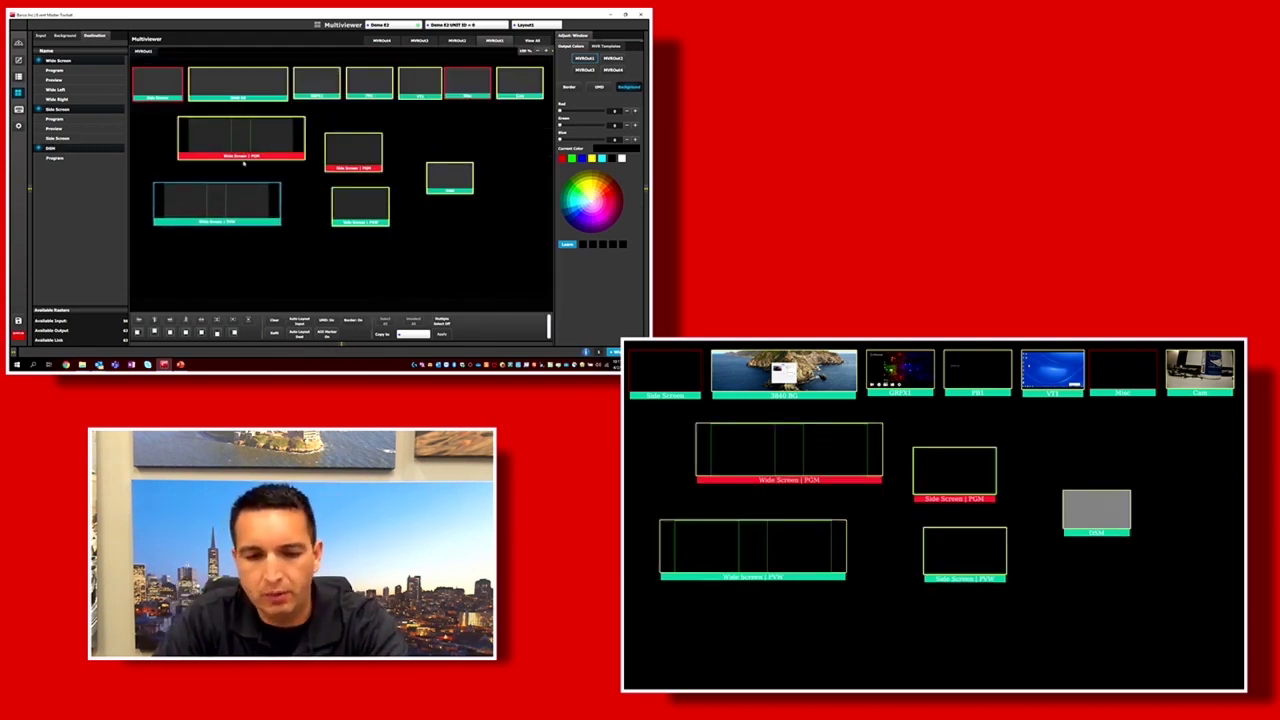
pyautogui.moveTo(253, 138); pyautogui.dragTo(230, 153)
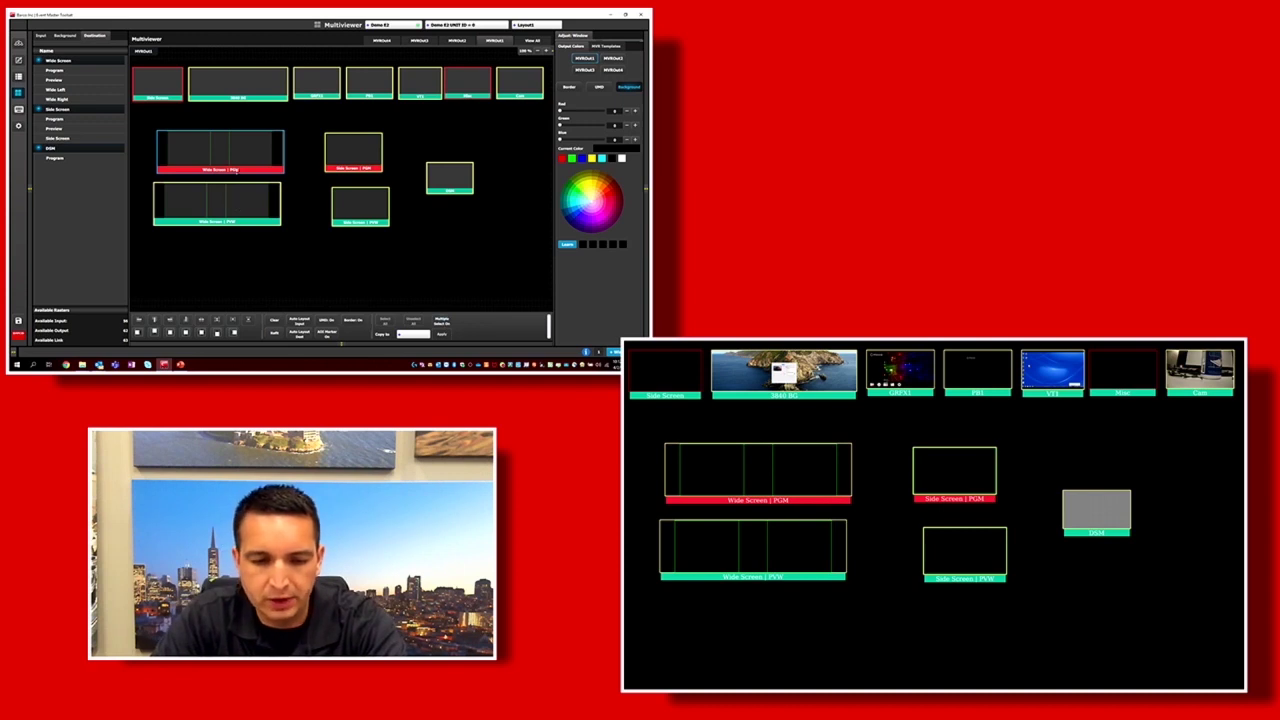
# - Select the 3840 BG, GRFX1 and PB1 top-row windows and move them down
pyautogui.click(231, 209)
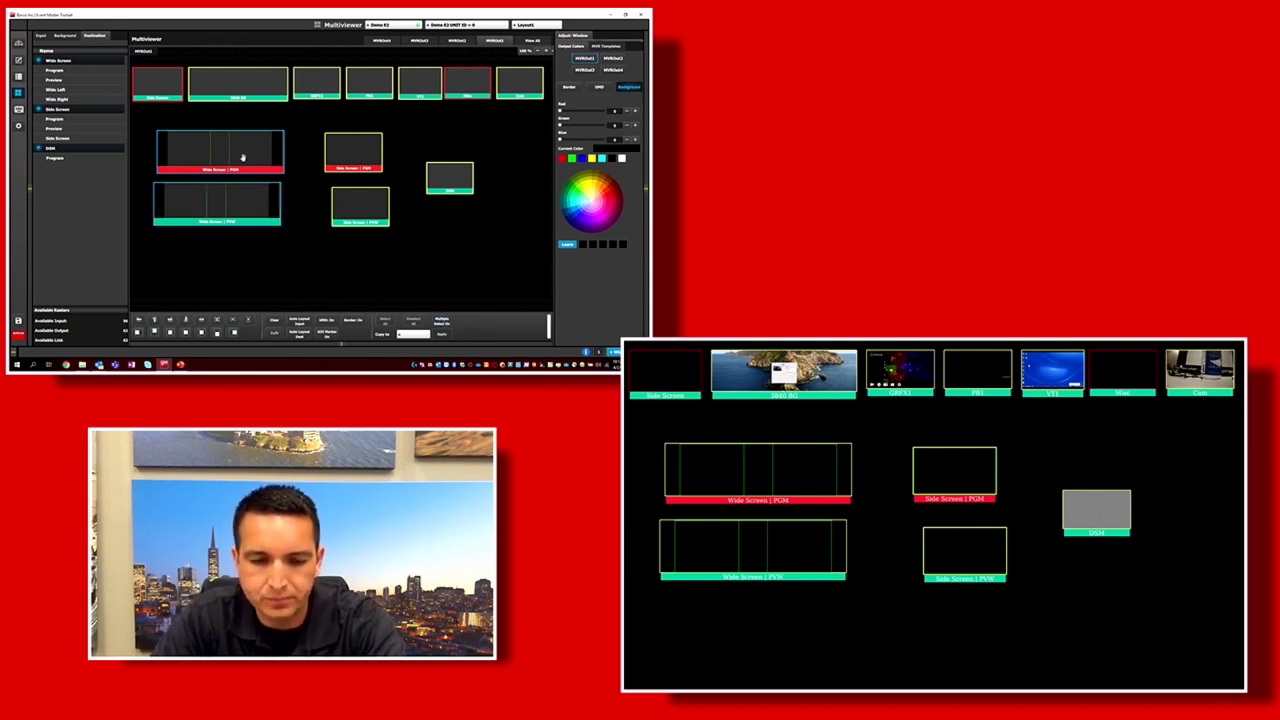
pyautogui.click(257, 194)
pyautogui.click(393, 150)
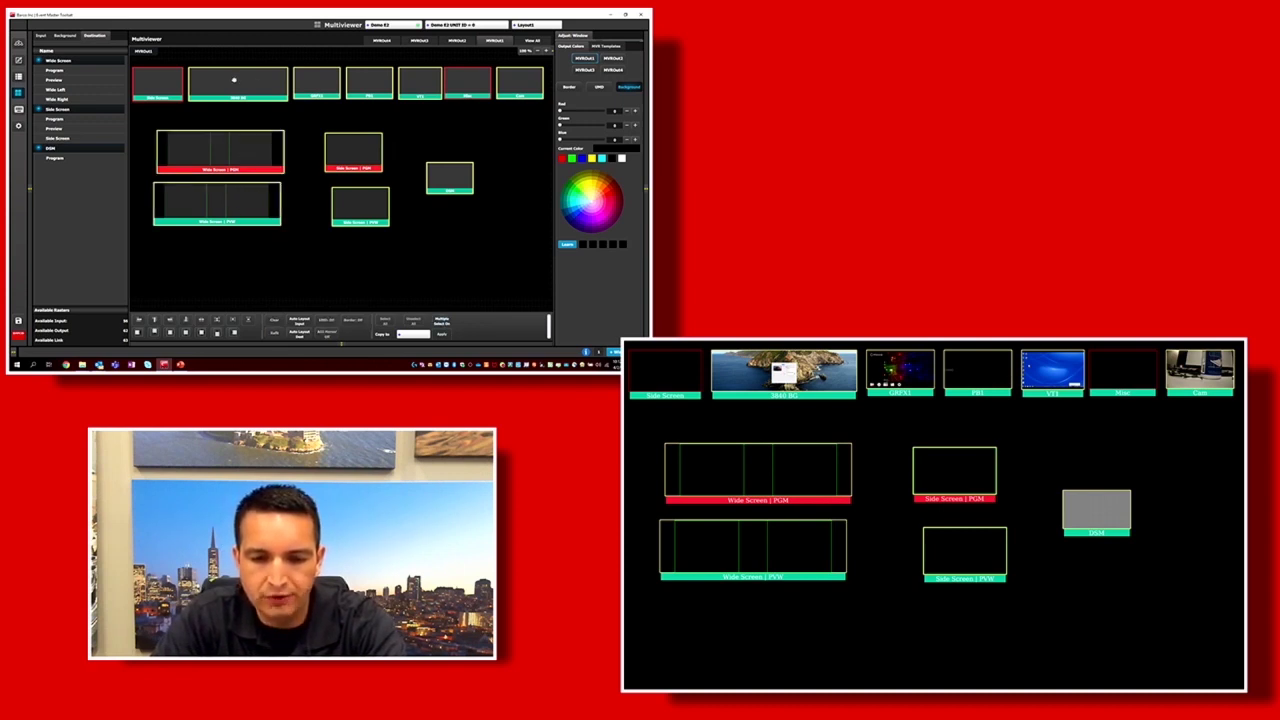
pyautogui.click(234, 79)
pyautogui.click(316, 83)
pyautogui.click(377, 88)
pyautogui.moveTo(362, 88)
pyautogui.mouseDown()
pyautogui.moveTo(366, 106)
pyautogui.moveTo(372, 96)
pyautogui.mouseUp()
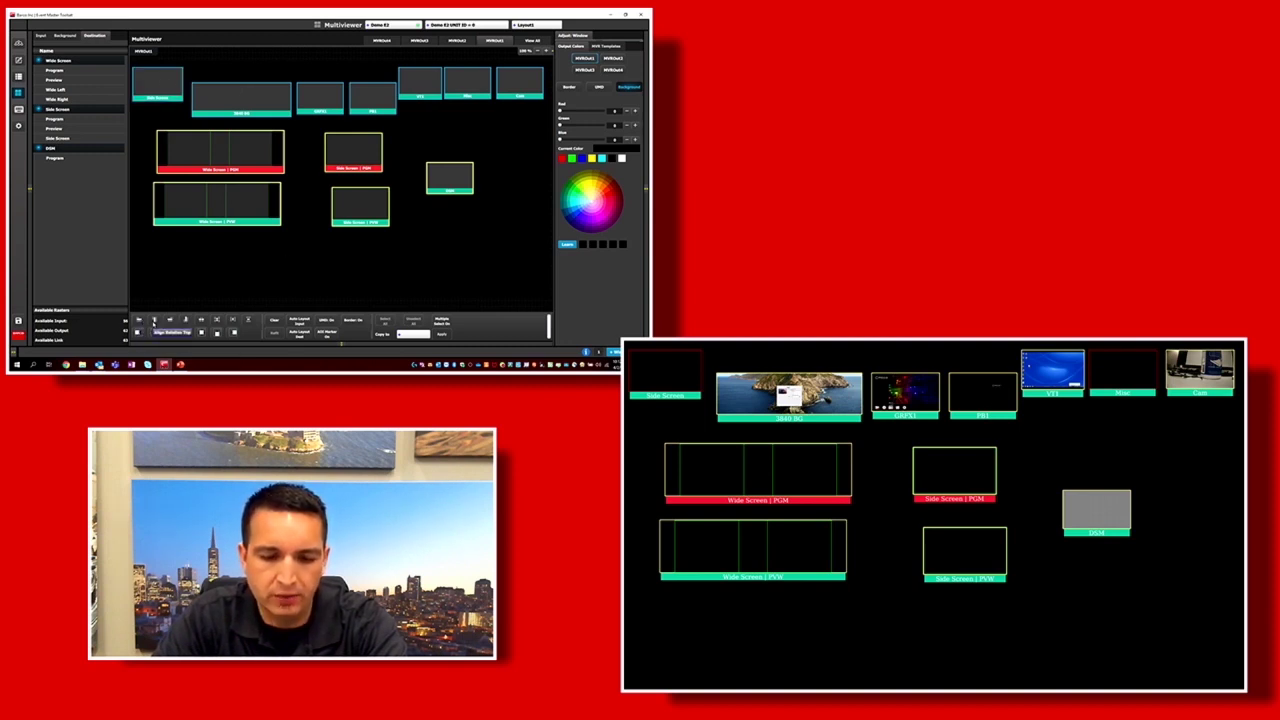
# - Align the top-row windows along a common top edge and space them evenly
pyautogui.click(153, 320)
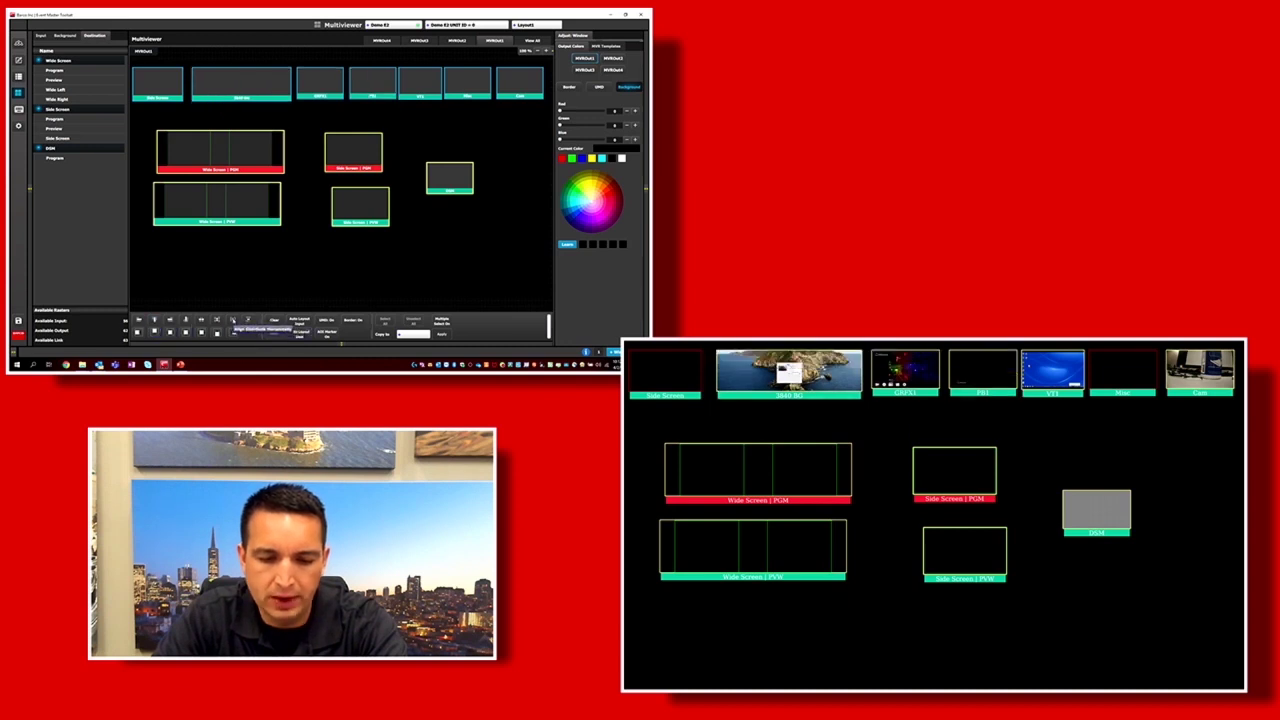
pyautogui.click(232, 320)
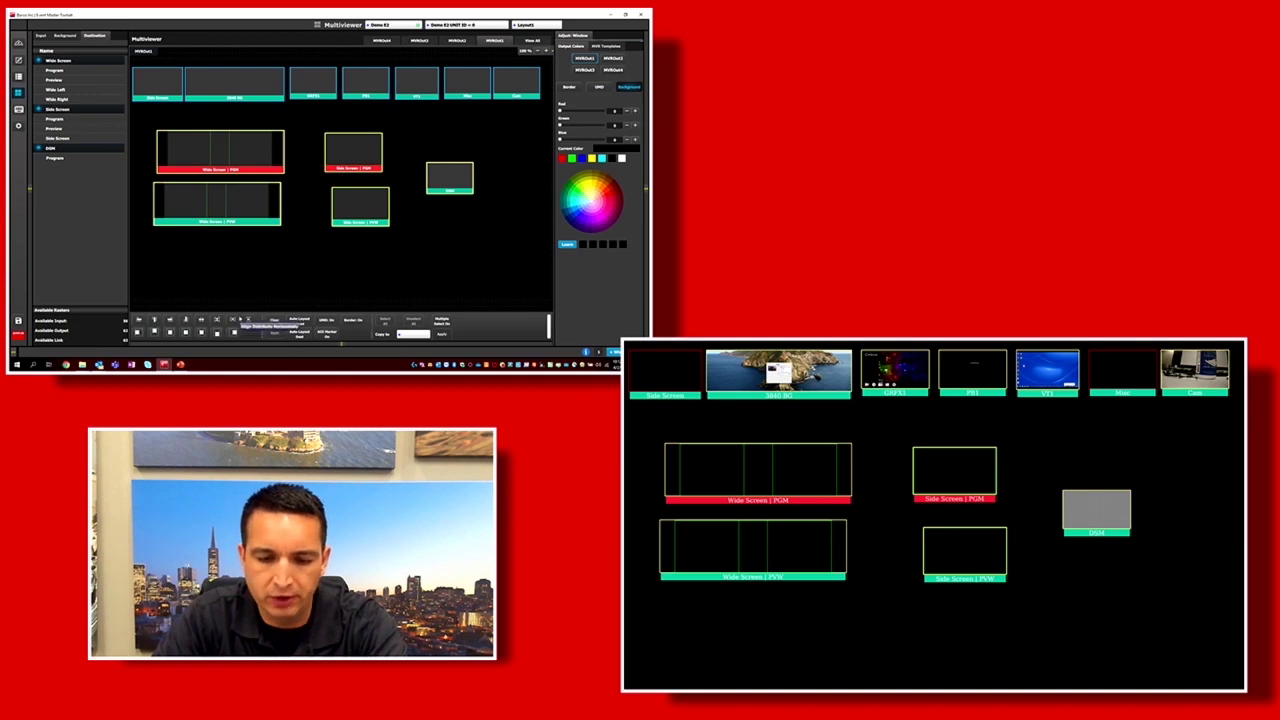
pyautogui.click(232, 320)
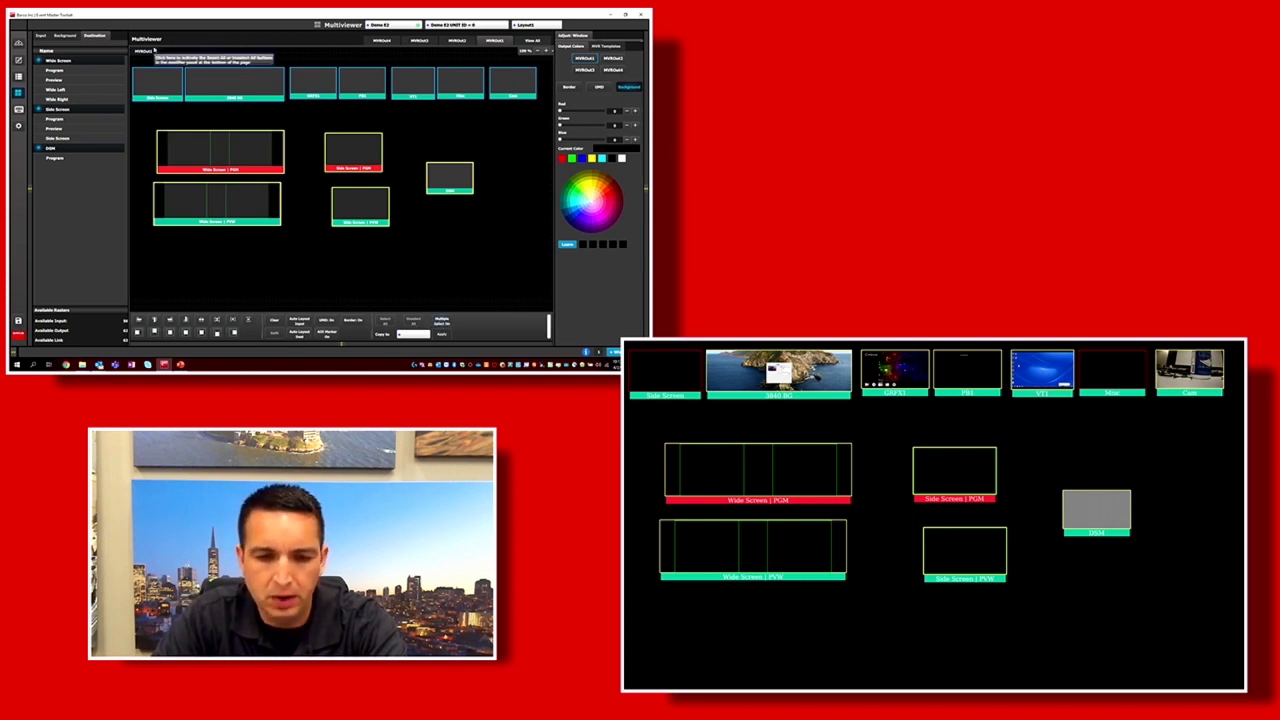
pyautogui.click(413, 321)
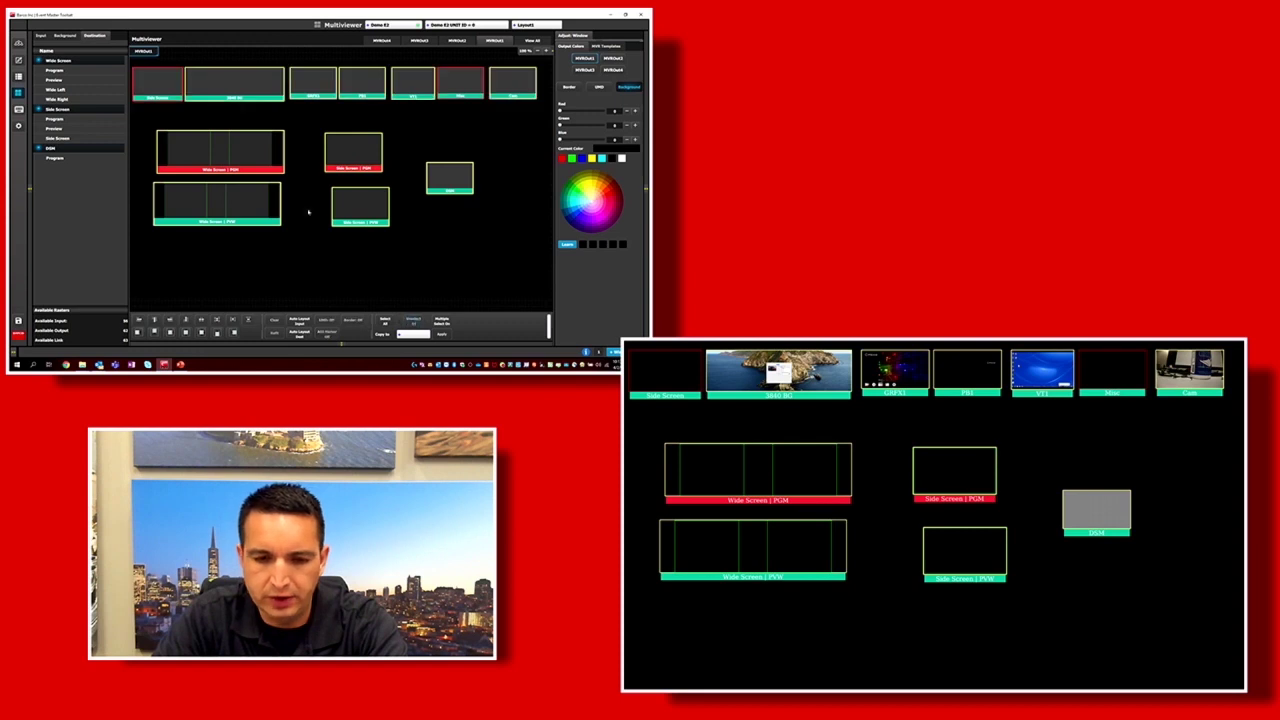
# - Left-align the Wide Screen PGM and PVW windows and move them back from the edge
pyautogui.click(212, 157)
pyautogui.click(225, 195)
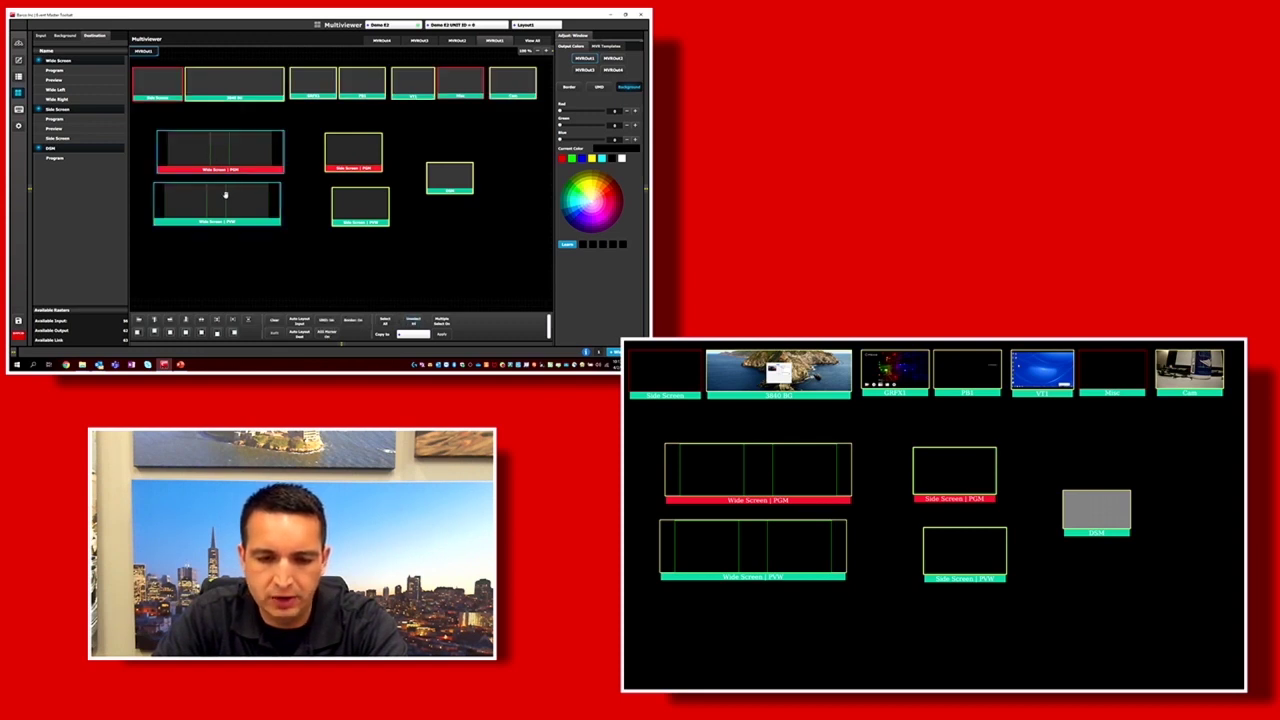
pyautogui.click(138, 332)
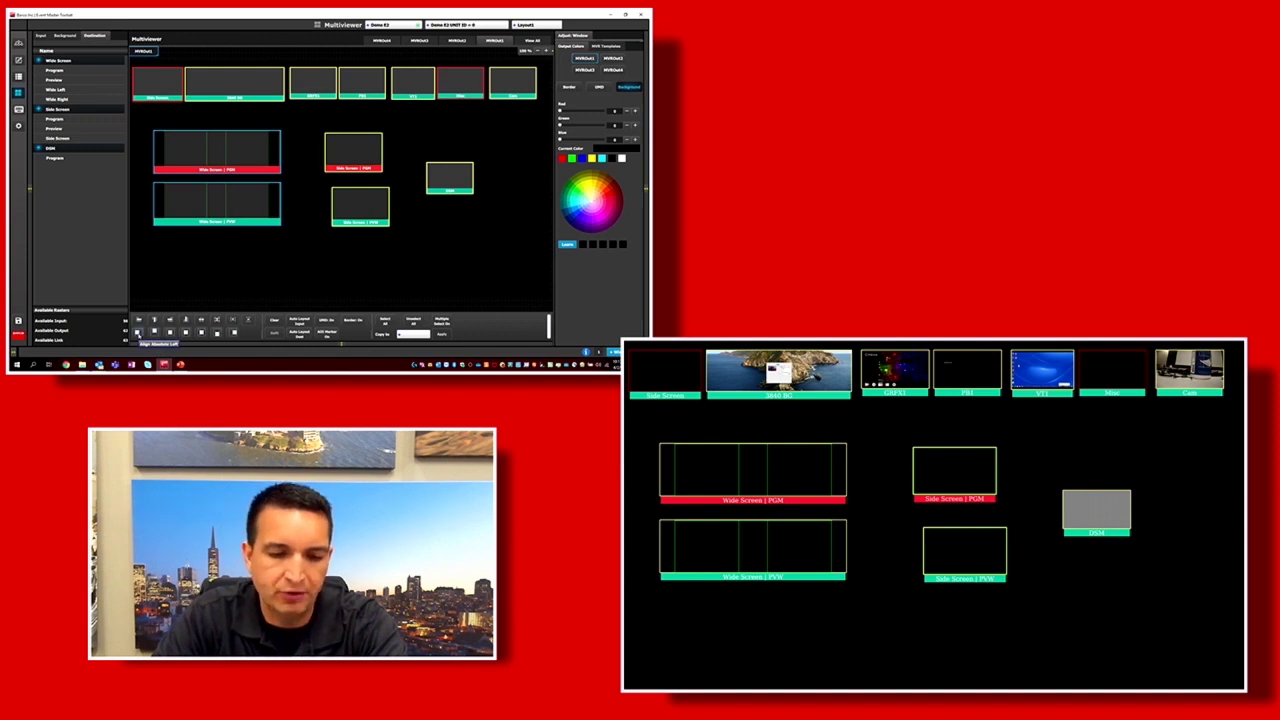
pyautogui.click(138, 332)
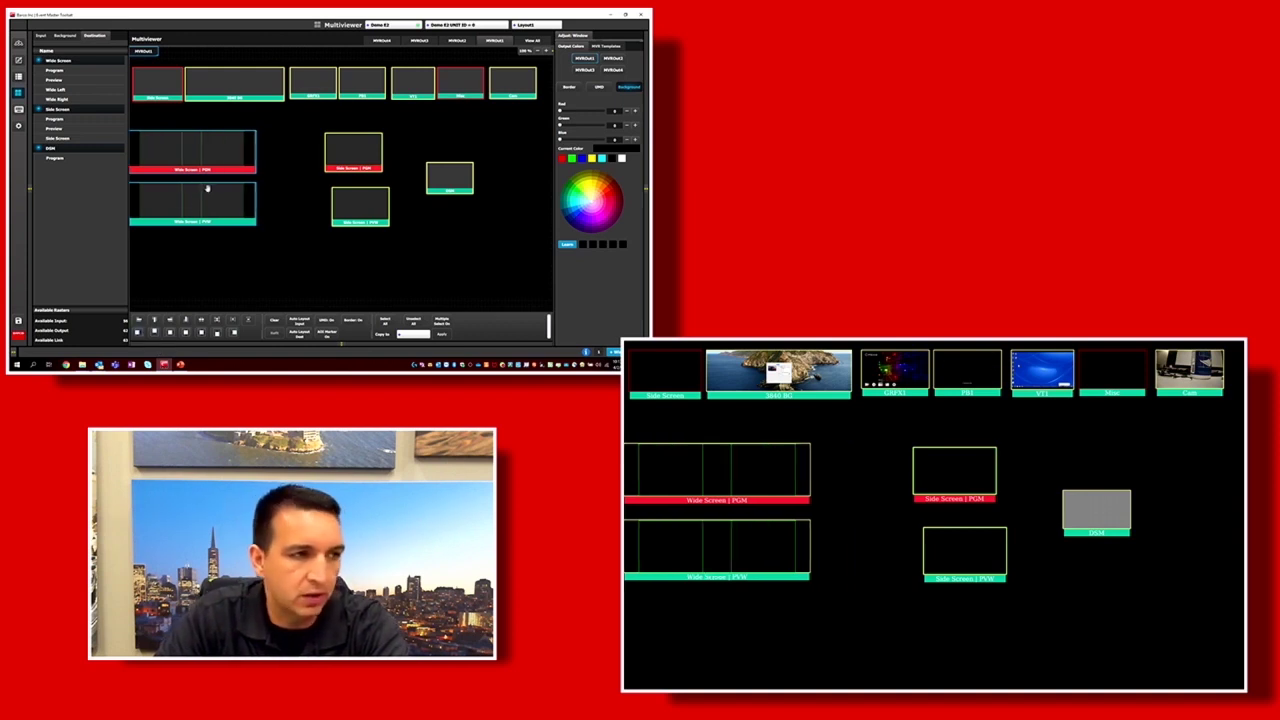
pyautogui.moveTo(196, 190); pyautogui.dragTo(234, 194)
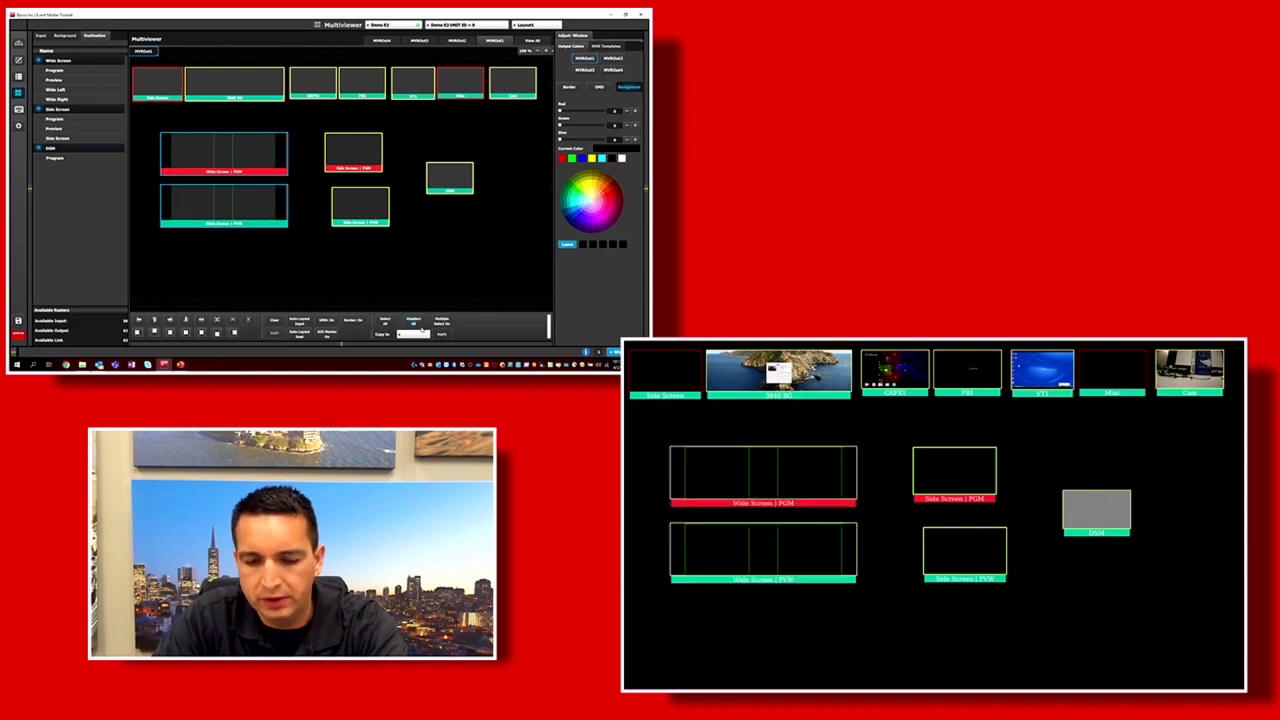
# - Line Side Screen PVW up with Side Screen PGM and move both beside Wide Screen
pyautogui.click(343, 152)
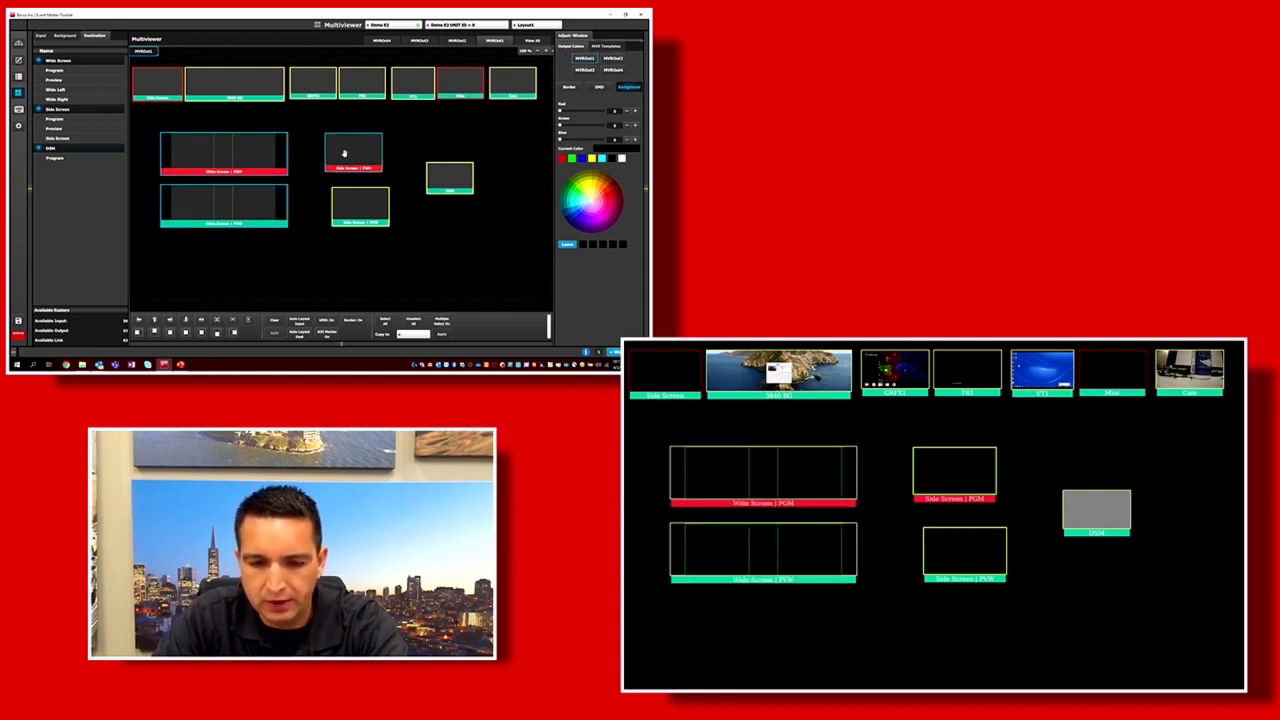
pyautogui.click(360, 211)
pyautogui.click(252, 195)
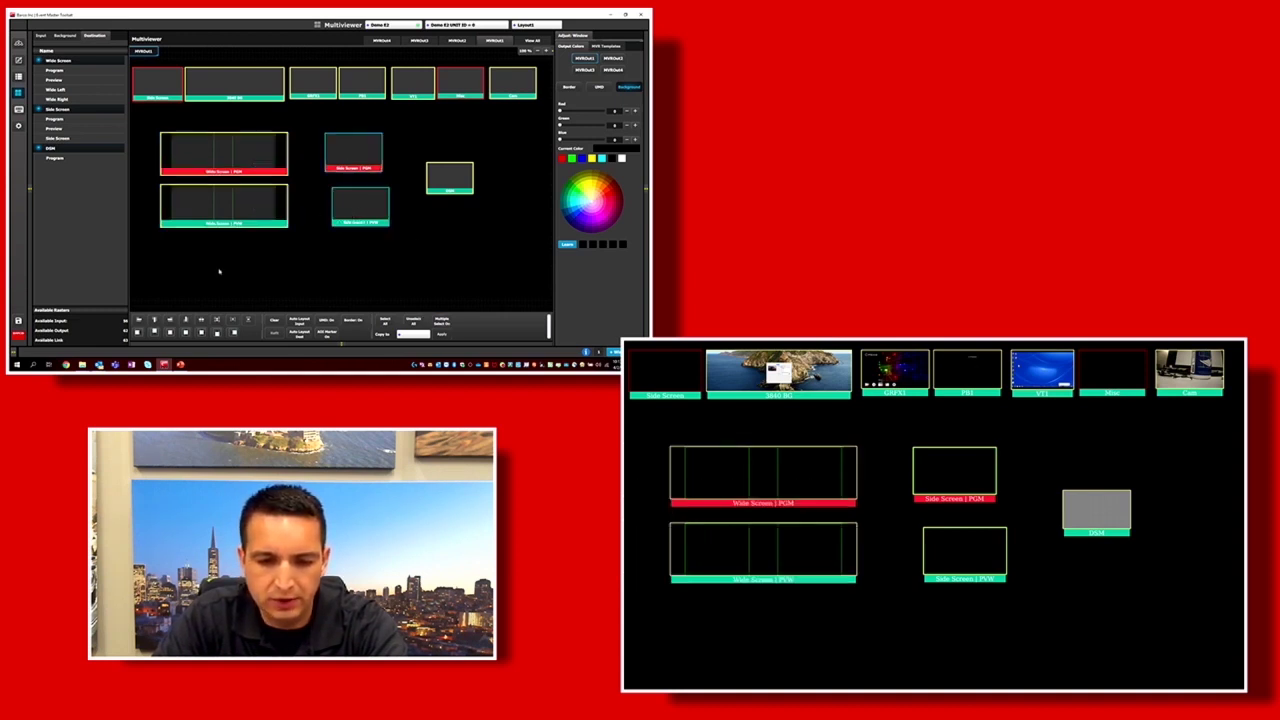
pyautogui.click(138, 319)
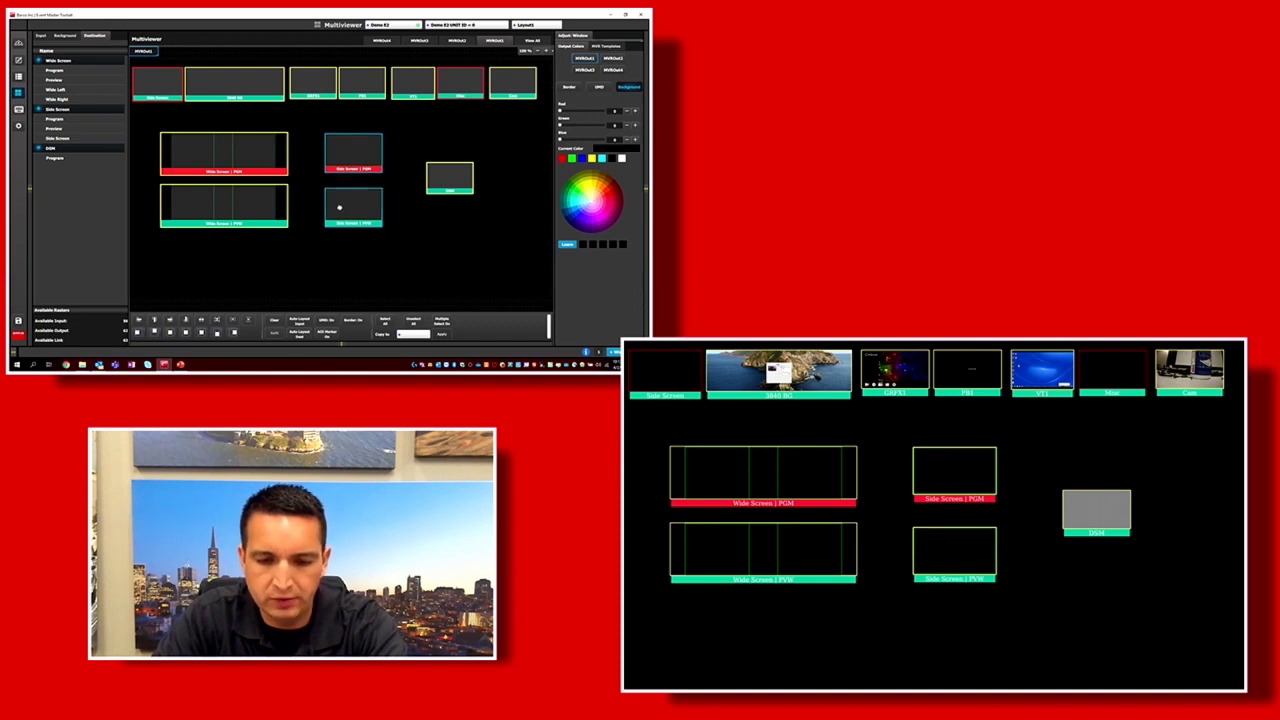
pyautogui.moveTo(351, 204); pyautogui.dragTo(320, 204)
# - Align the Side Screen and Wide Screen preview windows with each other
pyautogui.click(320, 154)
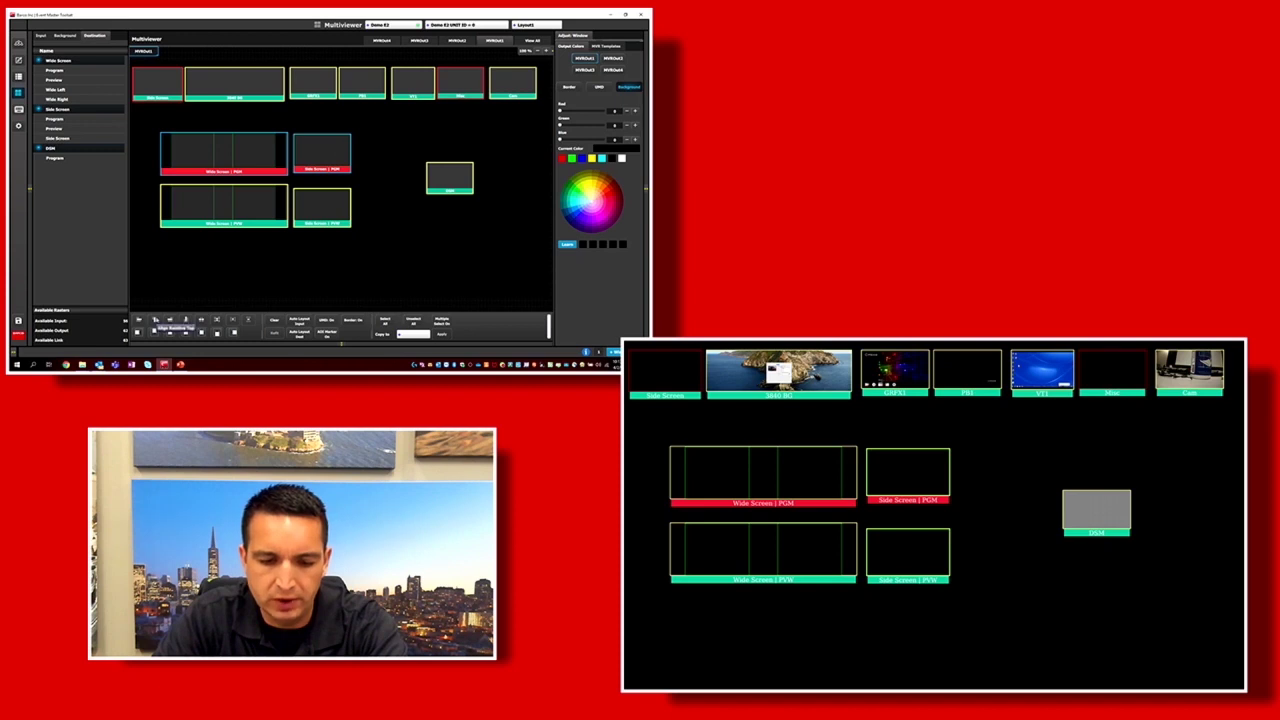
pyautogui.click(337, 217)
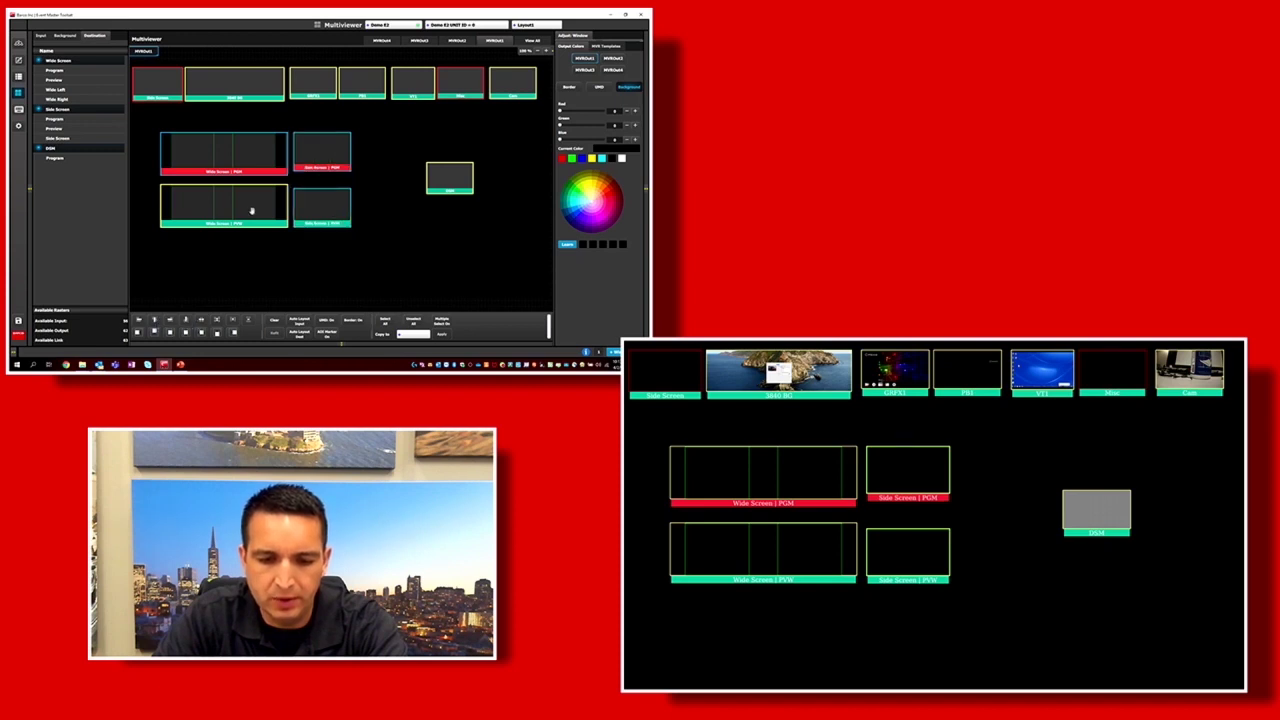
pyautogui.keyDown('ctrl'); pyautogui.click(306, 151); pyautogui.keyUp('ctrl')
pyautogui.keyDown('ctrl'); pyautogui.click(252, 152); pyautogui.keyUp('ctrl')
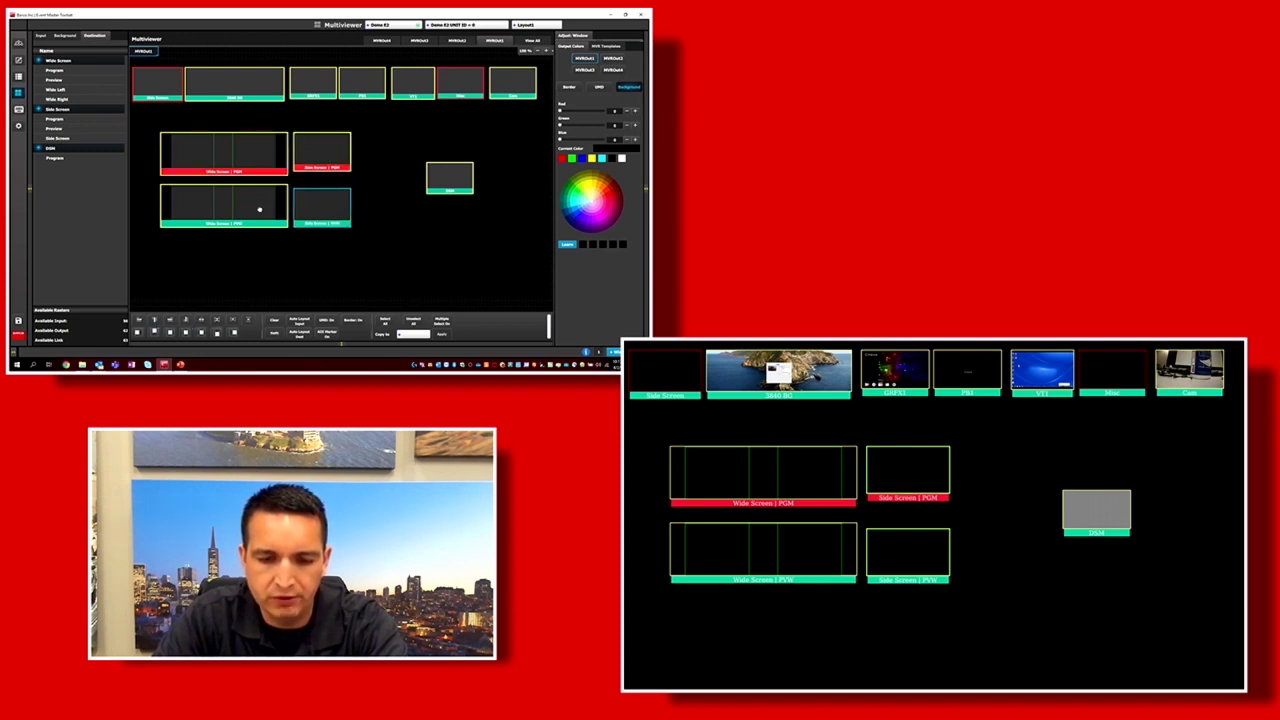
pyautogui.keyDown('ctrl'); pyautogui.click(259, 210); pyautogui.keyUp('ctrl')
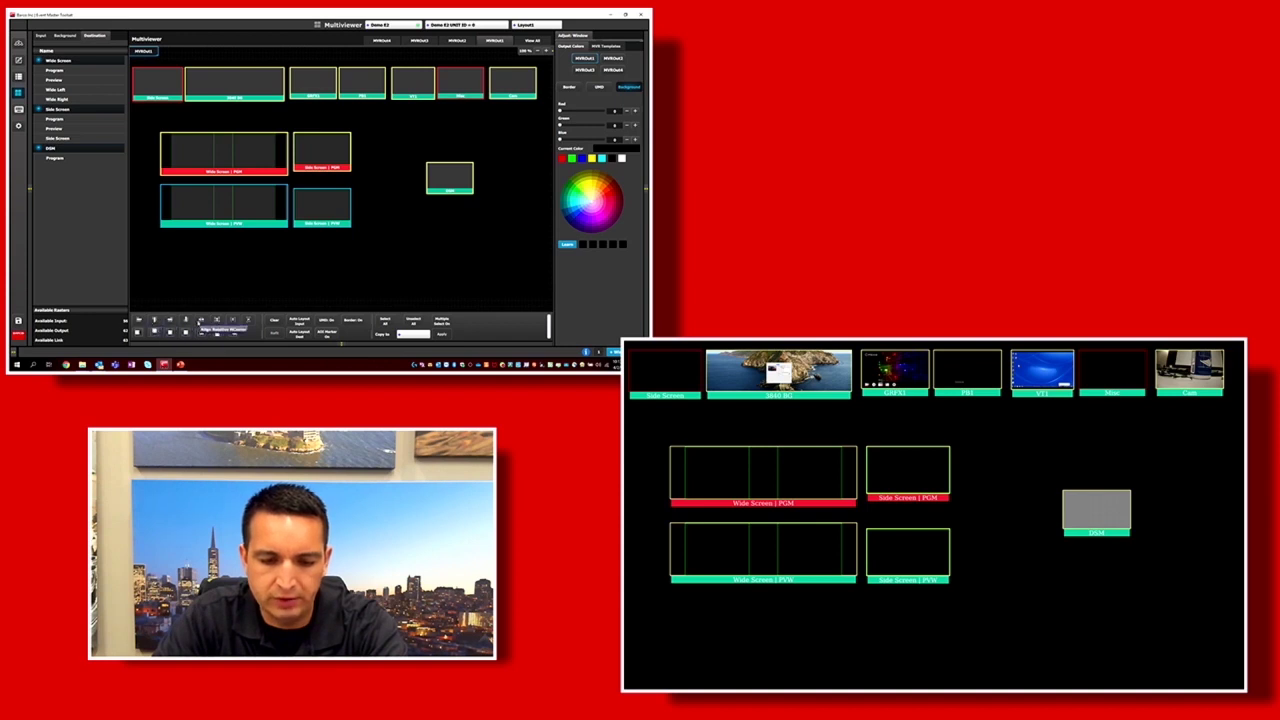
pyautogui.click(185, 320)
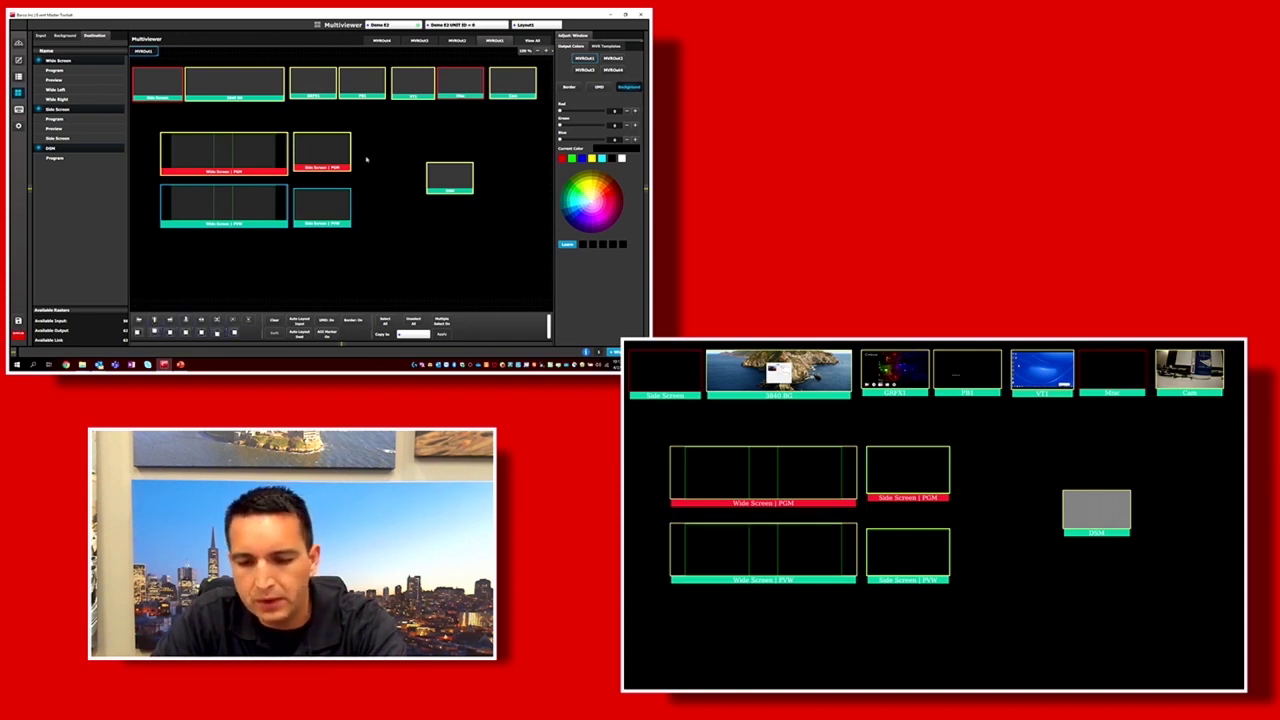
# - Move all four PGM/PVW windows up and left, and DSM beside the Side Screen windows
pyautogui.keyDown('ctrl'); pyautogui.click(309, 156); pyautogui.keyUp('ctrl')
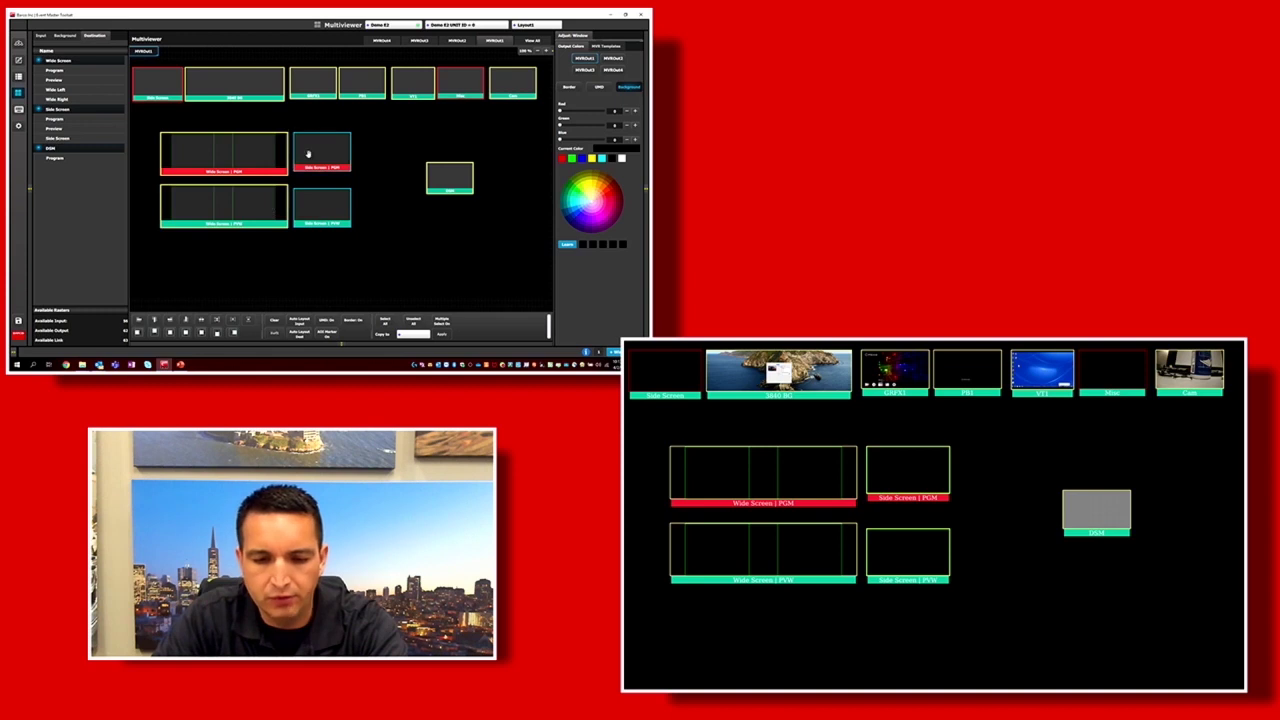
pyautogui.keyDown('ctrl'); pyautogui.click(256, 156); pyautogui.keyUp('ctrl')
pyautogui.moveTo(256, 206); pyautogui.dragTo(234, 192)
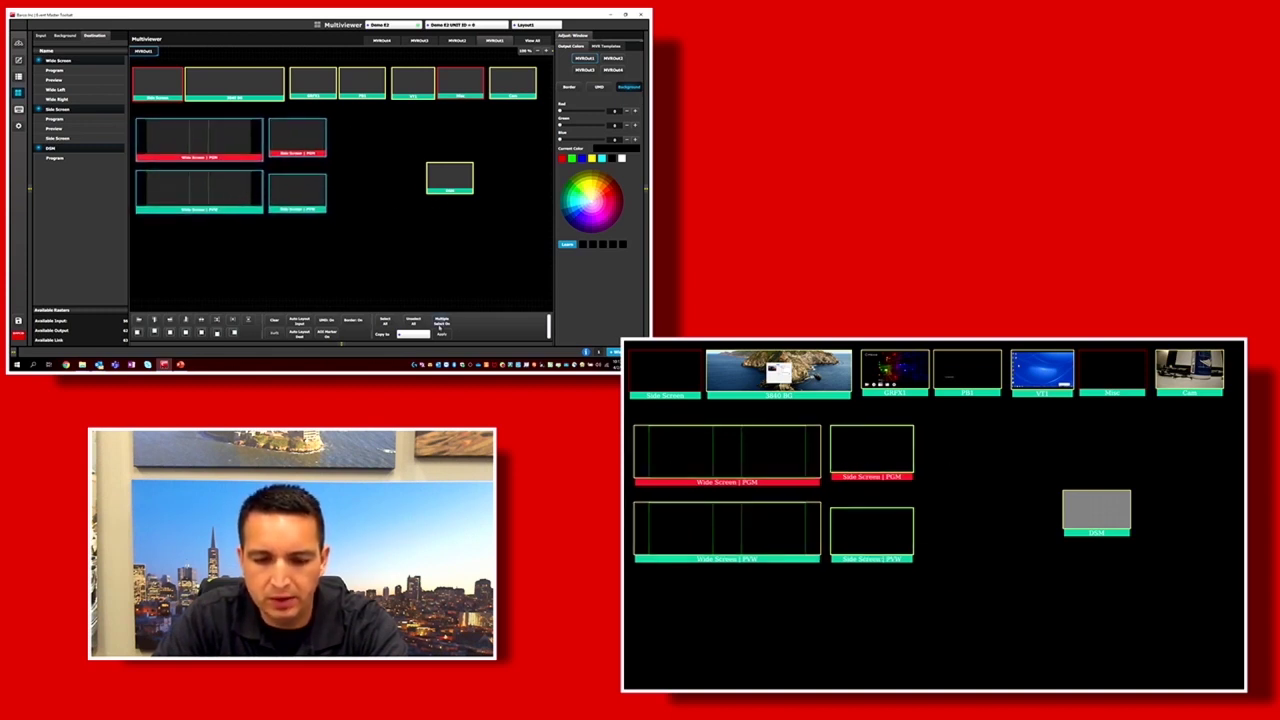
pyautogui.moveTo(441, 176); pyautogui.dragTo(343, 160)
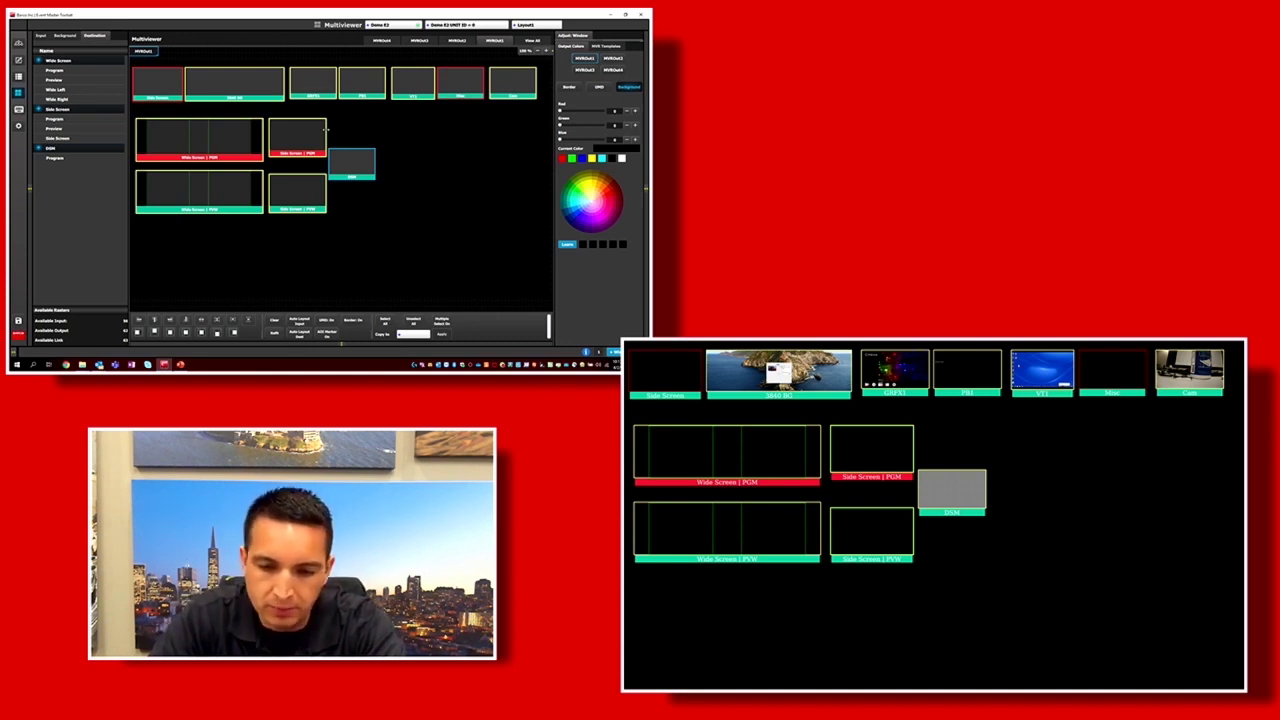
# - Widen the Side Screen PGM/PVW windows, raise Side Screen PVW, and place Wide Screen PVW beneath PGM
pyautogui.moveTo(326, 130); pyautogui.dragTo(414, 160)
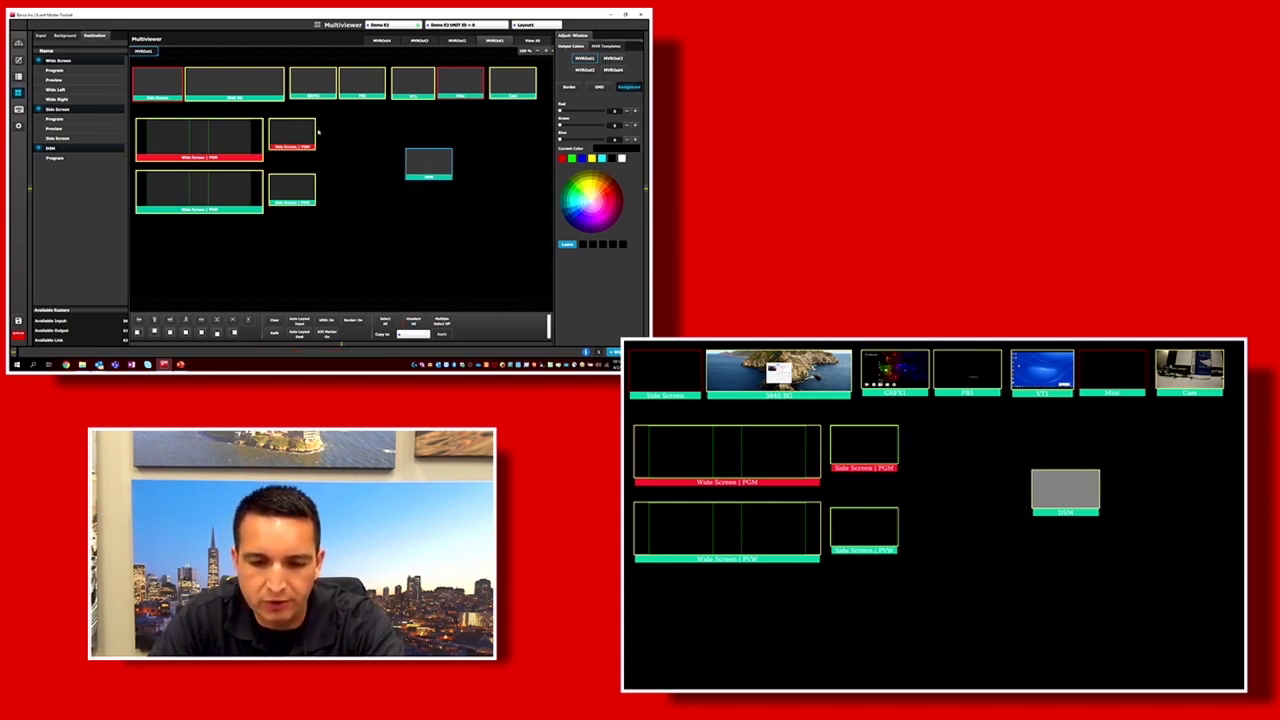
pyautogui.moveTo(314, 127); pyautogui.dragTo(355, 142)
pyautogui.moveTo(316, 191); pyautogui.dragTo(322, 222)
pyautogui.moveTo(221, 191); pyautogui.dragTo(177, 207)
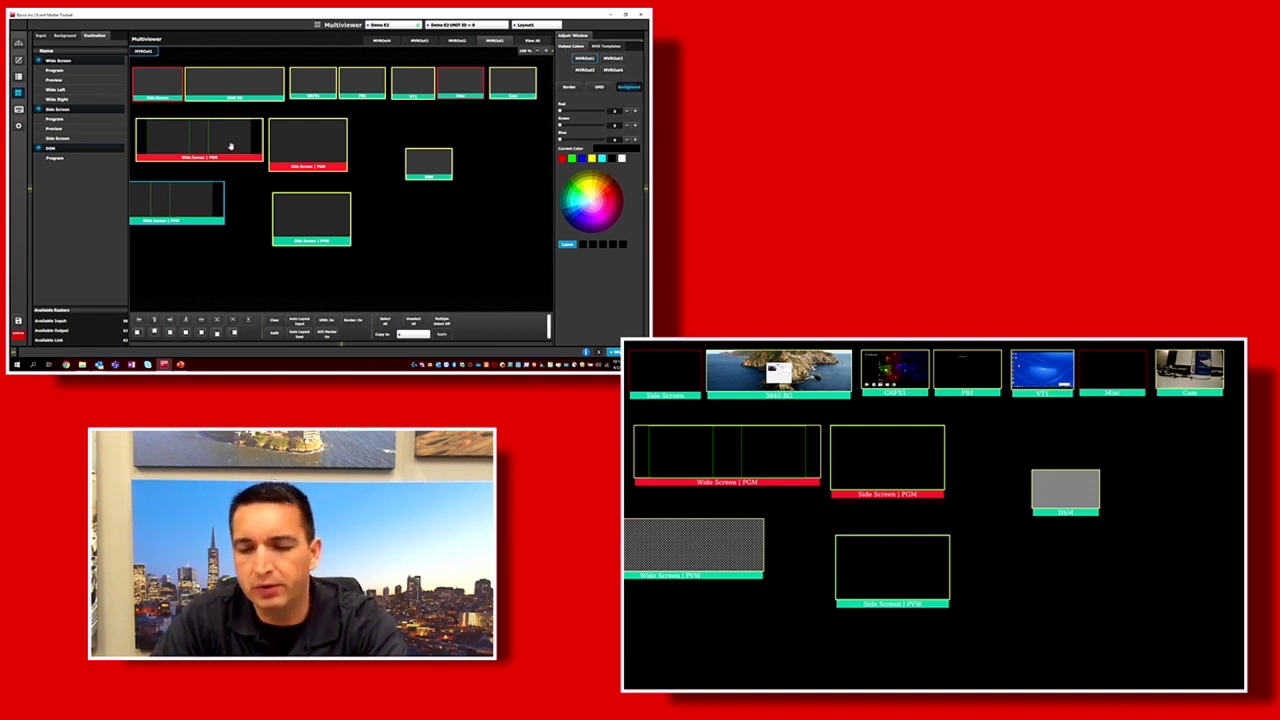
pyautogui.moveTo(164, 205); pyautogui.dragTo(203, 190)
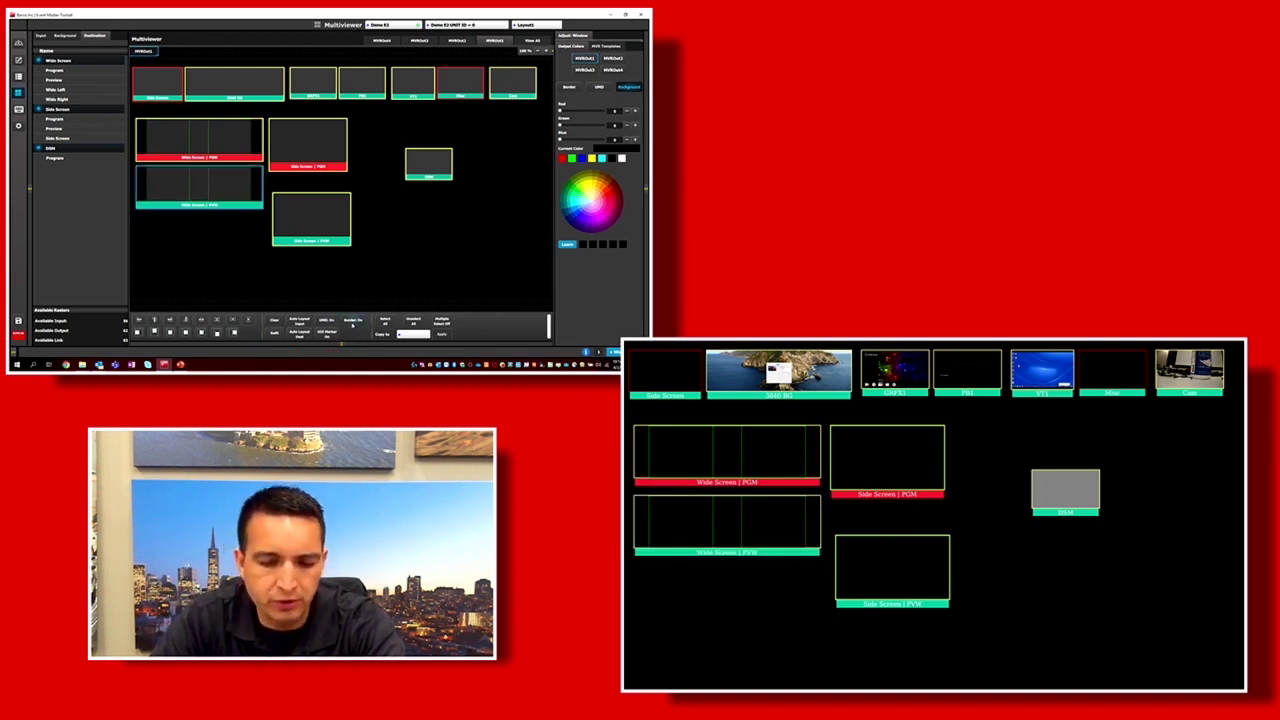
pyautogui.click(352, 322)
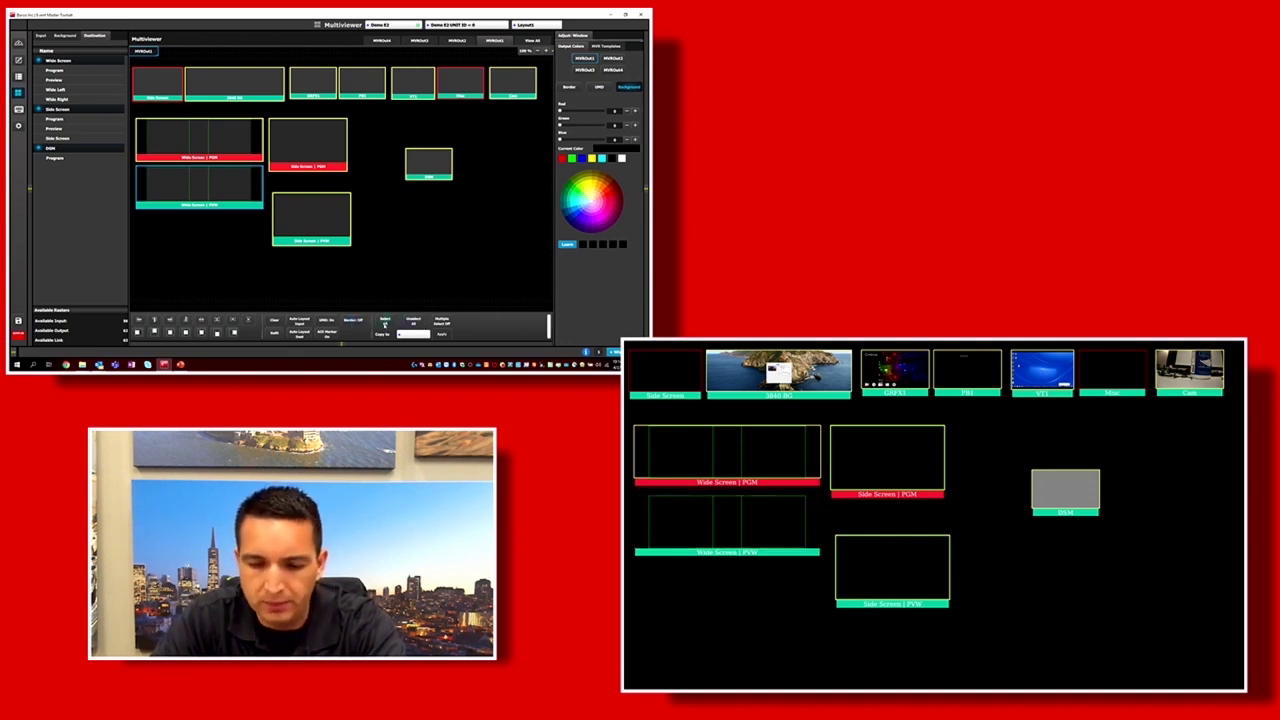
pyautogui.click(385, 324)
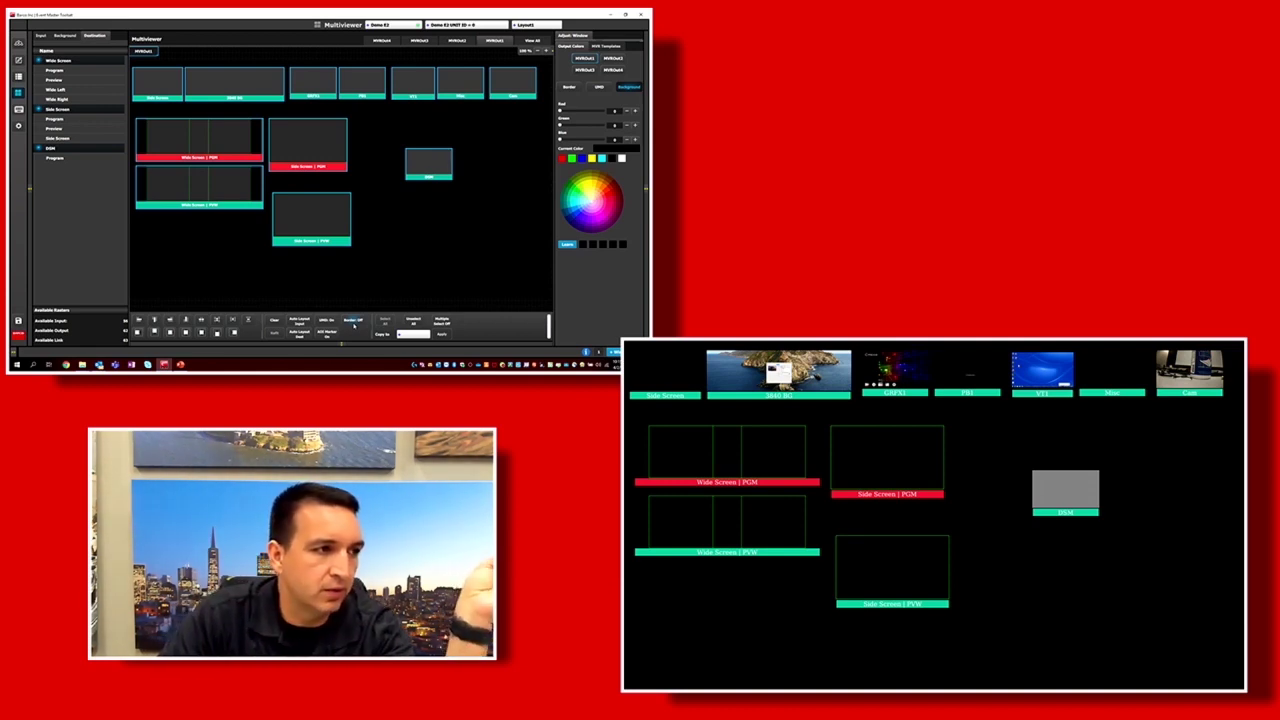
pyautogui.click(353, 322)
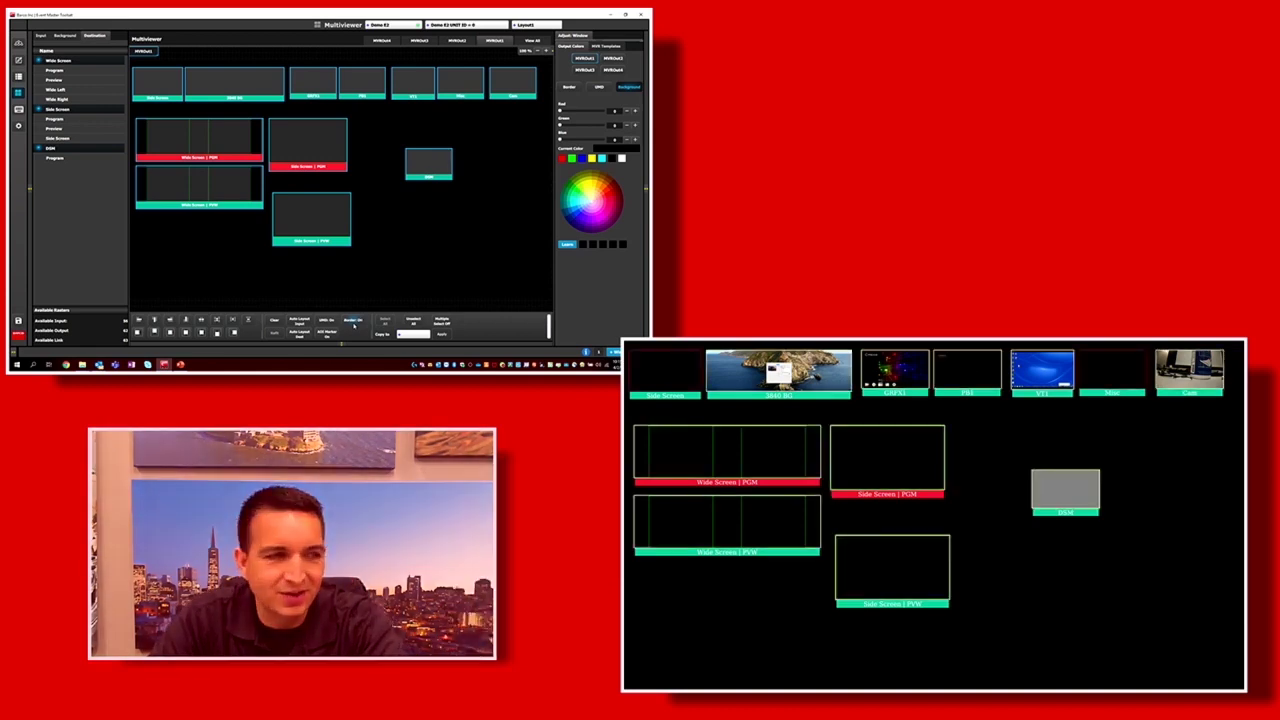
pyautogui.click(352, 322)
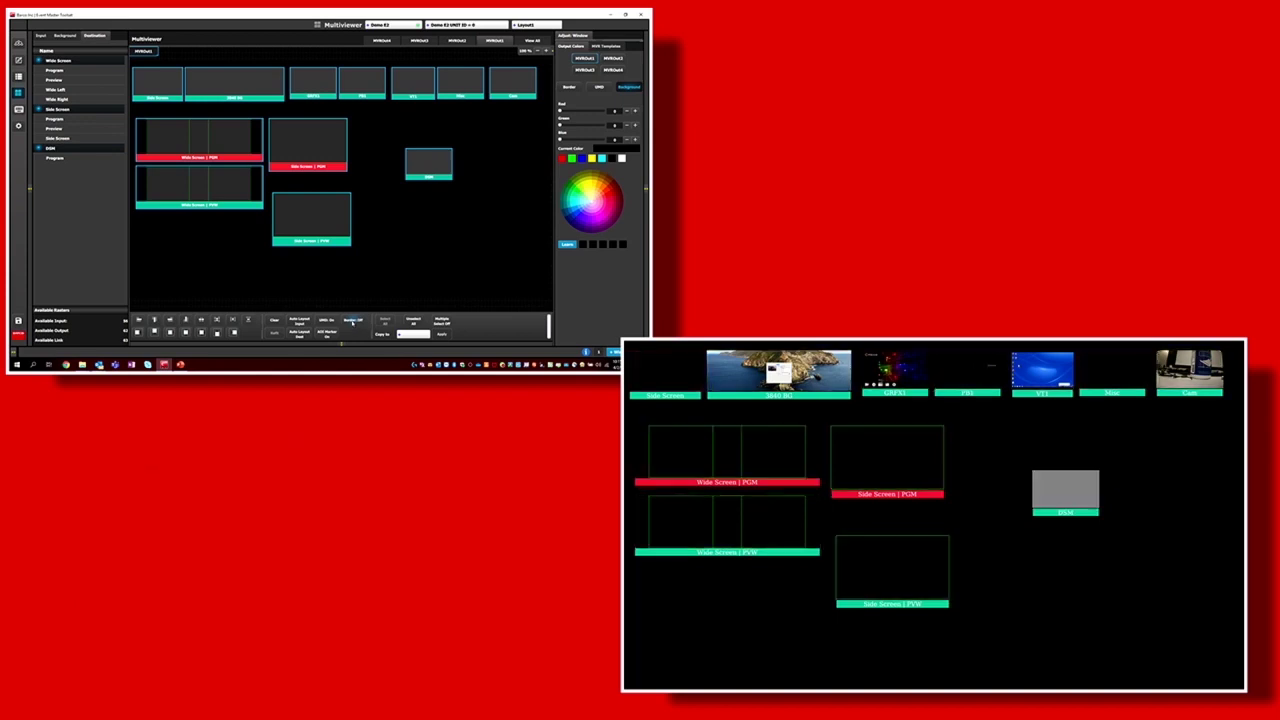
pyautogui.click(352, 322)
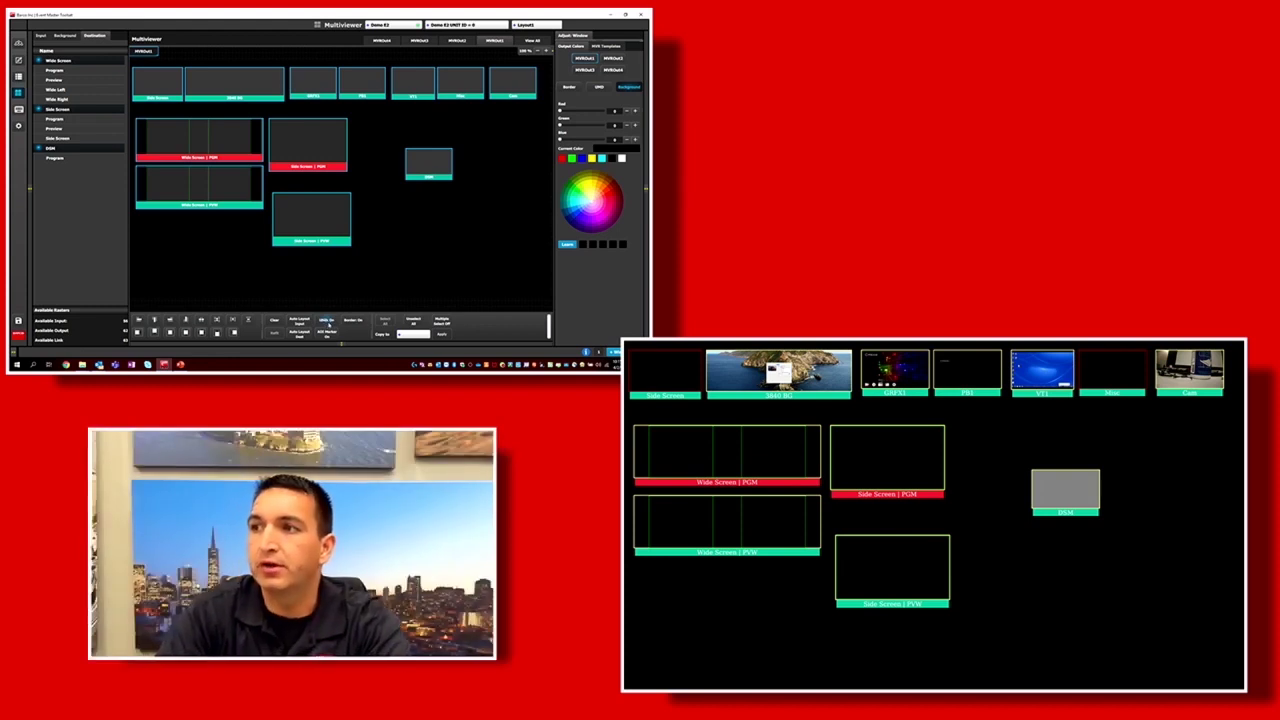
pyautogui.click(328, 322)
pyautogui.click(328, 322)
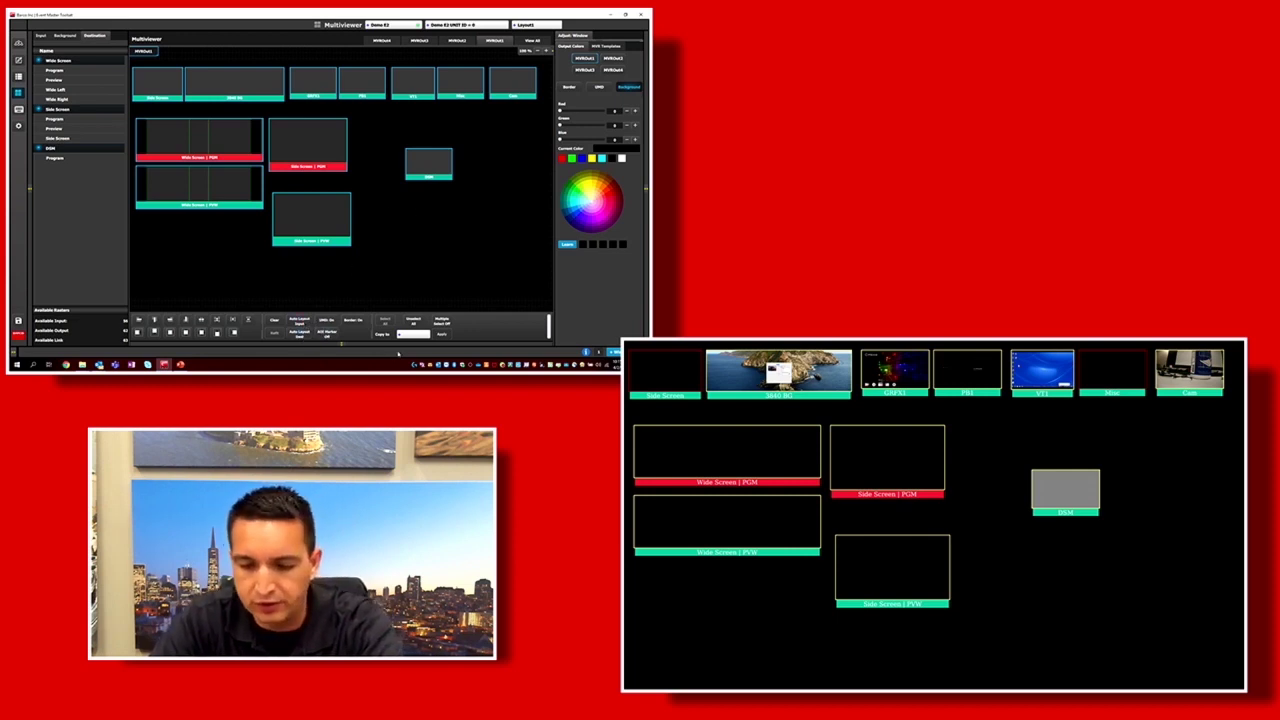
# - Select all windows and nudge Side Screen PGM and PVW upward
pyautogui.hotkey('ctrl', 'a')
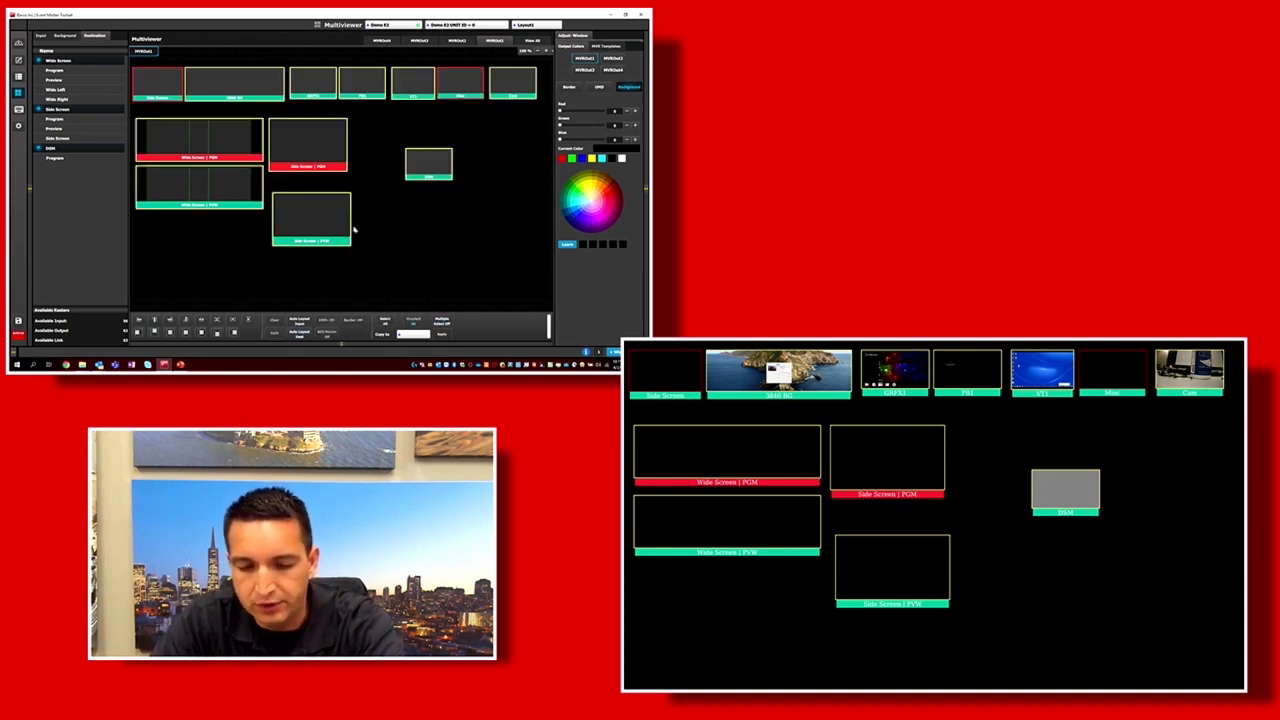
pyautogui.moveTo(303, 228); pyautogui.dragTo(302, 169)
pyautogui.click(290, 217)
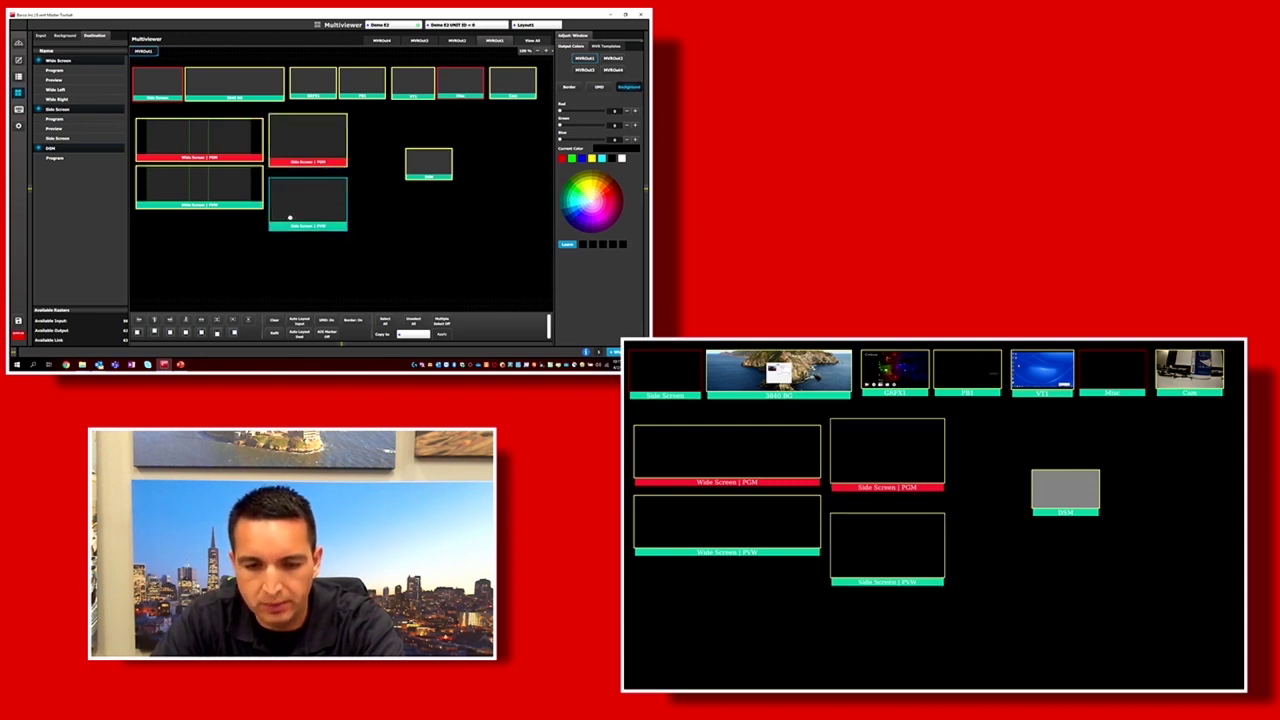
pyautogui.moveTo(290, 217); pyautogui.dragTo(297, 189)
pyautogui.moveTo(297, 133); pyautogui.dragTo(297, 123)
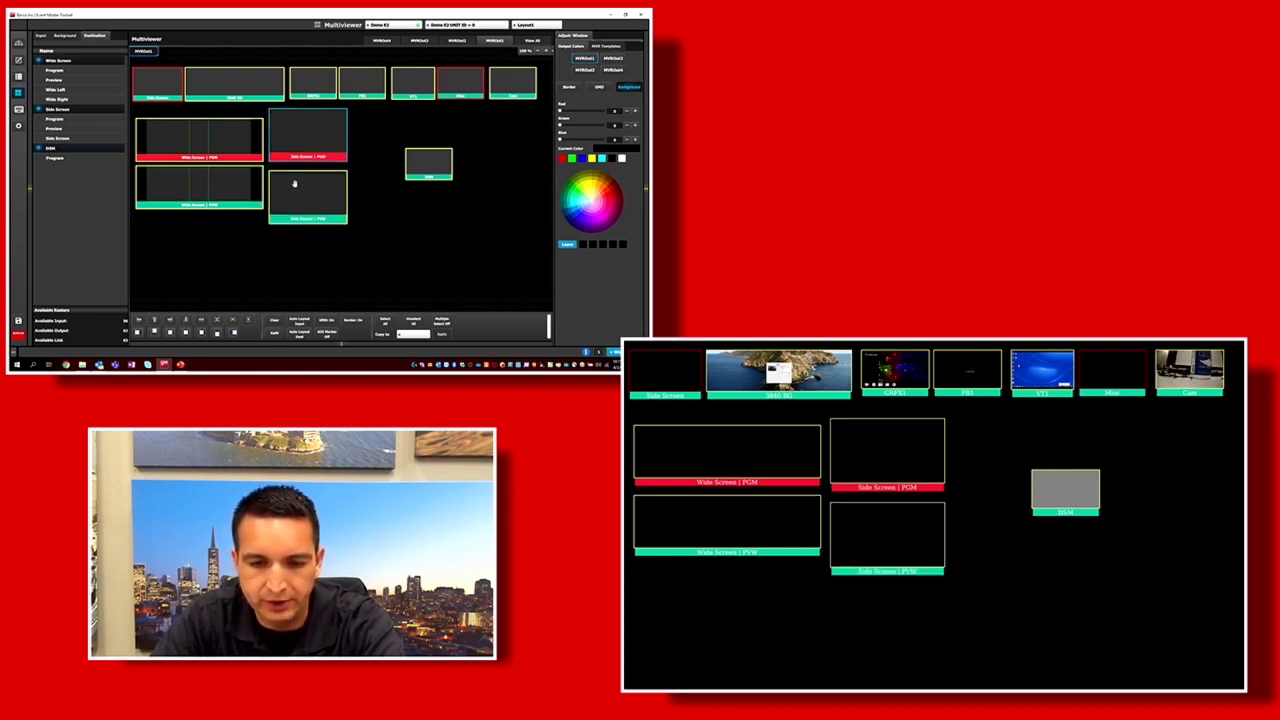
pyautogui.moveTo(294, 183); pyautogui.dragTo(292, 186)
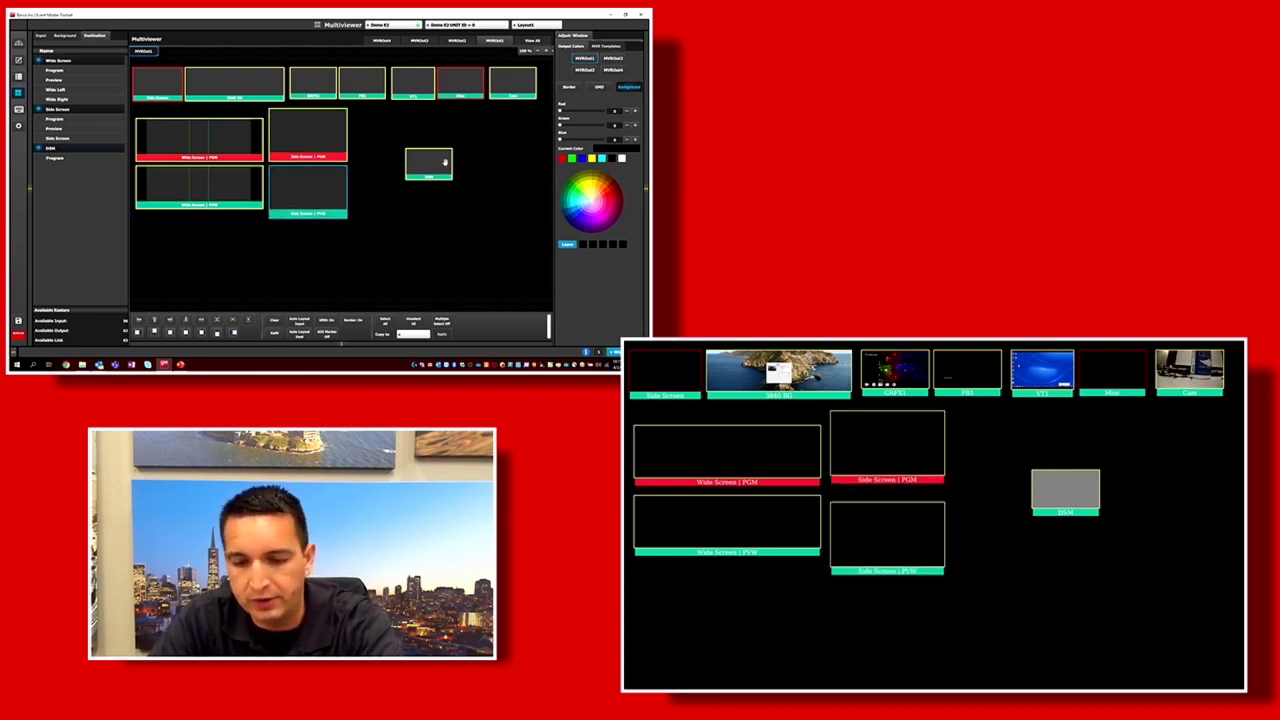
# - Move DSM up and right, and snap Side Screen PVW just under Side Screen PGM
pyautogui.moveTo(417, 160); pyautogui.dragTo(367, 161)
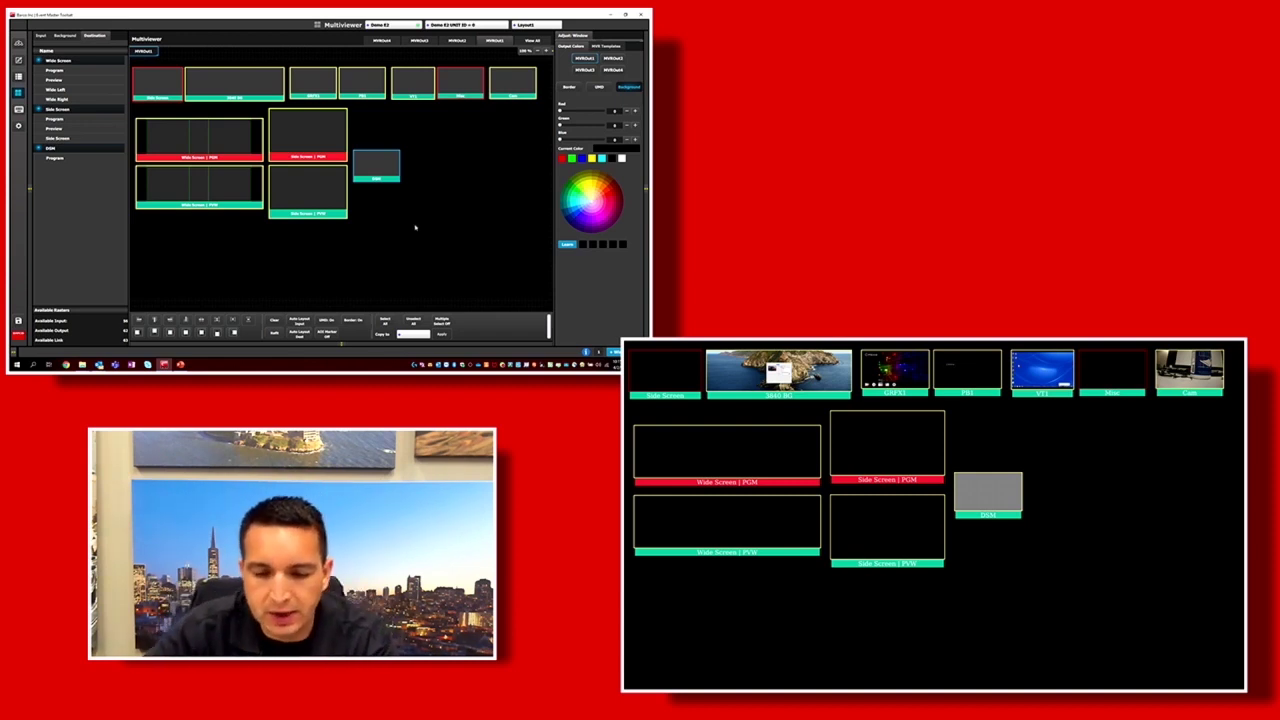
pyautogui.moveTo(381, 169); pyautogui.dragTo(508, 146)
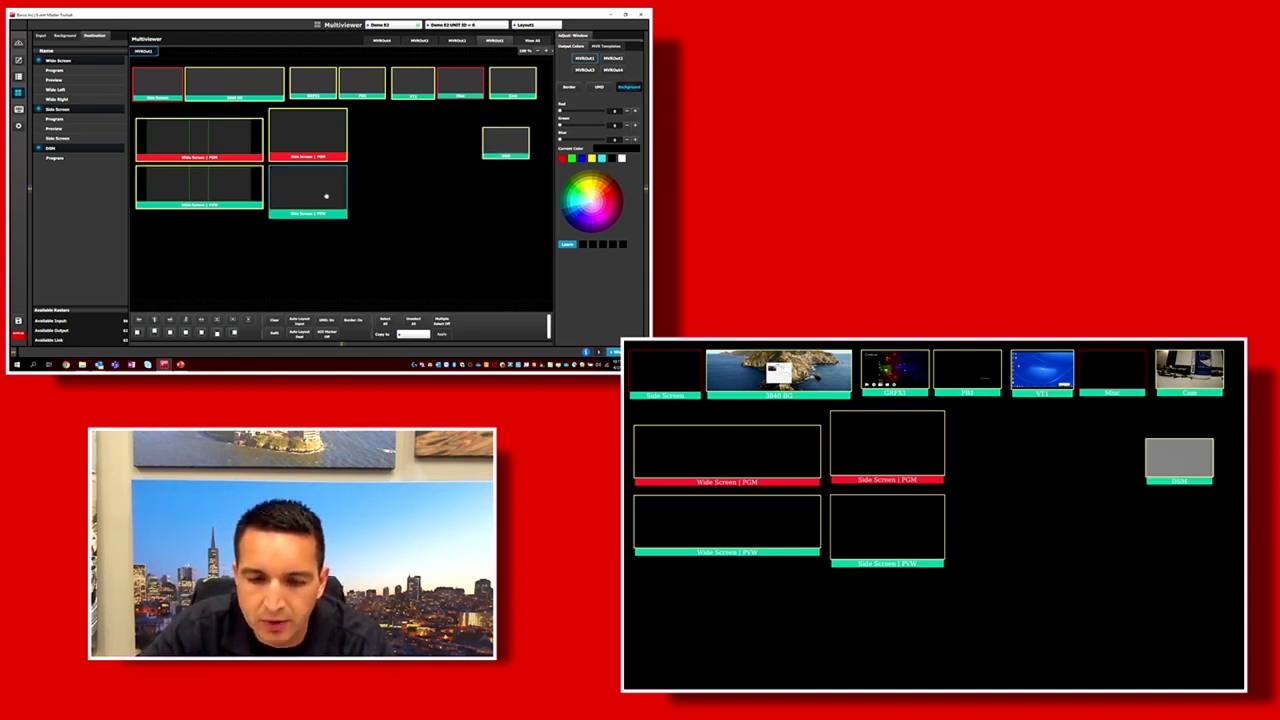
pyautogui.moveTo(323, 203); pyautogui.dragTo(406, 216)
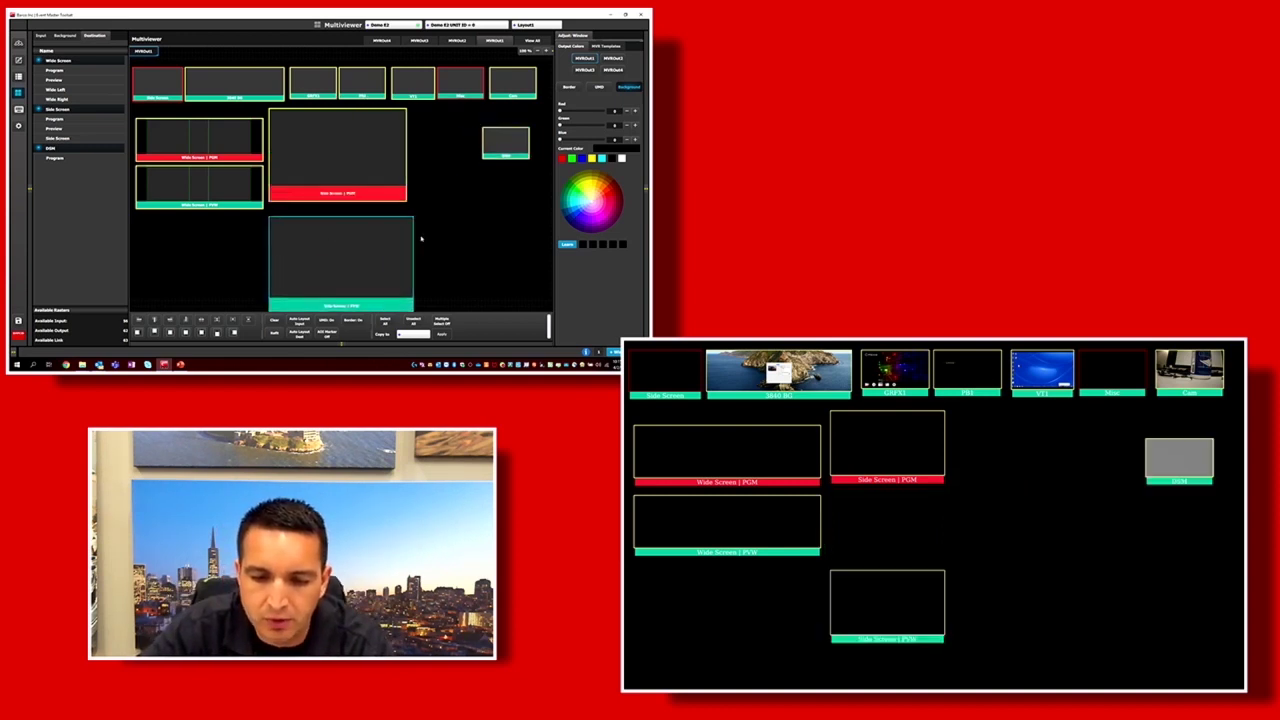
pyautogui.moveTo(319, 241); pyautogui.dragTo(318, 240)
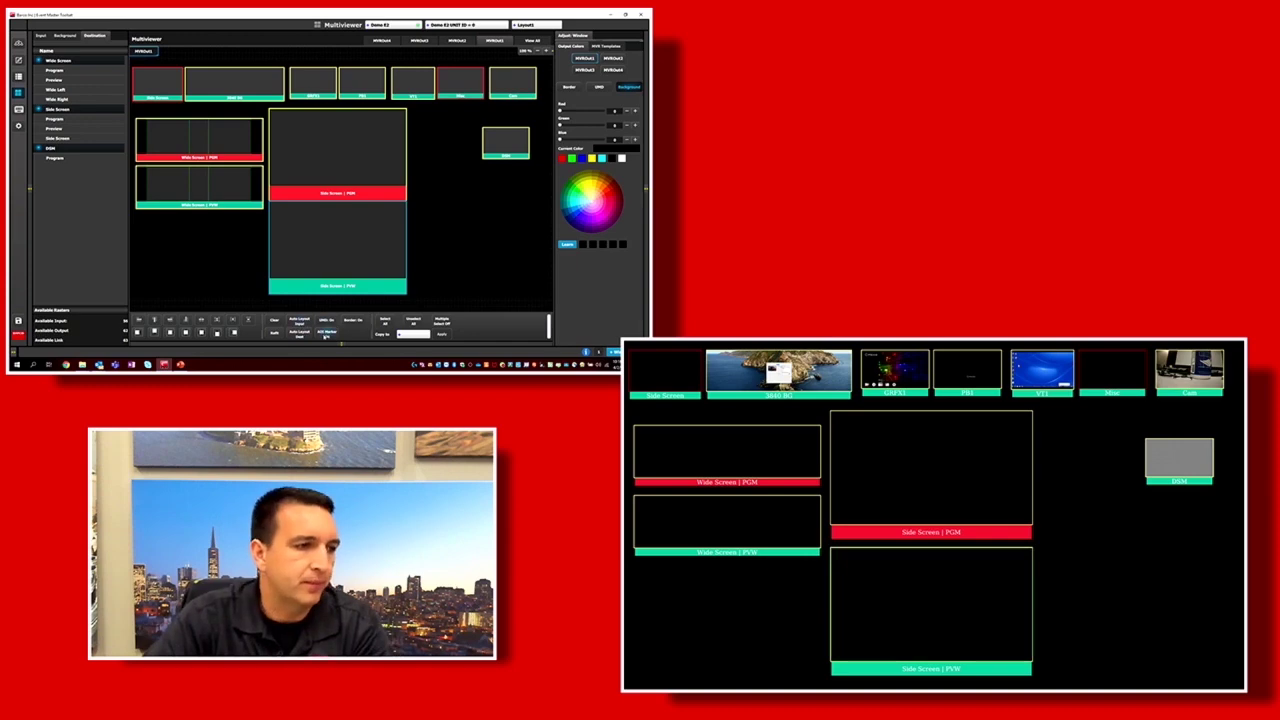
pyautogui.click(365, 175)
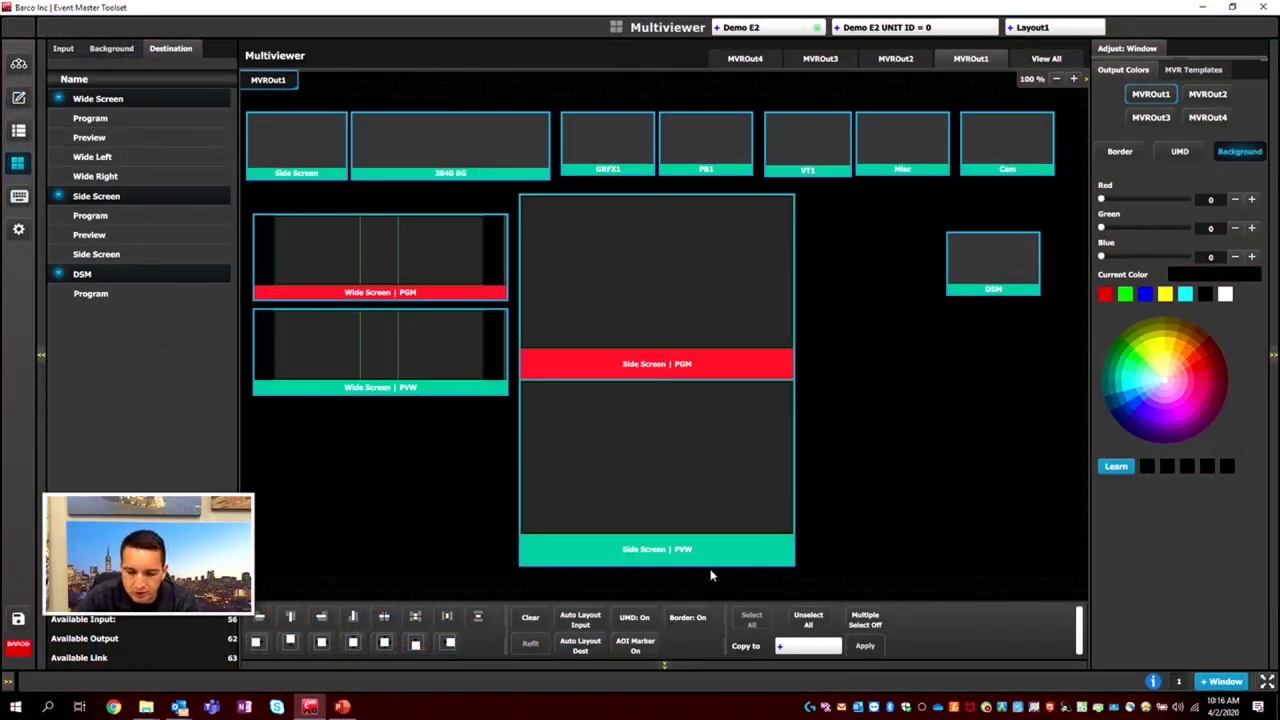
# - Switch to the Programming page for Demo E2
pyautogui.click(19, 97)
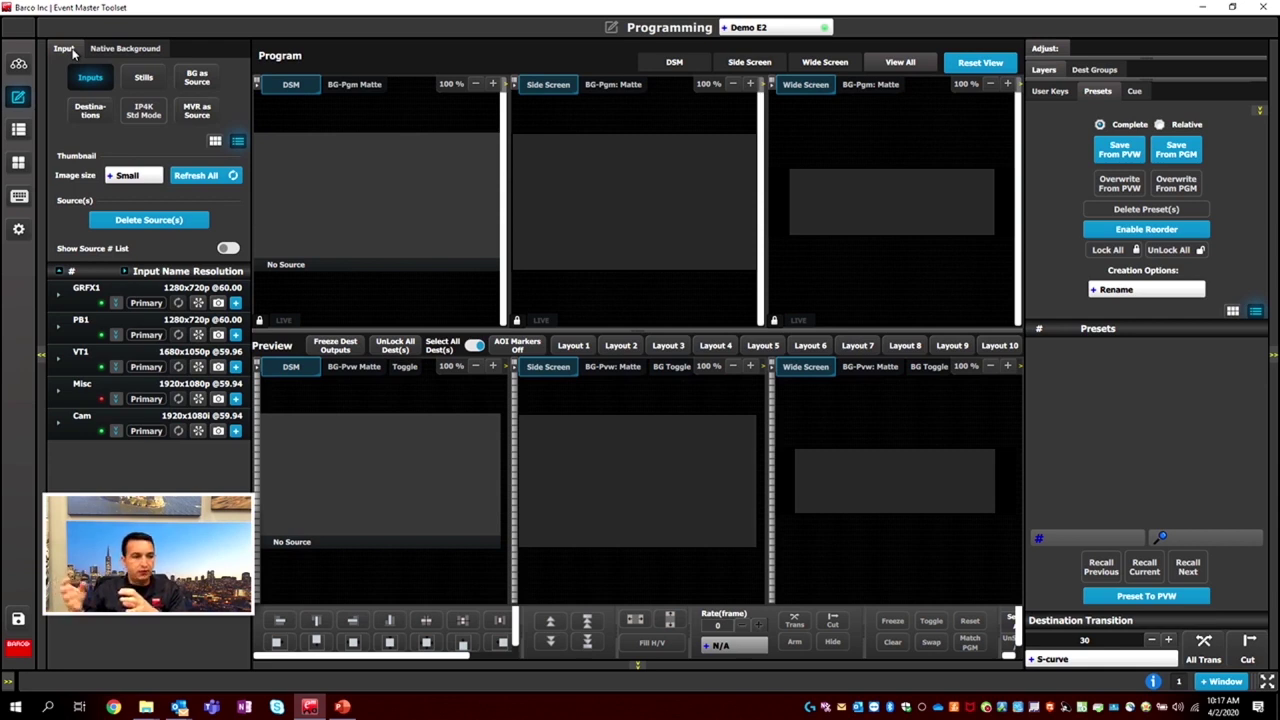
pyautogui.click(135, 49)
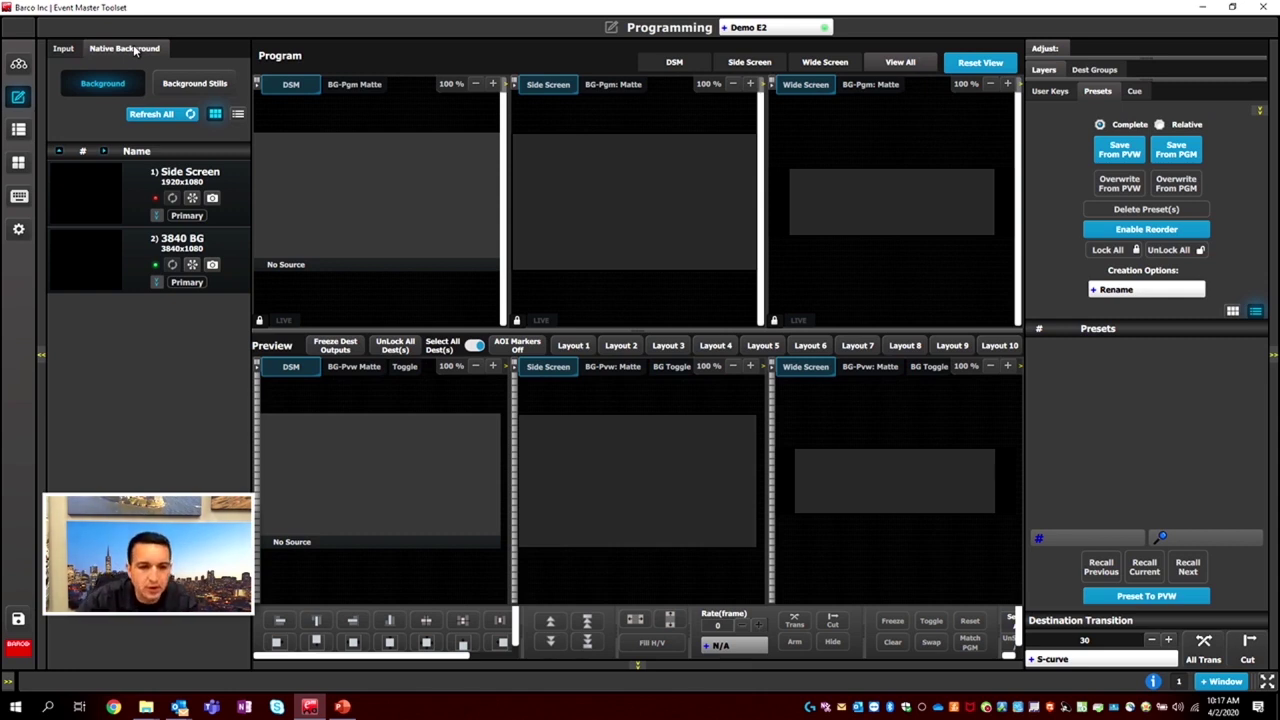
pyautogui.click(61, 49)
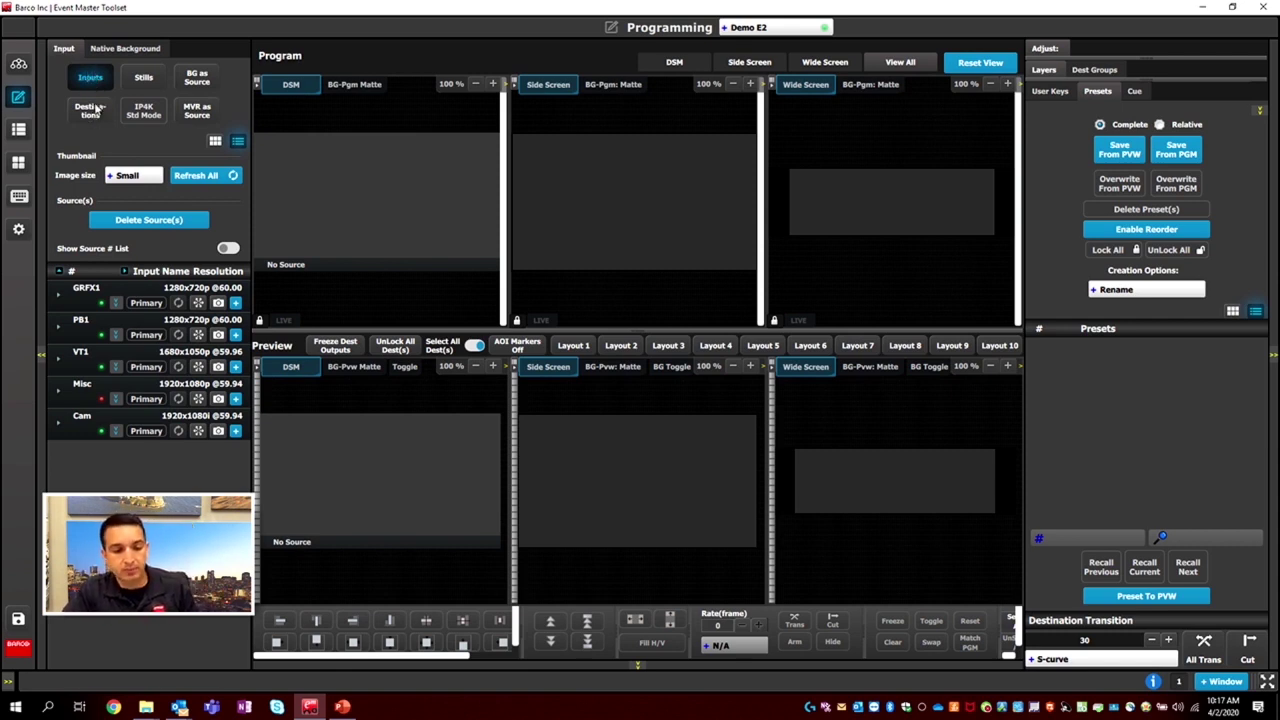
pyautogui.click(59, 295)
pyautogui.click(61, 296)
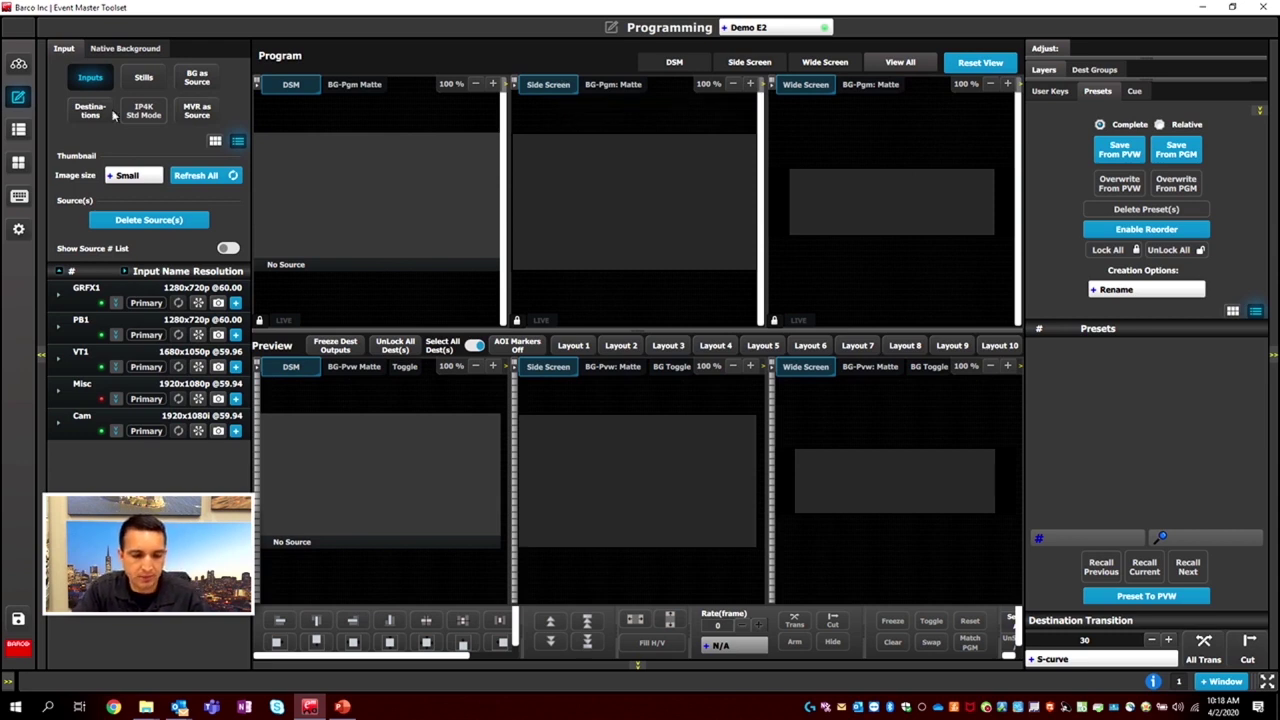
# - Show inputs as thumbnails and assign the GRFX 1 and PB 1 images to GRFX1 and PB1
pyautogui.click(217, 142)
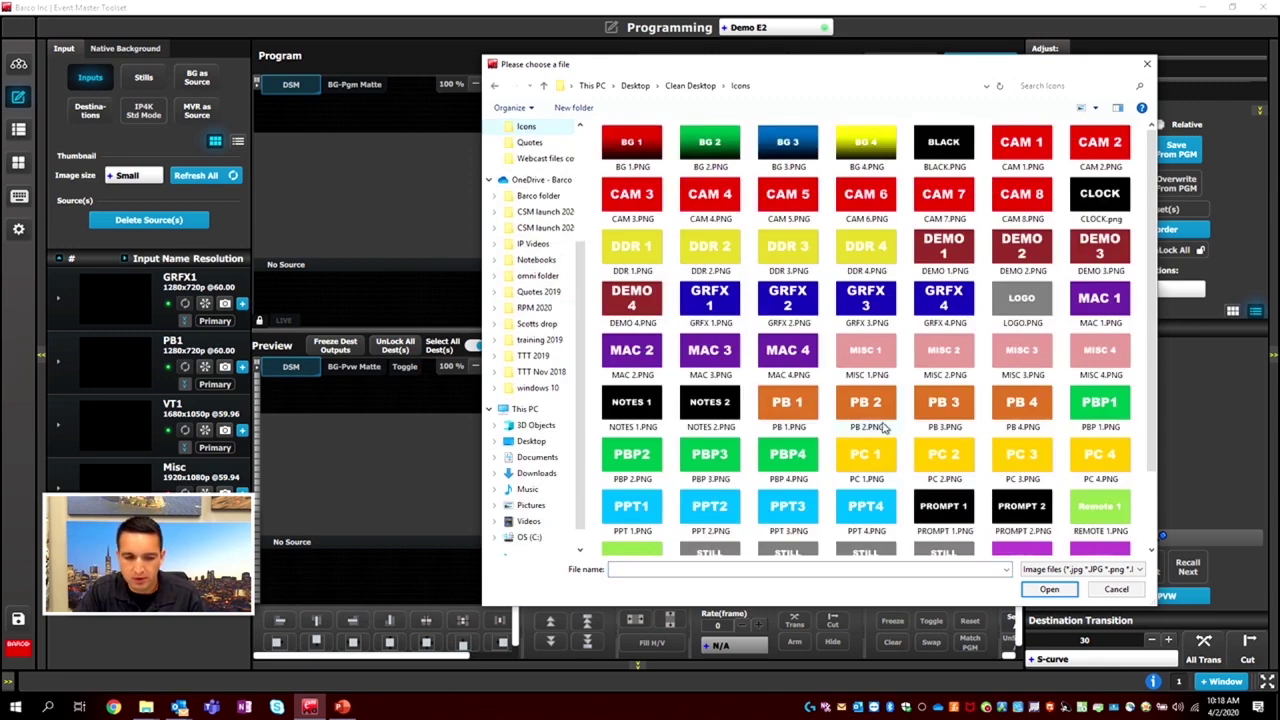
pyautogui.click(712, 305)
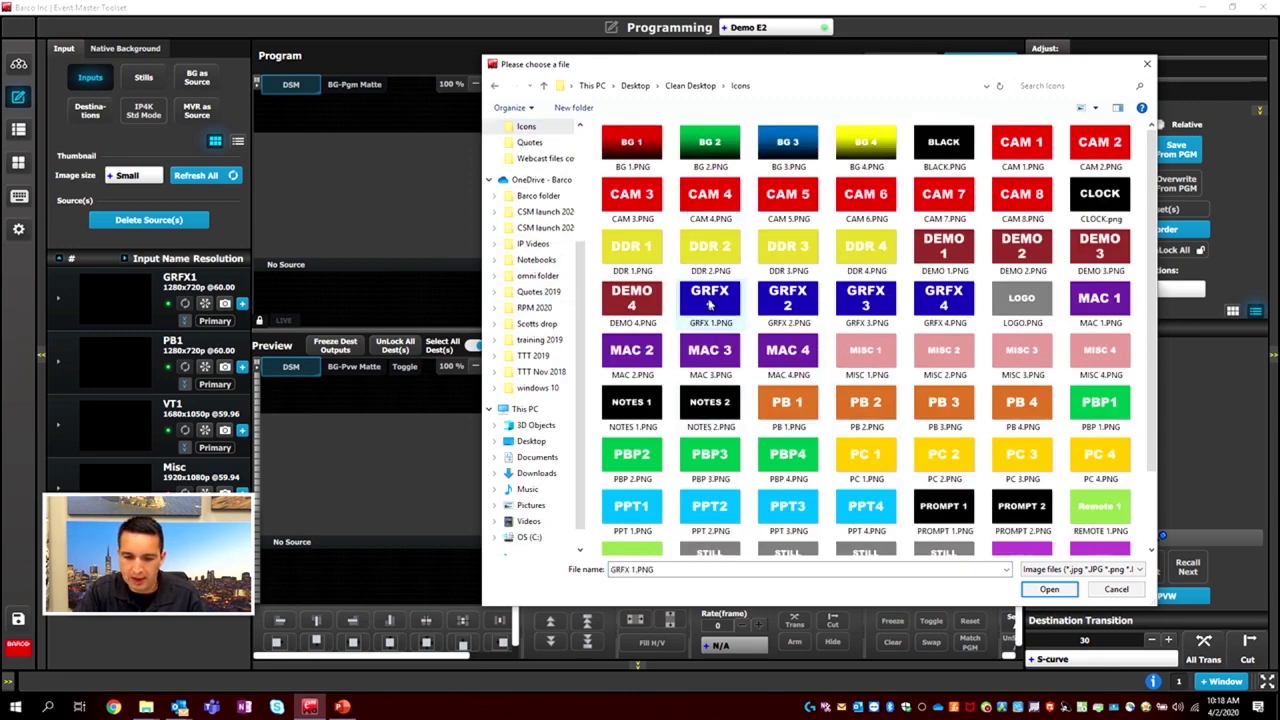
pyautogui.click(1050, 589)
pyautogui.click(117, 364)
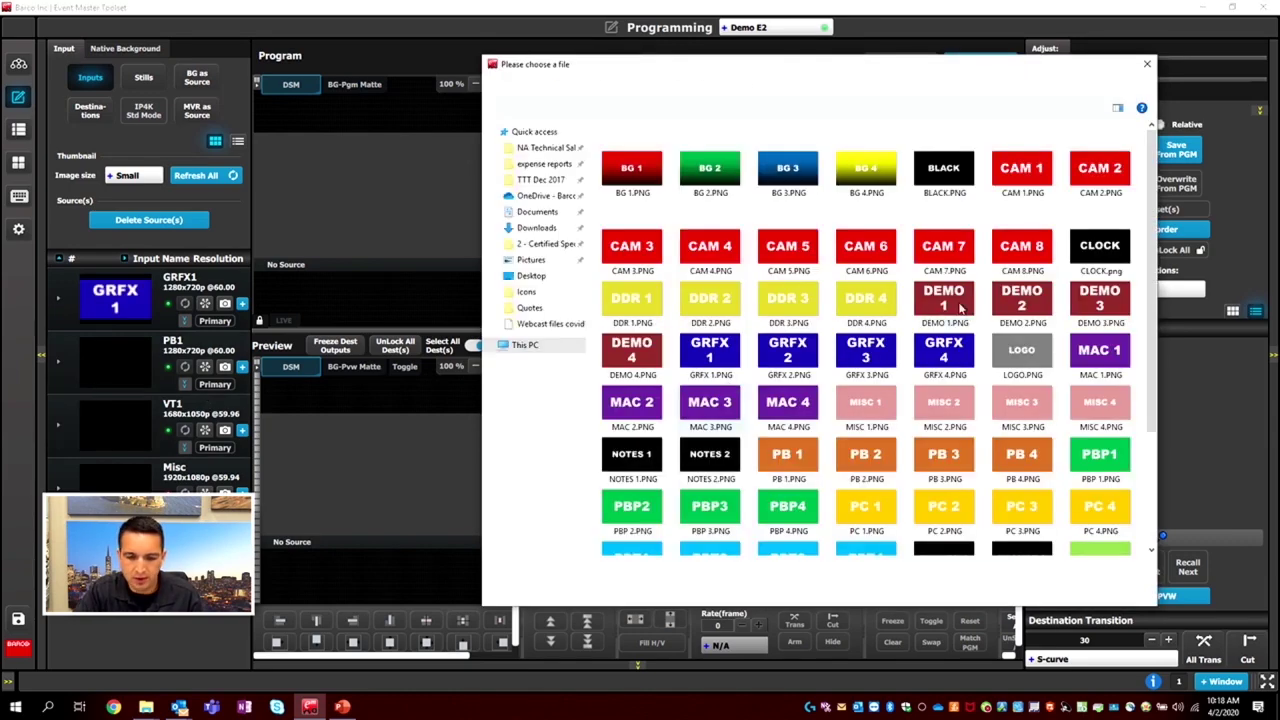
pyautogui.scroll(-2, 922, 392)
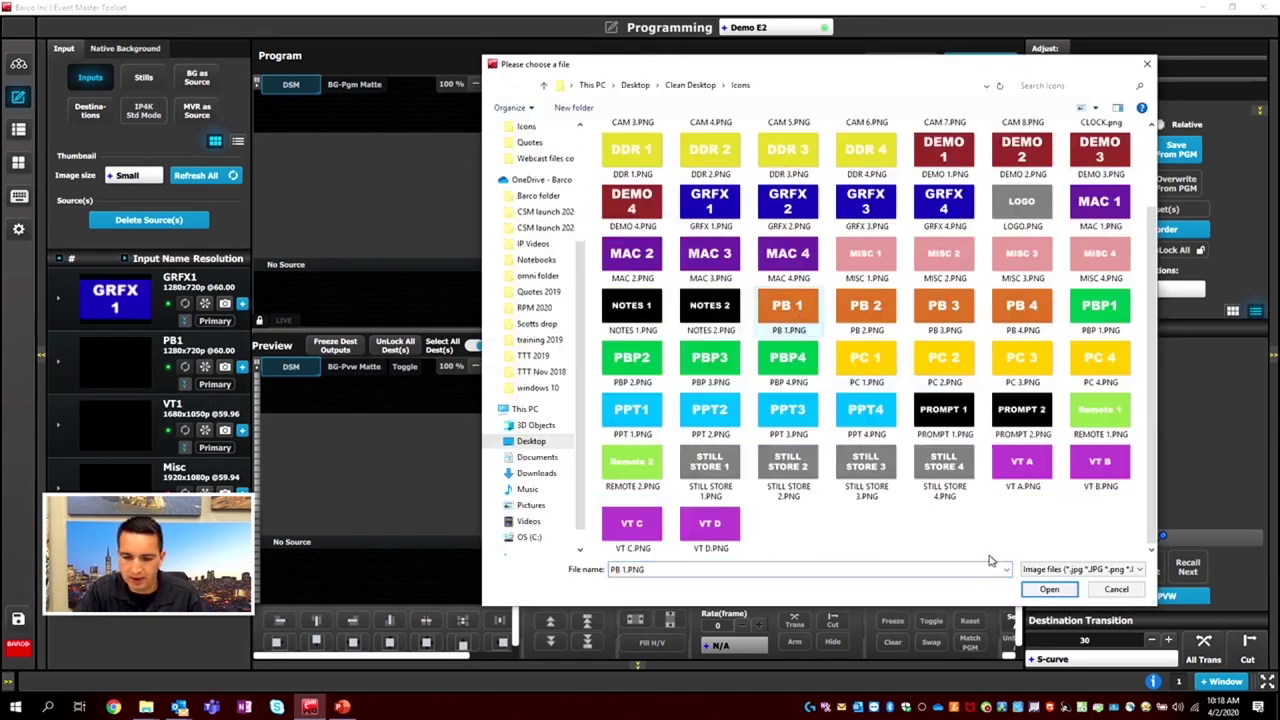
pyautogui.click(788, 305)
pyautogui.click(1049, 589)
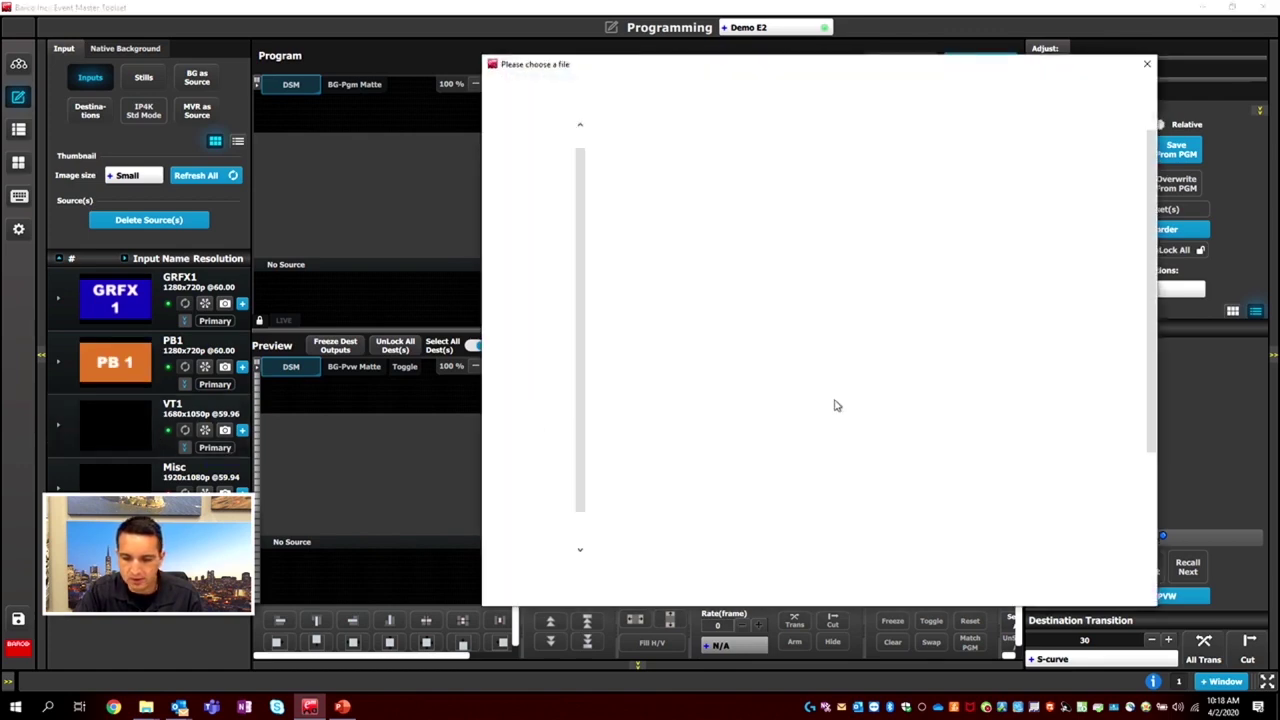
# - Assign the VT A, DEMO 1 and CAM 1 images to VT1, Misc and Cam, then view Stills
pyautogui.scroll(-2, 795, 510)
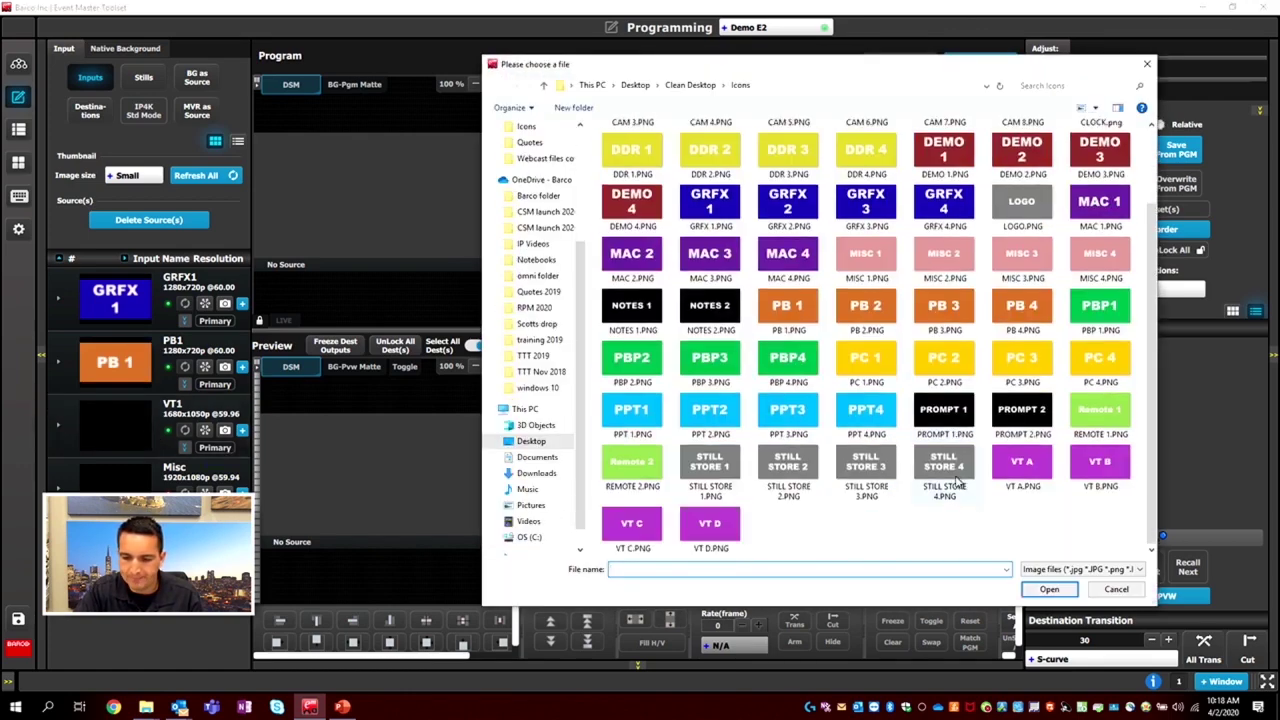
pyautogui.click(1022, 470)
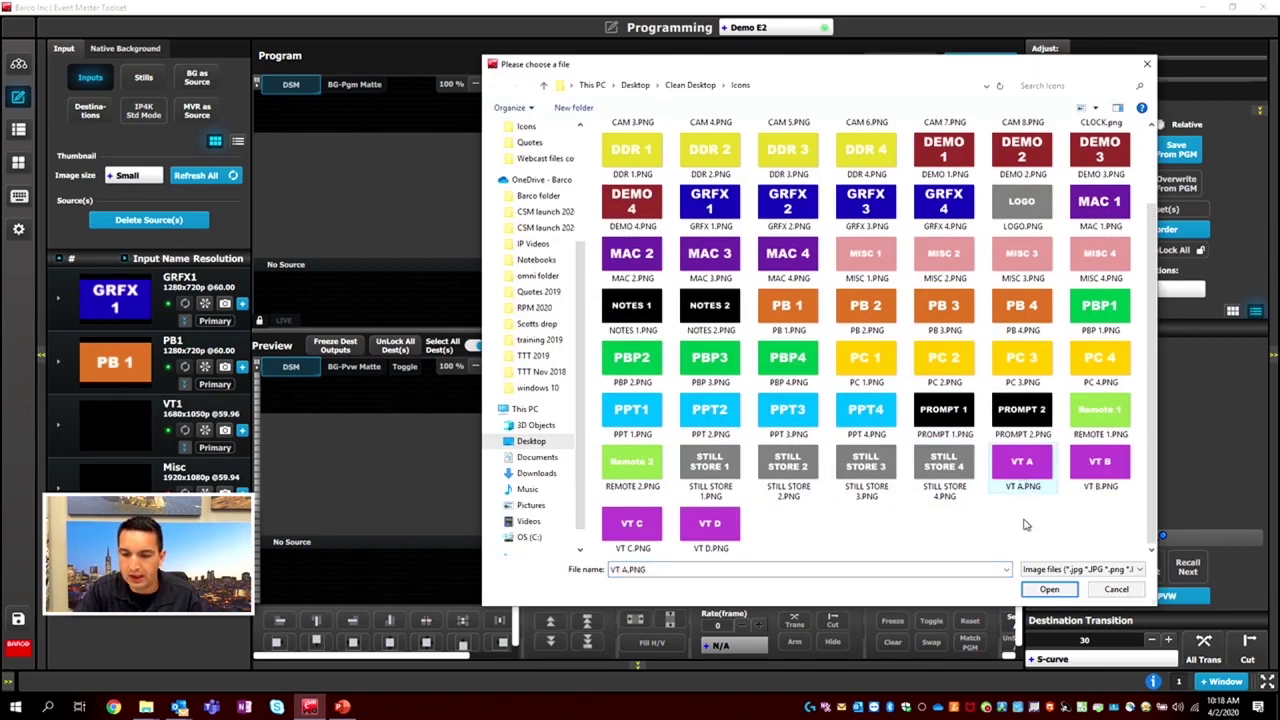
pyautogui.click(1058, 590)
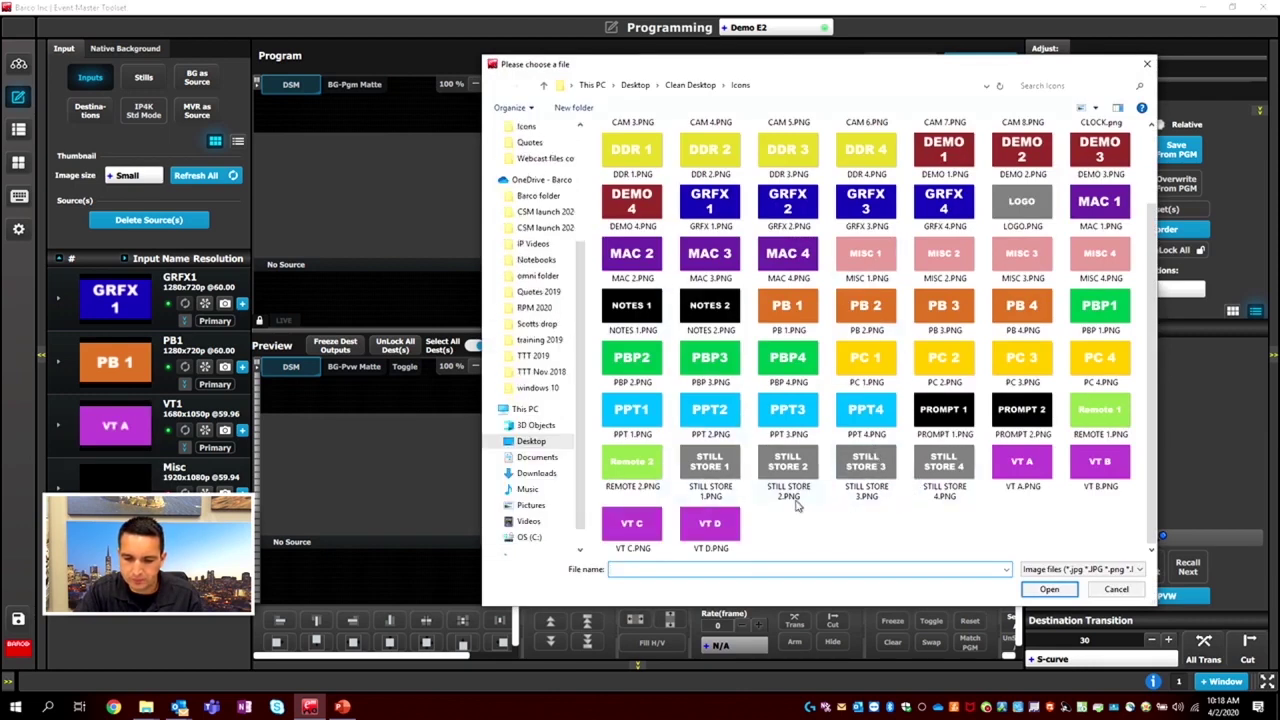
pyautogui.scroll(2, 800, 500)
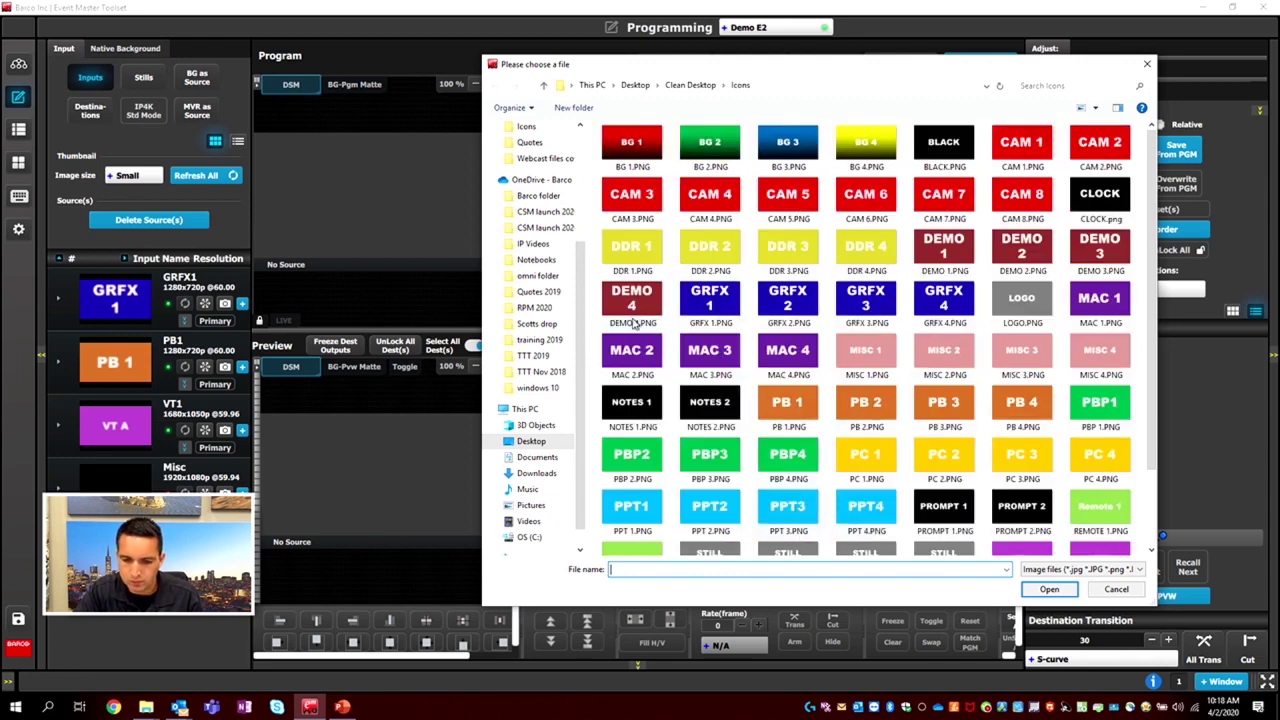
pyautogui.click(938, 255)
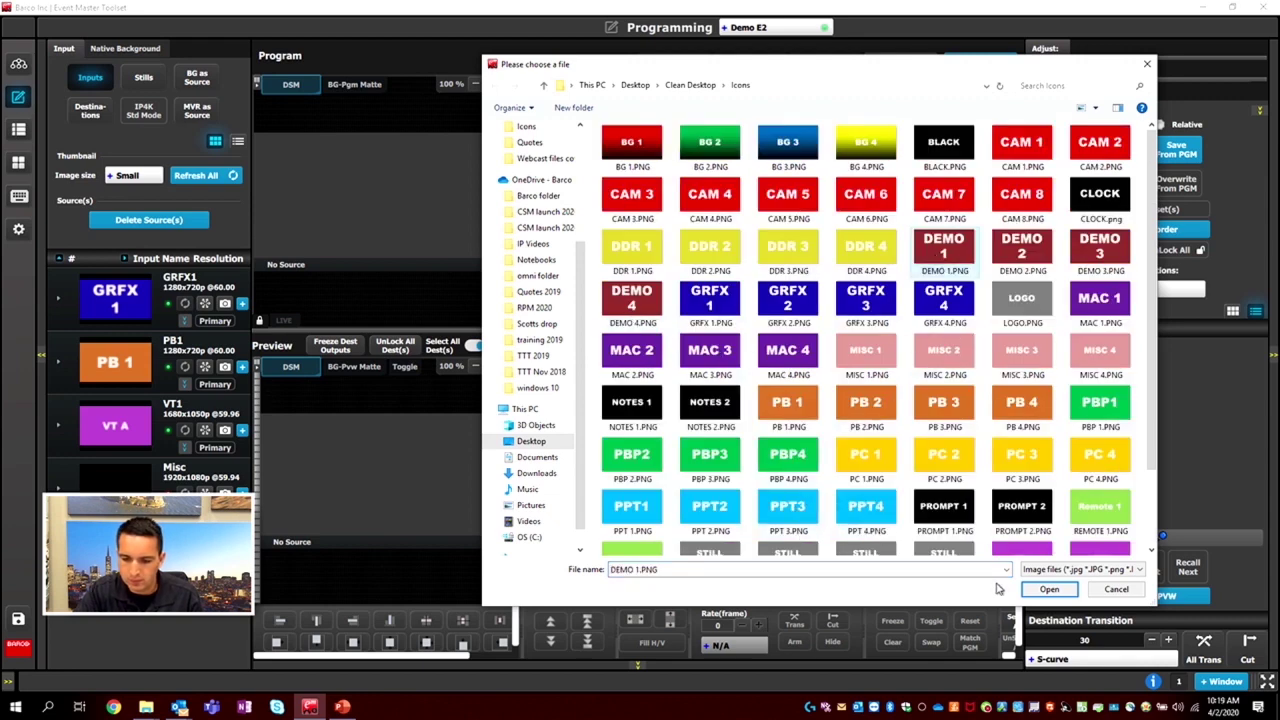
pyautogui.click(1048, 590)
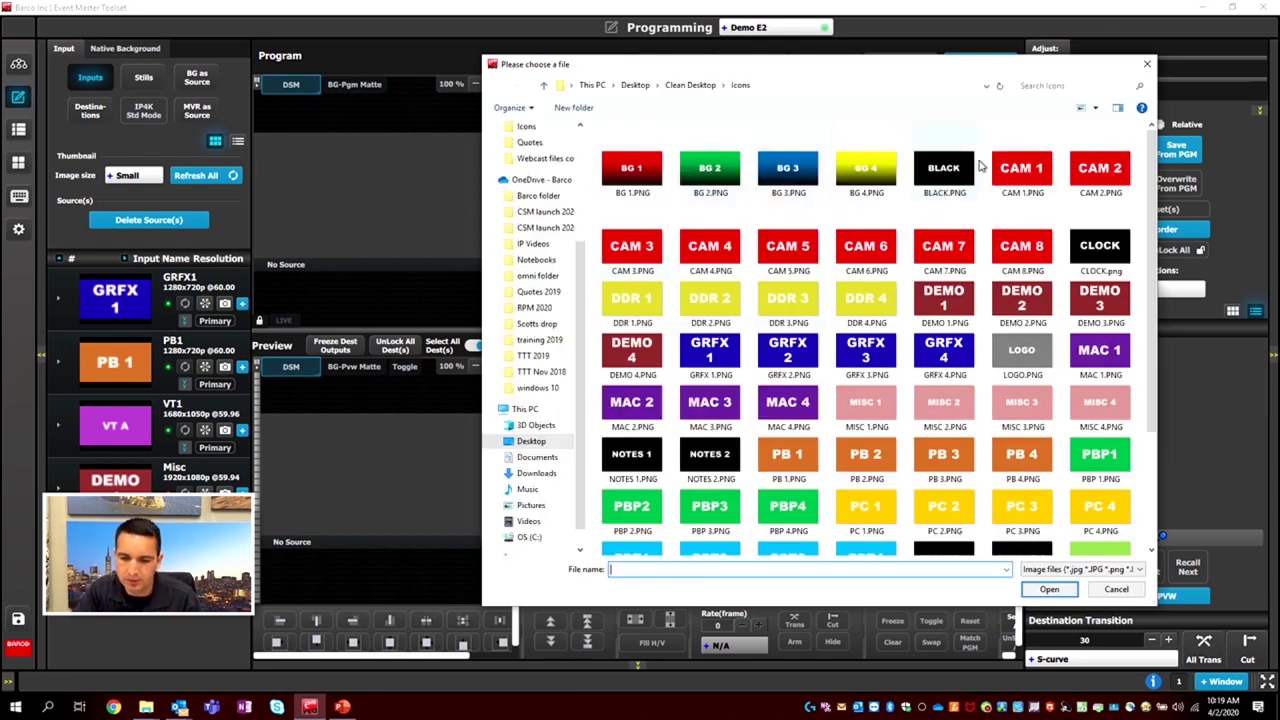
pyautogui.click(1015, 170)
pyautogui.click(1052, 590)
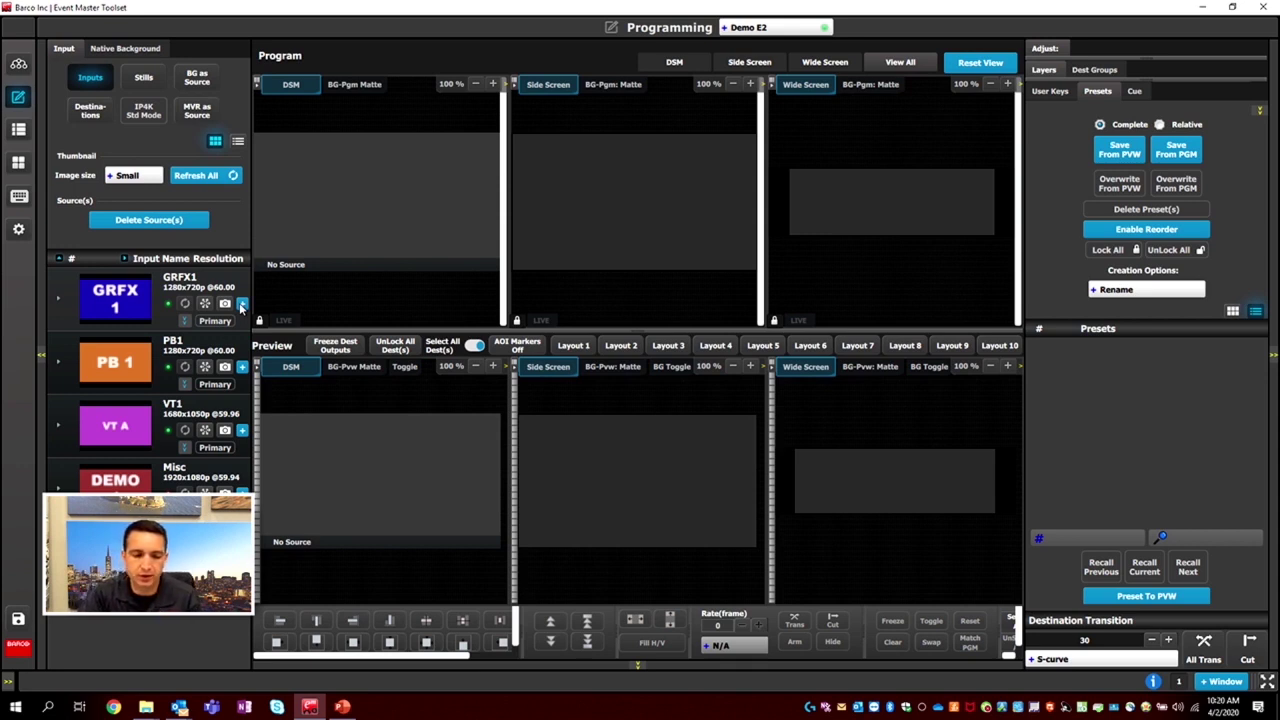
pyautogui.click(145, 80)
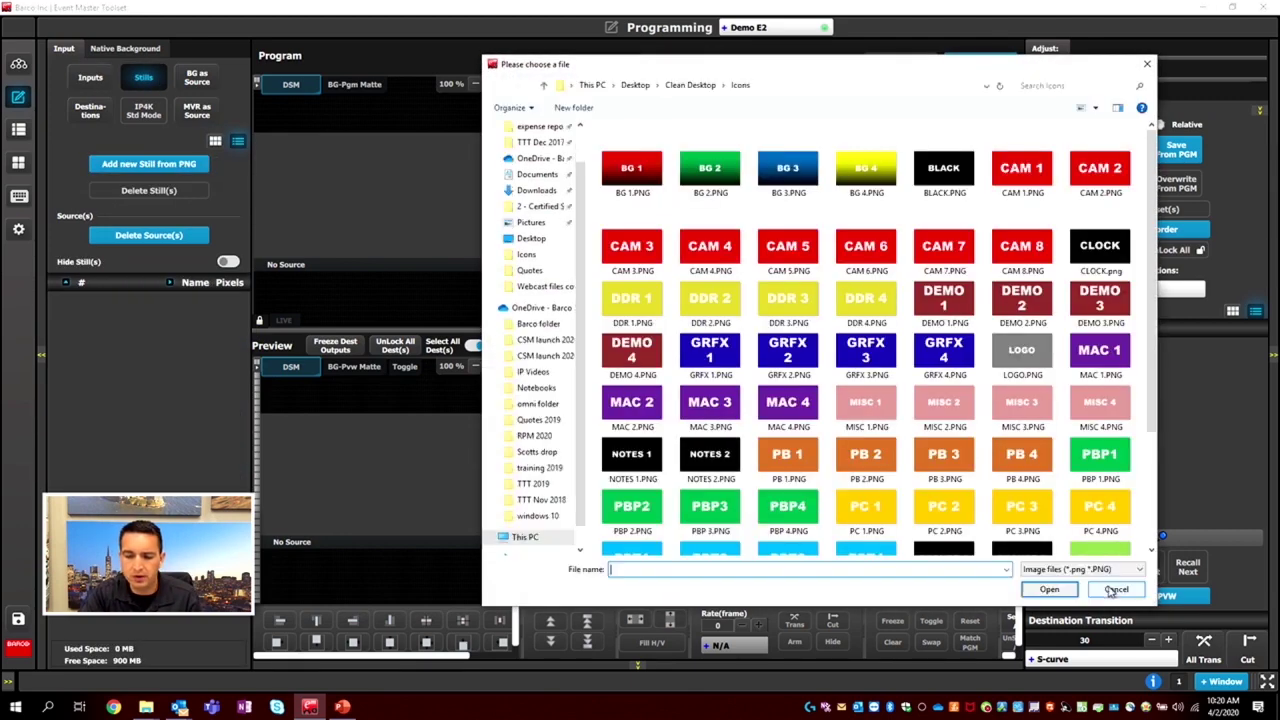
# - Capture 1920x1080 still StillStoreCam-1 from Cam, then review the Stills, BG and Destinations lists
pyautogui.click(1113, 590)
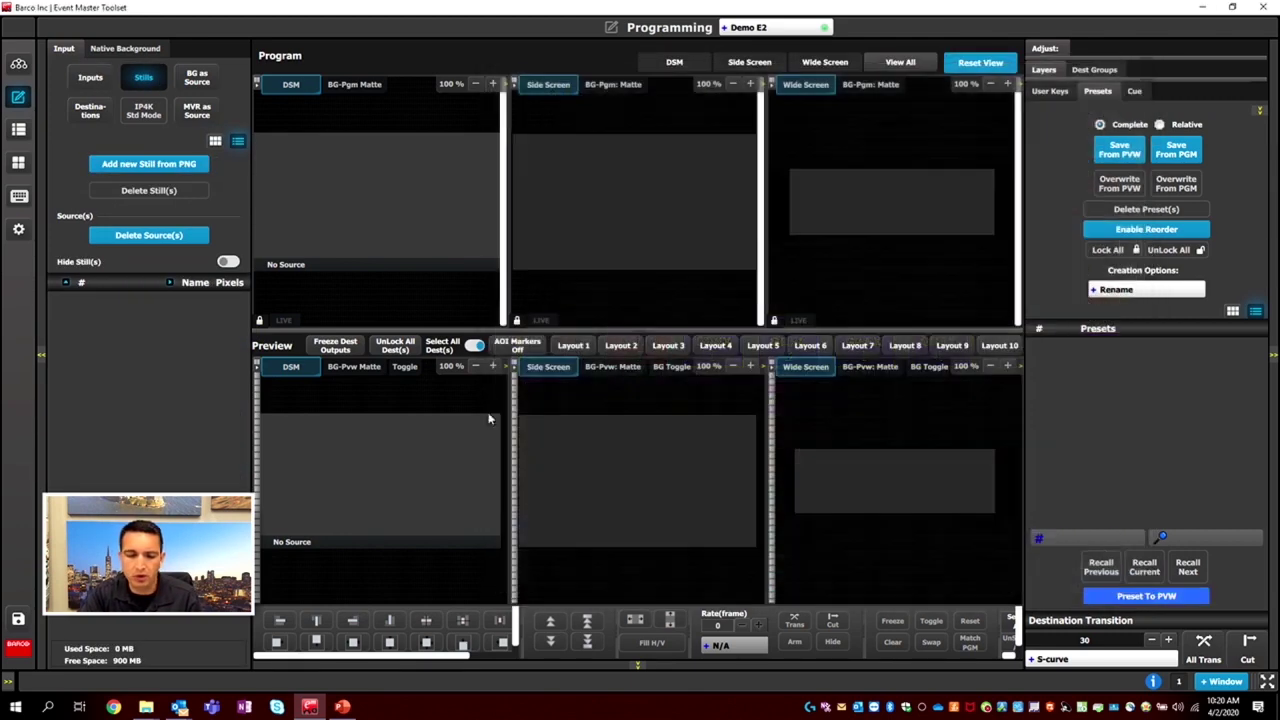
pyautogui.click(101, 83)
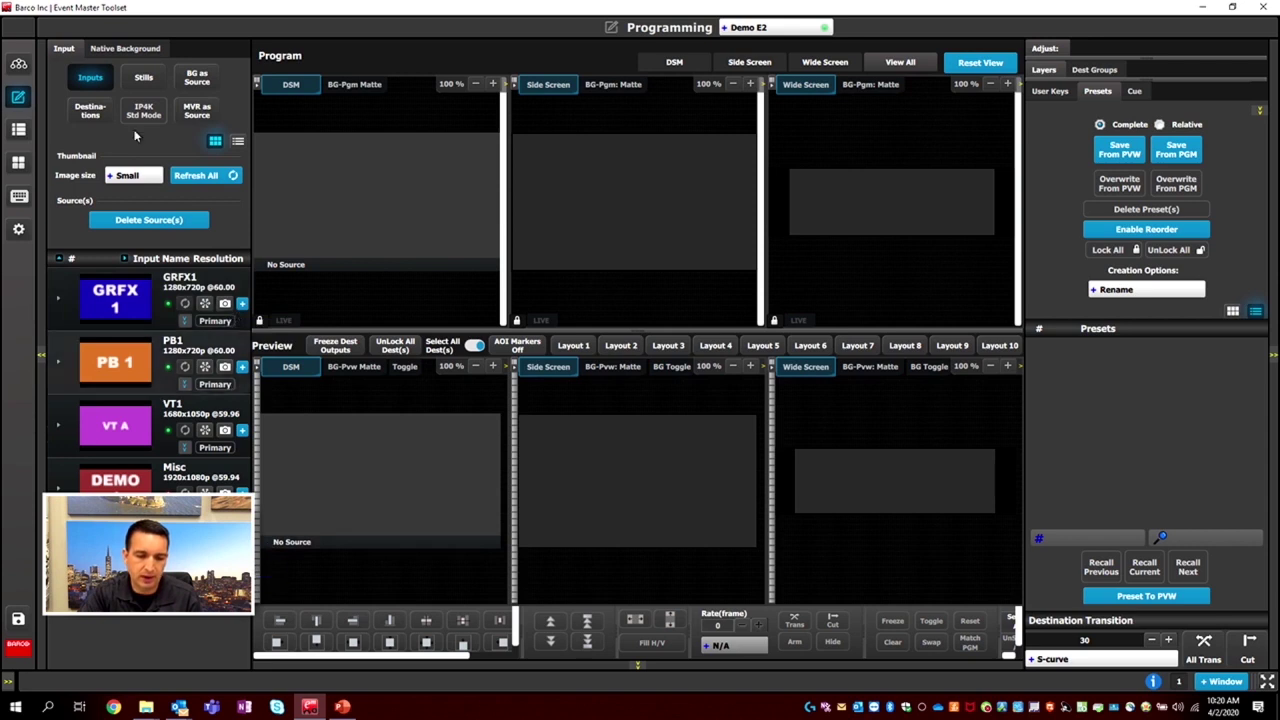
pyautogui.click(143, 78)
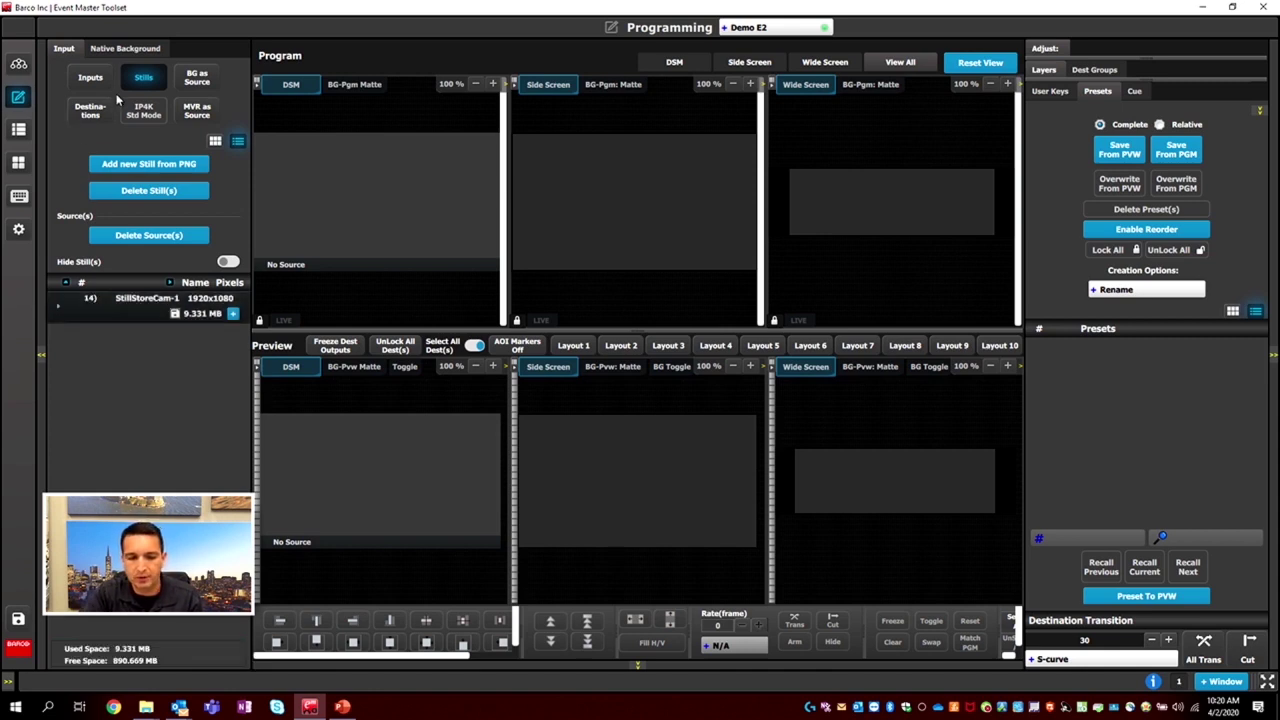
pyautogui.click(197, 77)
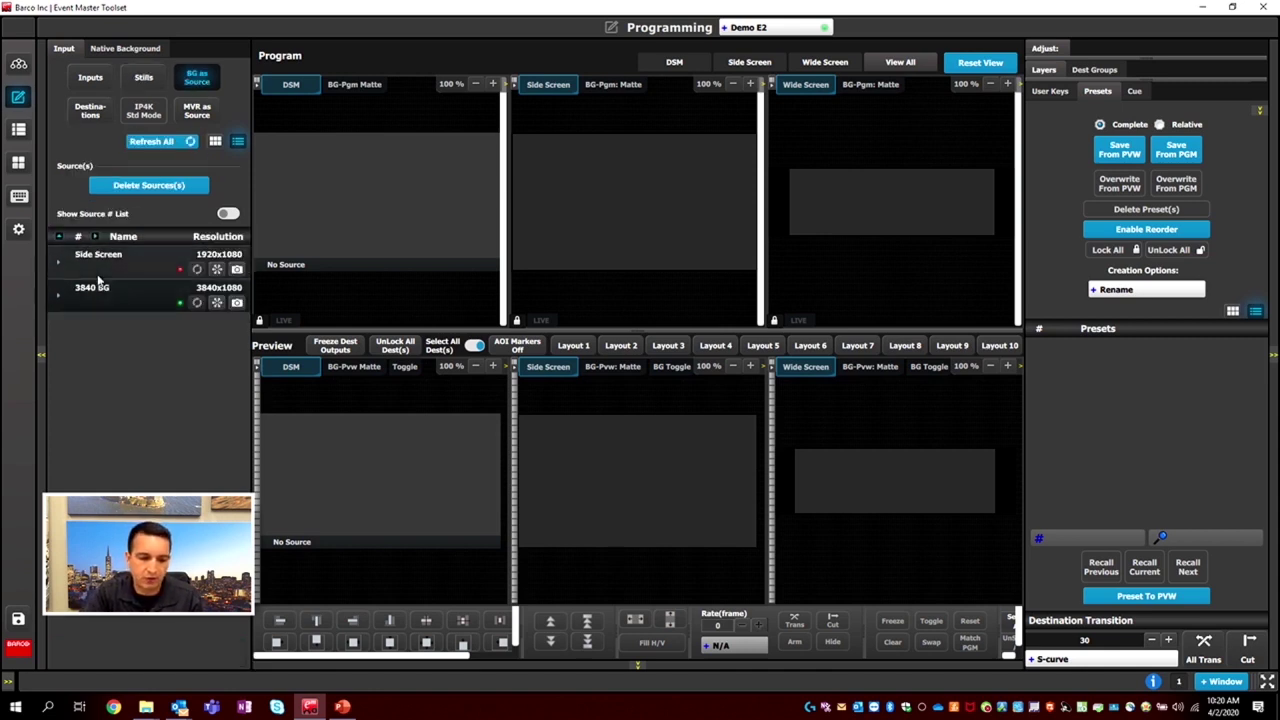
pyautogui.click(88, 111)
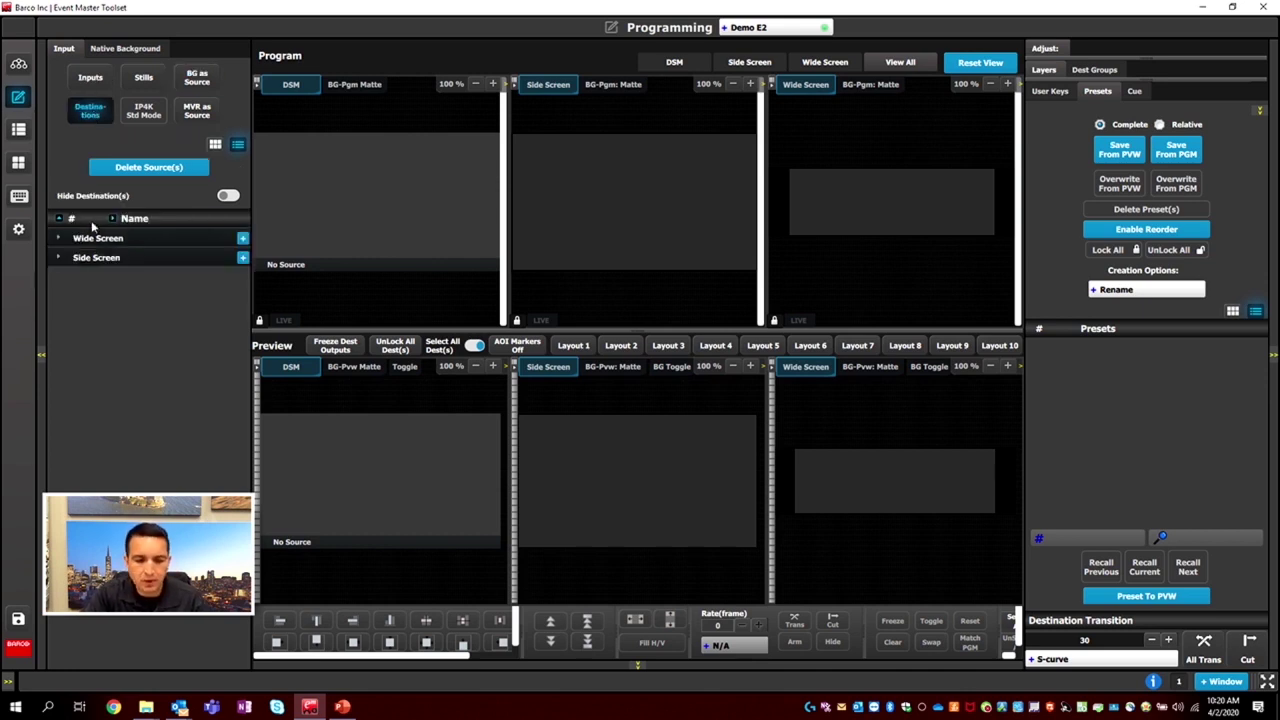
pyautogui.click(90, 80)
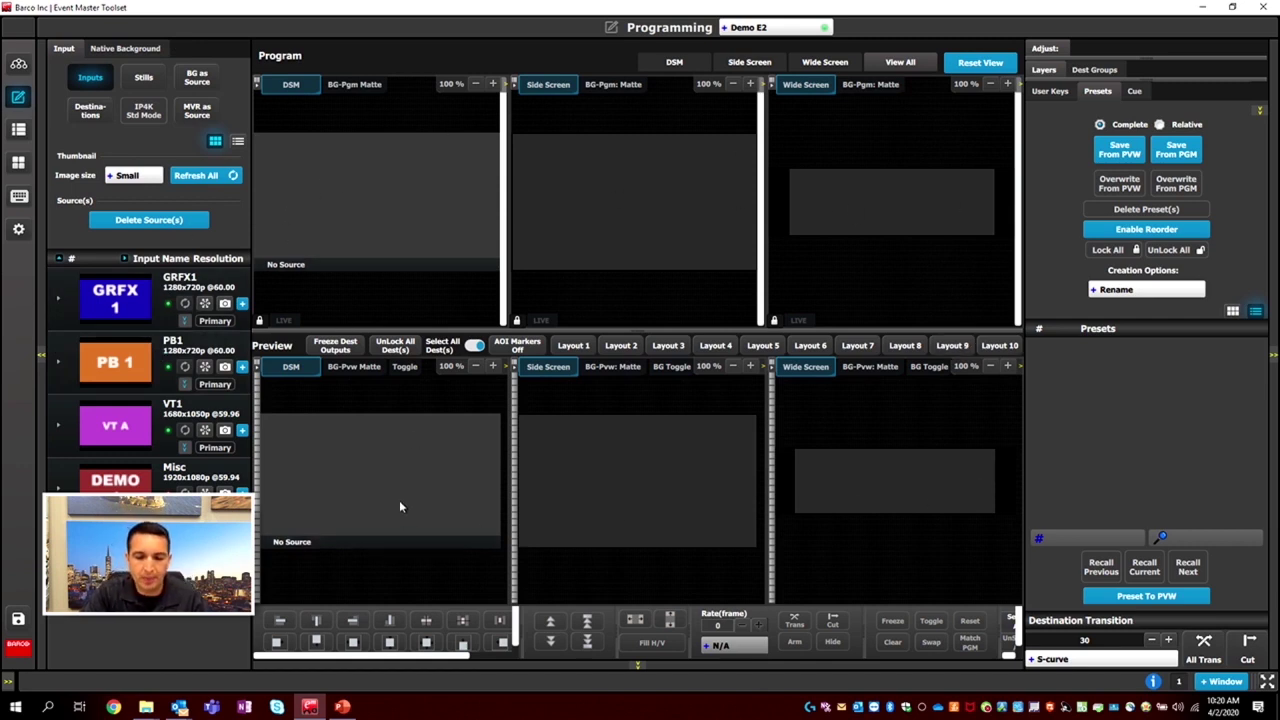
# - Try 75% and 50% sizes on the DSM and Side Screen program views, restoring 100%
pyautogui.click(477, 84)
pyautogui.click(492, 84)
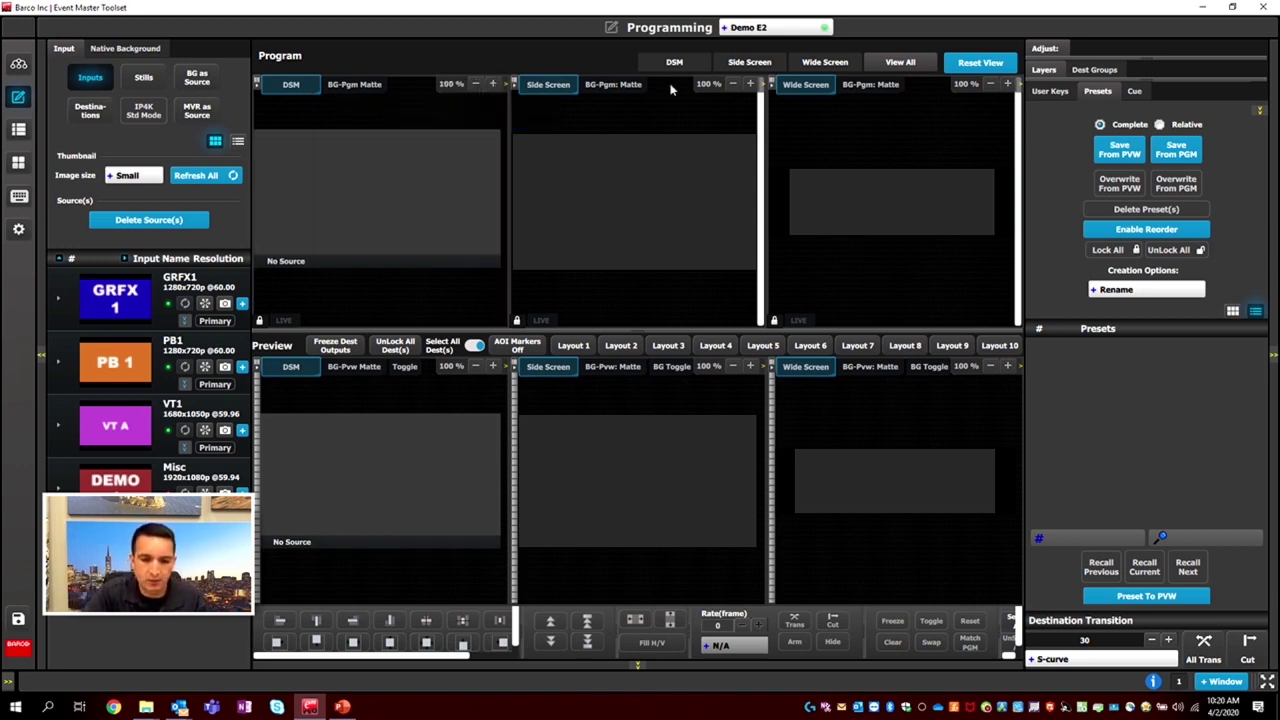
pyautogui.click(732, 84)
pyautogui.click(732, 84)
pyautogui.click(749, 84)
pyautogui.click(749, 84)
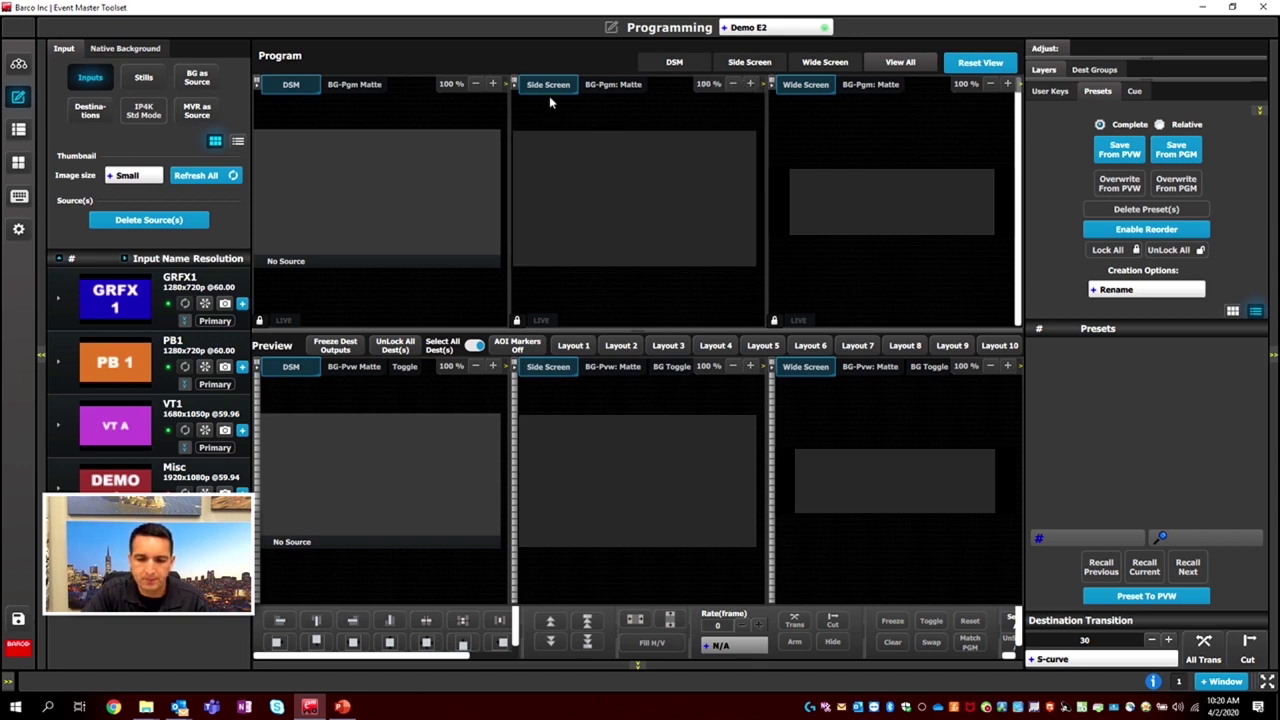
pyautogui.click(749, 84)
pyautogui.click(733, 84)
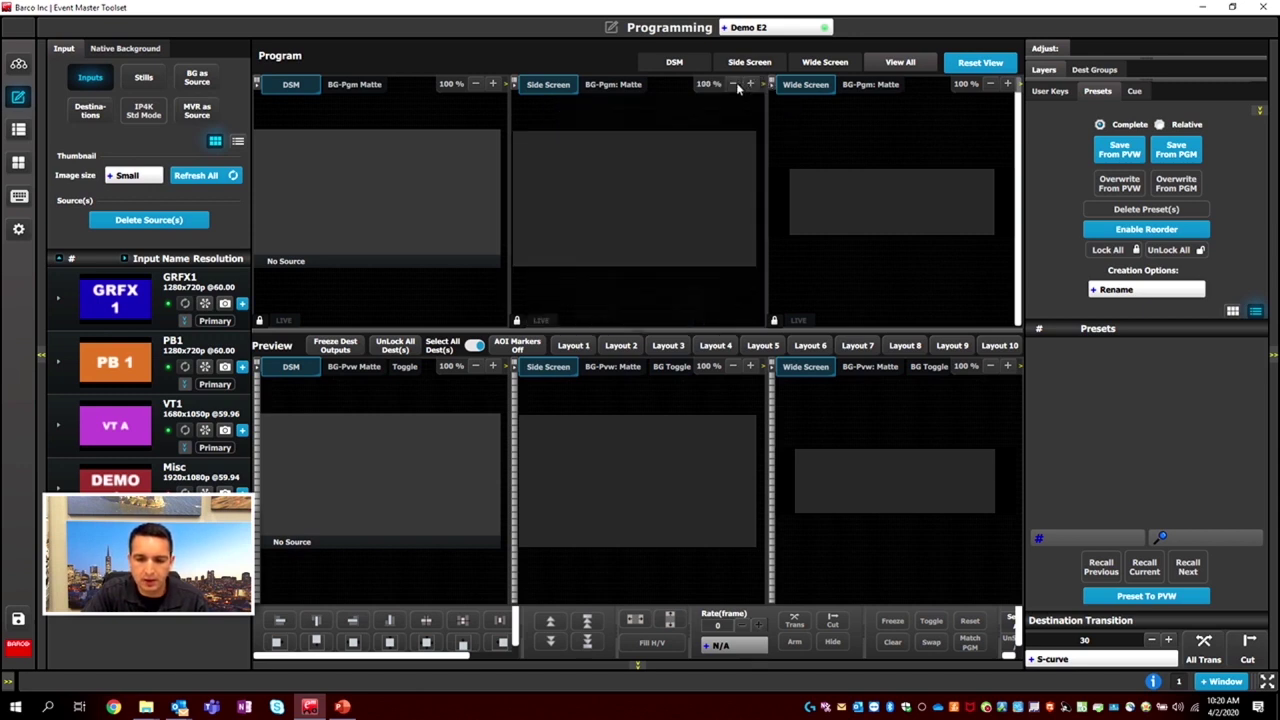
# - Deselect and reselect the Side Screen, Wide Screen and DSM destinations
pyautogui.click(596, 110)
pyautogui.click(848, 110)
pyautogui.click(308, 105)
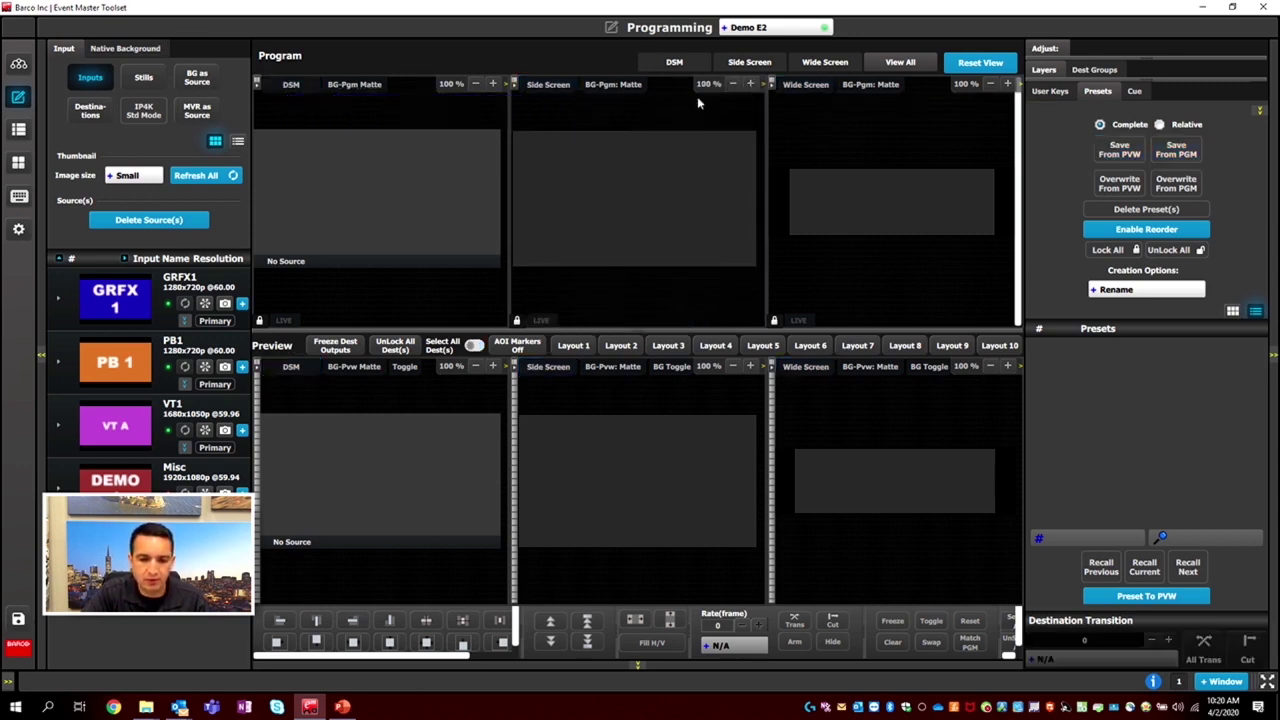
pyautogui.click(290, 92)
pyautogui.click(545, 90)
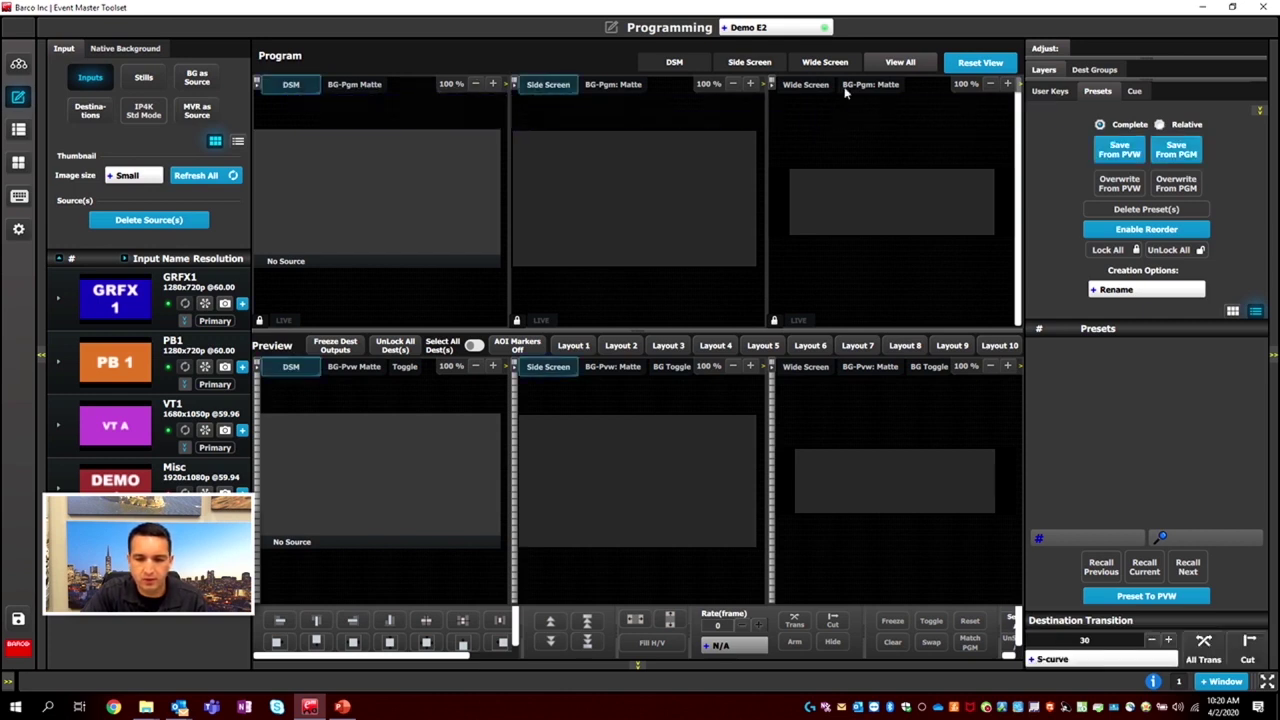
pyautogui.click(812, 93)
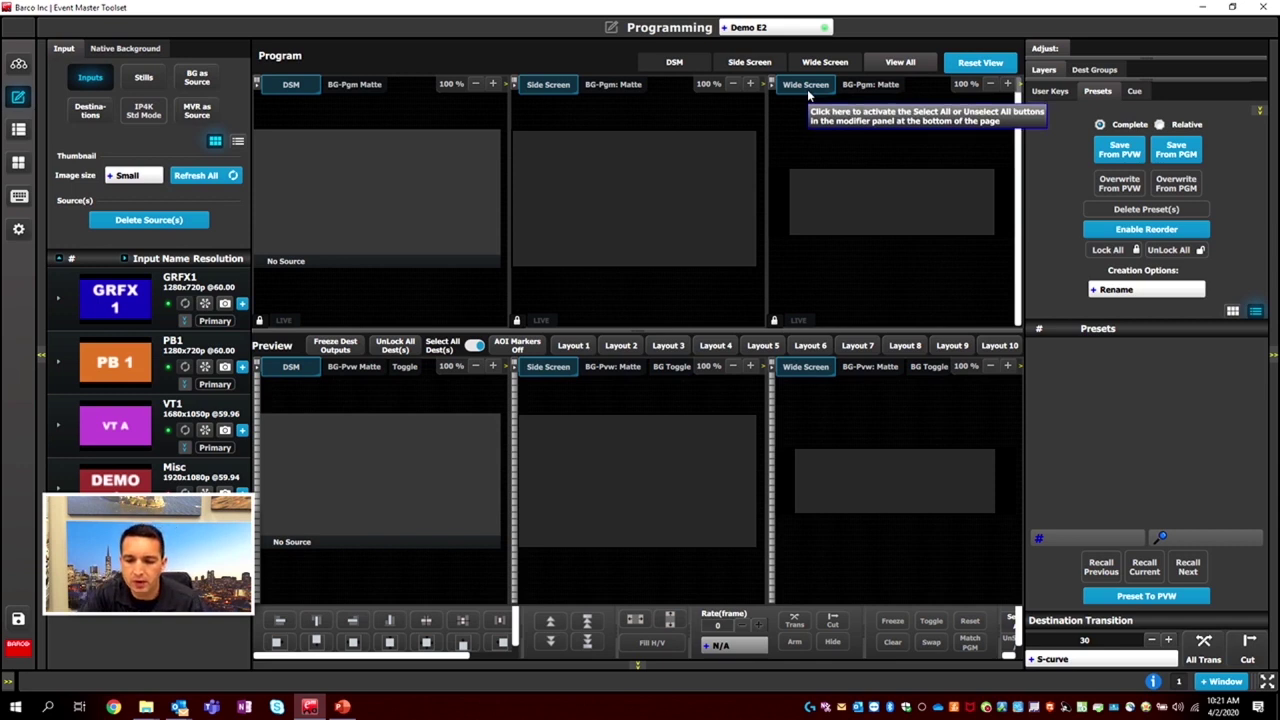
# - Toggle UnLock All Dest(s), Freeze Dest Outputs and Select All Dest(s) back and forth, then turn AOI Markers On
pyautogui.click(775, 321)
pyautogui.click(775, 321)
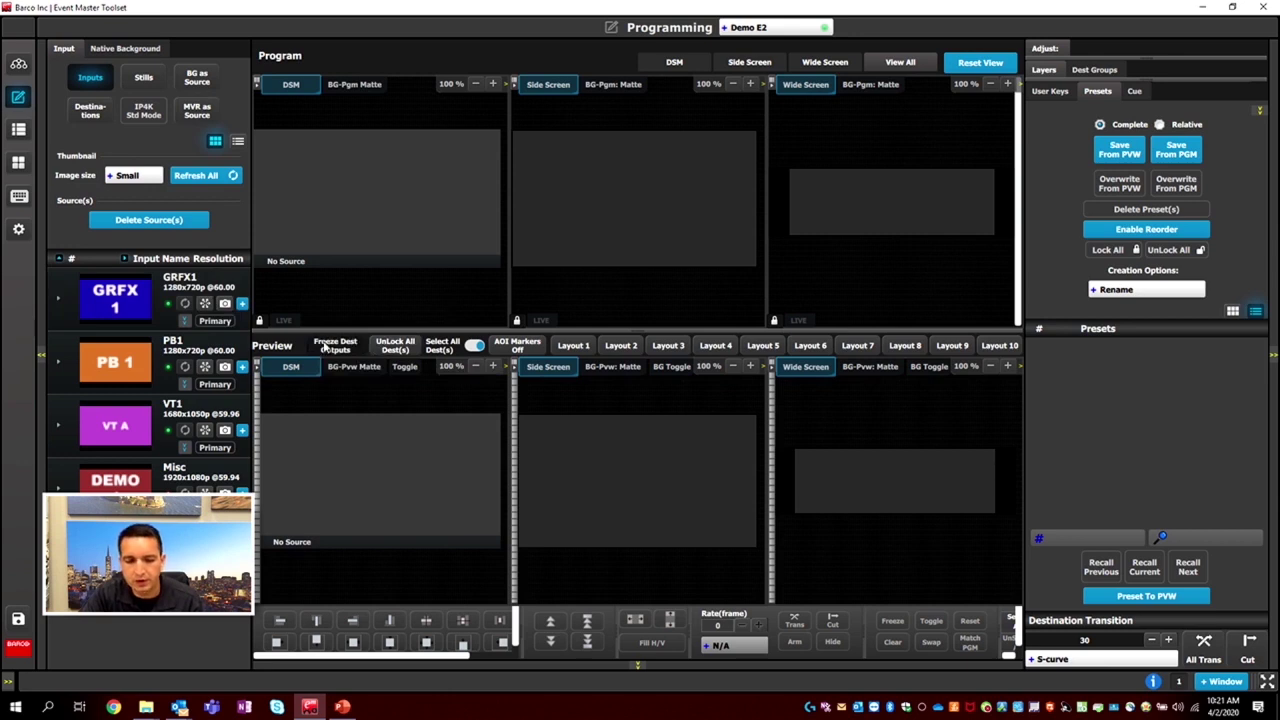
pyautogui.click(340, 349)
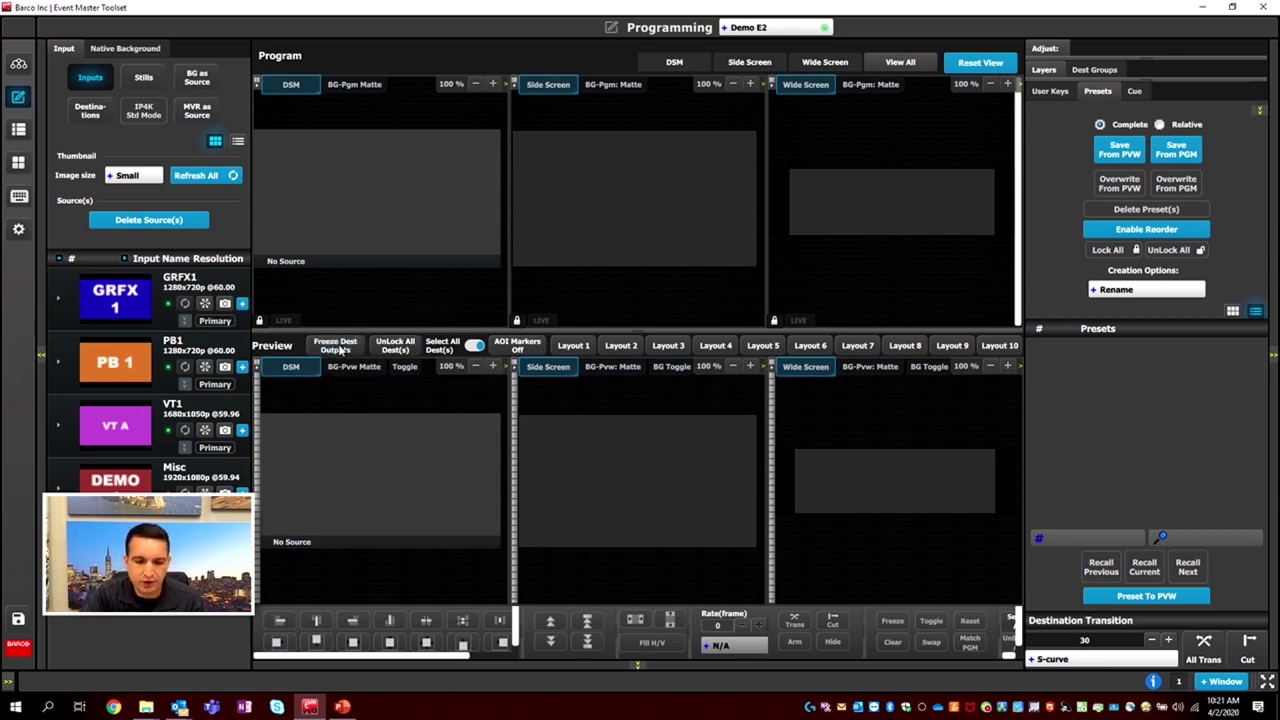
pyautogui.click(345, 348)
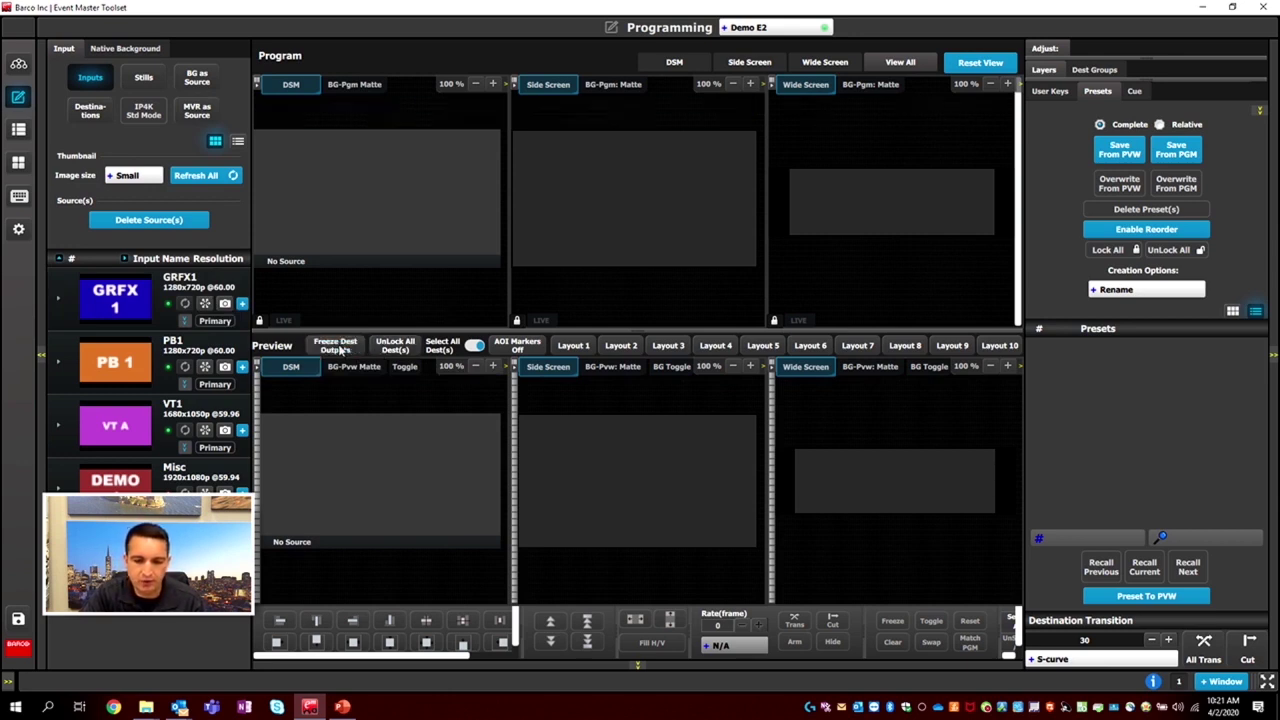
pyautogui.click(396, 345)
pyautogui.click(406, 346)
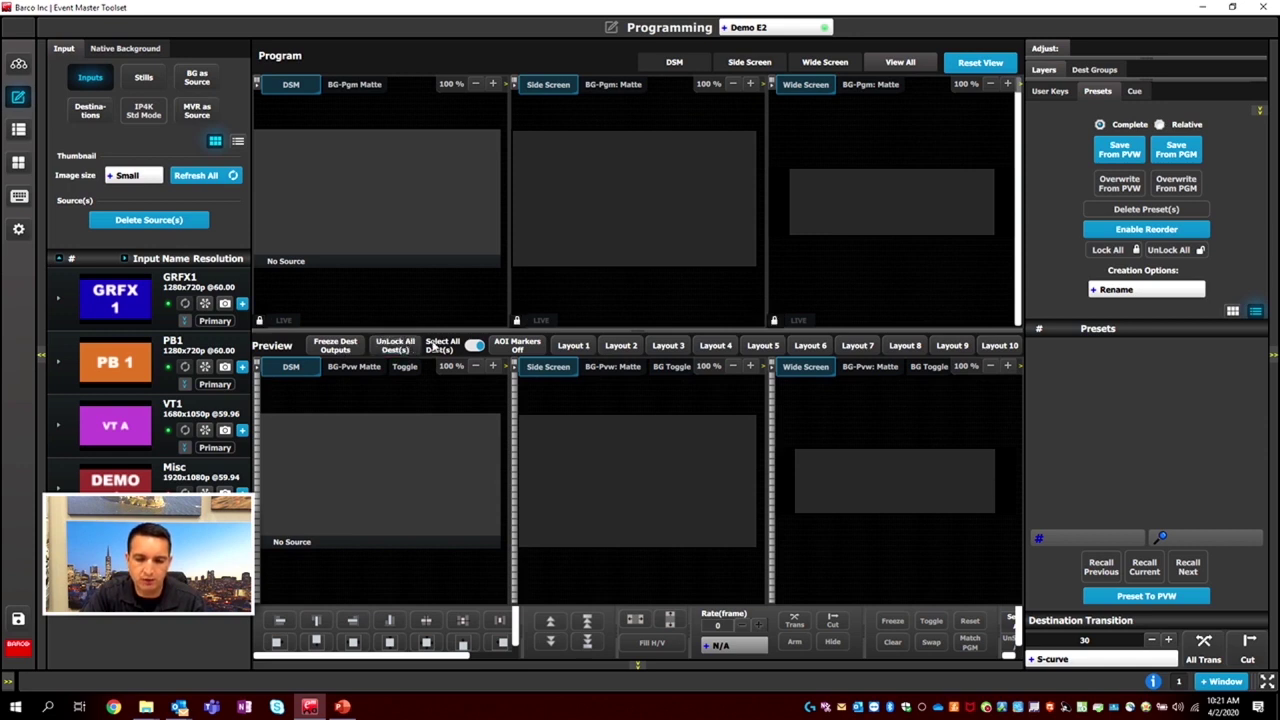
pyautogui.click(476, 346)
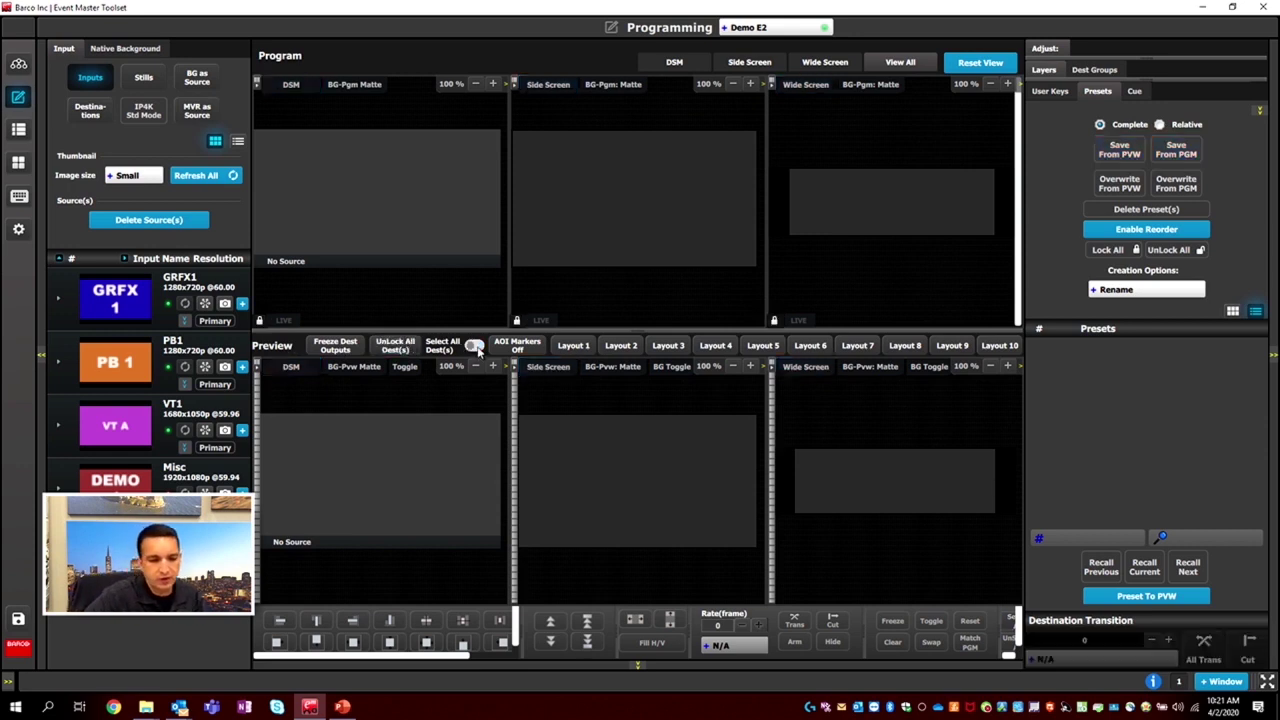
pyautogui.click(476, 346)
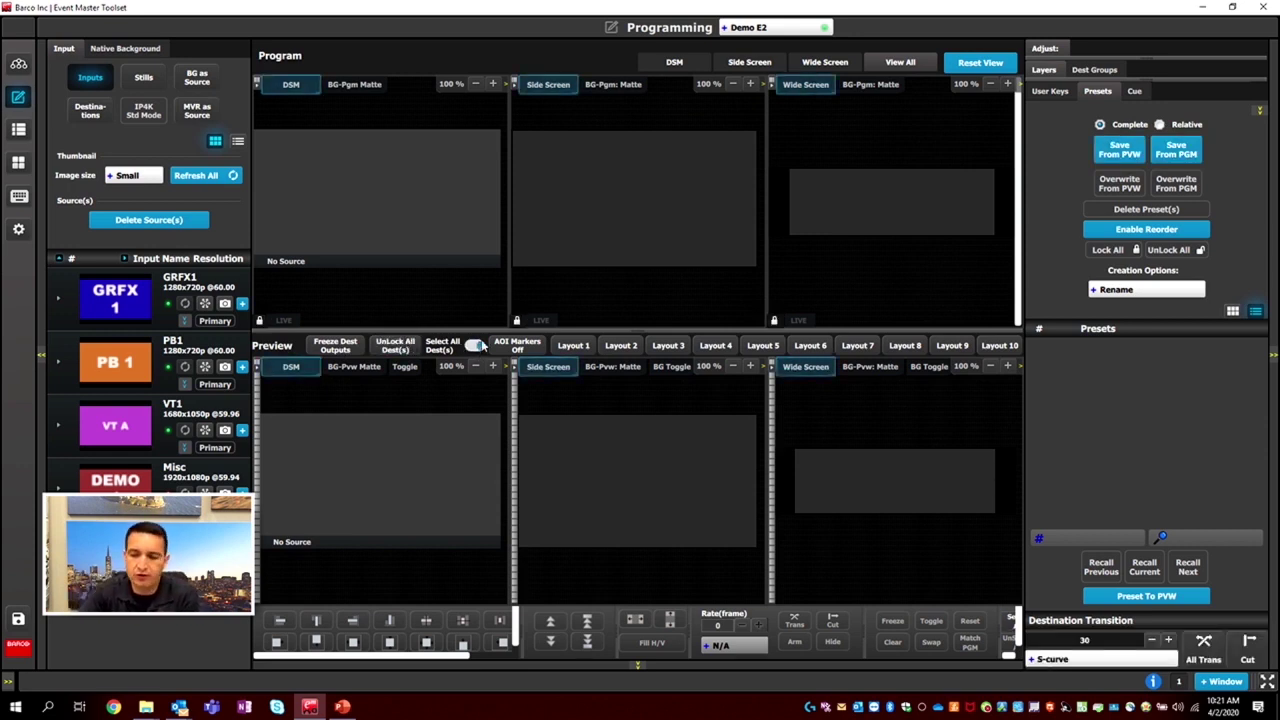
pyautogui.click(528, 345)
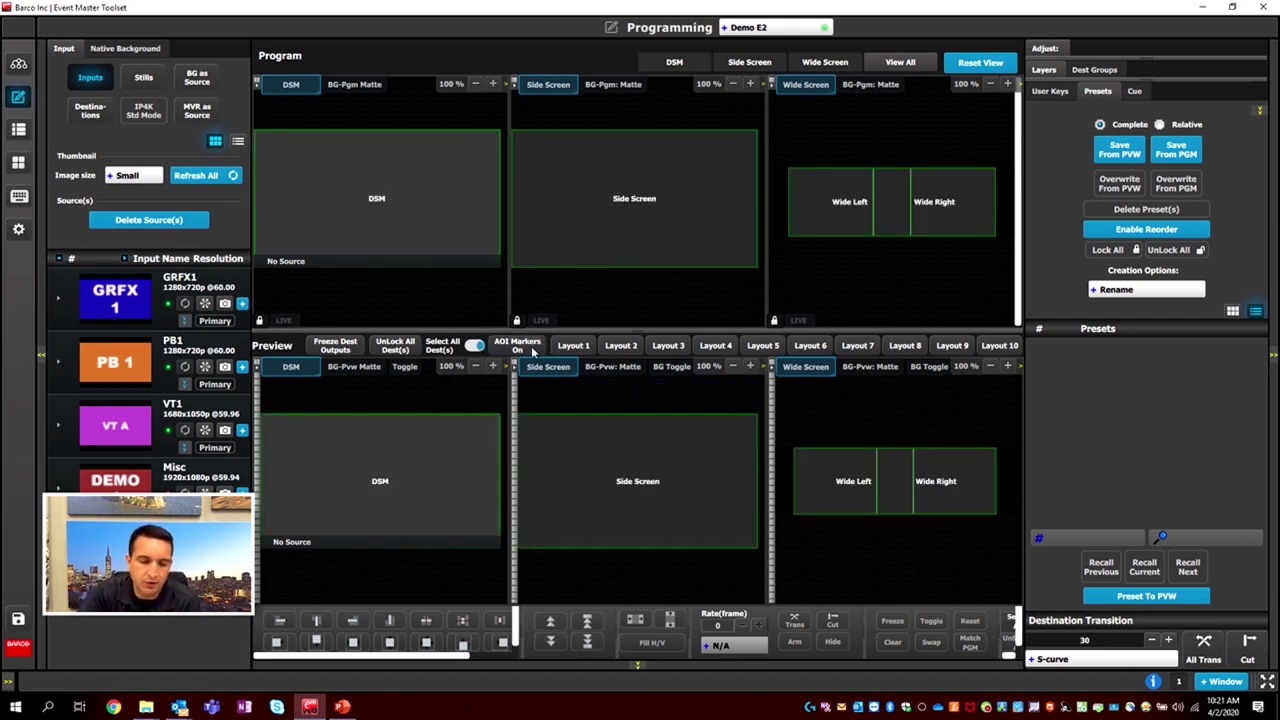
# - Switch AOI Markers back to Off
pyautogui.click(534, 349)
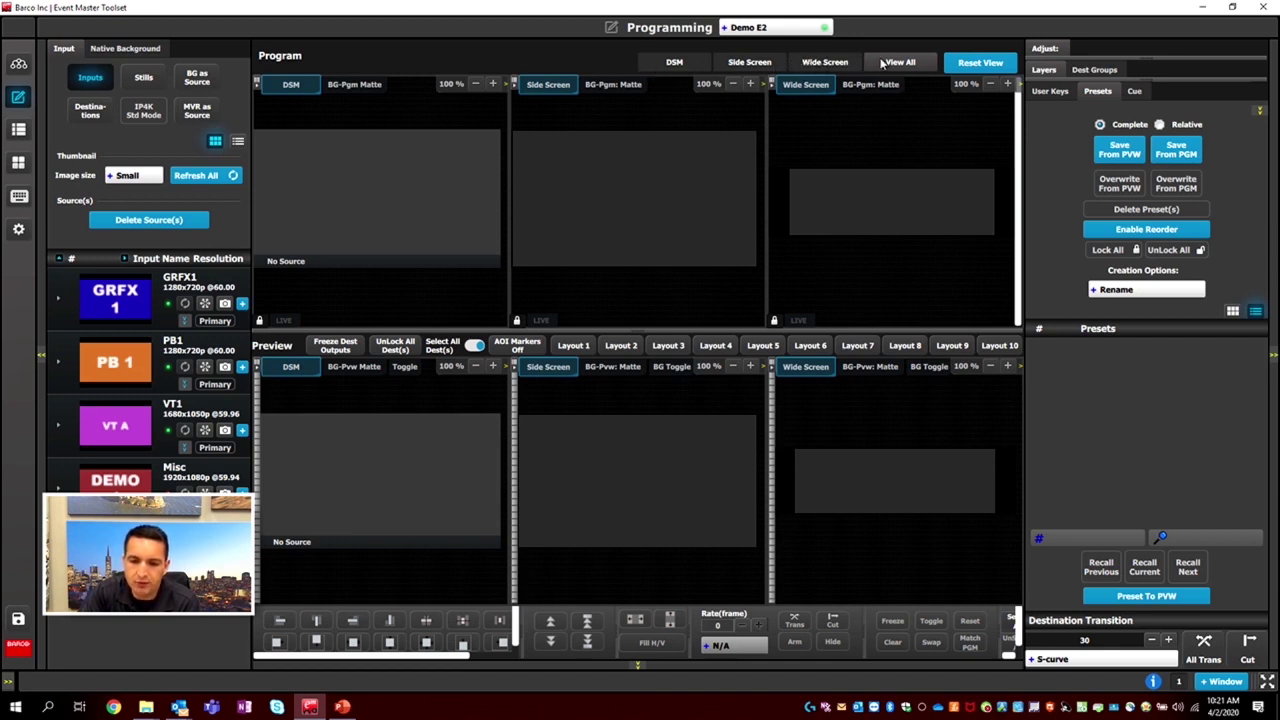
# - View each destination alone, order them Wide Screen, Side Screen, DSM, then select View All
pyautogui.click(822, 64)
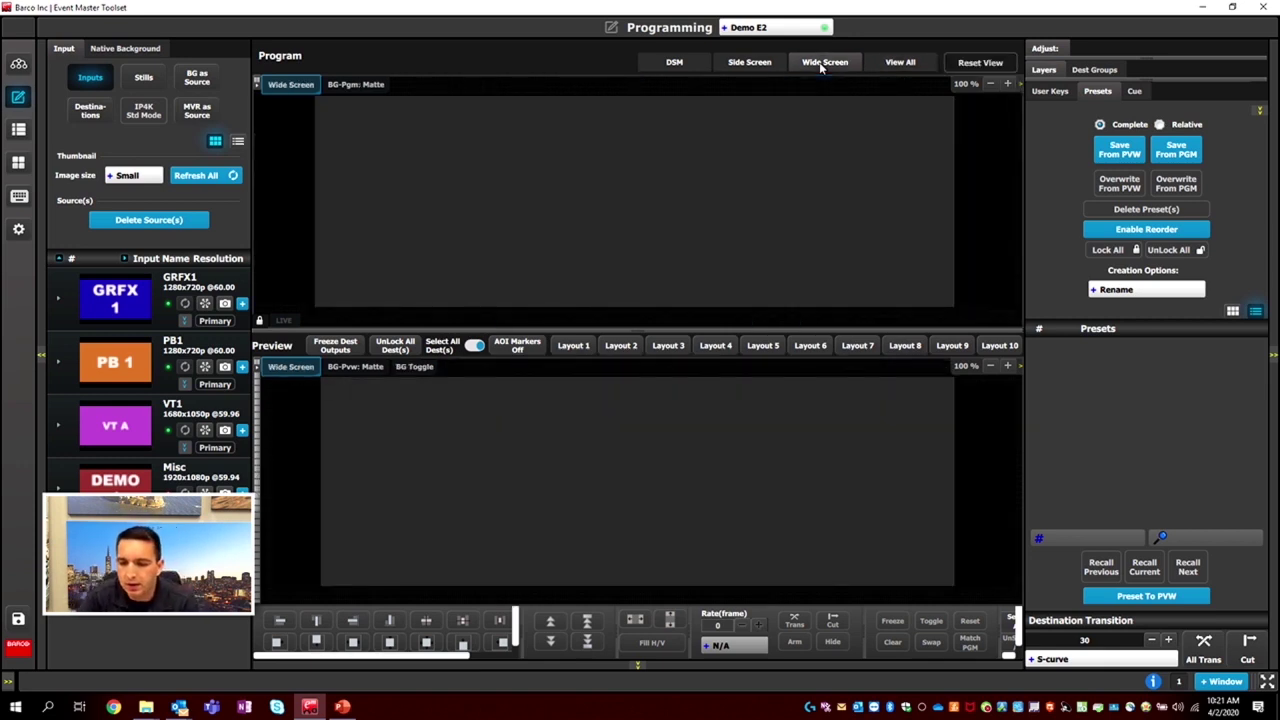
pyautogui.click(757, 60)
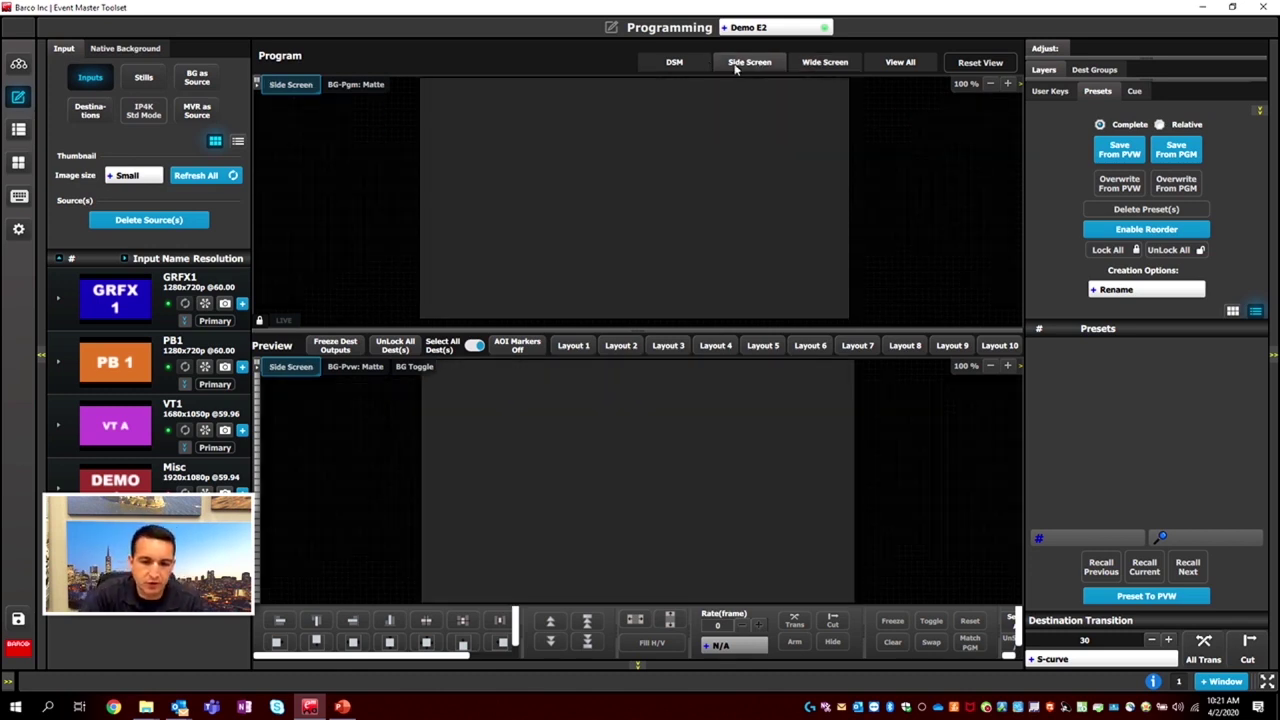
pyautogui.click(684, 61)
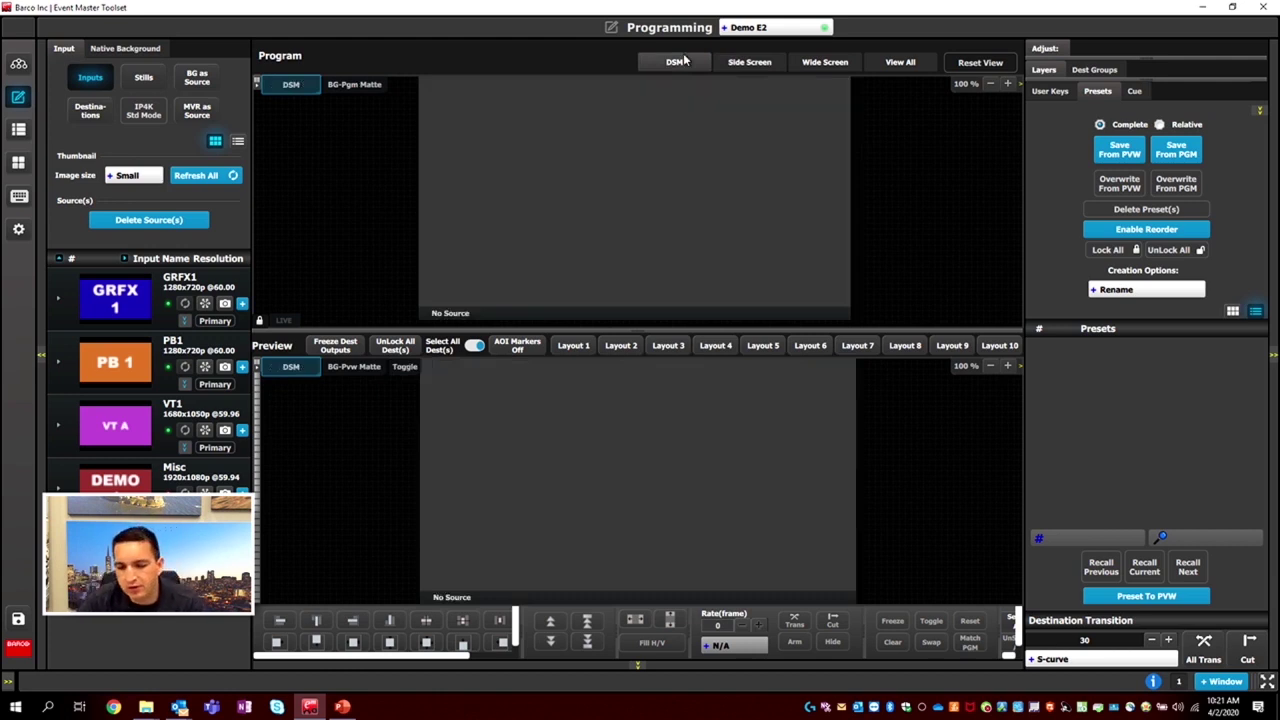
pyautogui.click(812, 63)
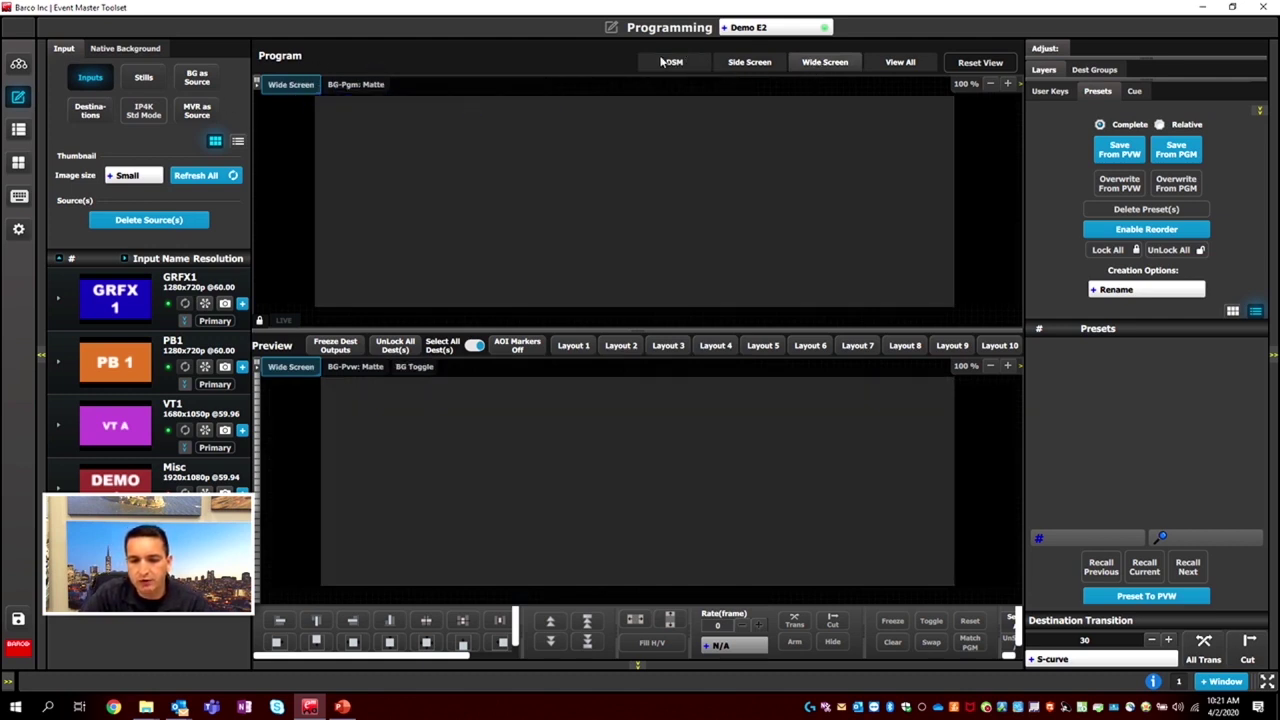
pyautogui.click(768, 63)
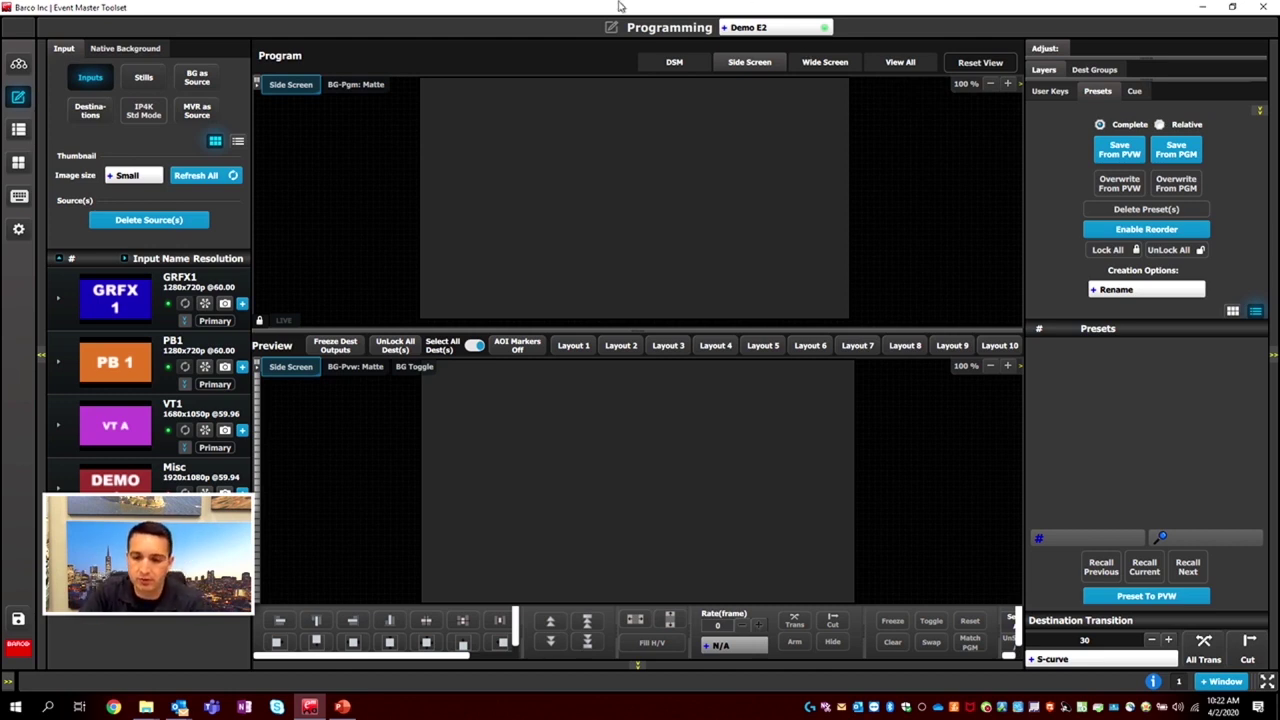
pyautogui.click(846, 65)
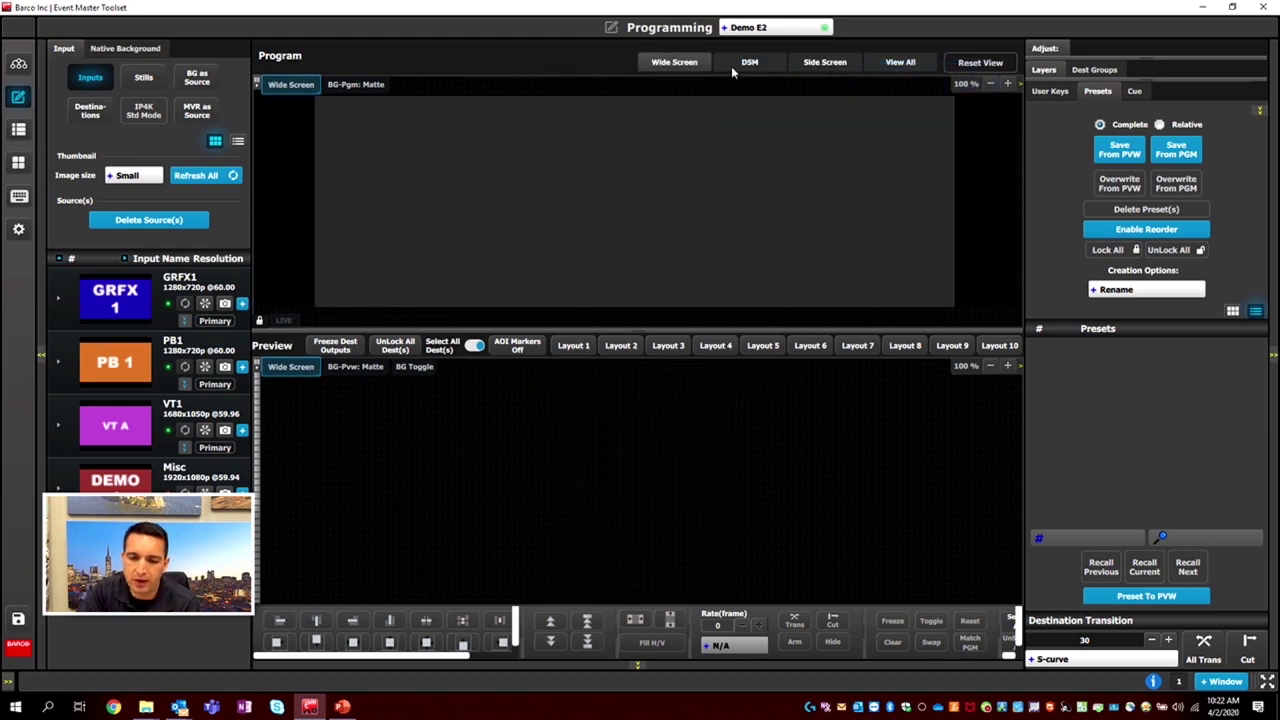
pyautogui.moveTo(825, 62); pyautogui.dragTo(750, 65)
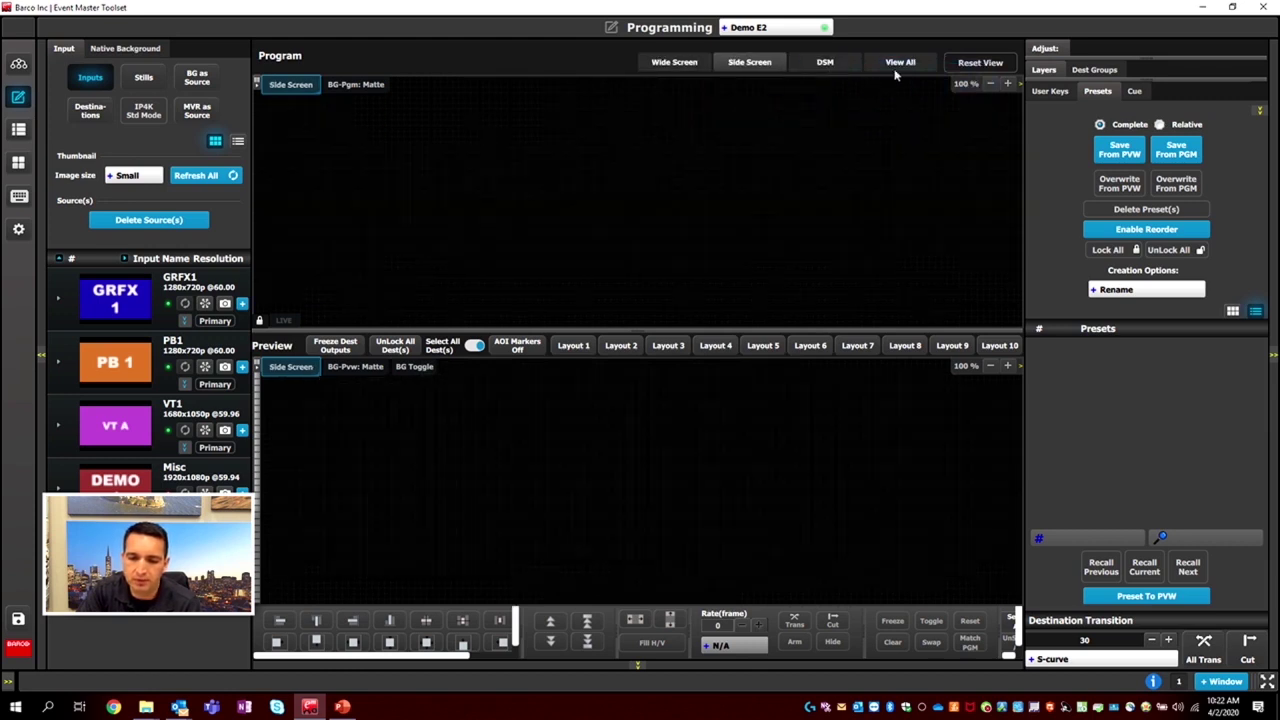
pyautogui.click(904, 65)
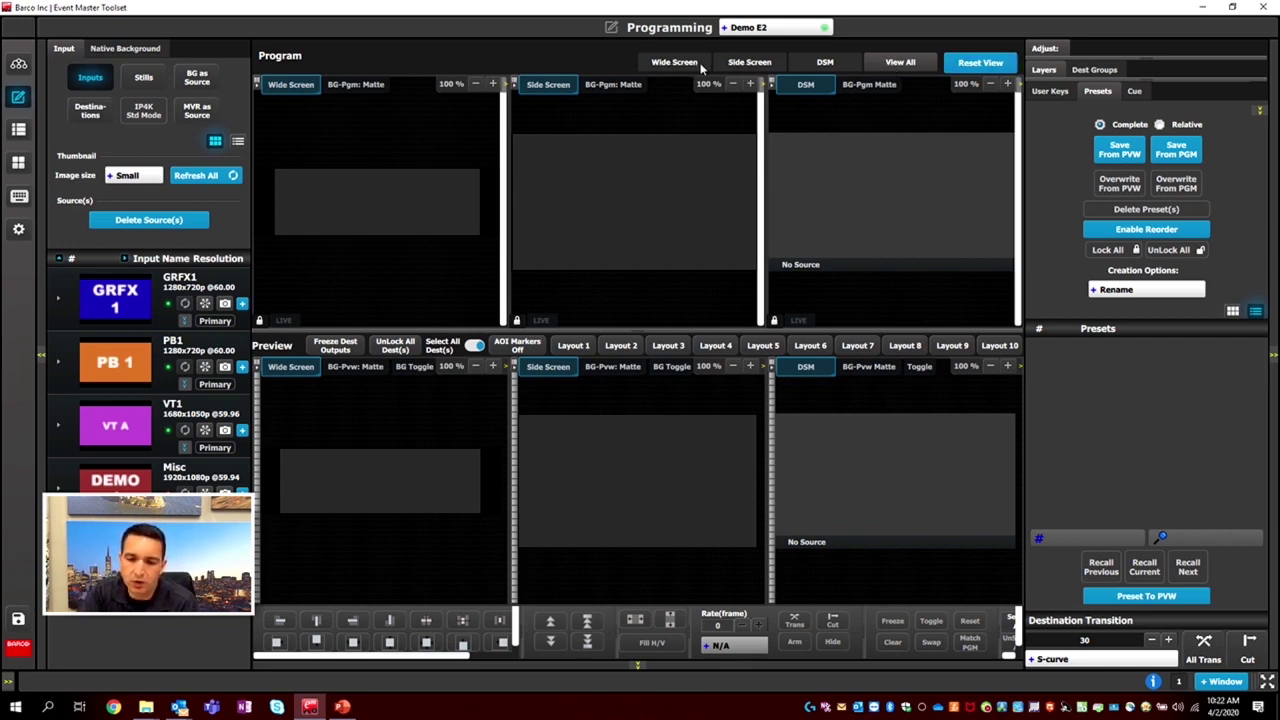
# - Assign Wide Screen and Side Screen to Layout 1 and recall it
pyautogui.moveTo(676, 66); pyautogui.dragTo(573, 345)
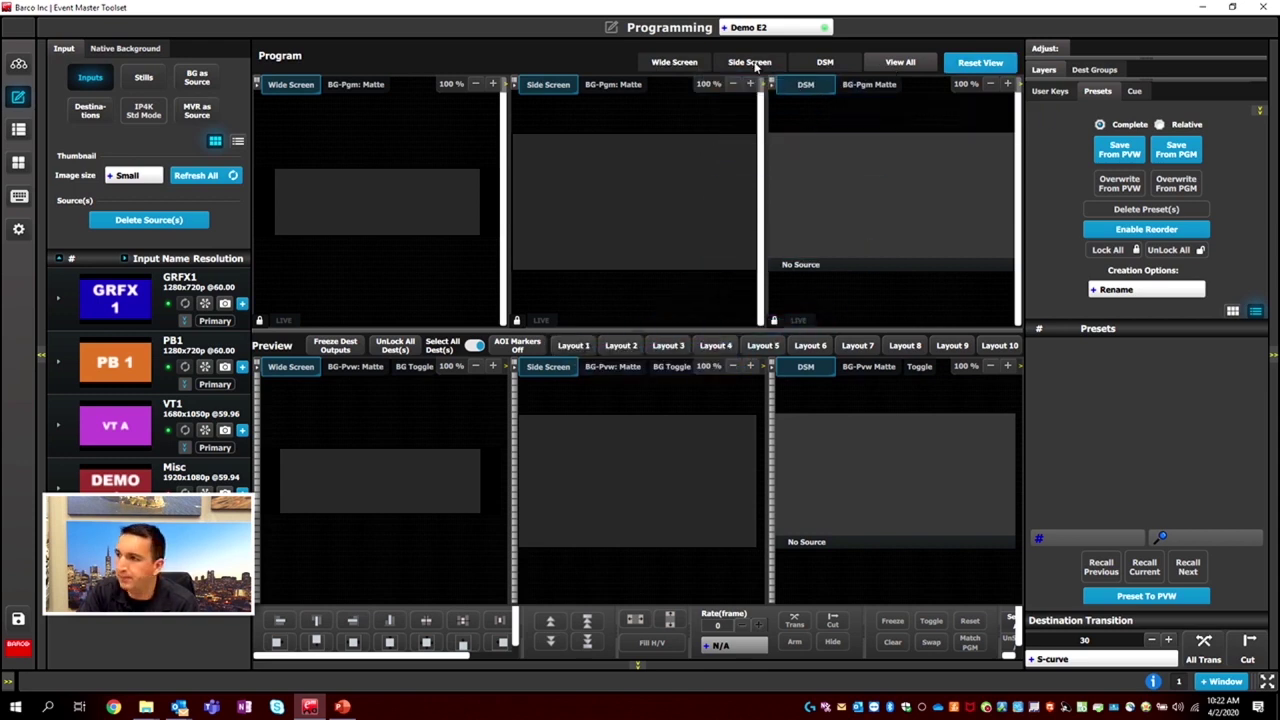
pyautogui.moveTo(756, 66); pyautogui.dragTo(570, 347)
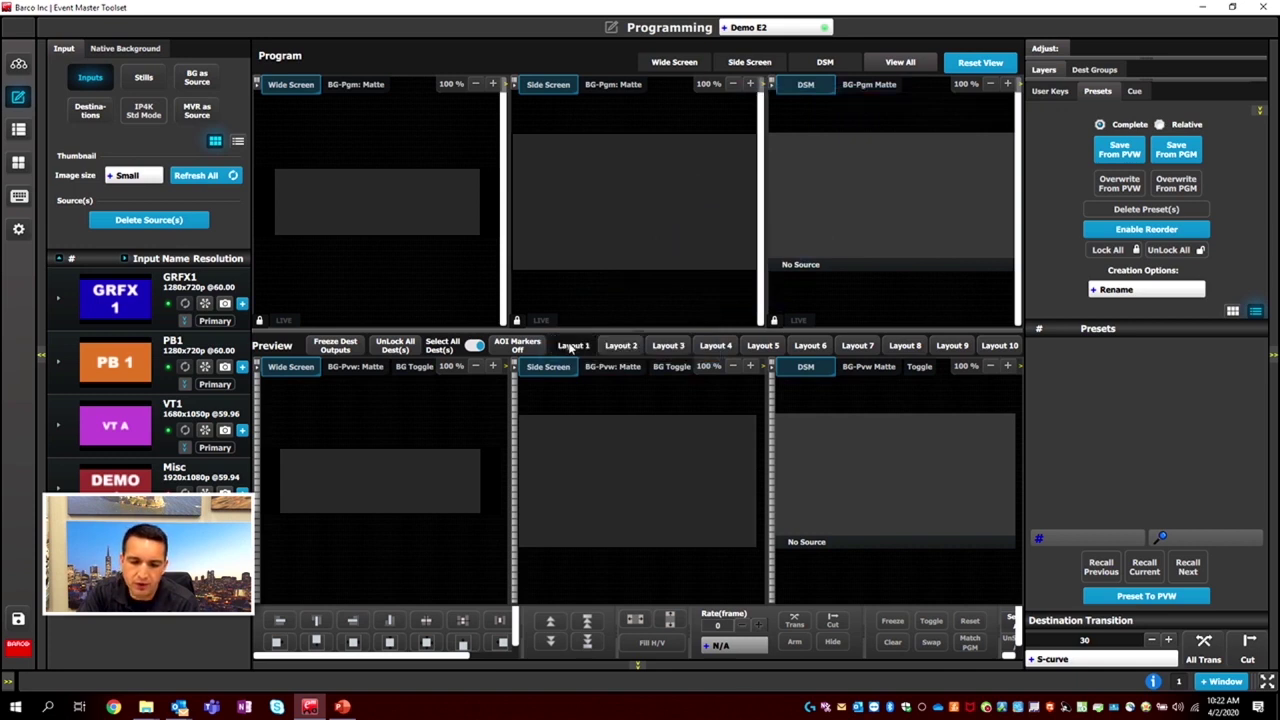
pyautogui.click(570, 347)
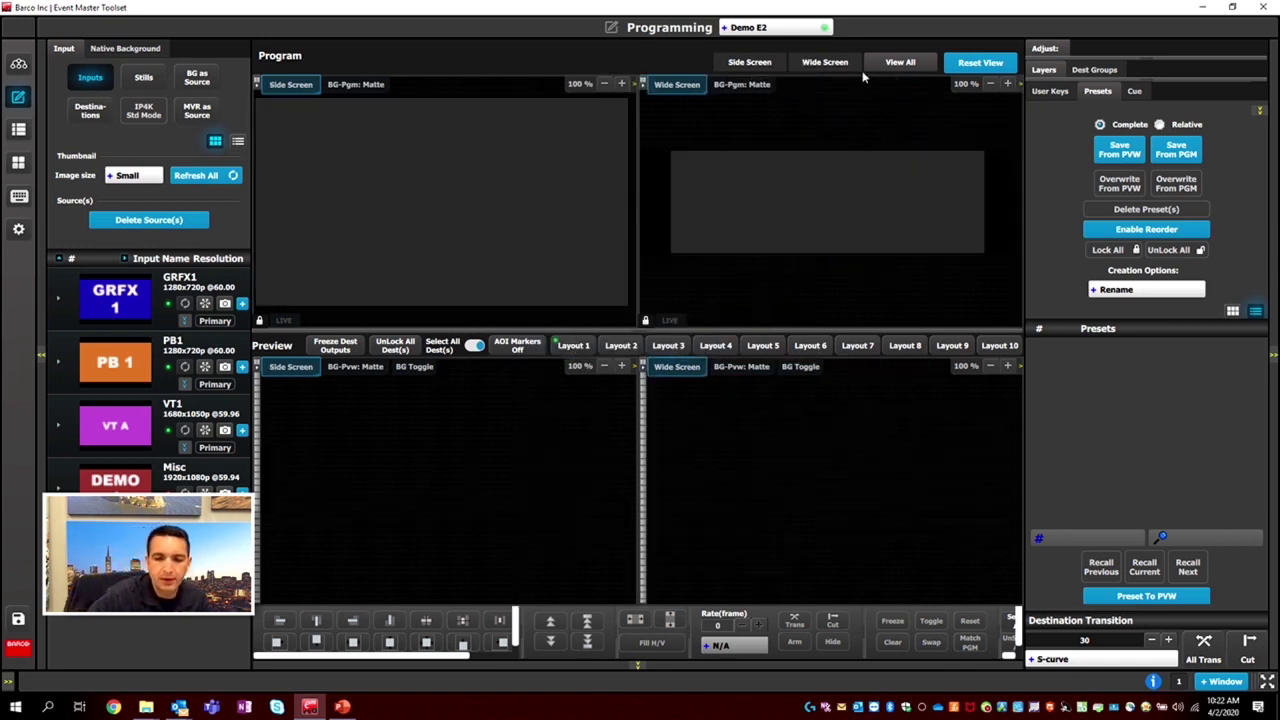
pyautogui.moveTo(830, 62); pyautogui.dragTo(882, 87)
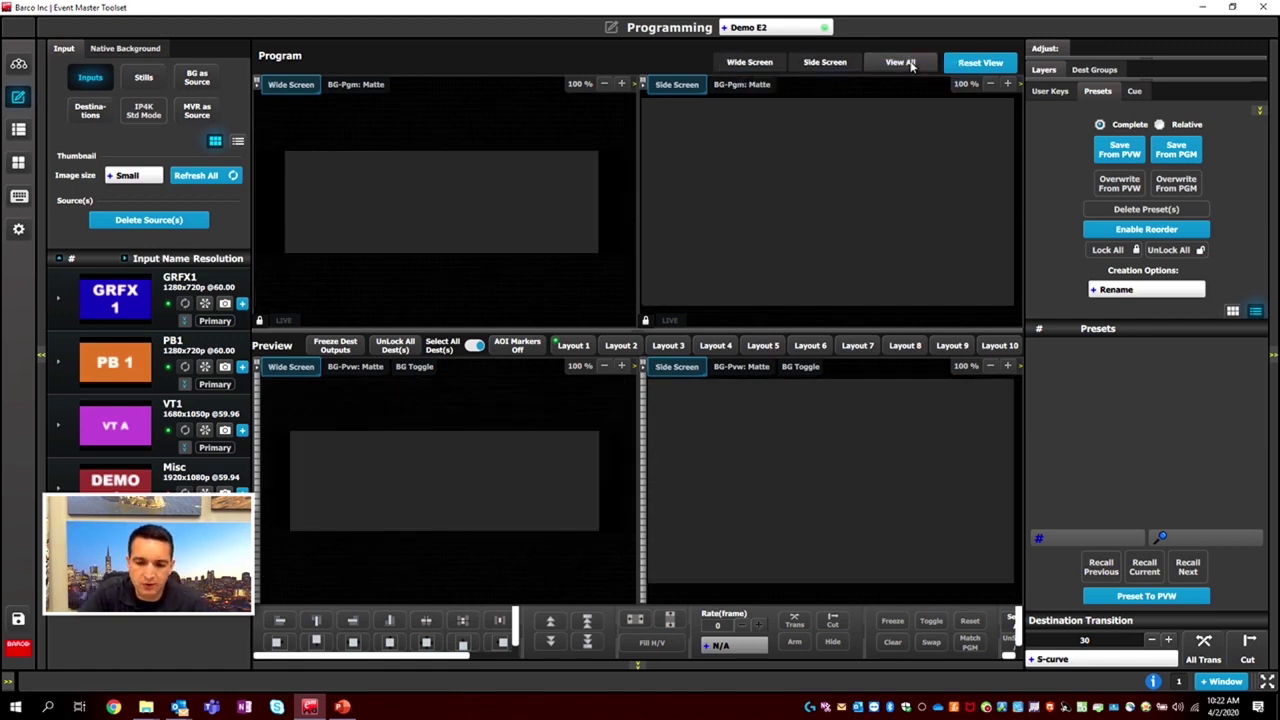
pyautogui.click(905, 63)
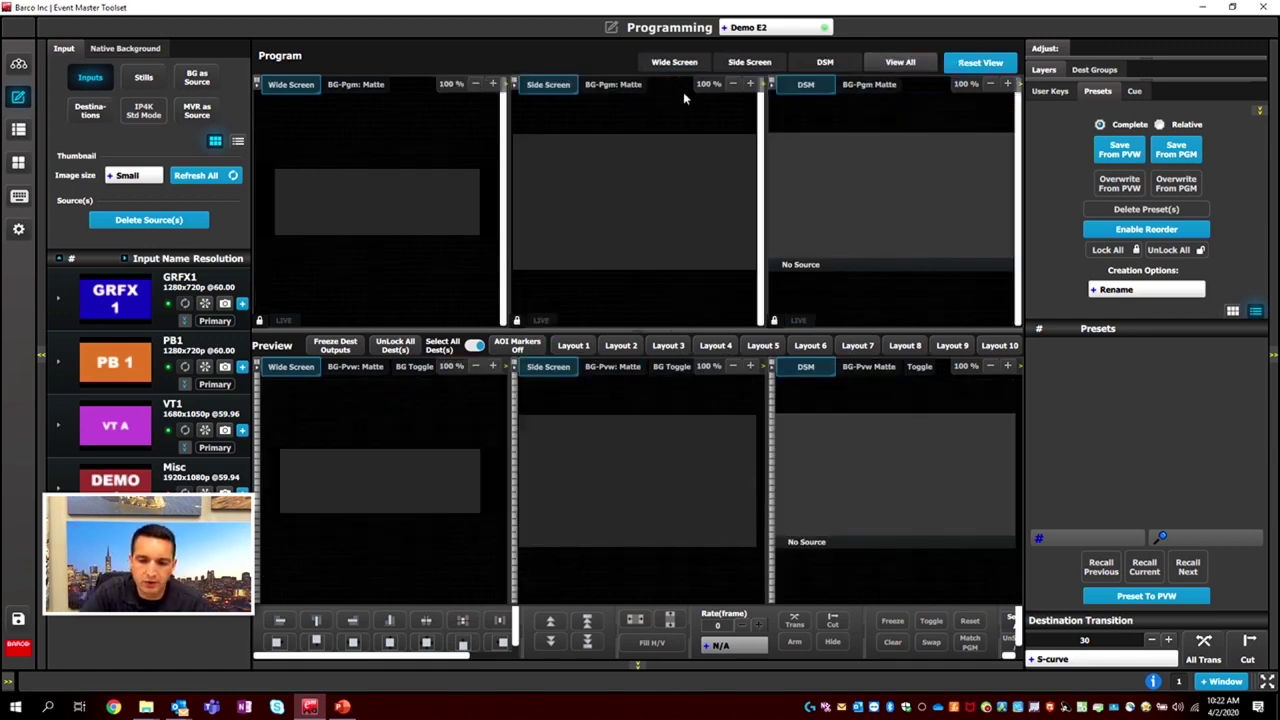
pyautogui.click(573, 345)
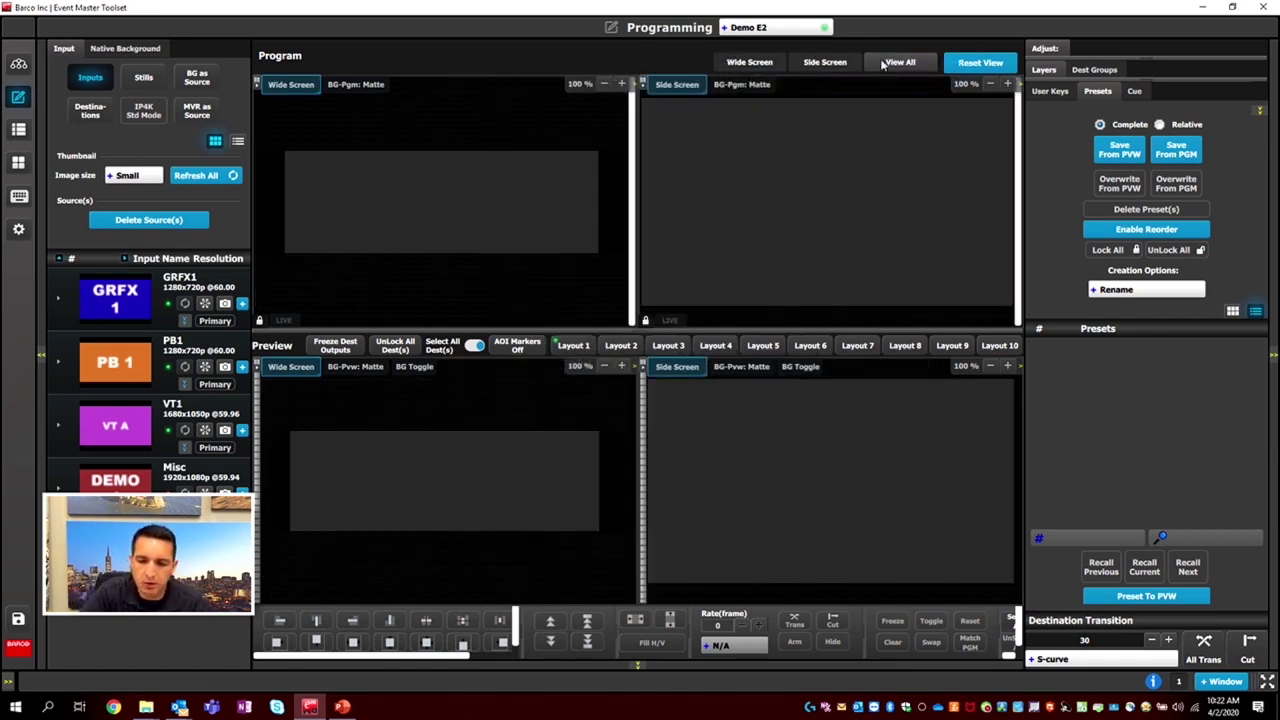
# - Assign Side Screen and DSM to Layout 2 and recall Layout 2
pyautogui.click(913, 63)
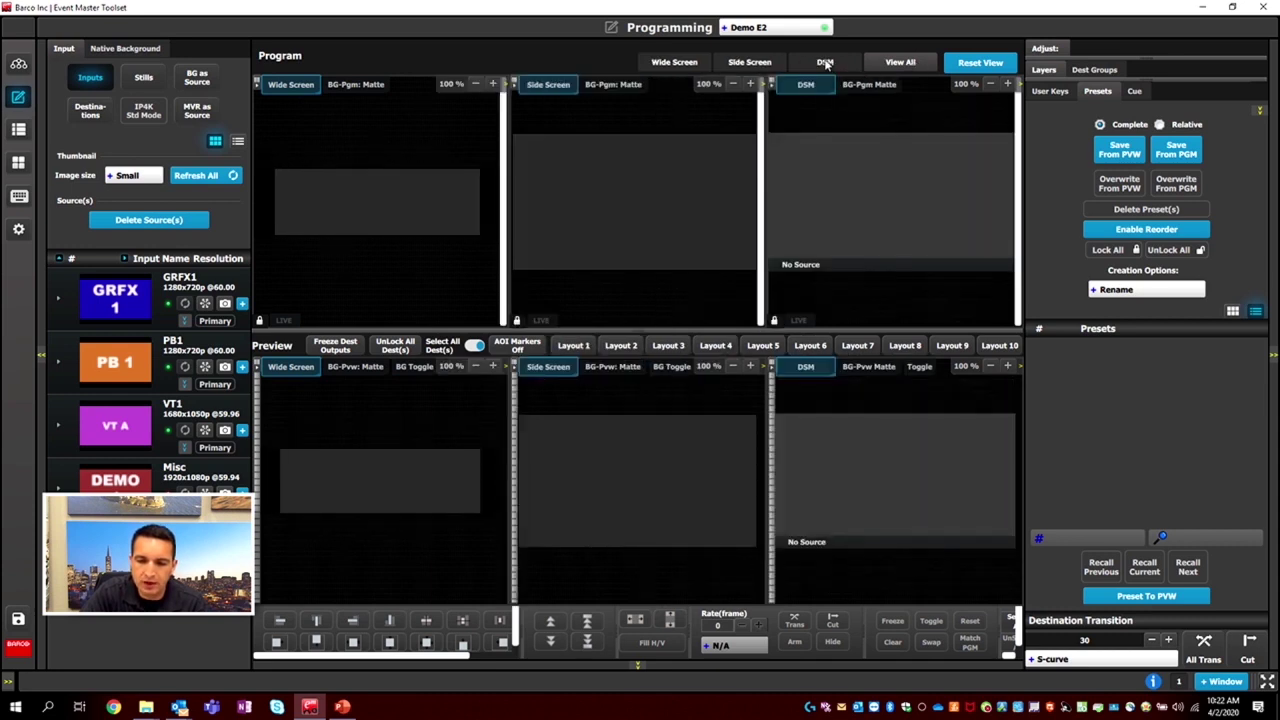
pyautogui.moveTo(829, 64); pyautogui.dragTo(625, 372)
pyautogui.moveTo(750, 63); pyautogui.dragTo(628, 350)
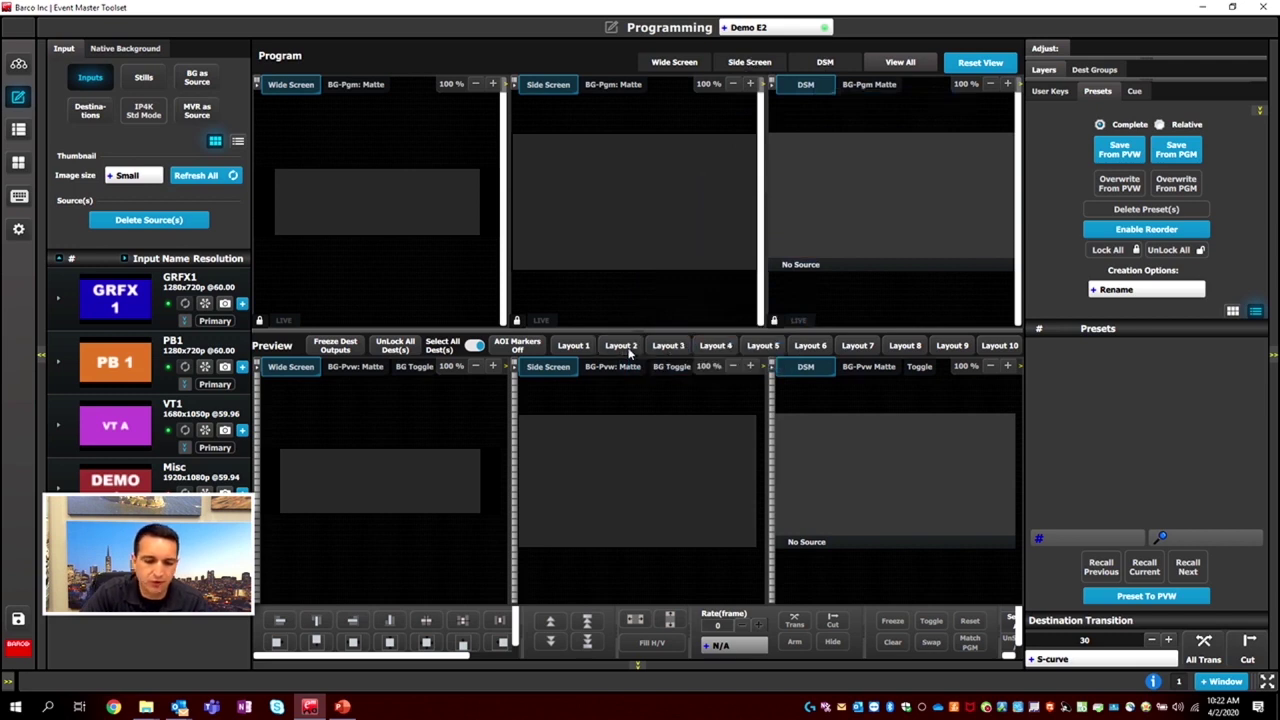
pyautogui.click(628, 350)
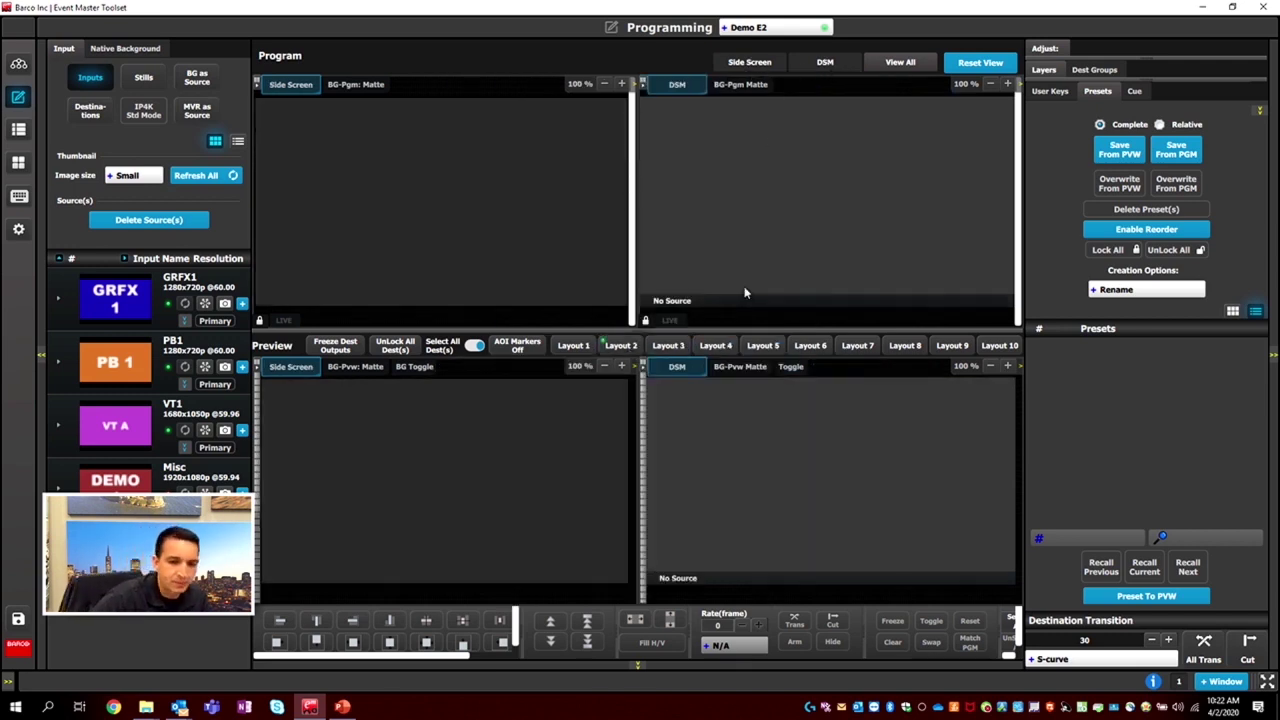
pyautogui.doubleClick(648, 349)
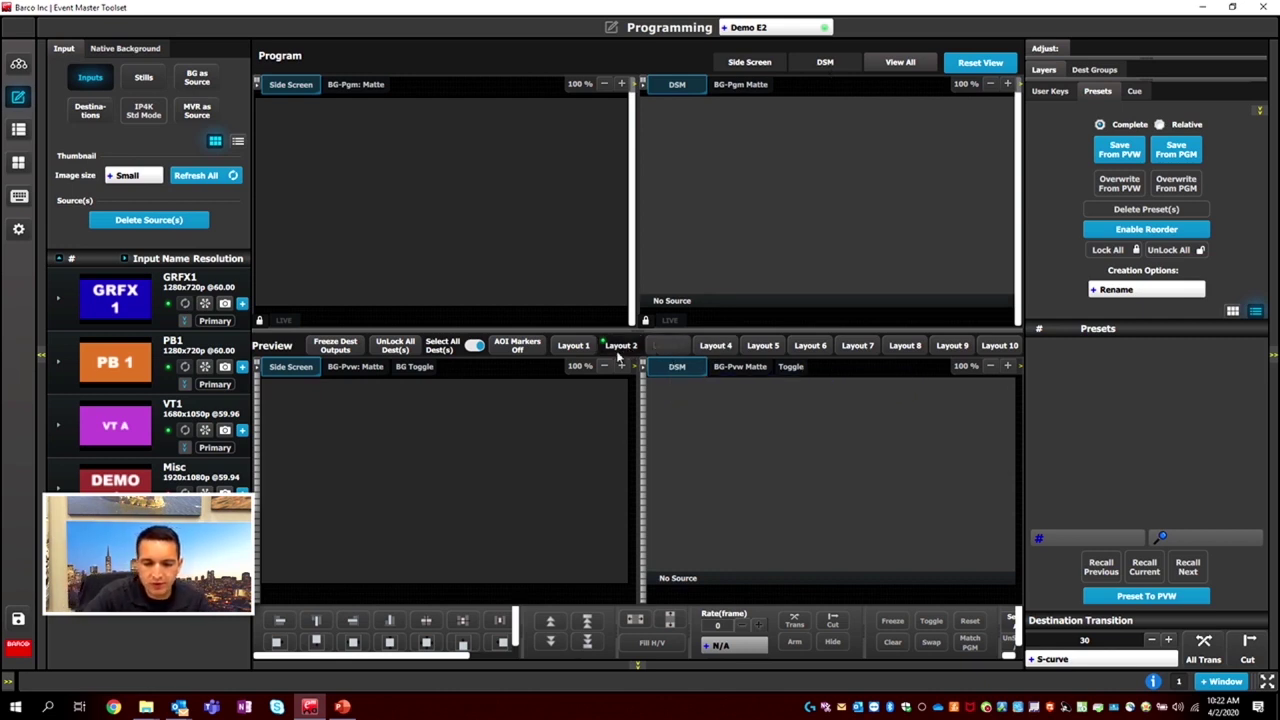
pyautogui.click(570, 346)
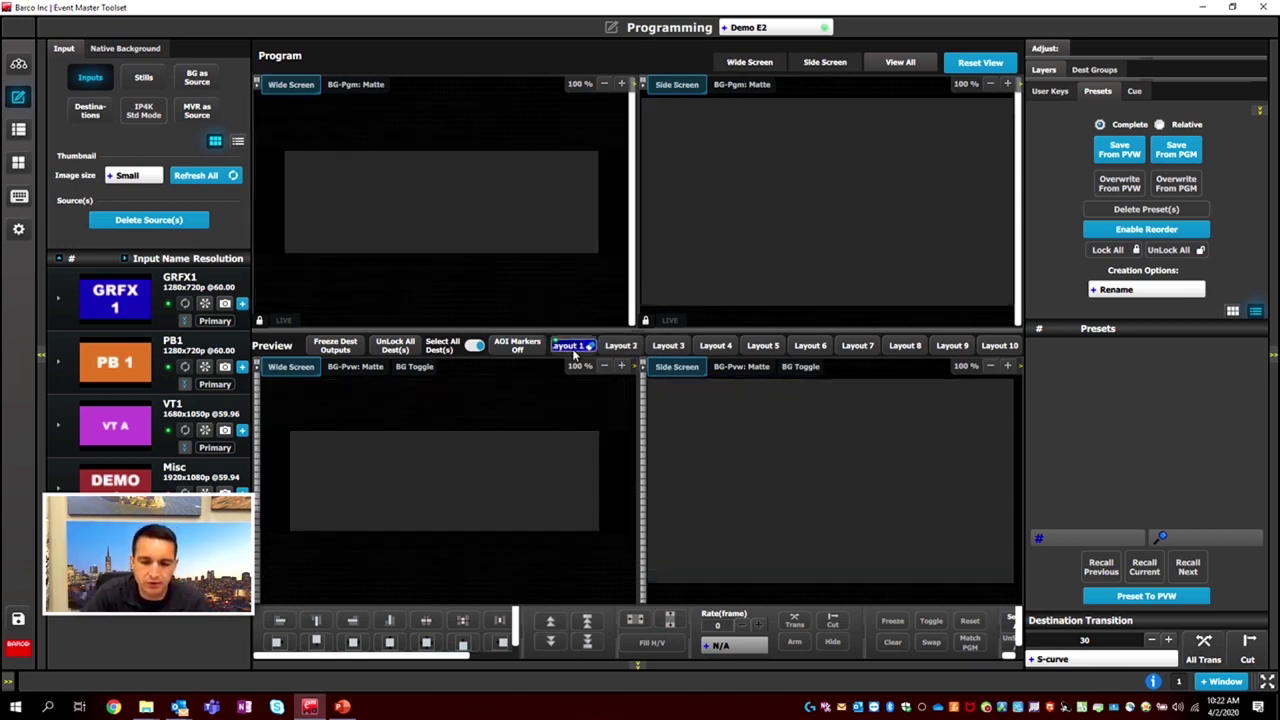
pyautogui.doubleClick(620, 345)
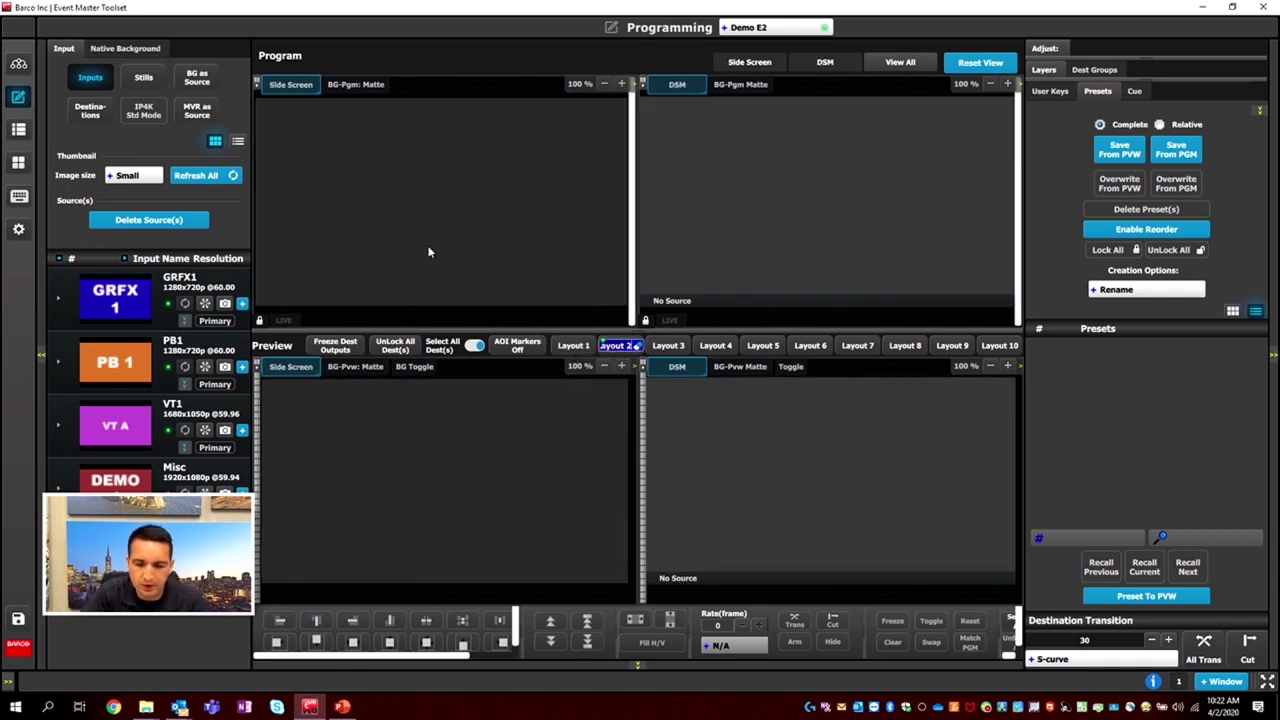
pyautogui.click(903, 63)
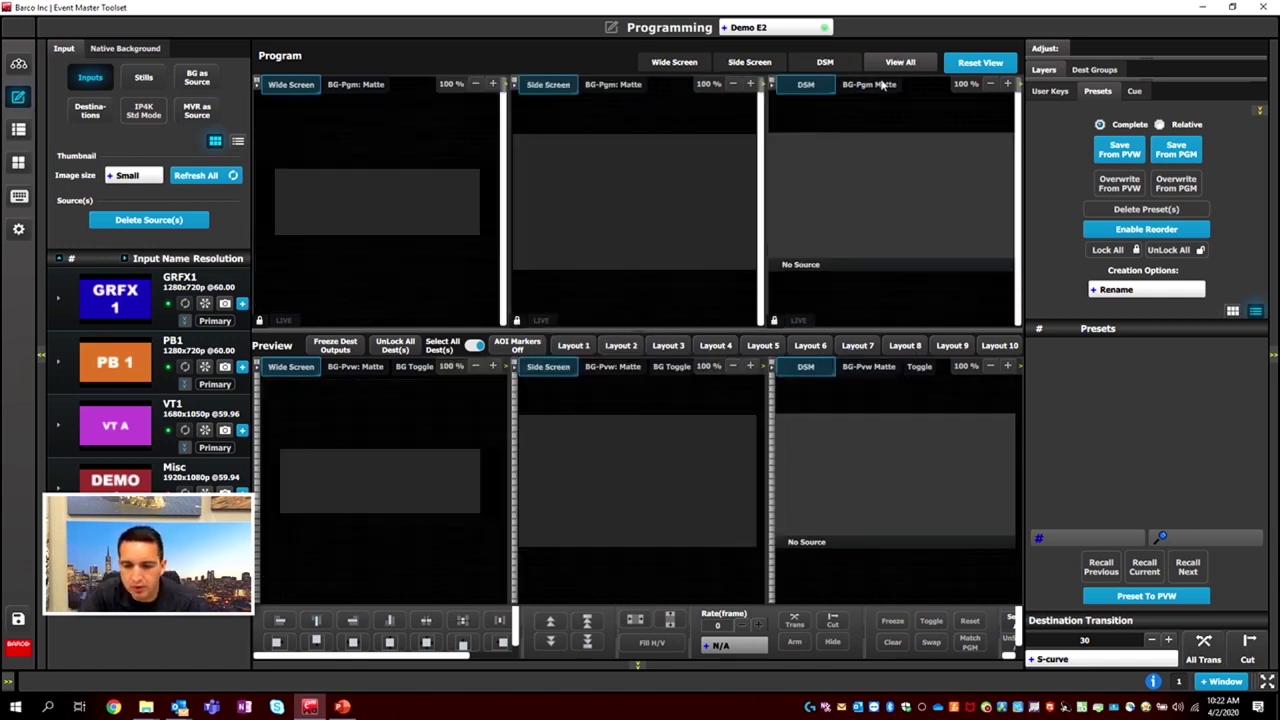
pyautogui.click(580, 346)
pyautogui.click(896, 62)
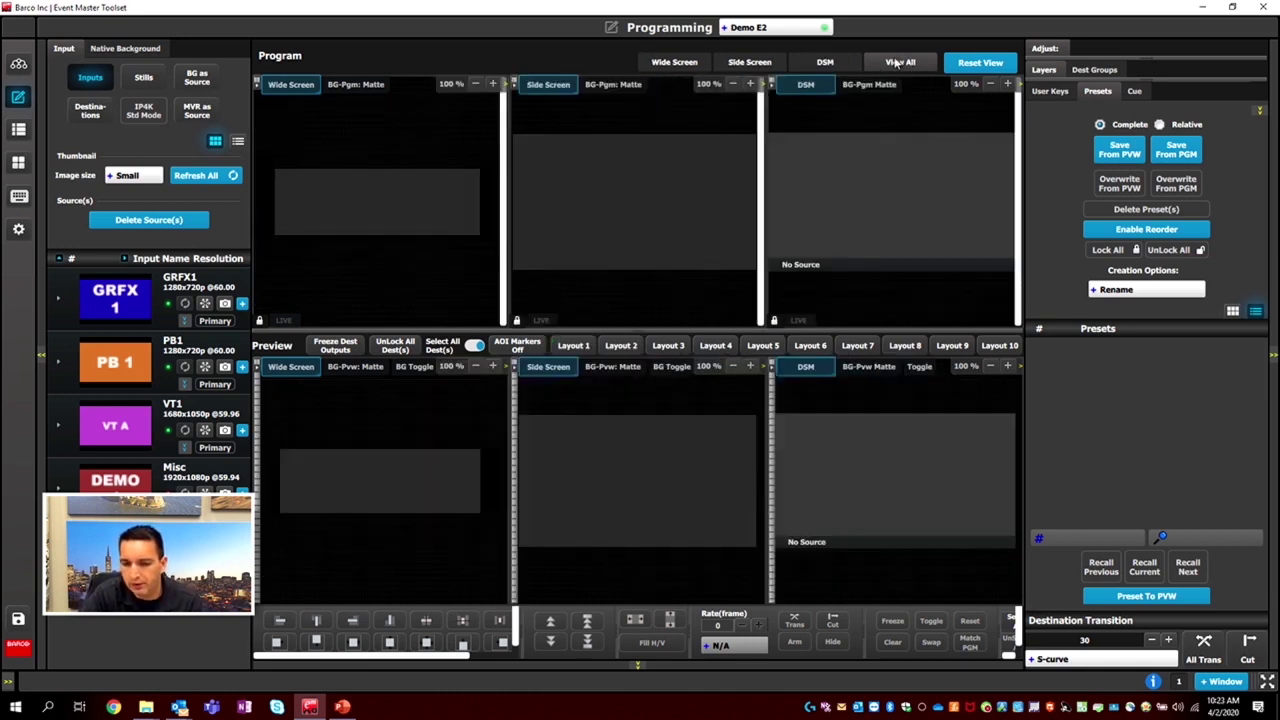
# - Open the Layers list and expand Wide Screen's Layer1 - SL, trying its Layer1-A on the preview
pyautogui.click(1055, 69)
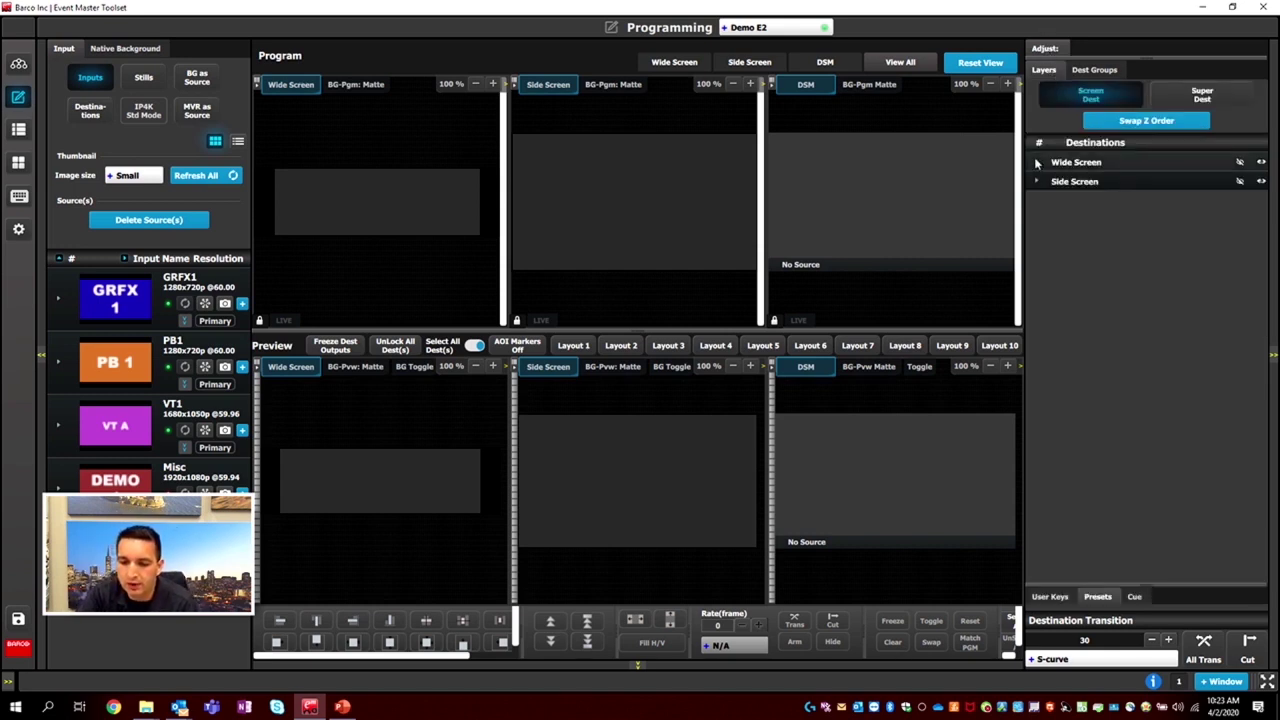
pyautogui.click(1038, 258)
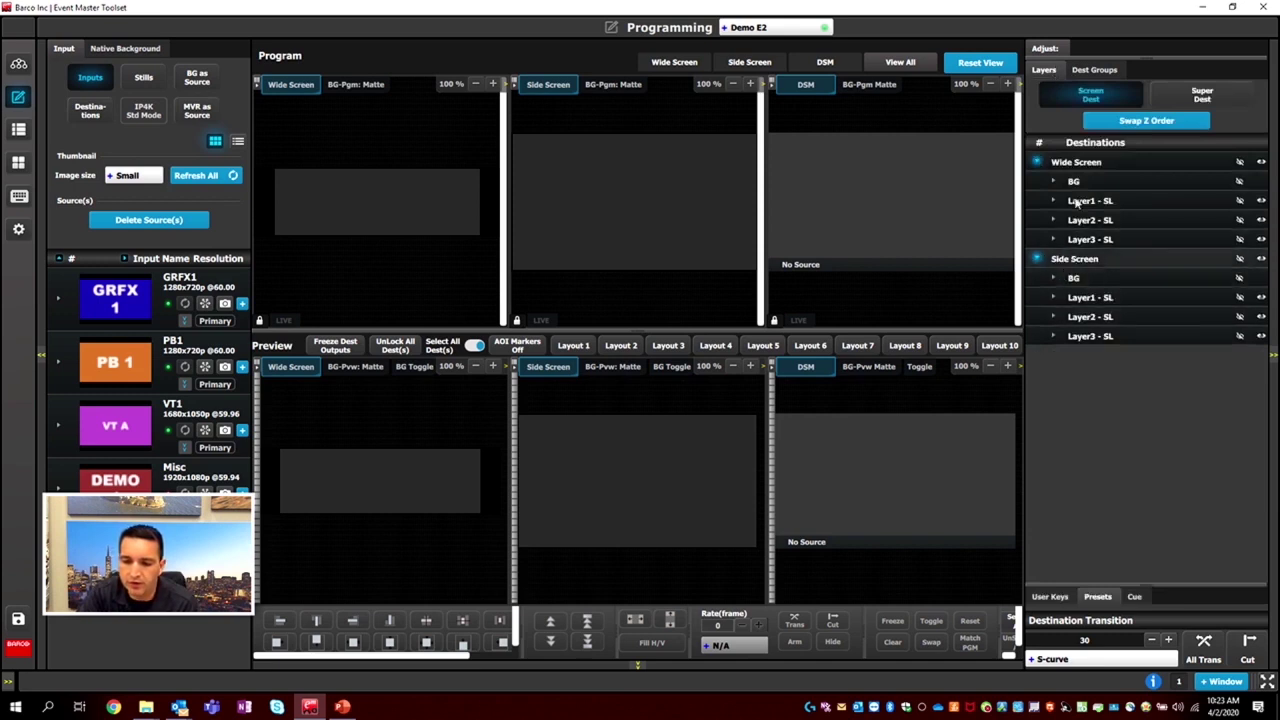
pyautogui.click(1036, 163)
pyautogui.click(1037, 181)
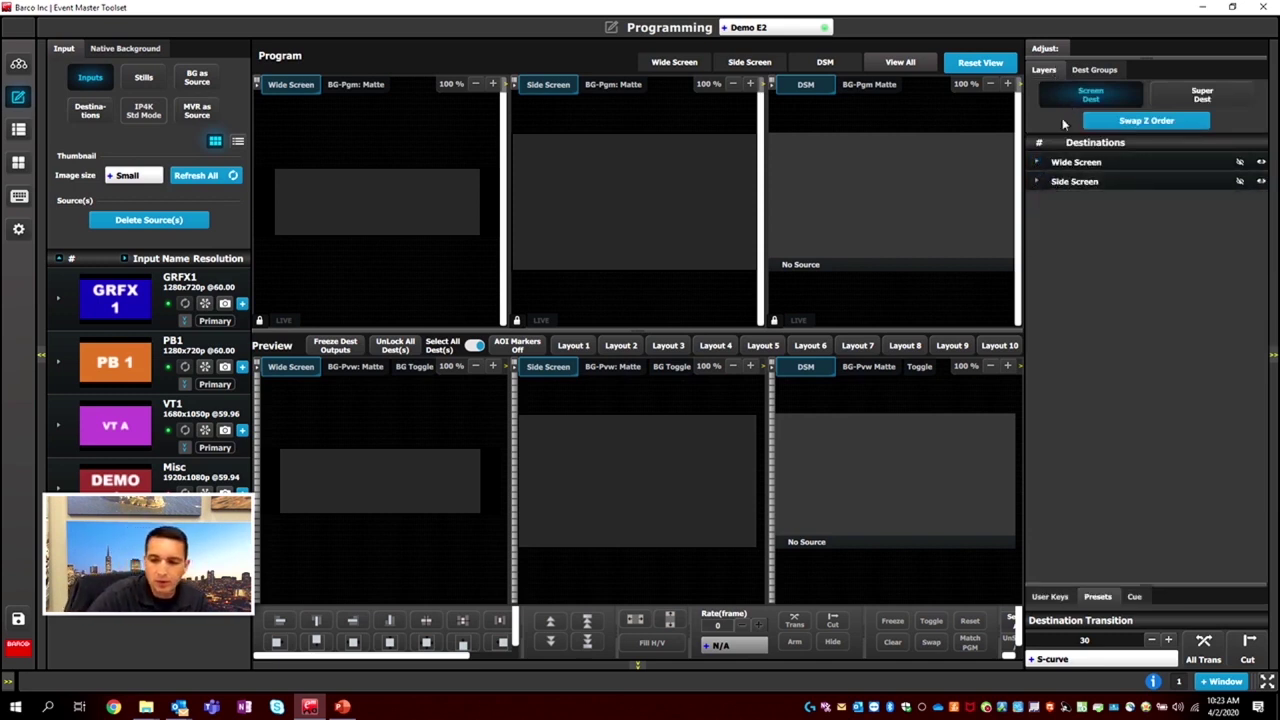
pyautogui.click(1036, 162)
pyautogui.click(1053, 201)
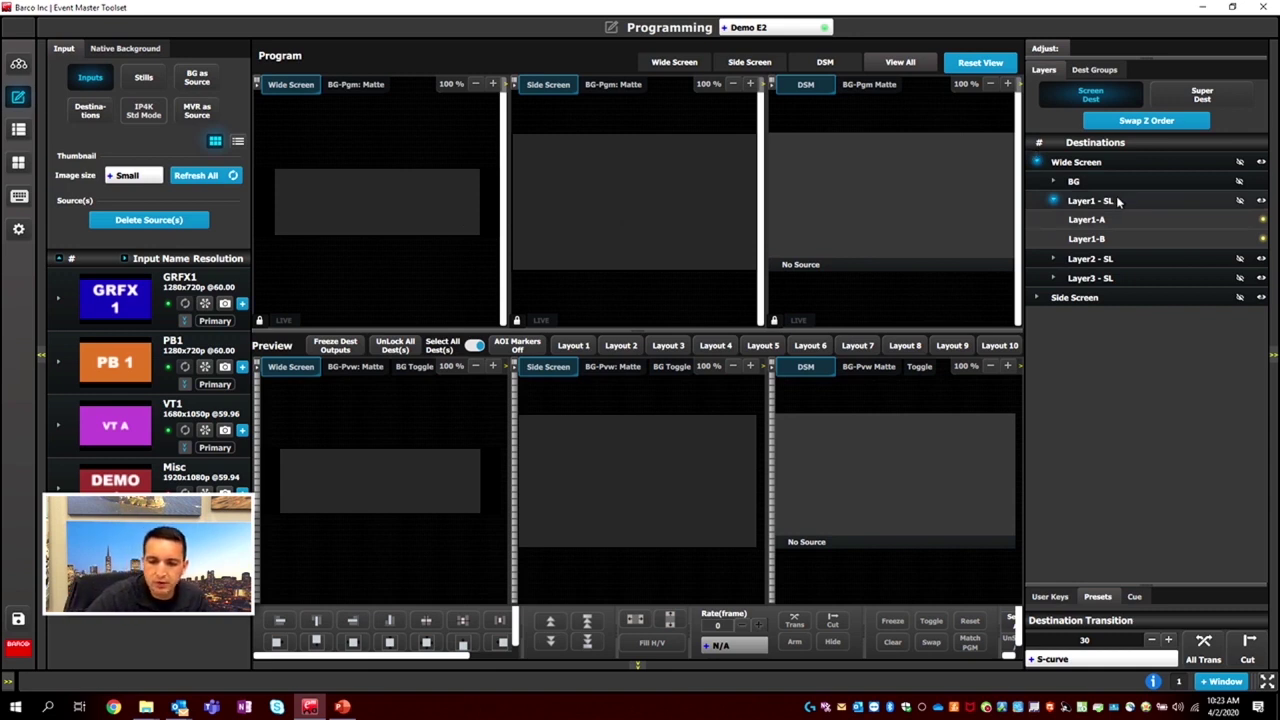
pyautogui.moveTo(1110, 219)
pyautogui.mouseDown()
pyautogui.moveTo(1121, 210)
pyautogui.moveTo(1105, 250)
pyautogui.moveTo(555, 433)
pyautogui.moveTo(680, 503)
pyautogui.moveTo(606, 503)
pyautogui.moveTo(905, 396)
pyautogui.moveTo(1090, 219)
pyautogui.mouseUp()
# - Expand Side Screen's Layer1 - SL and drop Layer1-A onto the Side Screen Preview as a PIP
pyautogui.click(1037, 162)
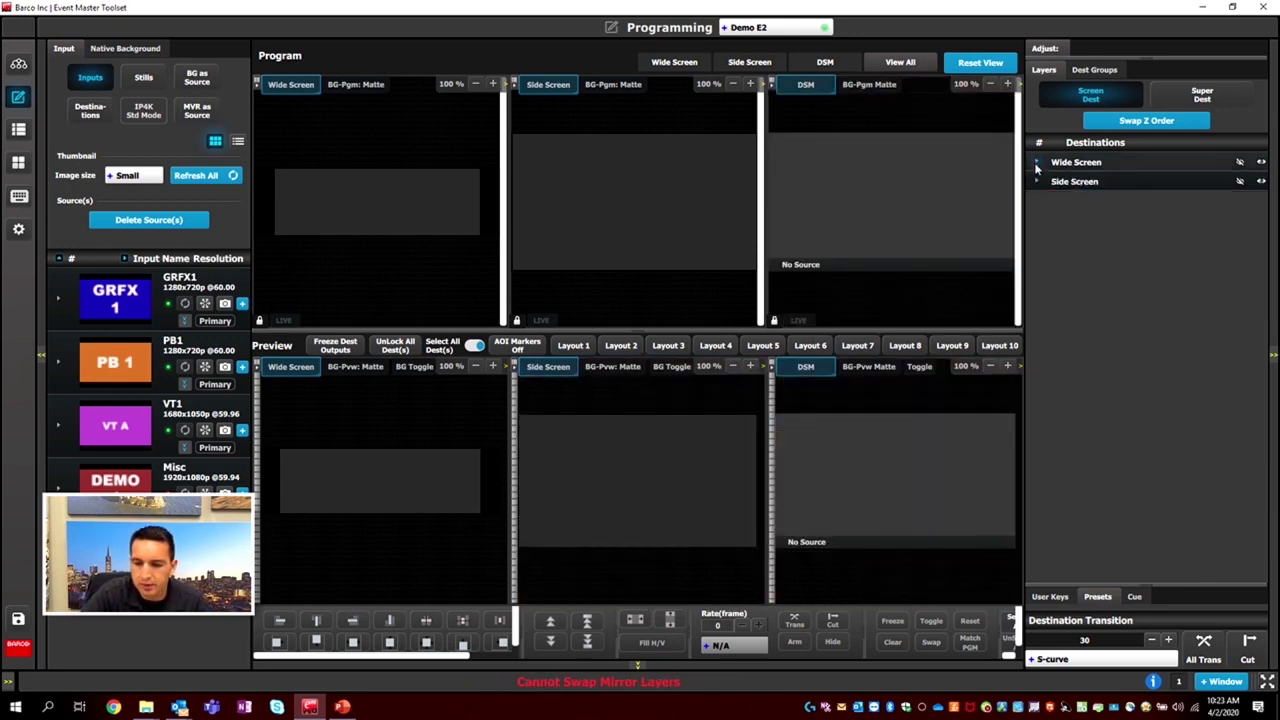
pyautogui.click(1038, 181)
pyautogui.click(1051, 220)
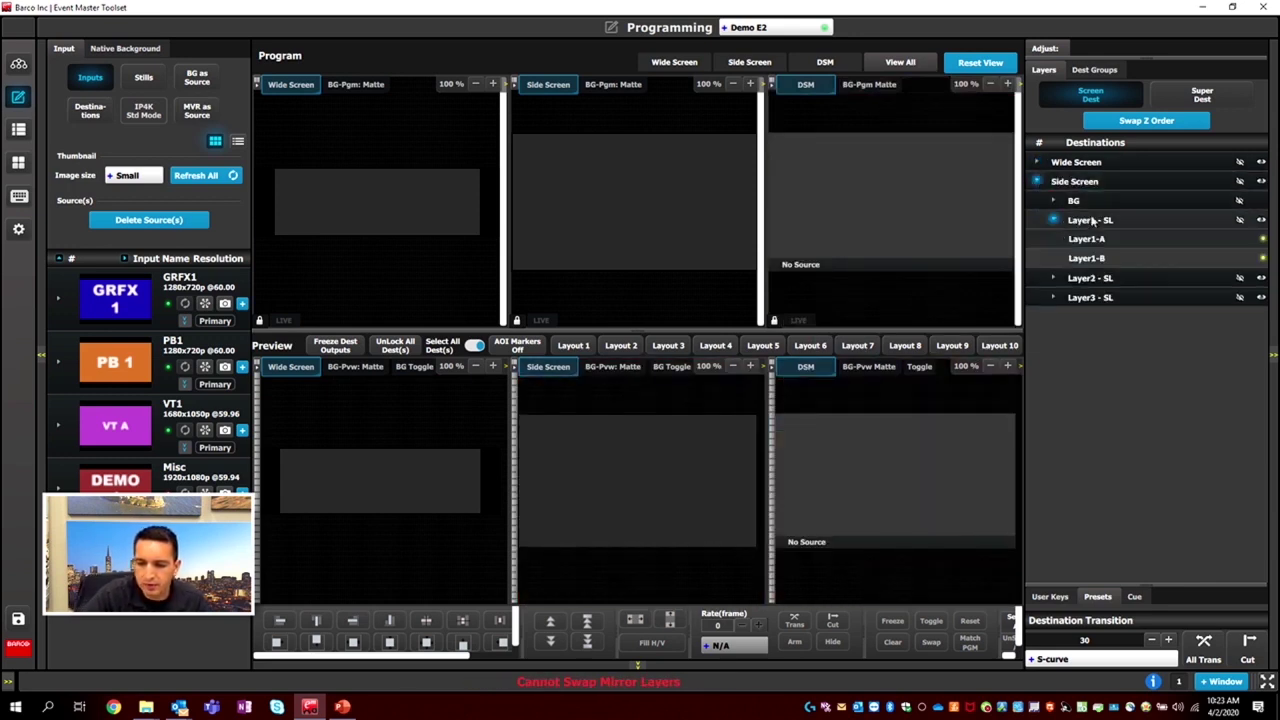
pyautogui.moveTo(1087, 239); pyautogui.dragTo(568, 452)
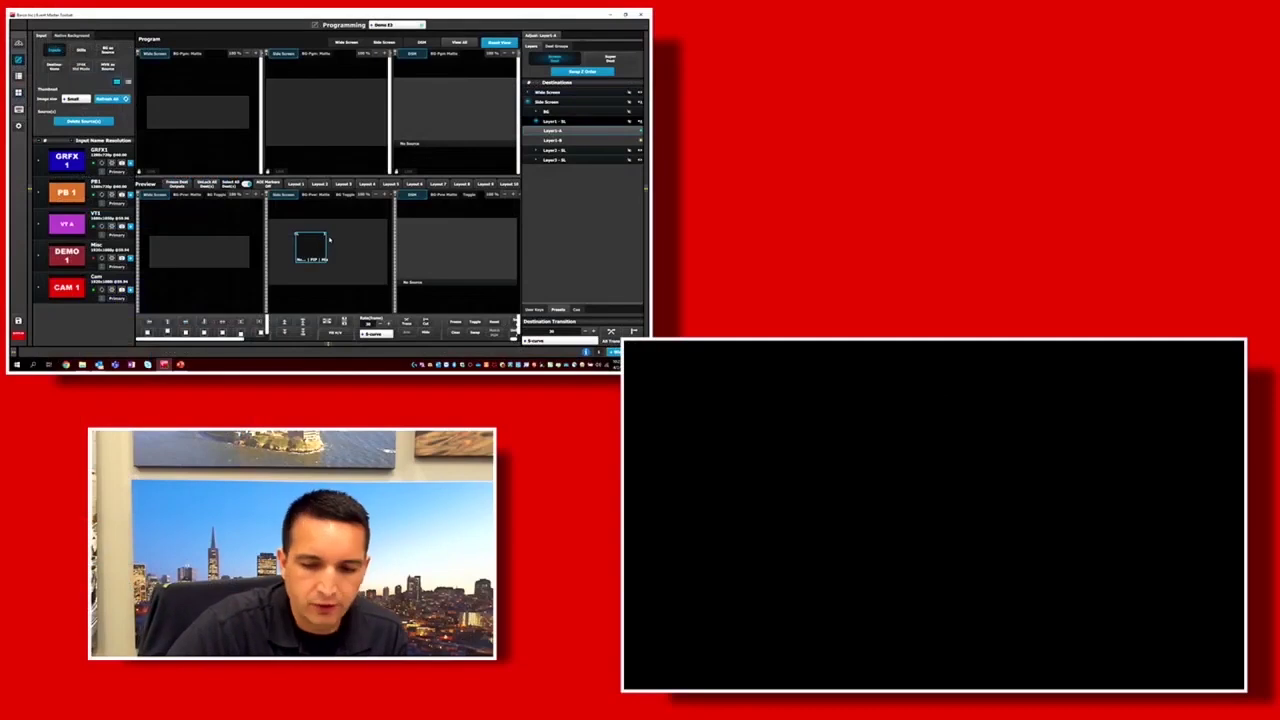
# - Enlarge the PIP in Side Screen view, fill it with CAM 1, position it, and transition to Program
pyautogui.moveTo(327, 240)
pyautogui.mouseDown()
pyautogui.moveTo(355, 244)
pyautogui.moveTo(336, 246)
pyautogui.mouseUp()
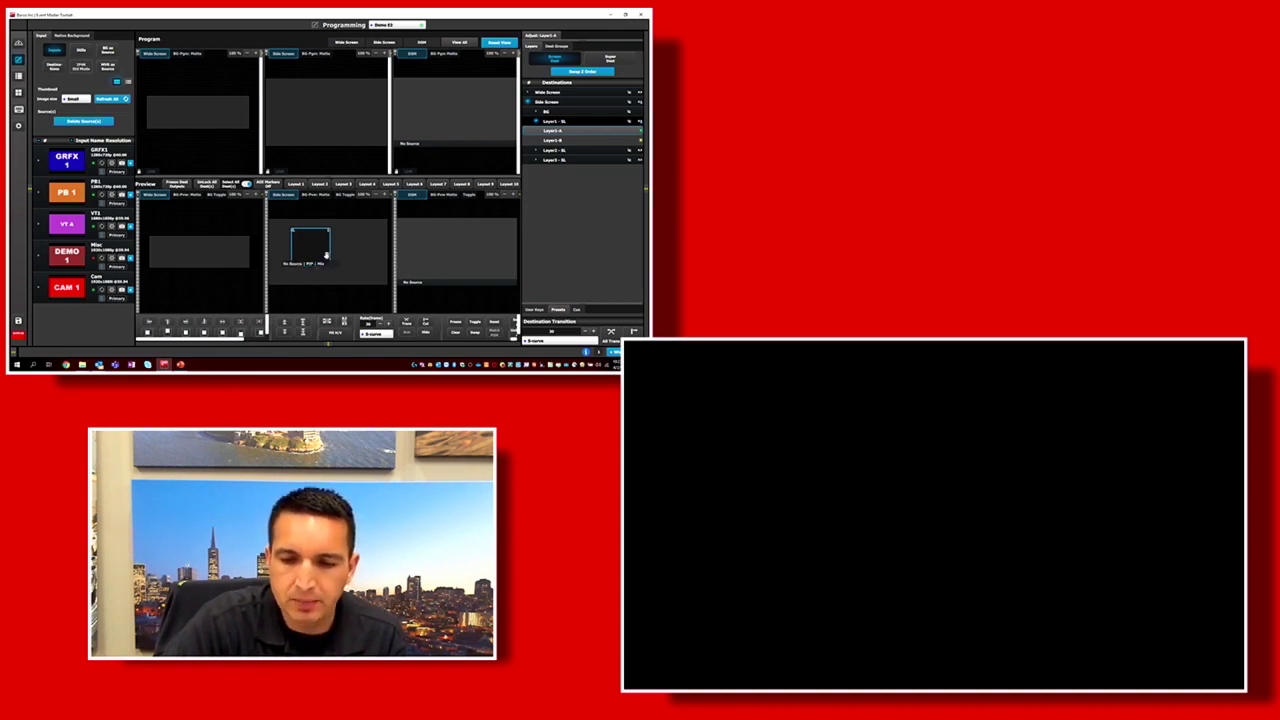
pyautogui.click(392, 43)
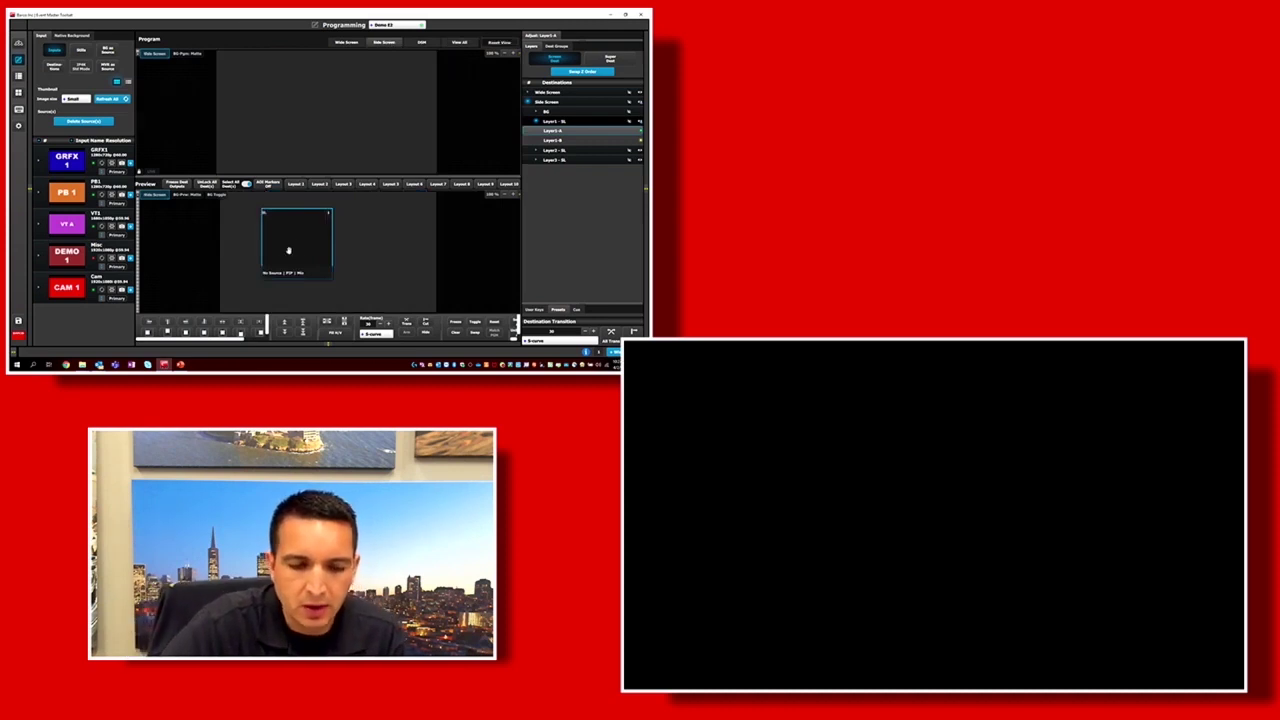
pyautogui.moveTo(305, 252); pyautogui.dragTo(273, 254)
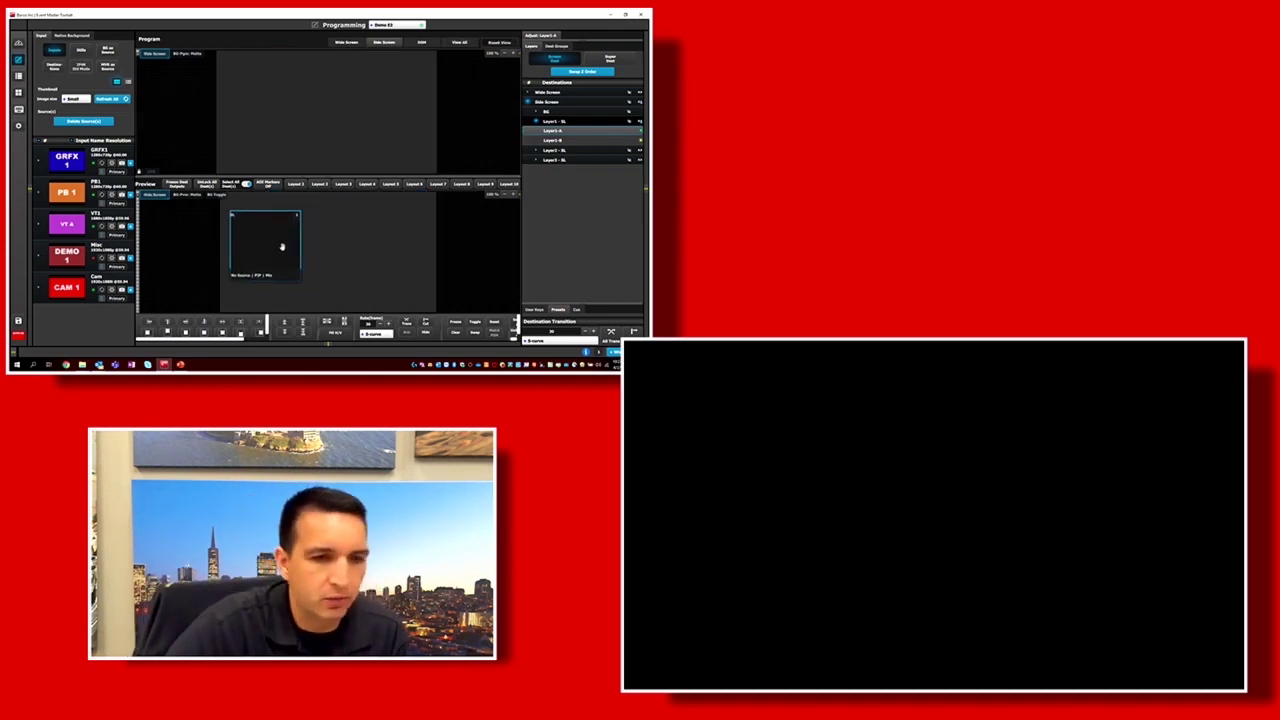
pyautogui.moveTo(66, 160); pyautogui.dragTo(253, 244)
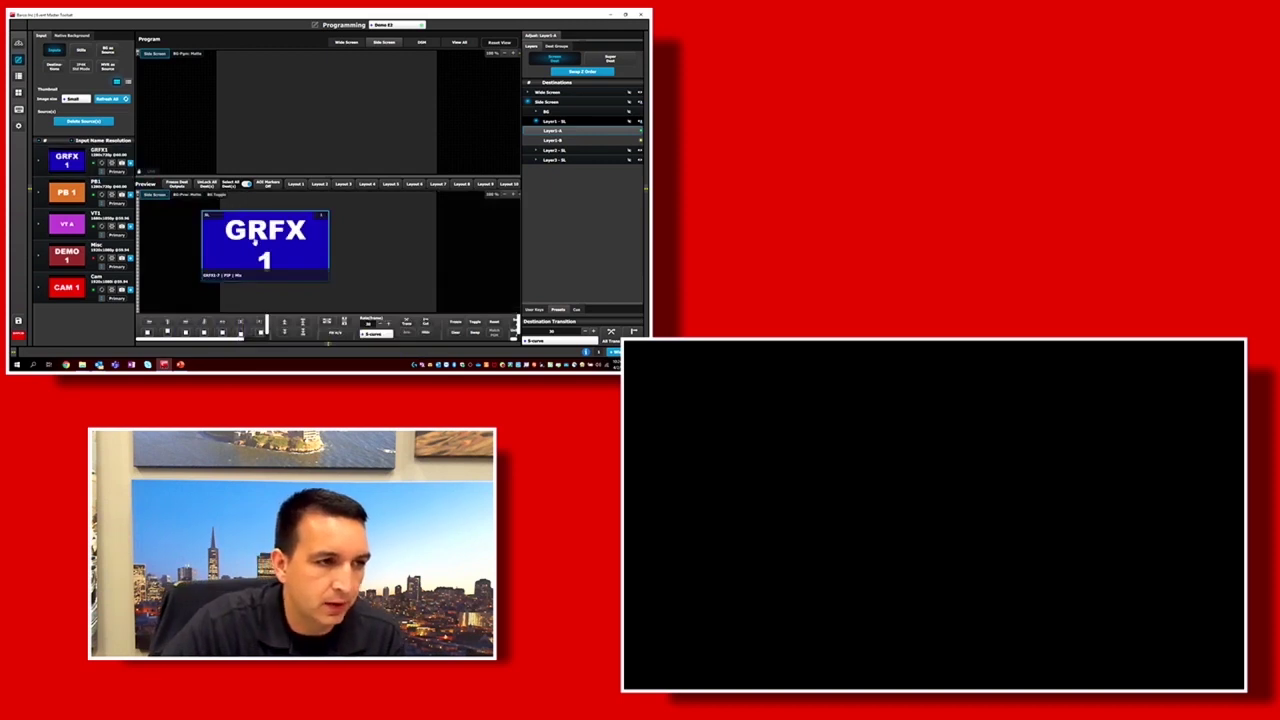
pyautogui.moveTo(66, 287); pyautogui.dragTo(280, 232)
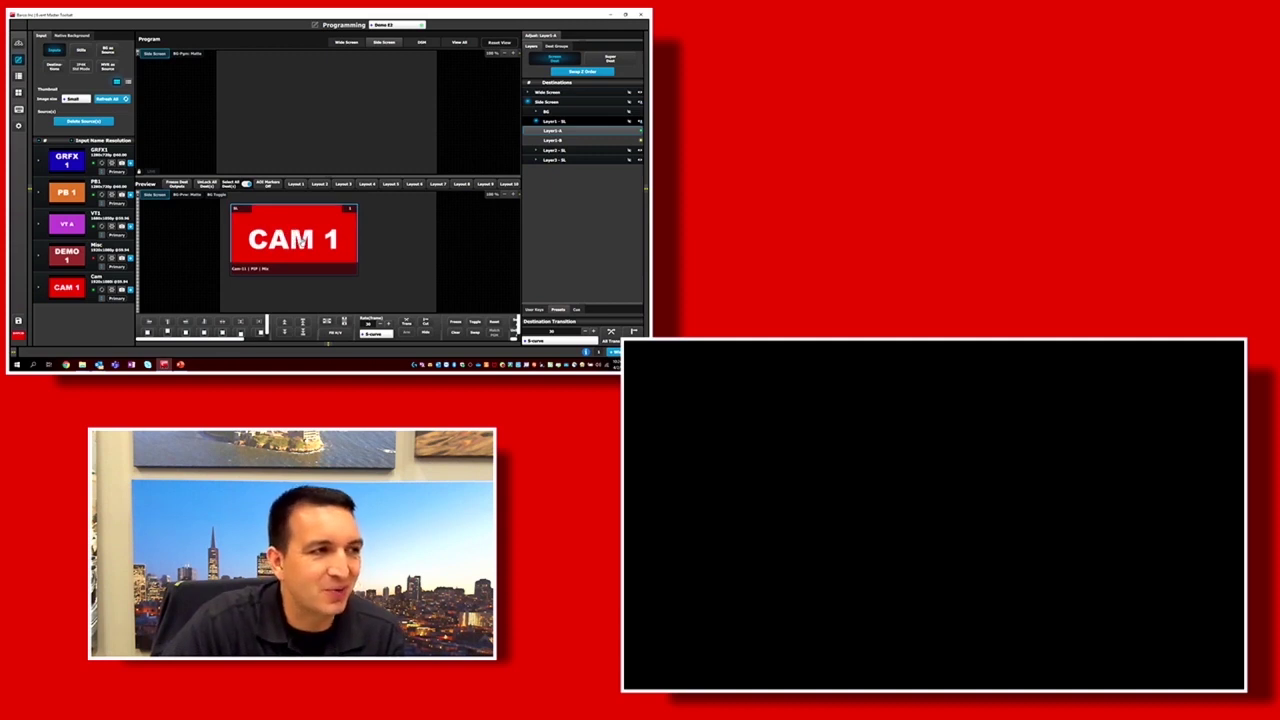
pyautogui.moveTo(299, 240); pyautogui.dragTo(307, 237)
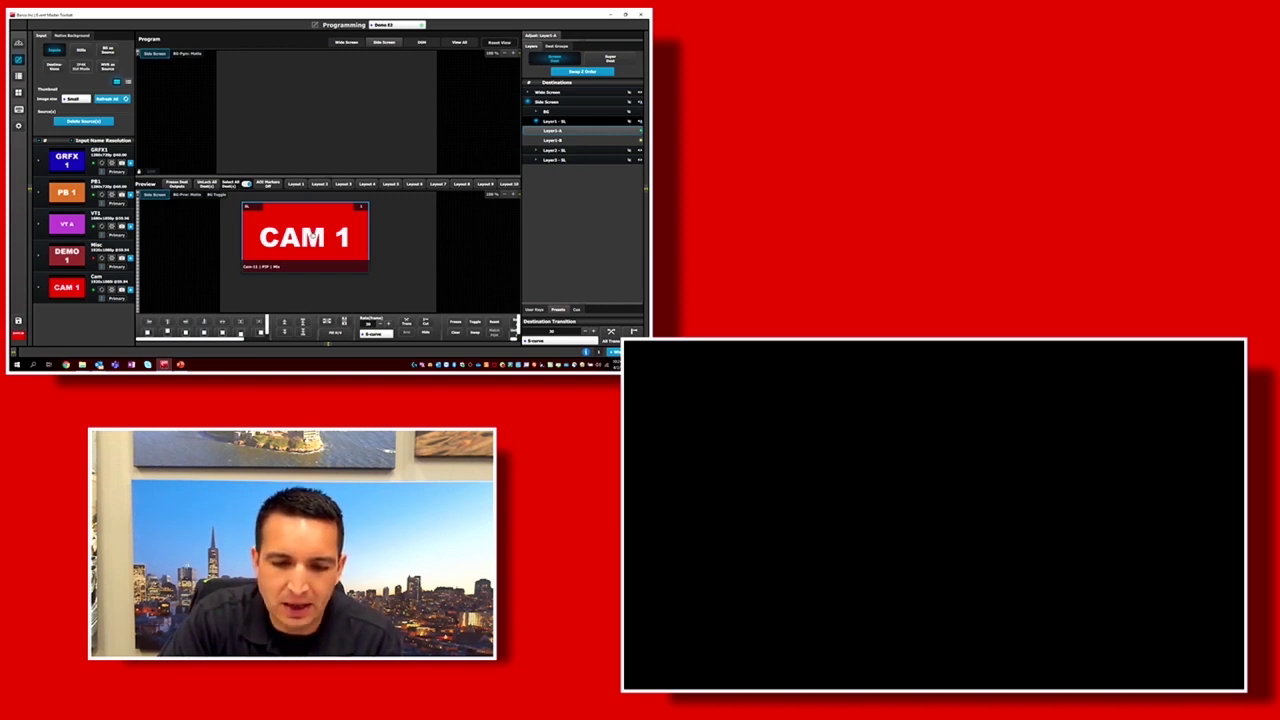
pyautogui.moveTo(305, 237)
pyautogui.mouseDown()
pyautogui.moveTo(287, 243)
pyautogui.moveTo(302, 256)
pyautogui.mouseUp()
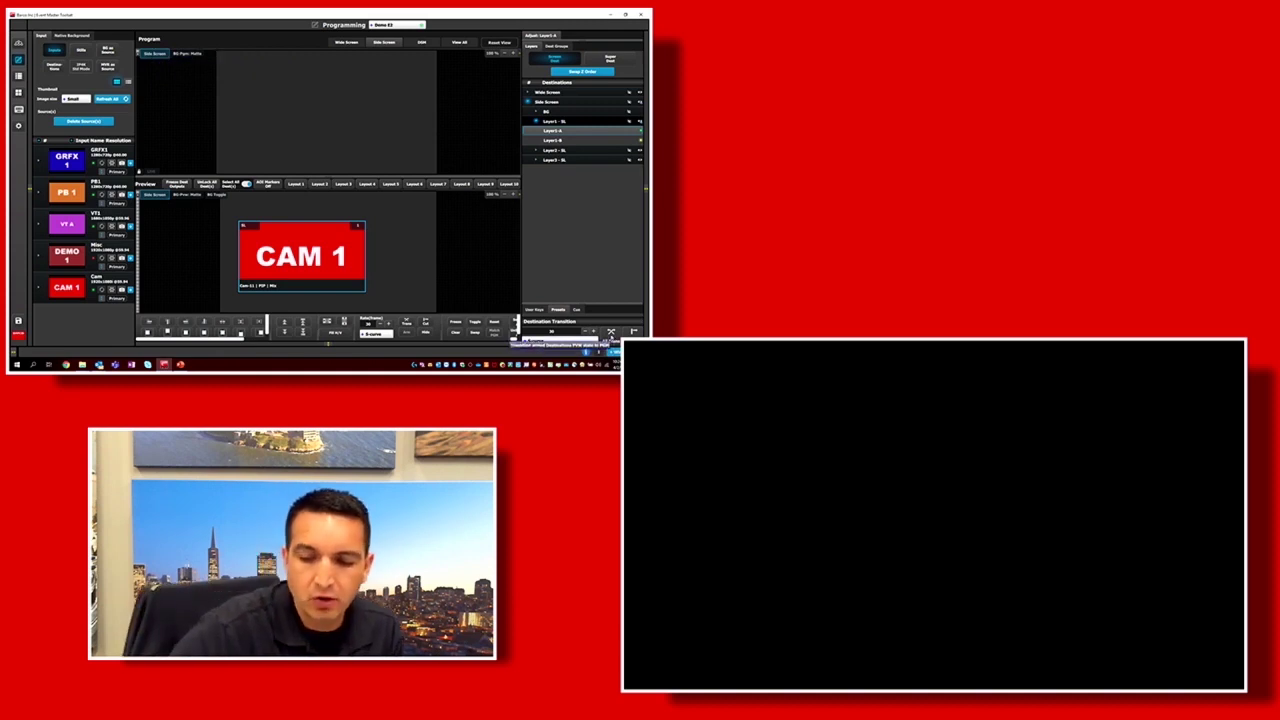
pyautogui.click(611, 332)
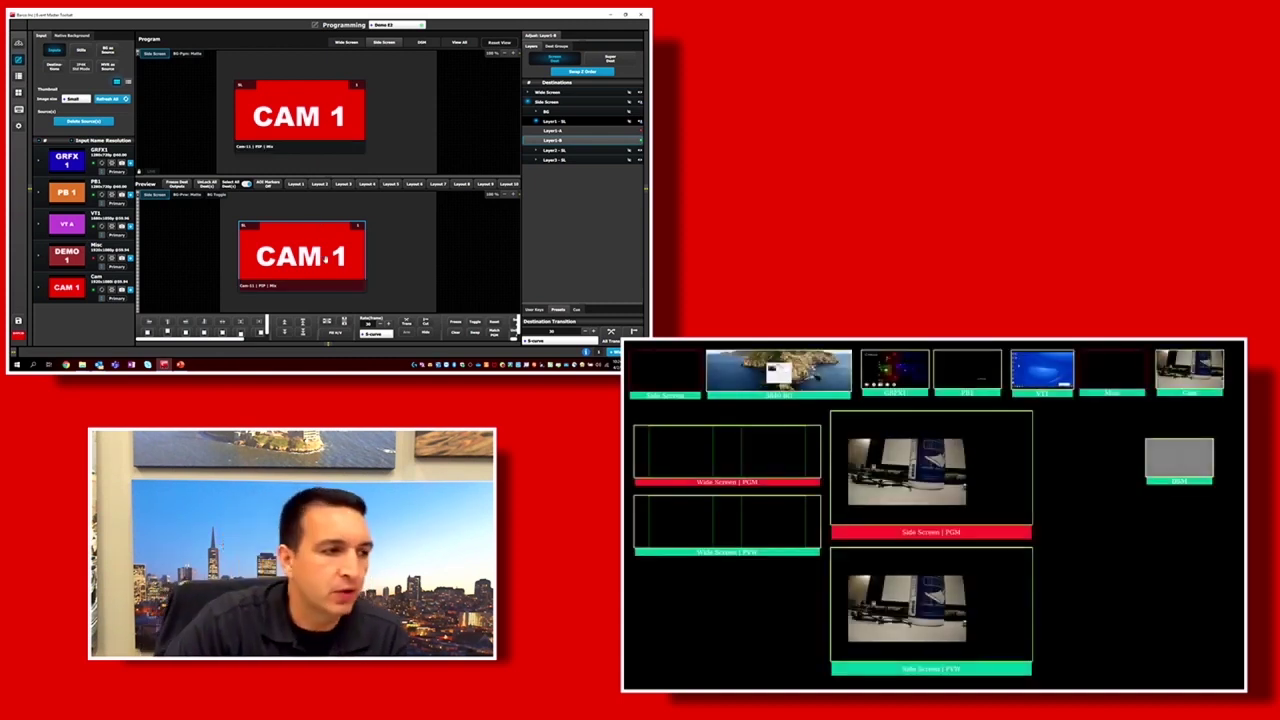
# - Reposition the CAM 1 PIP in Preview and Program, lock Program, and transition the new position
pyautogui.moveTo(287, 256)
pyautogui.mouseDown()
pyautogui.moveTo(266, 253)
pyautogui.moveTo(373, 257)
pyautogui.moveTo(292, 259)
pyautogui.mouseUp()
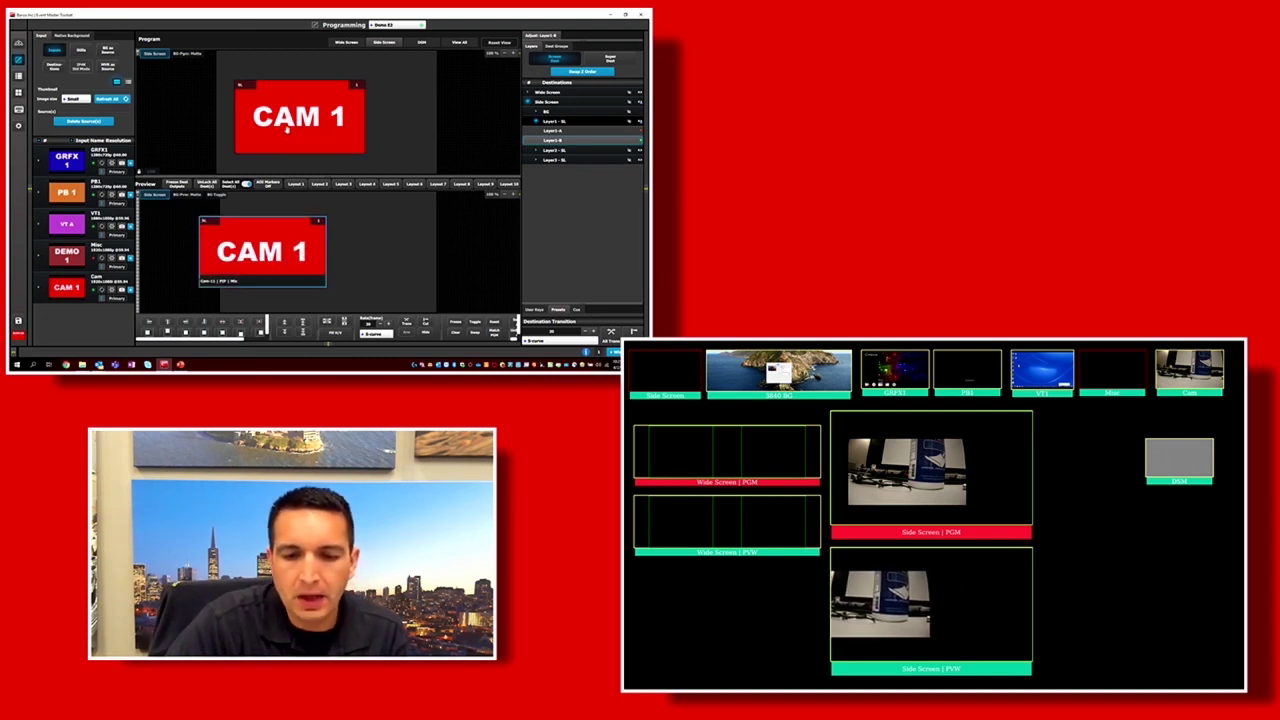
pyautogui.moveTo(304, 115); pyautogui.dragTo(392, 106)
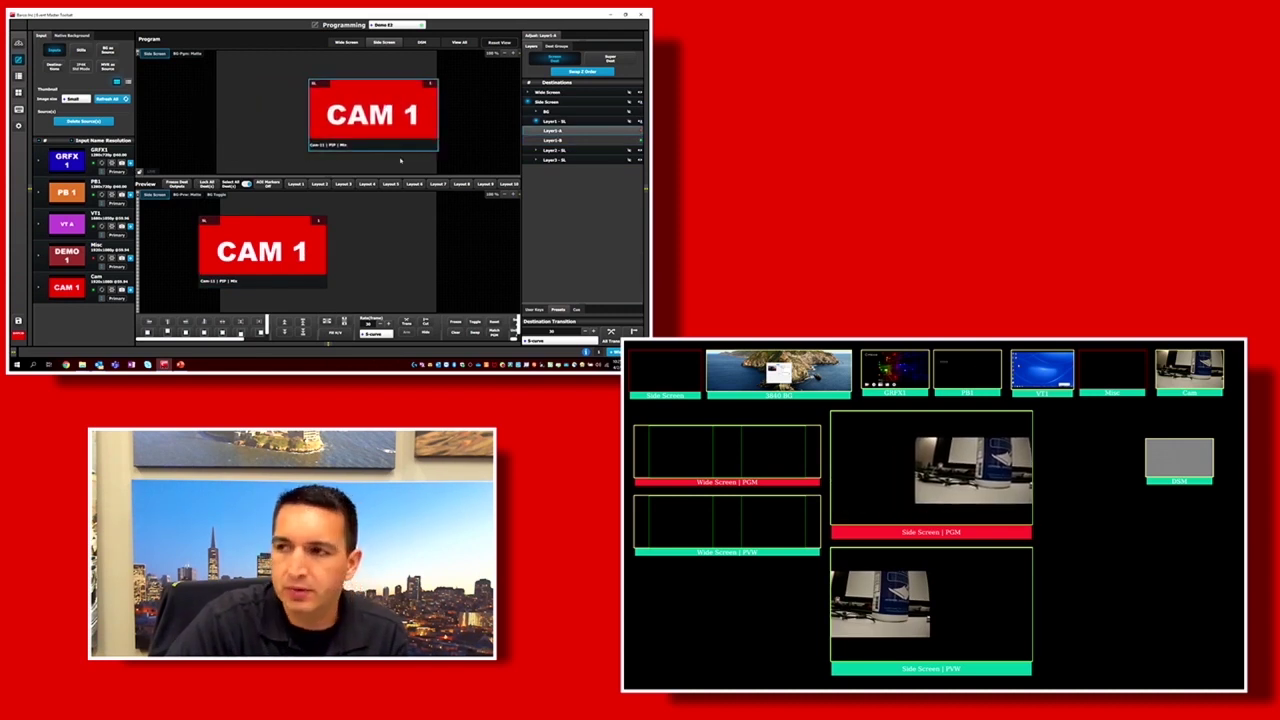
pyautogui.moveTo(300, 248); pyautogui.dragTo(390, 250)
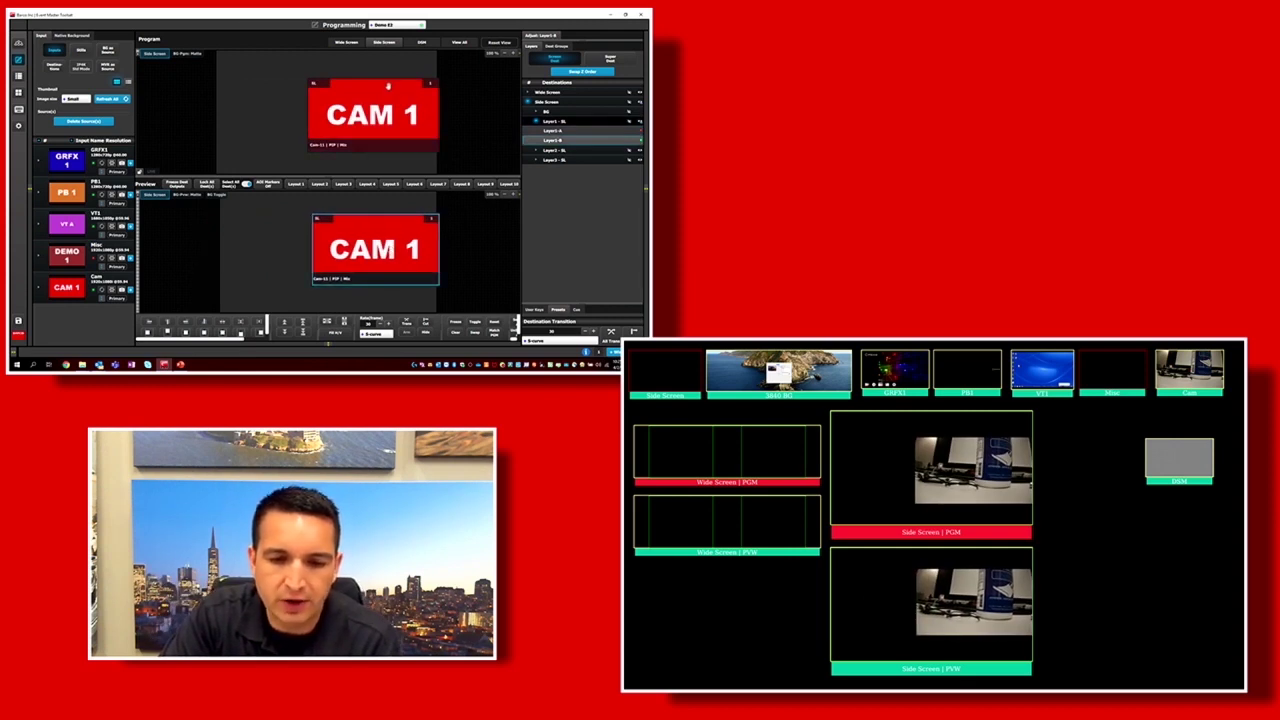
pyautogui.moveTo(388, 87); pyautogui.dragTo(326, 110)
pyautogui.click(266, 149)
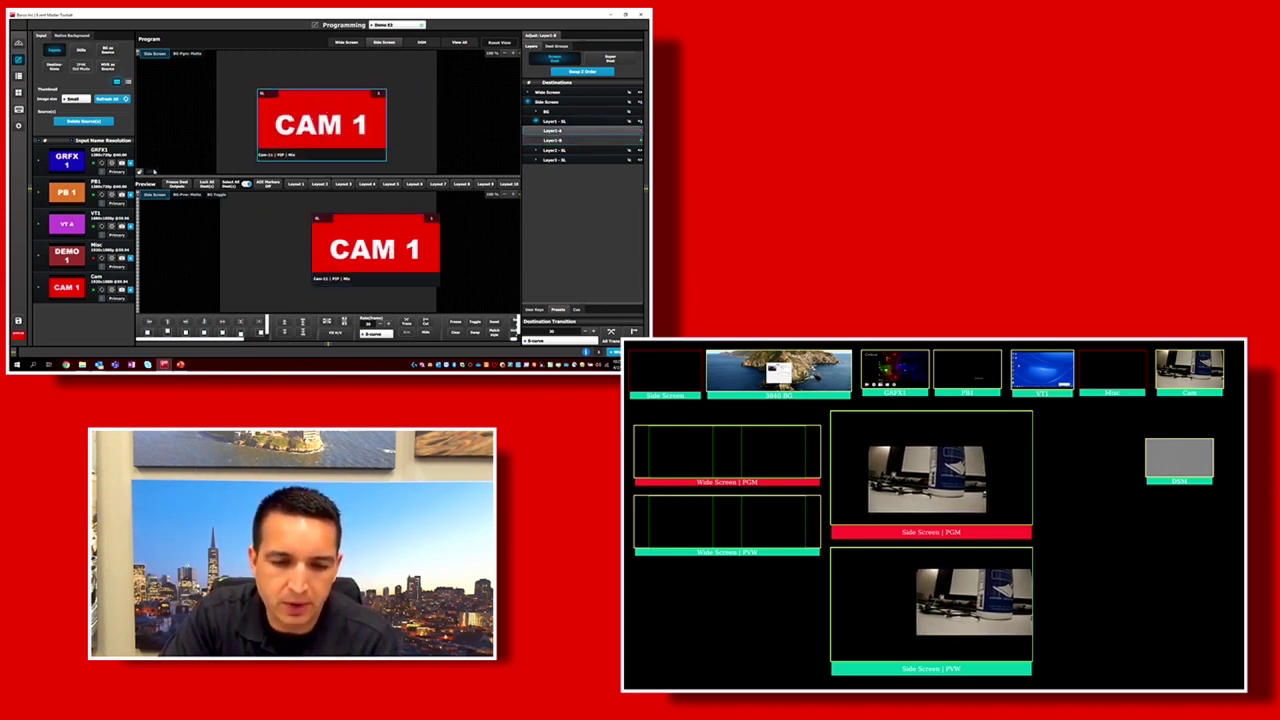
pyautogui.click(142, 171)
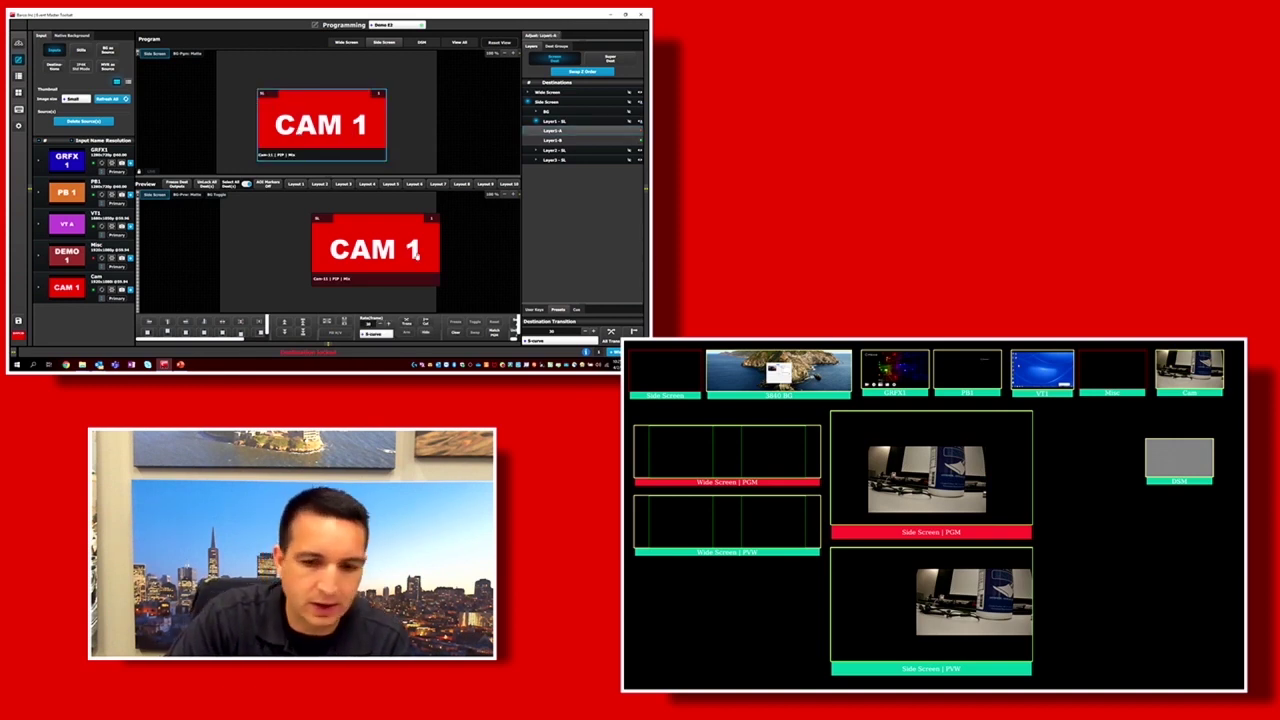
pyautogui.moveTo(417, 250); pyautogui.dragTo(383, 266)
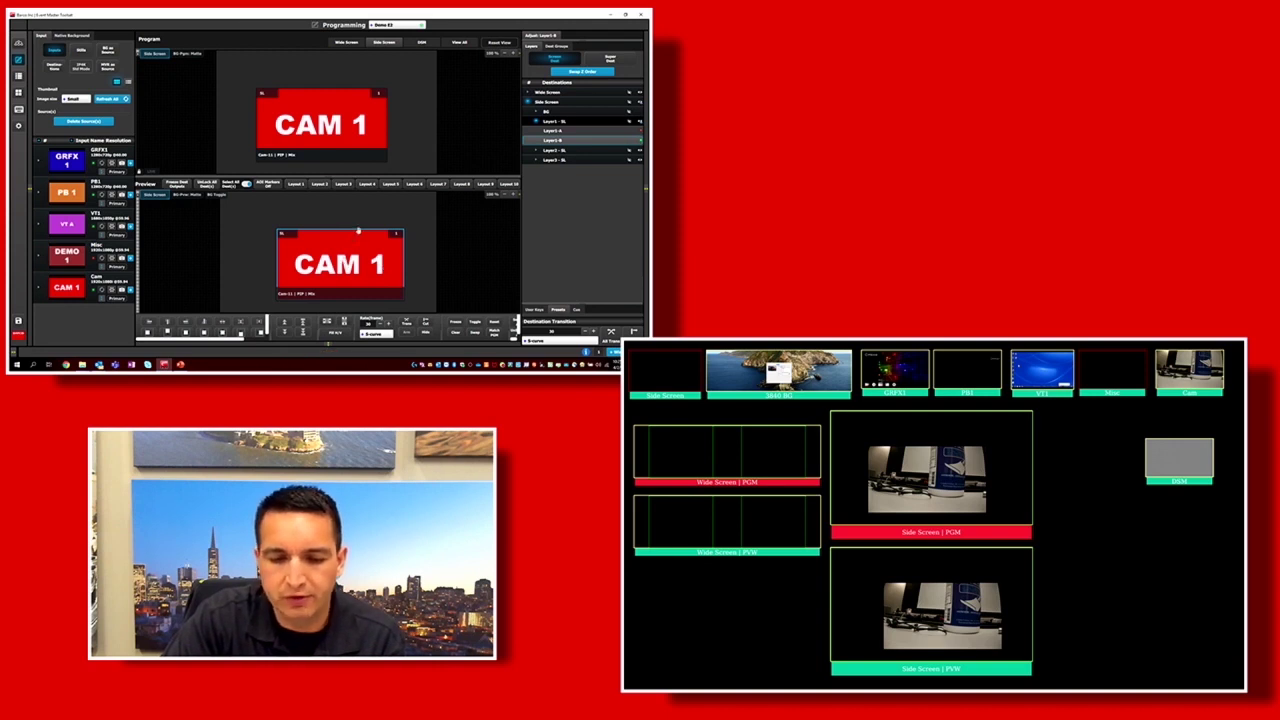
pyautogui.moveTo(371, 253); pyautogui.dragTo(418, 228)
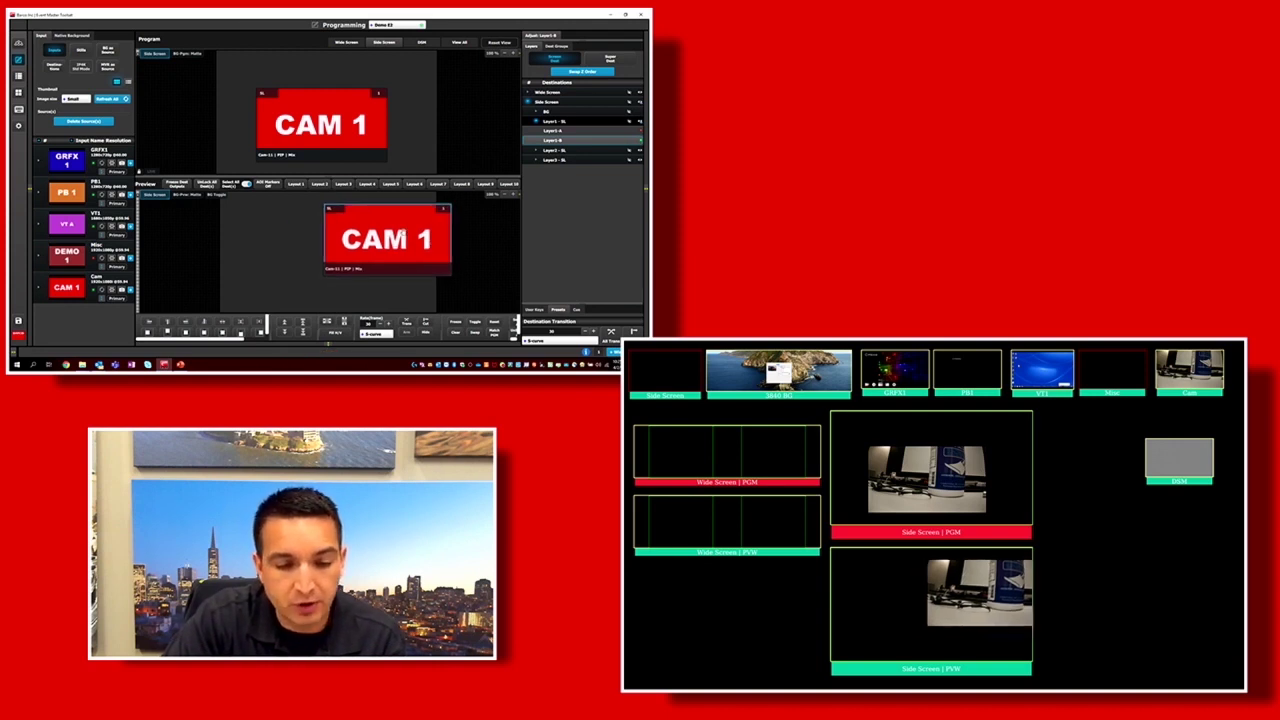
pyautogui.click(609, 341)
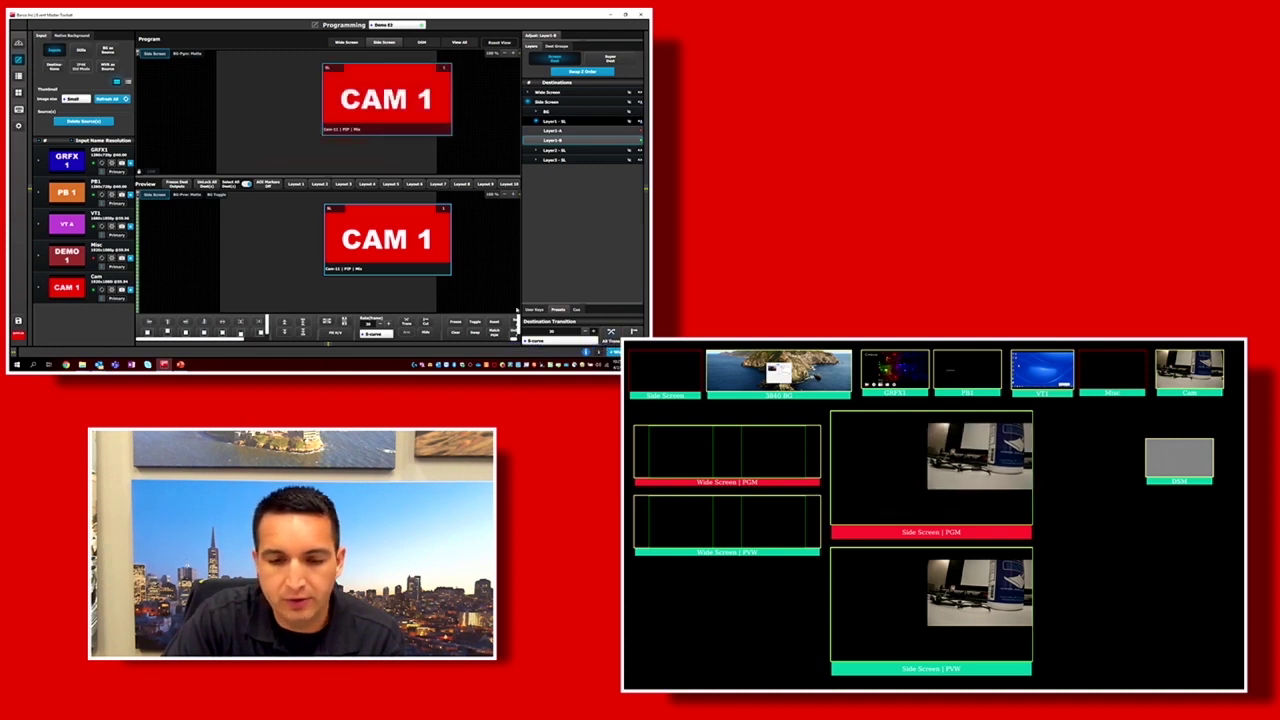
# - Try PB 1 and GRFX 1 as the PIP source, taking a full-screen GRFX 1 to Program
pyautogui.moveTo(66, 192); pyautogui.dragTo(362, 237)
pyautogui.moveTo(66, 160); pyautogui.dragTo(245, 235)
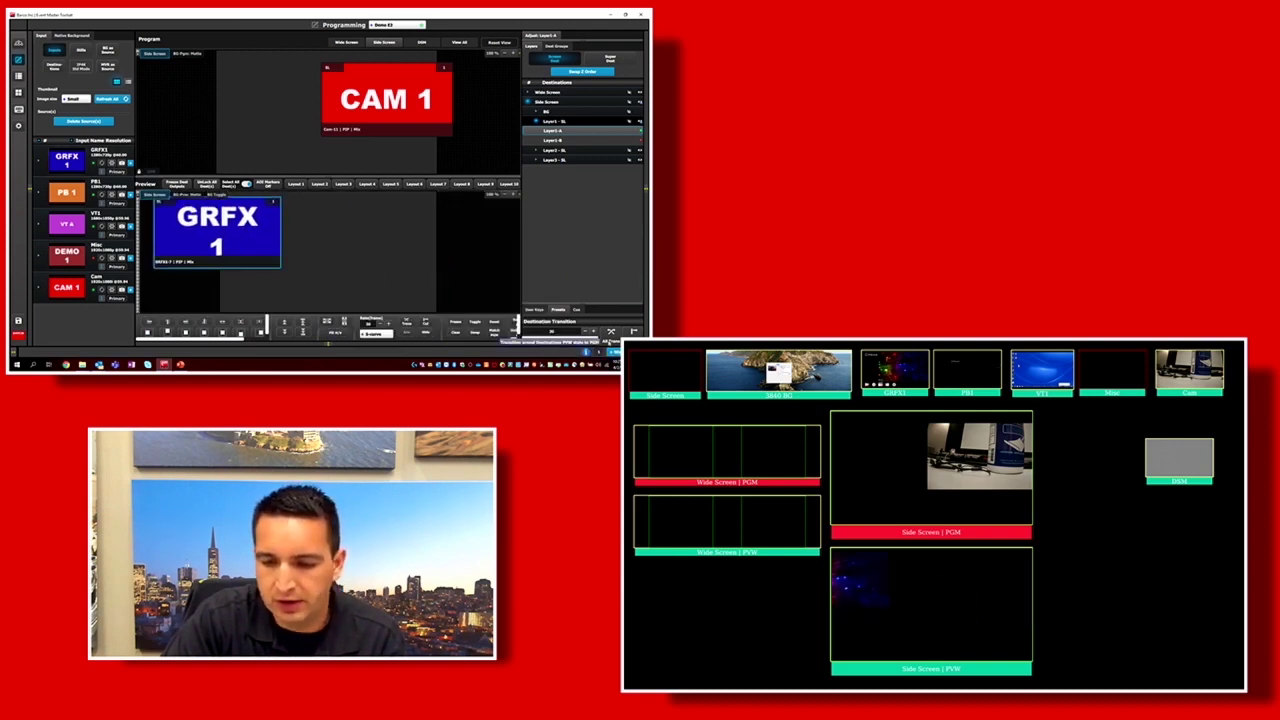
pyautogui.press('space')
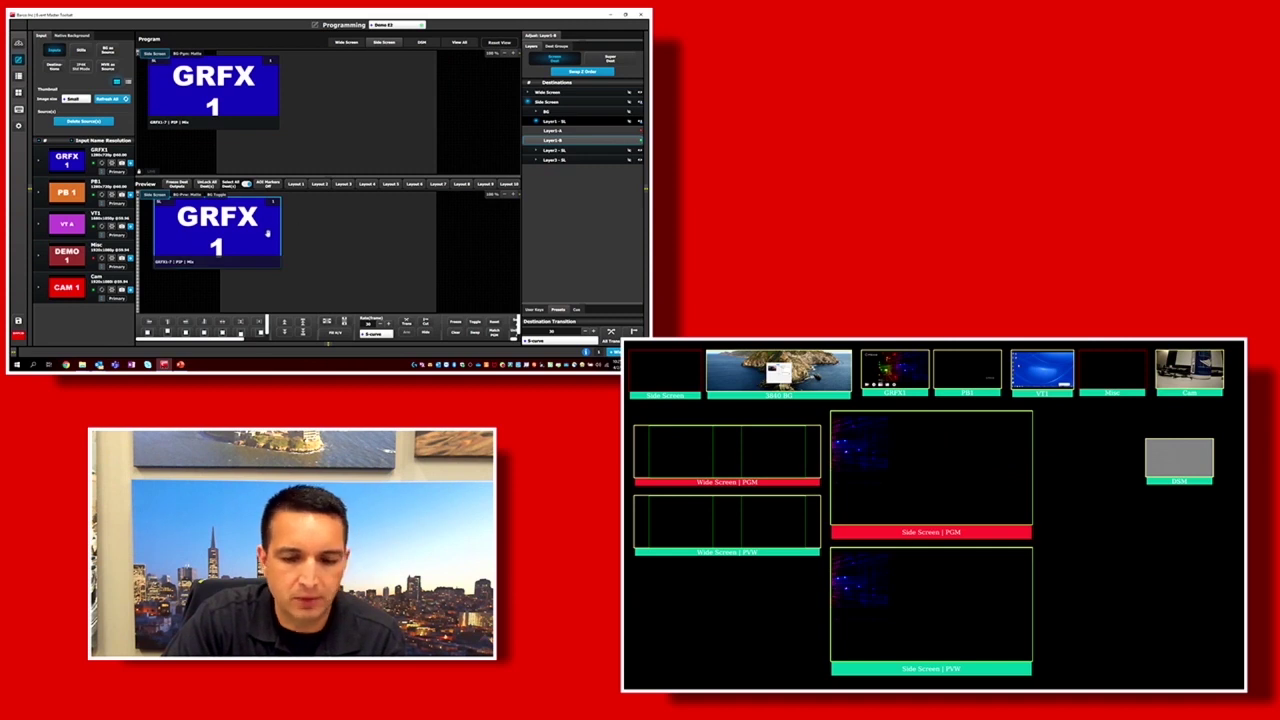
pyautogui.moveTo(274, 206); pyautogui.dragTo(437, 270)
pyautogui.click(343, 322)
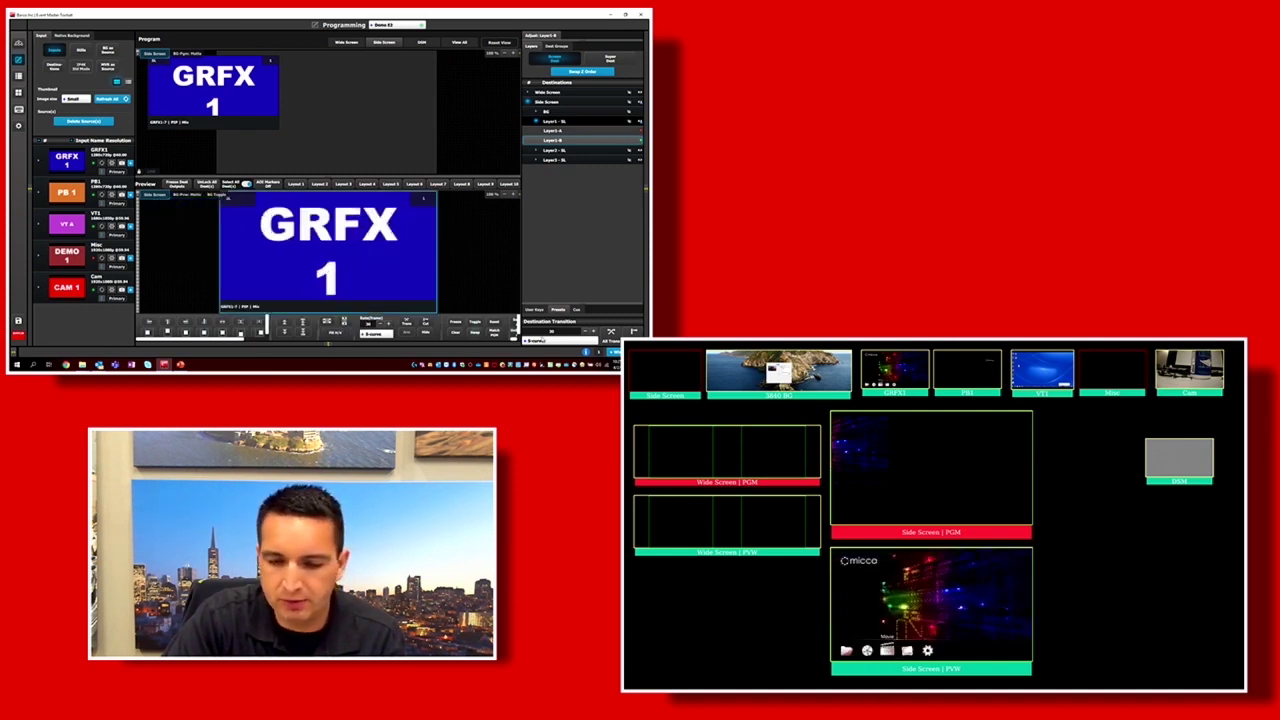
pyautogui.press('space')
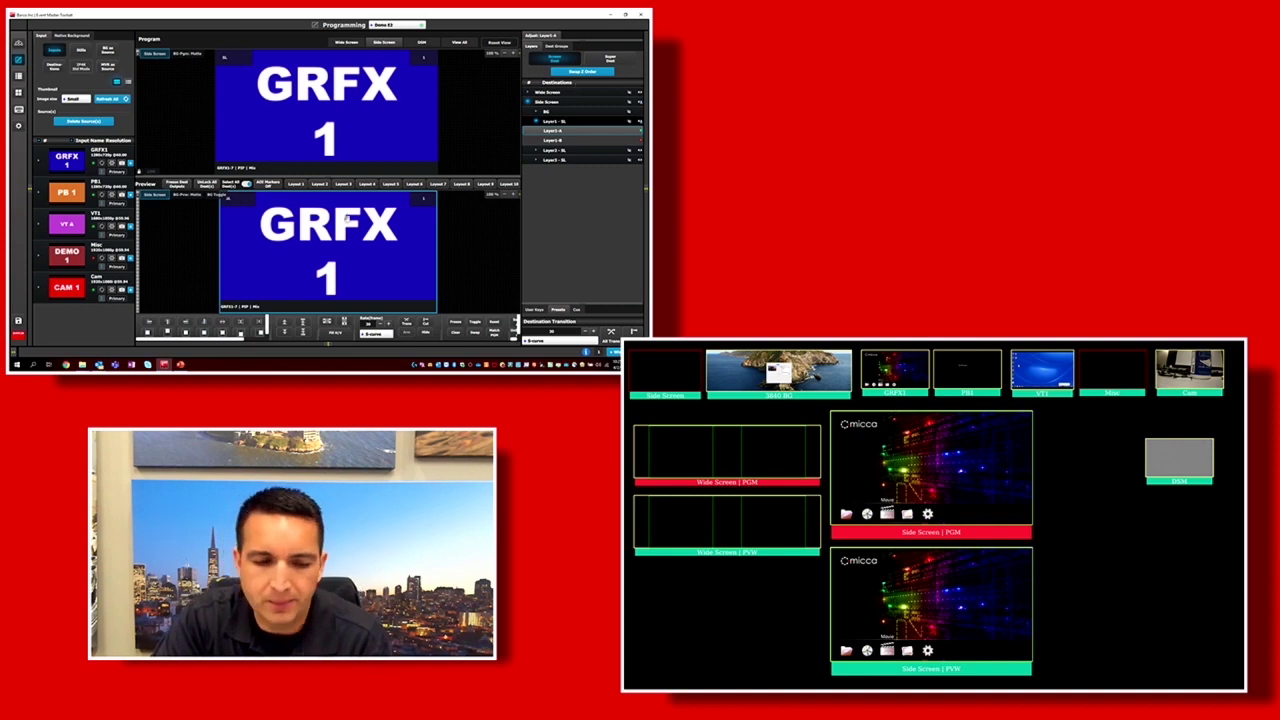
# - Take full-screen CAM 1 to Program, then shrink the preview CAM 1 to a small upper-left PIP
pyautogui.moveTo(66, 287); pyautogui.dragTo(327, 250)
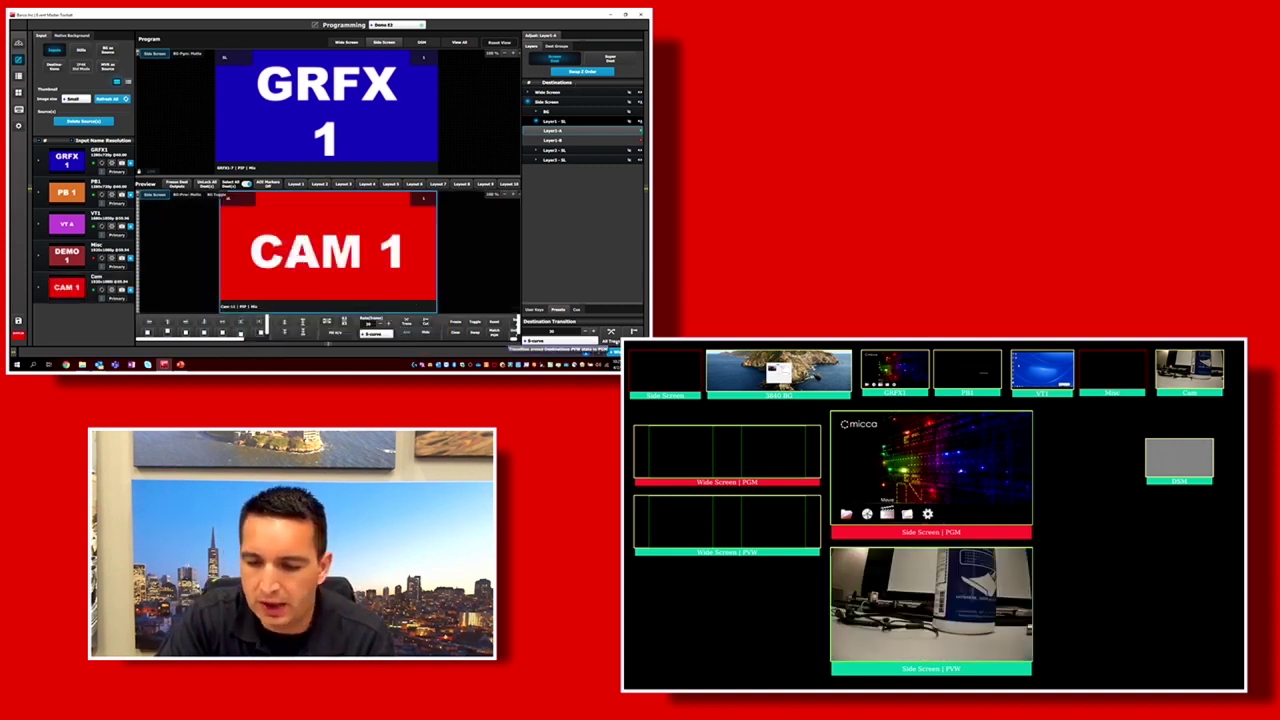
pyautogui.click(611, 331)
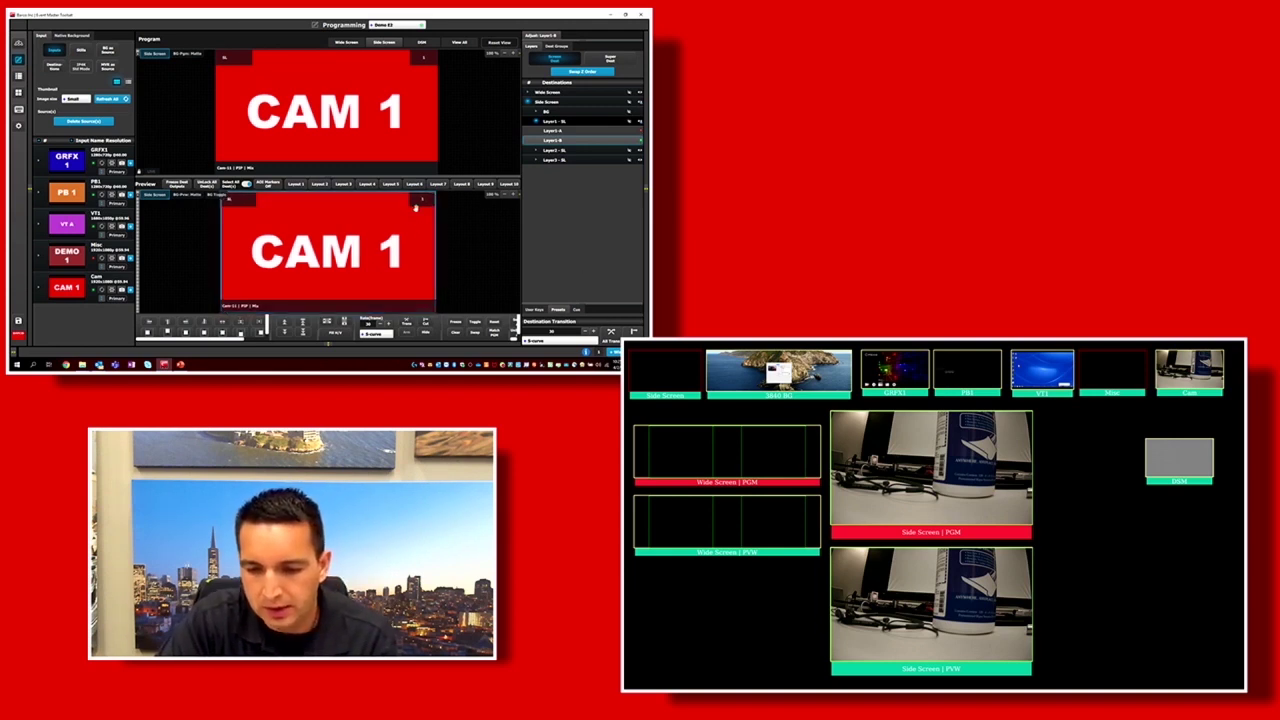
pyautogui.scroll(-5, 339, 228)
pyautogui.moveTo(315, 253); pyautogui.dragTo(269, 234)
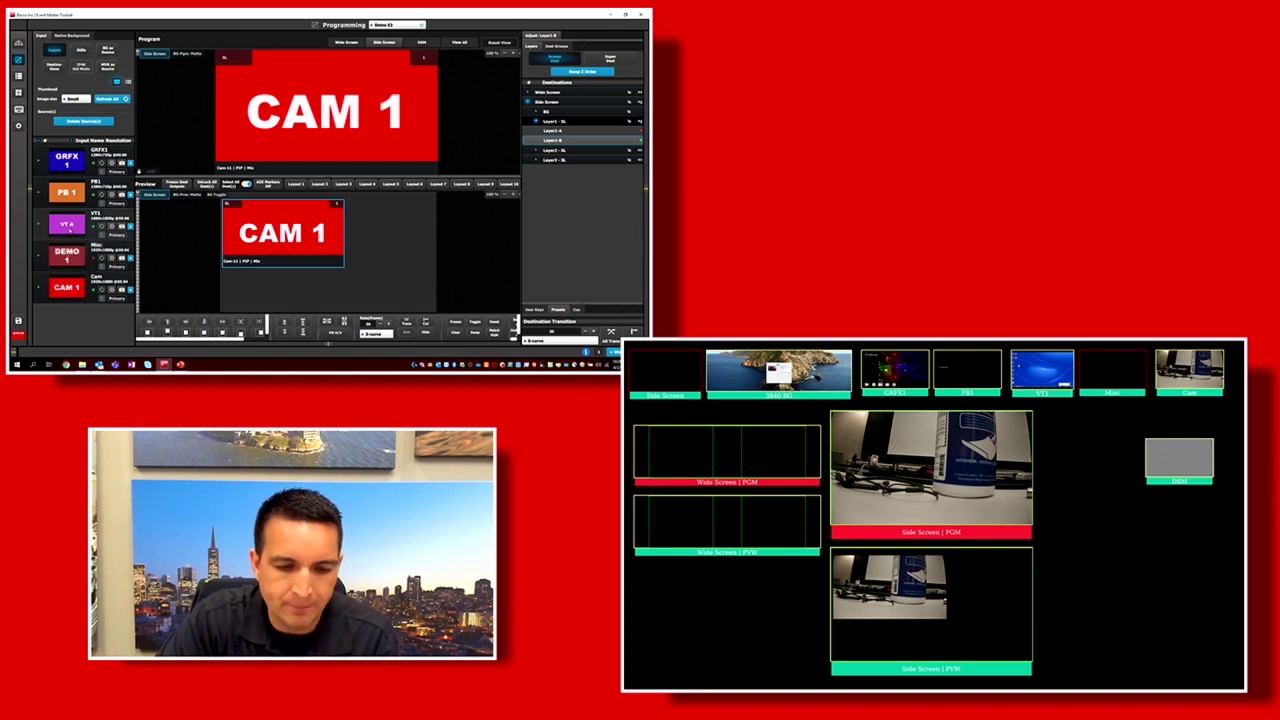
# - Add VT A as a small PIP over CAM 1 in Preview, take it live, and position it
pyautogui.moveTo(66, 224); pyautogui.dragTo(320, 254)
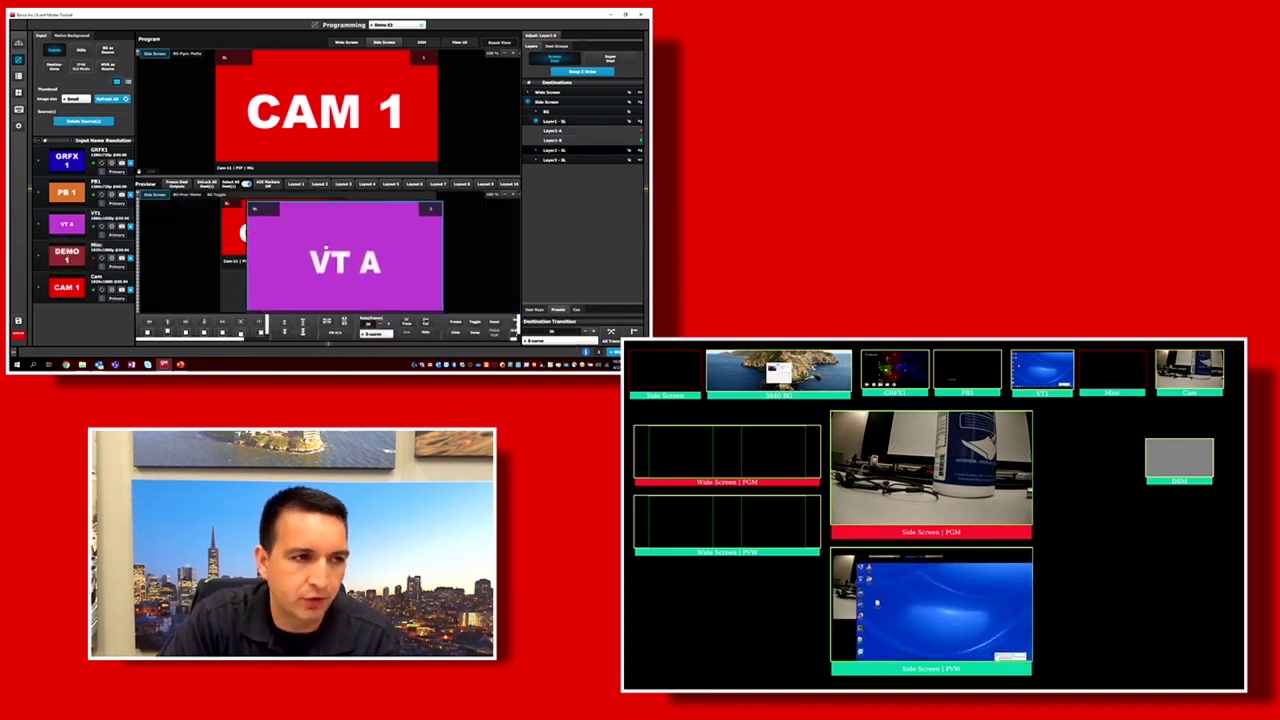
pyautogui.moveTo(358, 202); pyautogui.dragTo(353, 239)
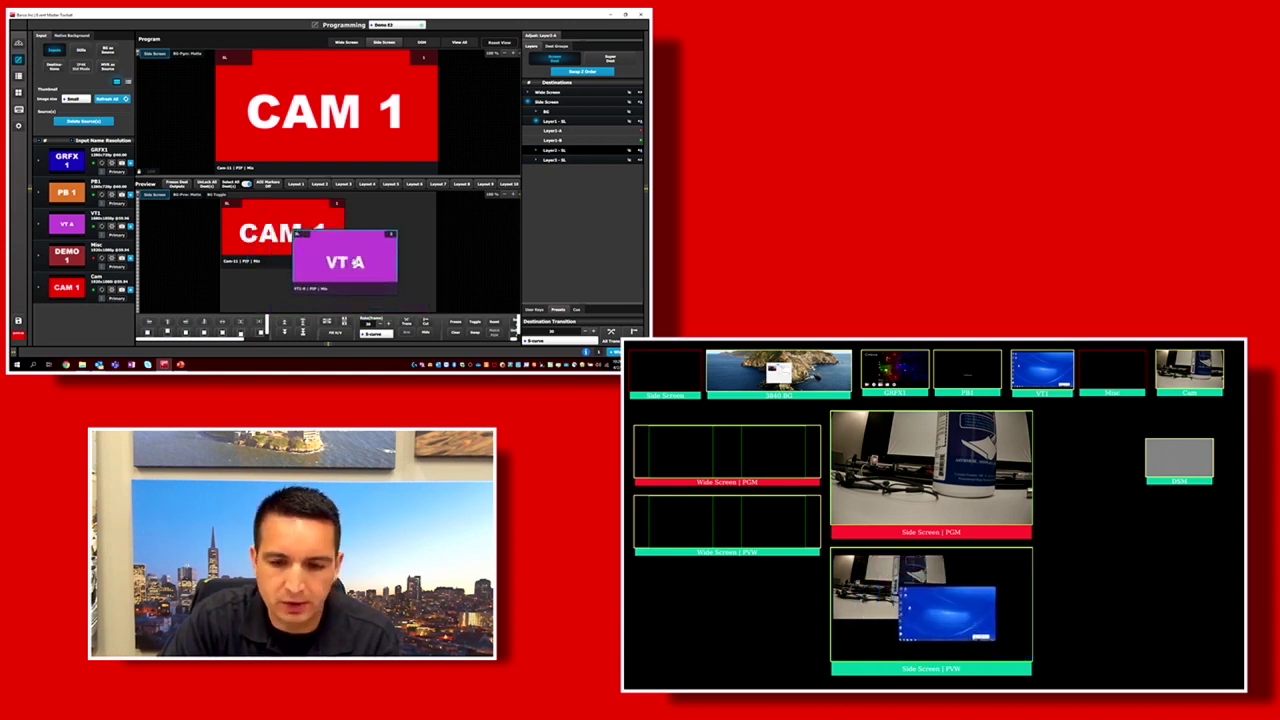
pyautogui.click(611, 331)
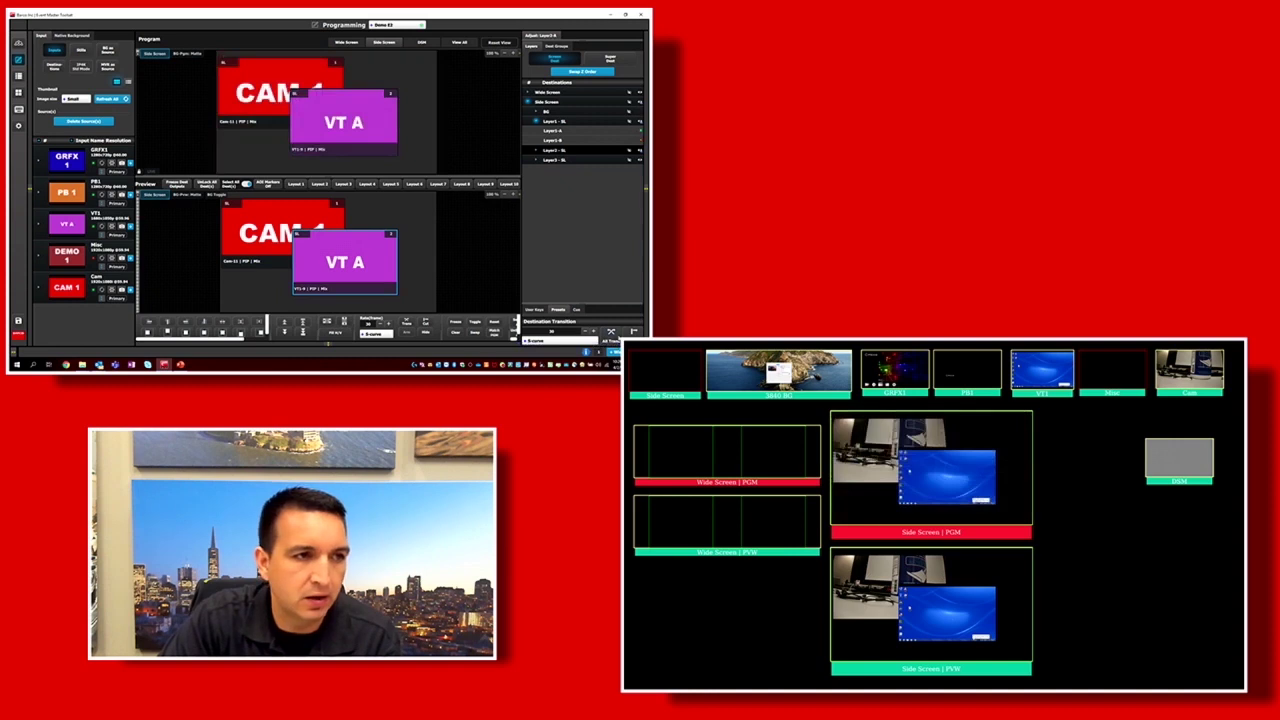
pyautogui.moveTo(332, 264); pyautogui.dragTo(352, 290)
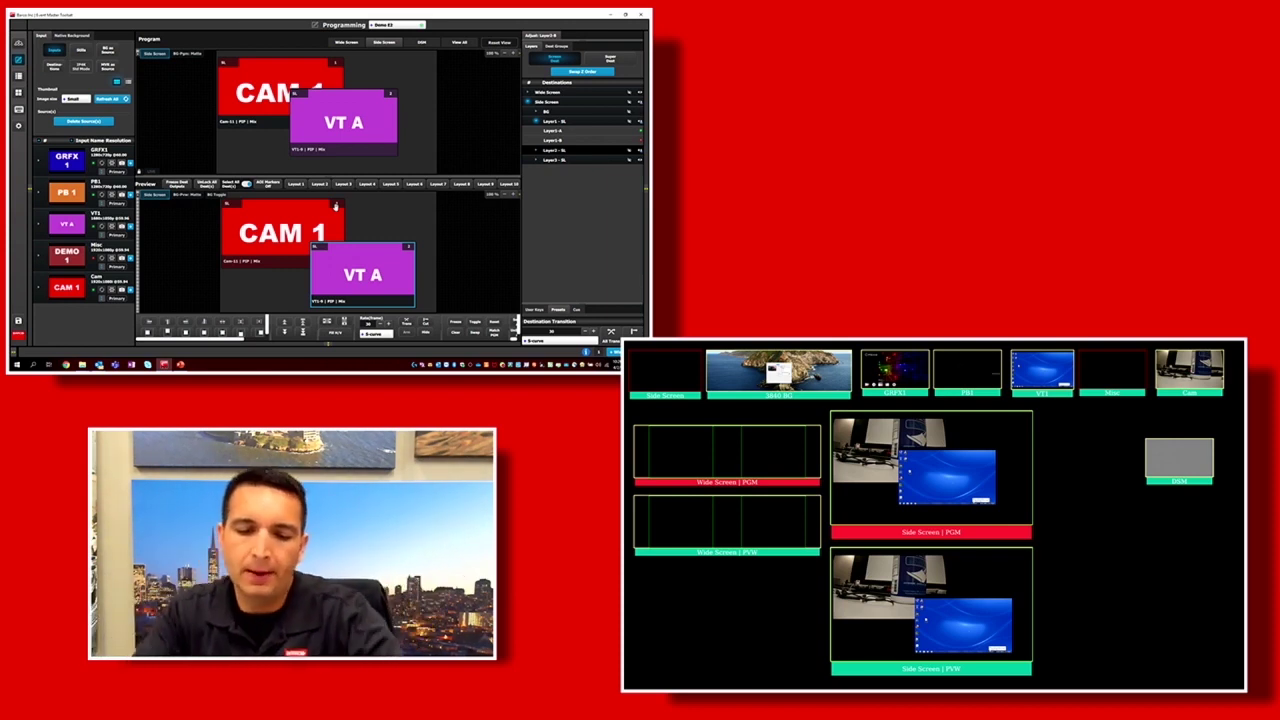
pyautogui.moveTo(340, 286); pyautogui.dragTo(328, 263)
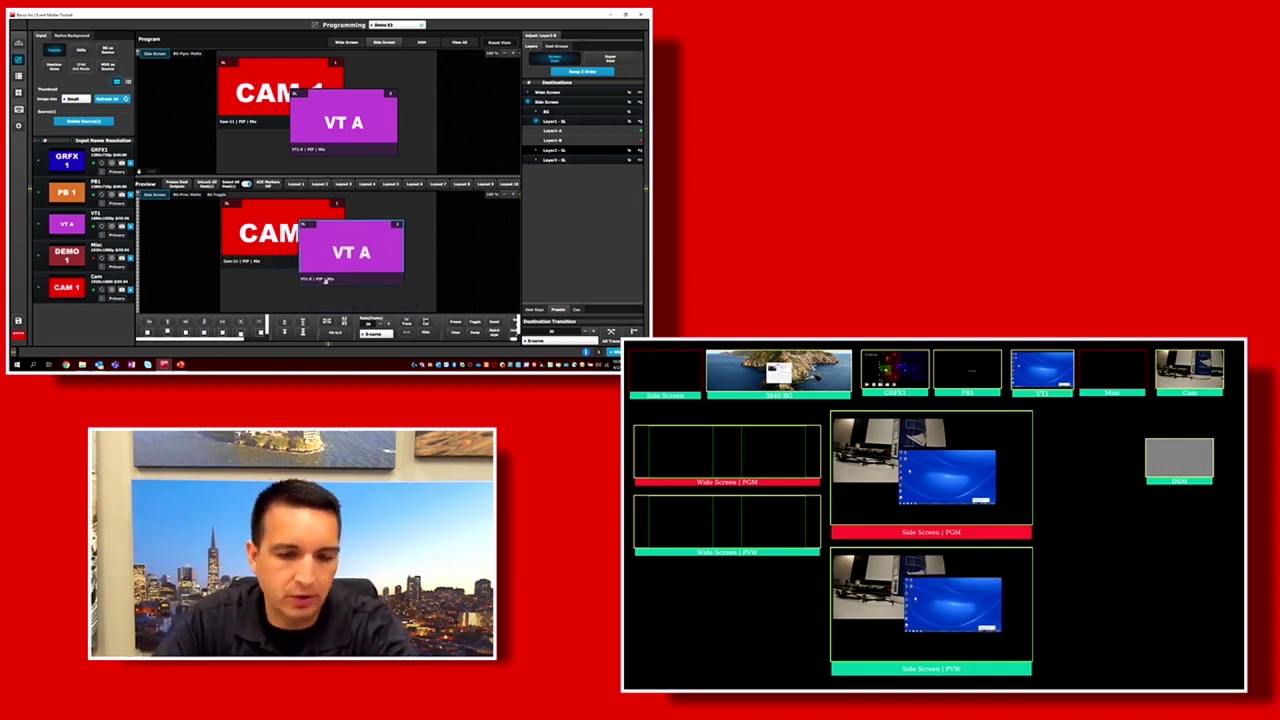
# - Send the VT A layer behind CAM 1, then bring it back to the top
pyautogui.click(325, 280)
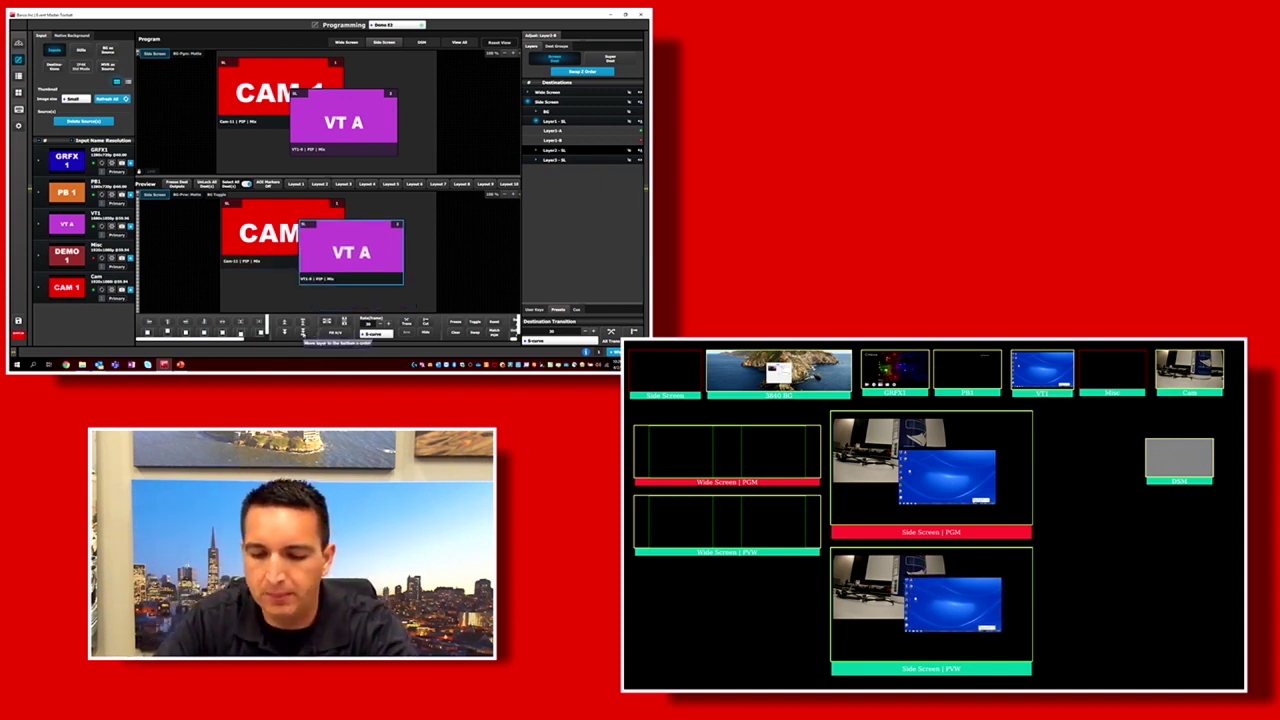
pyautogui.click(285, 326)
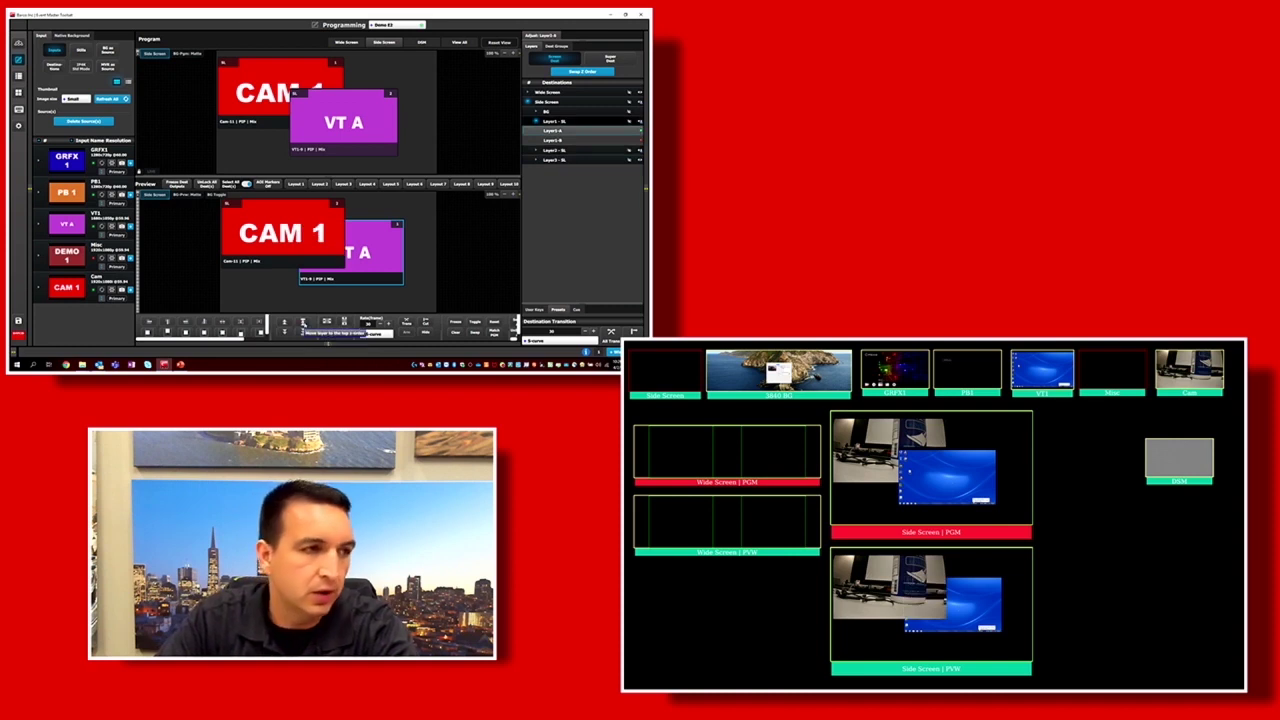
pyautogui.click(303, 324)
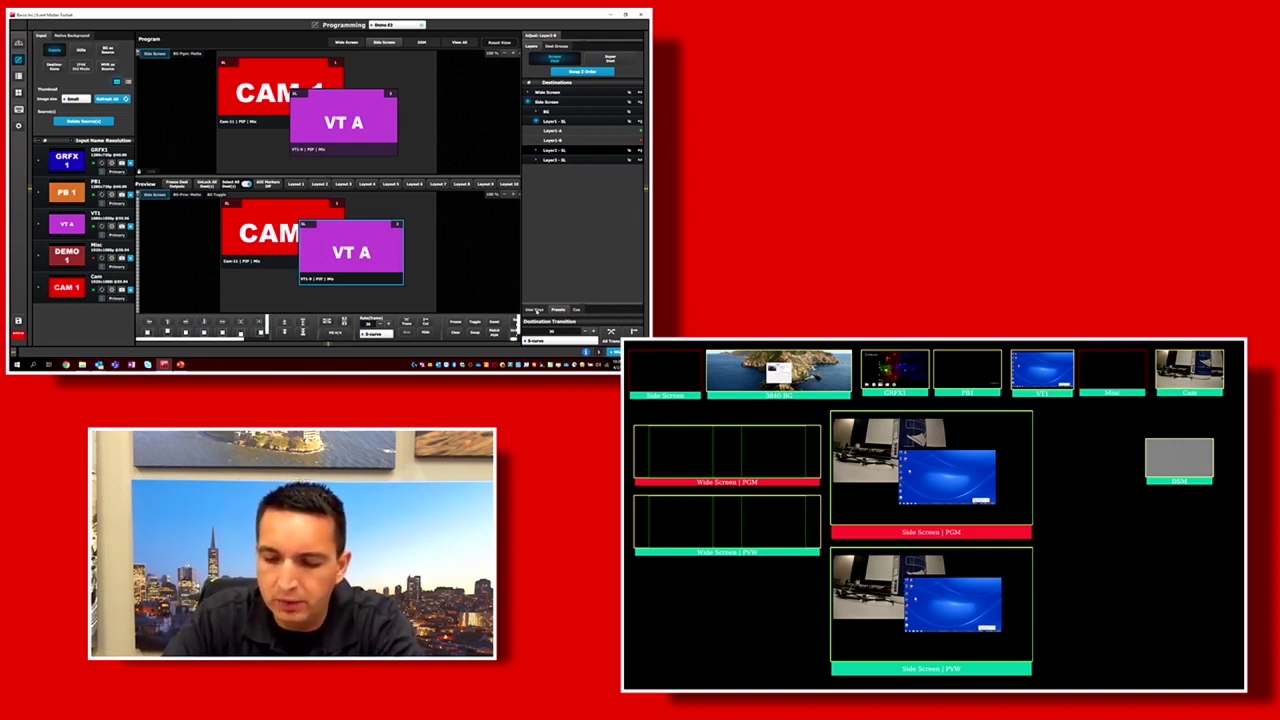
# - Delete the CAM 1 layer and shrink VT A into a small PIP at the preview's upper left
pyautogui.click(537, 310)
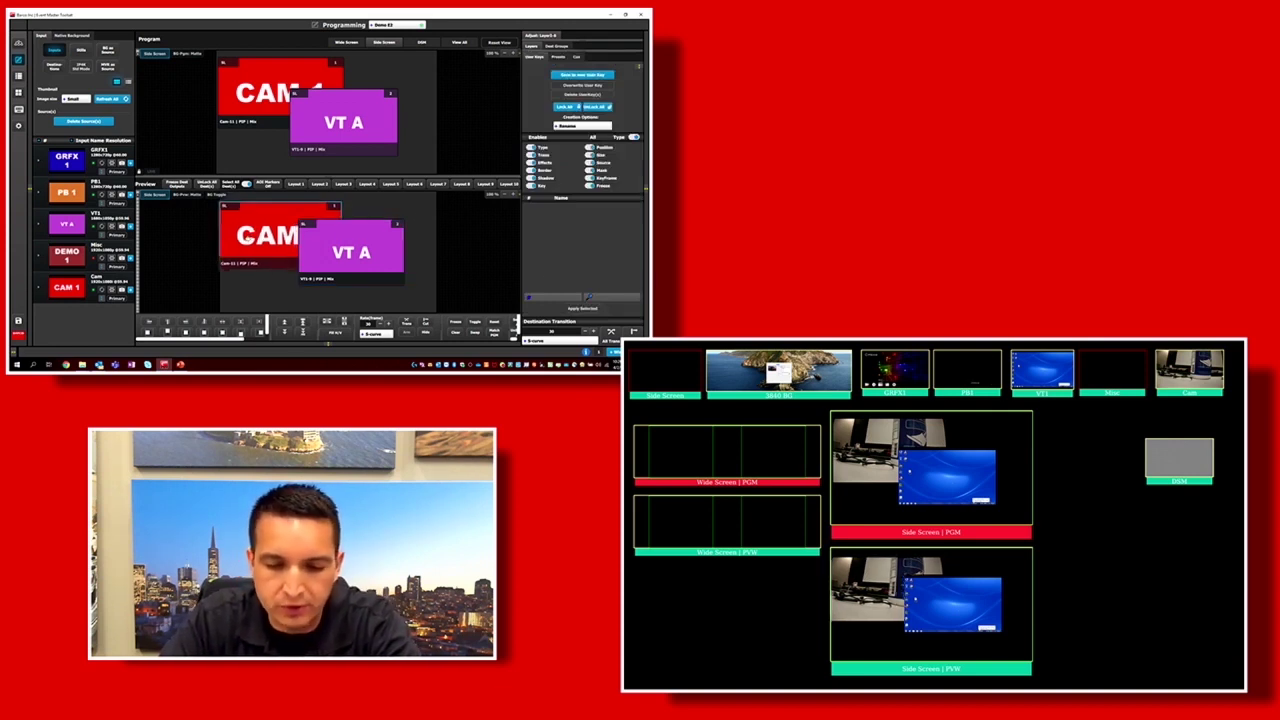
pyautogui.press('Delete')
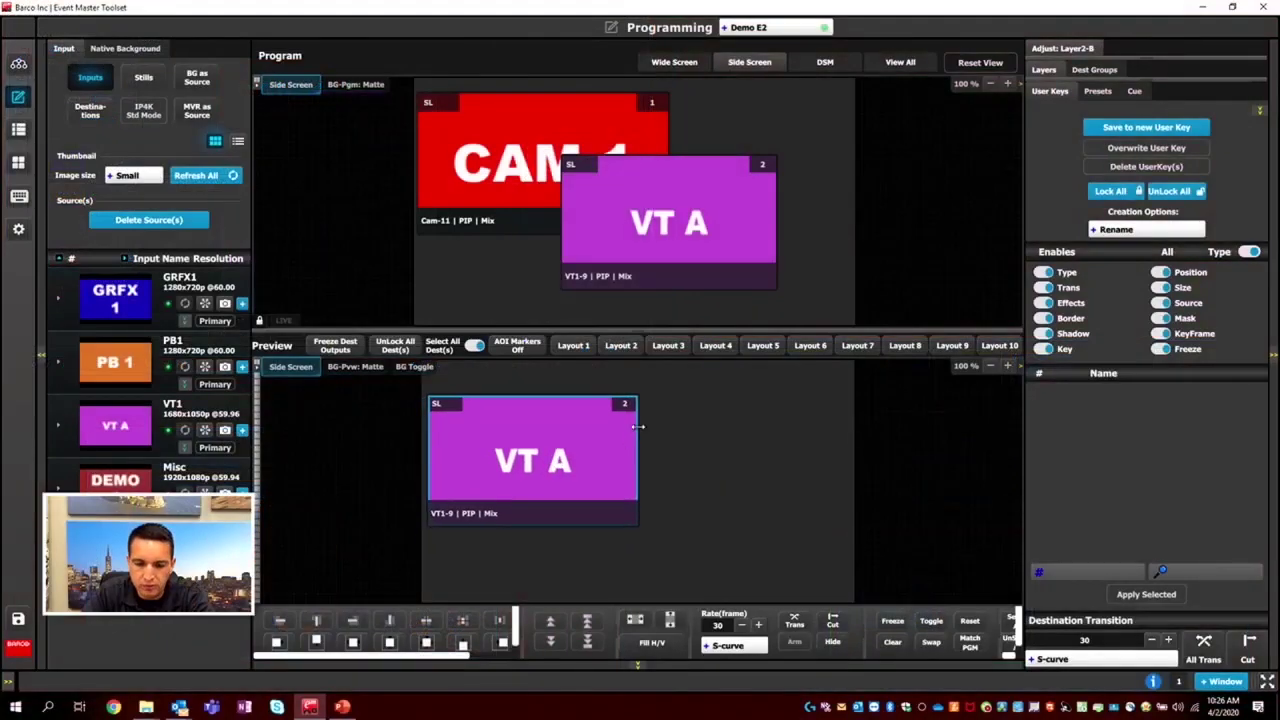
pyautogui.scroll(3, 671, 434)
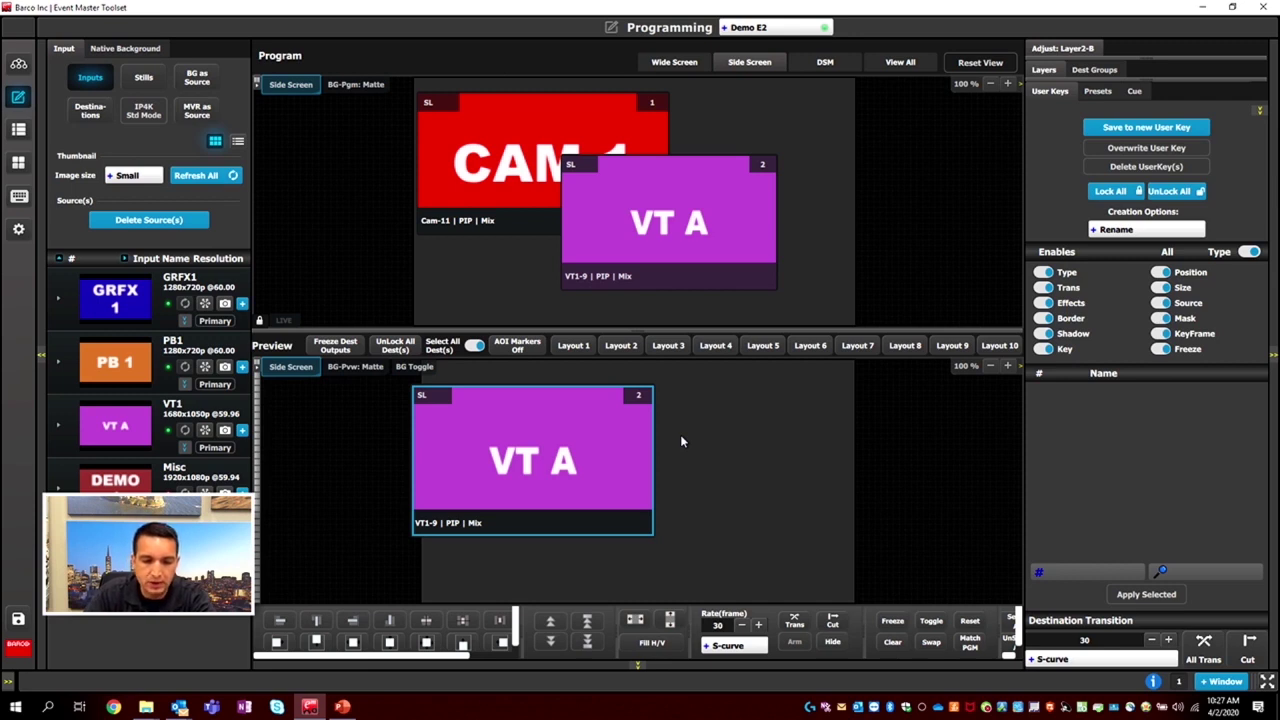
pyautogui.moveTo(602, 423)
pyautogui.mouseDown()
pyautogui.moveTo(664, 428)
pyautogui.moveTo(620, 408)
pyautogui.mouseUp()
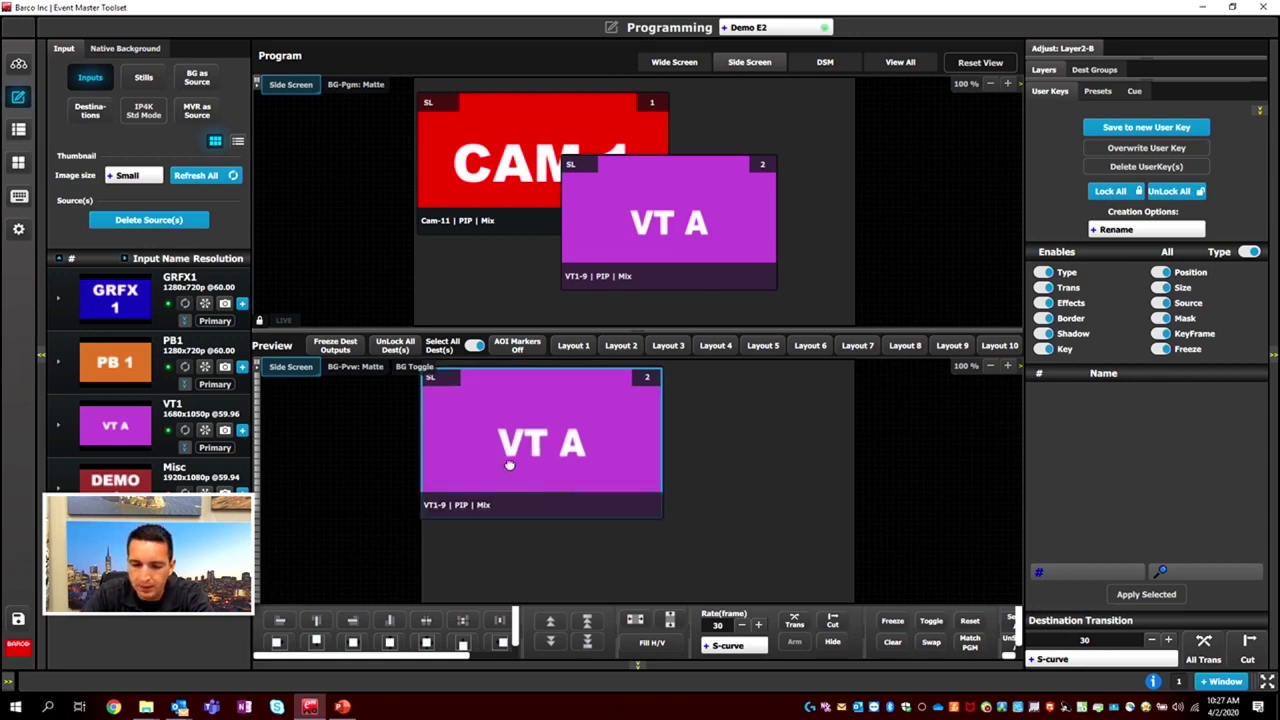
pyautogui.moveTo(662, 384); pyautogui.dragTo(469, 412)
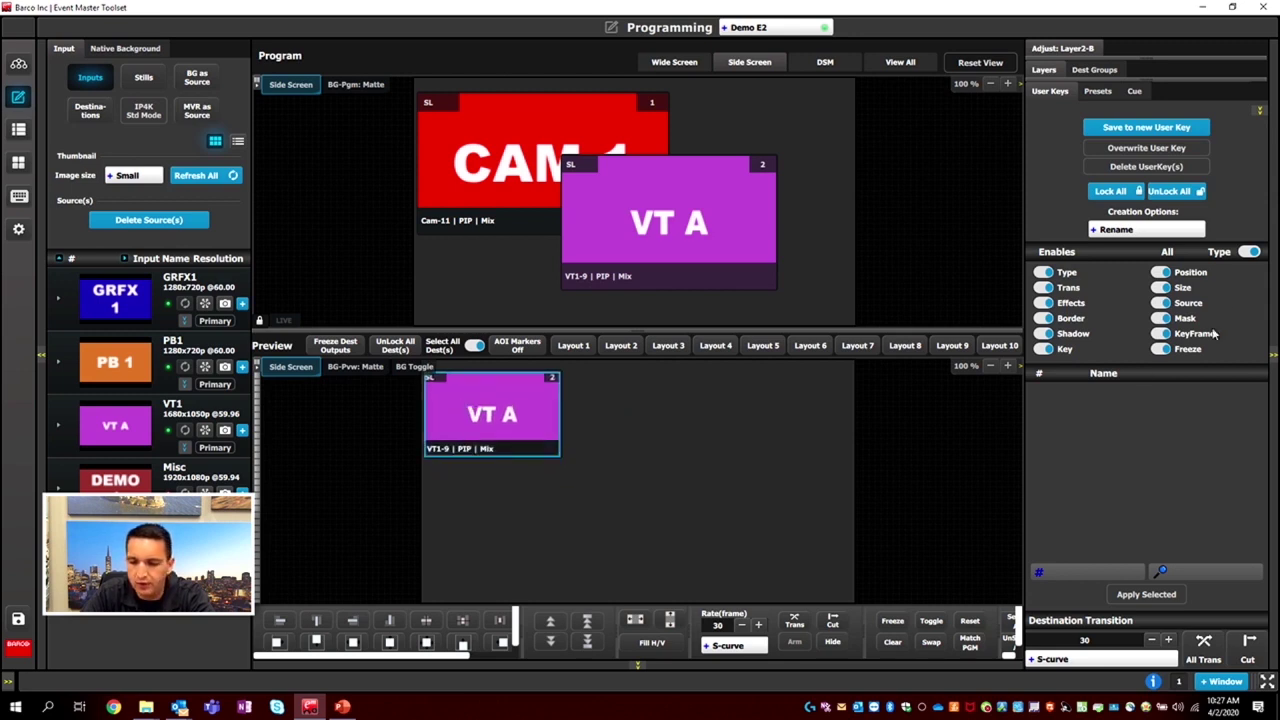
# - Enable only Position and Size for user keys and save them as a new user key
pyautogui.click(1249, 253)
pyautogui.click(1160, 272)
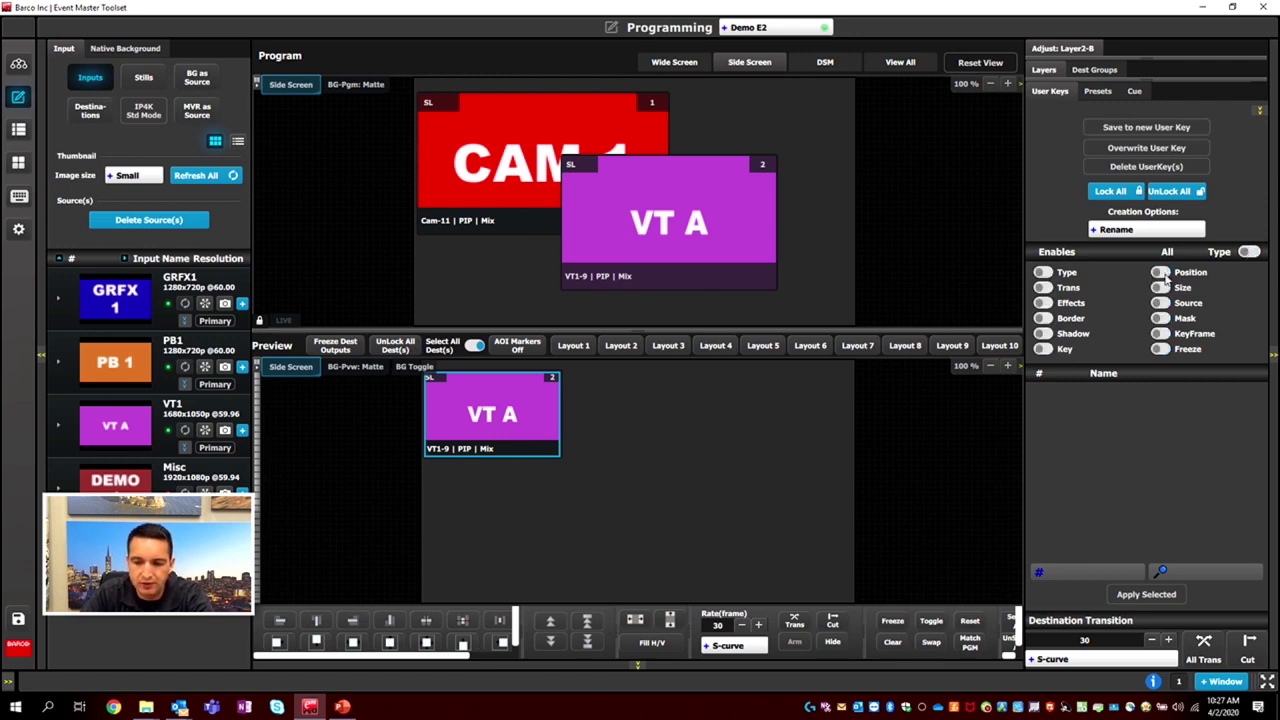
pyautogui.click(1160, 287)
pyautogui.click(1146, 127)
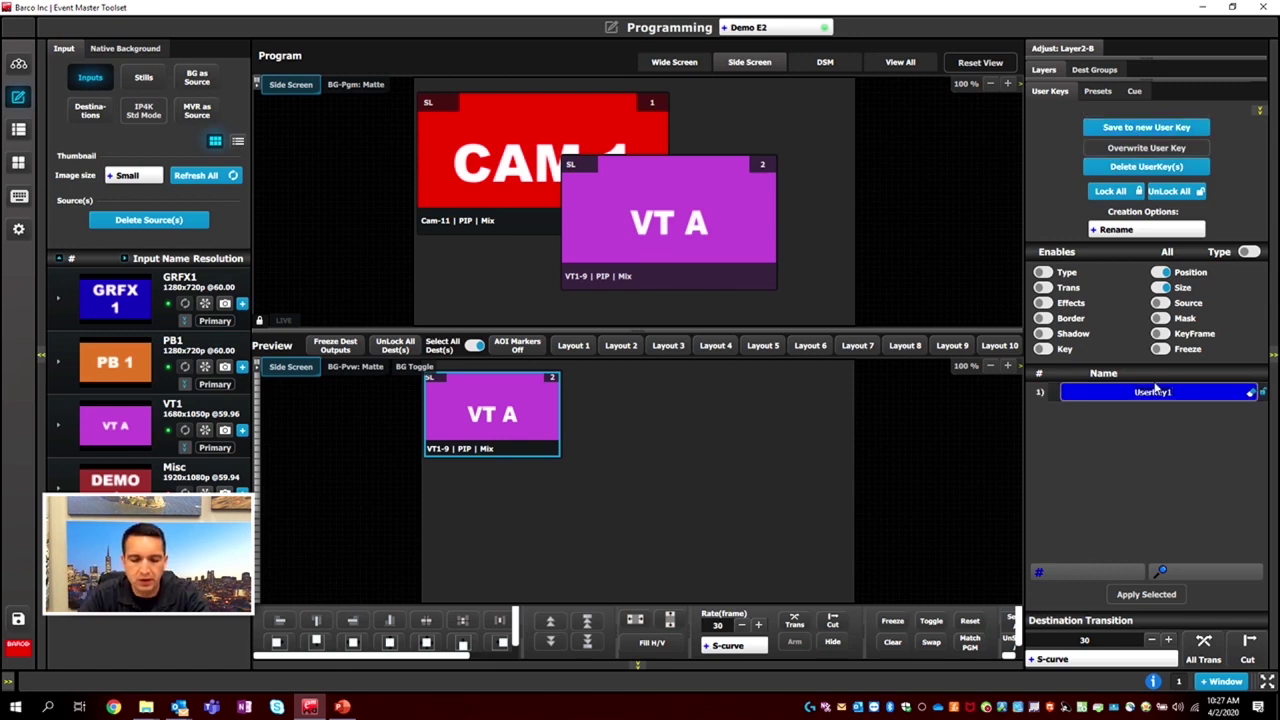
# - Rename the new user key UserKey1 to 'Top Left small'
pyautogui.doubleClick(1155, 390)
pyautogui.write('To')
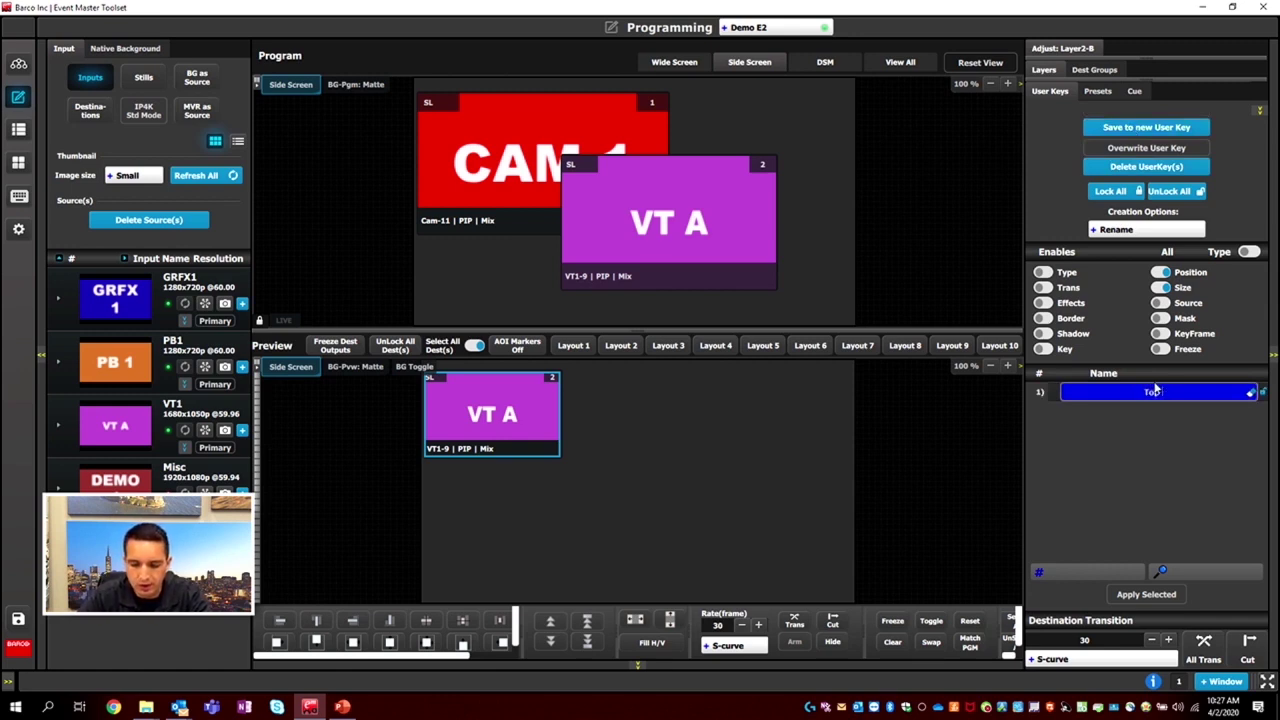
pyautogui.write('p Left')
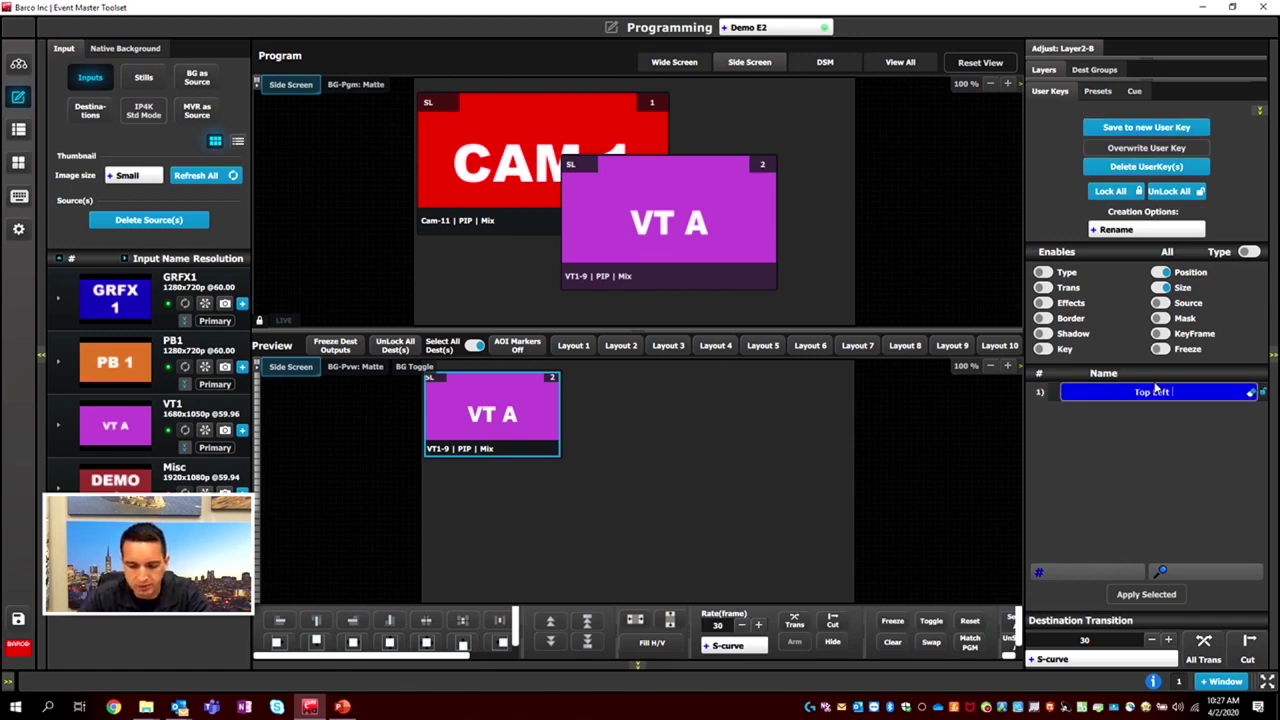
pyautogui.write(' small')
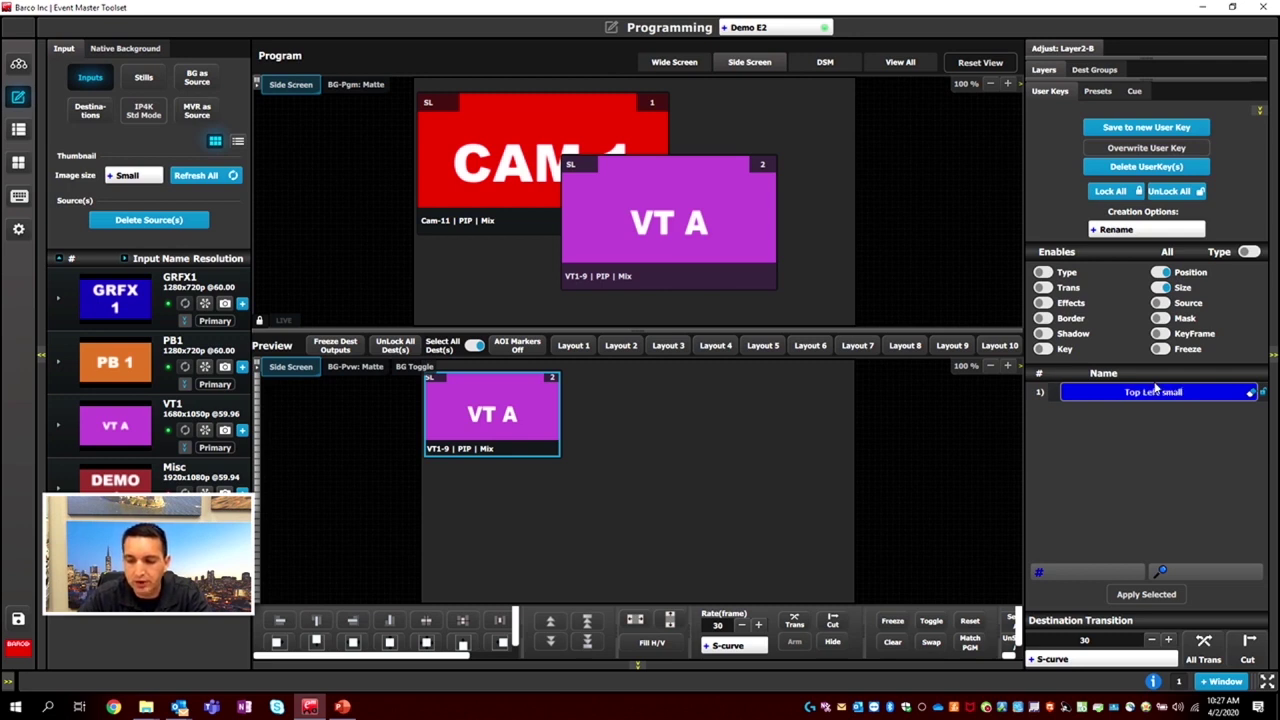
pyautogui.press('Return')
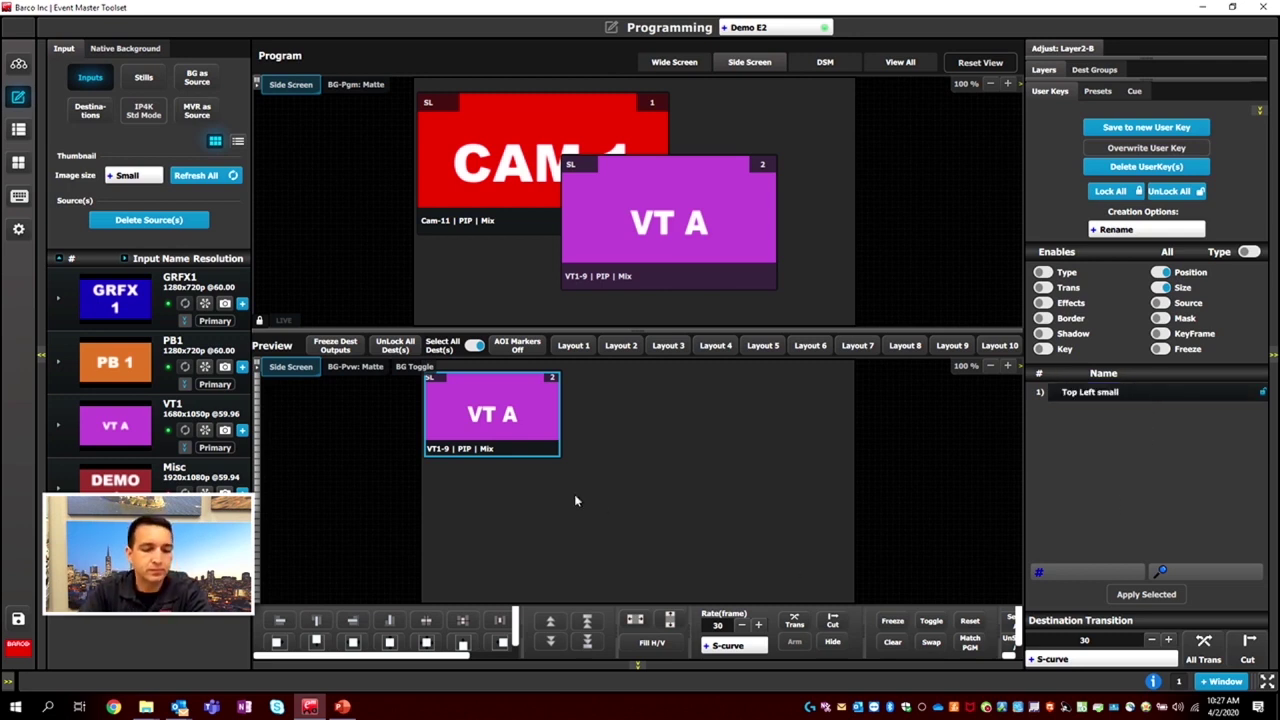
# - Add CAM 1 as a preview layer and arrange it alongside VT A
pyautogui.moveTo(495, 425)
pyautogui.mouseDown()
pyautogui.moveTo(510, 448)
pyautogui.moveTo(497, 418)
pyautogui.moveTo(512, 431)
pyautogui.mouseUp()
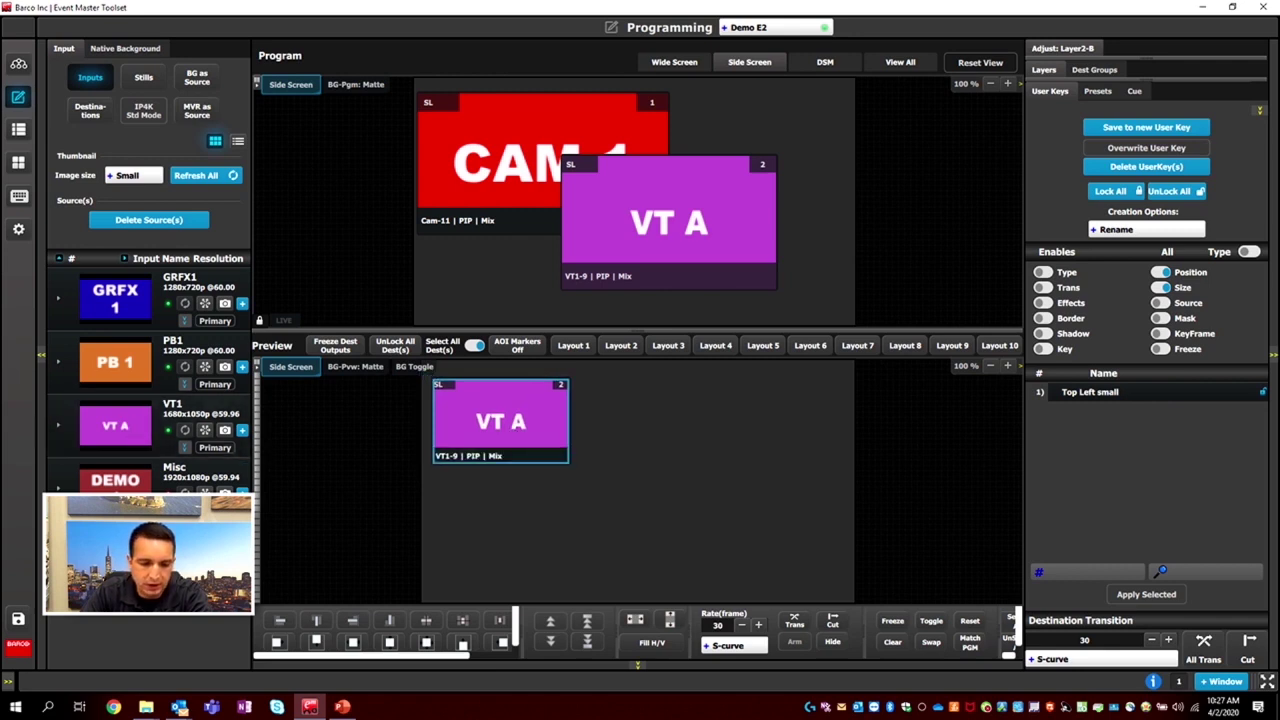
pyautogui.moveTo(115, 545); pyautogui.dragTo(724, 494)
pyautogui.moveTo(482, 425); pyautogui.dragTo(488, 535)
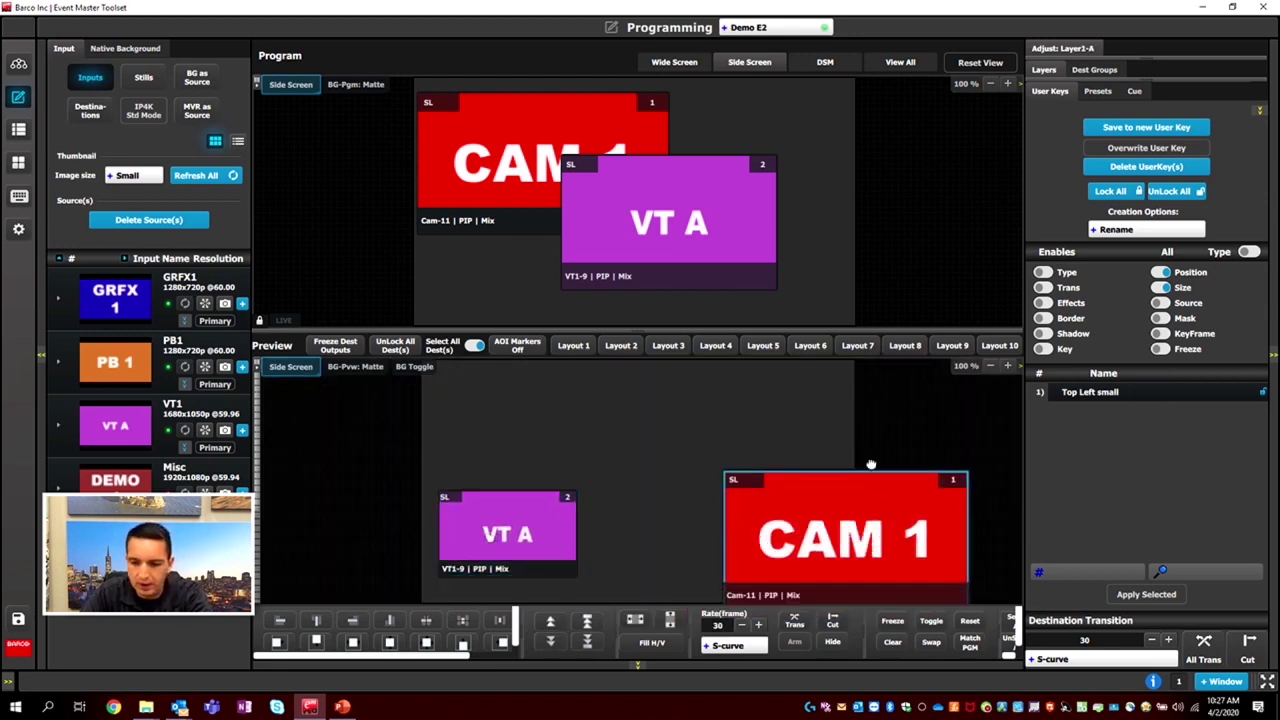
pyautogui.moveTo(846, 545); pyautogui.dragTo(825, 488)
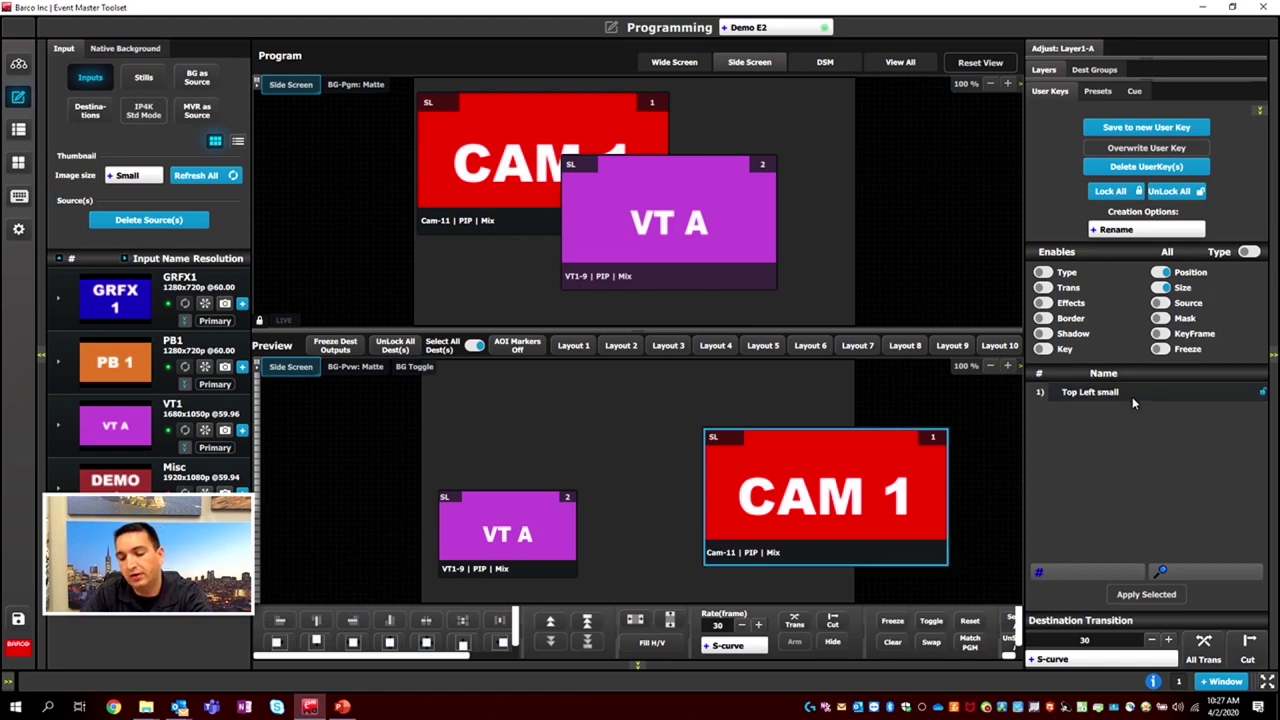
# - Apply the Top Left small user key to CAM 1 and VT A, then move CAM 1 right
pyautogui.moveTo(1121, 408); pyautogui.dragTo(860, 491)
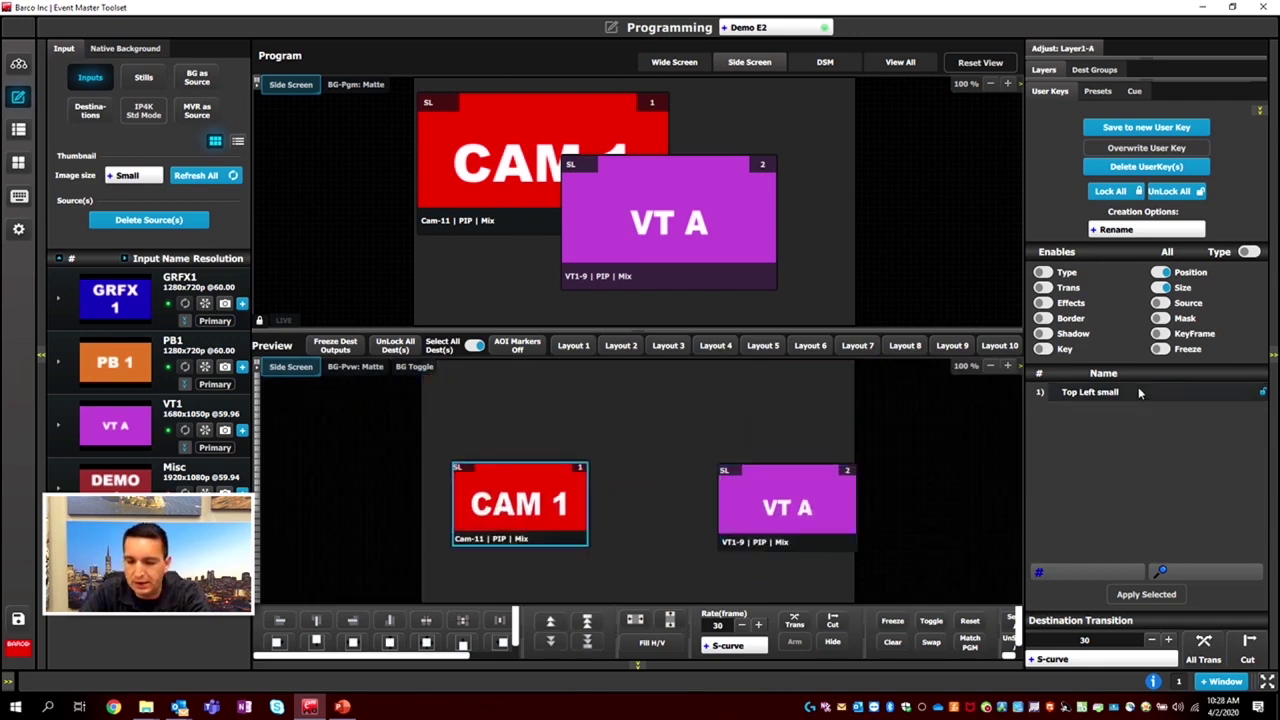
pyautogui.moveTo(1141, 393); pyautogui.dragTo(840, 500)
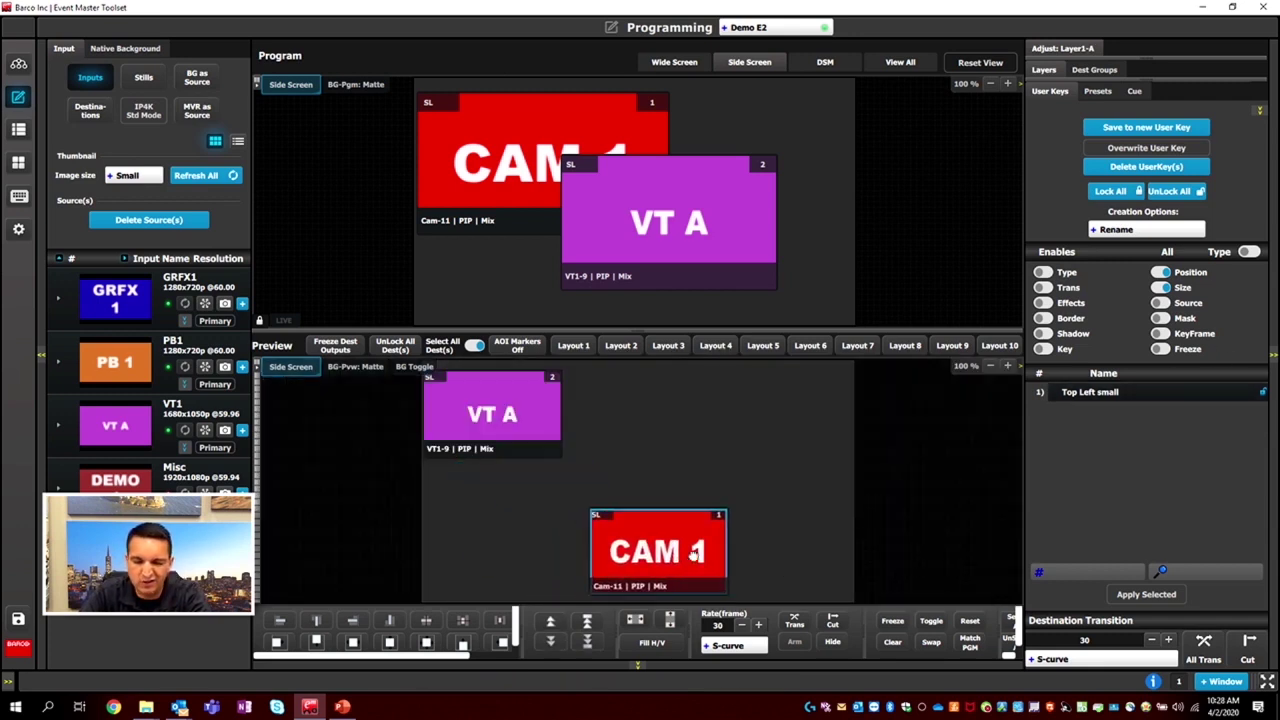
pyautogui.moveTo(1134, 391); pyautogui.dragTo(745, 525)
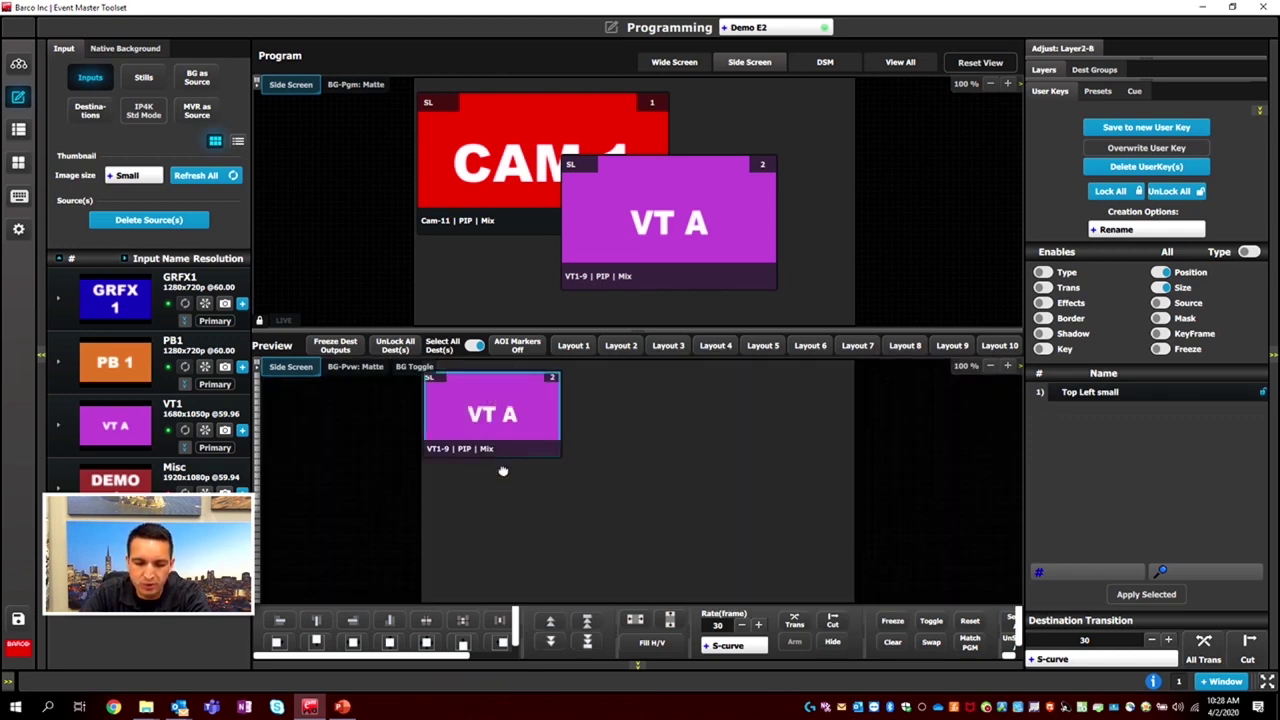
pyautogui.moveTo(562, 399); pyautogui.dragTo(786, 445)
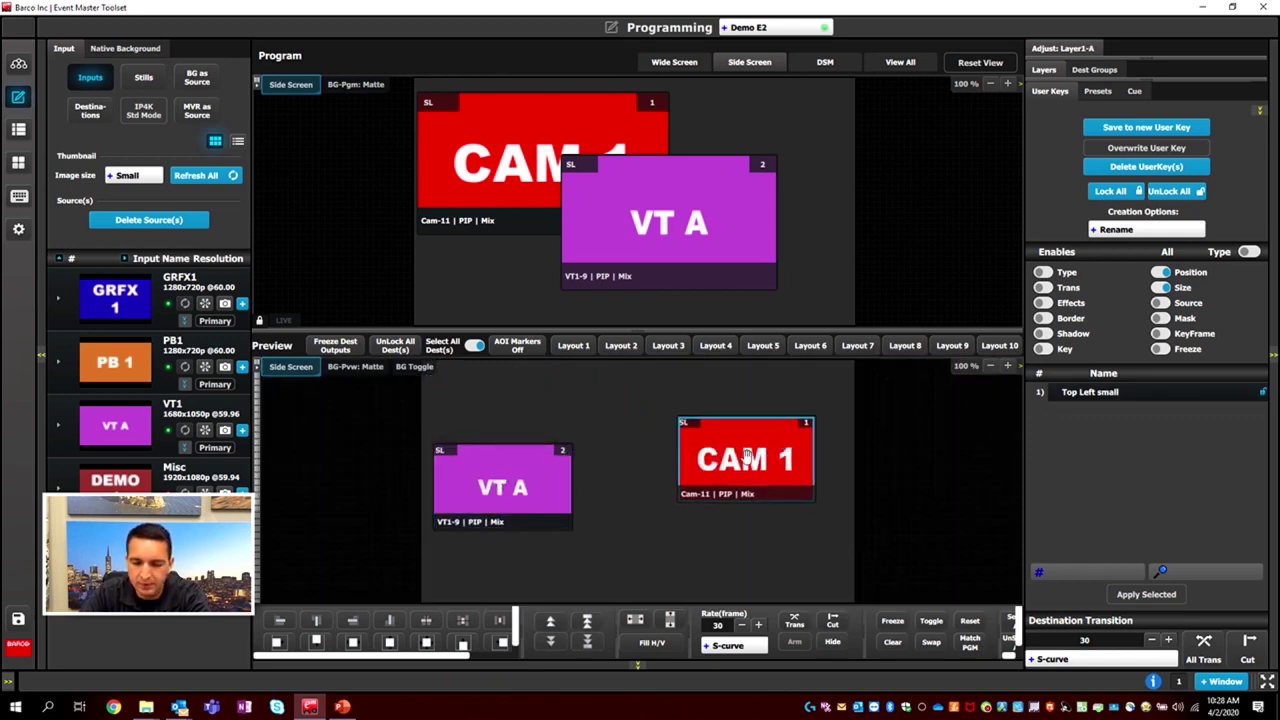
# - Enable Position recall for the user key on CAM 1 and move CAM 1 up and left
pyautogui.click(748, 455)
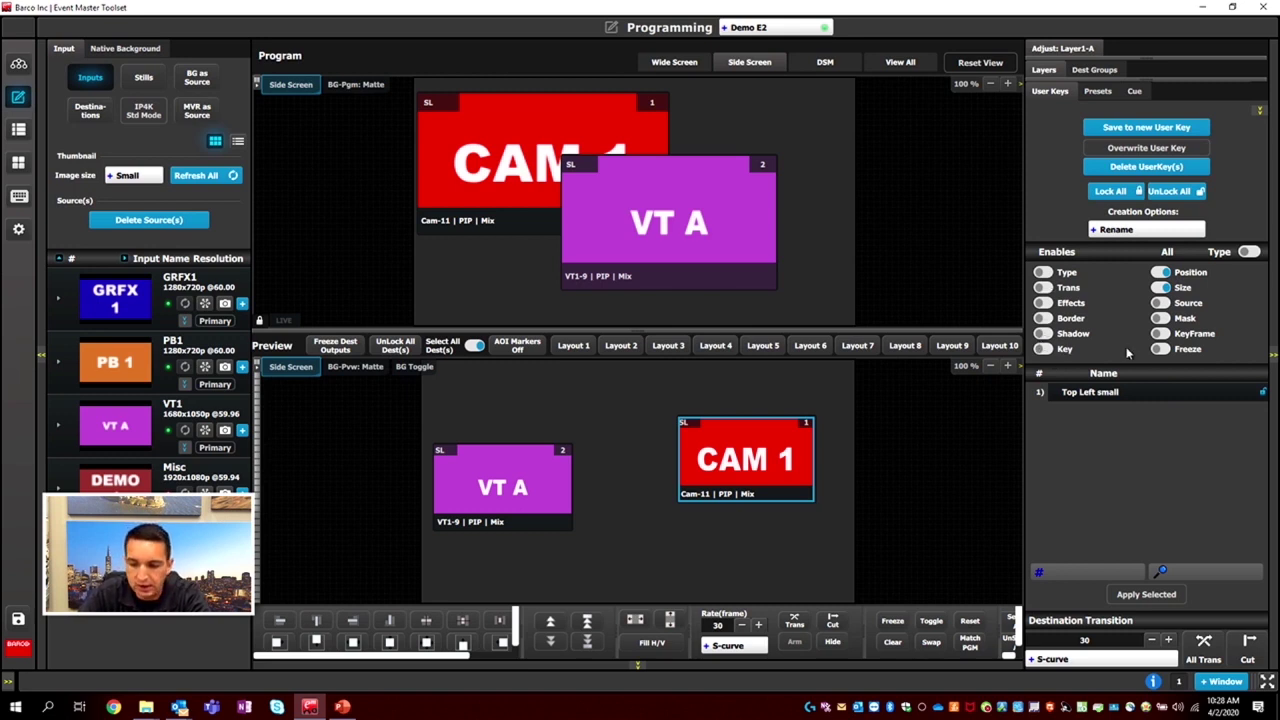
pyautogui.click(1158, 273)
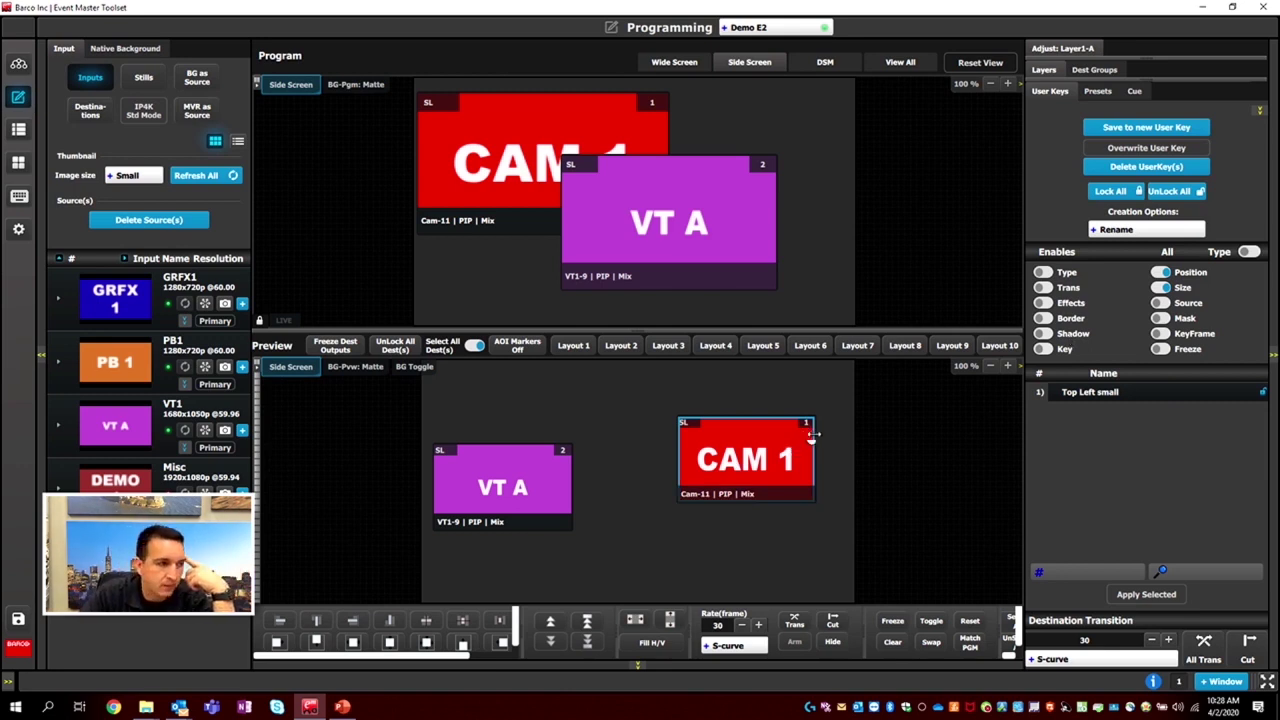
pyautogui.moveTo(734, 458); pyautogui.dragTo(677, 416)
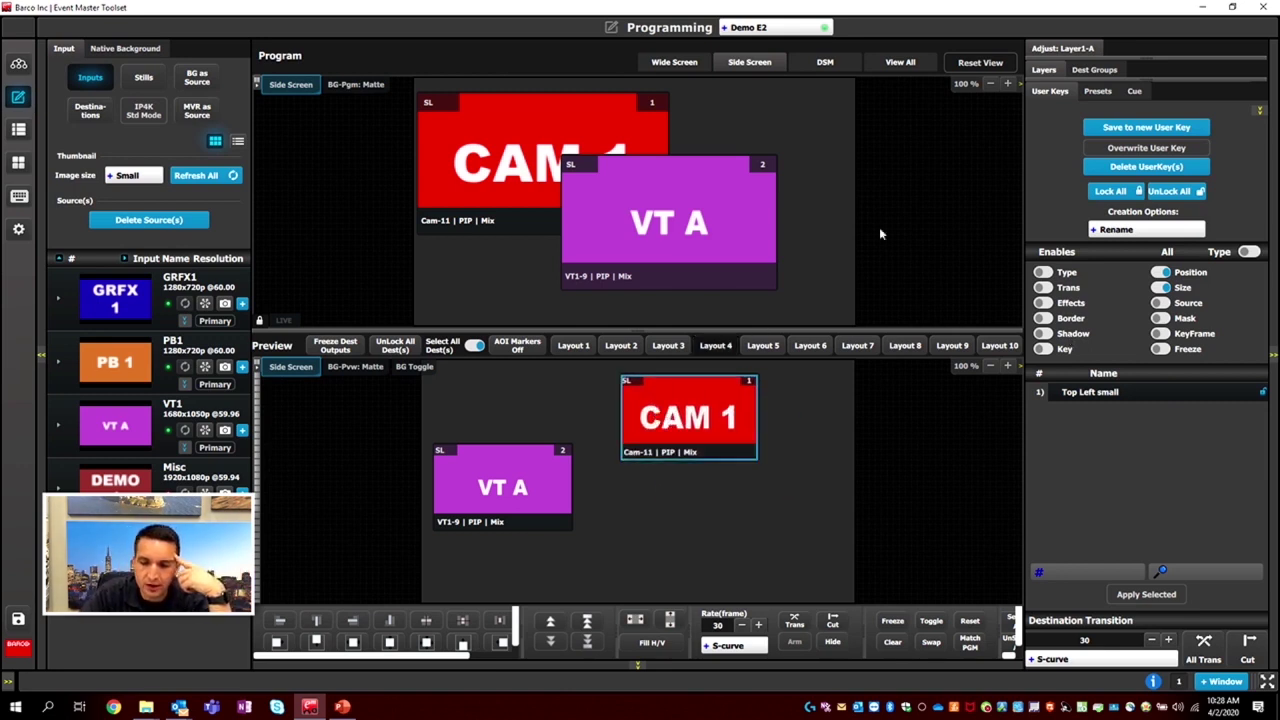
# - Open Layer1-A's adjustments, keep Layer Type as PIP, add a keyframe, and open Main Border settings
pyautogui.click(1058, 48)
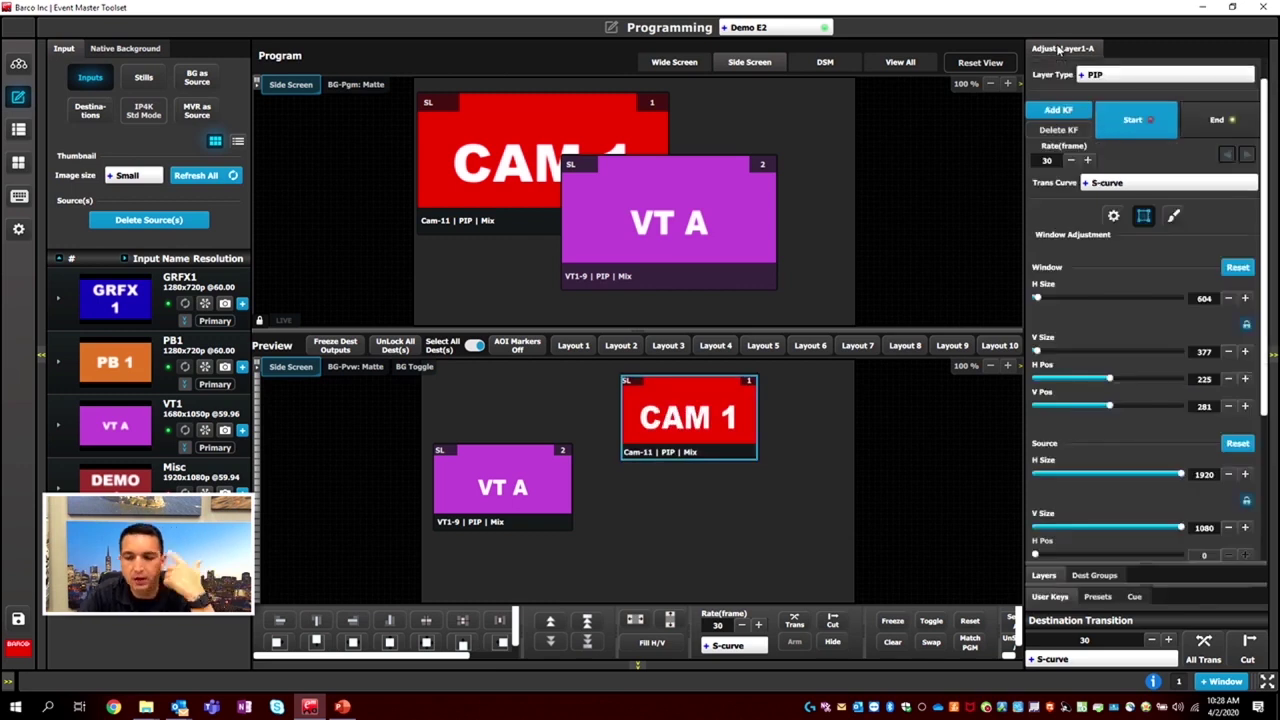
pyautogui.click(1104, 82)
pyautogui.click(1105, 84)
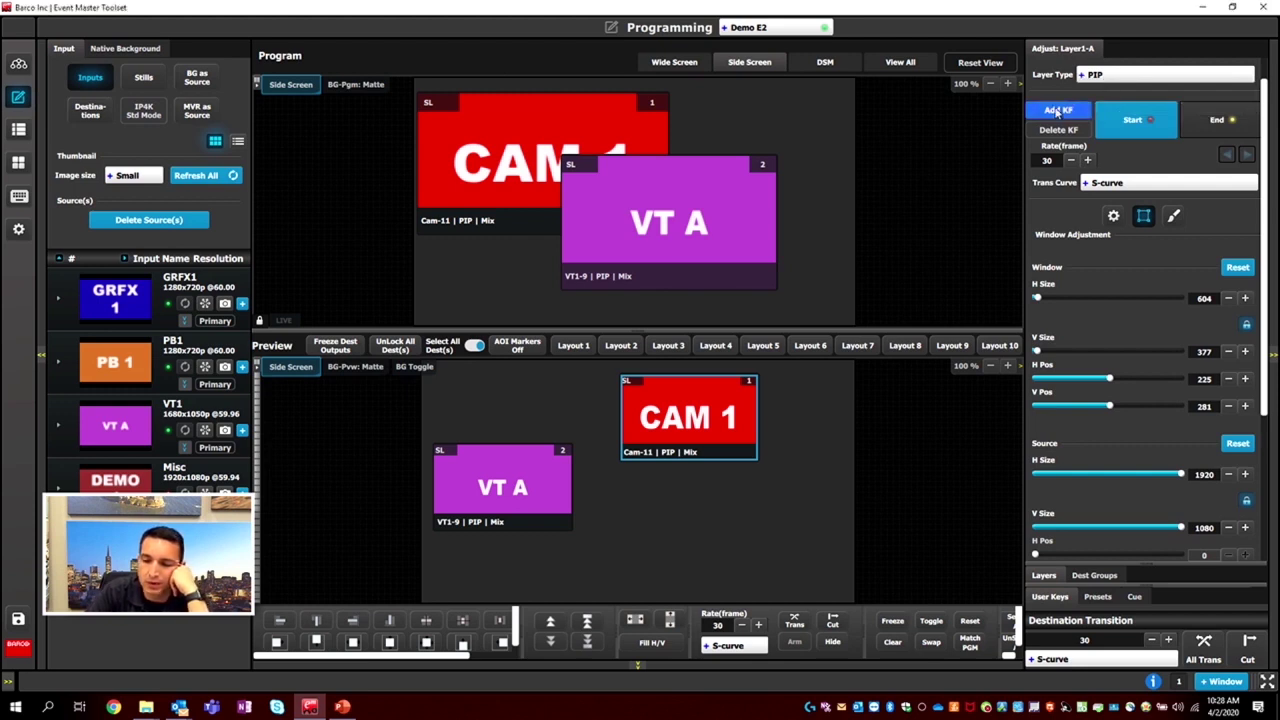
pyautogui.click(1076, 116)
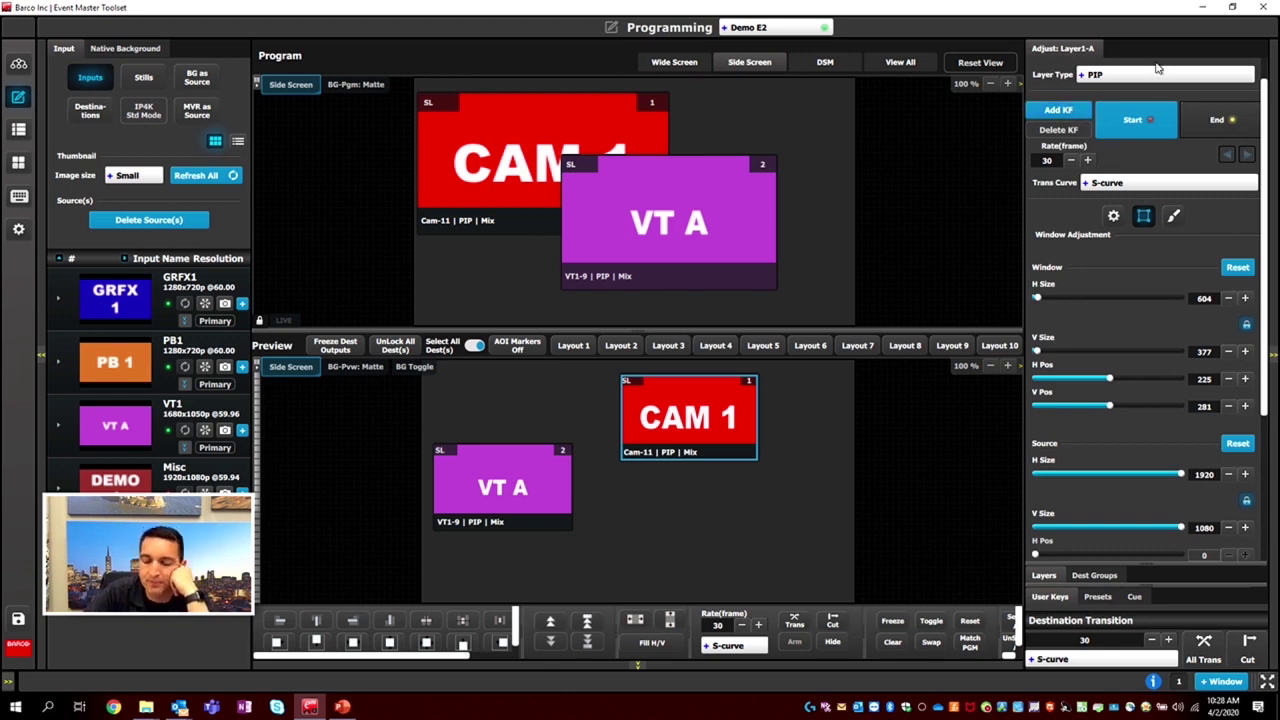
pyautogui.click(1114, 217)
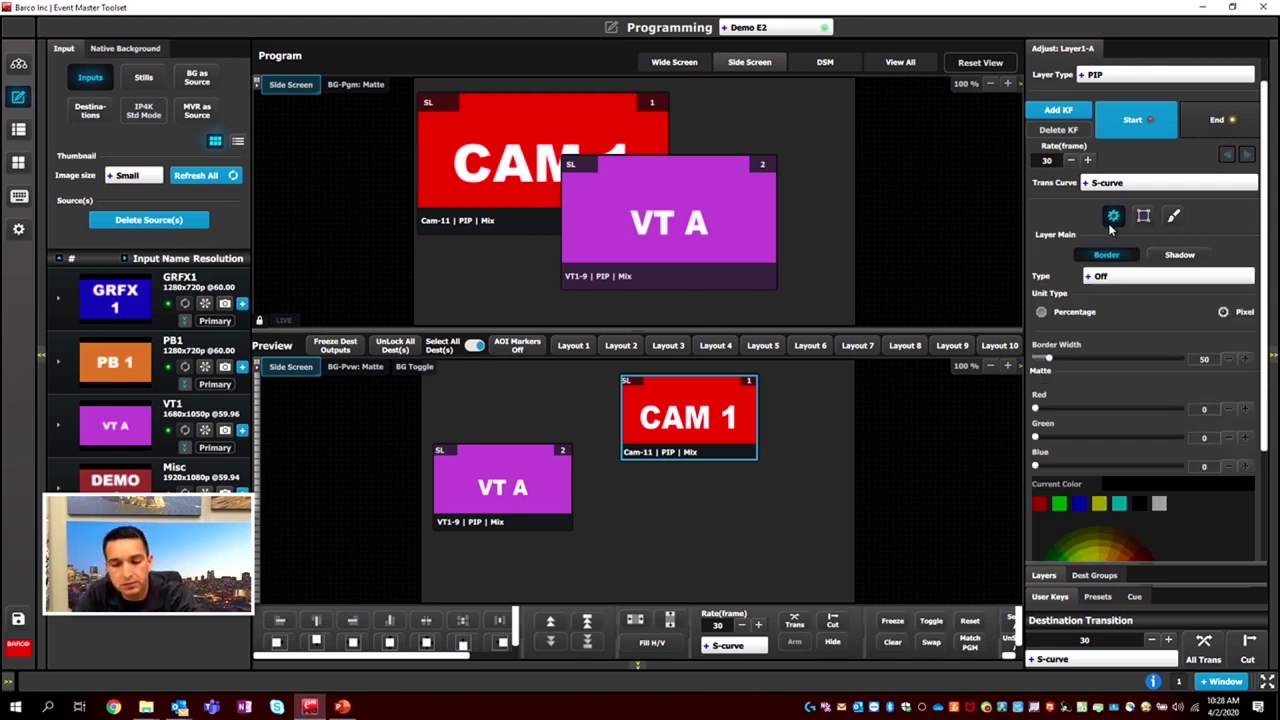
pyautogui.click(1165, 255)
pyautogui.click(1131, 259)
pyautogui.click(1126, 280)
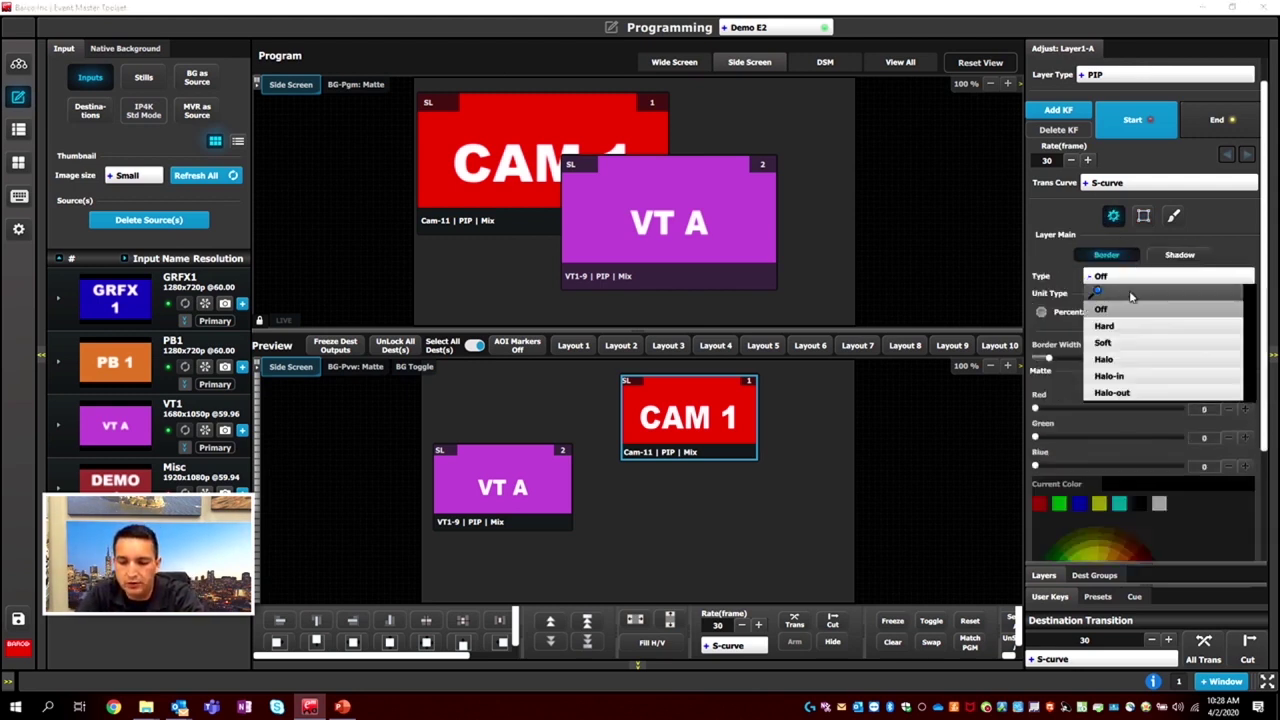
pyautogui.click(1120, 312)
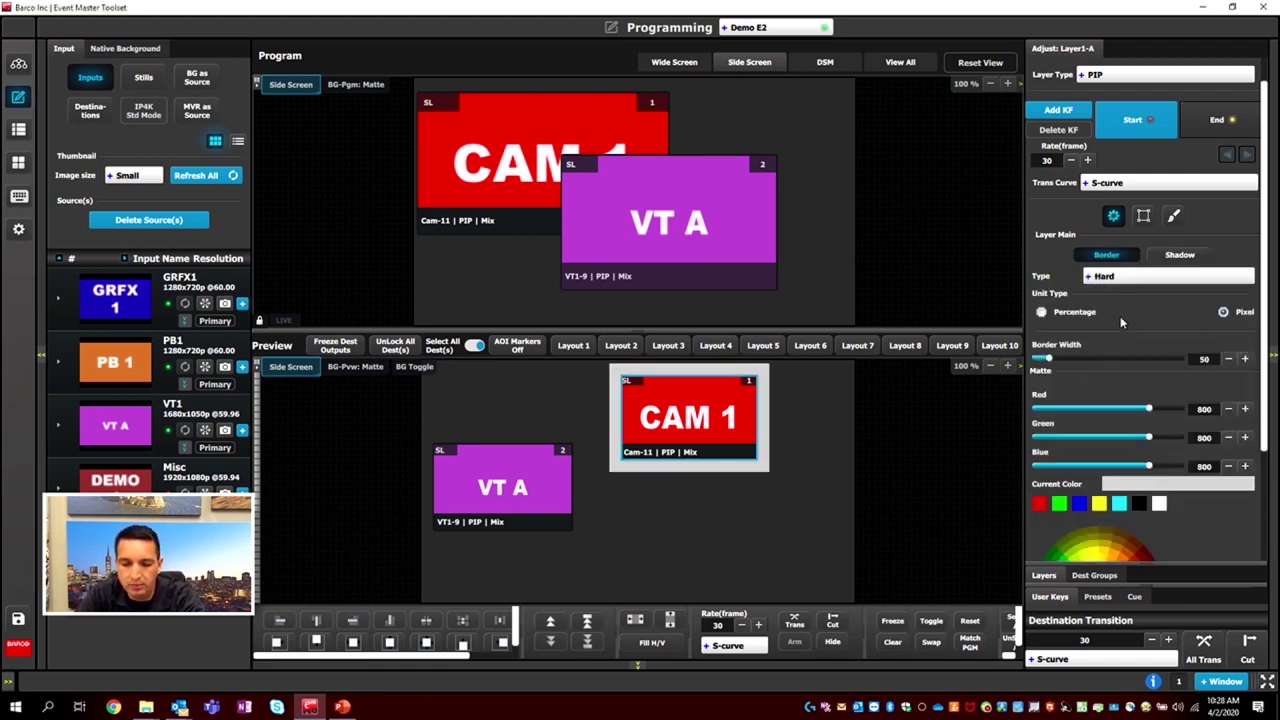
pyautogui.click(1168, 257)
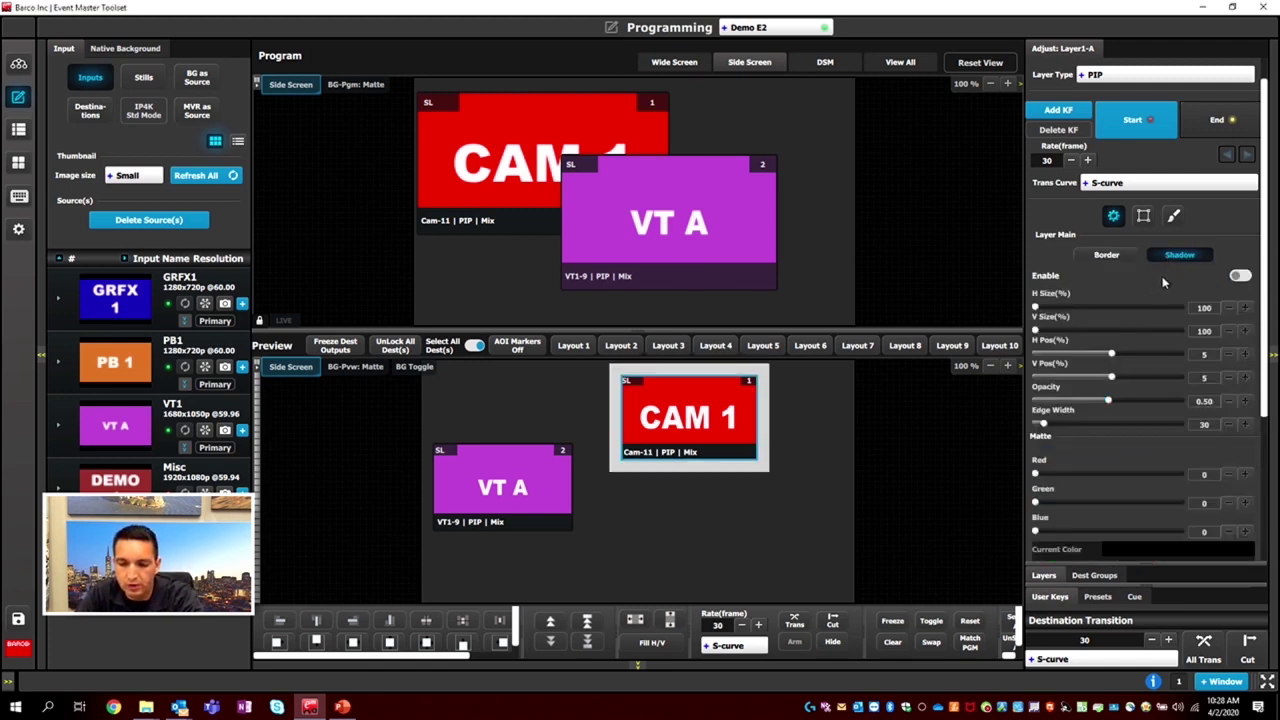
pyautogui.click(1236, 277)
pyautogui.scroll(-1, 1154, 457)
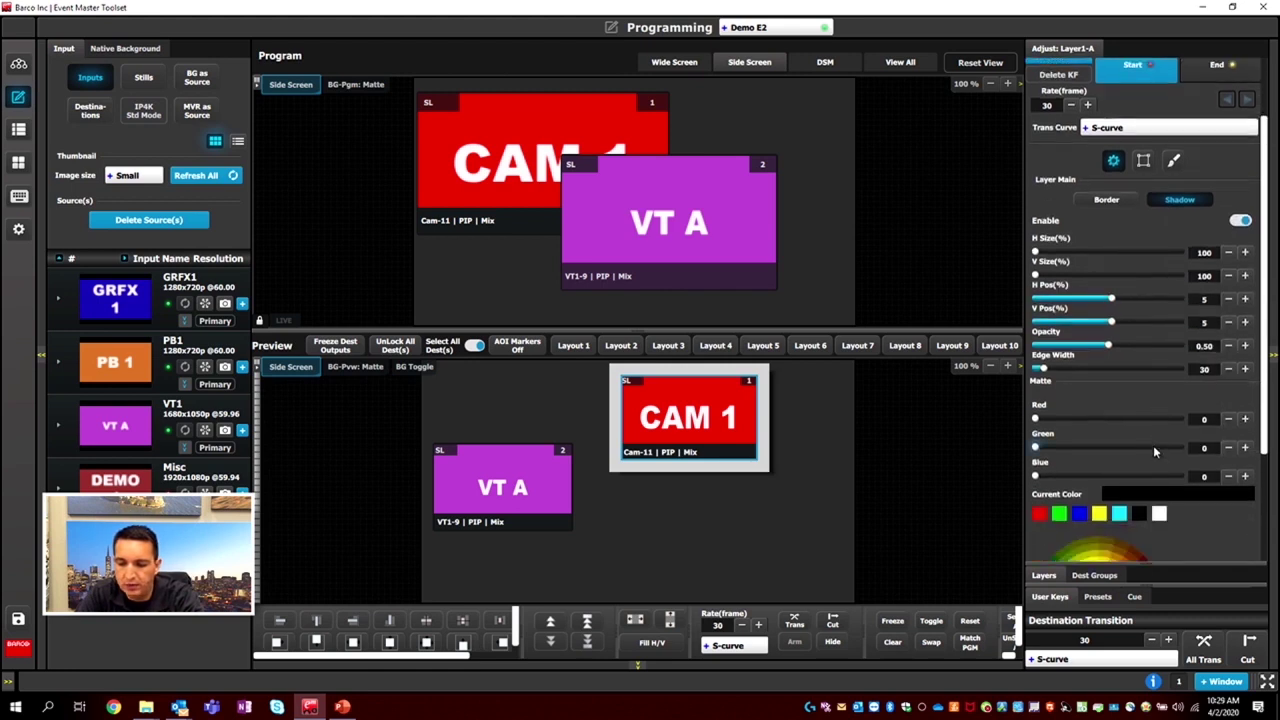
pyautogui.click(1078, 515)
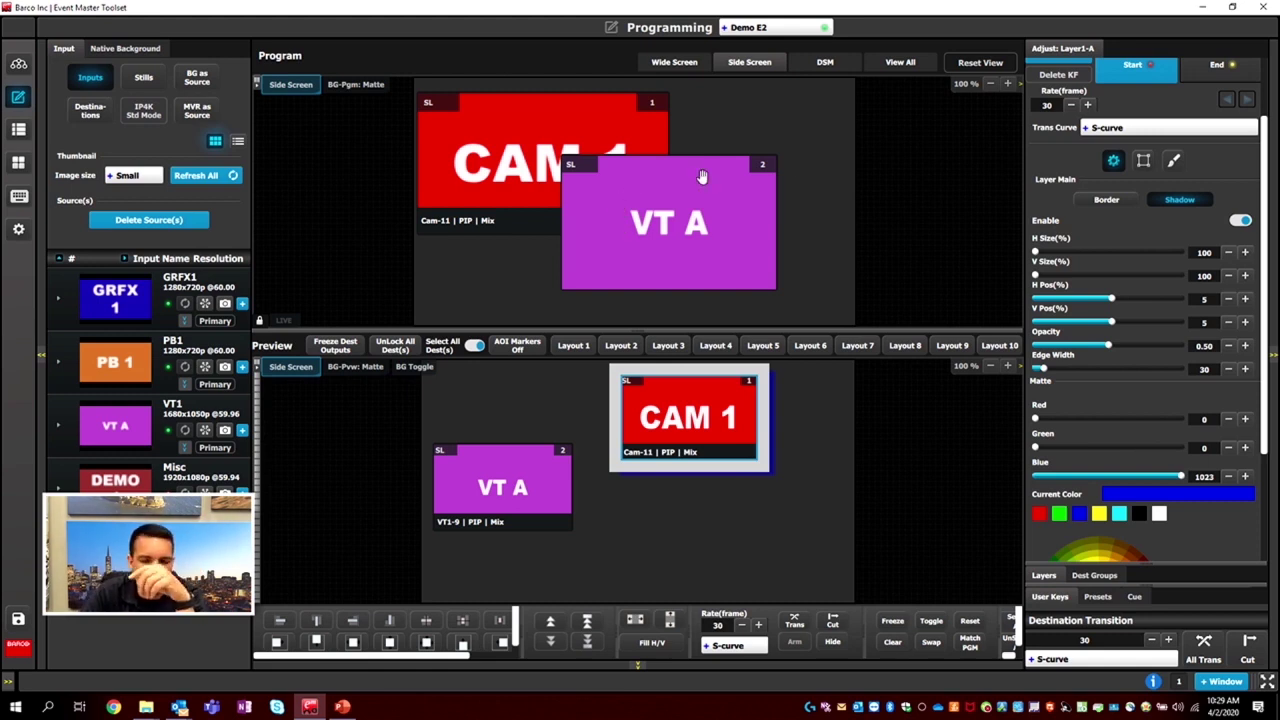
pyautogui.click(1159, 513)
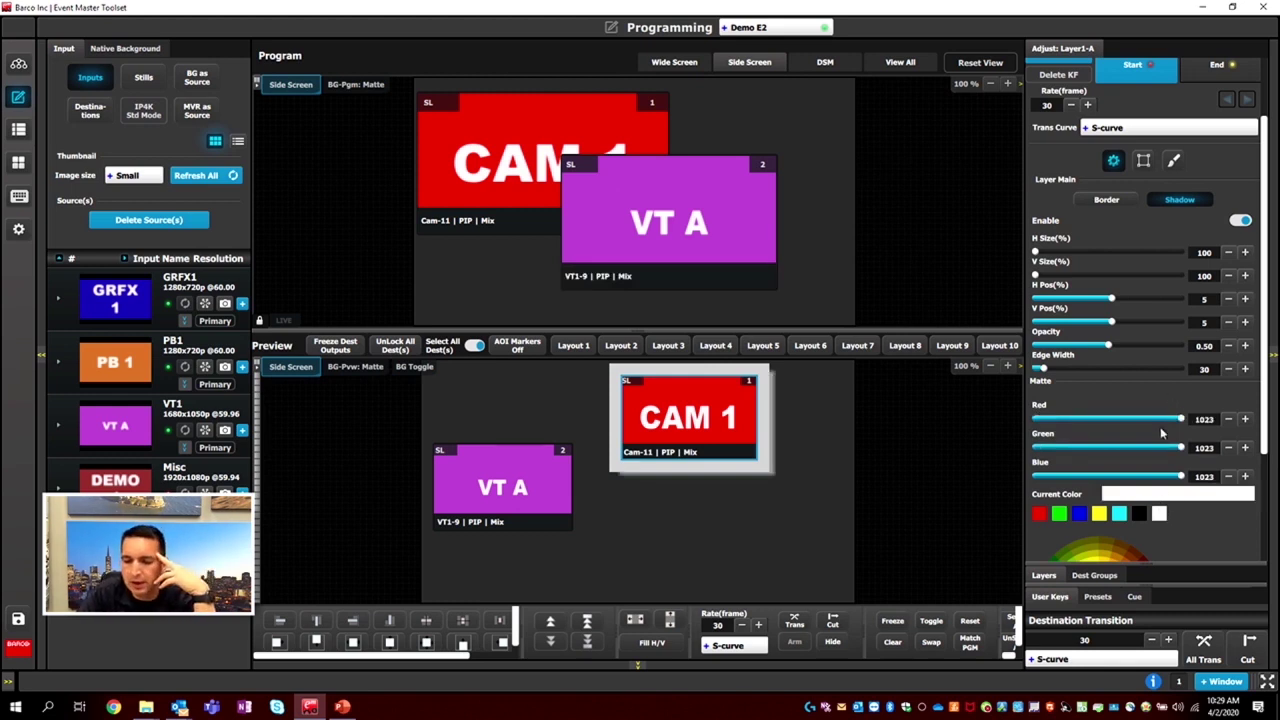
pyautogui.click(1240, 221)
pyautogui.click(1110, 199)
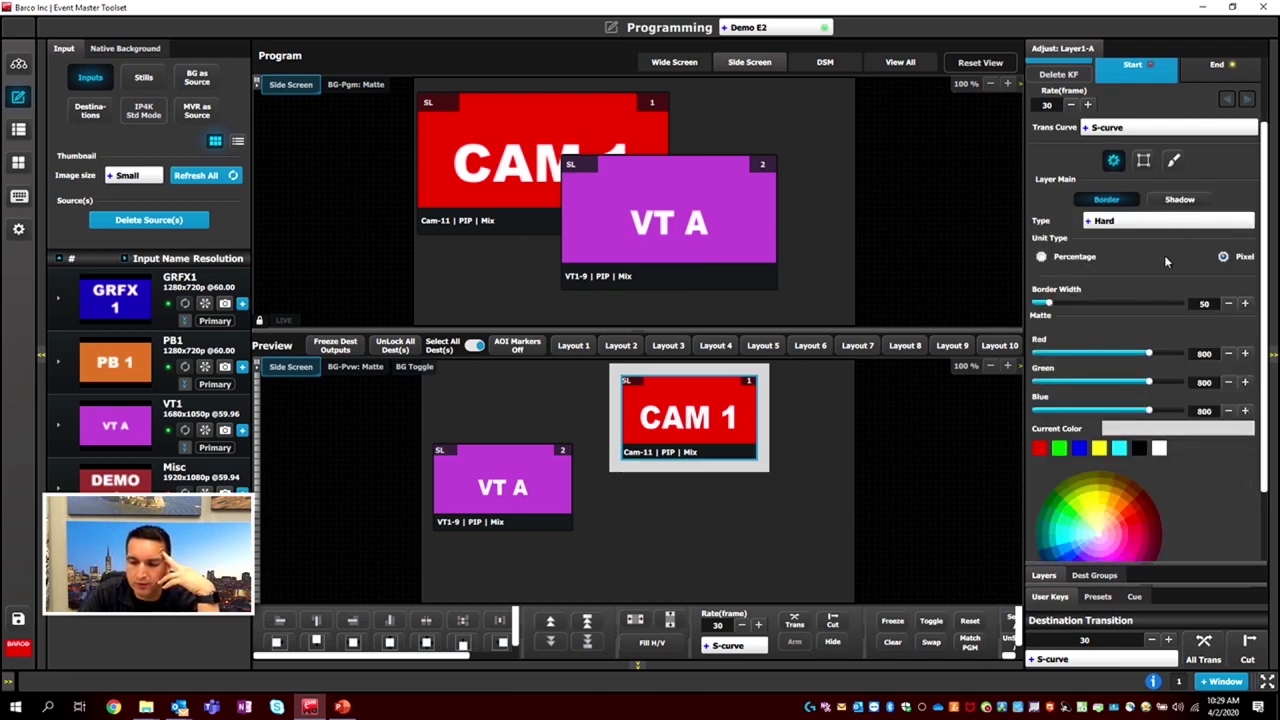
pyautogui.click(1160, 220)
pyautogui.click(1123, 251)
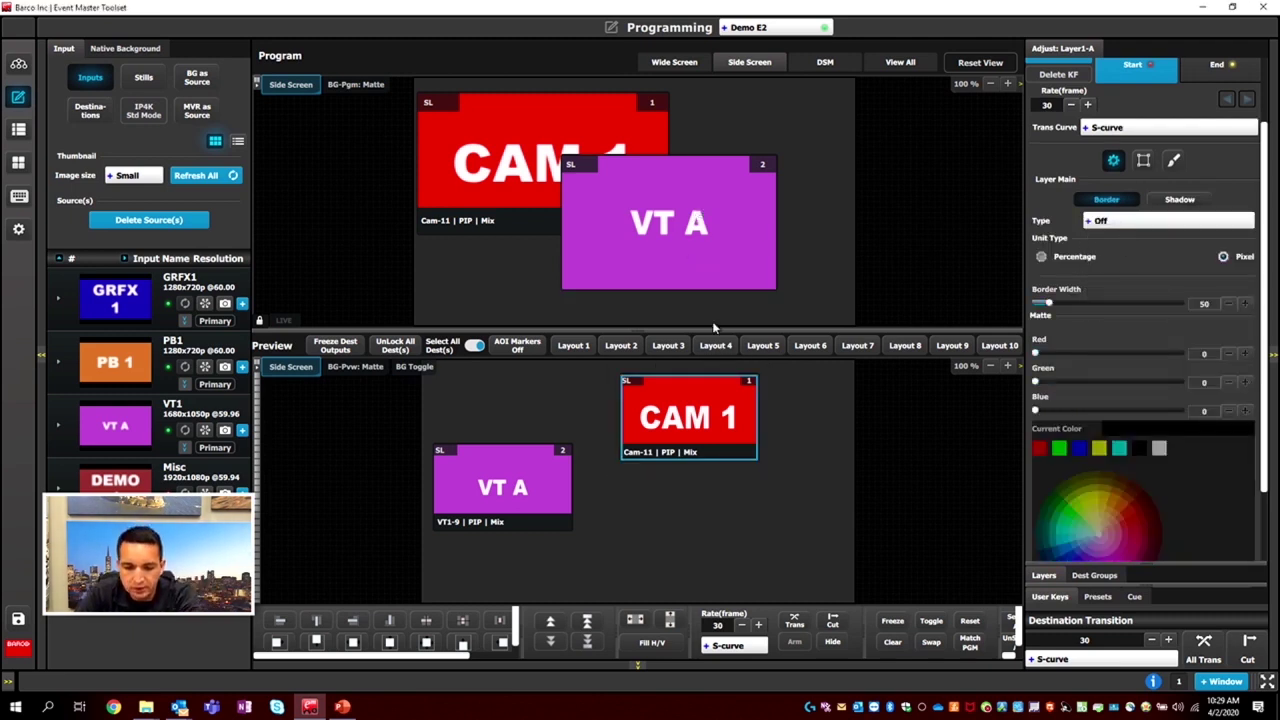
# - Move CAM 1 partly over VT A, adjust its Window size and position sliders, then reset them
pyautogui.moveTo(710, 434); pyautogui.dragTo(651, 454)
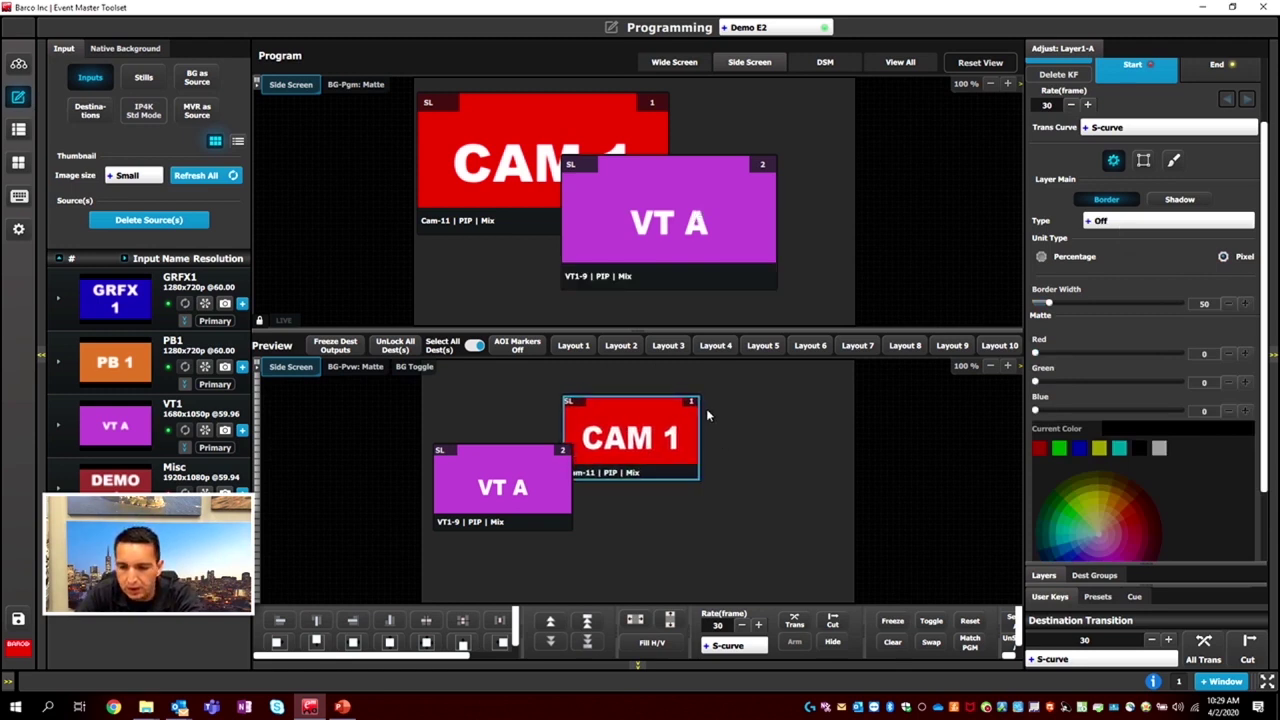
pyautogui.scroll(5, 680, 412)
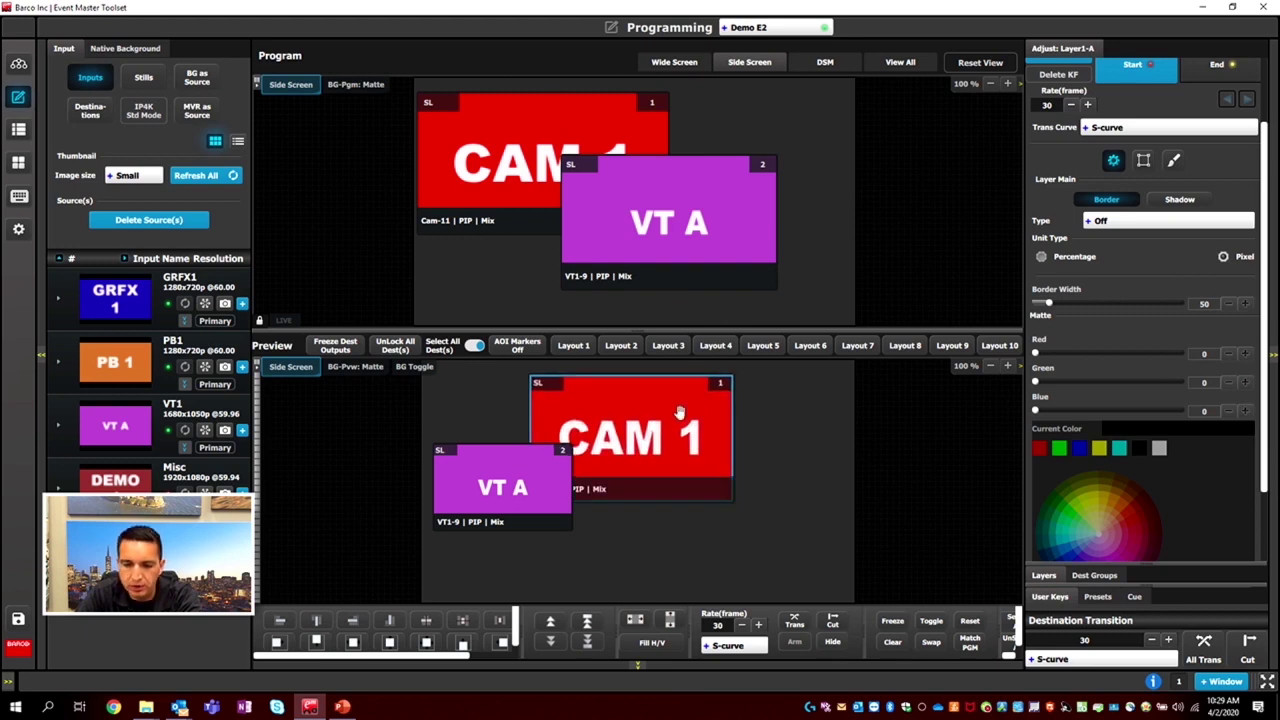
pyautogui.moveTo(679, 412); pyautogui.dragTo(723, 466)
pyautogui.click(1144, 161)
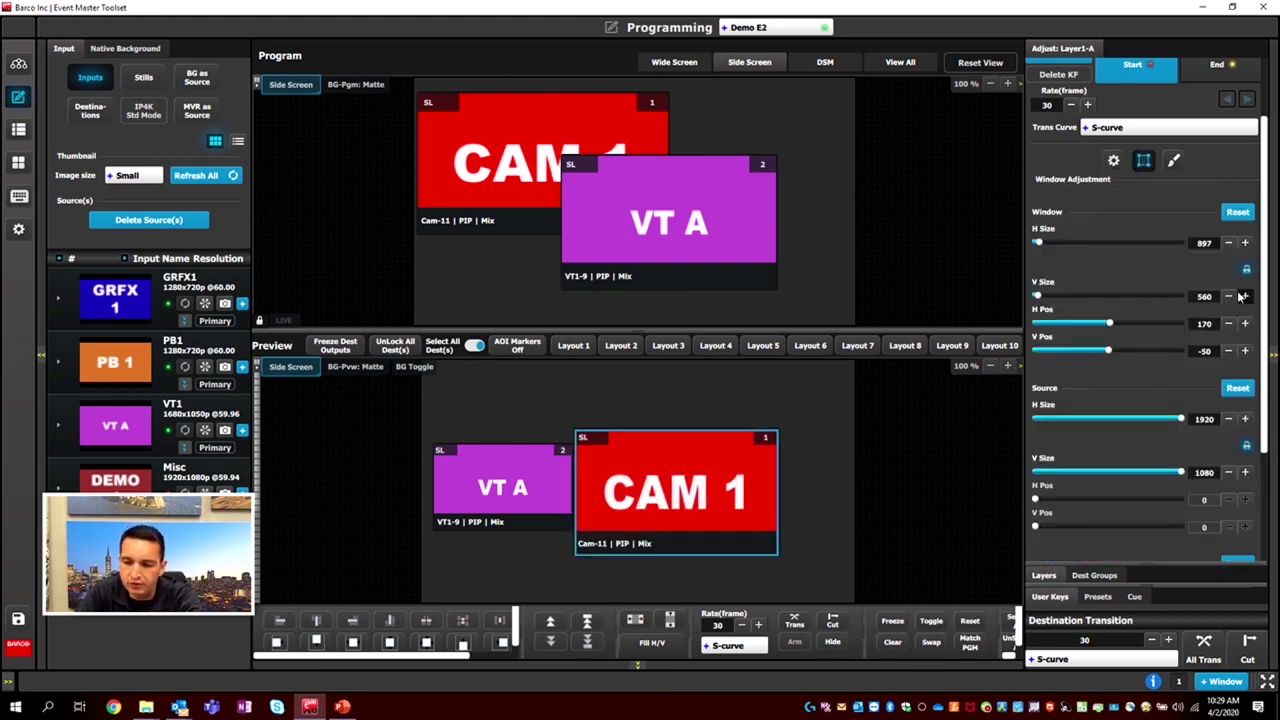
pyautogui.click(1229, 243)
pyautogui.moveTo(1234, 249); pyautogui.dragTo(1236, 253)
pyautogui.moveTo(1046, 242)
pyautogui.mouseDown()
pyautogui.moveTo(1065, 245)
pyautogui.moveTo(1031, 248)
pyautogui.moveTo(1039, 258)
pyautogui.mouseUp()
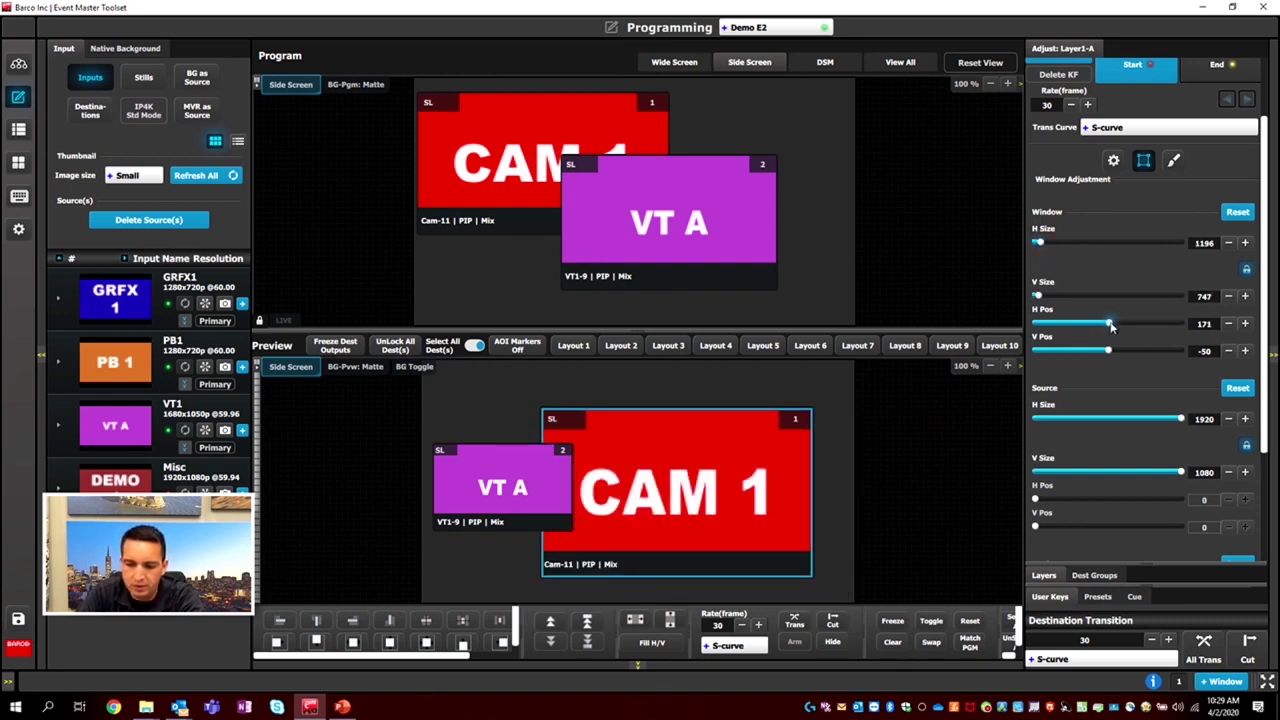
pyautogui.moveTo(1108, 329); pyautogui.dragTo(1115, 330)
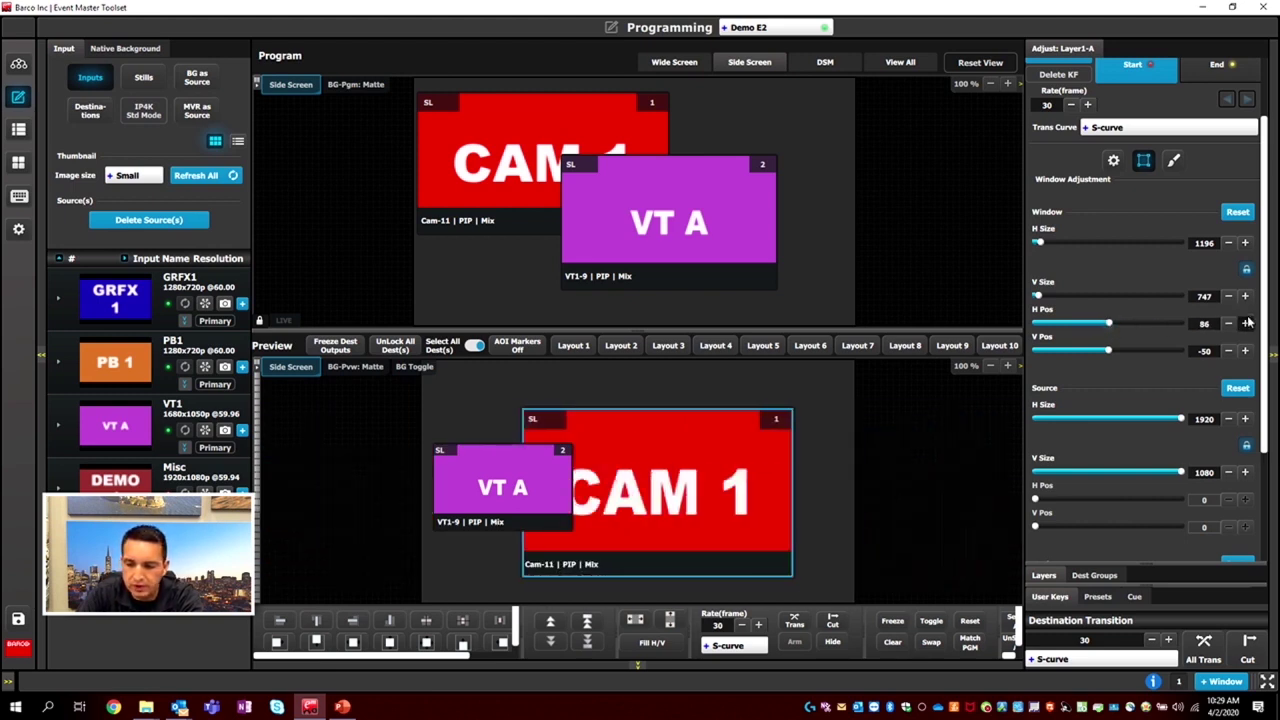
pyautogui.click(1204, 324)
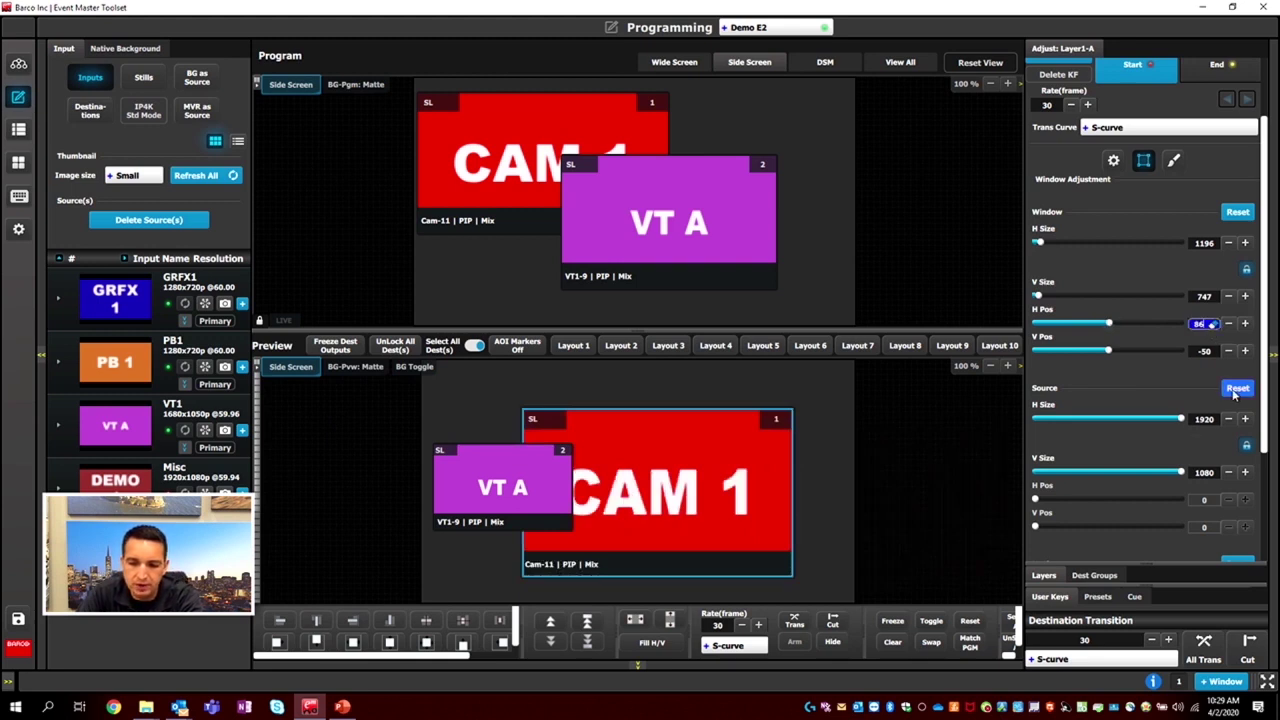
pyautogui.click(1246, 213)
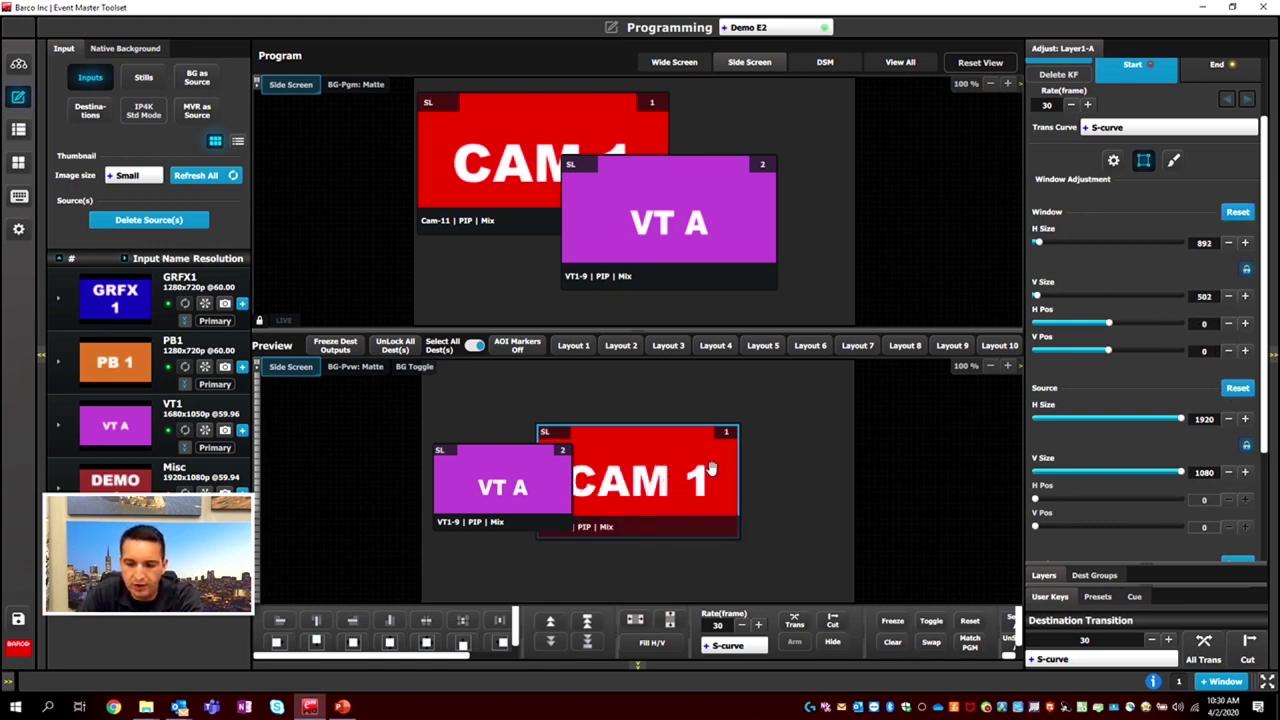
# - Place CAM 1 at 96, 155 over VT A, then enable Position recall in User Keys
pyautogui.scroll(-3, 1140, 389)
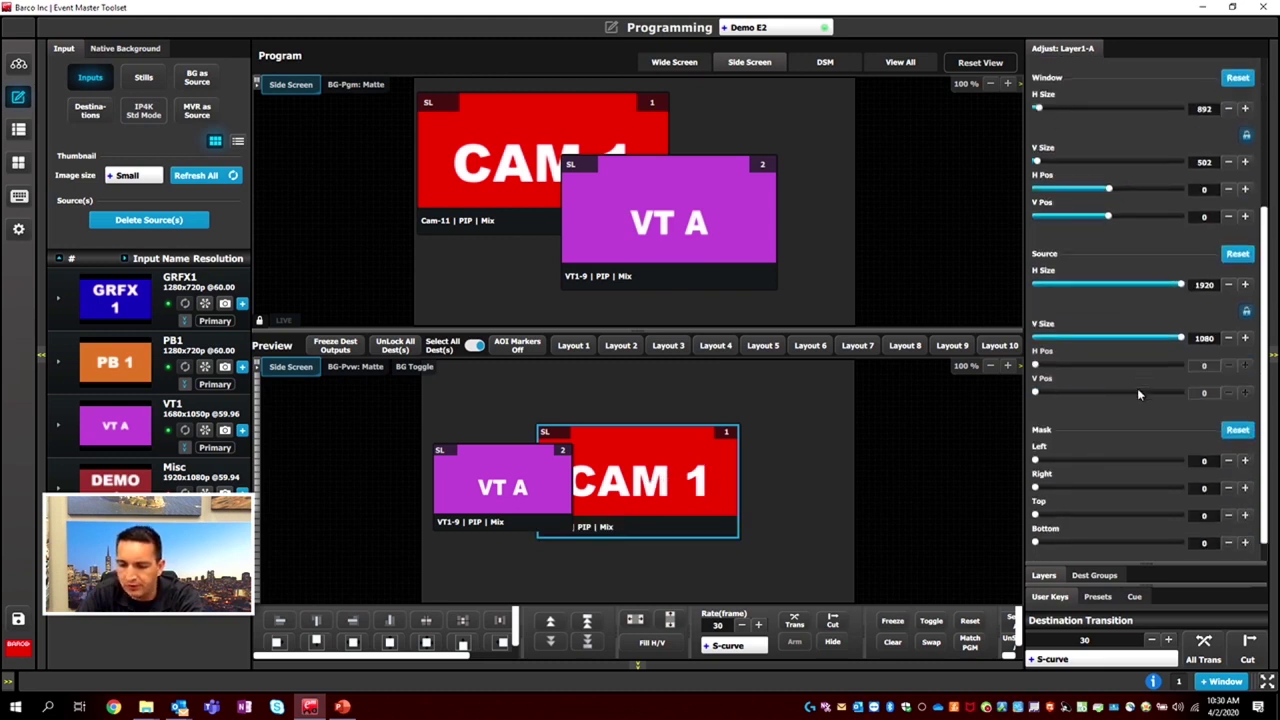
pyautogui.moveTo(1036, 434); pyautogui.dragTo(1010, 482)
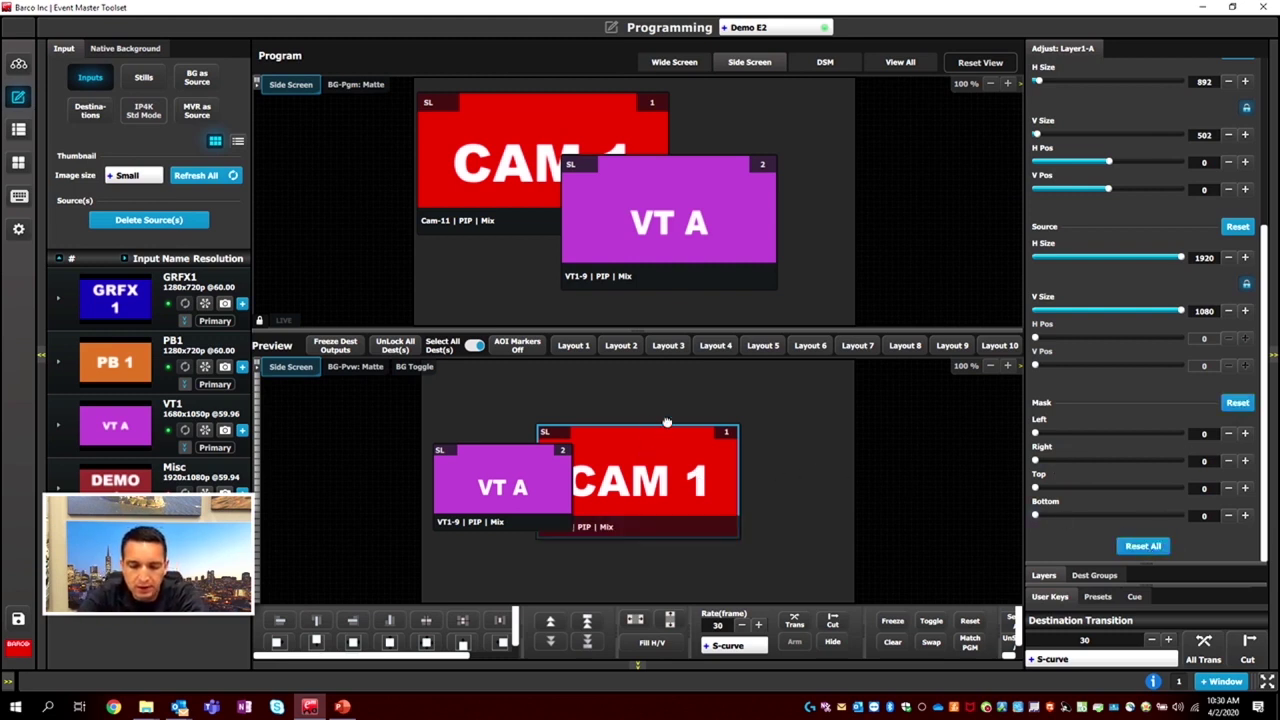
pyautogui.moveTo(667, 422); pyautogui.dragTo(672, 406)
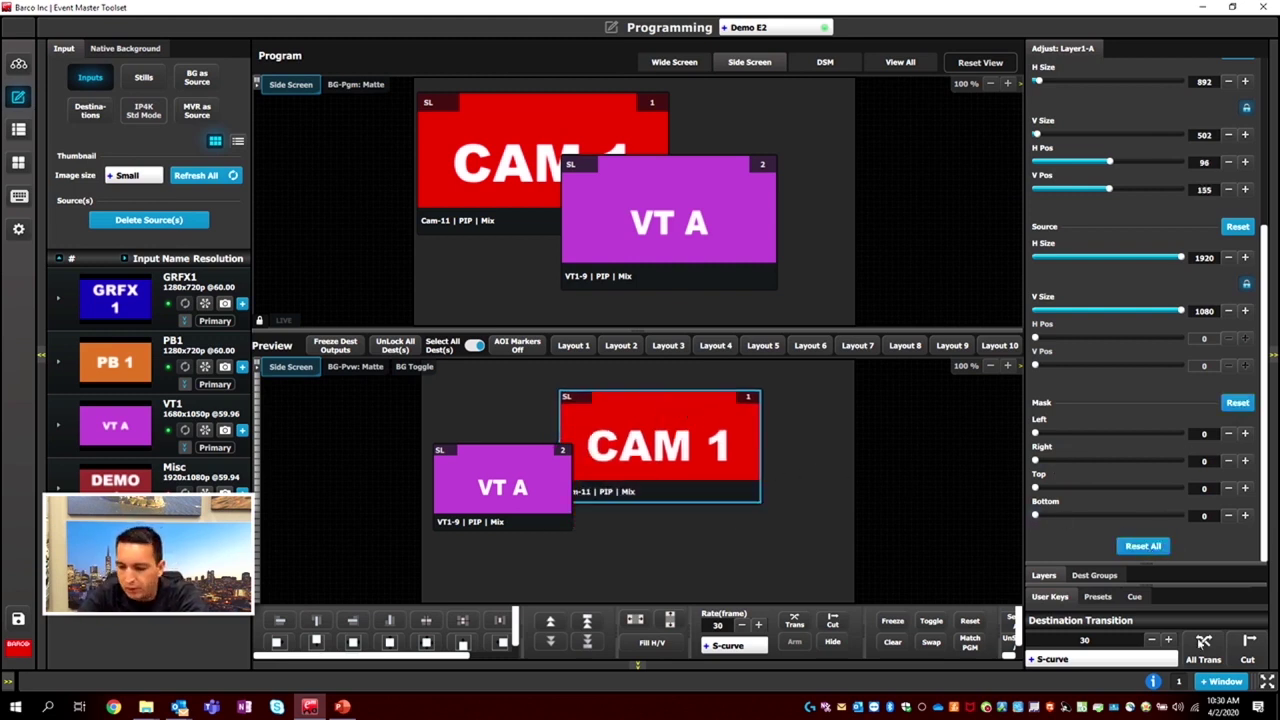
pyautogui.click(1045, 577)
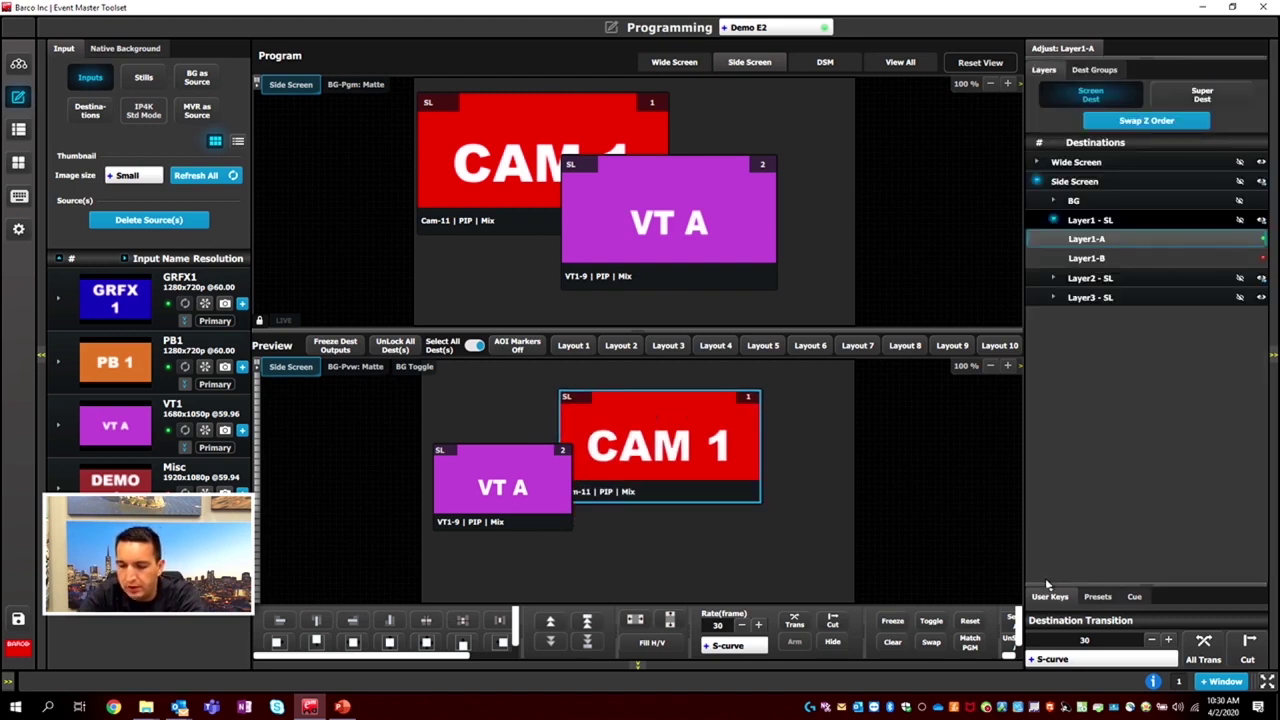
pyautogui.click(1049, 597)
pyautogui.click(1163, 276)
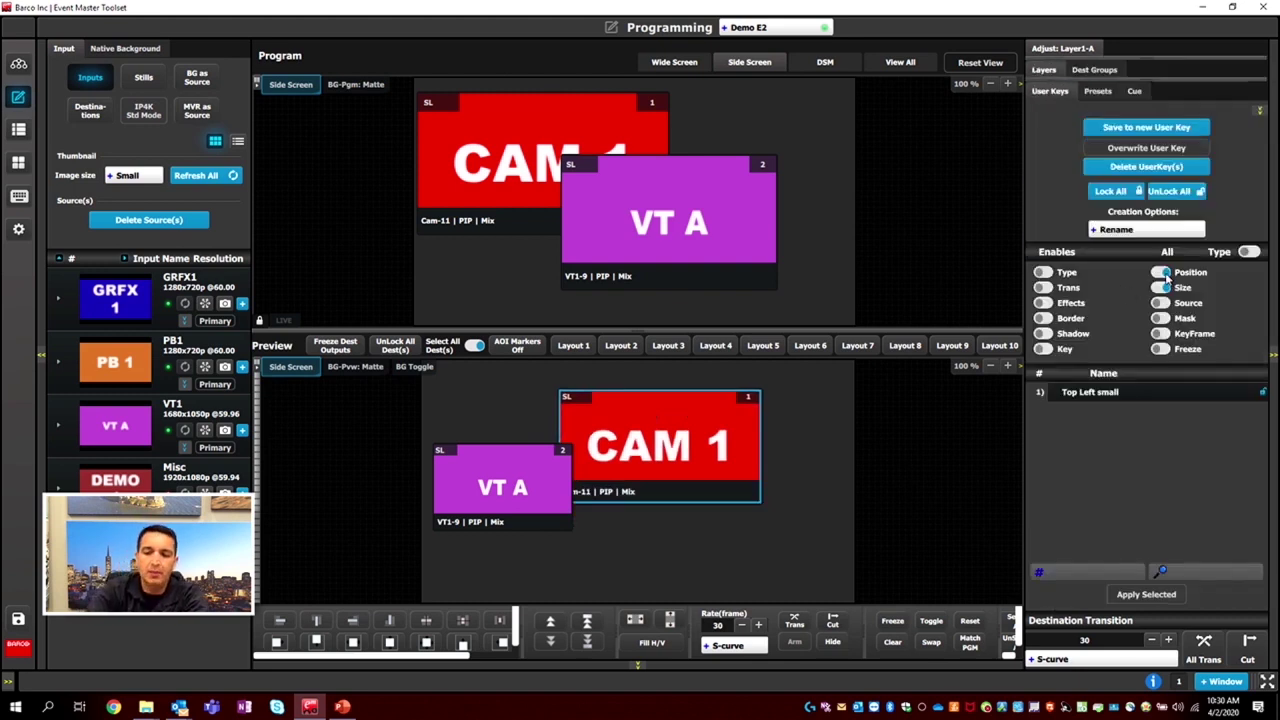
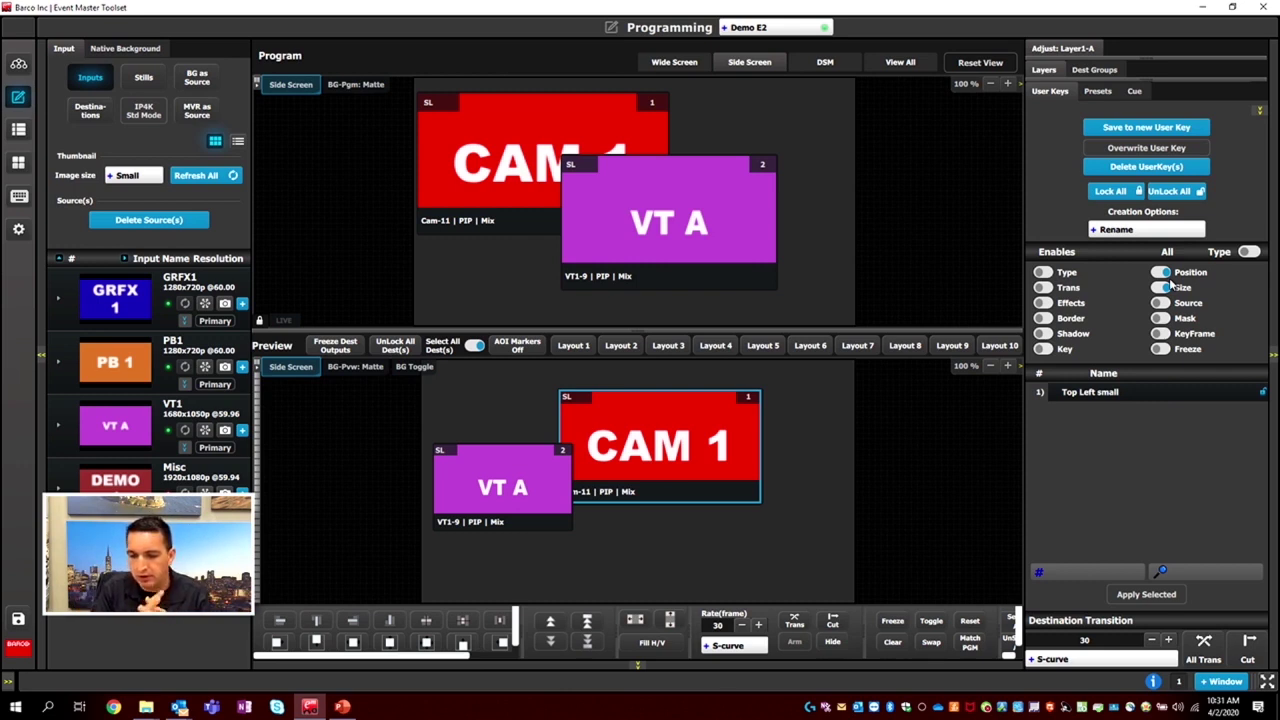
# - Toggle the user-key enables on and off, then show Wide Screen, Side Screen and DSM in the presets view
pyautogui.click(1248, 252)
pyautogui.click(1248, 252)
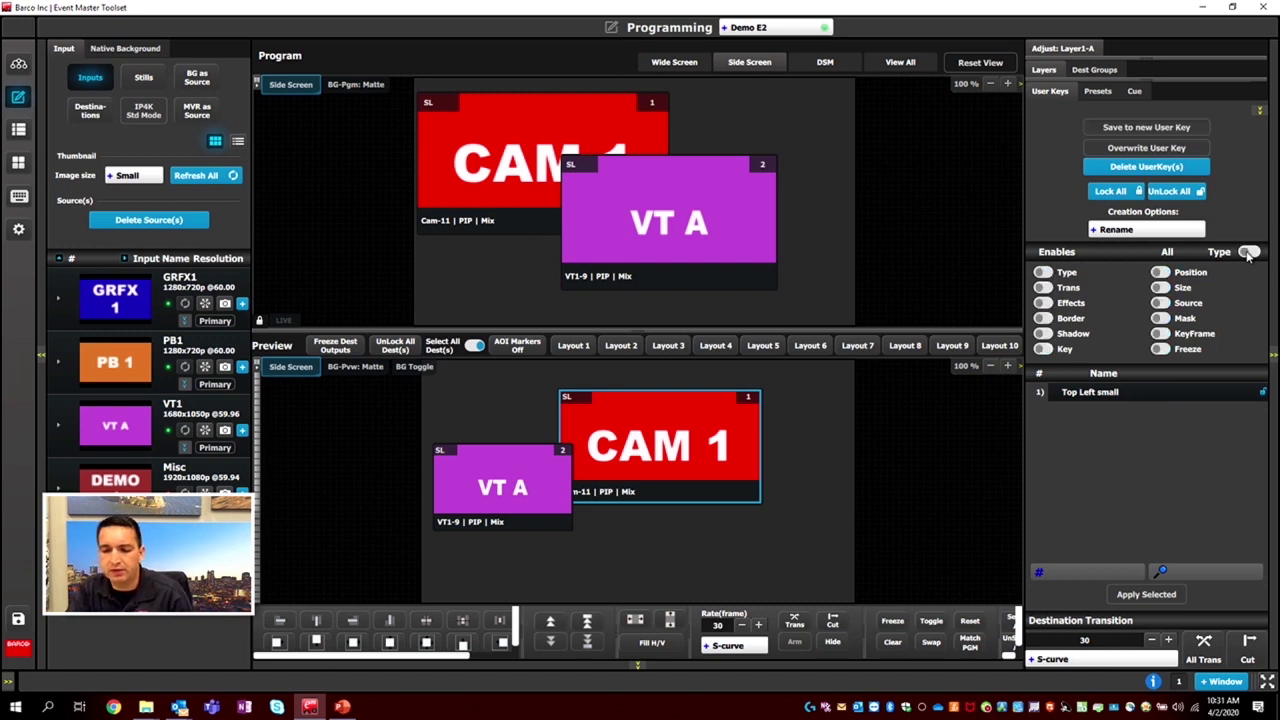
pyautogui.click(1097, 92)
pyautogui.click(900, 62)
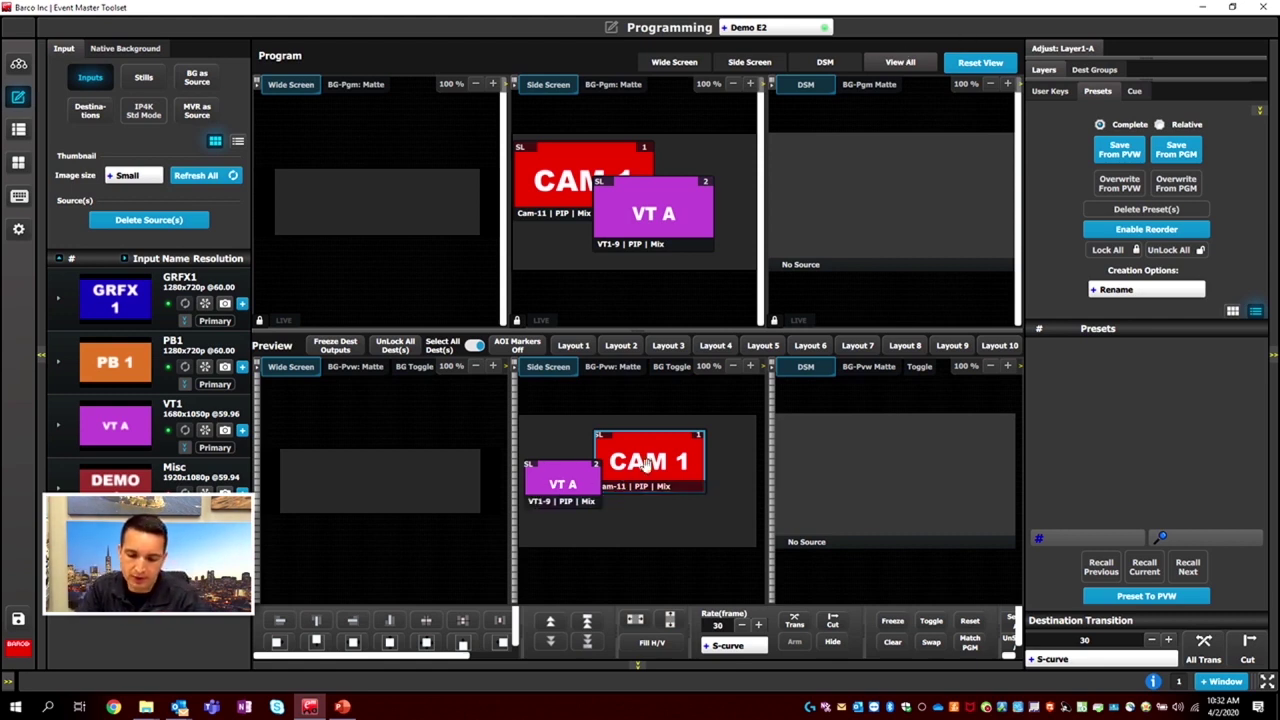
# - Fill the Side Screen preview with CAM 1 and place a shrunken VT A window on Wide Screen
pyautogui.click(652, 642)
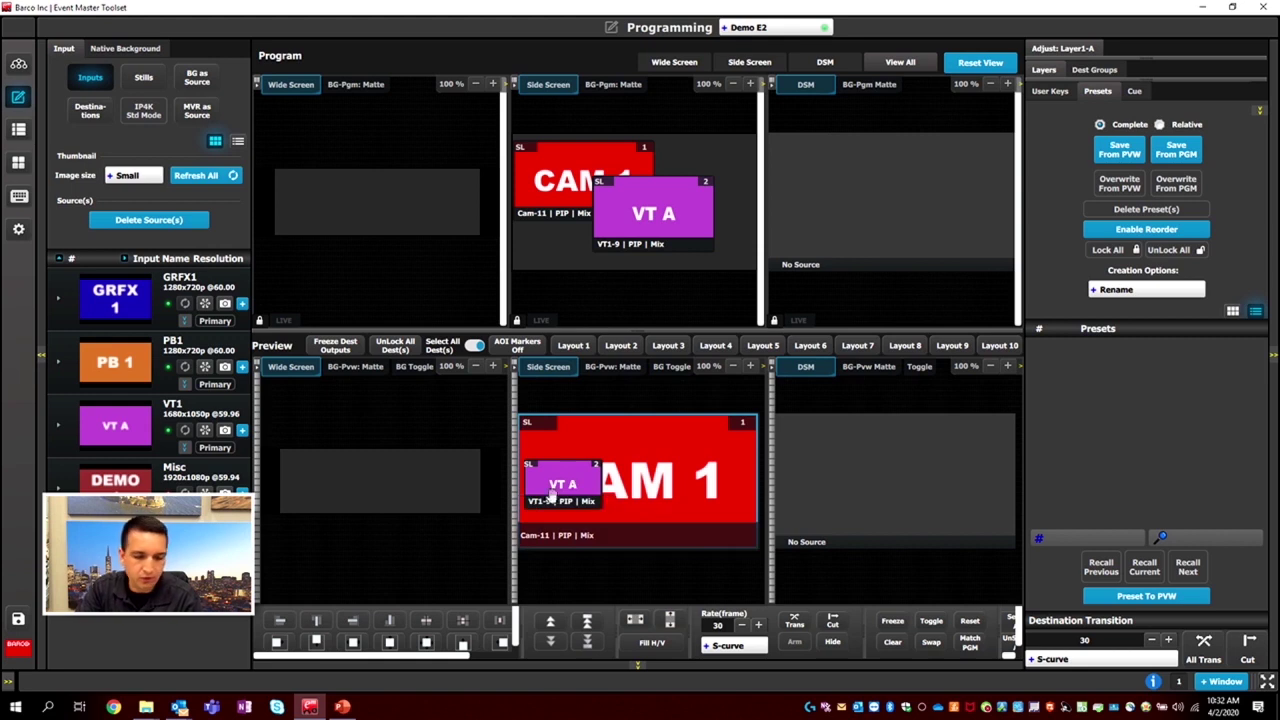
pyautogui.moveTo(125, 425); pyautogui.dragTo(329, 491)
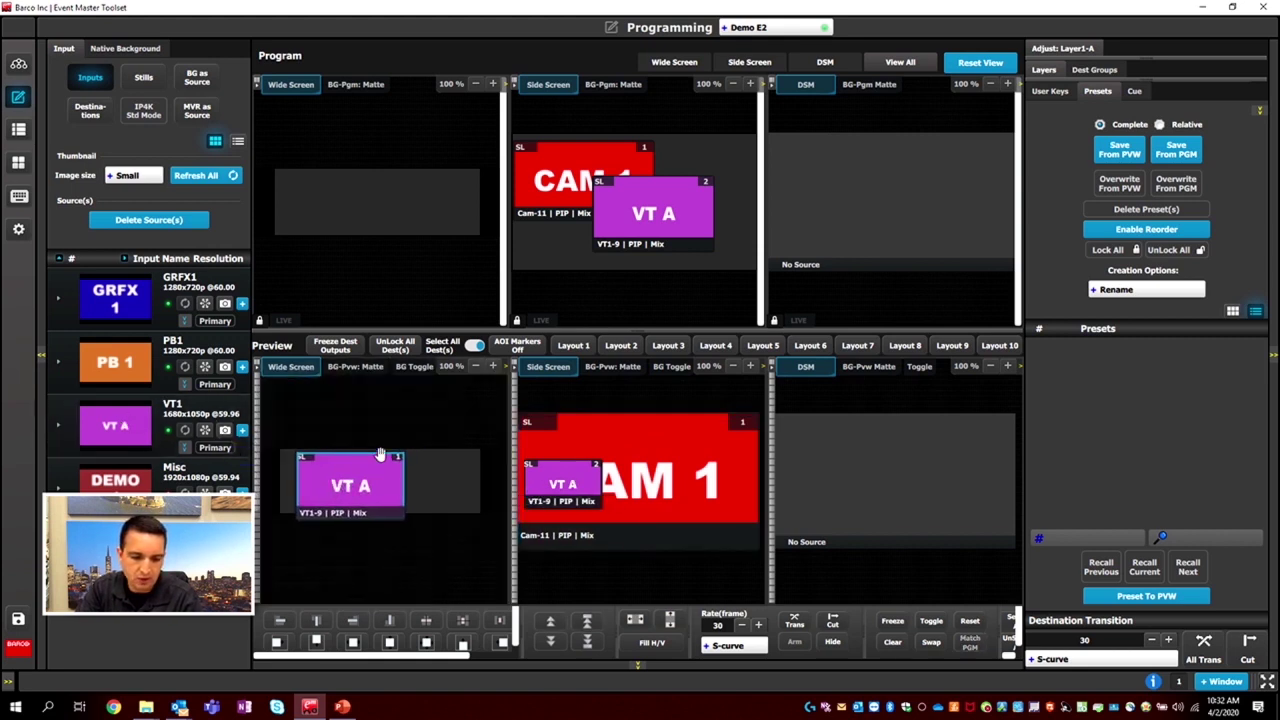
pyautogui.moveTo(380, 452); pyautogui.dragTo(319, 480)
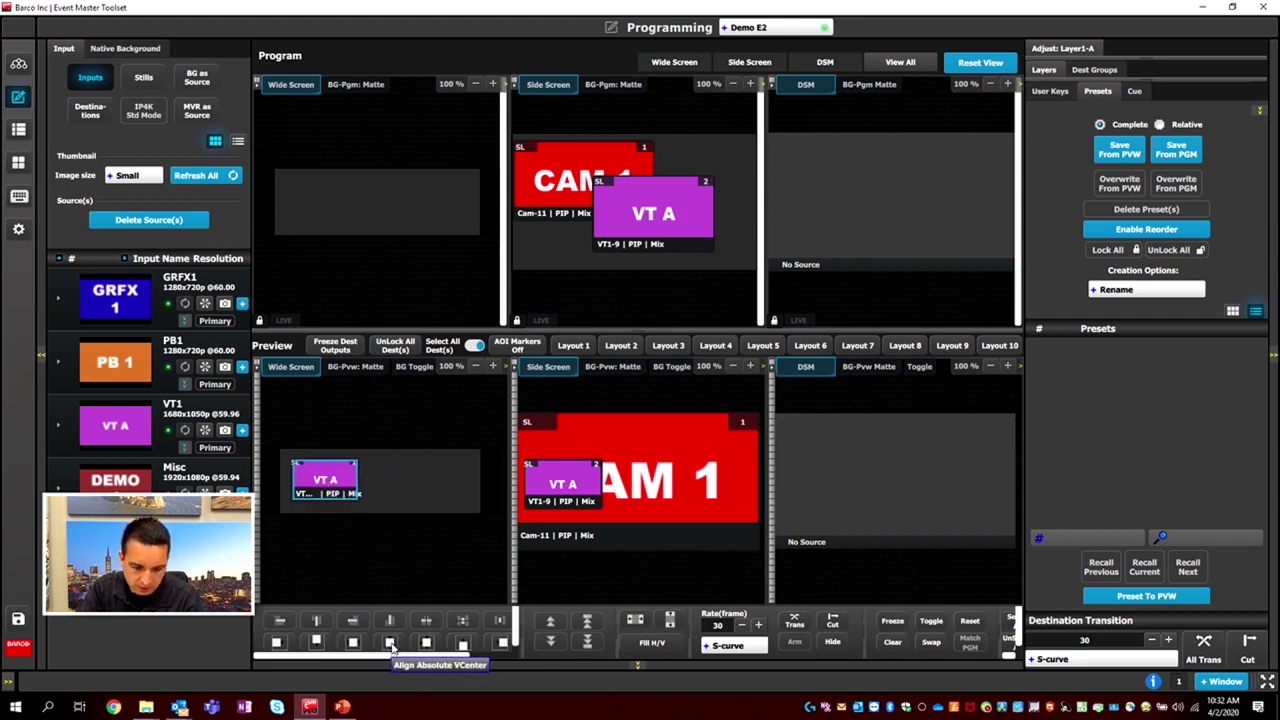
# - Add a second shrunken VT A window beside the first on Wide Screen, sized 978×611
pyautogui.moveTo(98, 422); pyautogui.dragTo(400, 457)
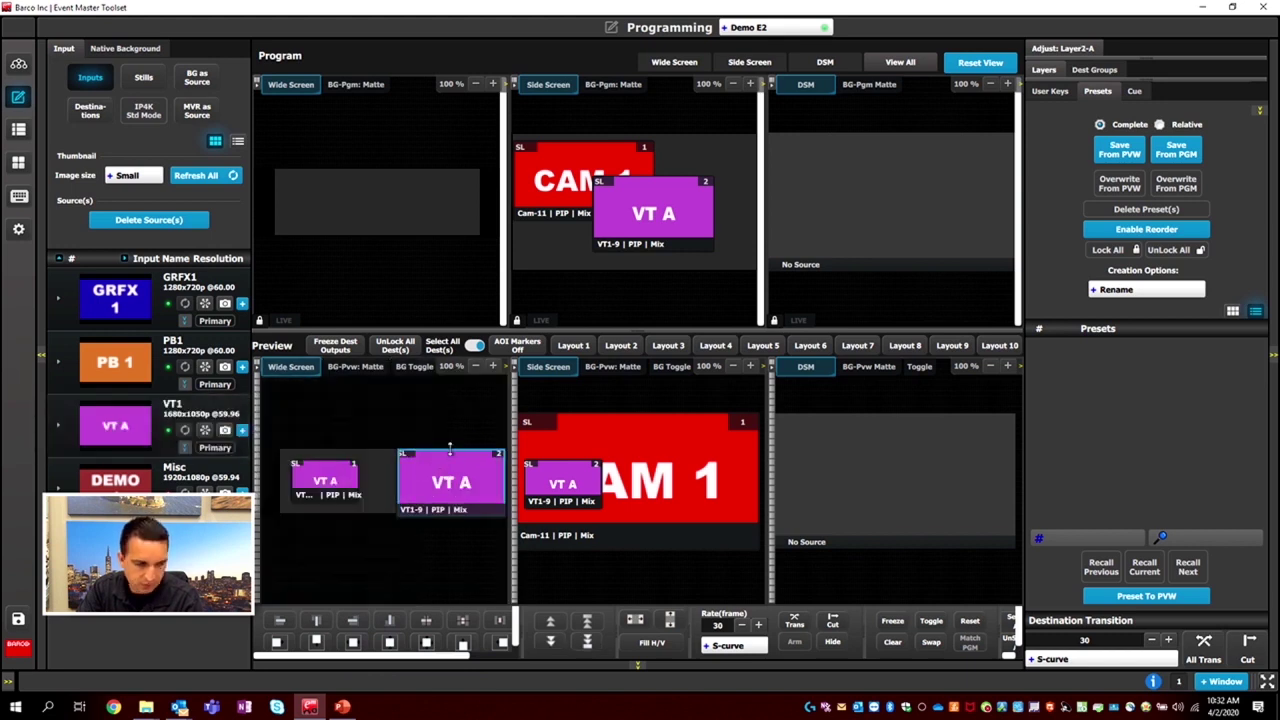
pyautogui.moveTo(450, 448); pyautogui.dragTo(450, 481)
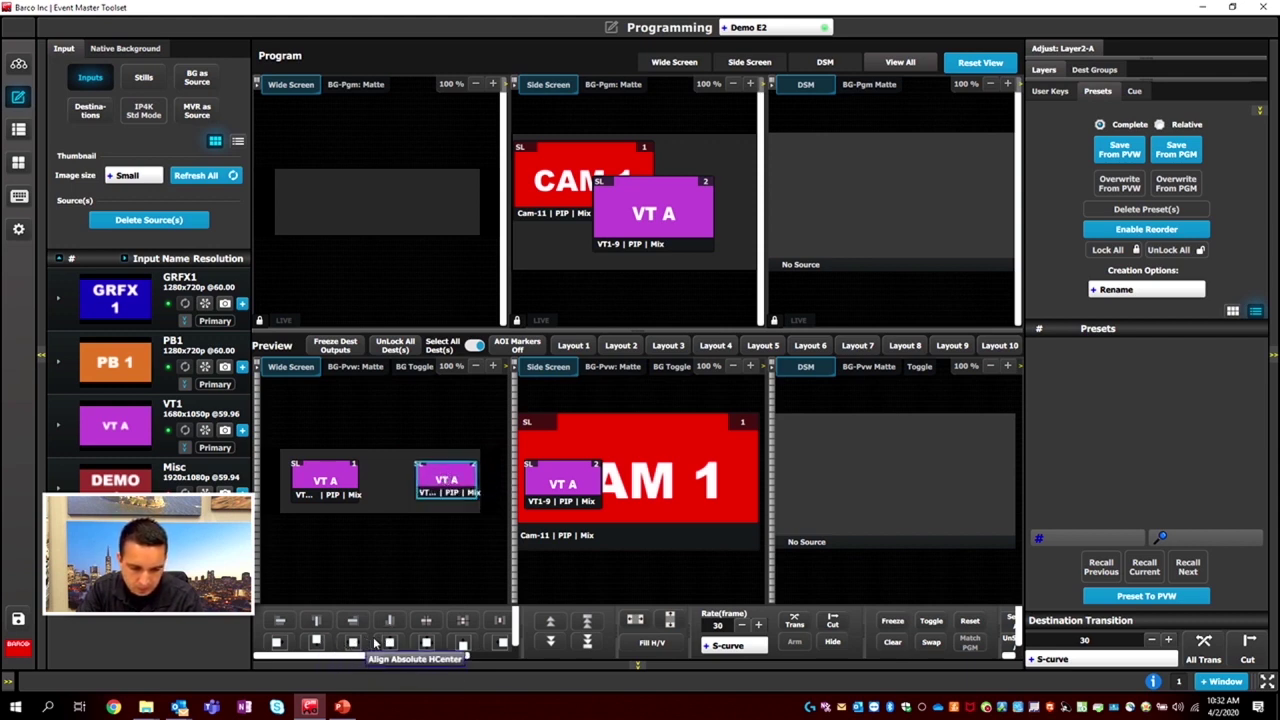
pyautogui.moveTo(447, 480); pyautogui.dragTo(441, 482)
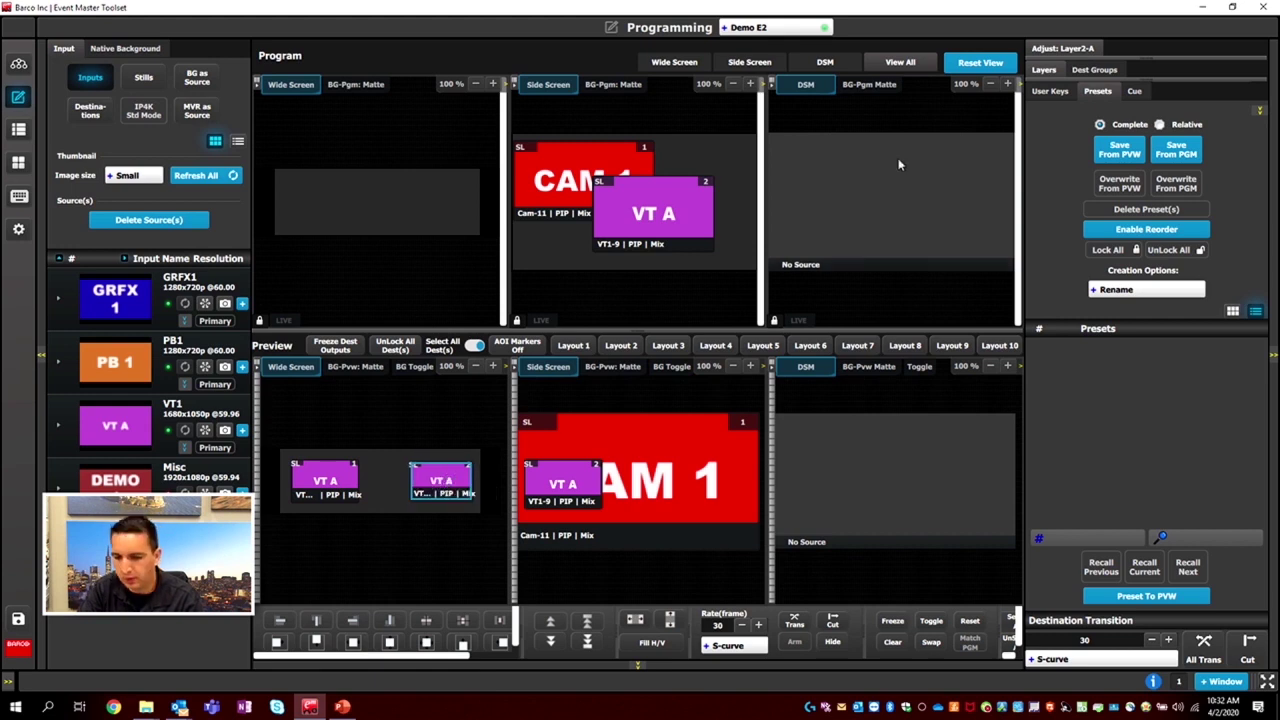
pyautogui.click(1050, 48)
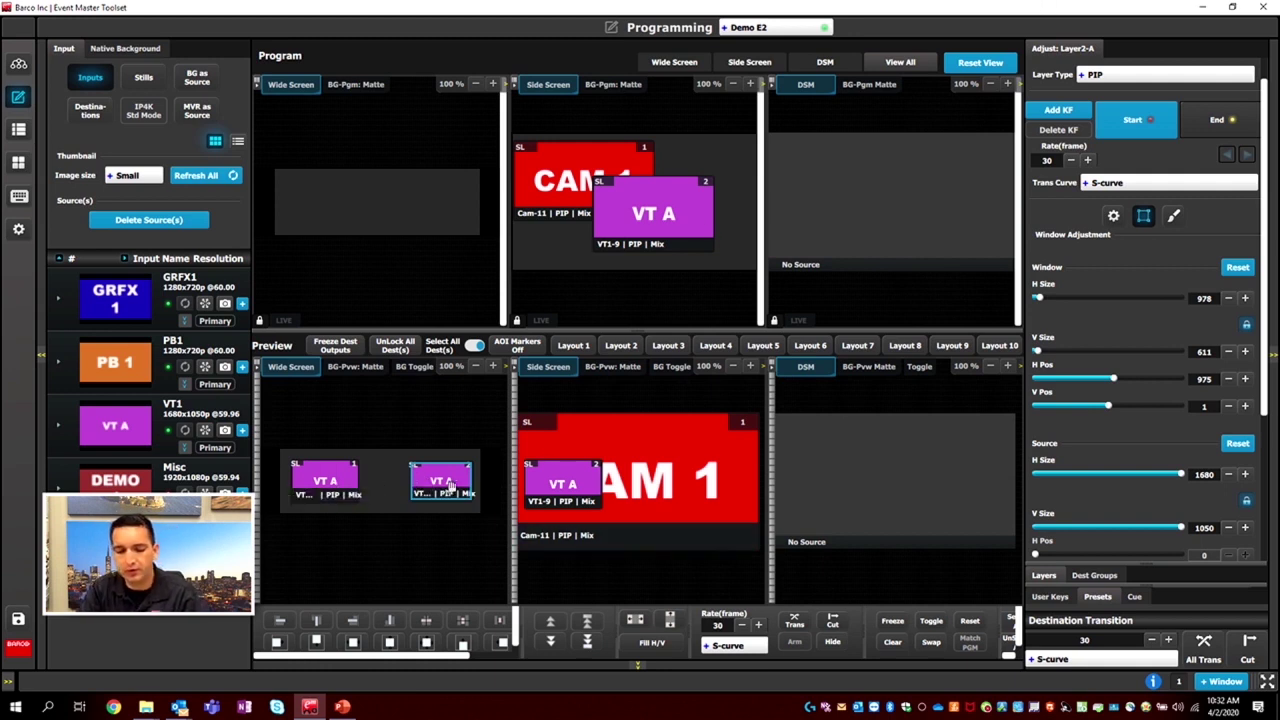
# - Move the Side Screen inset to bottom right, swap its source to GRFX 1, and fill DSM with GRFX 1
pyautogui.moveTo(577, 487); pyautogui.dragTo(722, 519)
pyautogui.moveTo(138, 312); pyautogui.dragTo(716, 520)
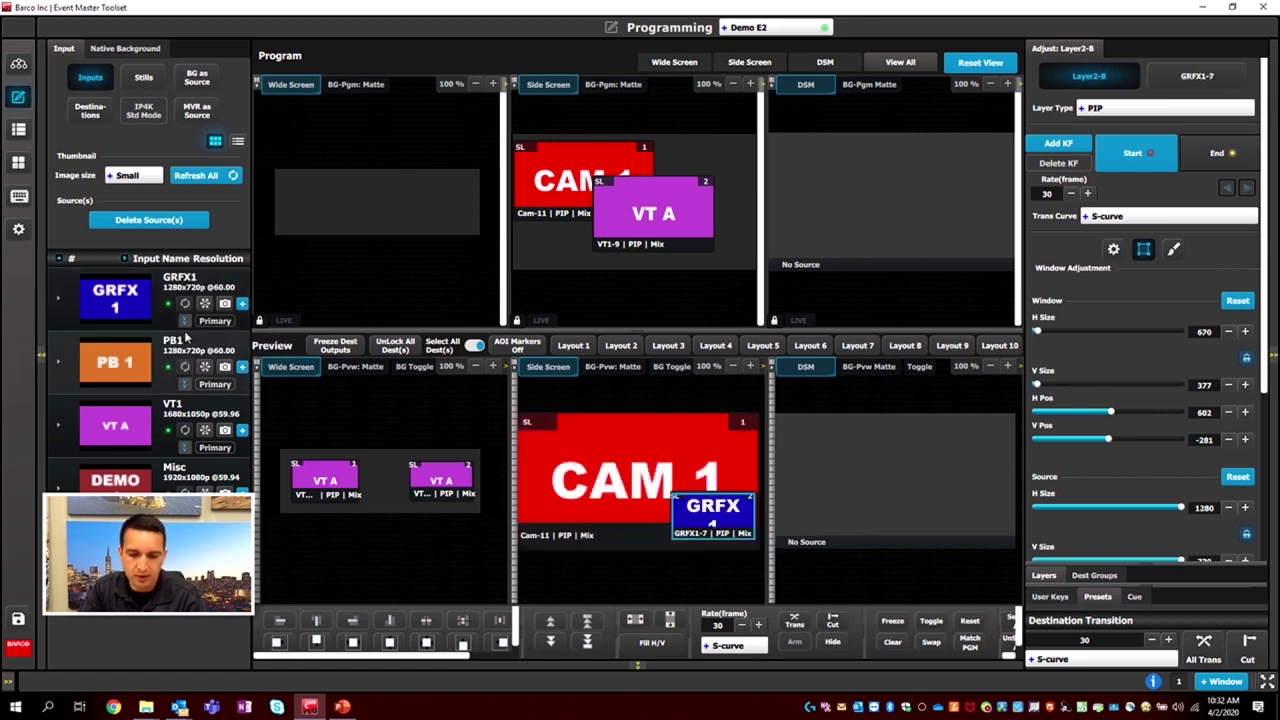
pyautogui.moveTo(138, 316); pyautogui.dragTo(870, 468)
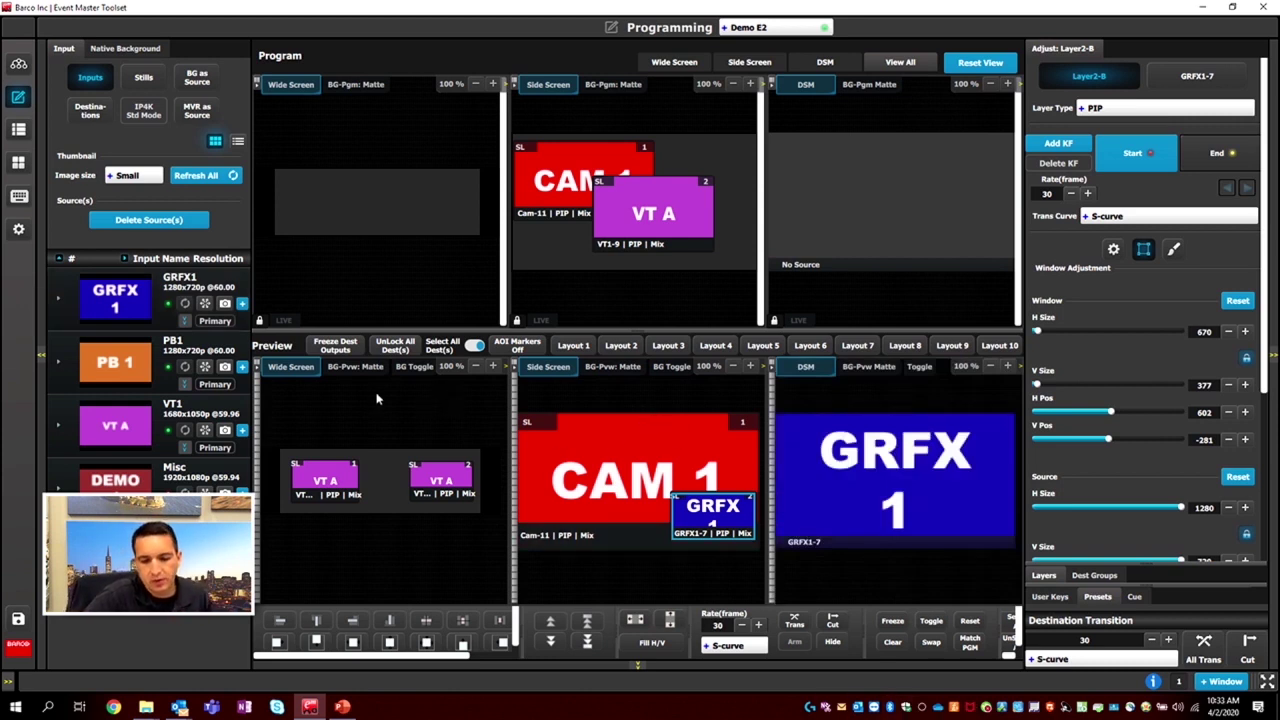
pyautogui.click(358, 367)
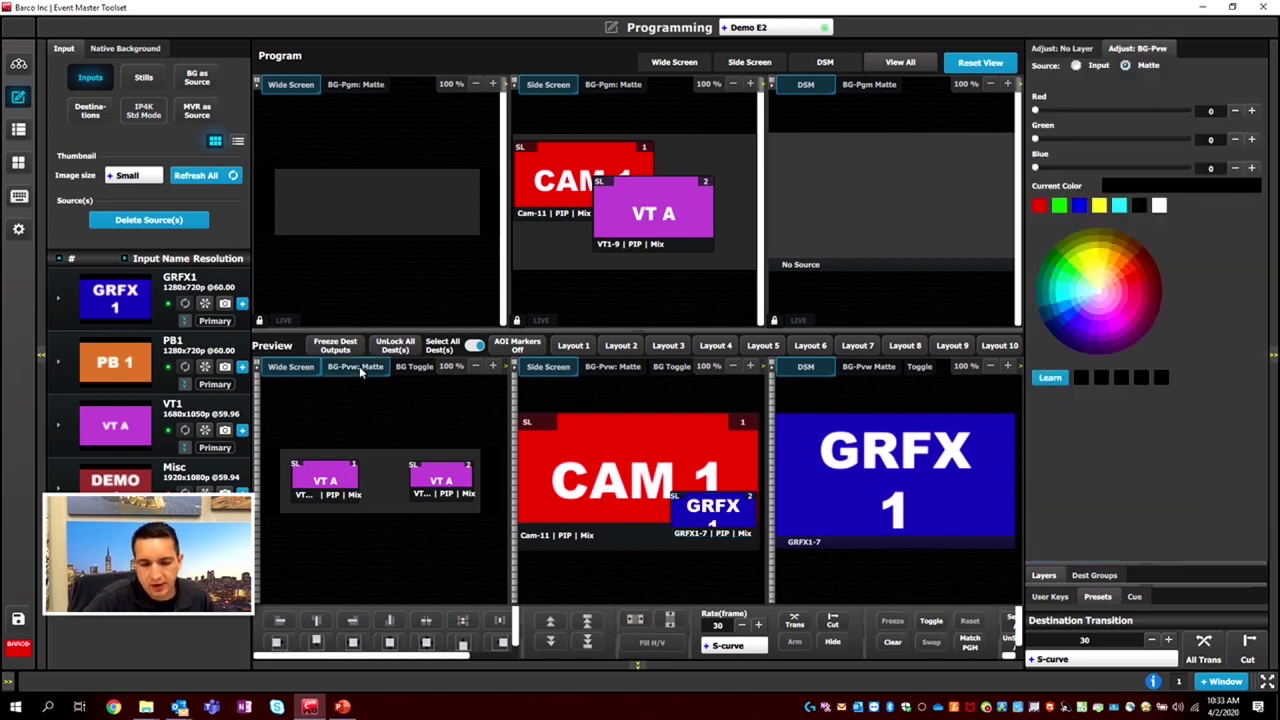
# - Set the 3840 BG native background behind the Wide Screen preview
pyautogui.click(141, 49)
pyautogui.moveTo(150, 262); pyautogui.dragTo(376, 476)
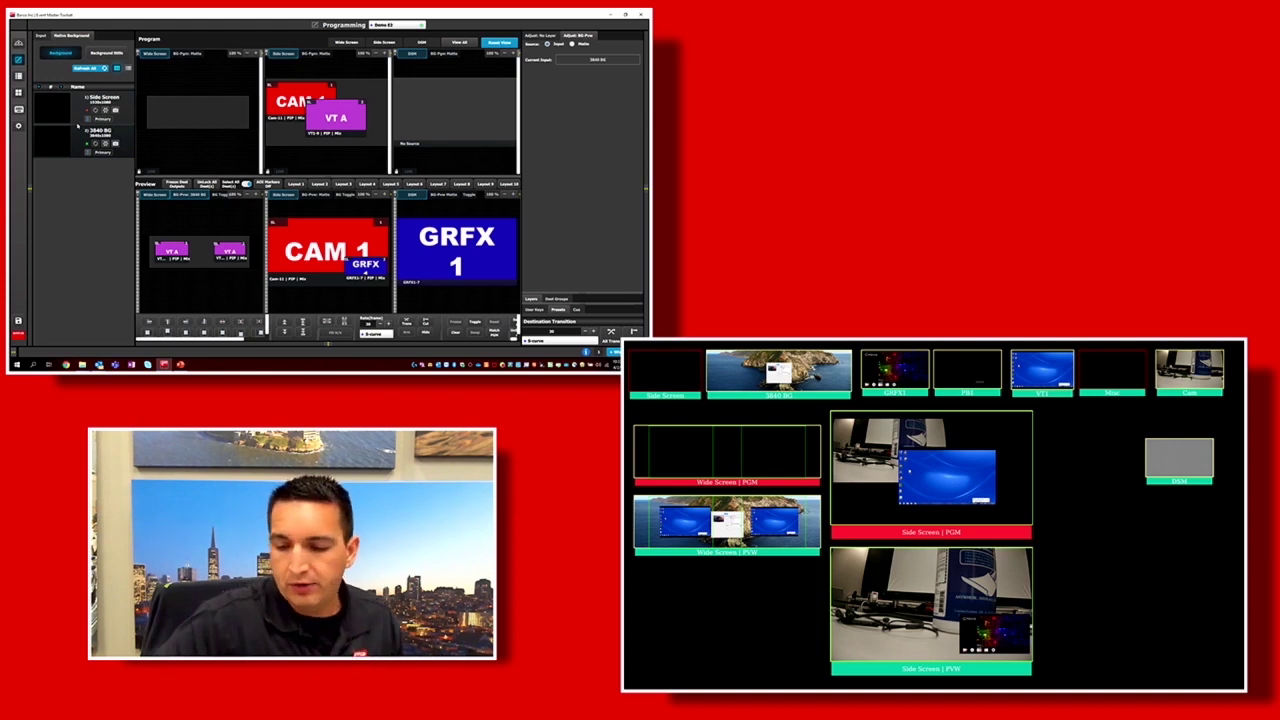
# - Save the current preview from PVW as a new preset named Look 1
pyautogui.click(557, 309)
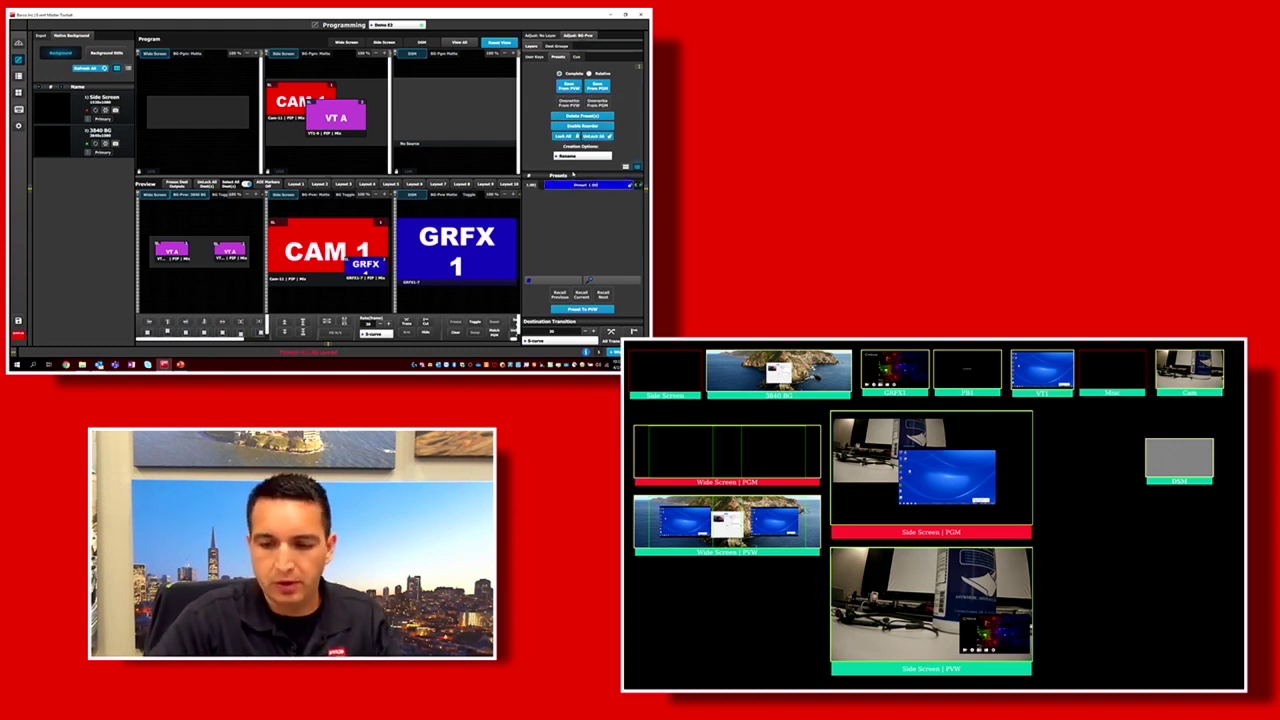
pyautogui.press('BackSpace')
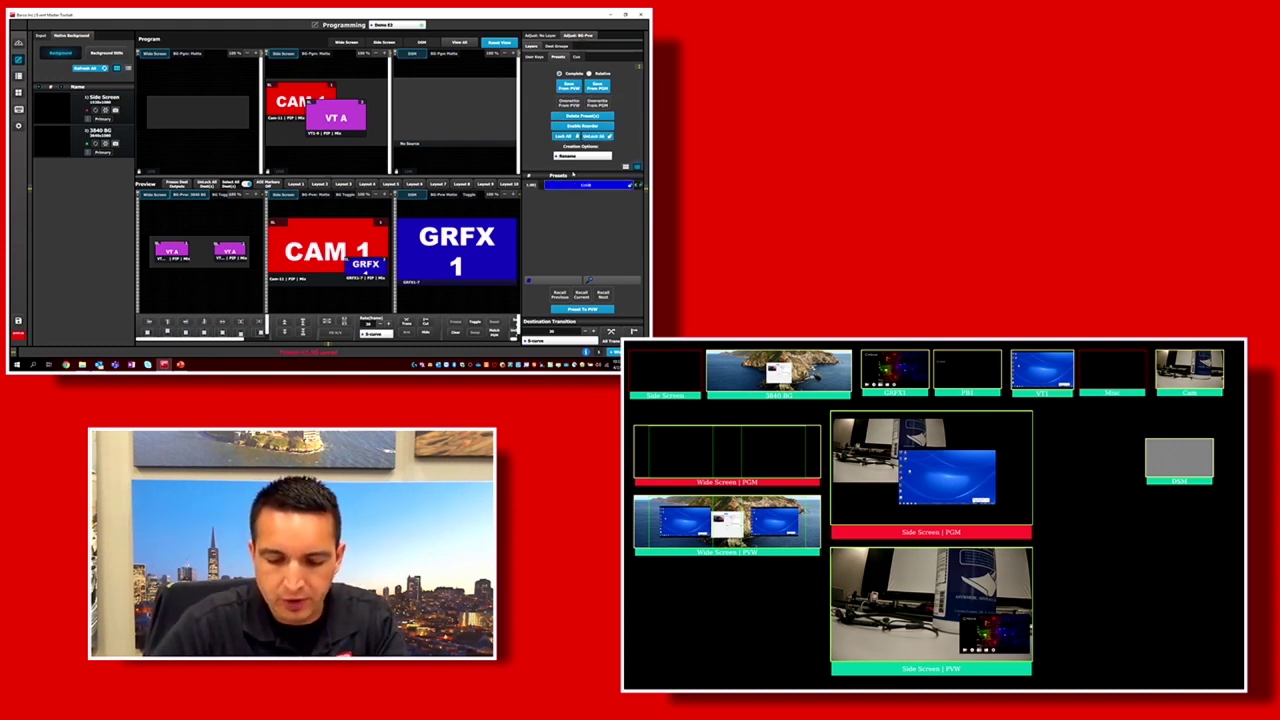
pyautogui.press('Return')
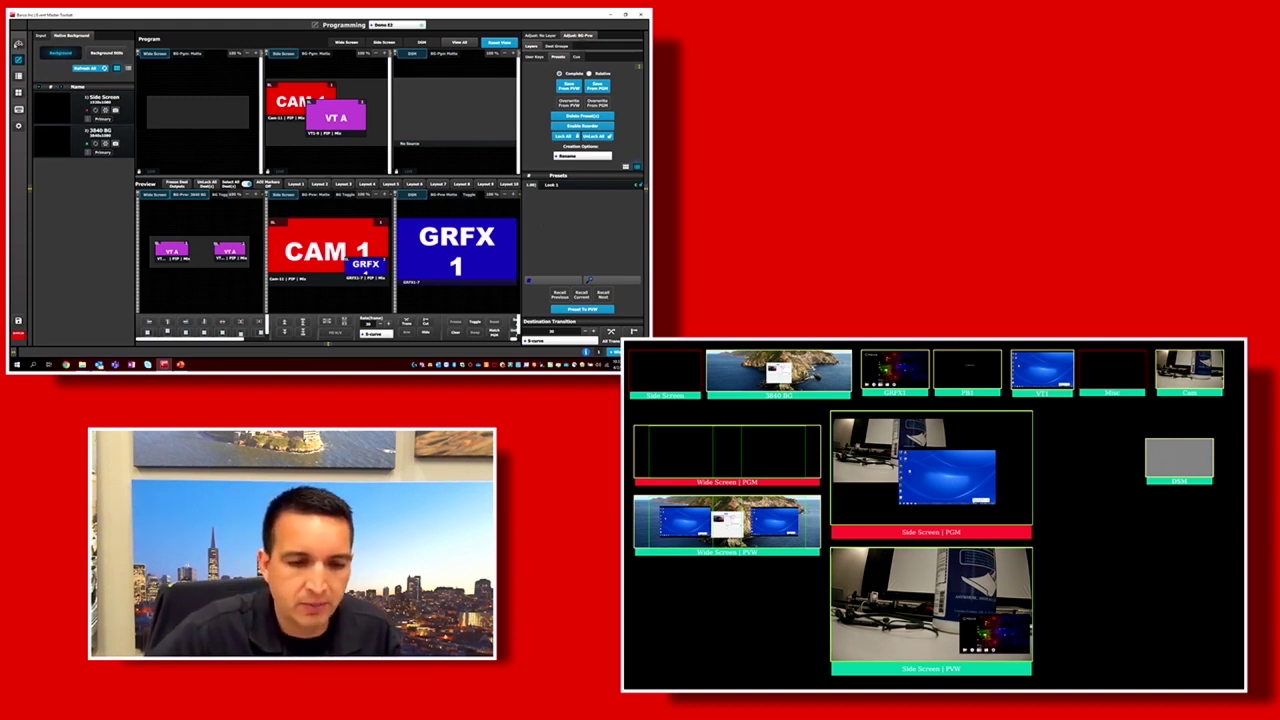
pyautogui.click(38, 35)
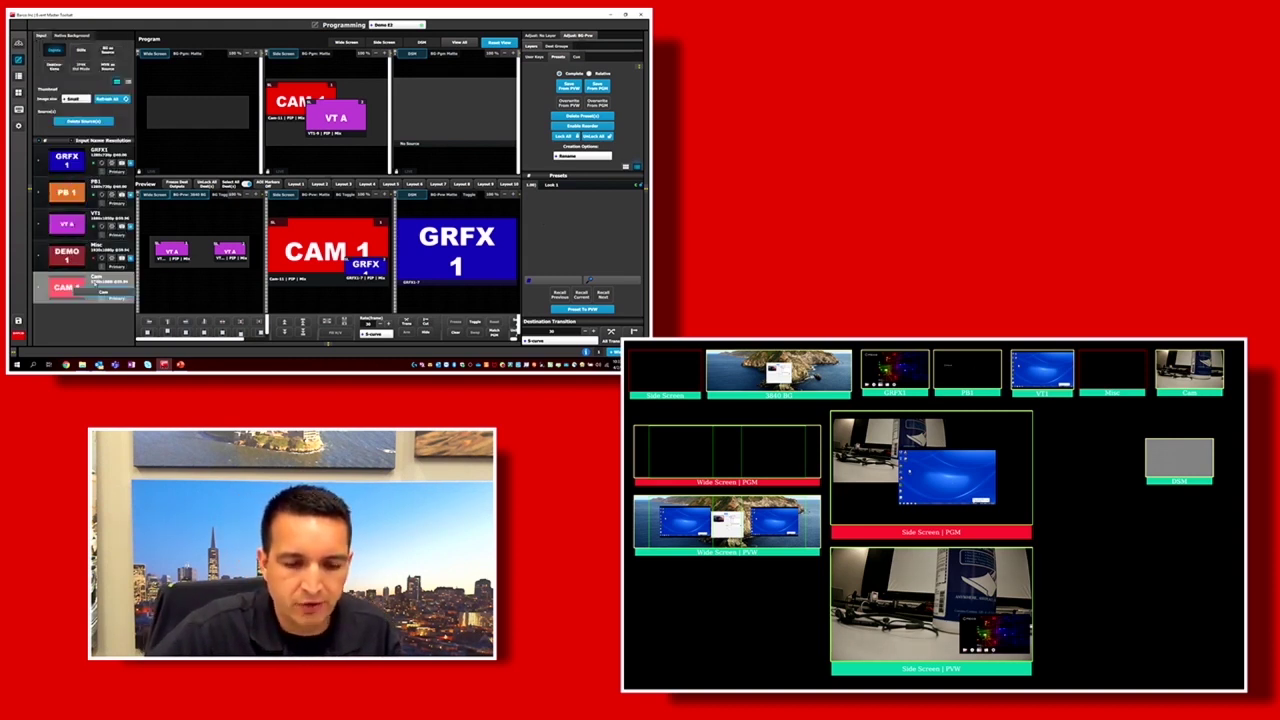
# - Replace the Wide Screen VT A windows with CAM 1 and set a red matte background
pyautogui.moveTo(66, 287); pyautogui.dragTo(230, 254)
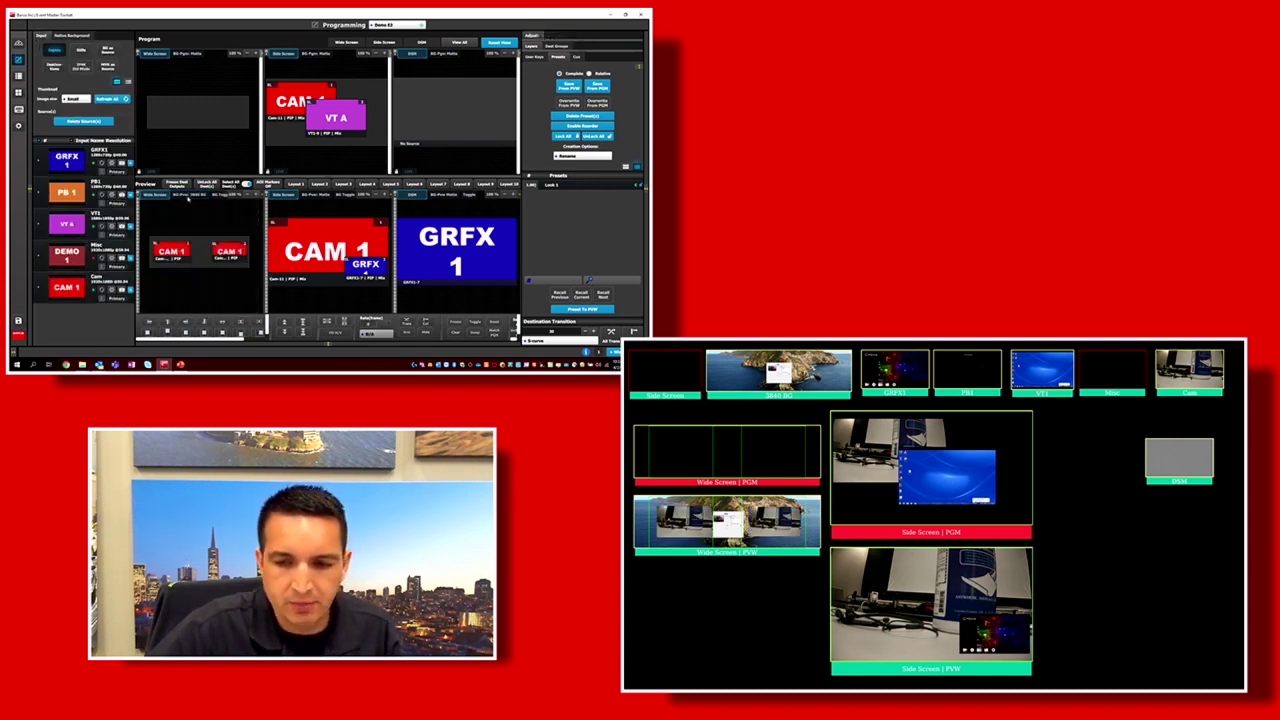
pyautogui.click(187, 199)
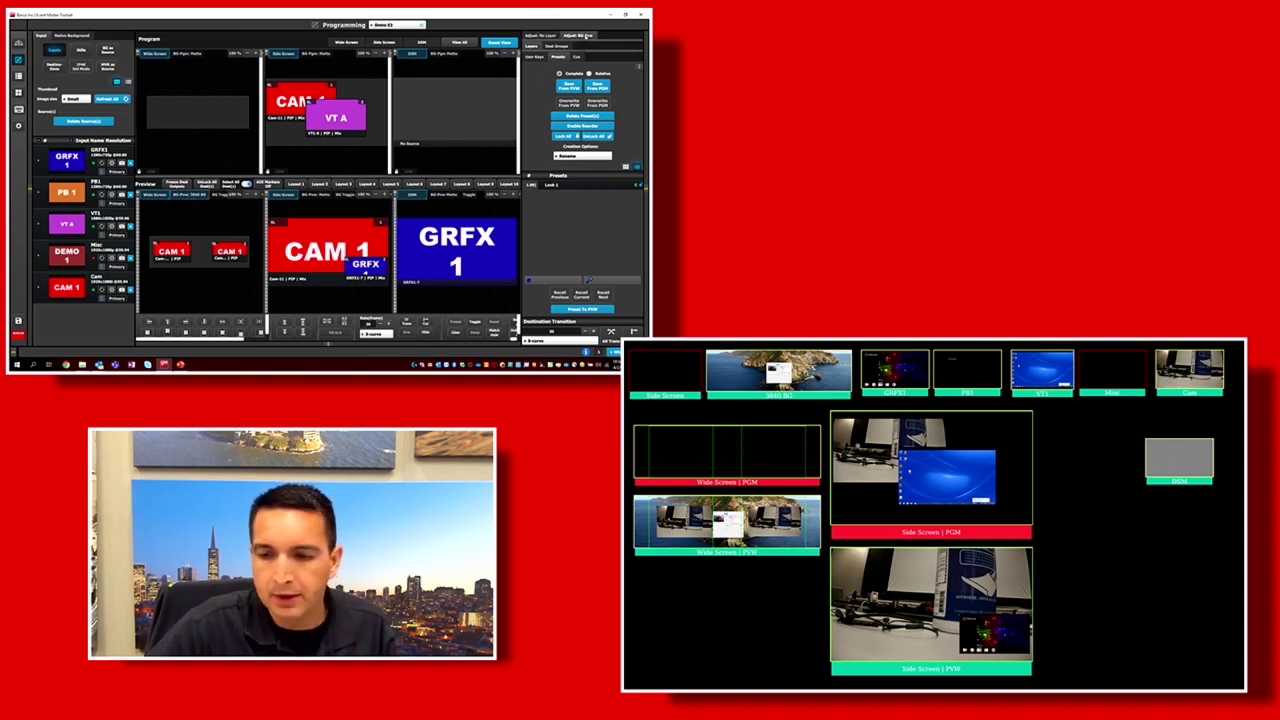
pyautogui.click(572, 36)
pyautogui.click(572, 44)
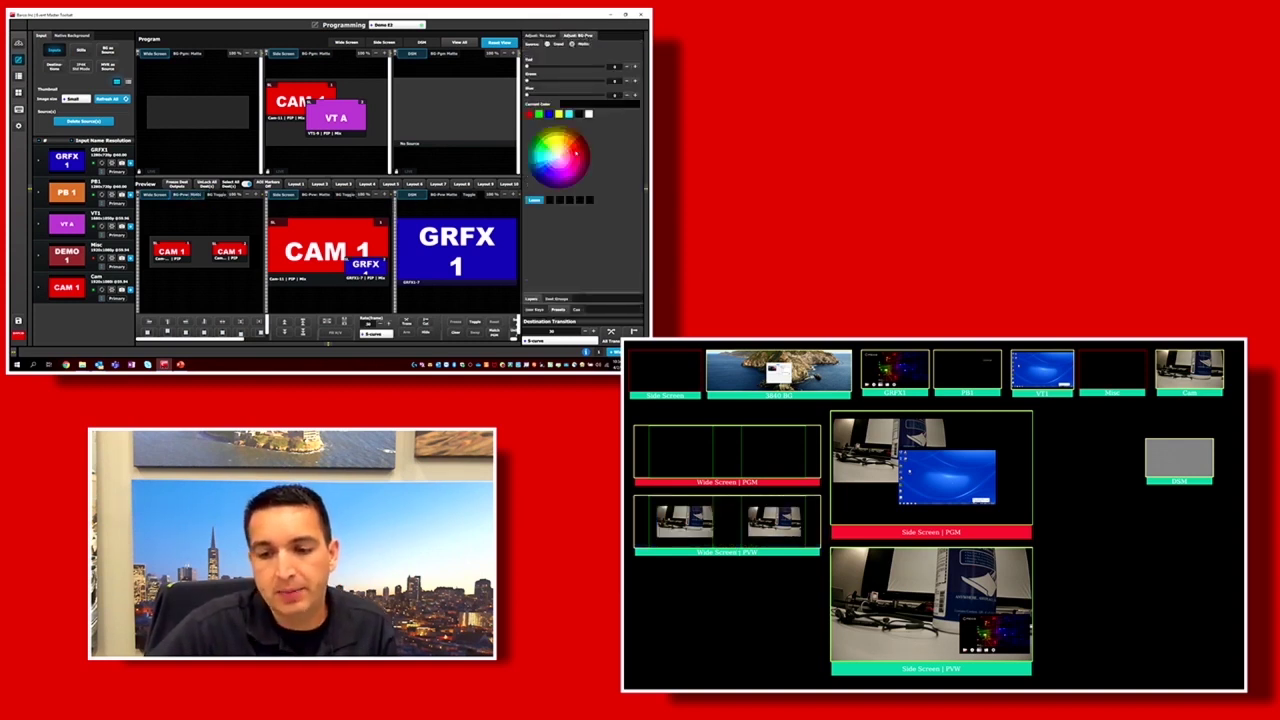
pyautogui.click(531, 114)
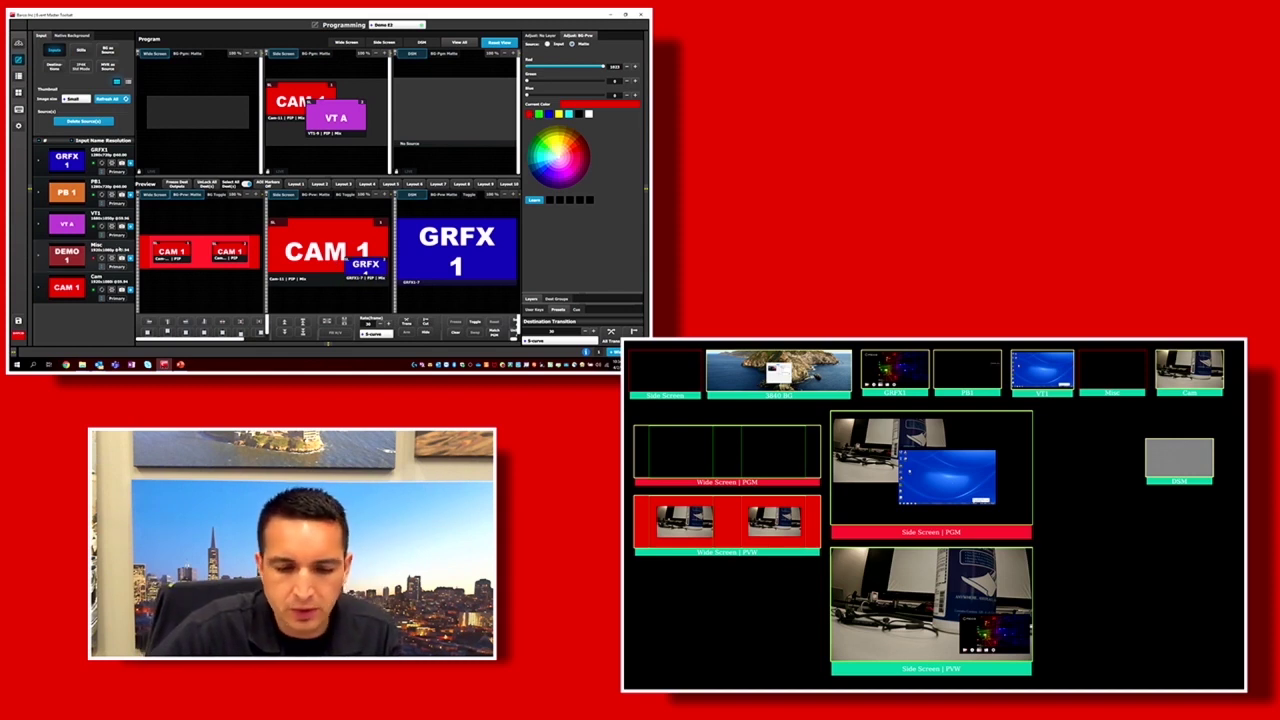
# - Delete CAM 1 from Side Screen, make GRFX fill it, and put PB 1 on DSM
pyautogui.click(318, 253)
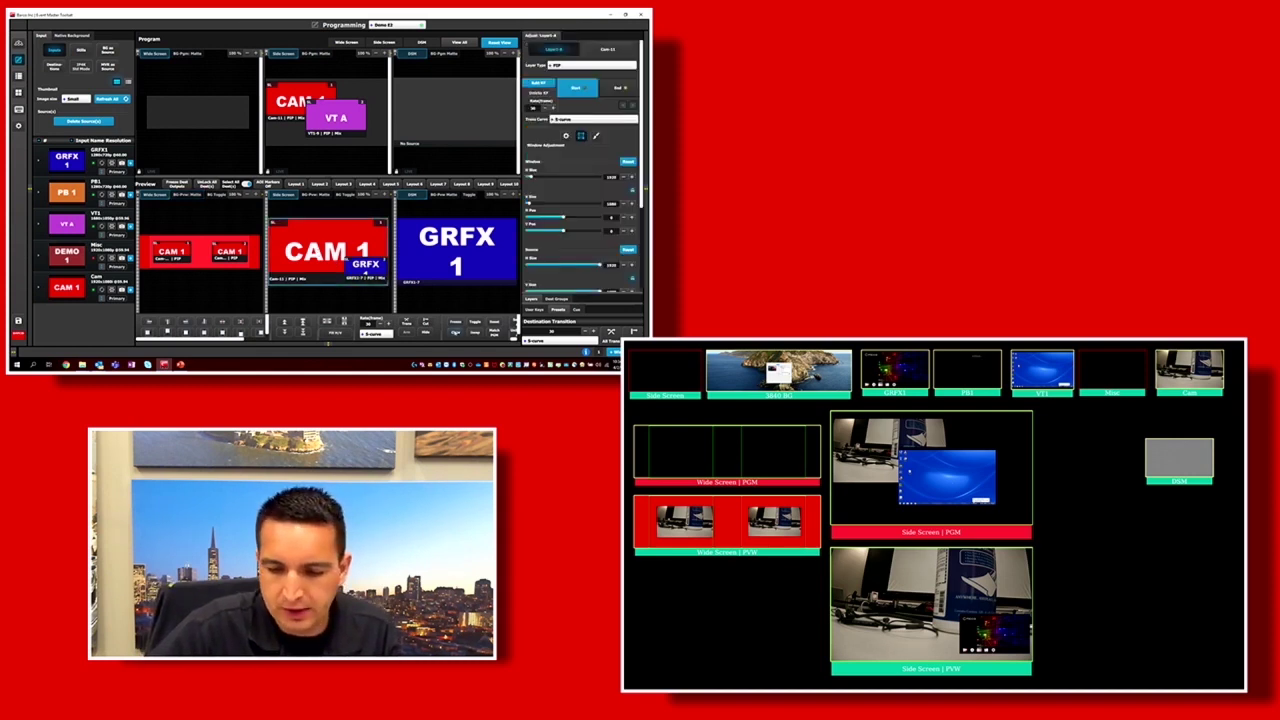
pyautogui.press('Delete')
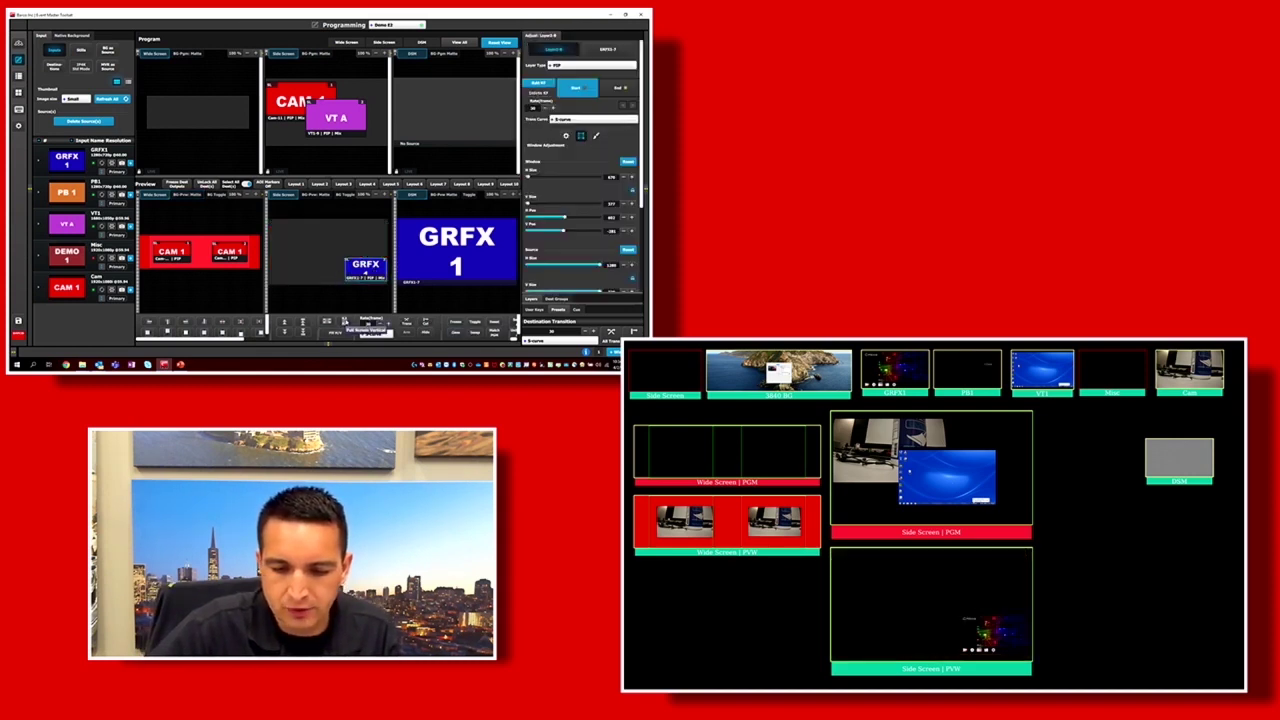
pyautogui.click(350, 323)
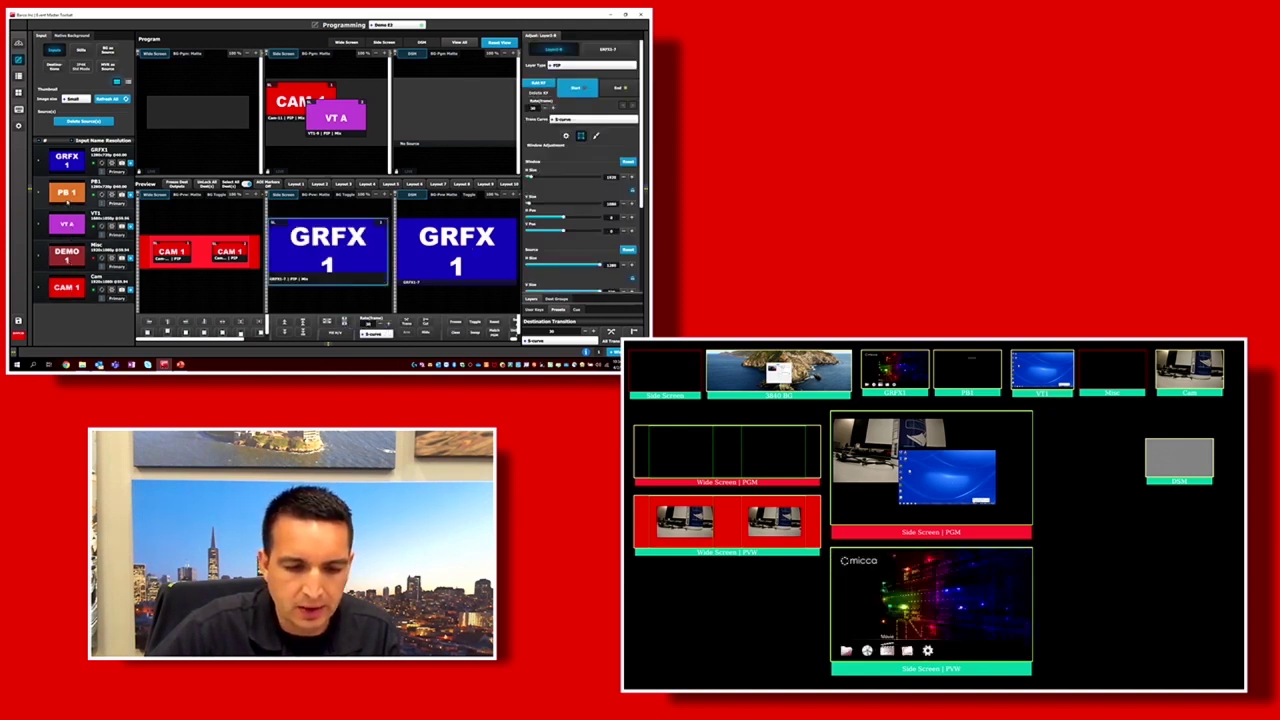
pyautogui.click(66, 192)
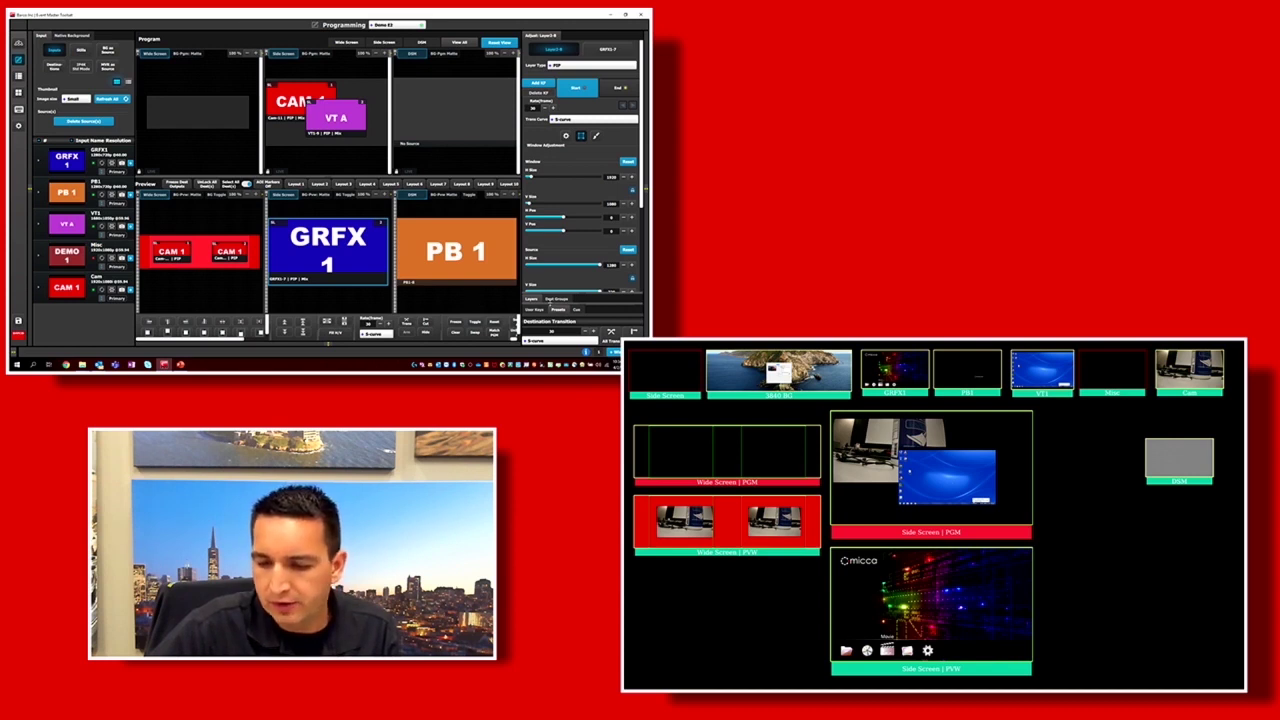
pyautogui.click(558, 309)
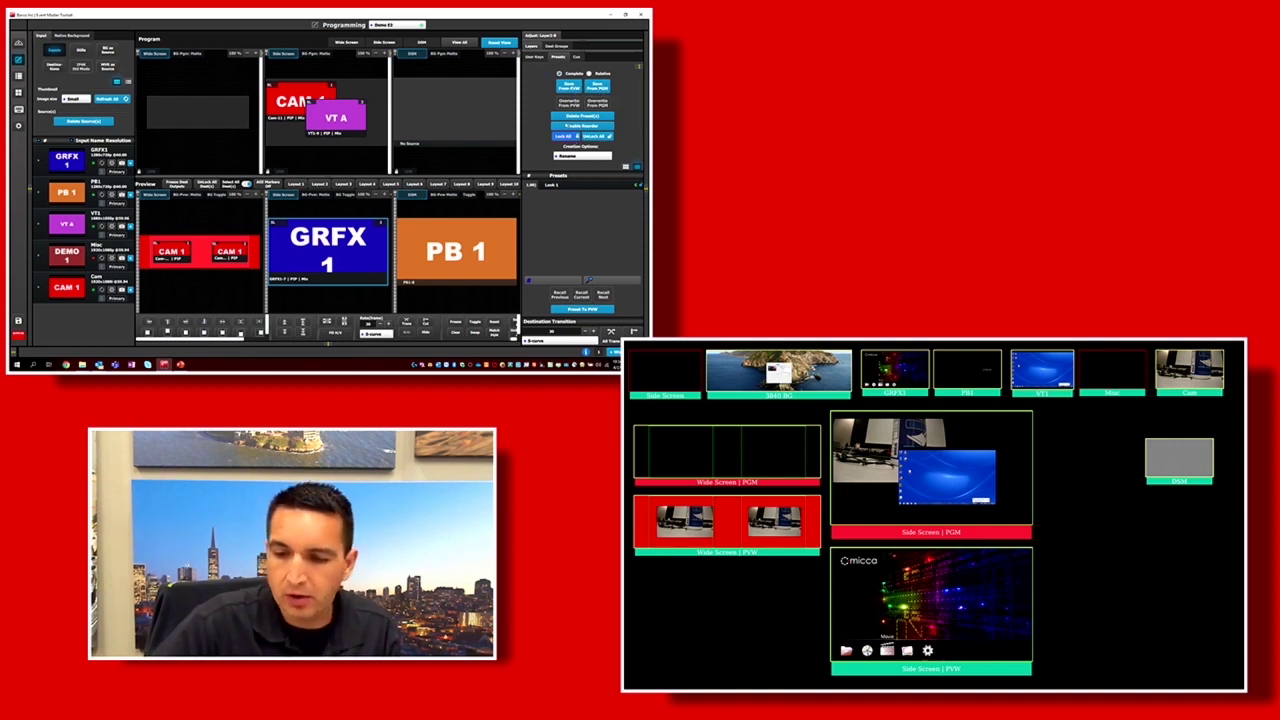
# - Save the preview as preset Look 2, then recall Look 1 into Preview
pyautogui.click(570, 196)
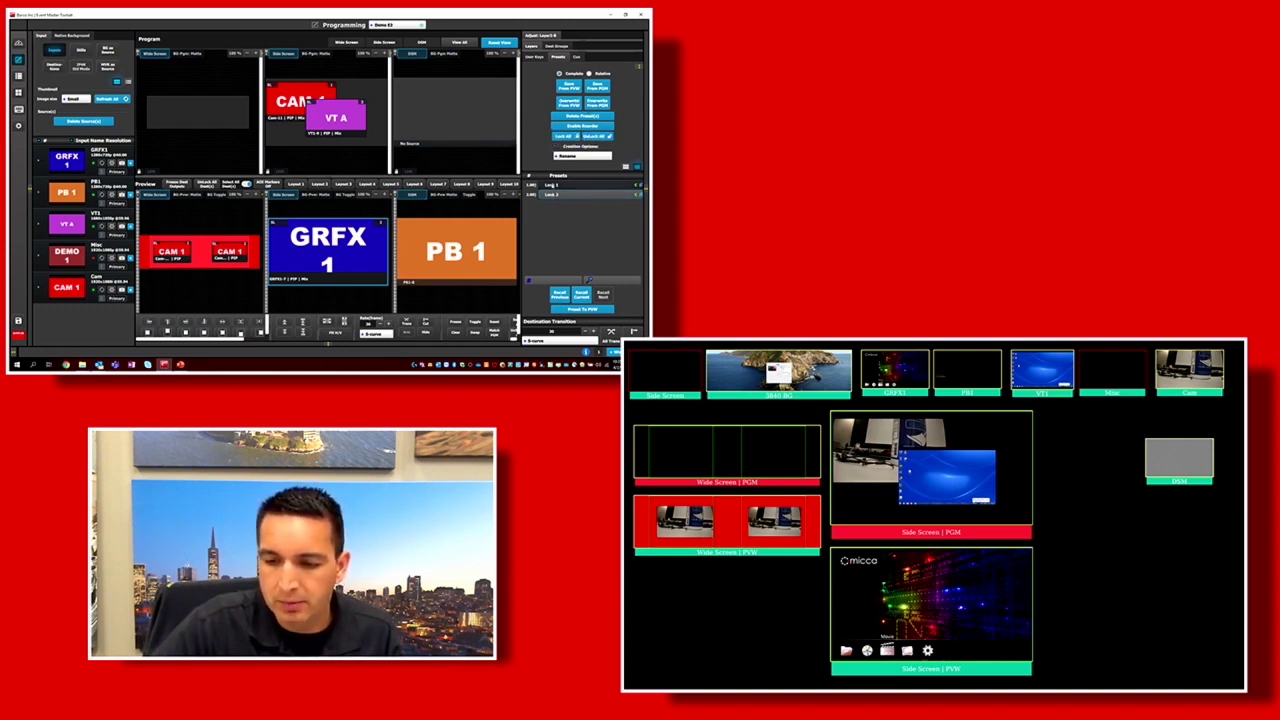
pyautogui.click(552, 186)
pyautogui.click(552, 186)
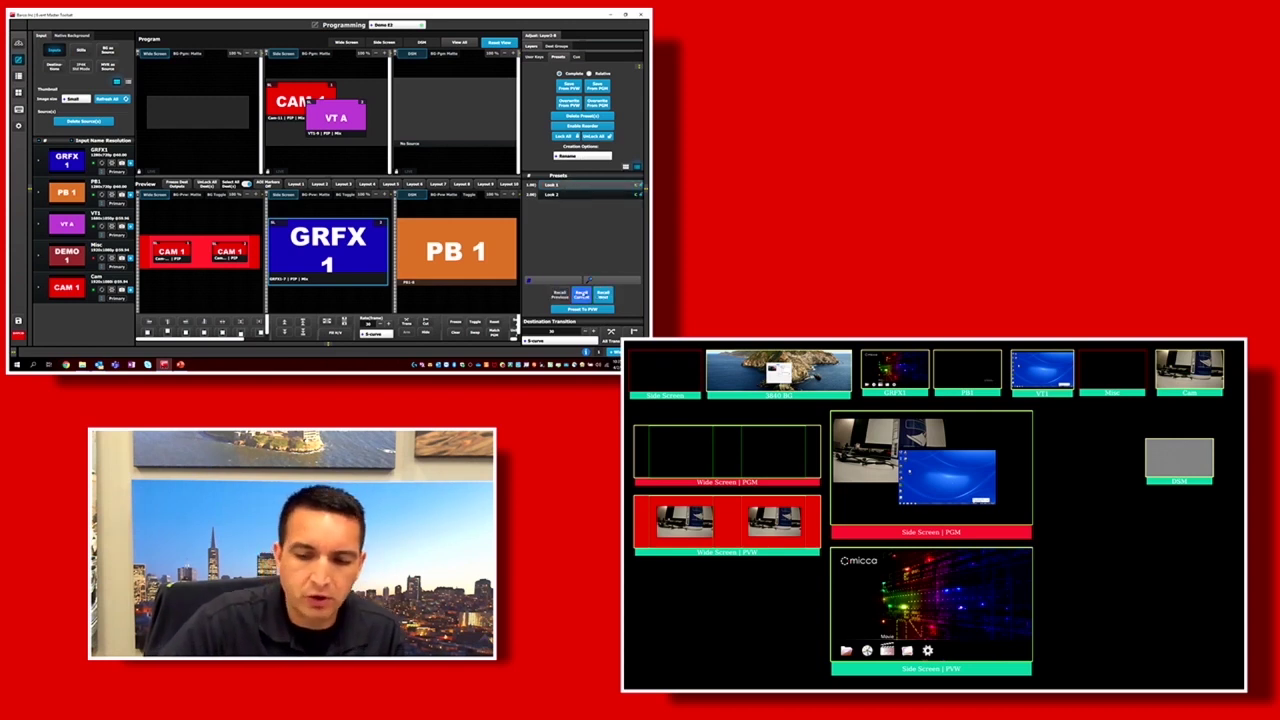
pyautogui.click(581, 294)
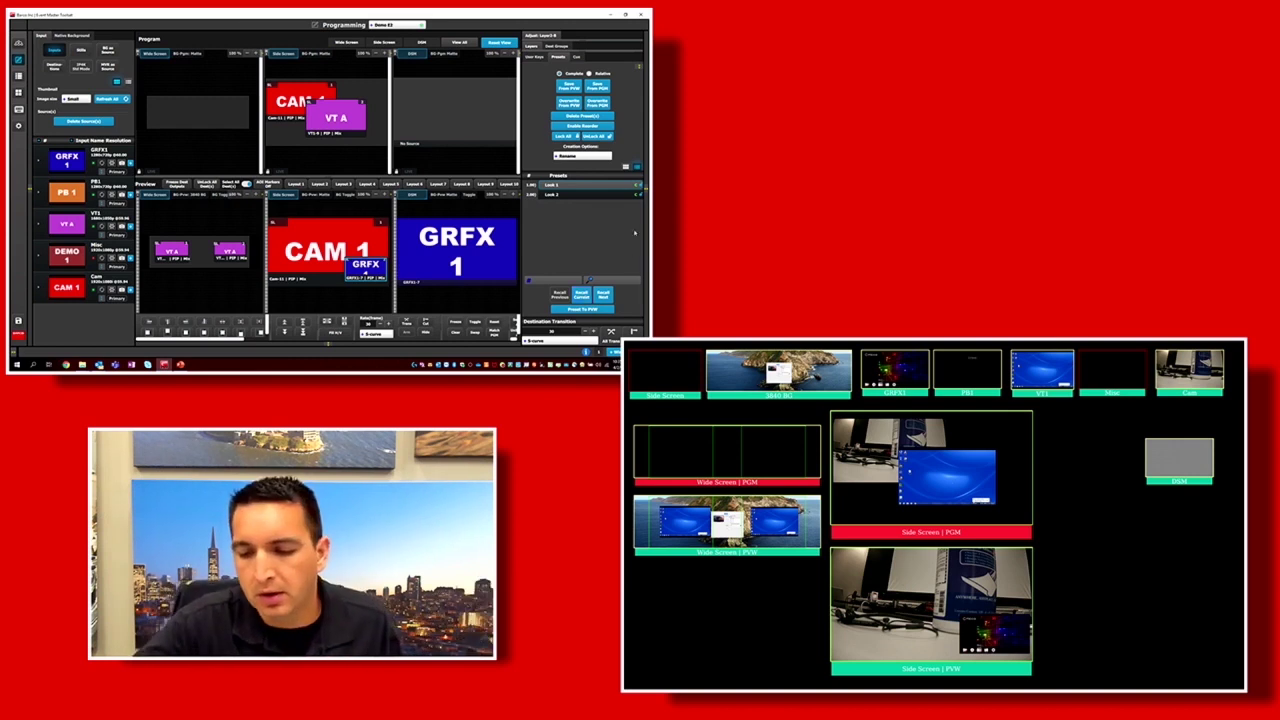
# - Recall Look 2 and take it to Program, then recall Look 1 and take it live
pyautogui.click(560, 194)
pyautogui.click(581, 294)
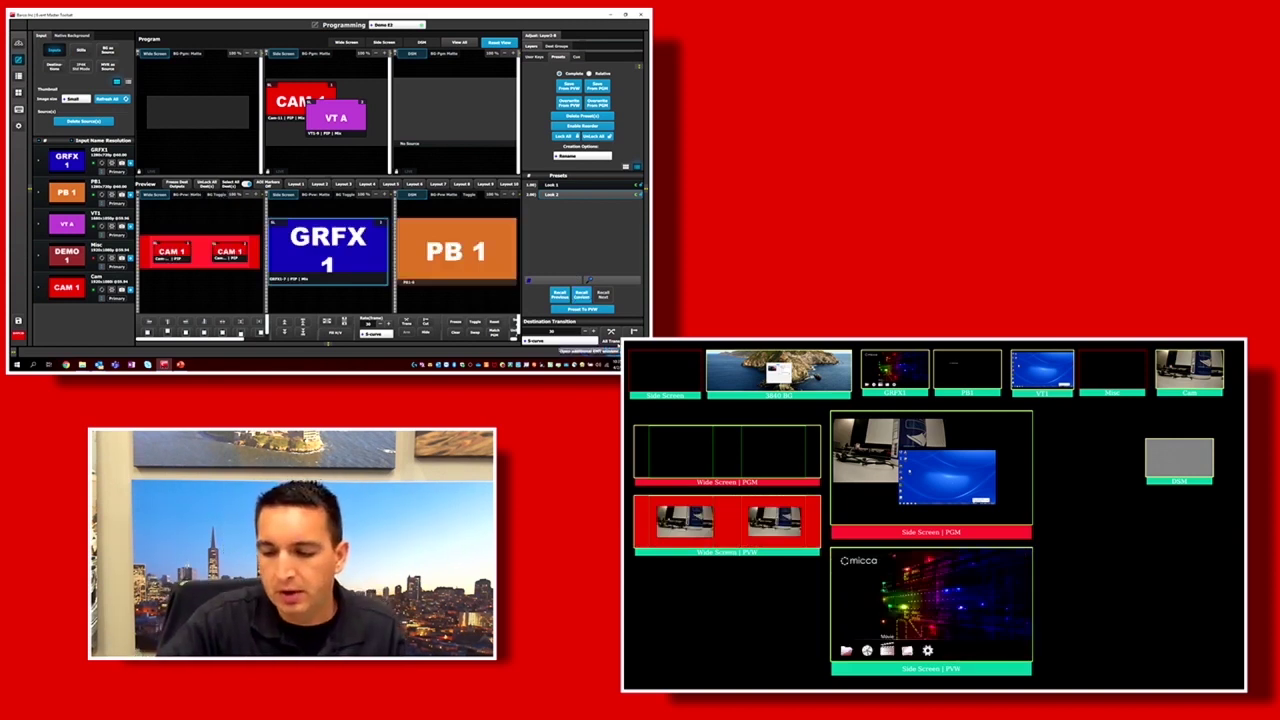
pyautogui.click(611, 331)
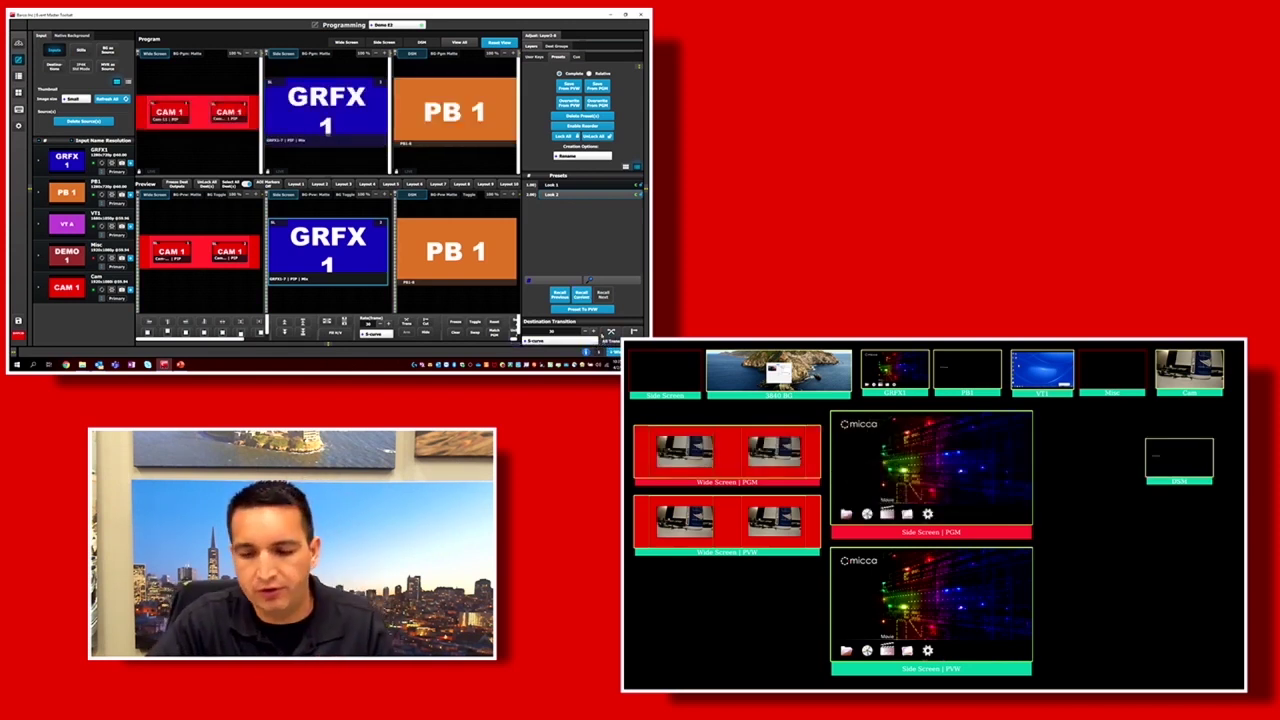
pyautogui.click(551, 185)
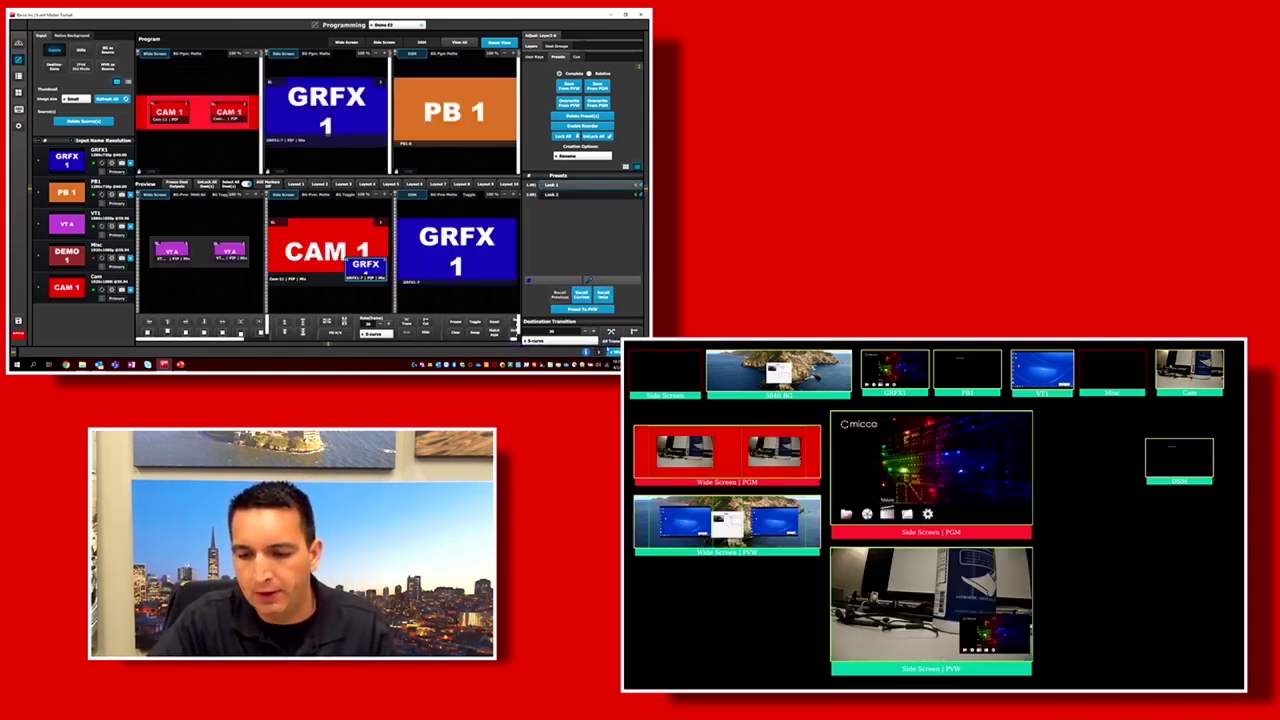
pyautogui.click(611, 331)
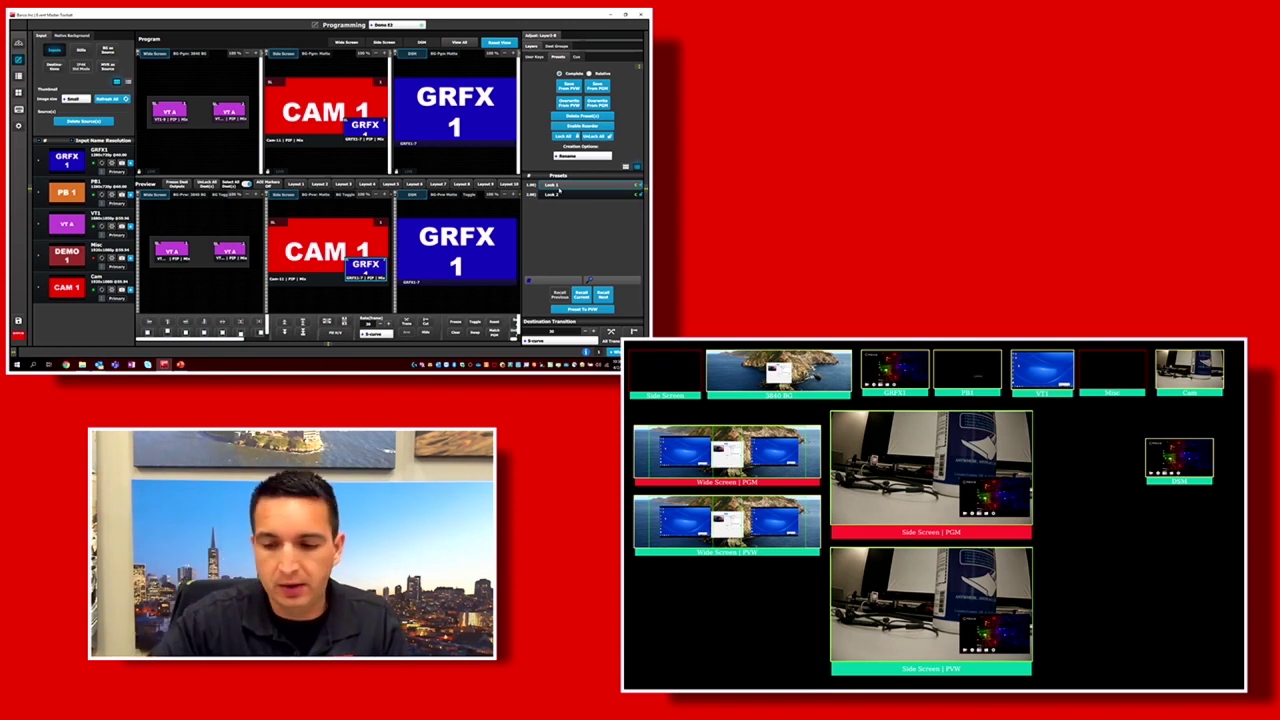
# - Switch presets to thumbnail view and alternate Look 1 and Look 2 in Preview
pyautogui.moveTo(566, 186); pyautogui.dragTo(532, 210)
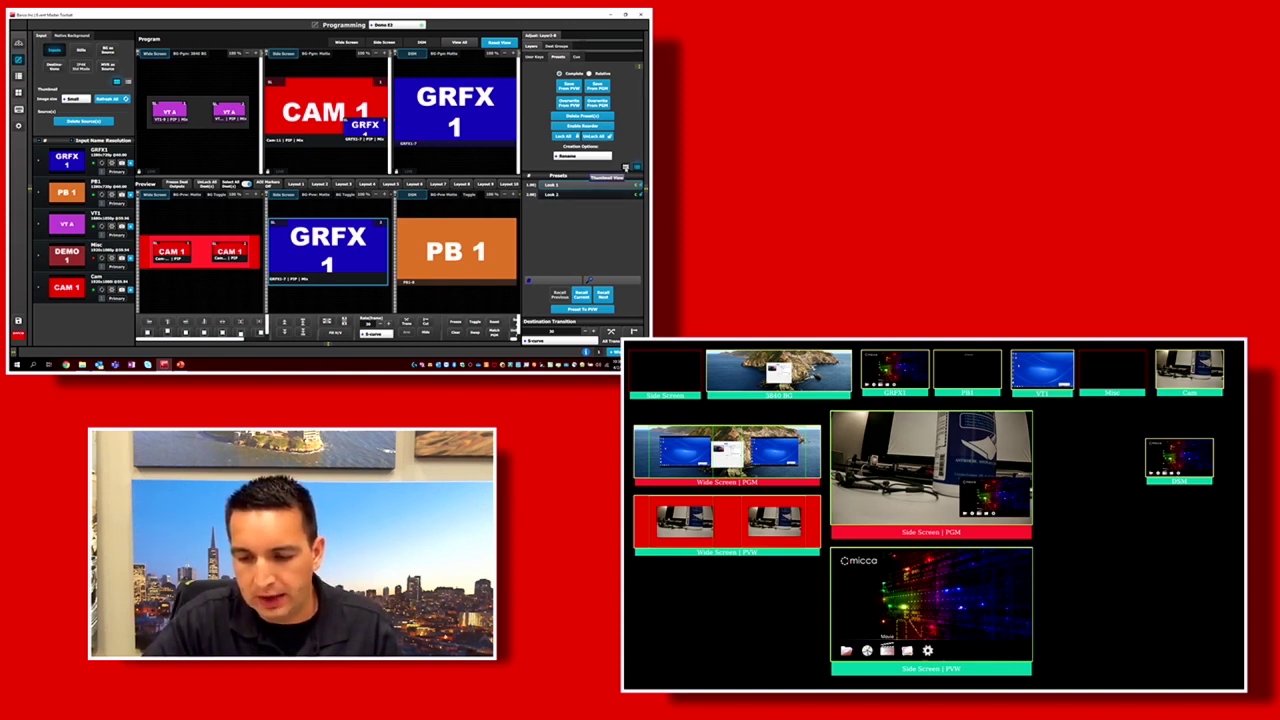
pyautogui.click(625, 168)
pyautogui.click(560, 190)
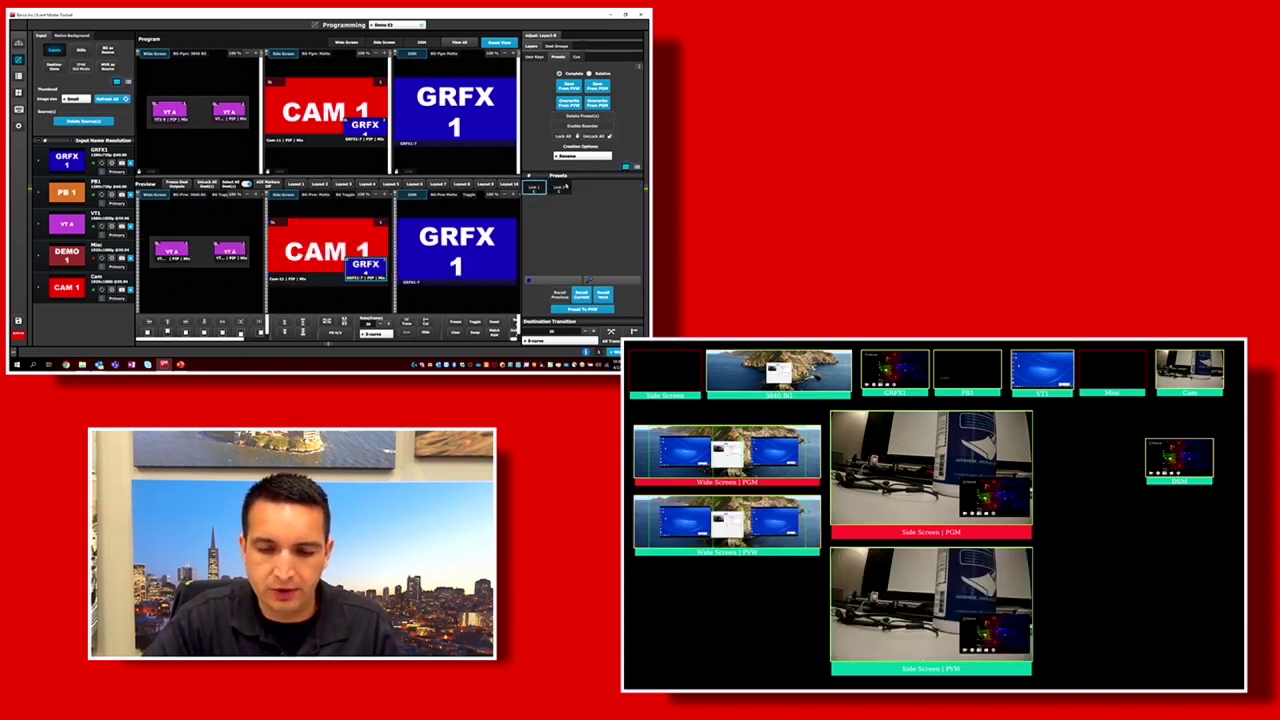
pyautogui.click(537, 190)
pyautogui.click(560, 190)
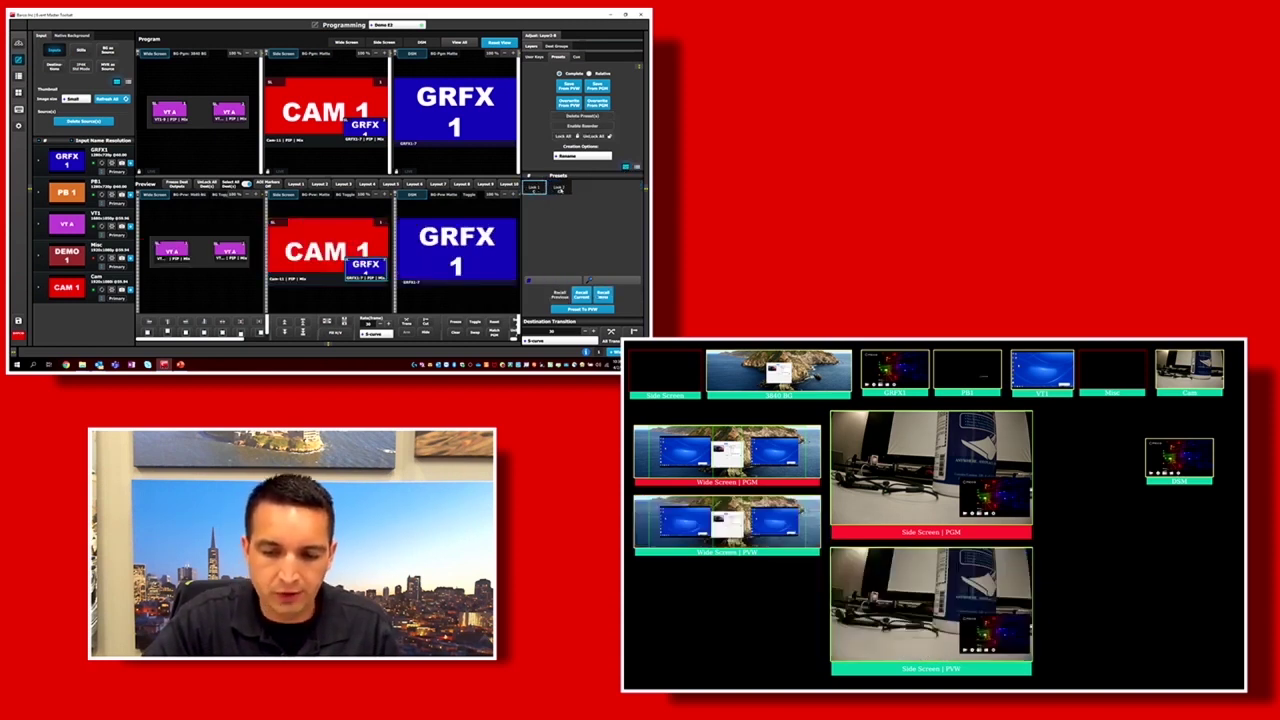
pyautogui.click(537, 190)
pyautogui.click(560, 190)
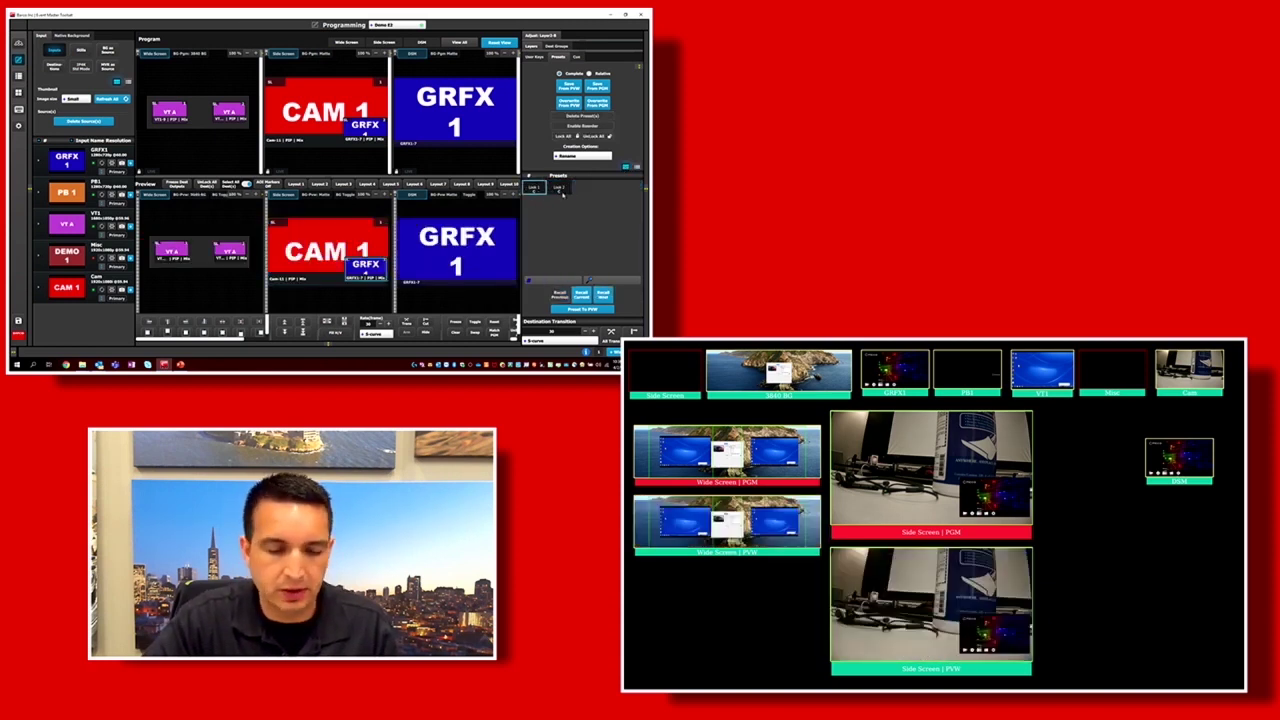
pyautogui.click(537, 190)
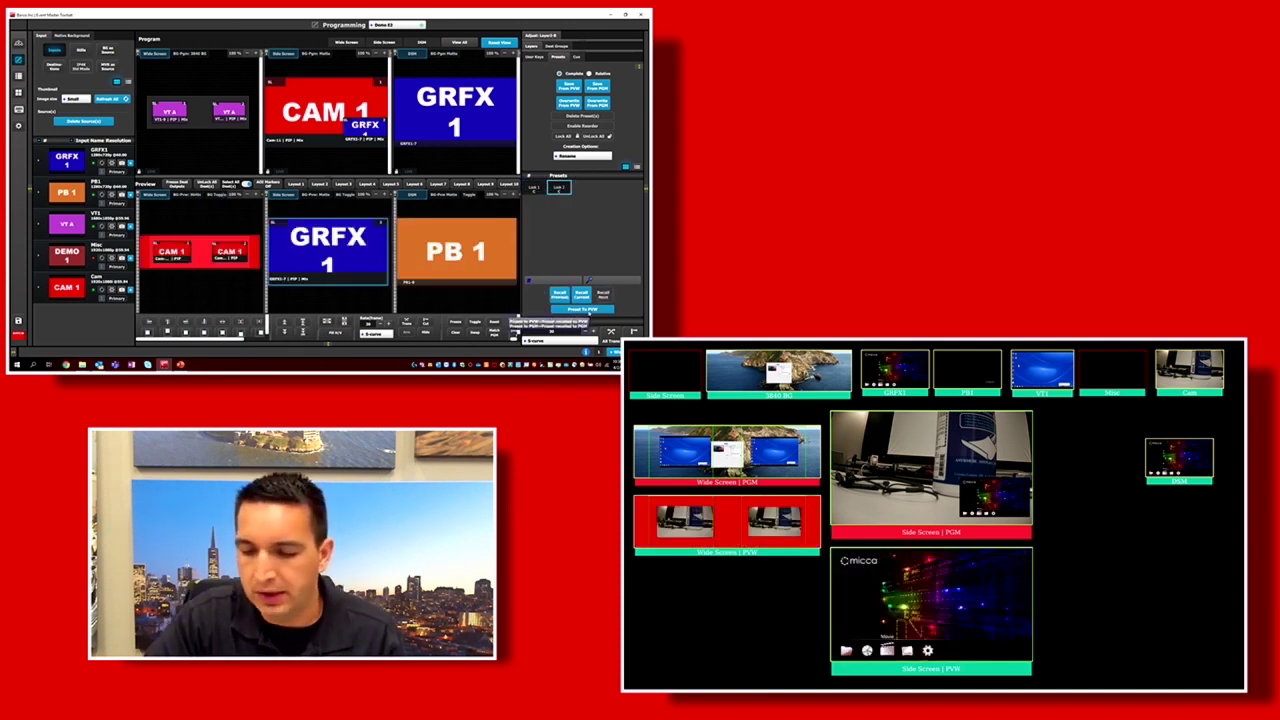
# - Recall Look 2 straight to Program, then restore Preset To PVW and list view
pyautogui.click(583, 309)
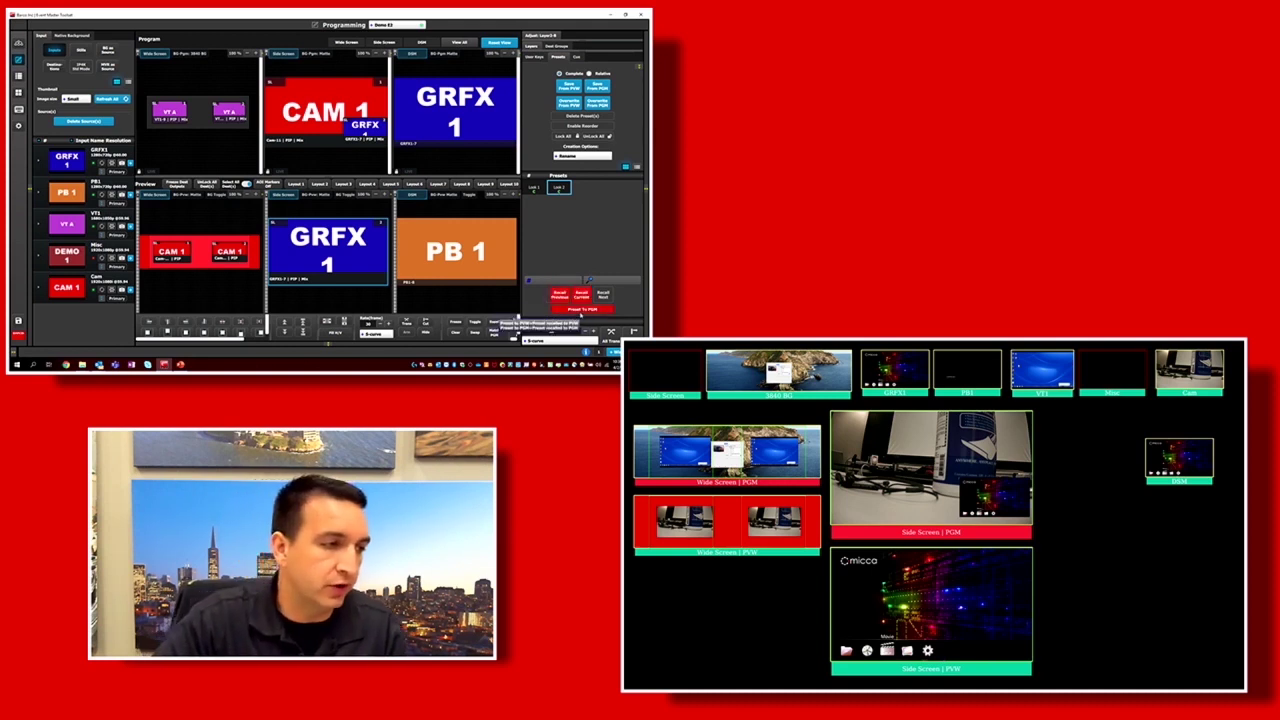
pyautogui.click(534, 188)
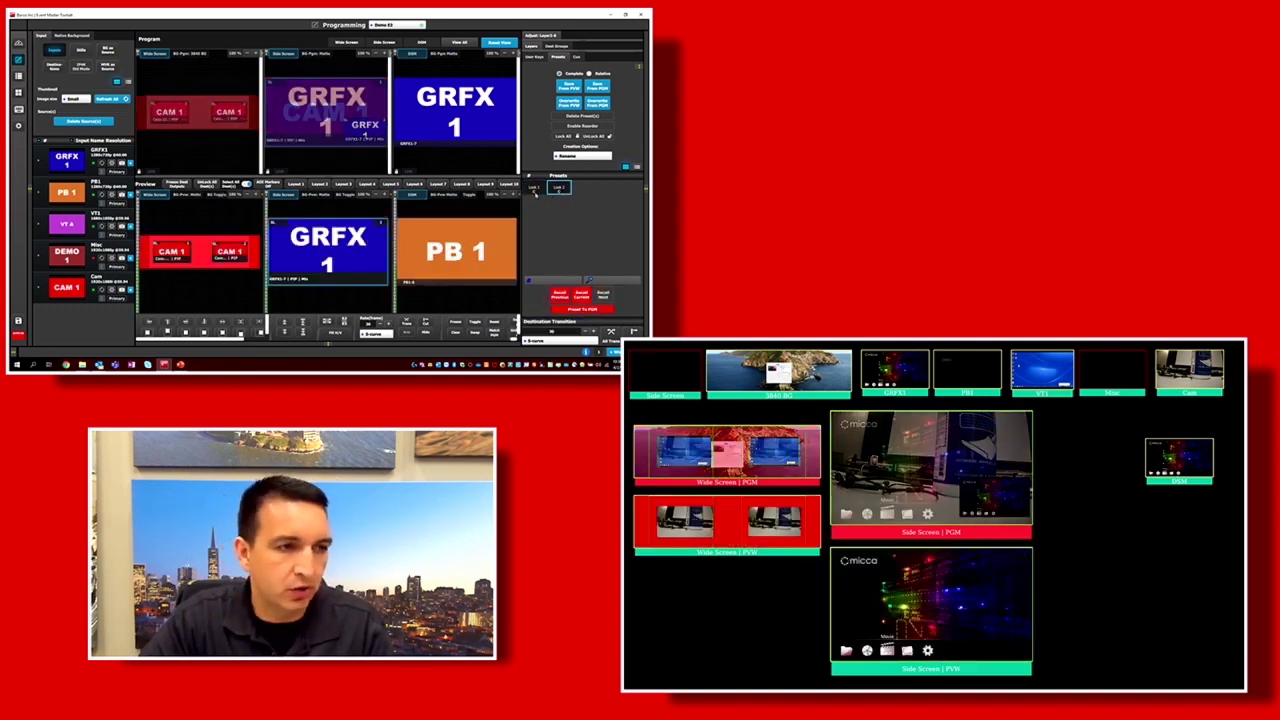
pyautogui.click(558, 188)
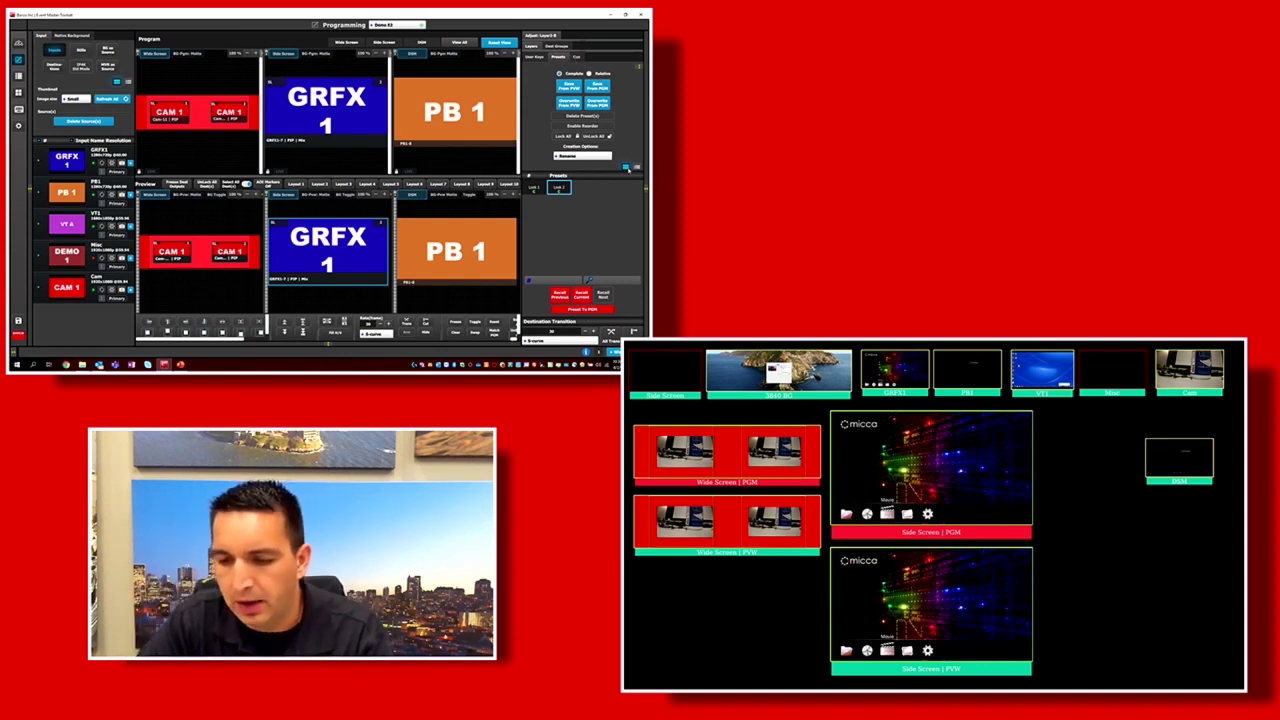
pyautogui.click(636, 168)
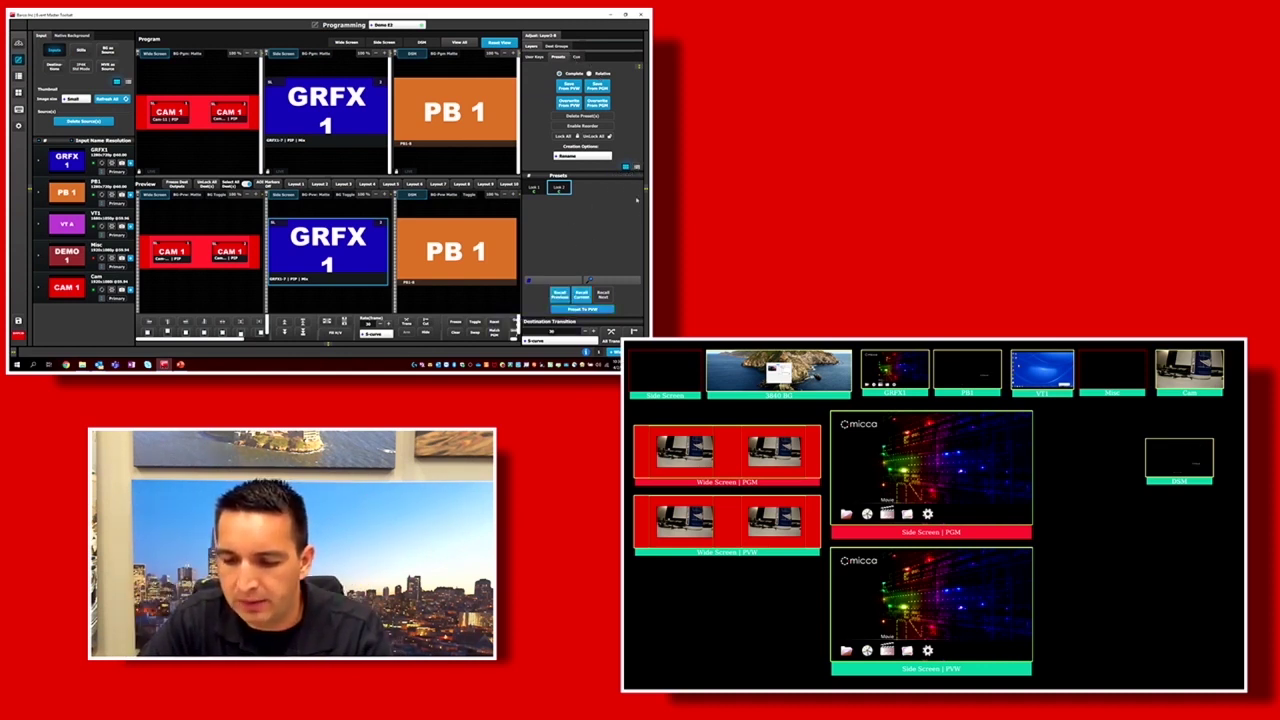
pyautogui.click(636, 168)
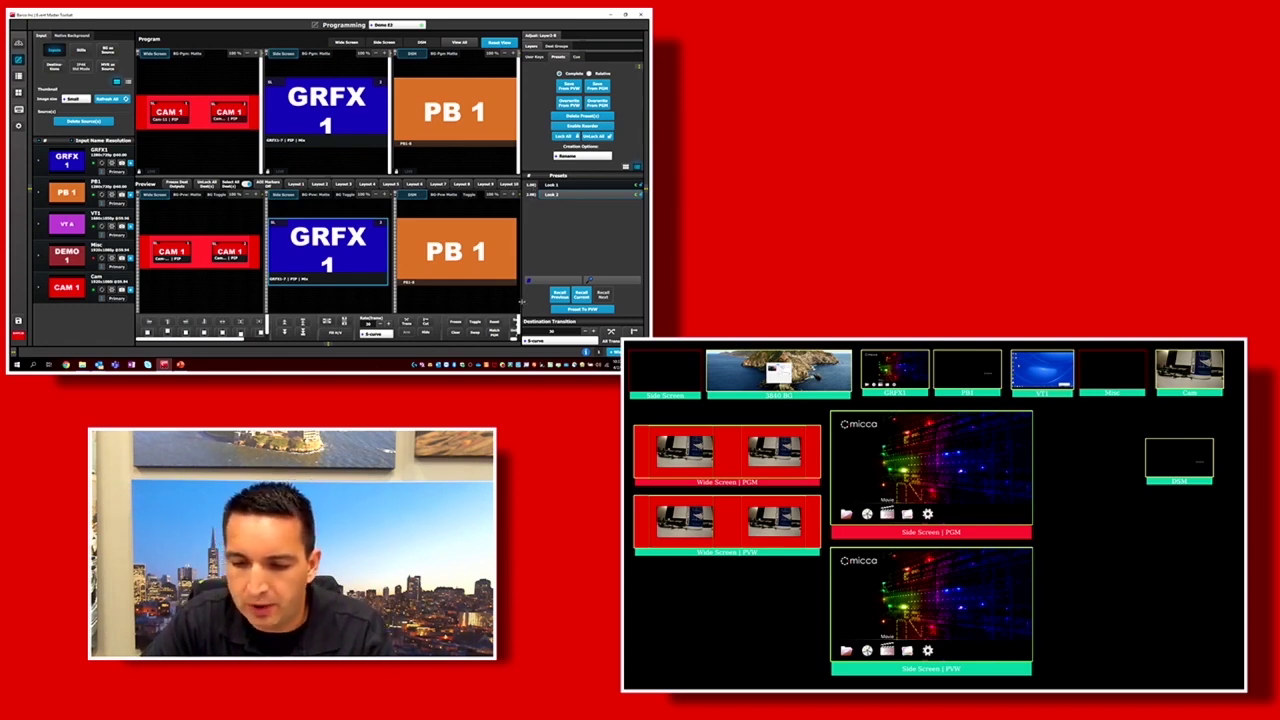
pyautogui.moveTo(521, 301); pyautogui.dragTo(541, 301)
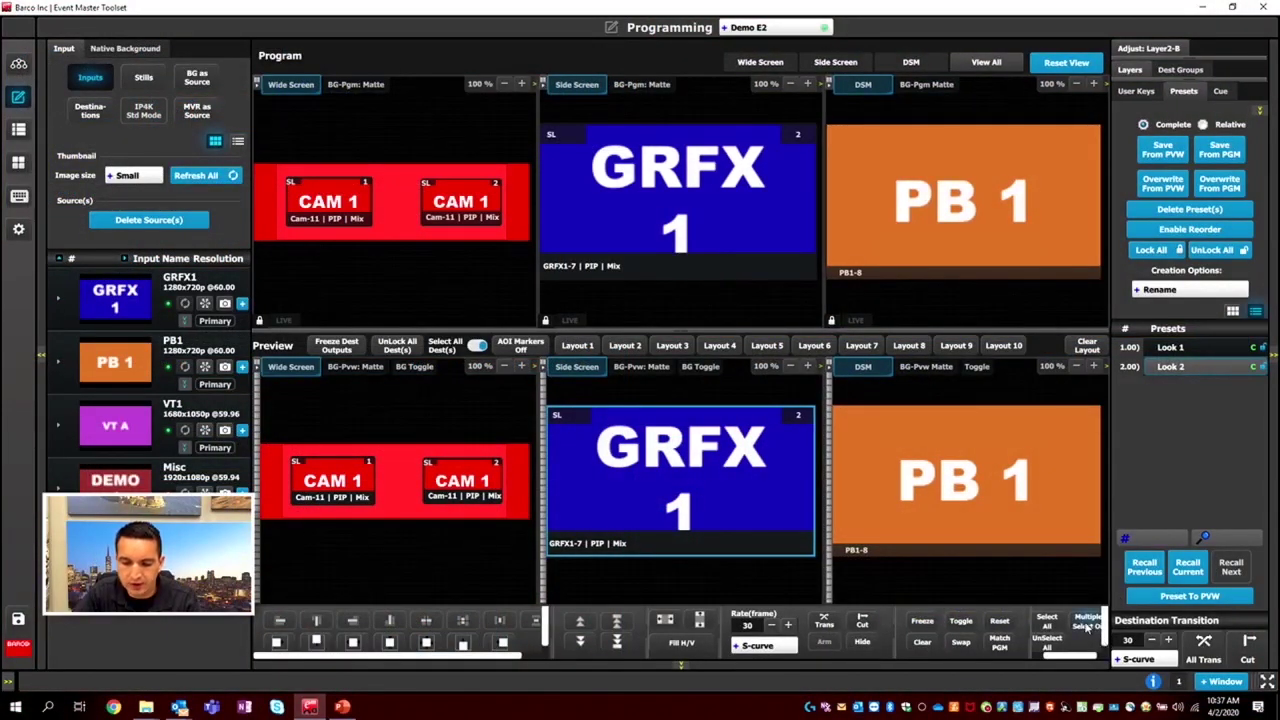
# - Select both CAM 1 windows in the Wide Screen preview and move them left and down
pyautogui.click(1087, 625)
pyautogui.click(460, 482)
pyautogui.click(335, 482)
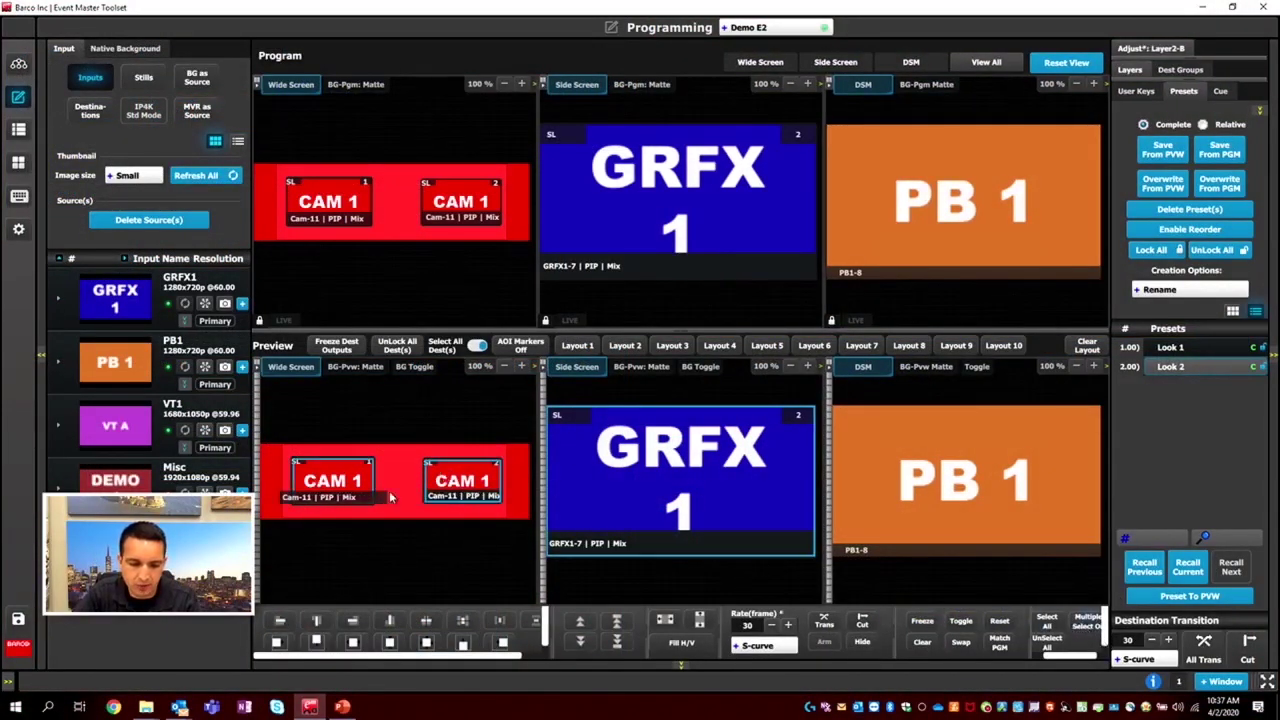
pyautogui.moveTo(389, 497); pyautogui.dragTo(458, 467)
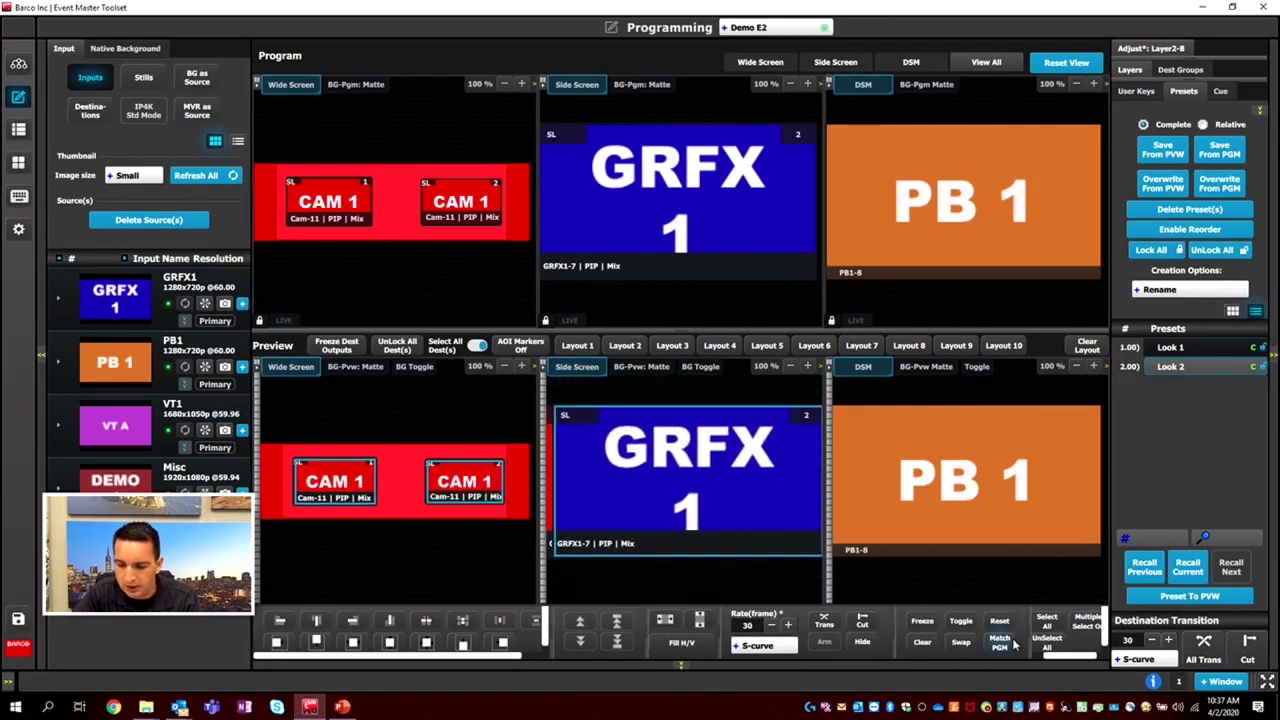
pyautogui.click(1047, 640)
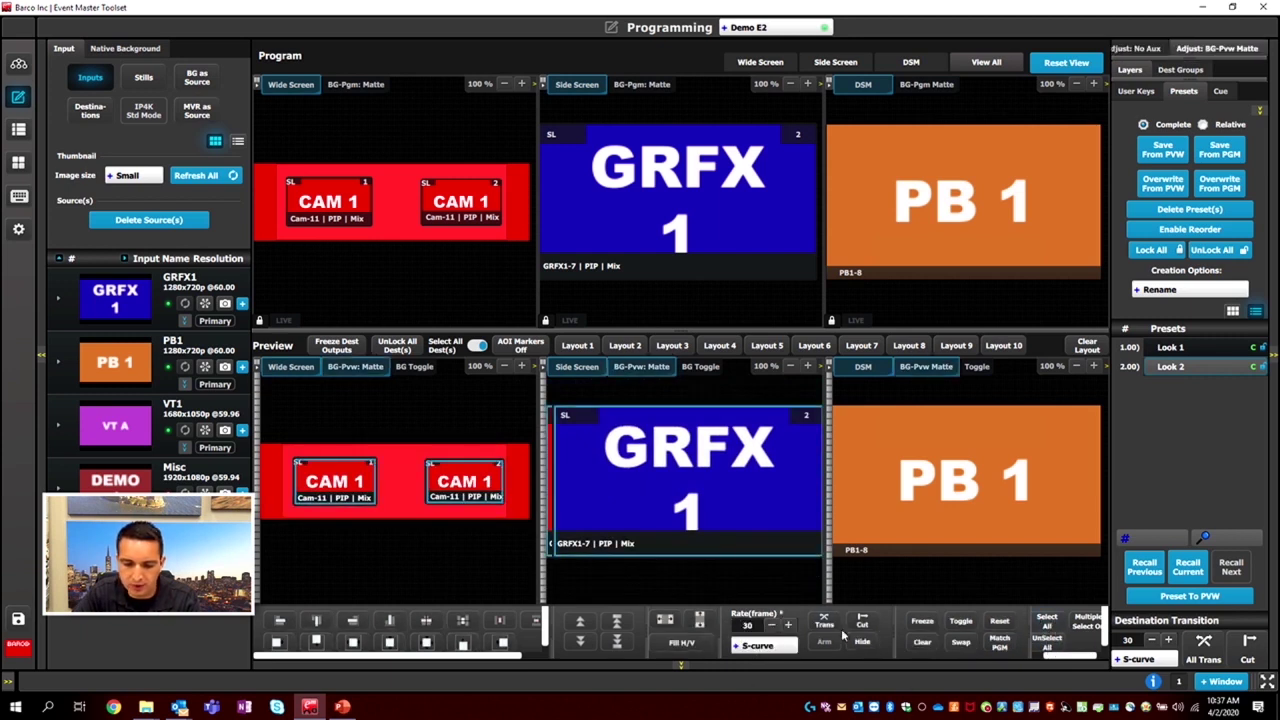
# - Clear the Preview layers, then cut the empty look to Program and back
pyautogui.click(922, 643)
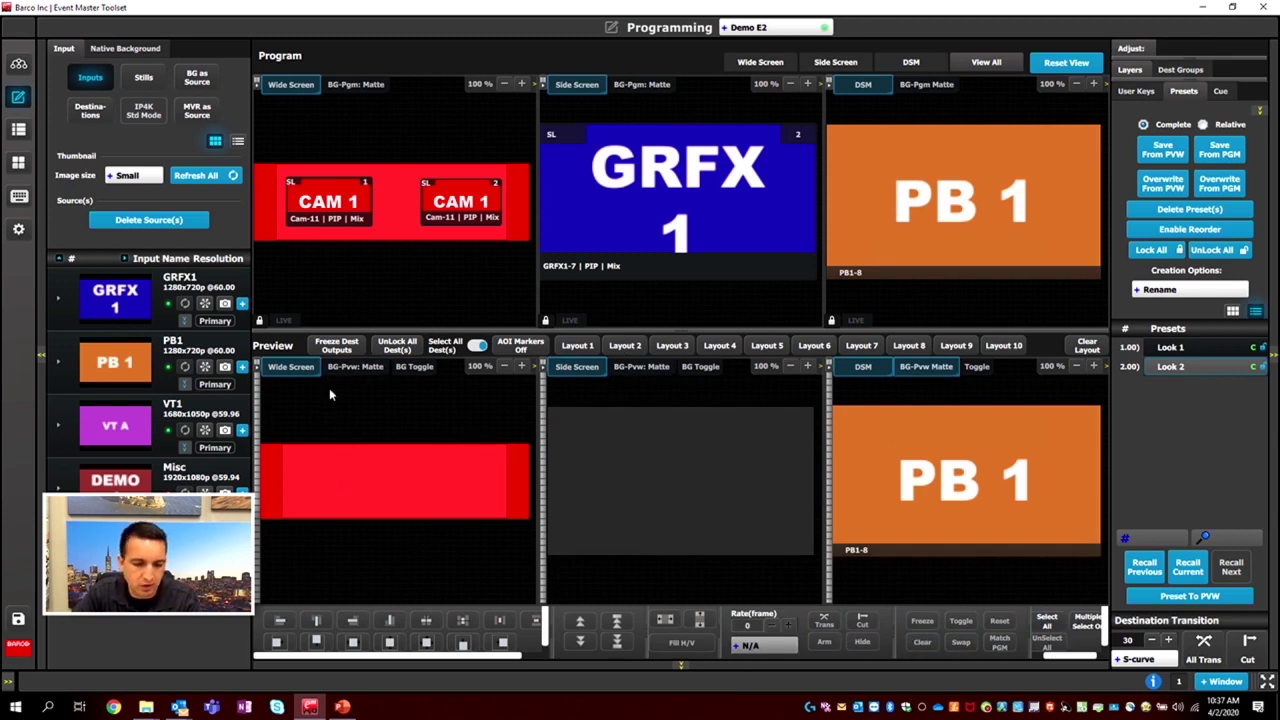
pyautogui.click(370, 369)
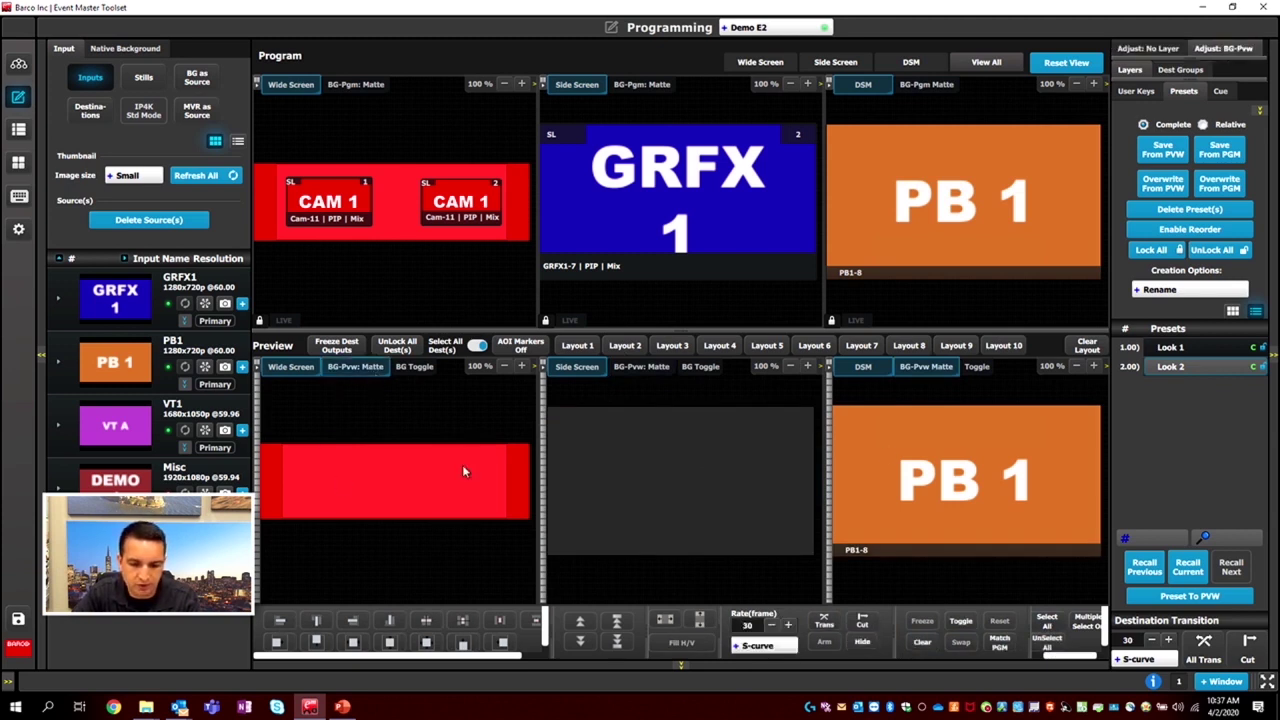
pyautogui.click(1203, 648)
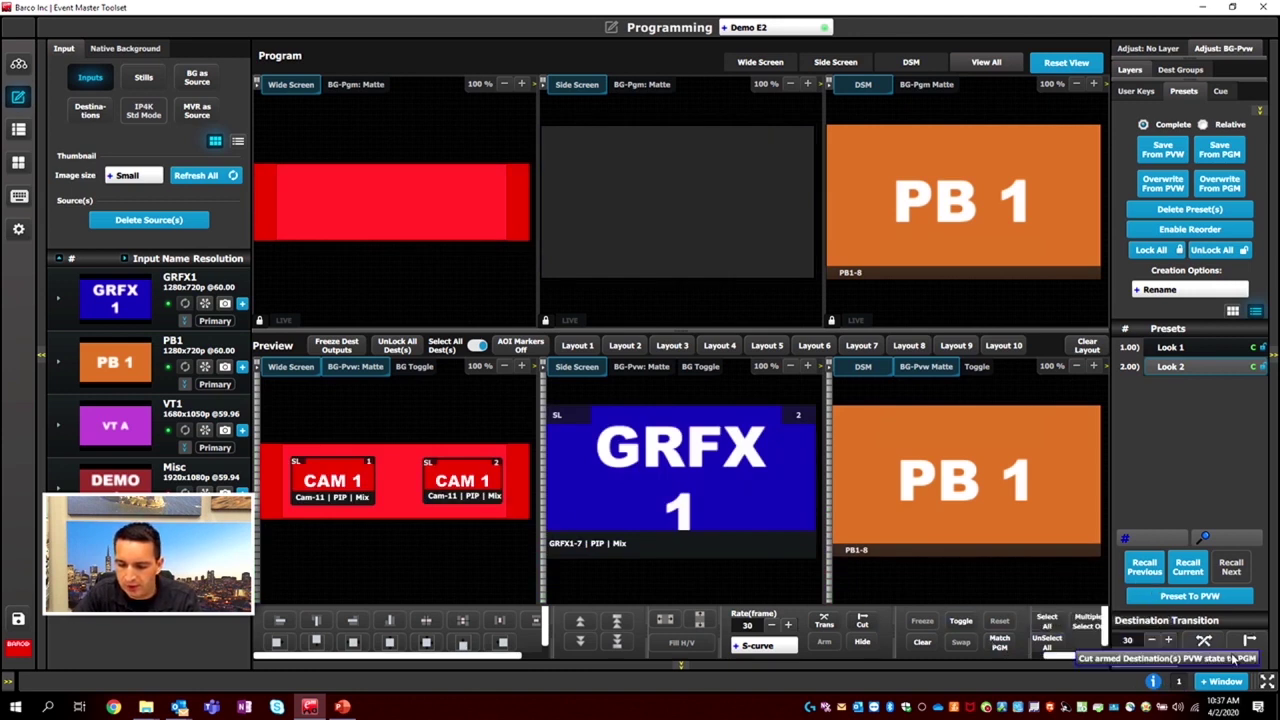
pyautogui.click(1203, 648)
# - Reset Preview to match Program and clear the right CAM 1 window
pyautogui.moveTo(368, 483); pyautogui.dragTo(536, 410)
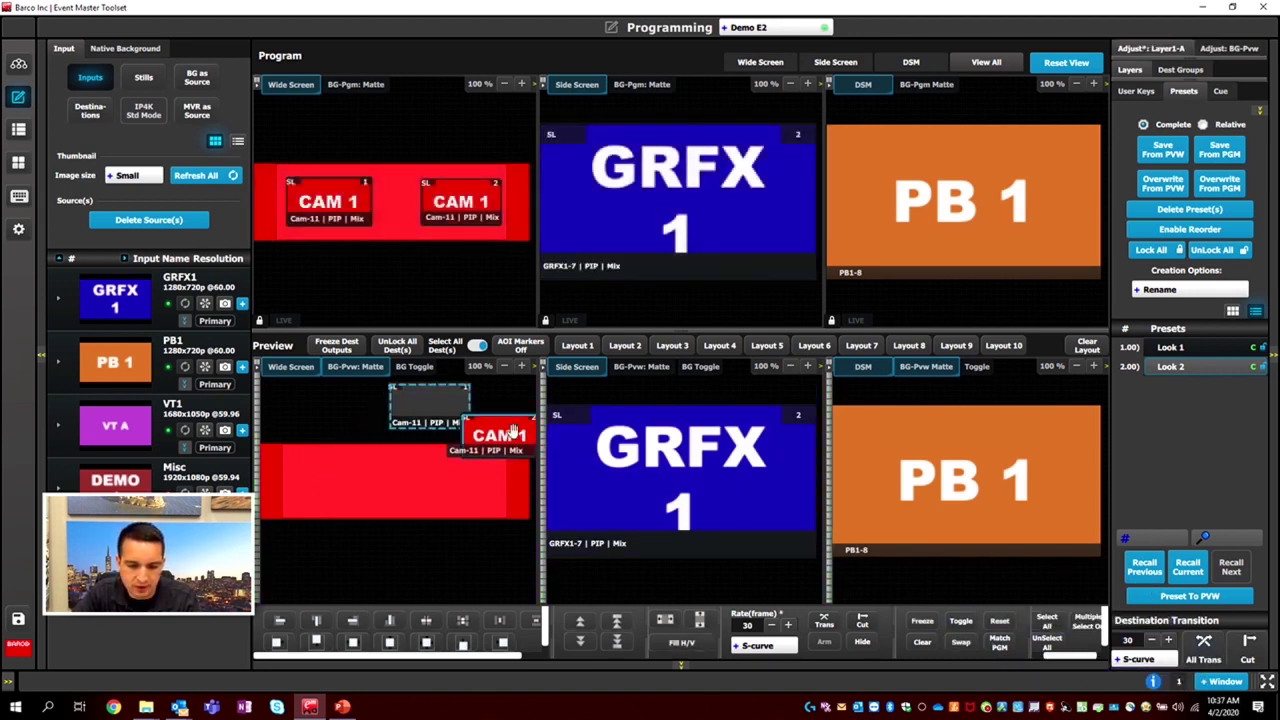
pyautogui.click(999, 646)
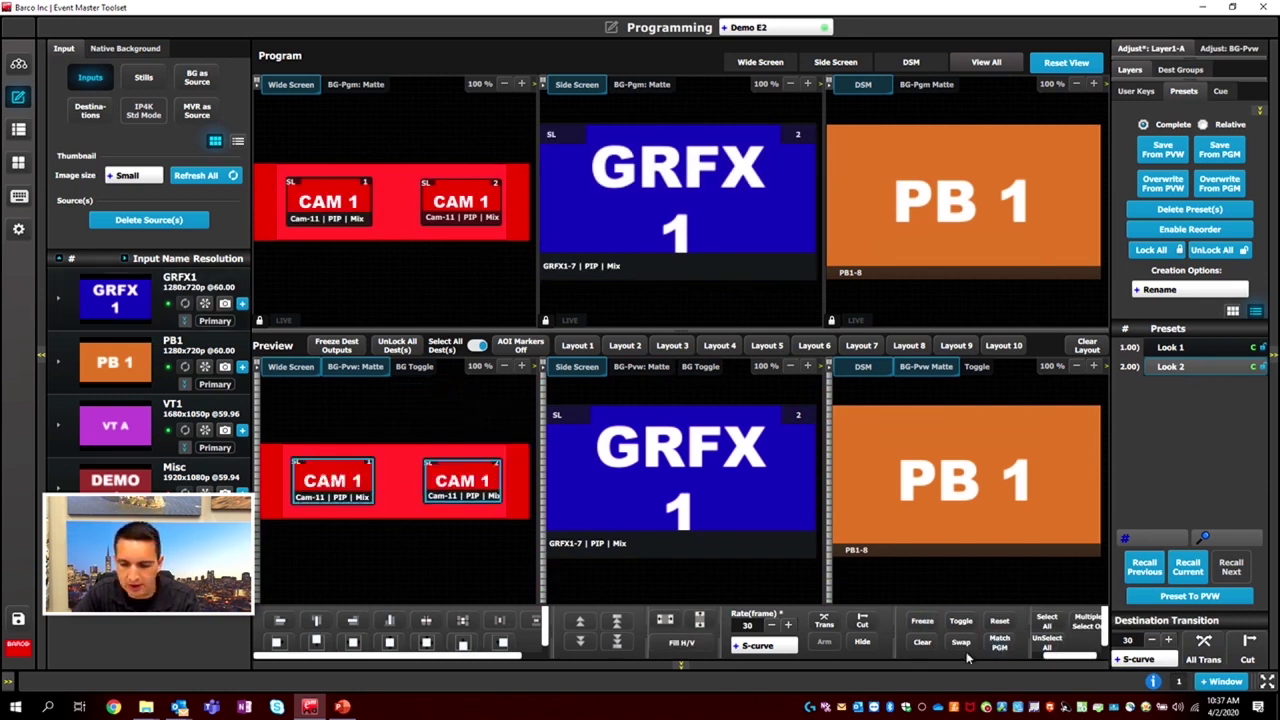
pyautogui.click(1046, 643)
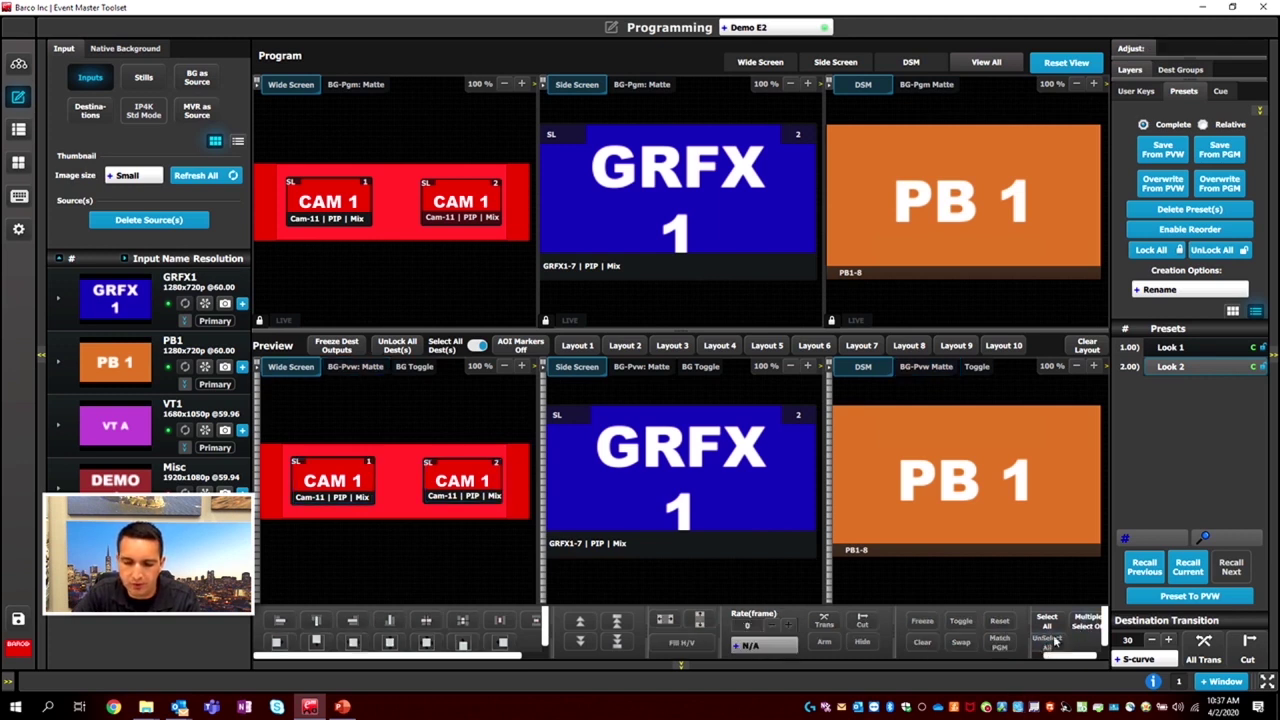
pyautogui.click(460, 482)
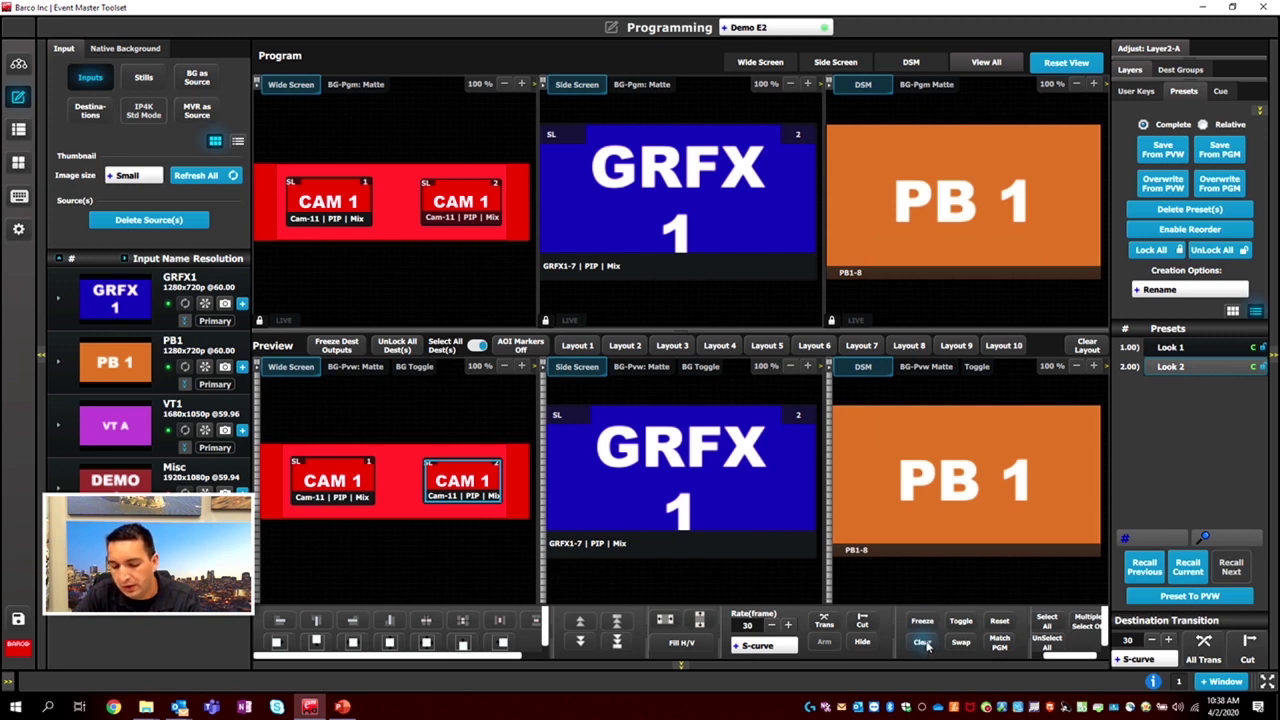
pyautogui.click(920, 643)
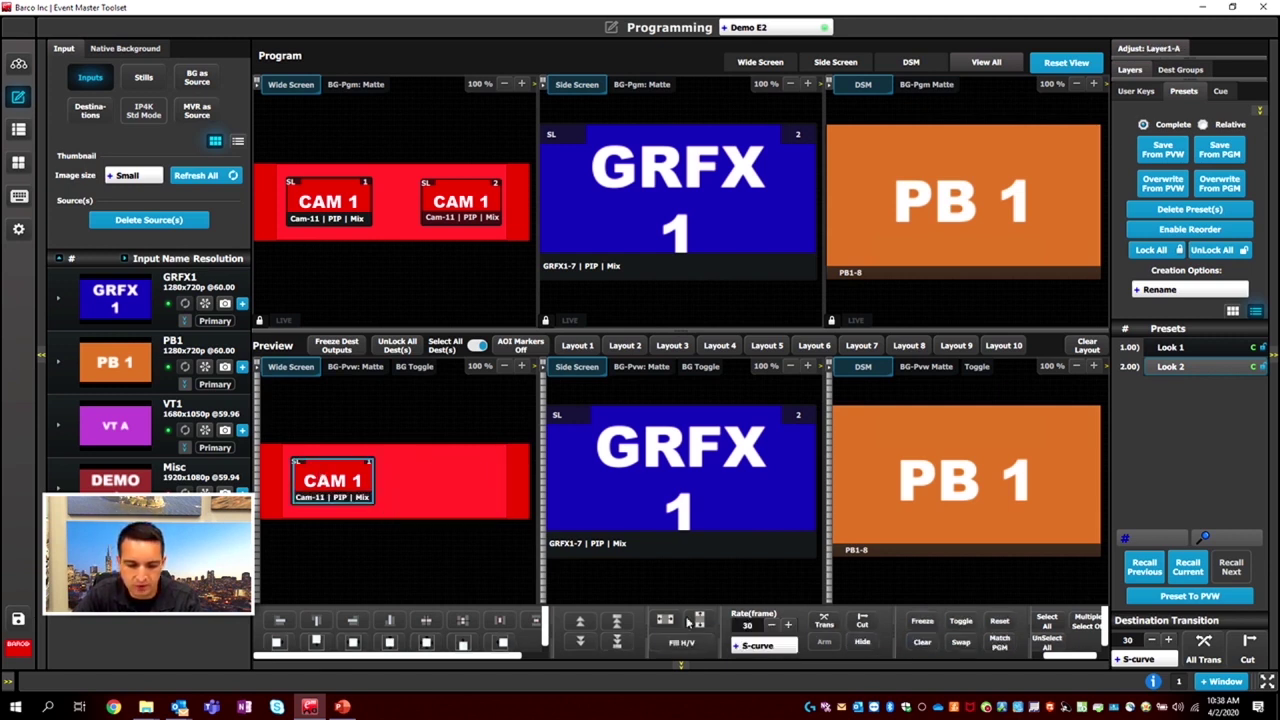
# - Freeze the CAM 1 window, drag it to mid-frame in the Wide Screen preview, and open the file chooser
pyautogui.click(920, 621)
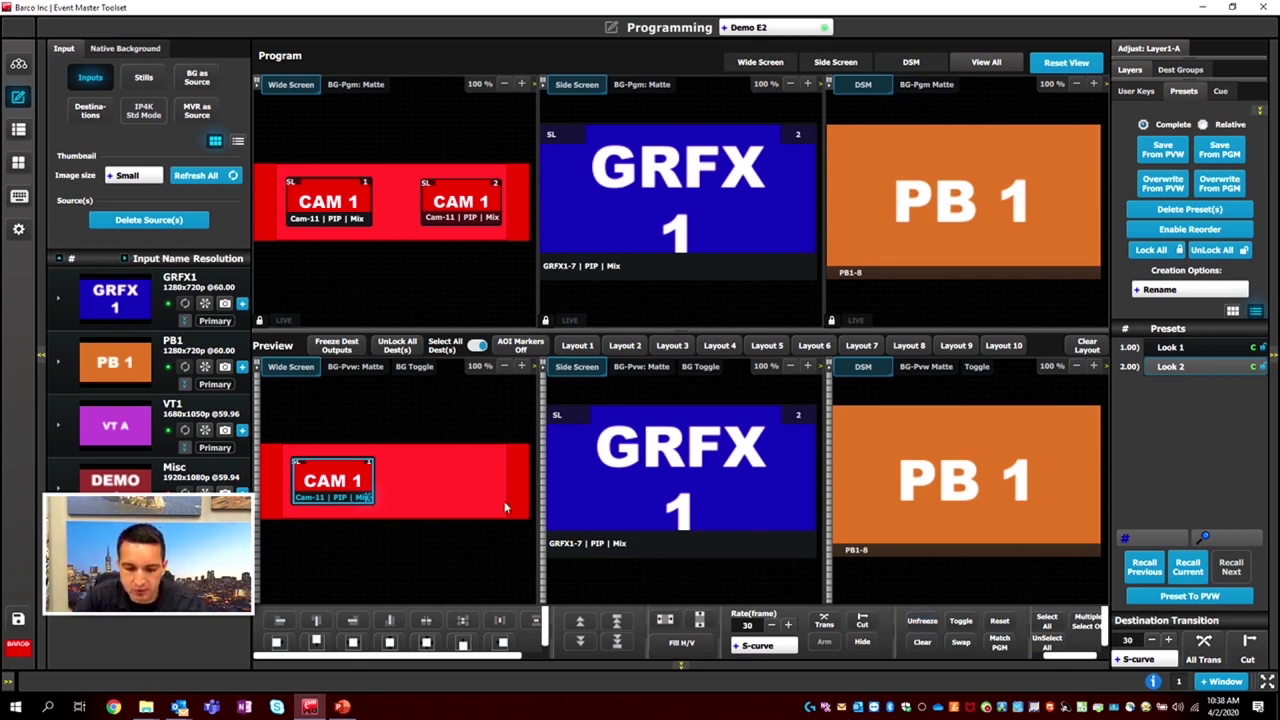
pyautogui.click(356, 488)
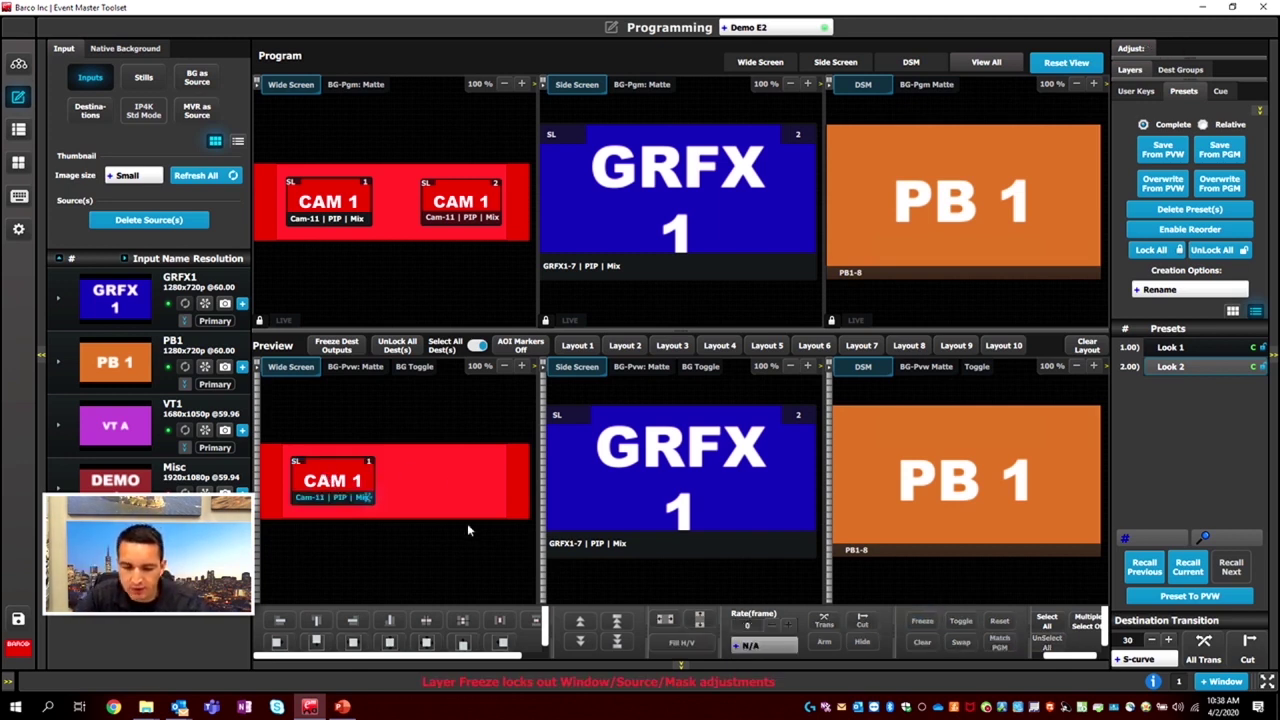
pyautogui.click(336, 484)
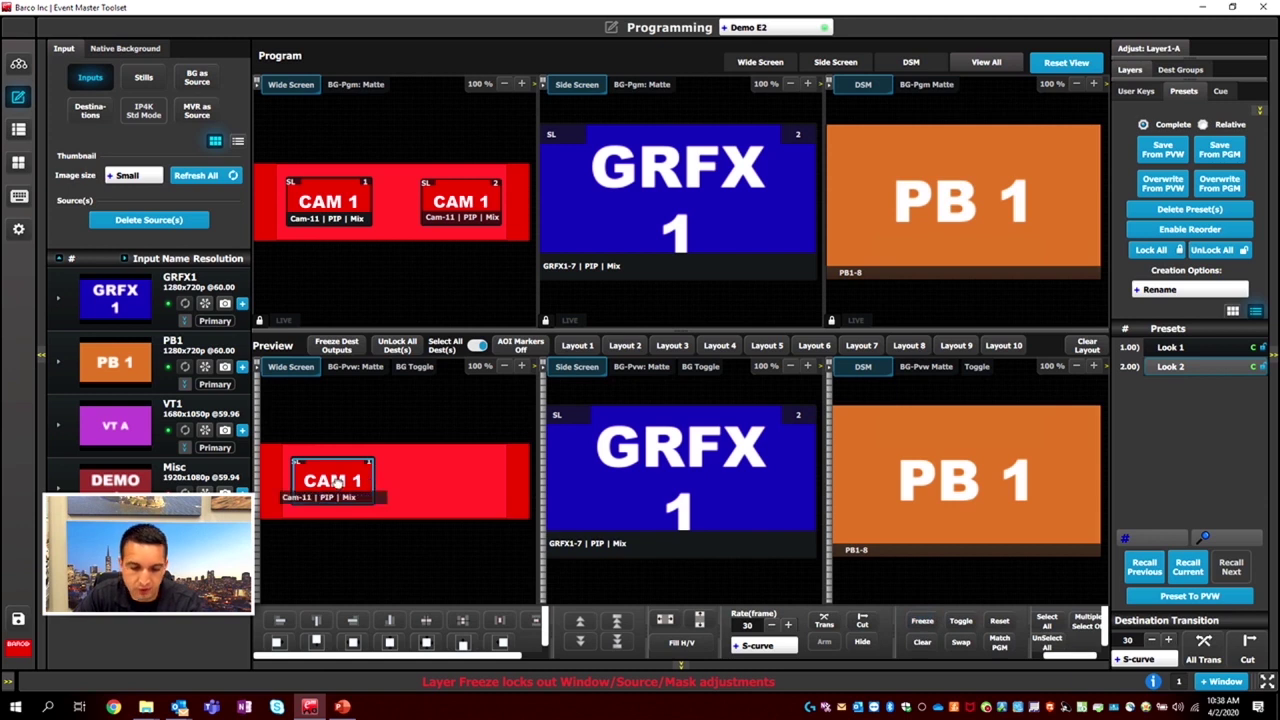
pyautogui.moveTo(338, 484); pyautogui.dragTo(396, 485)
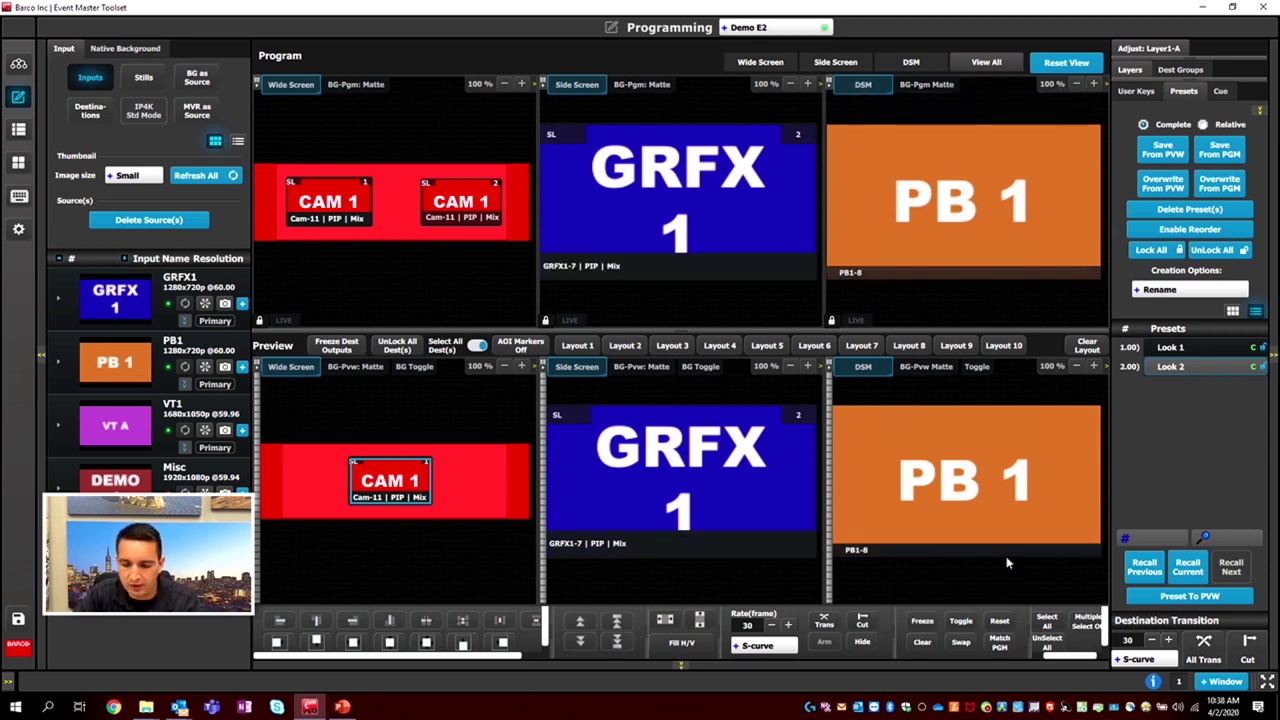
pyautogui.moveTo(390, 485); pyautogui.dragTo(402, 485)
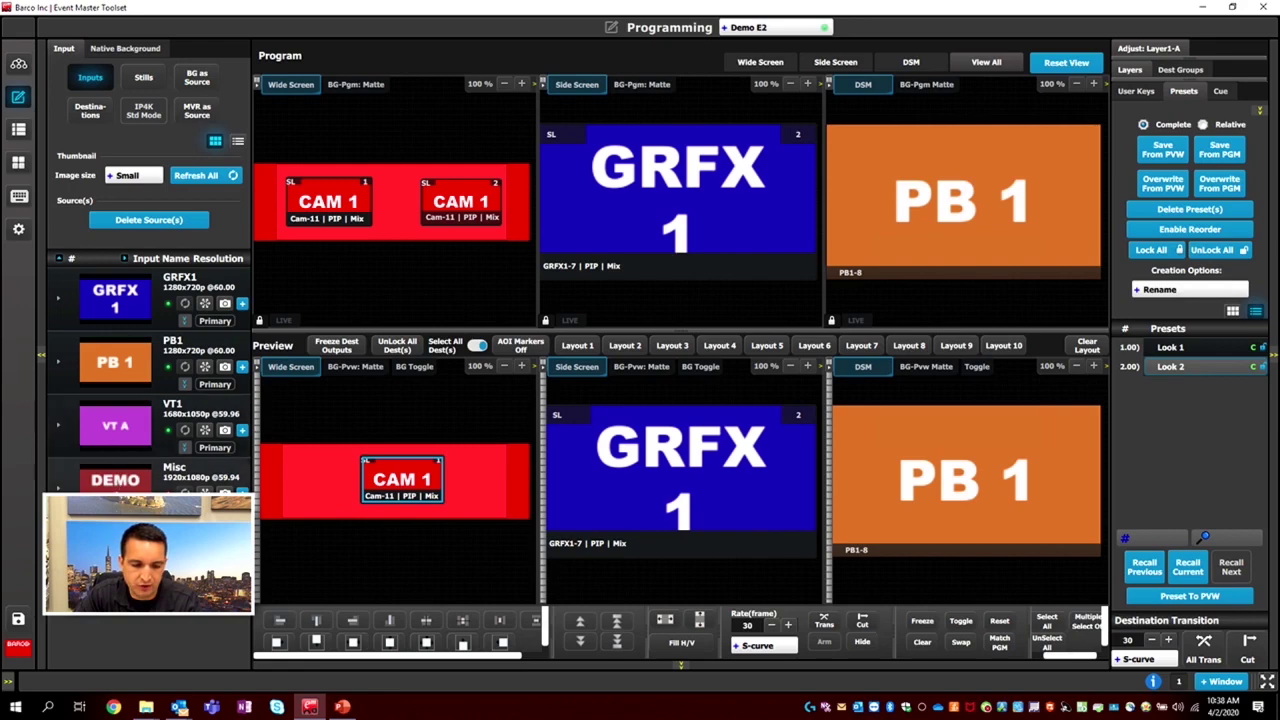
pyautogui.click(150, 437)
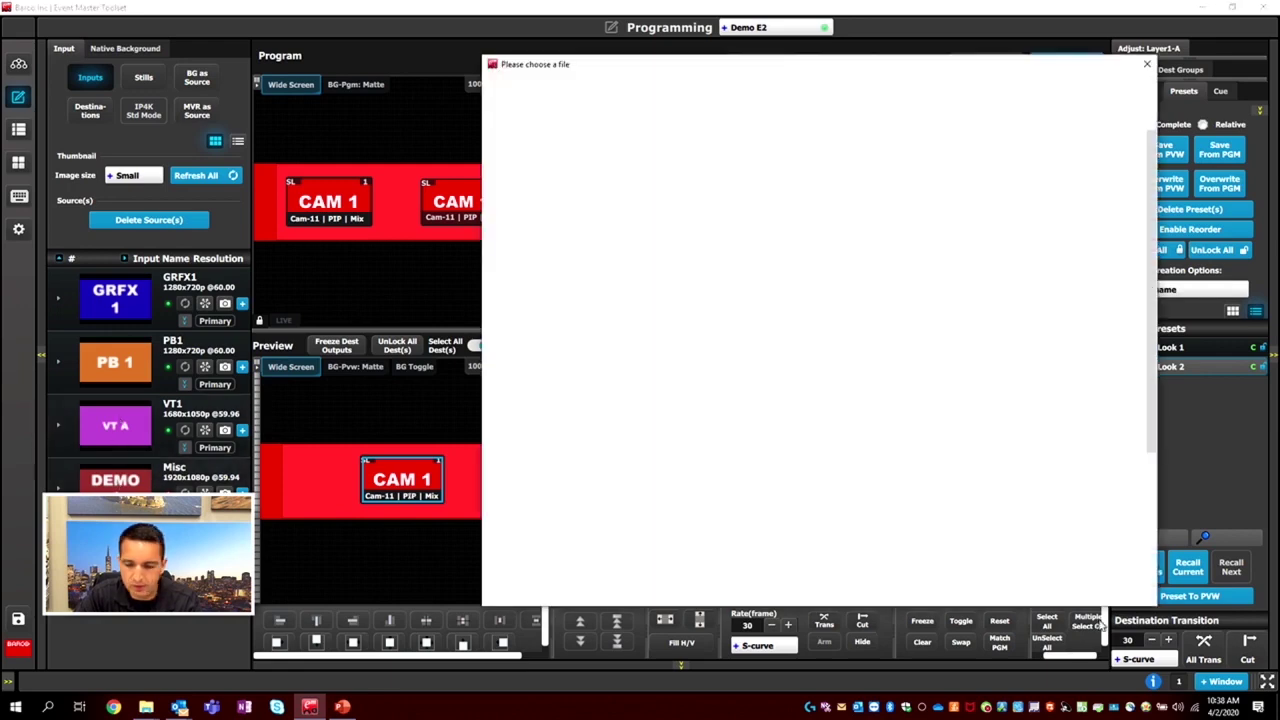
# - Switch the preview layer to DEMO, take it live, shift DEMO left, and take it live again
pyautogui.press('Escape')
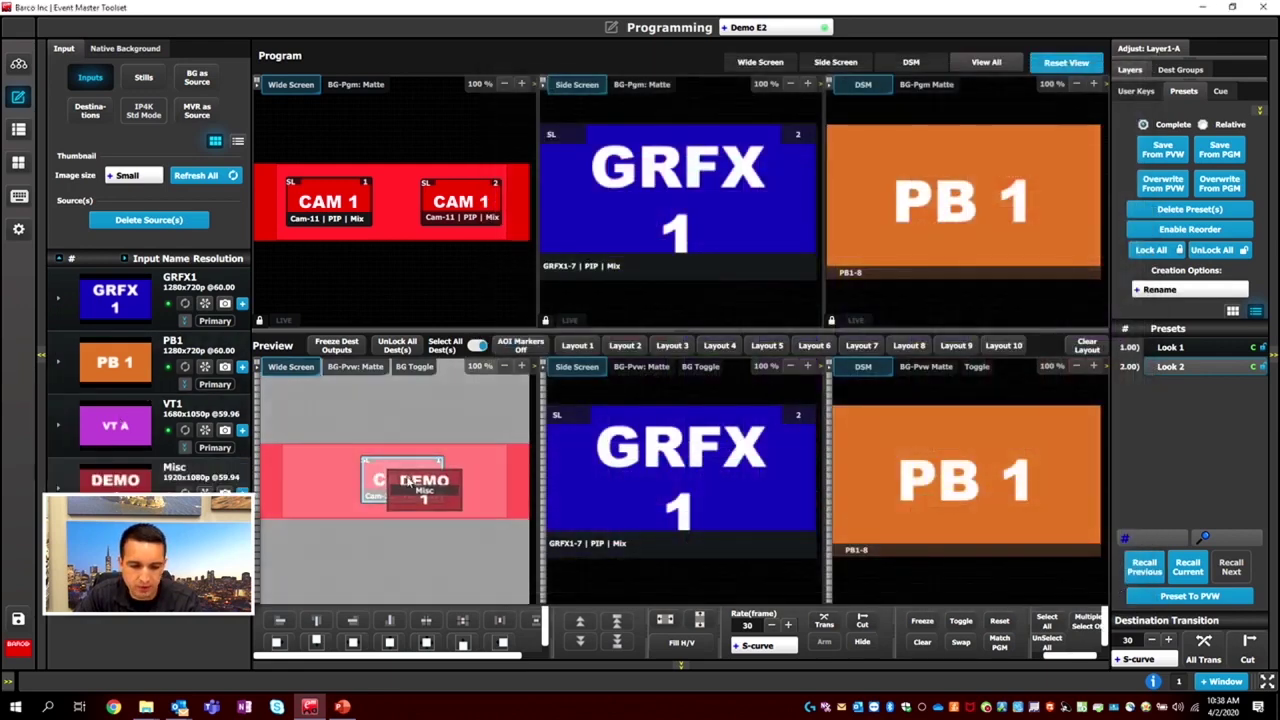
pyautogui.click(150, 475)
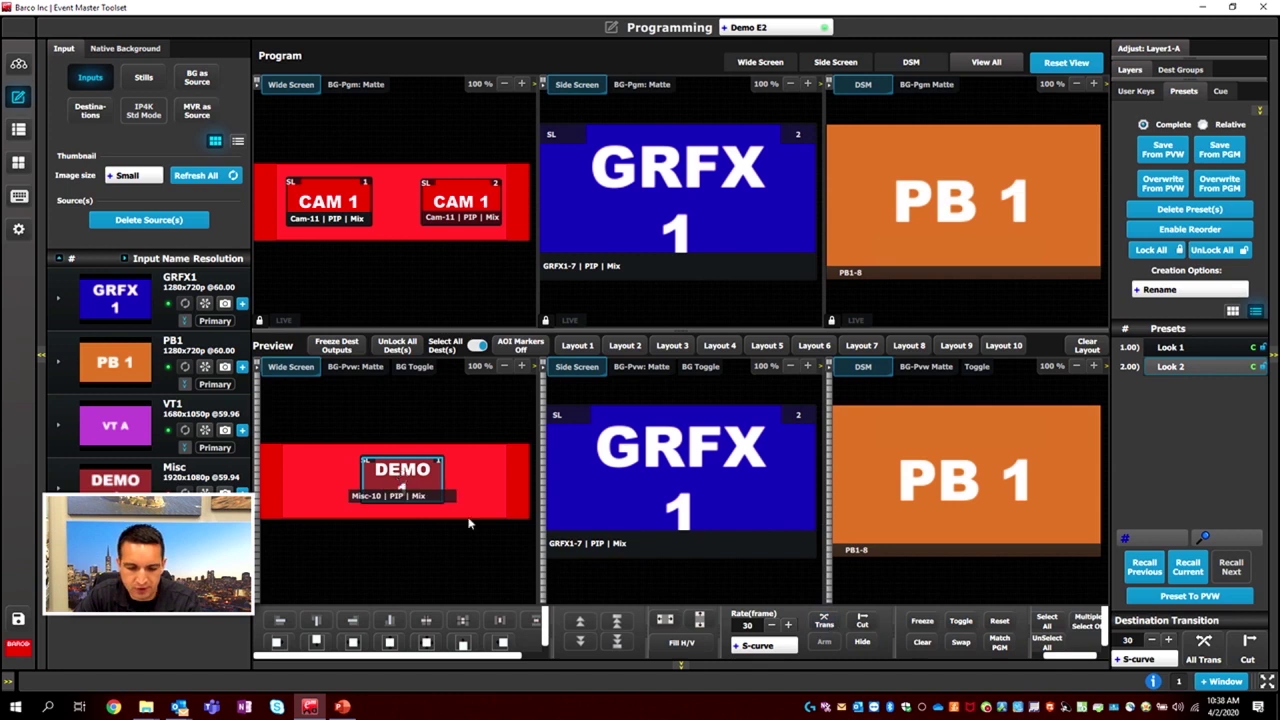
pyautogui.click(823, 622)
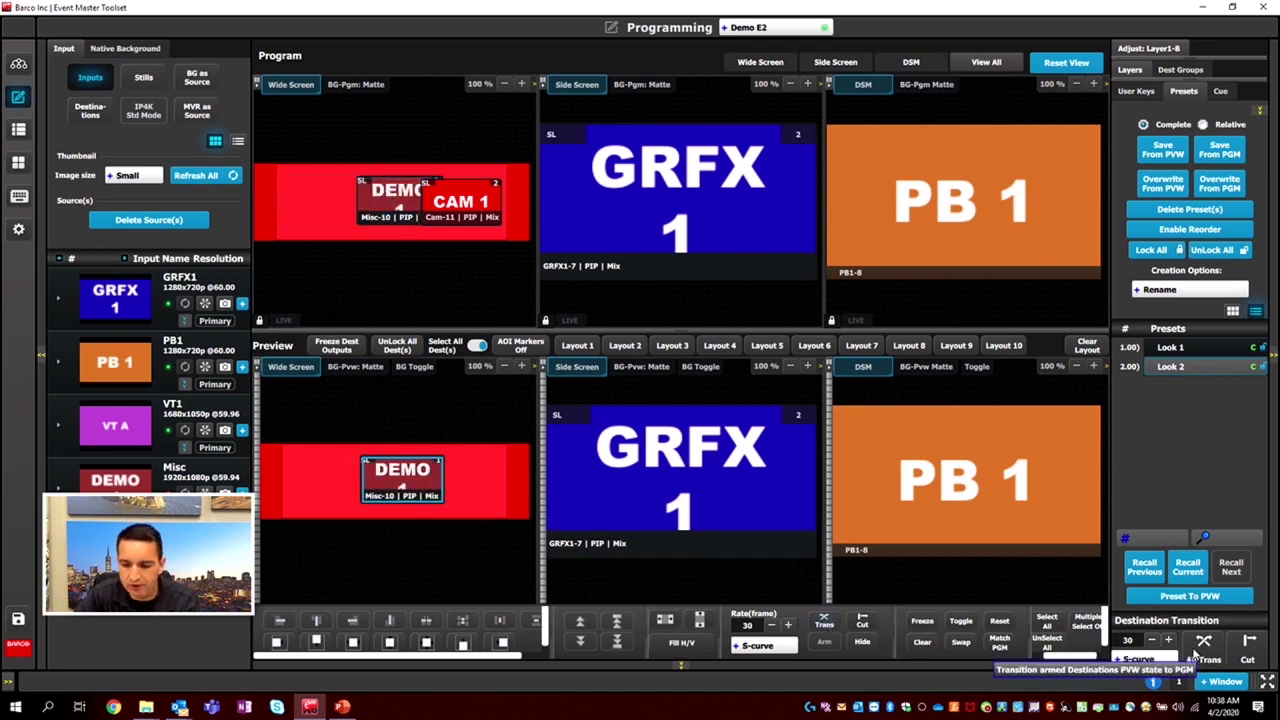
pyautogui.moveTo(415, 478); pyautogui.dragTo(322, 481)
pyautogui.click(820, 624)
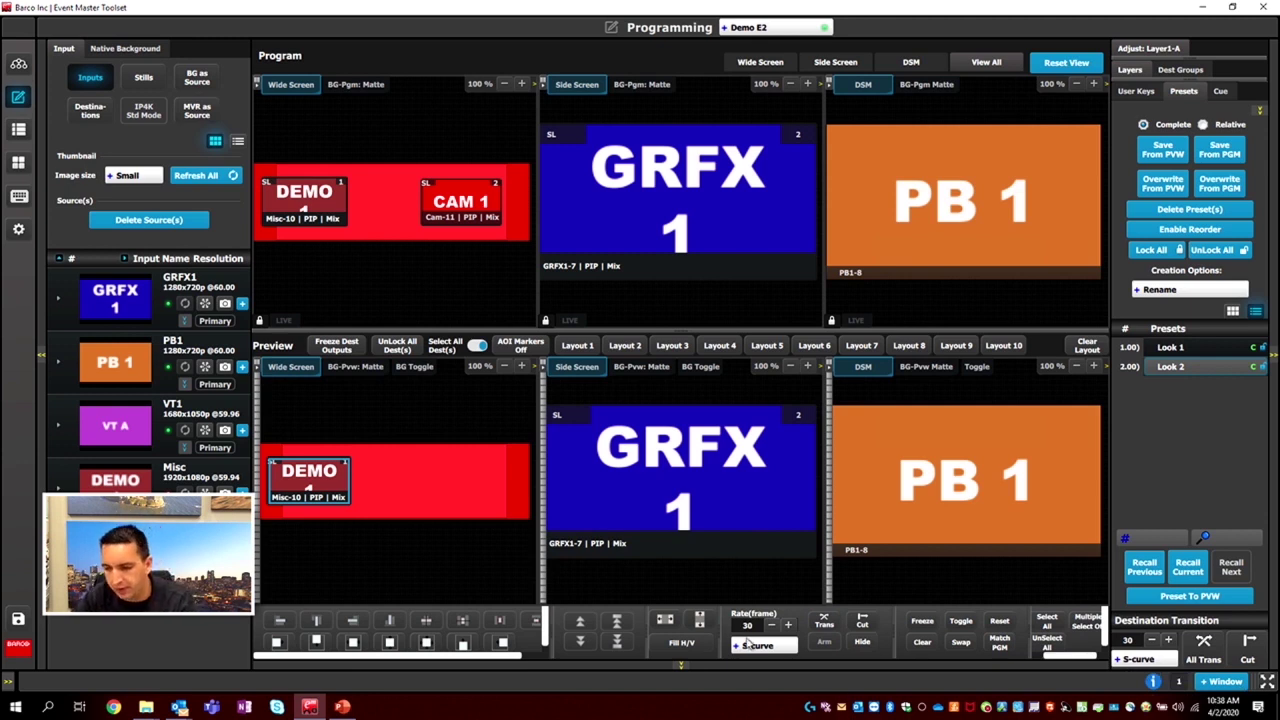
# - Try Fill H/V on the DEMO layer at 50% zoom, then switch that layer's source to CAM 1
pyautogui.click(700, 621)
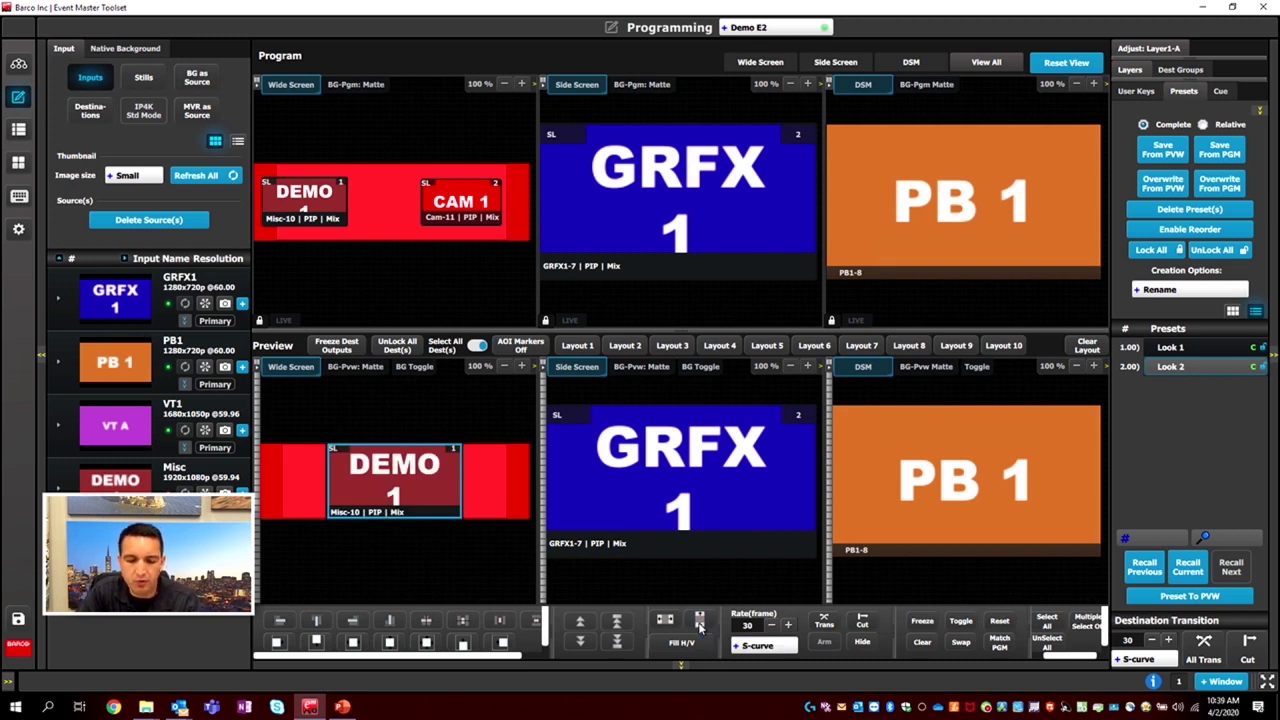
pyautogui.click(700, 621)
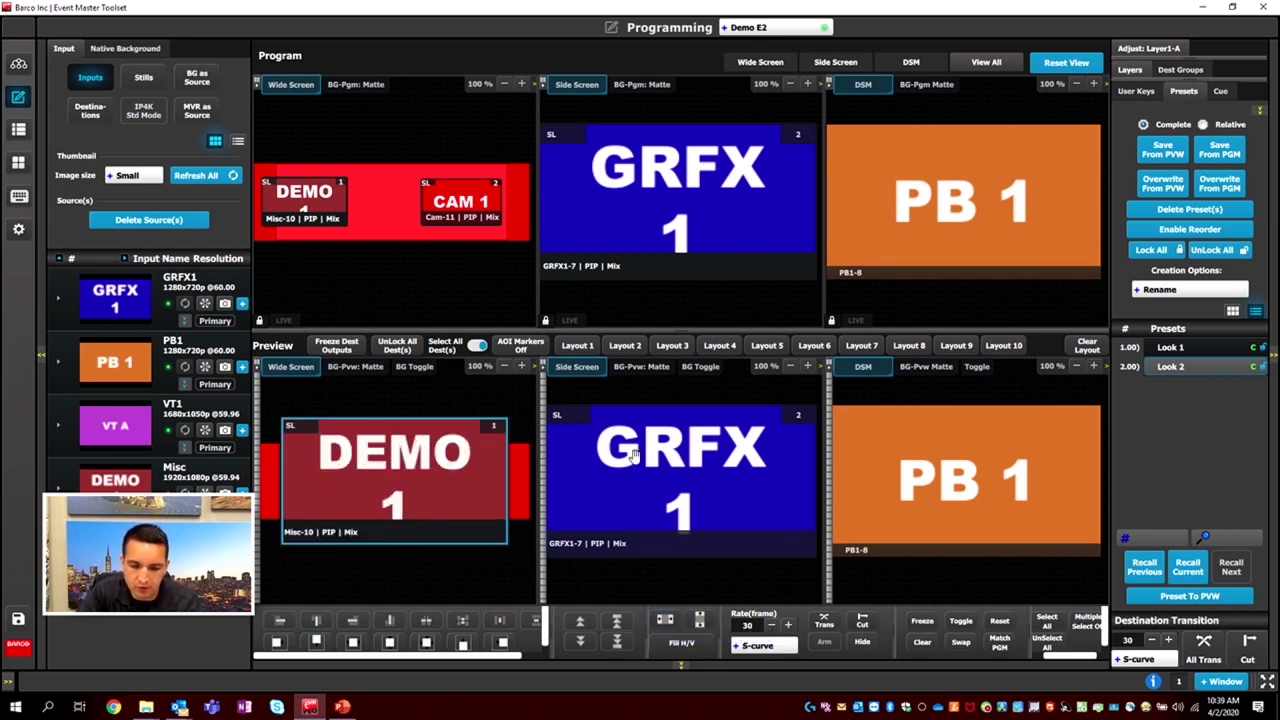
pyautogui.click(503, 367)
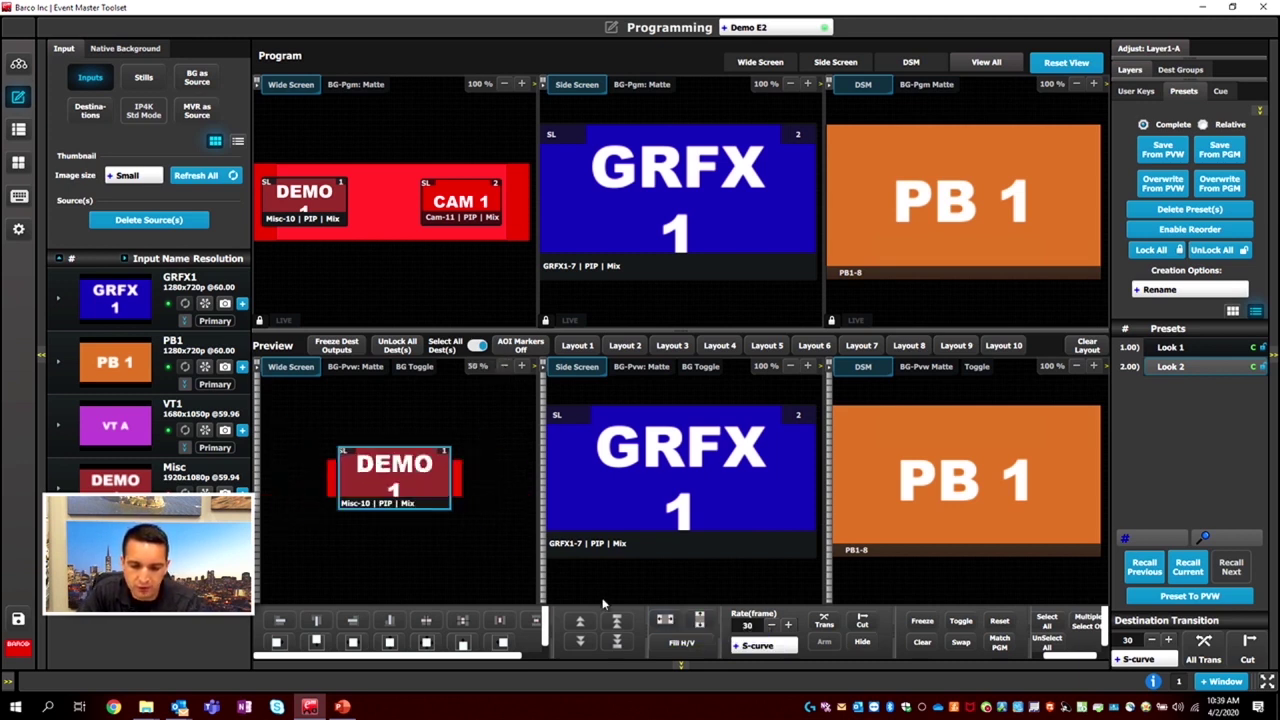
pyautogui.click(700, 621)
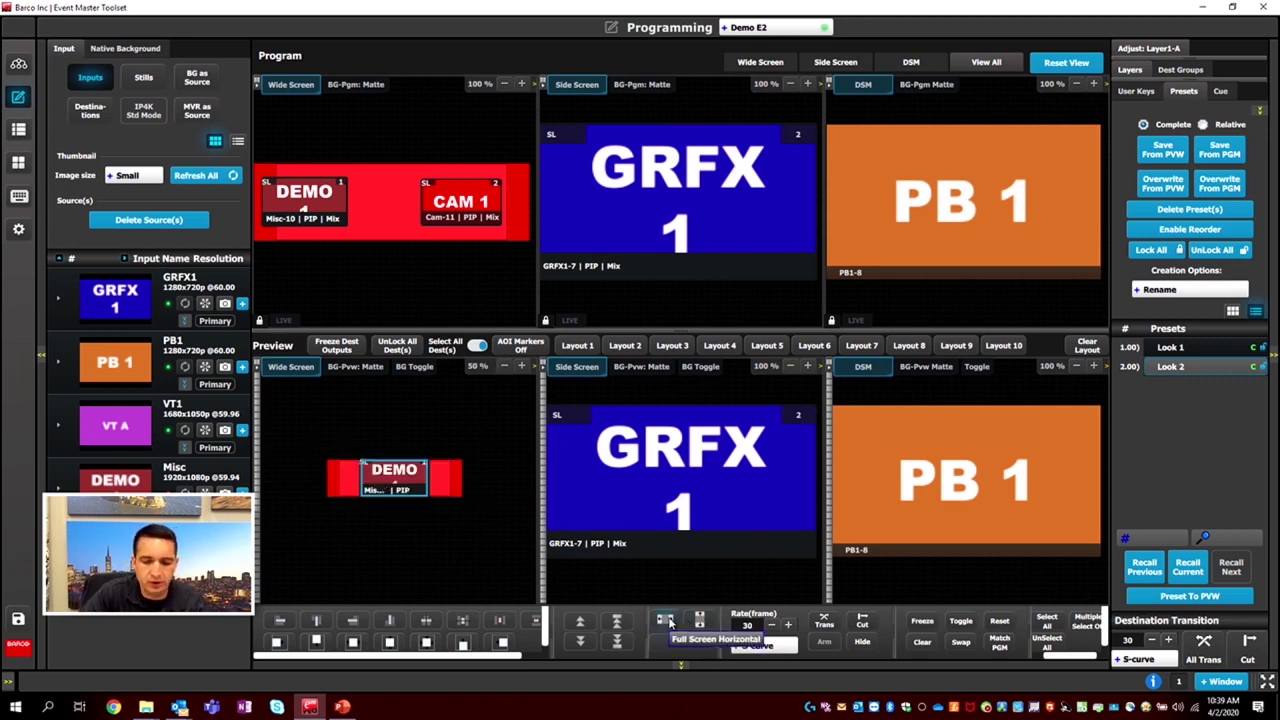
pyautogui.click(669, 622)
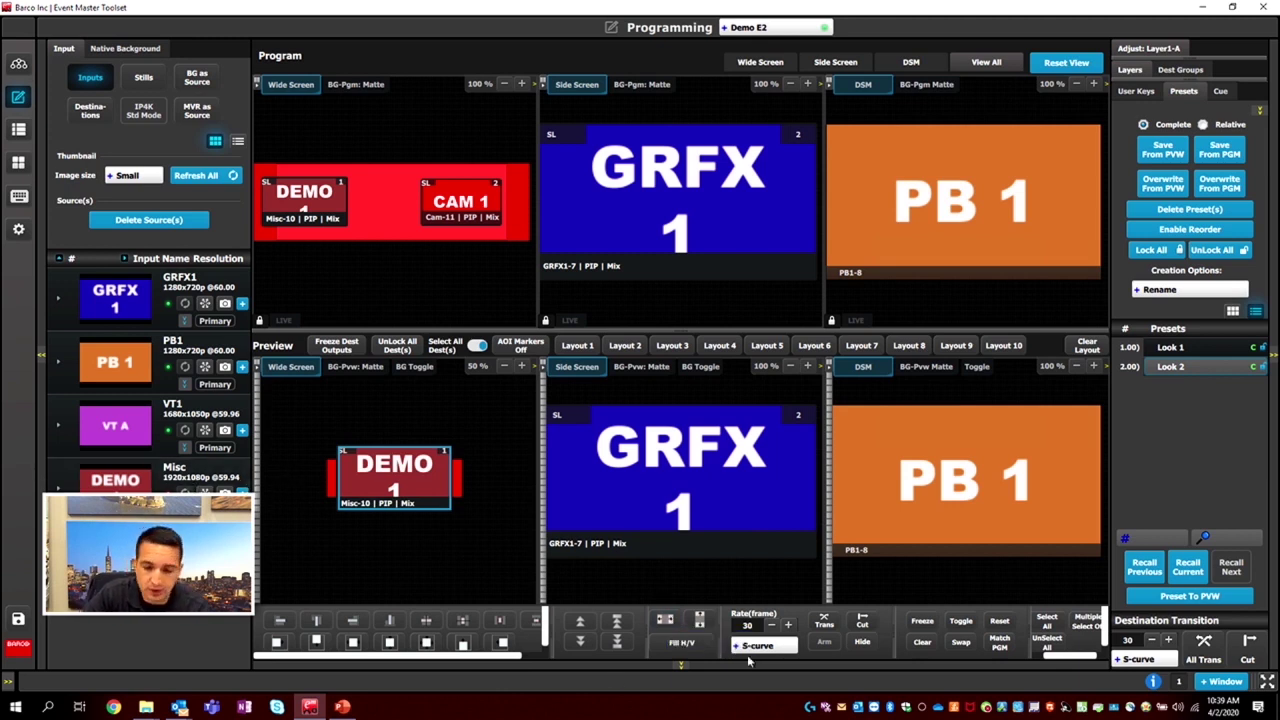
pyautogui.click(672, 646)
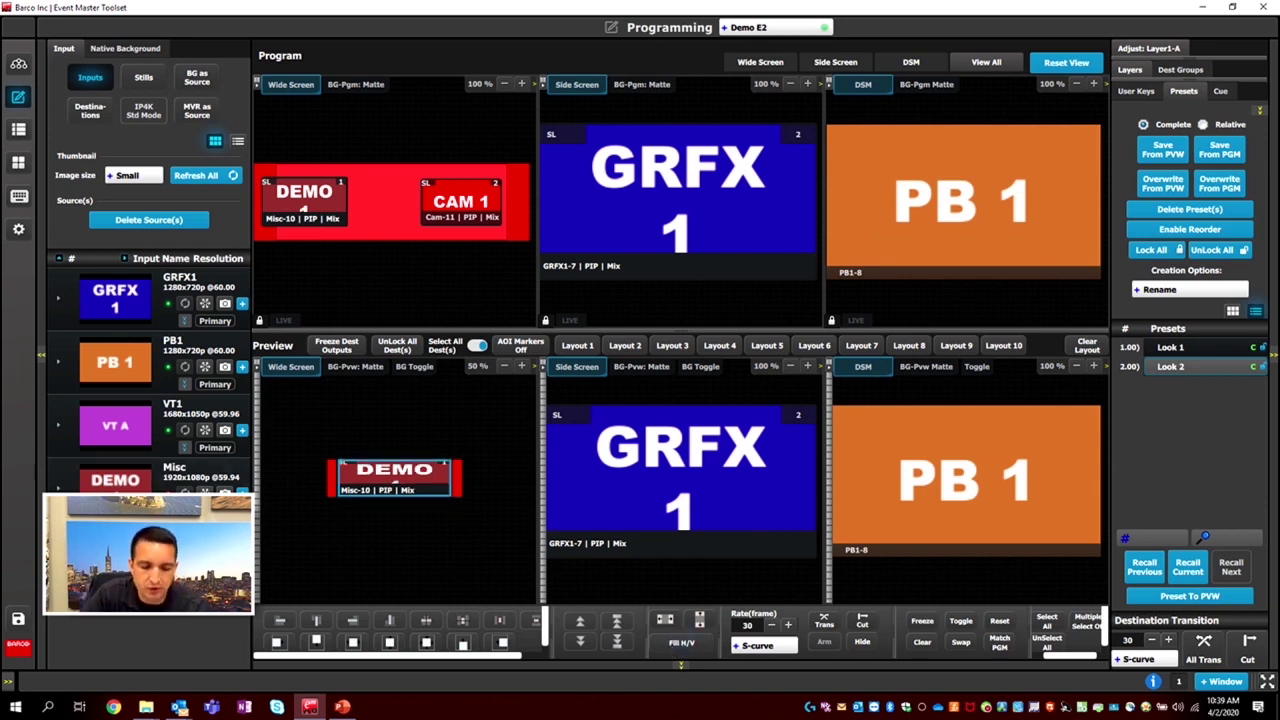
pyautogui.click(396, 487)
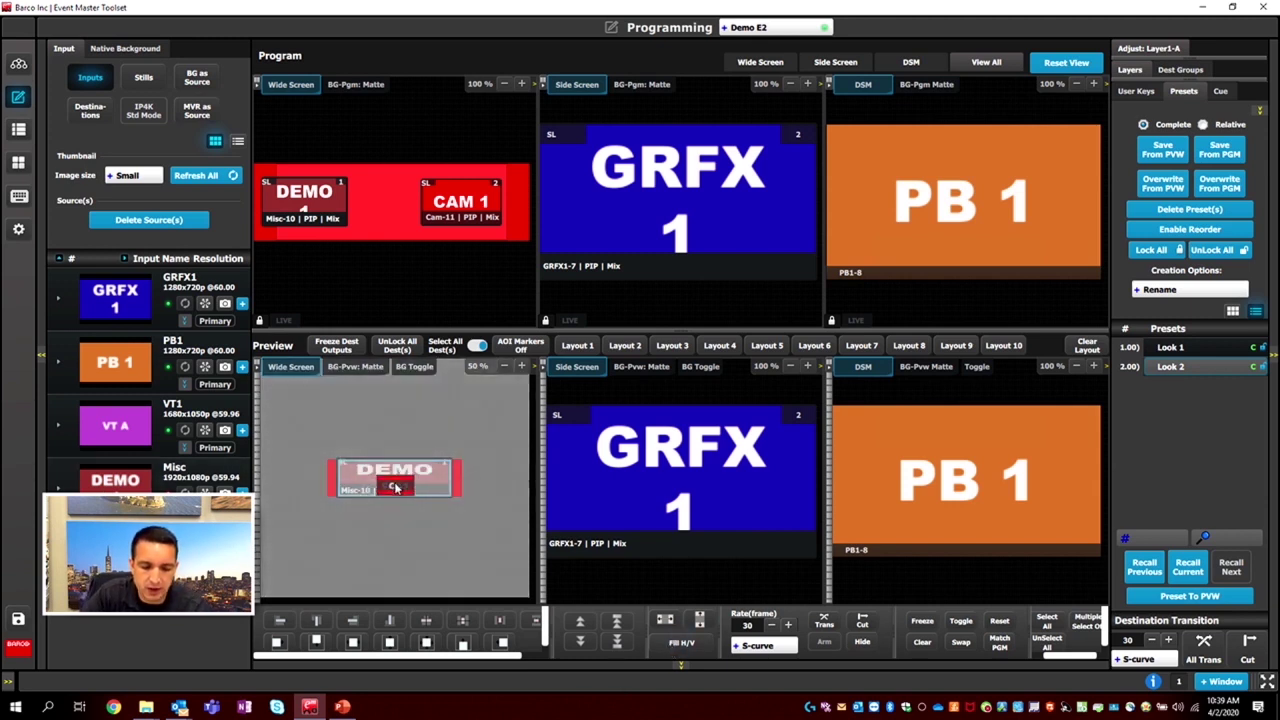
pyautogui.click(668, 650)
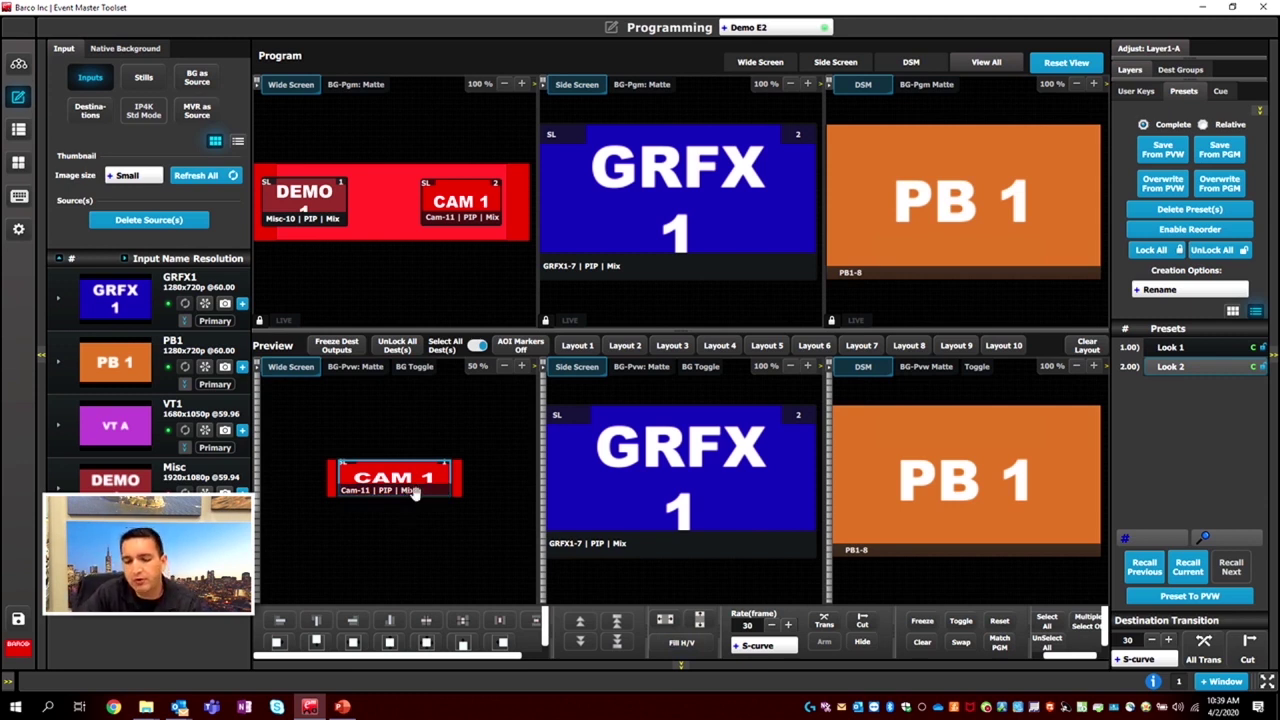
# - Select GRFX 1 on Side Screen, resize it from the top edge, and refill it to full size
pyautogui.click(638, 515)
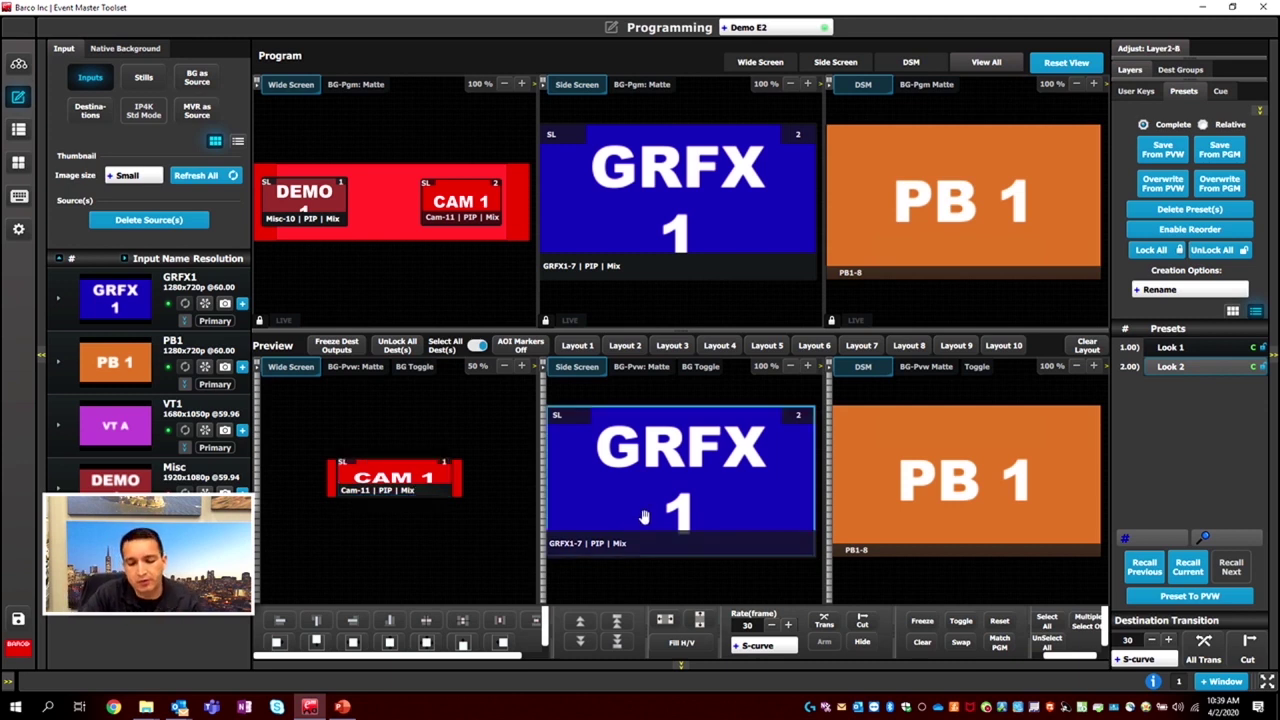
pyautogui.click(692, 645)
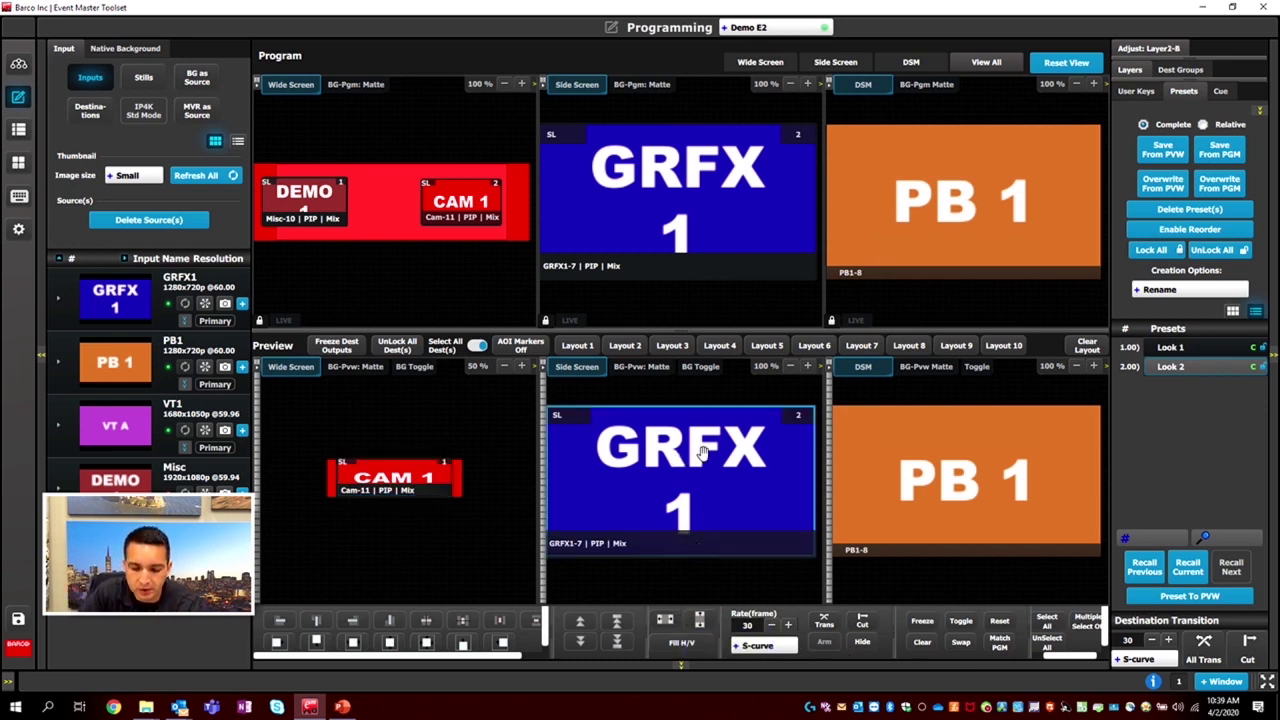
pyautogui.click(681, 642)
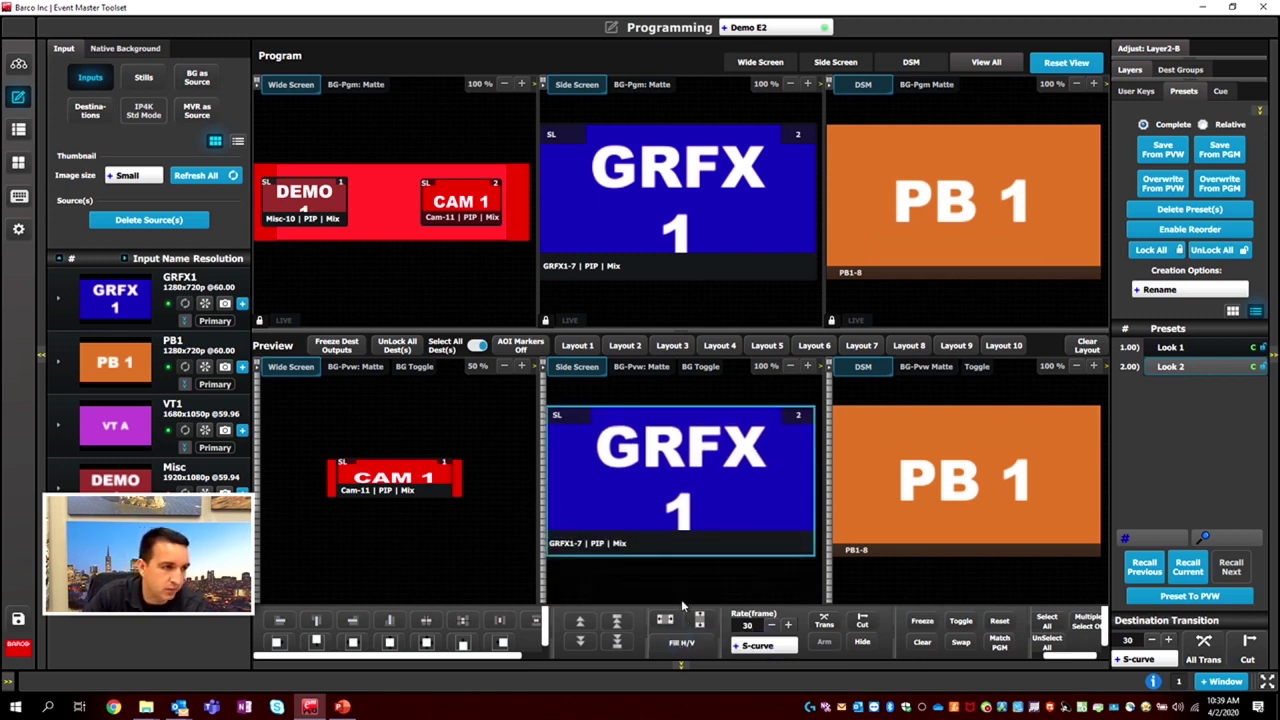
pyautogui.moveTo(726, 405); pyautogui.dragTo(722, 423)
pyautogui.click(682, 645)
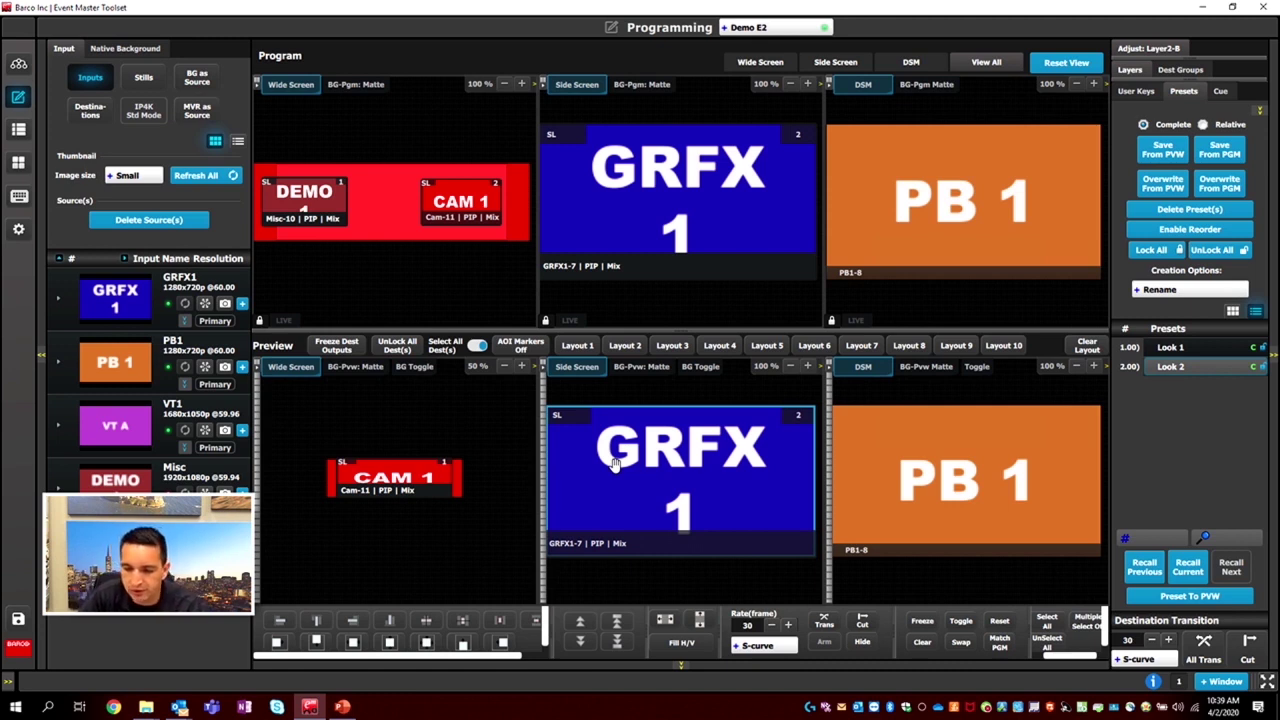
# - Reset and enlarge the Wide Screen CAM 1 layer, then test Align Absolute Left and Right
pyautogui.click(412, 474)
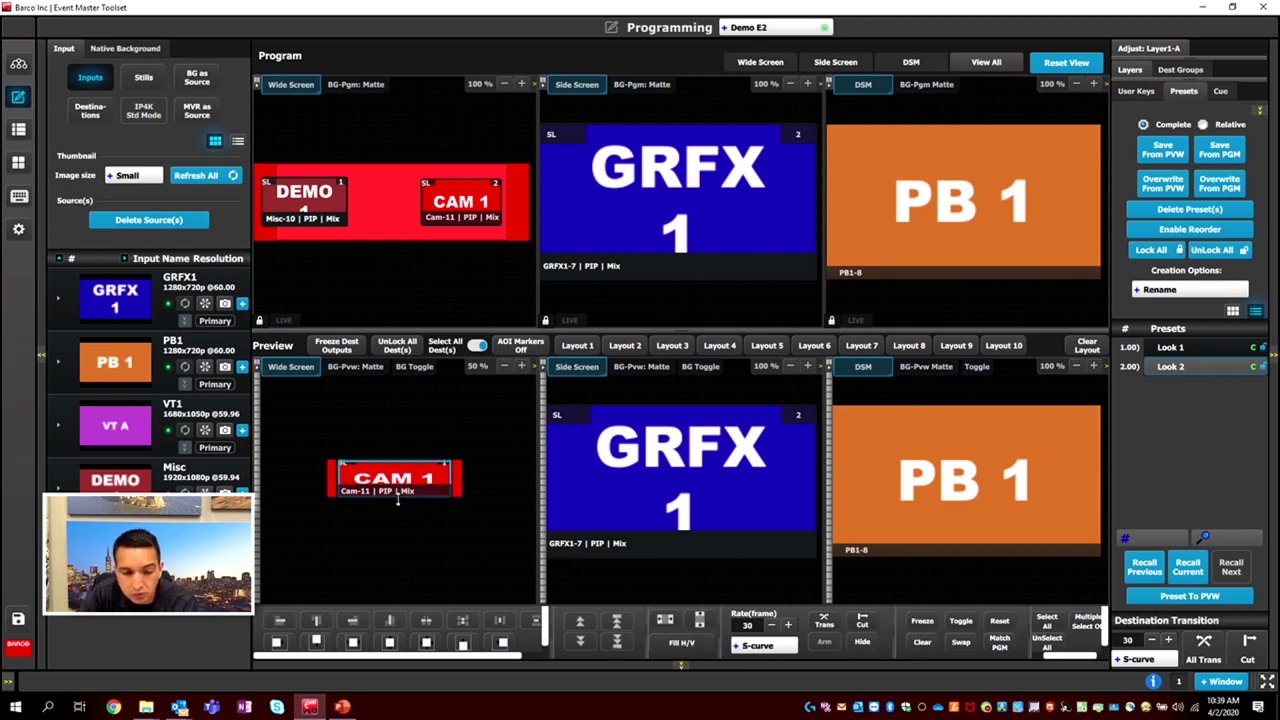
pyautogui.click(700, 621)
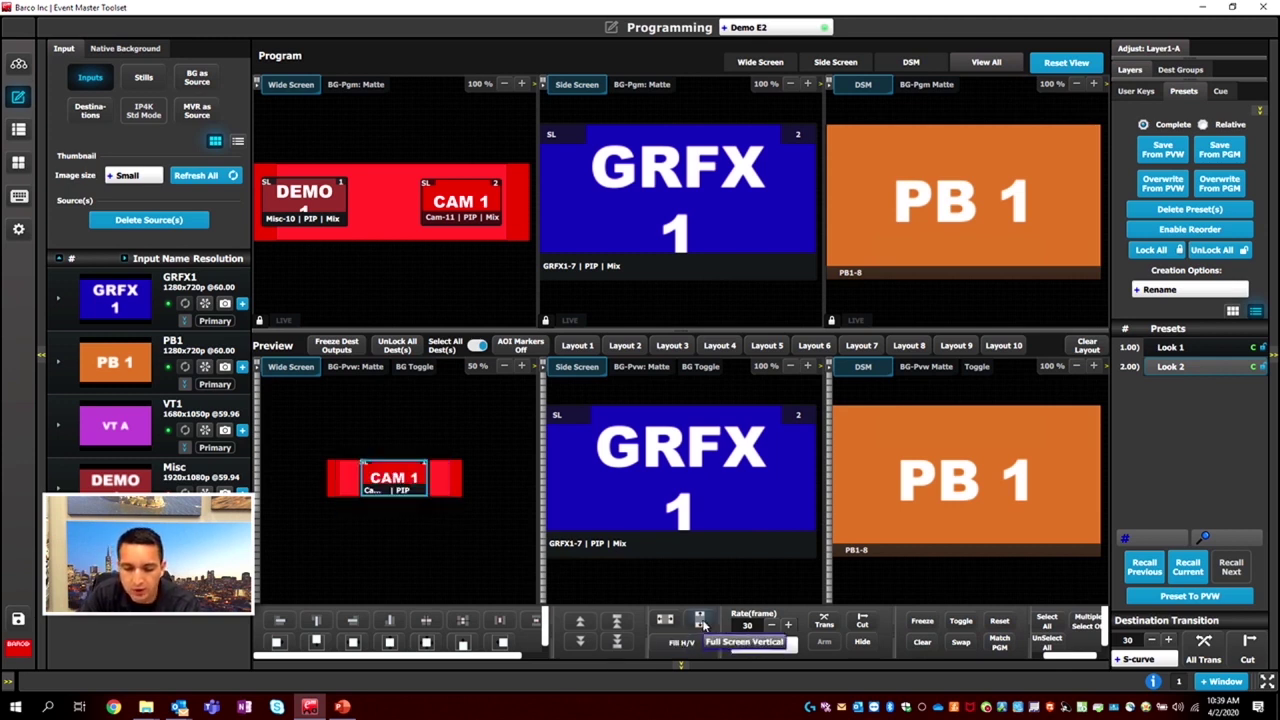
pyautogui.click(668, 621)
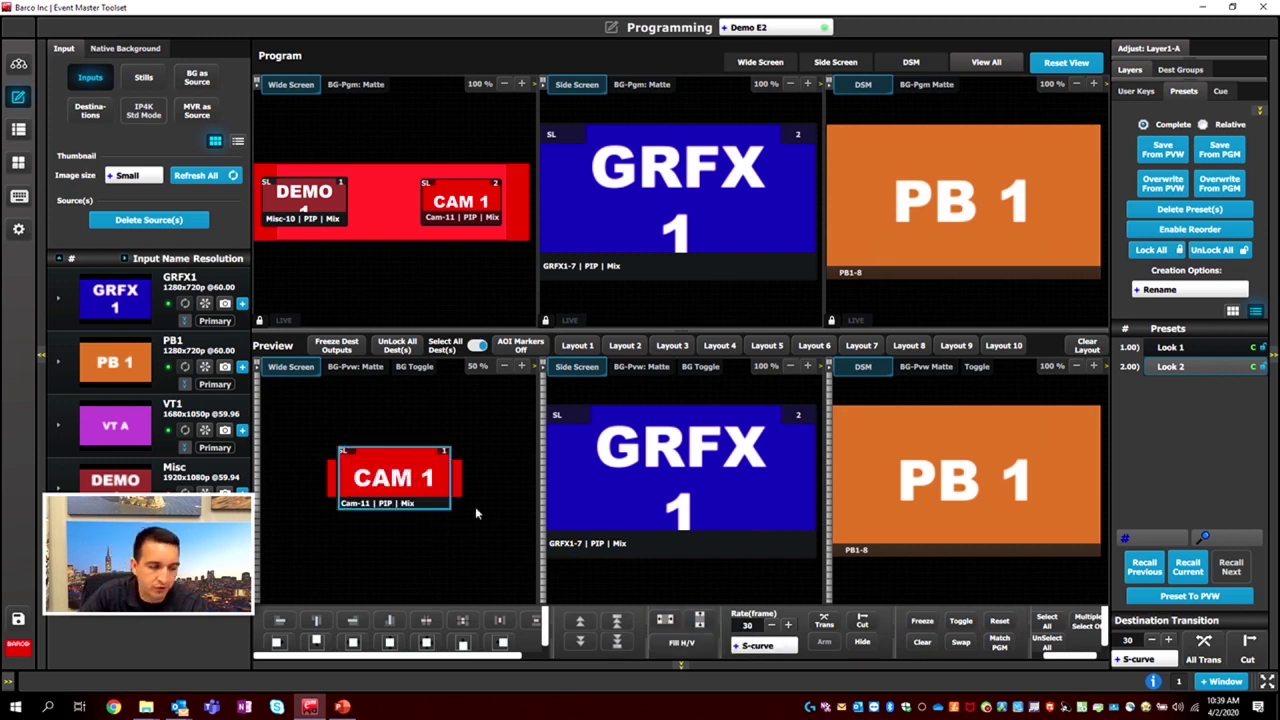
pyautogui.click(676, 634)
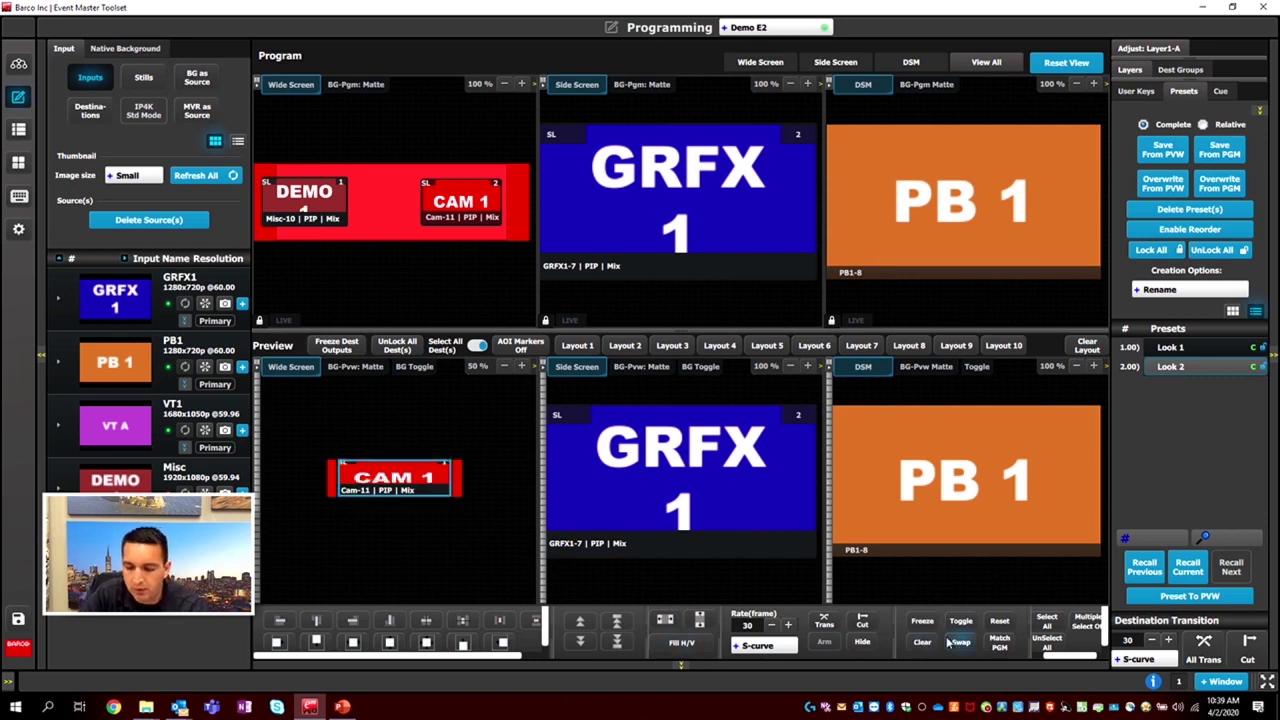
pyautogui.click(1000, 624)
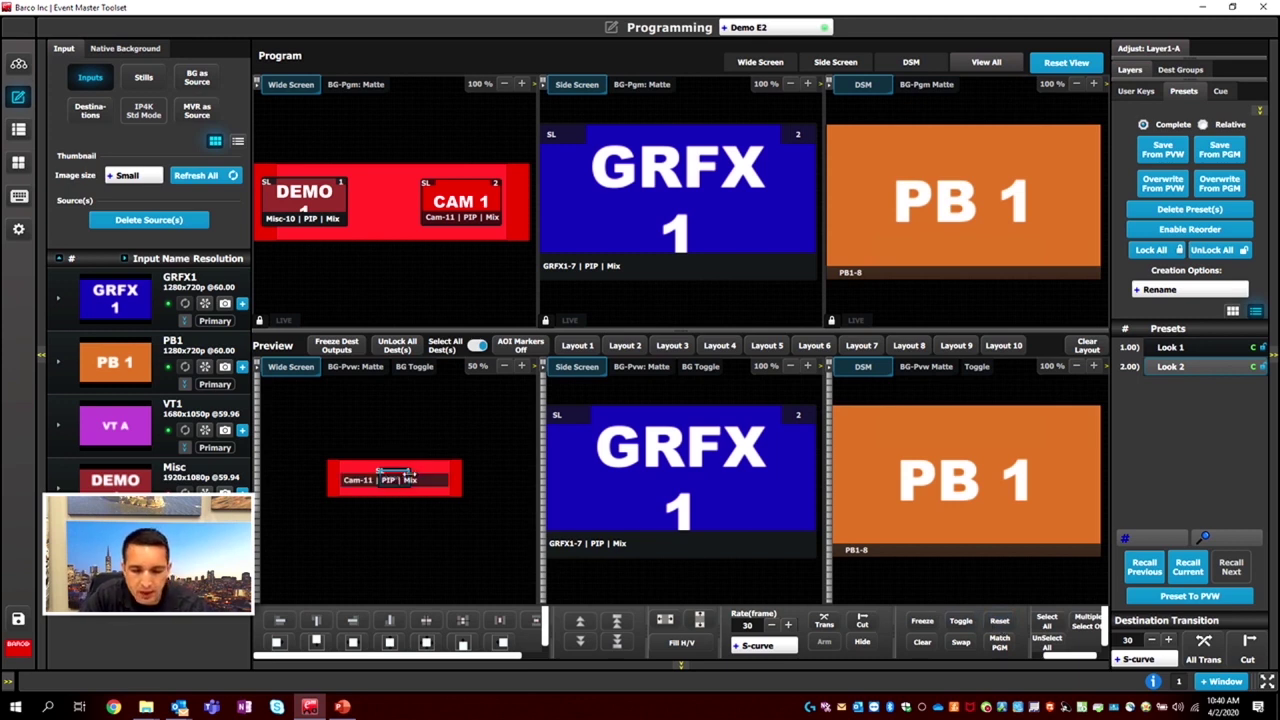
pyautogui.moveTo(408, 472); pyautogui.dragTo(463, 481)
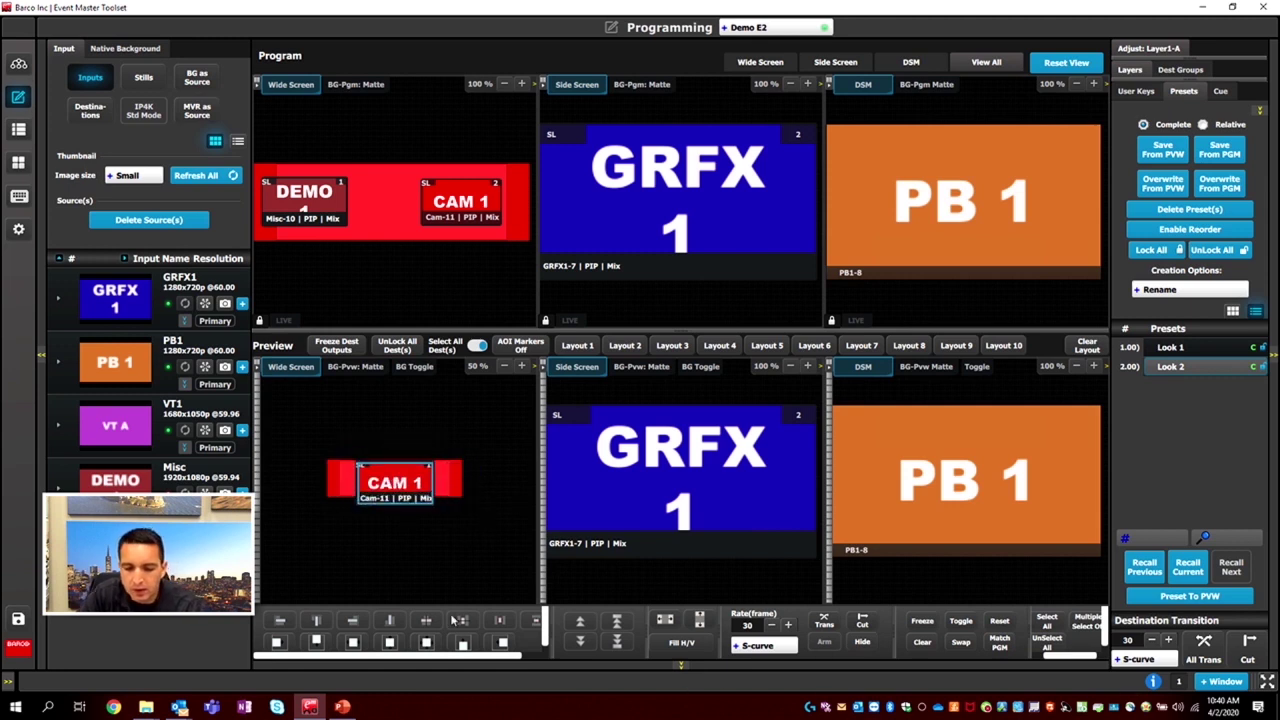
pyautogui.click(276, 642)
pyautogui.click(503, 642)
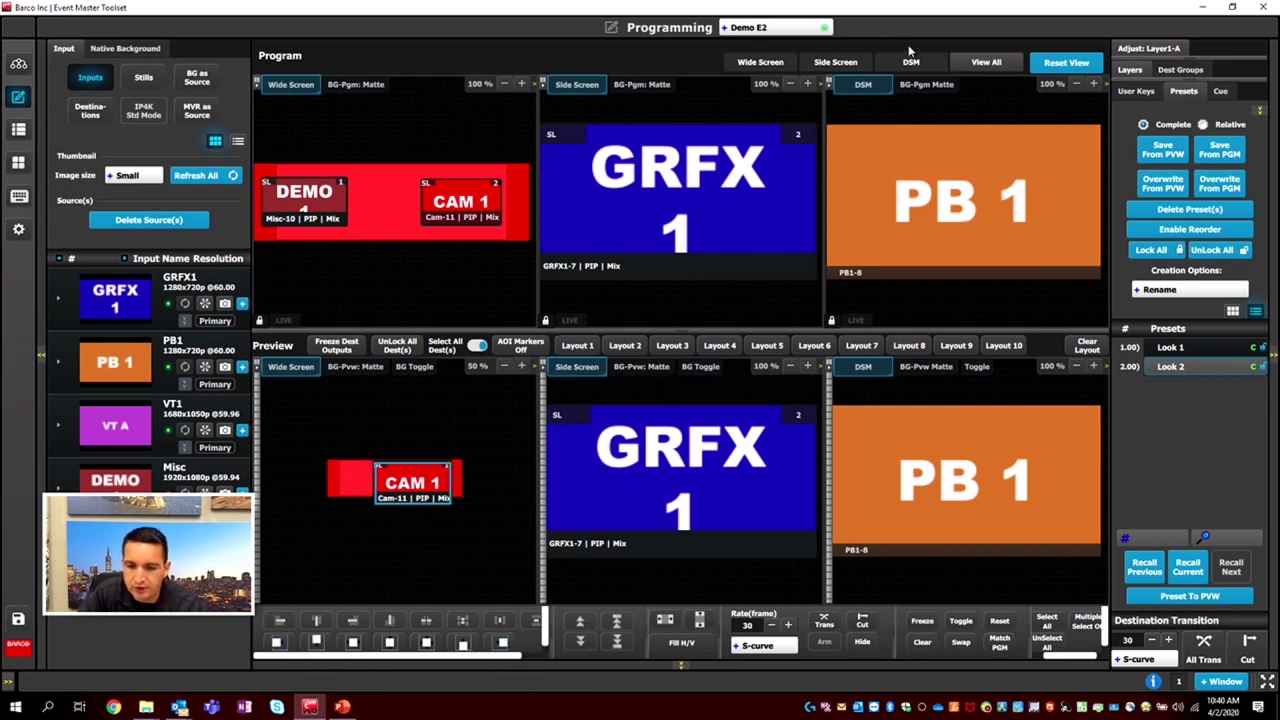
# - Enlarge the Wide Screen view, then move CAM 1 left and shrink it to about half size
pyautogui.click(783, 62)
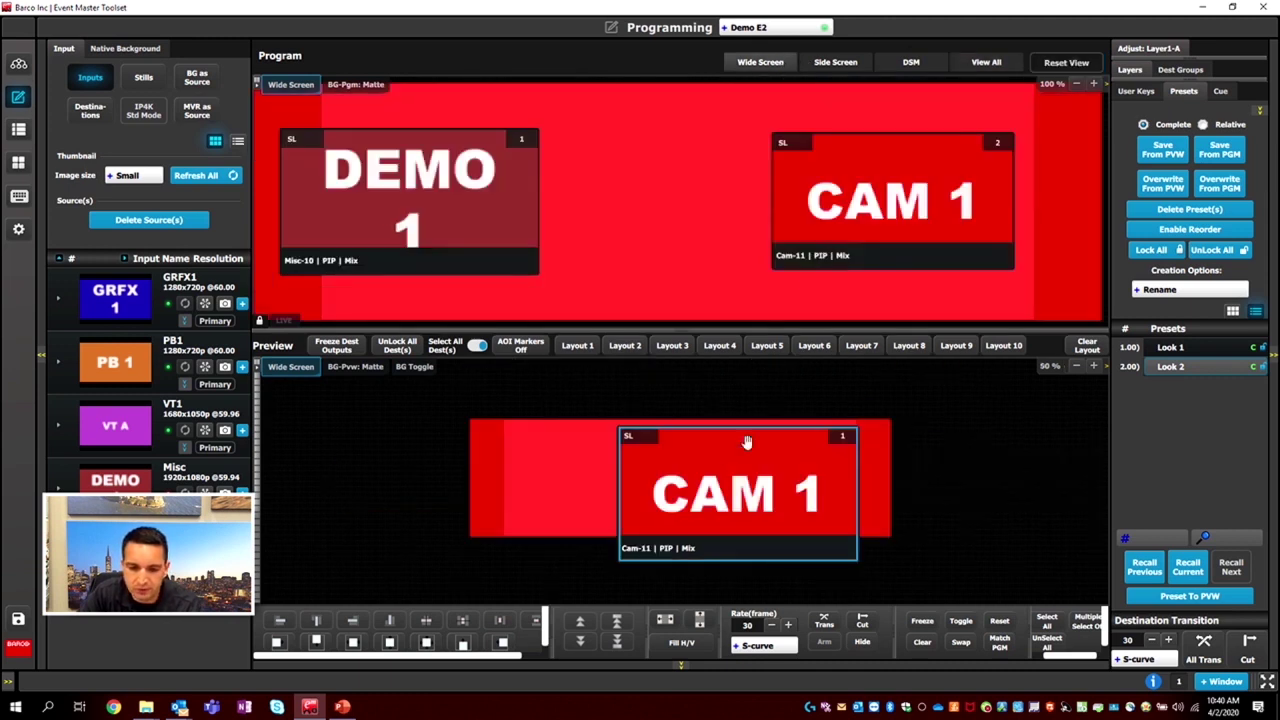
pyautogui.moveTo(779, 428); pyautogui.dragTo(610, 416)
pyautogui.scroll(-3, 610, 420)
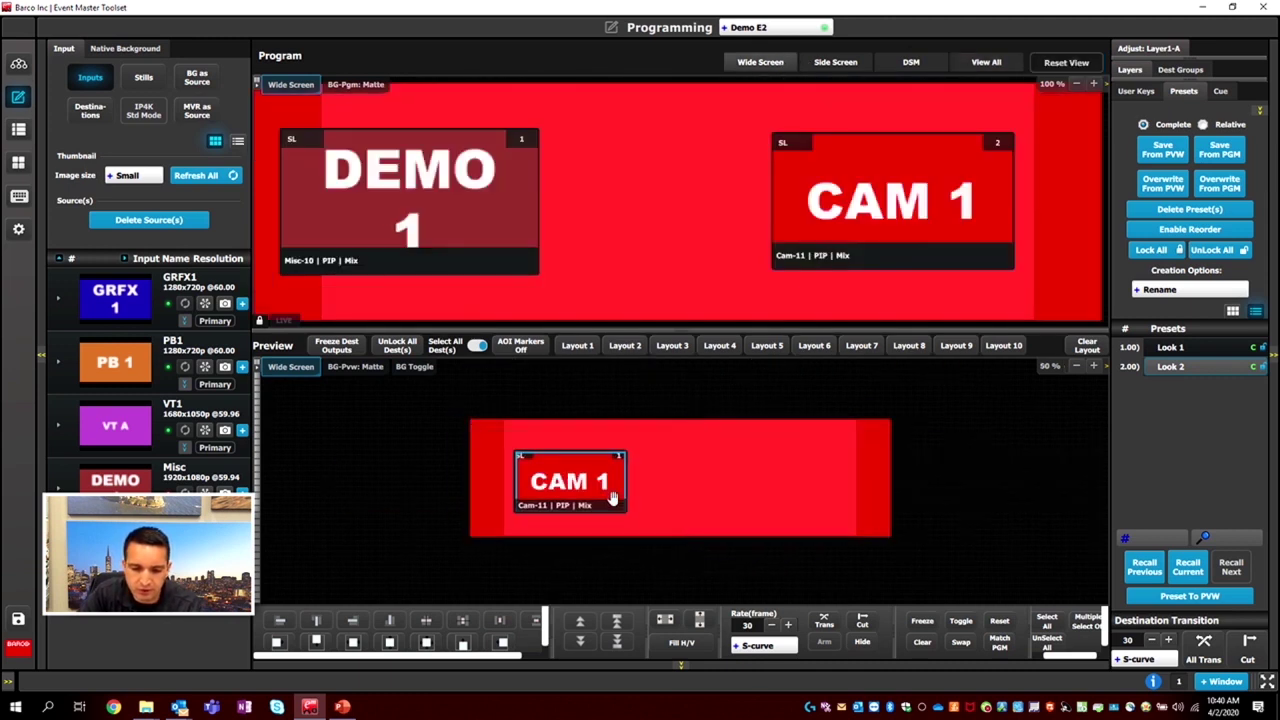
pyautogui.moveTo(575, 480); pyautogui.dragTo(568, 468)
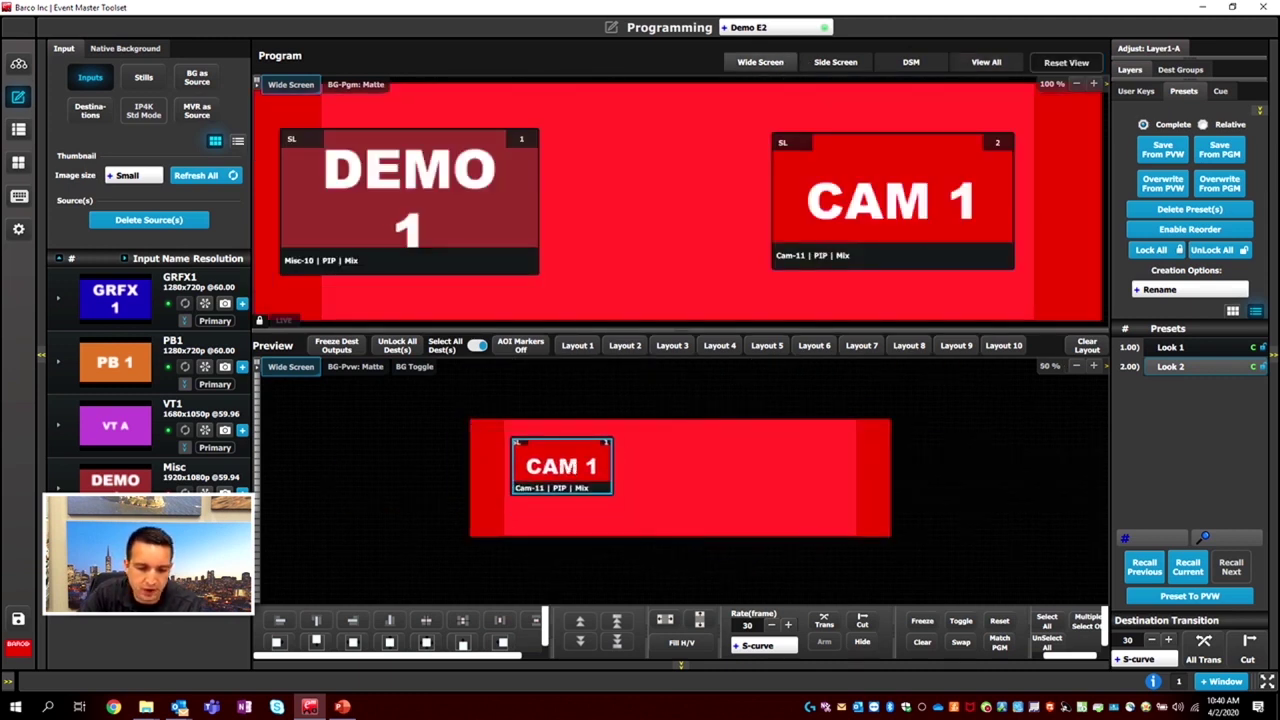
# - Add GRFX 1 as a layer, align it and CAM 1 to the top right, and shift GRFX 1 down
pyautogui.moveTo(118, 290); pyautogui.dragTo(791, 482)
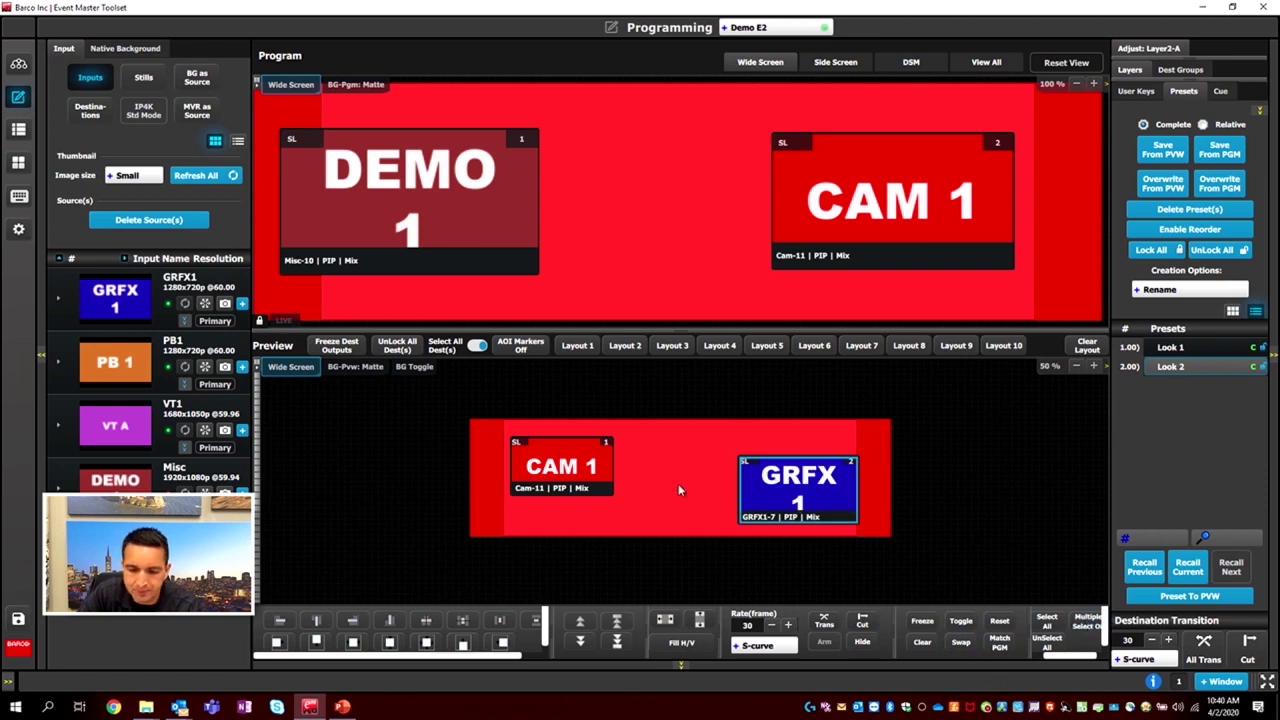
pyautogui.keyDown('ctrl'); pyautogui.click(560, 466); pyautogui.keyUp('ctrl')
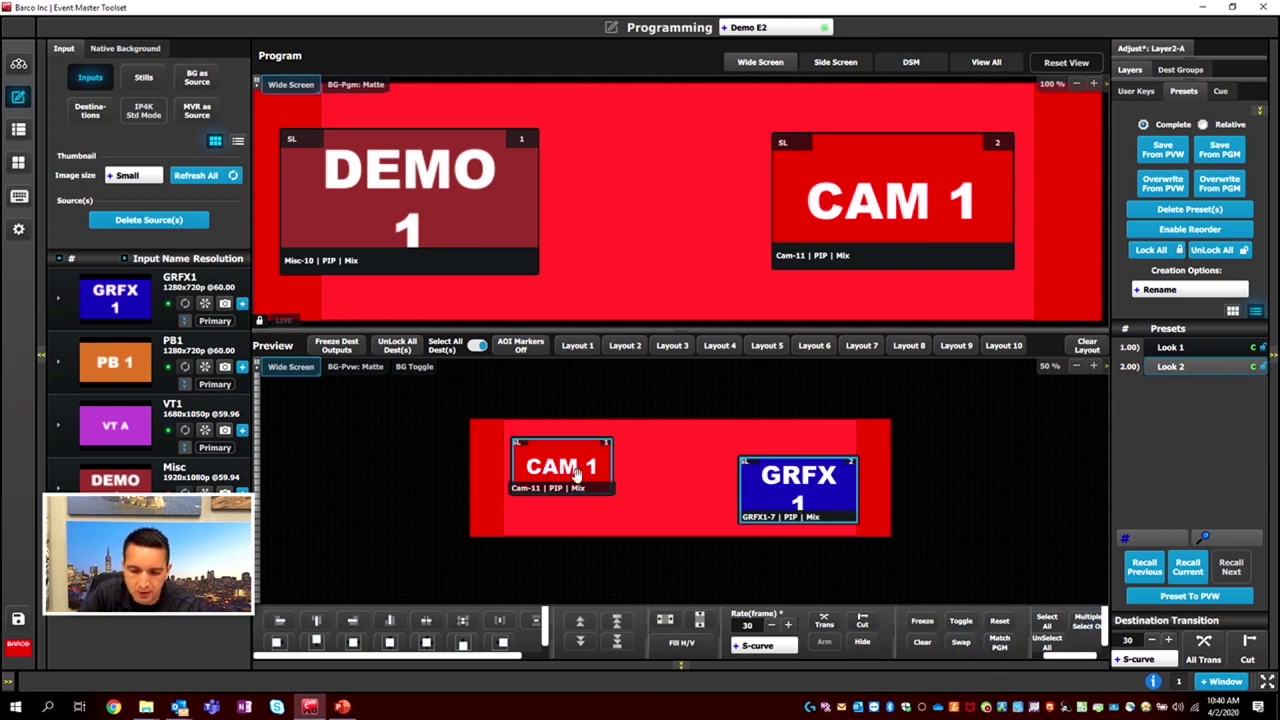
pyautogui.click(320, 620)
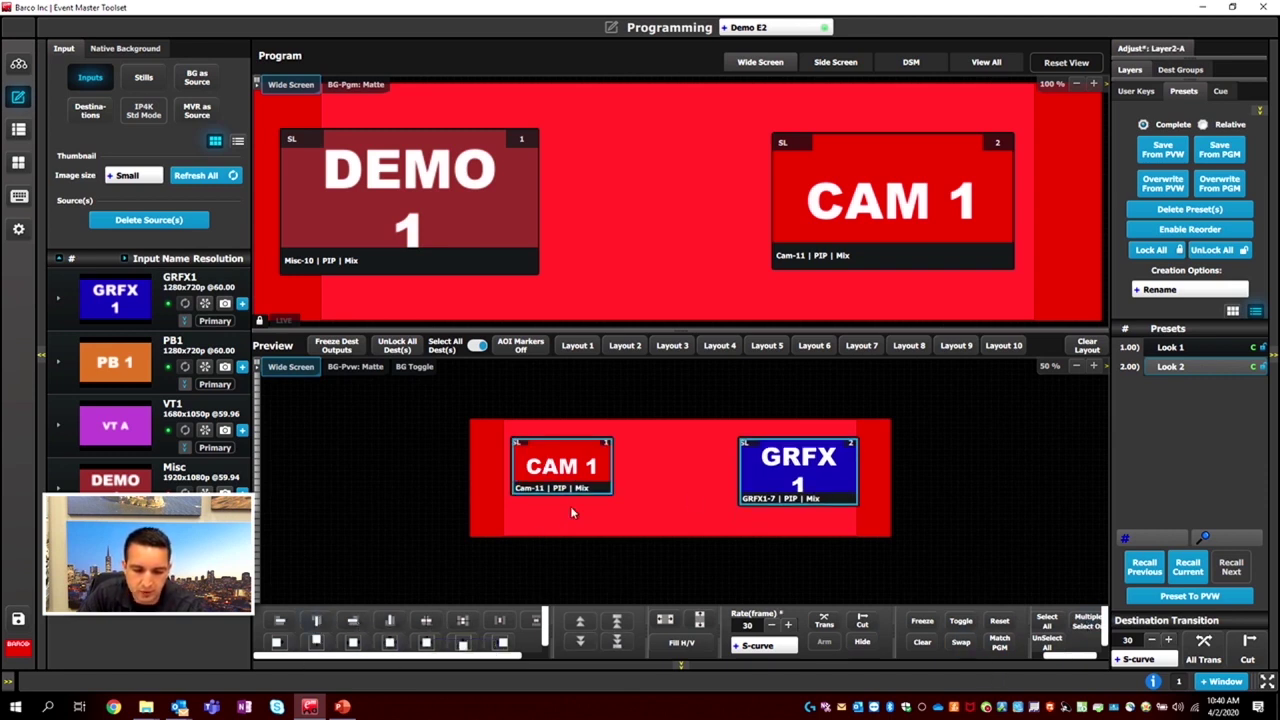
pyautogui.click(562, 476)
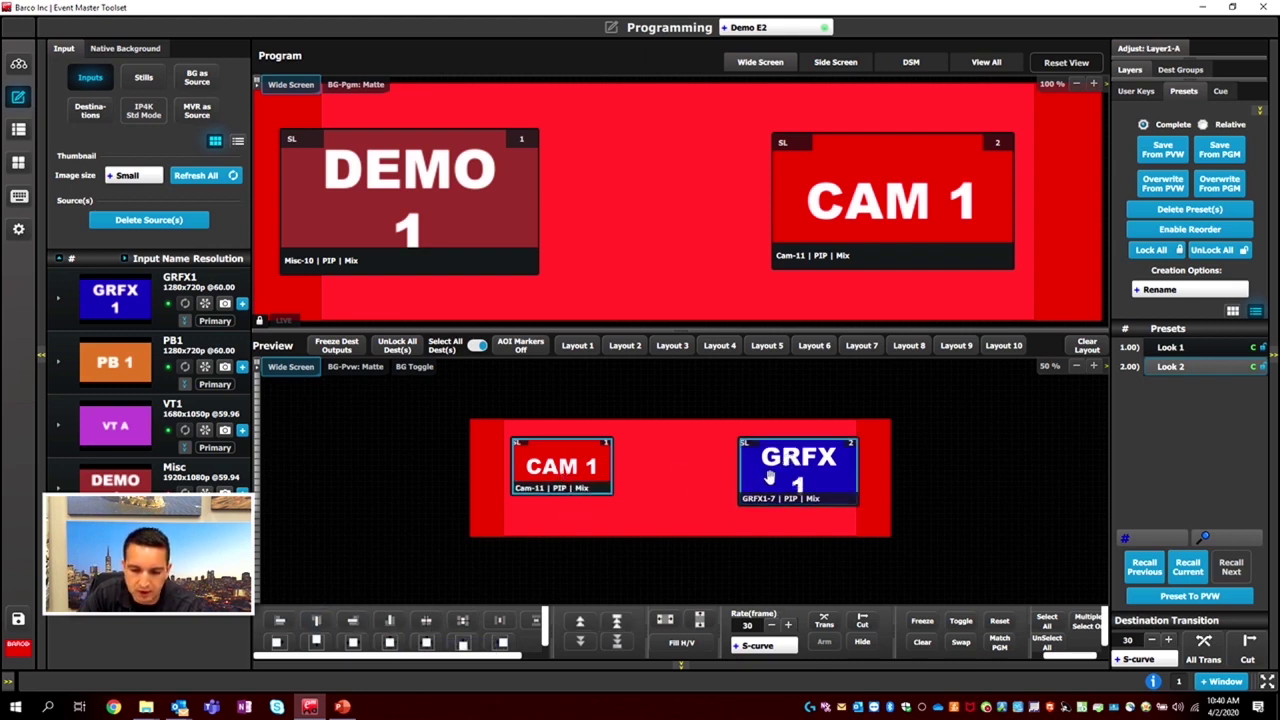
pyautogui.click(352, 642)
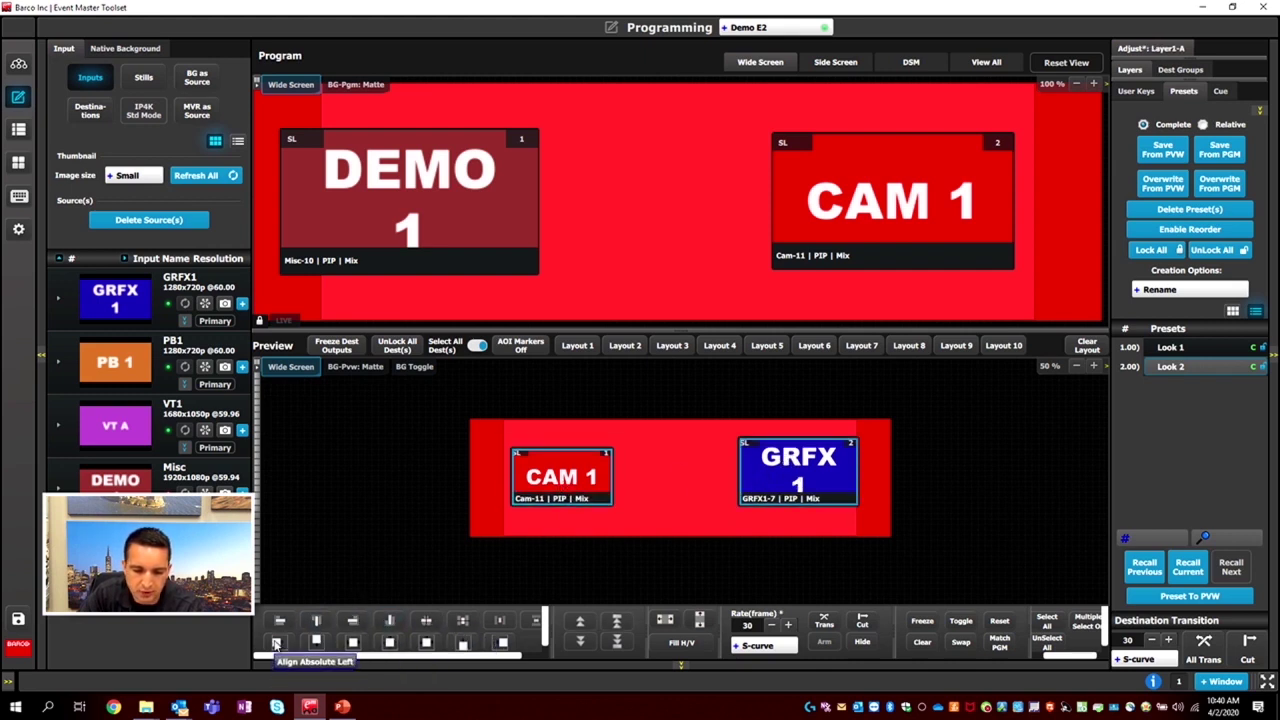
pyautogui.click(463, 642)
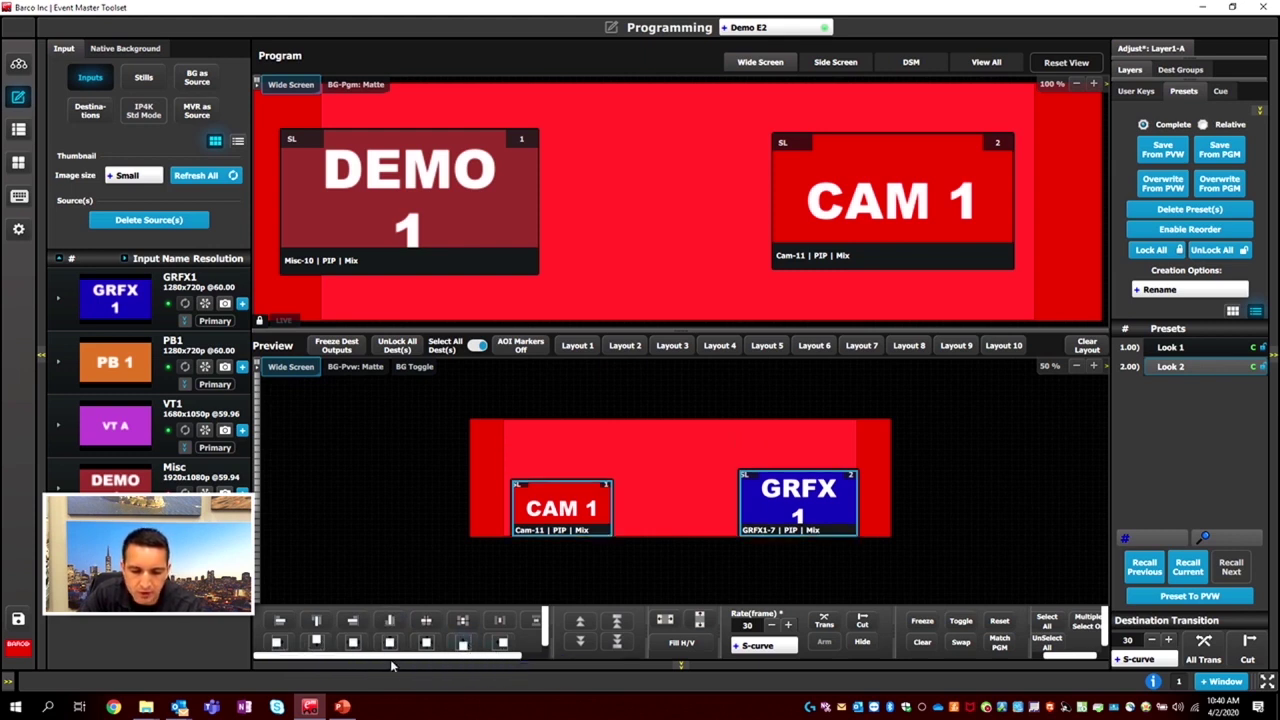
pyautogui.click(316, 642)
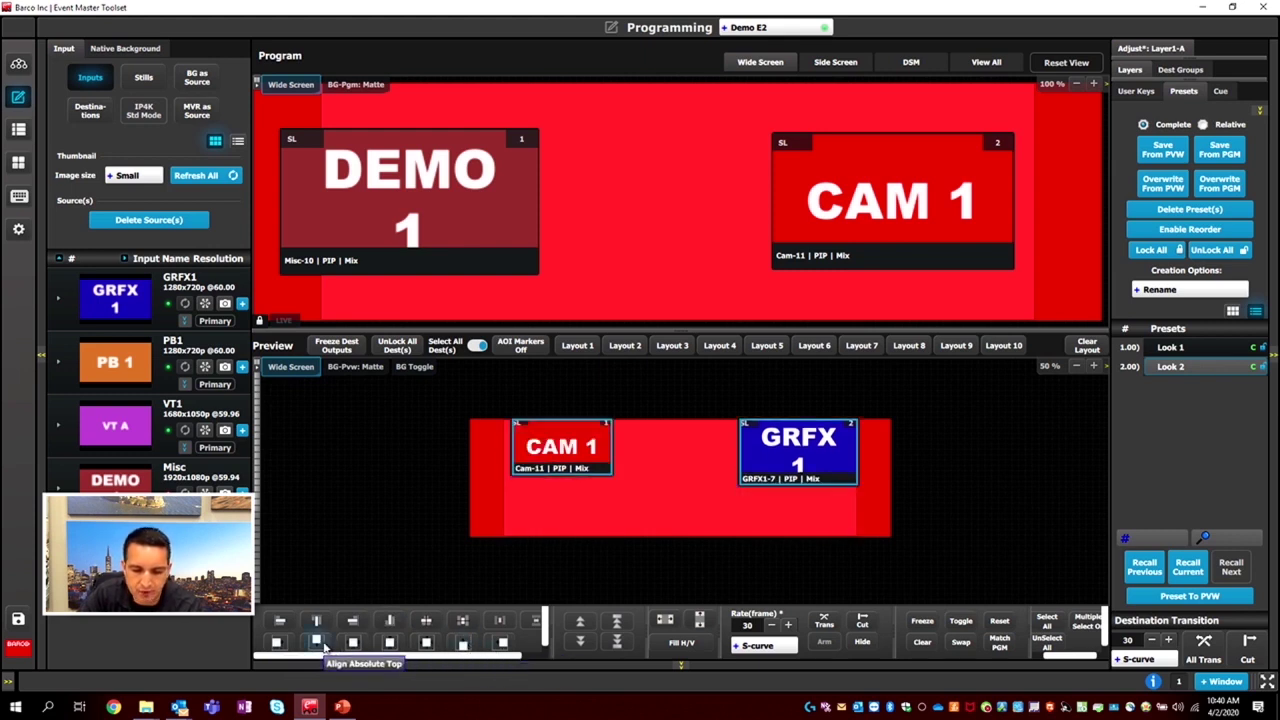
pyautogui.click(503, 645)
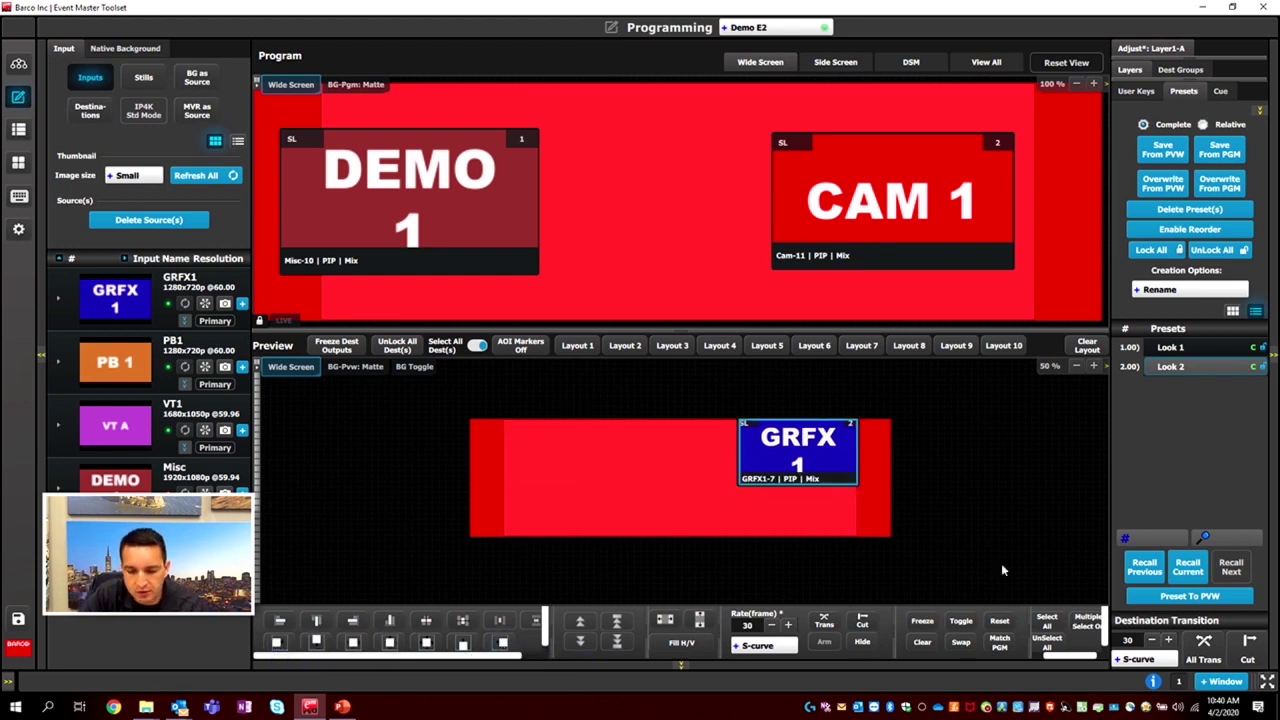
pyautogui.moveTo(755, 460); pyautogui.dragTo(753, 493)
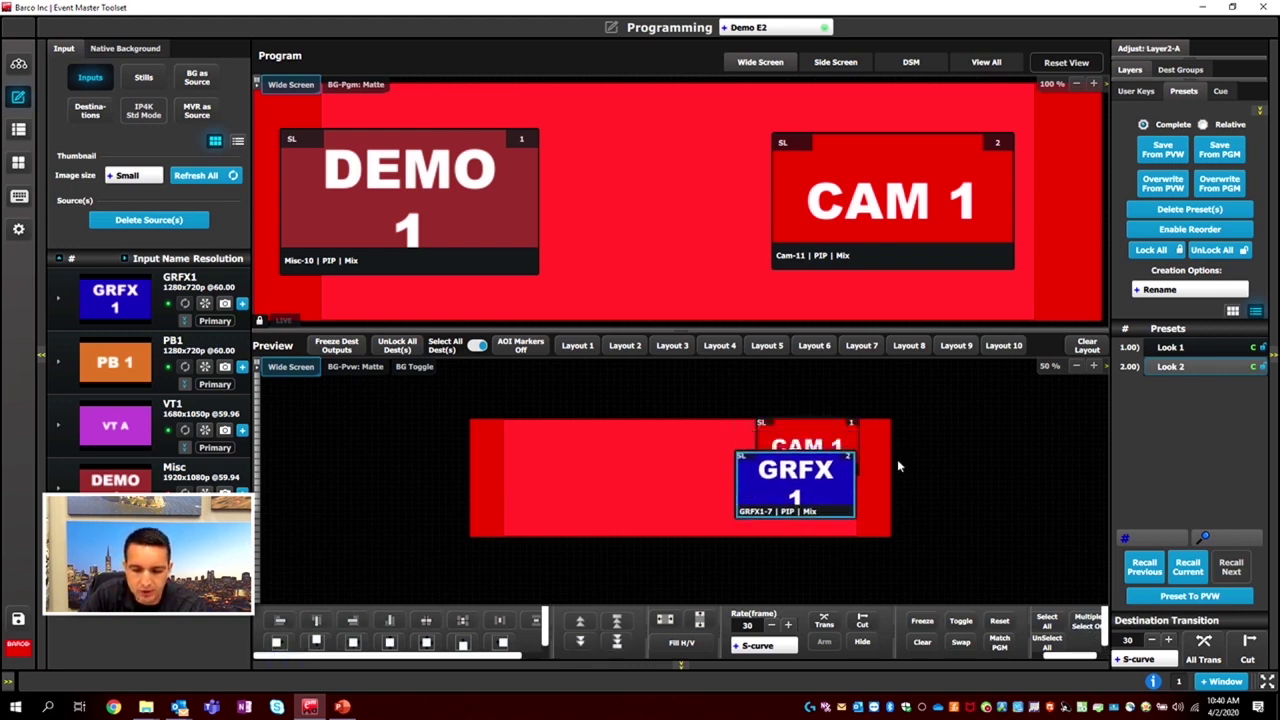
# - Multi-select CAM 1 and GRFX 1, drag them together slightly up-left, and view all destinations
pyautogui.click(845, 430)
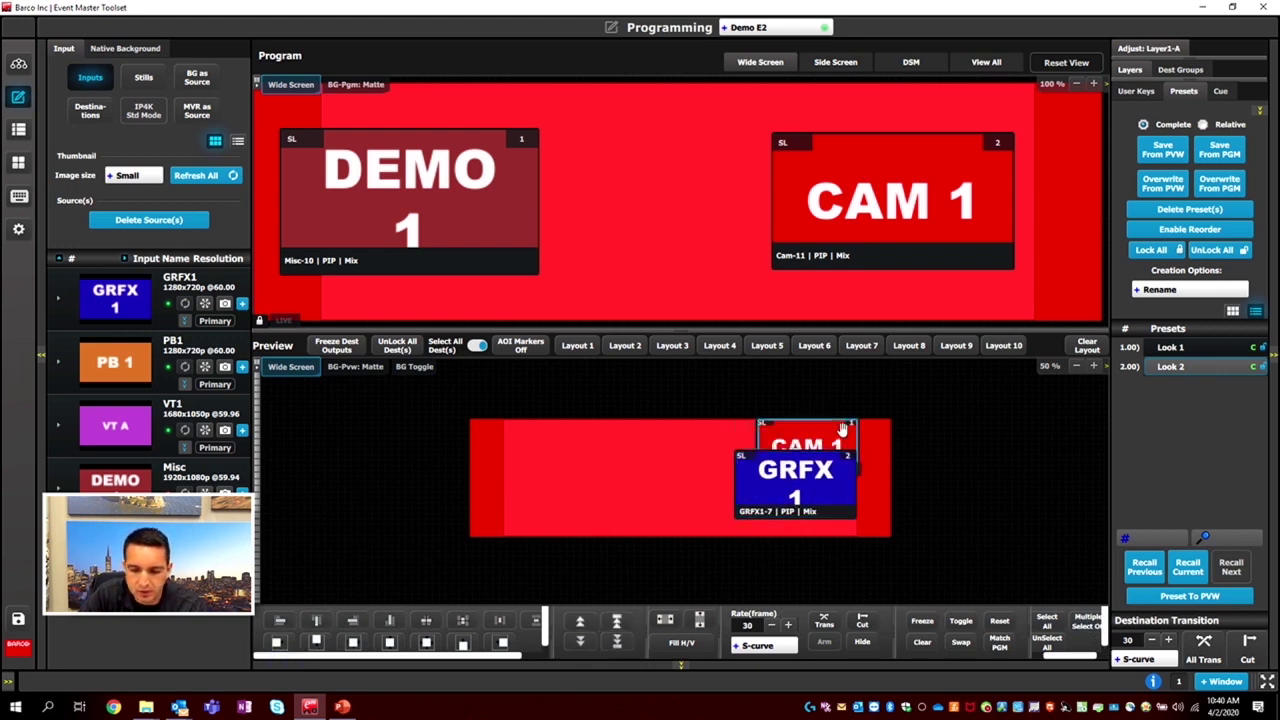
pyautogui.click(1087, 618)
pyautogui.click(795, 485)
pyautogui.click(275, 645)
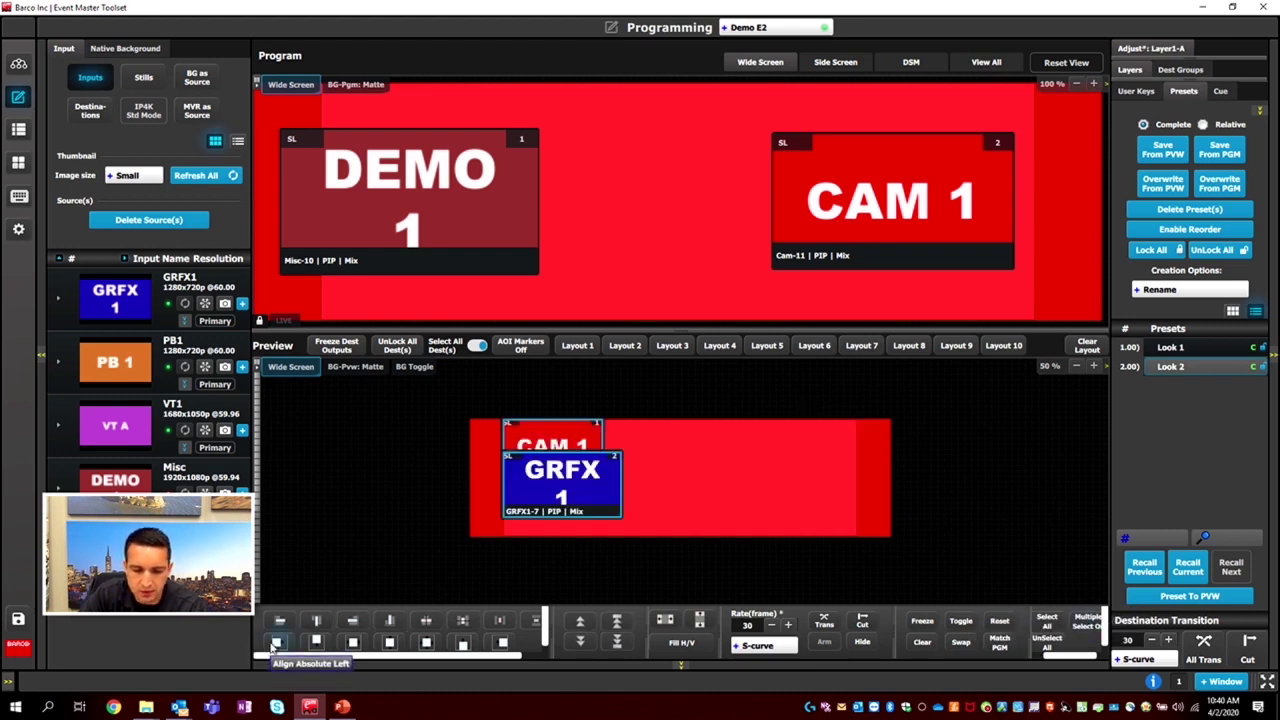
pyautogui.click(502, 644)
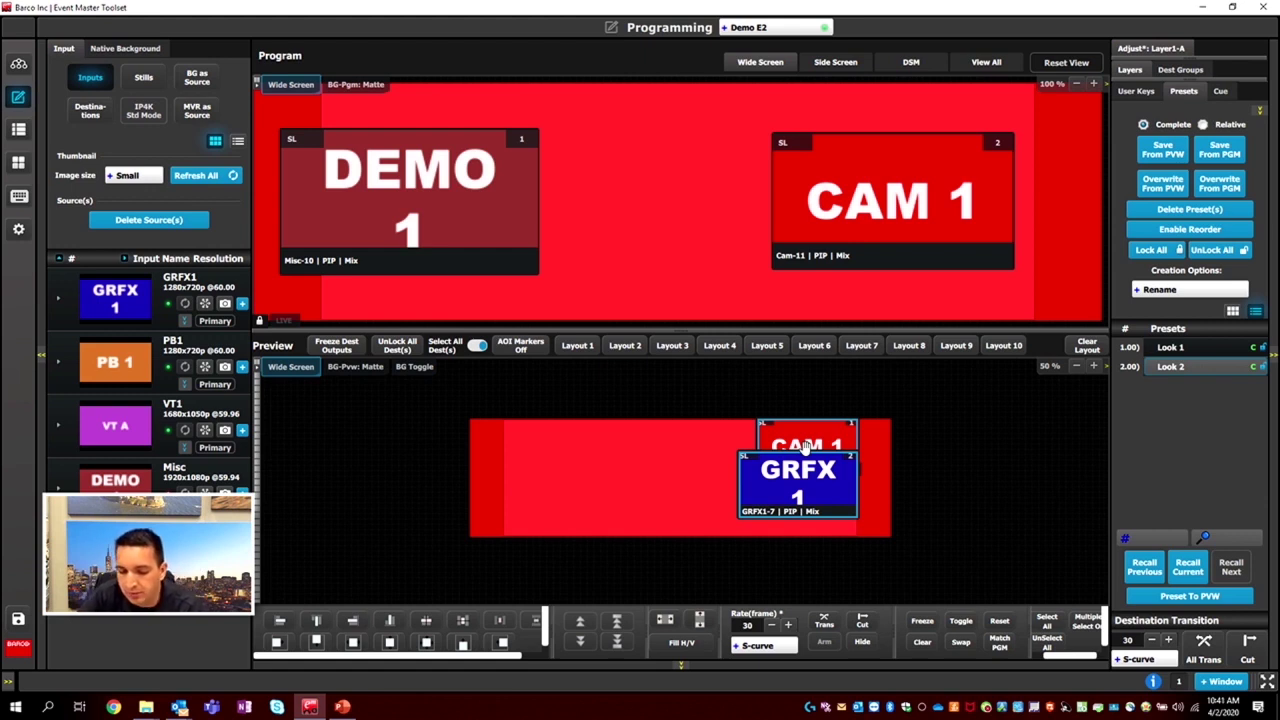
pyautogui.moveTo(800, 472); pyautogui.dragTo(779, 462)
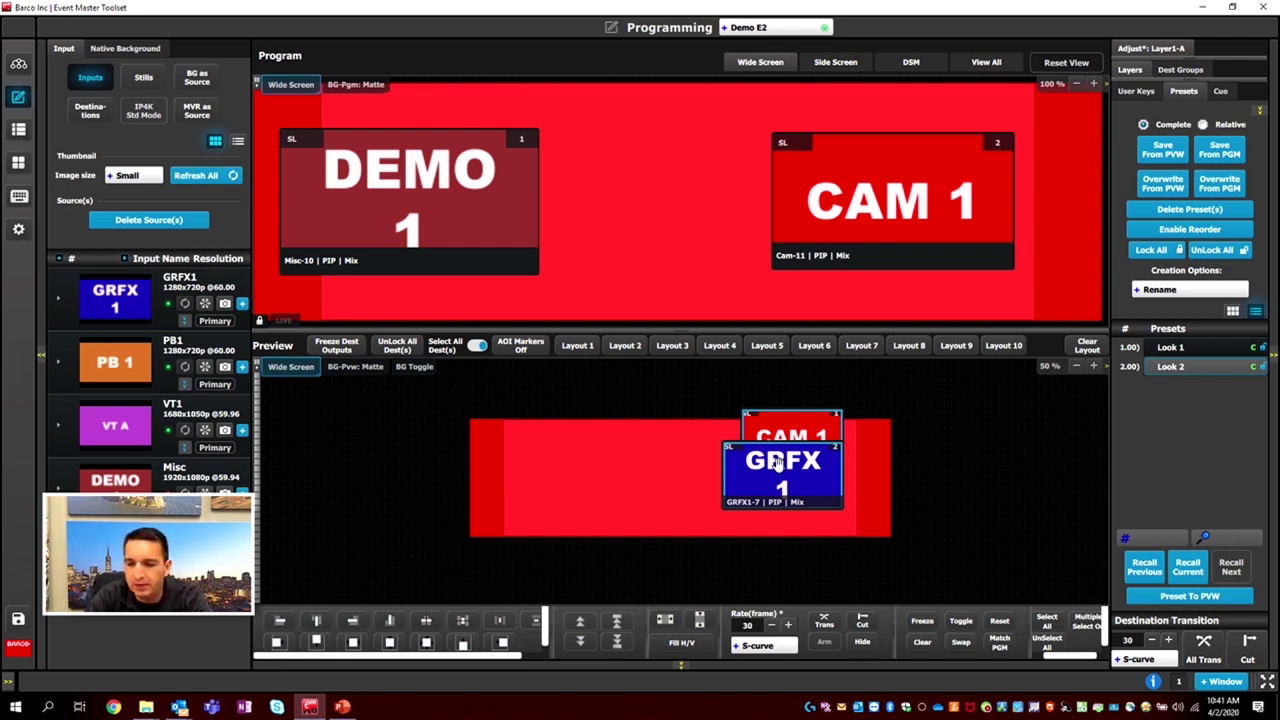
pyautogui.click(992, 70)
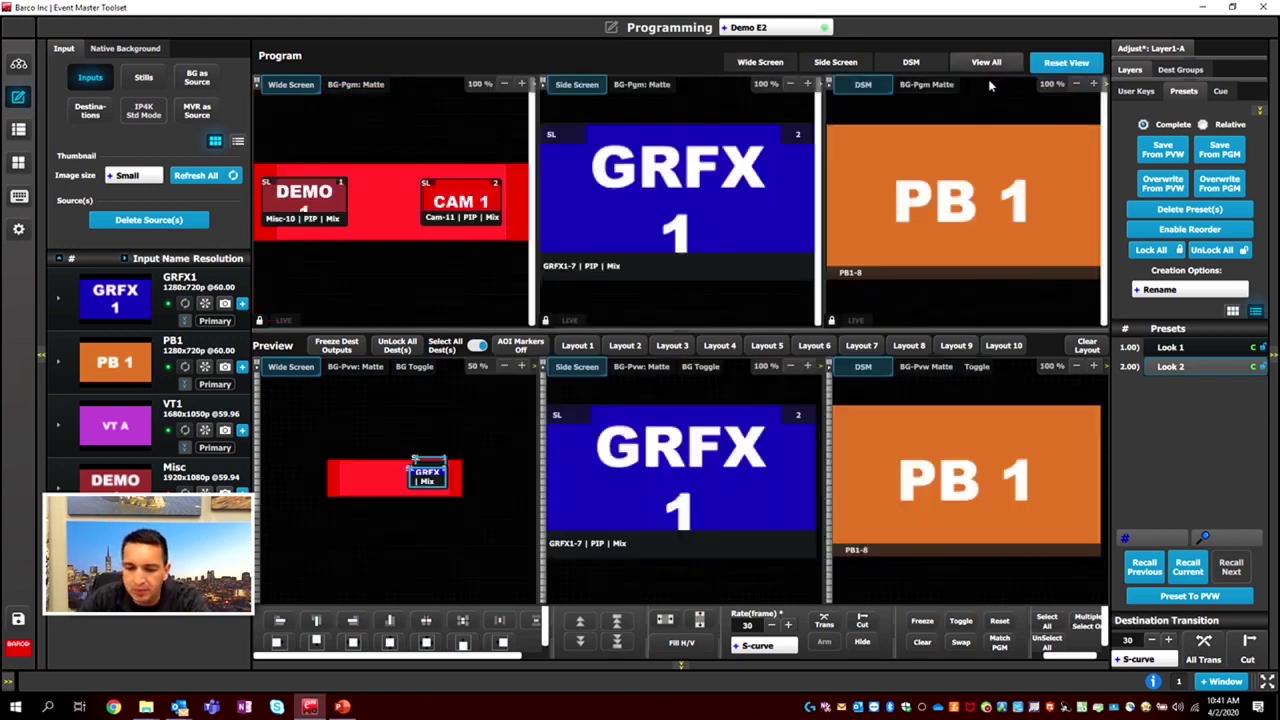
# - Drag the GRFX 1 layer down in the Side Screen preview
pyautogui.moveTo(687, 442); pyautogui.dragTo(688, 472)
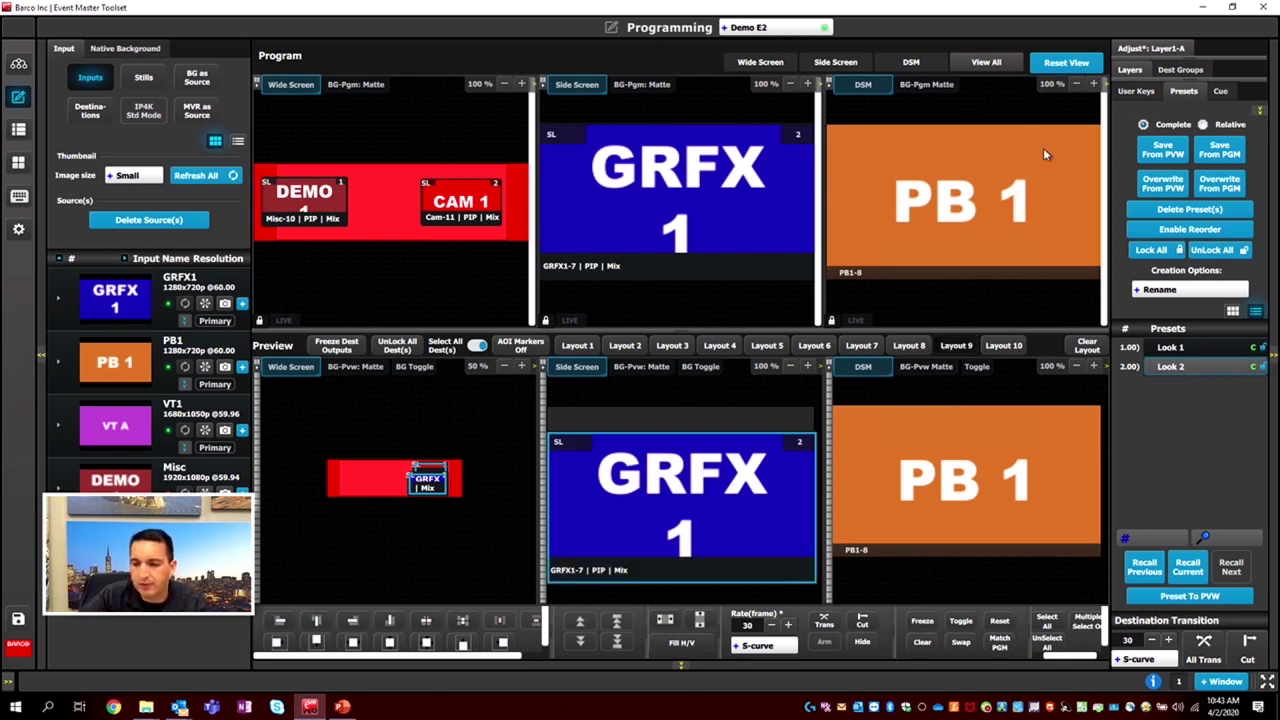
# - With User Keys showing, place GRFX 1 on the left and CAM 1 on the right of Wide Screen
pyautogui.click(1140, 91)
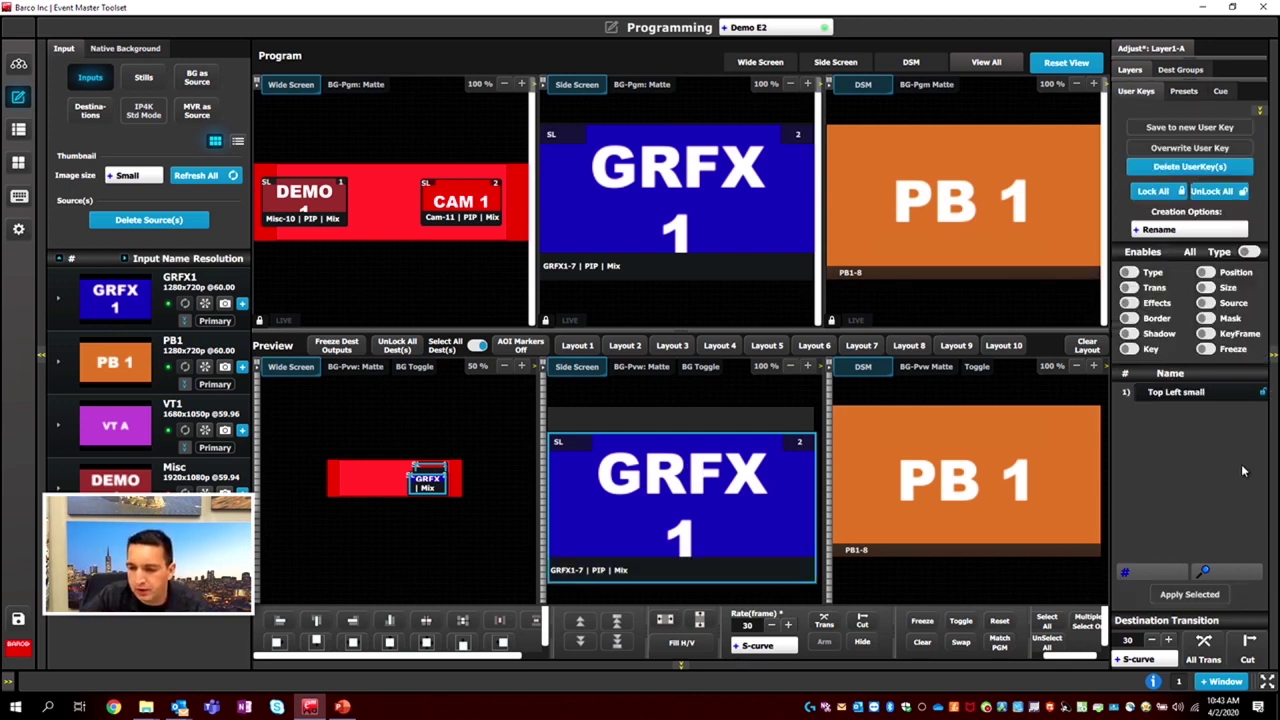
pyautogui.moveTo(428, 478)
pyautogui.mouseDown()
pyautogui.moveTo(353, 487)
pyautogui.moveTo(422, 470)
pyautogui.mouseUp()
pyautogui.click(1090, 625)
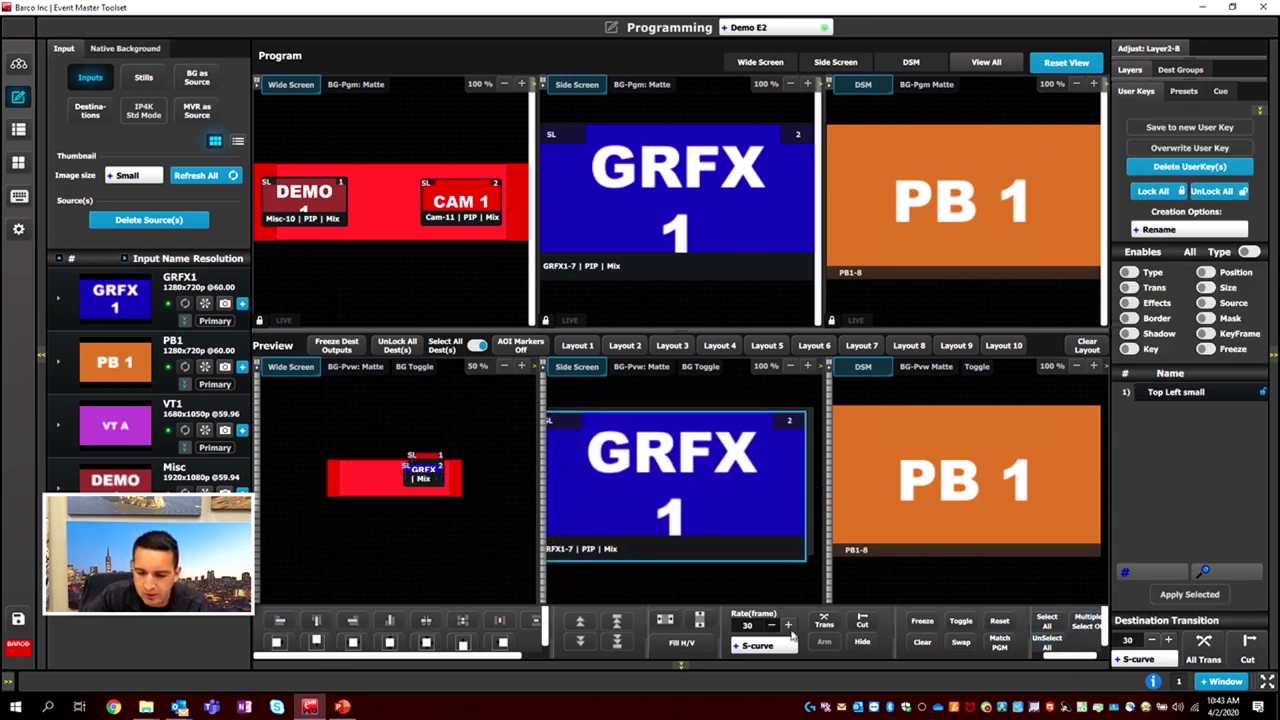
pyautogui.click(760, 62)
pyautogui.moveTo(746, 474); pyautogui.dragTo(622, 522)
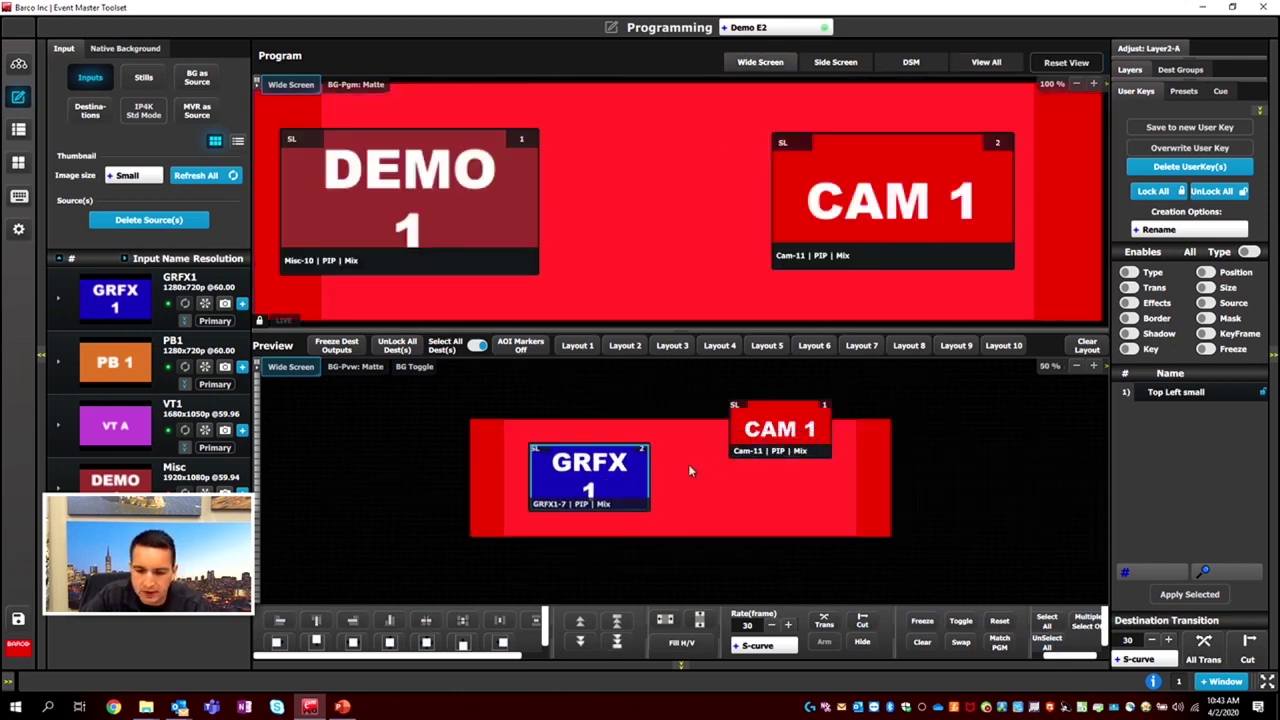
pyautogui.moveTo(768, 438); pyautogui.dragTo(775, 500)
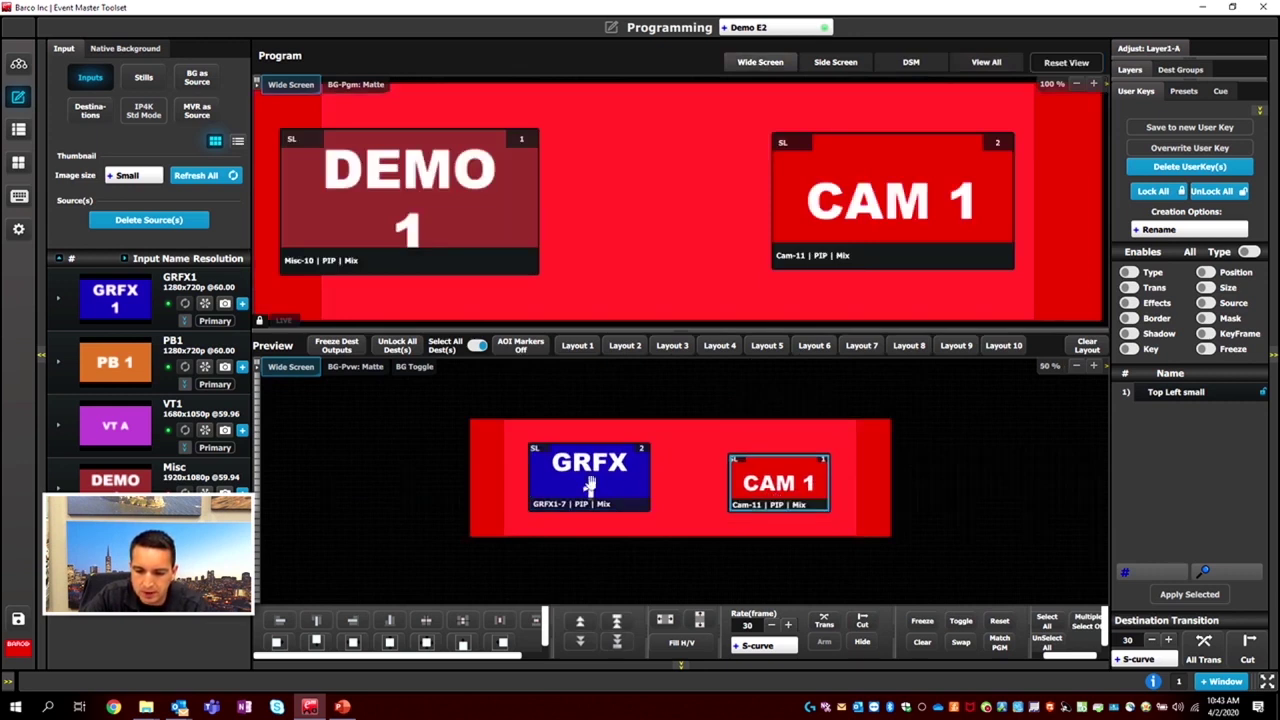
pyautogui.moveTo(650, 494); pyautogui.dragTo(645, 489)
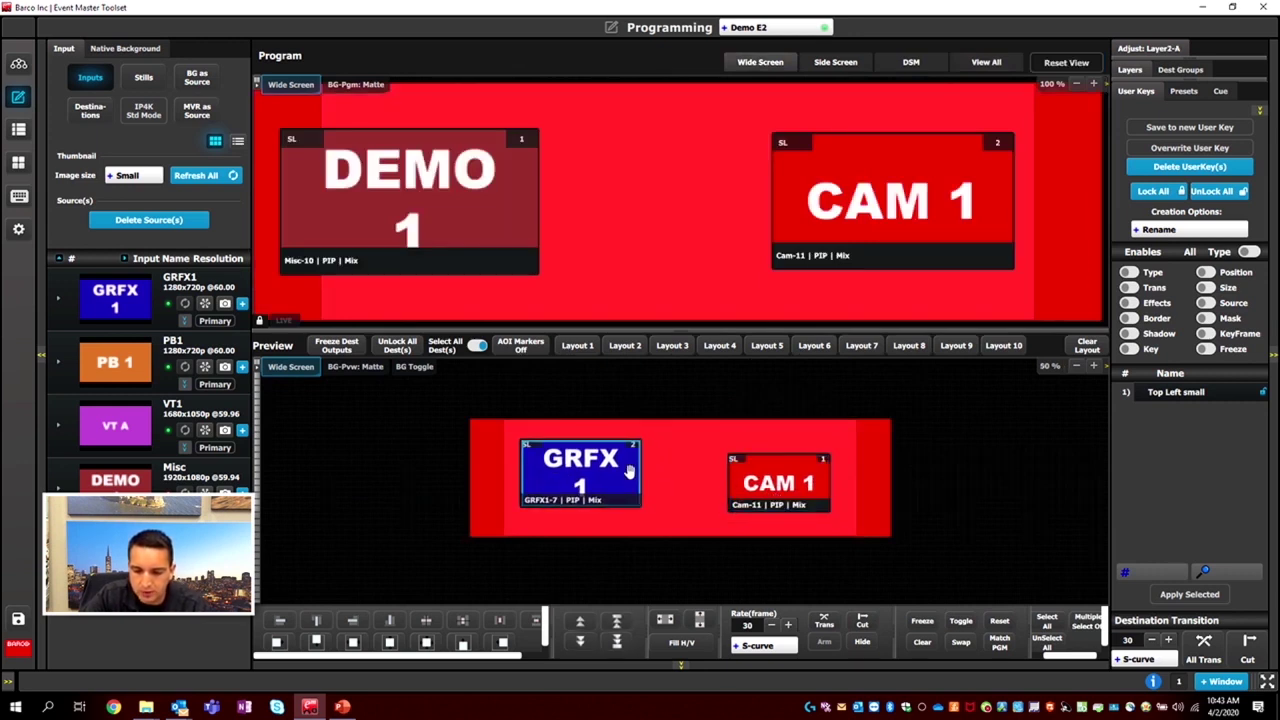
# - Clear all user key enables, then enable only Position and Size
pyautogui.click(1248, 251)
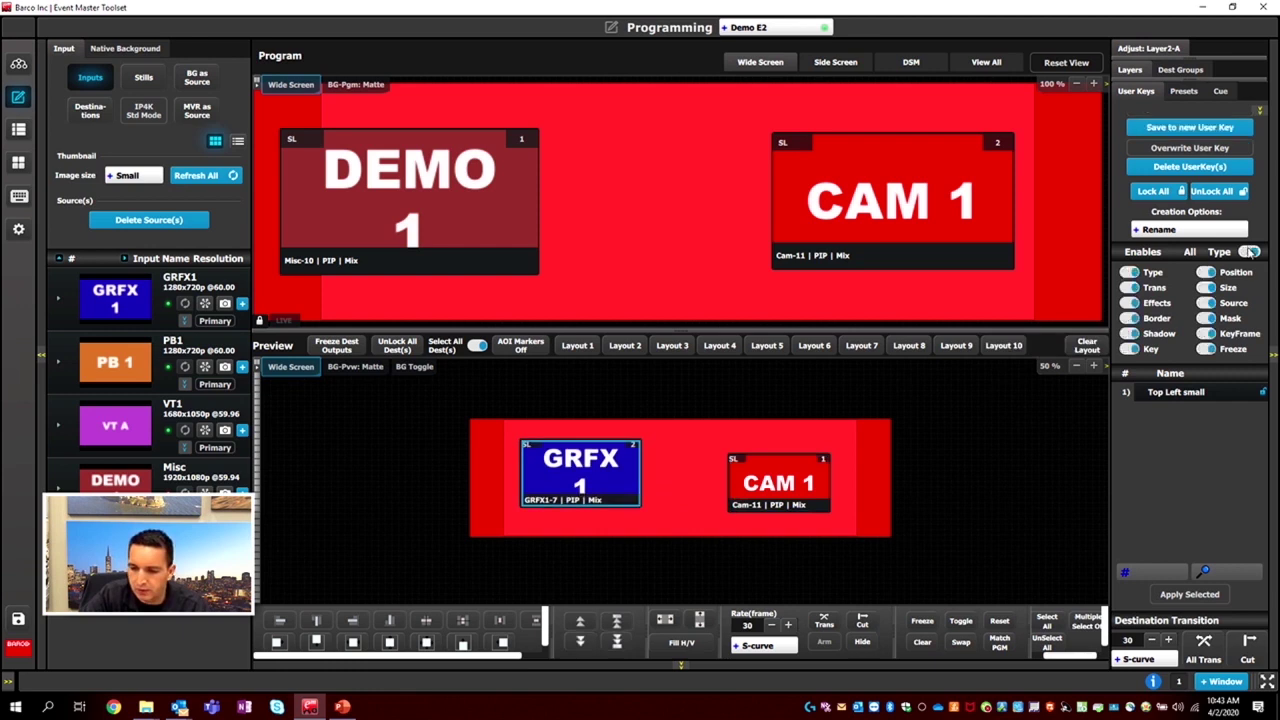
pyautogui.click(1248, 252)
pyautogui.click(1206, 272)
pyautogui.click(1206, 287)
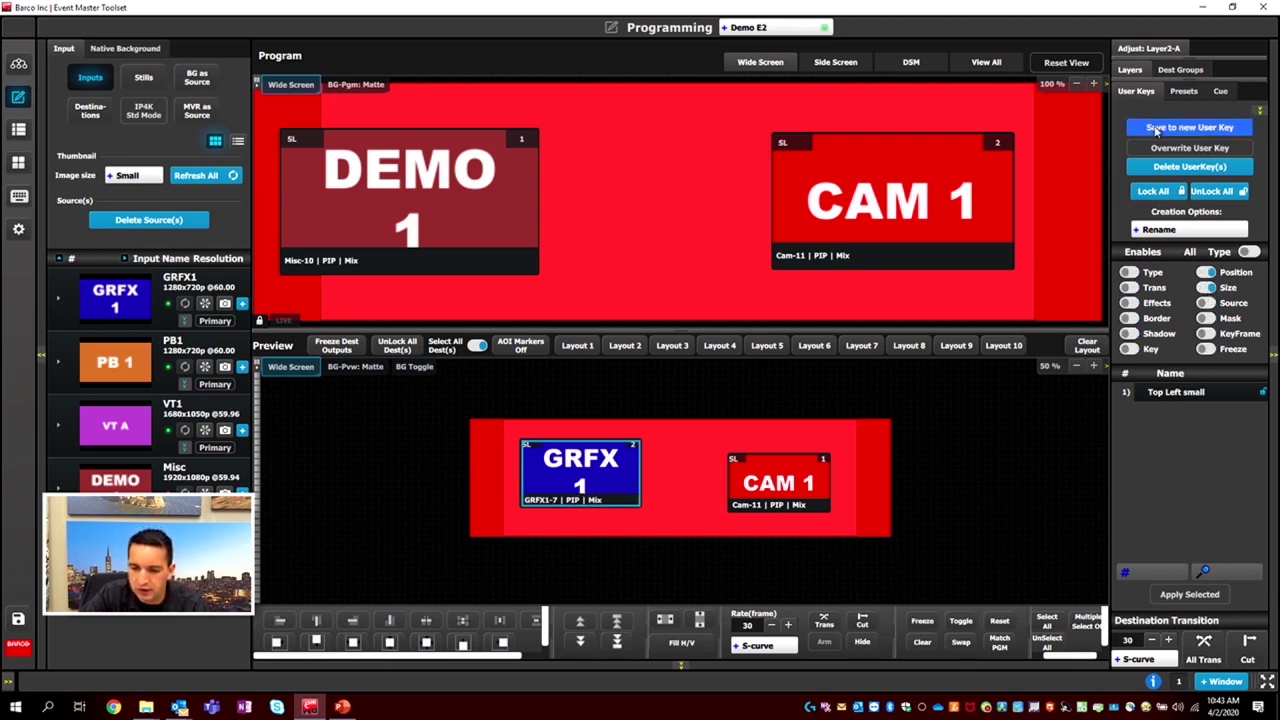
# - Save the current layout as a new user key named 'Left'
pyautogui.click(1156, 131)
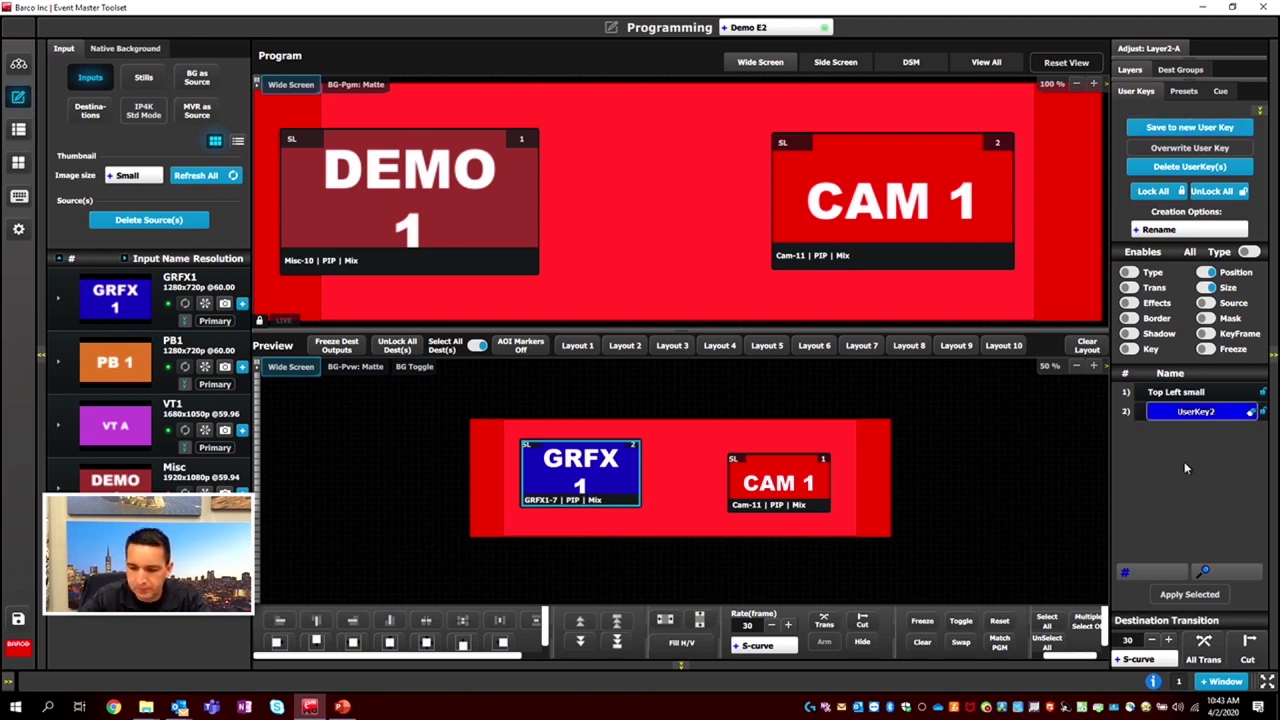
pyautogui.press('BackSpace')
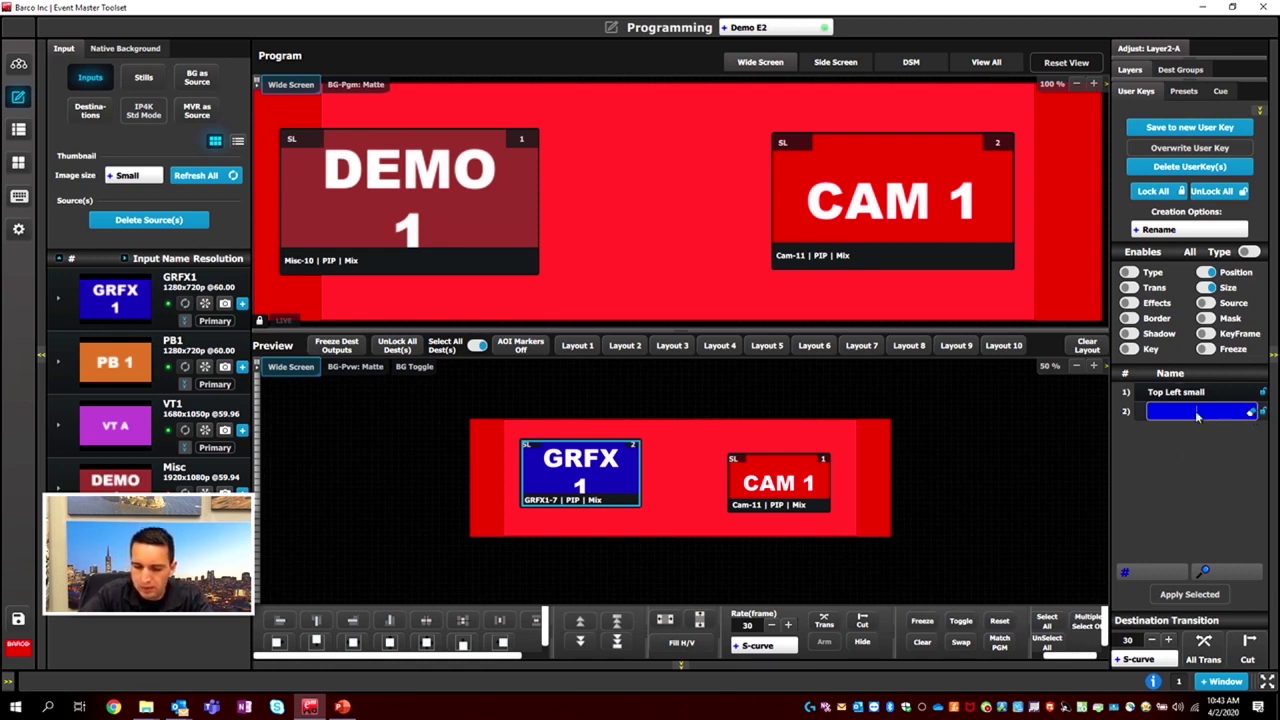
pyautogui.press('Return')
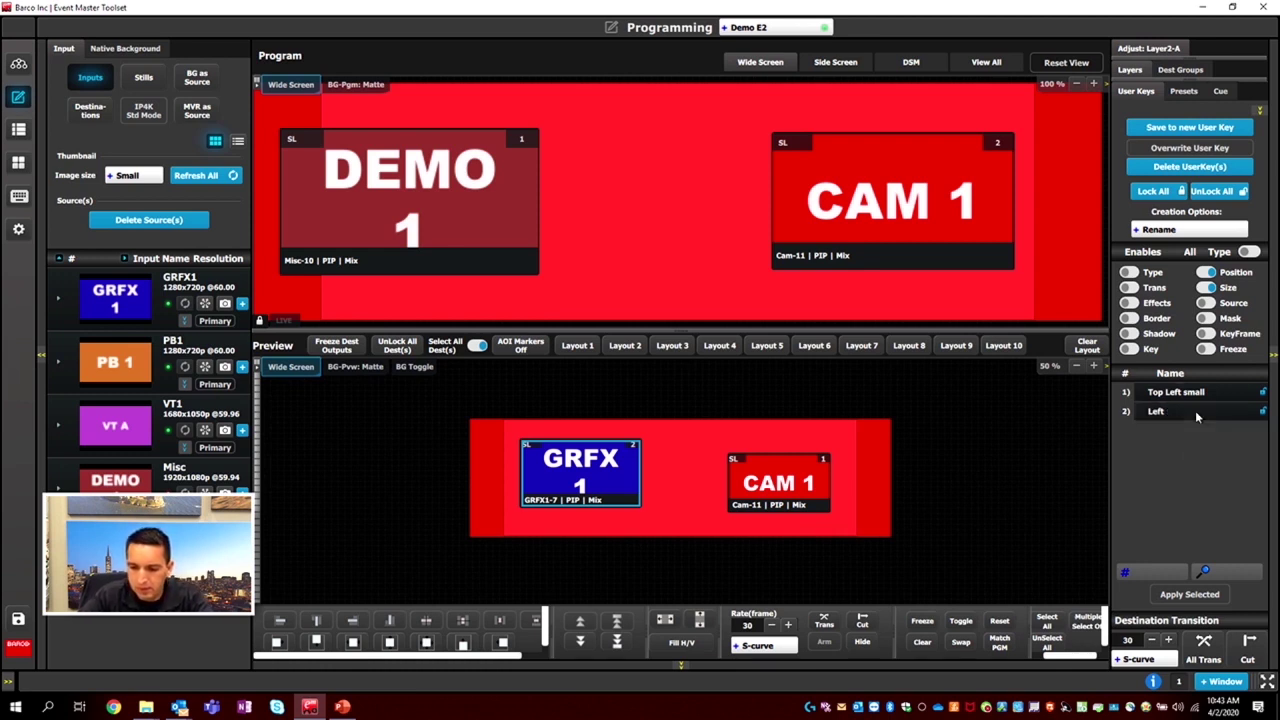
# - Remove CAM 1, move GRFX 1 right, save it as user key 'Right', then move GRFX 1 back left-centre
pyautogui.click(795, 472)
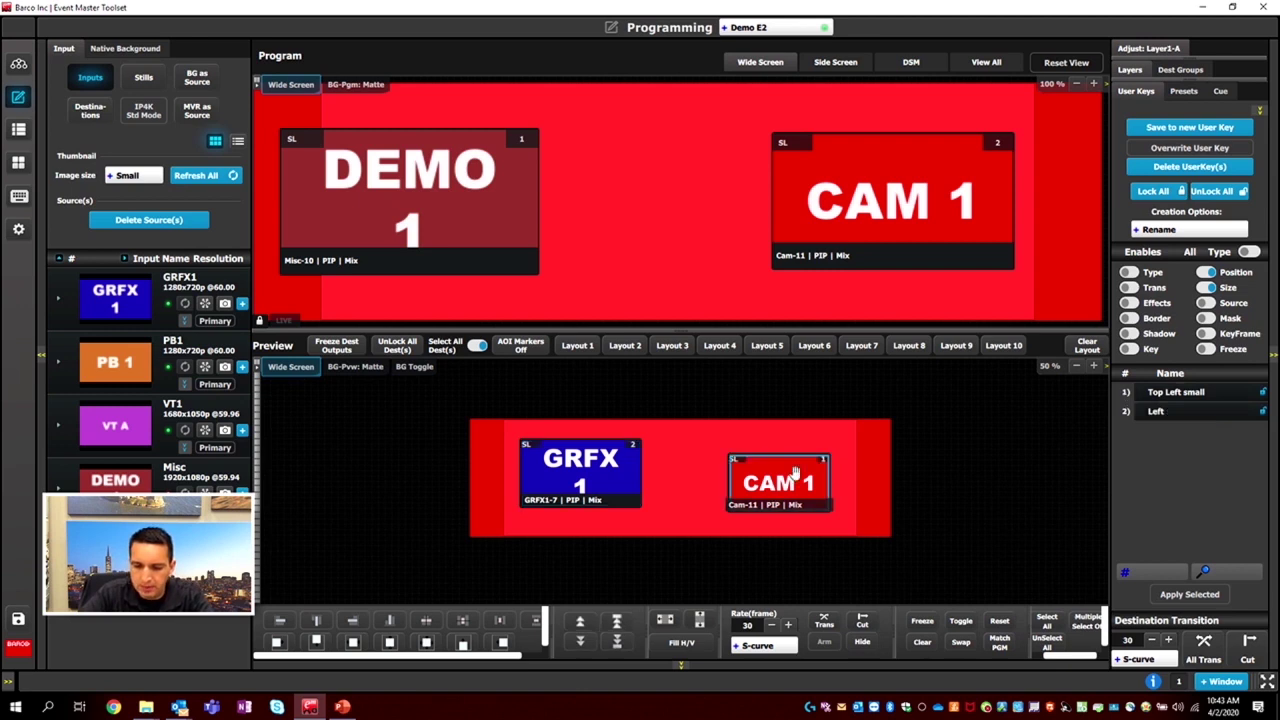
pyautogui.click(921, 643)
pyautogui.moveTo(595, 478); pyautogui.dragTo(794, 480)
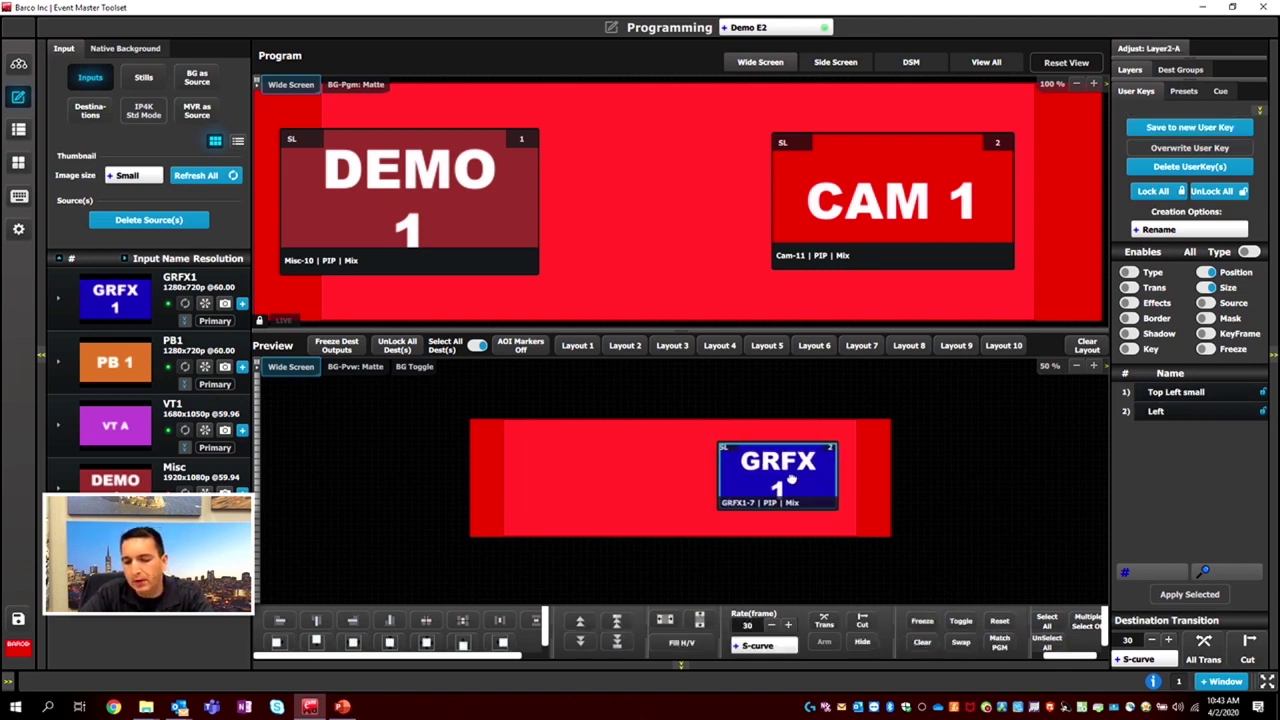
pyautogui.click(1189, 127)
pyautogui.write('righ')
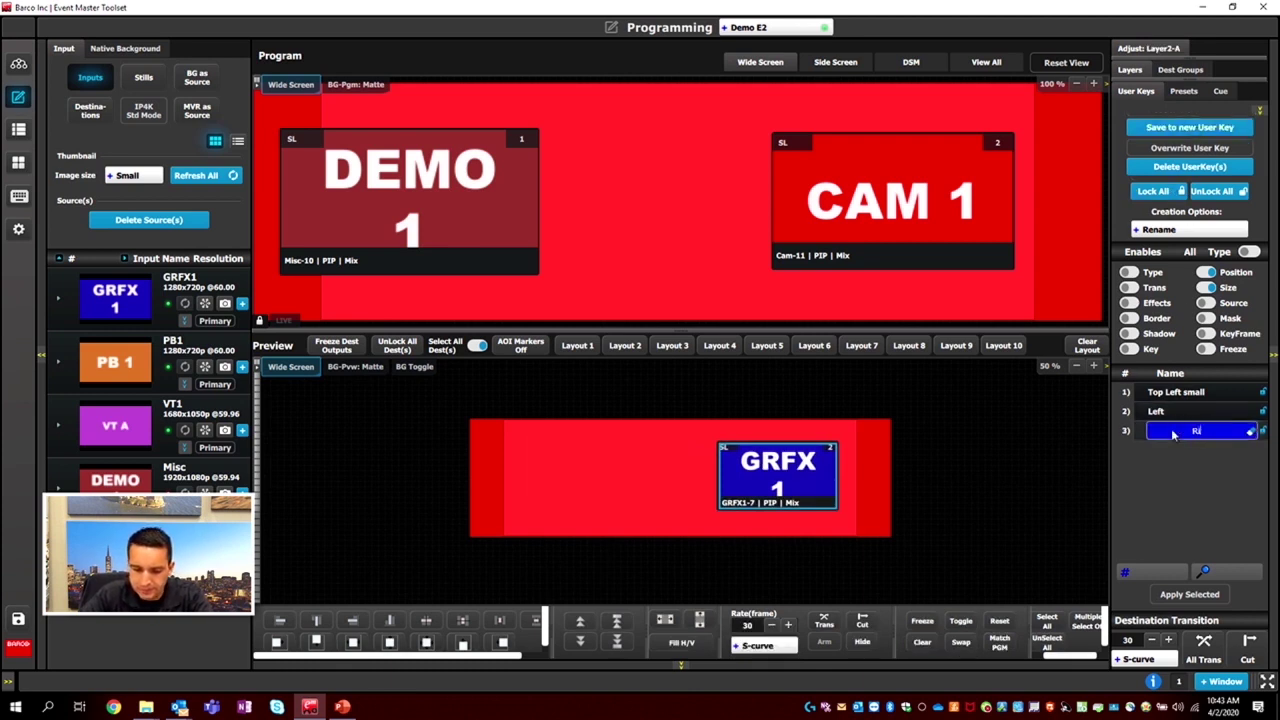
pyautogui.write('t')
pyautogui.press('Return')
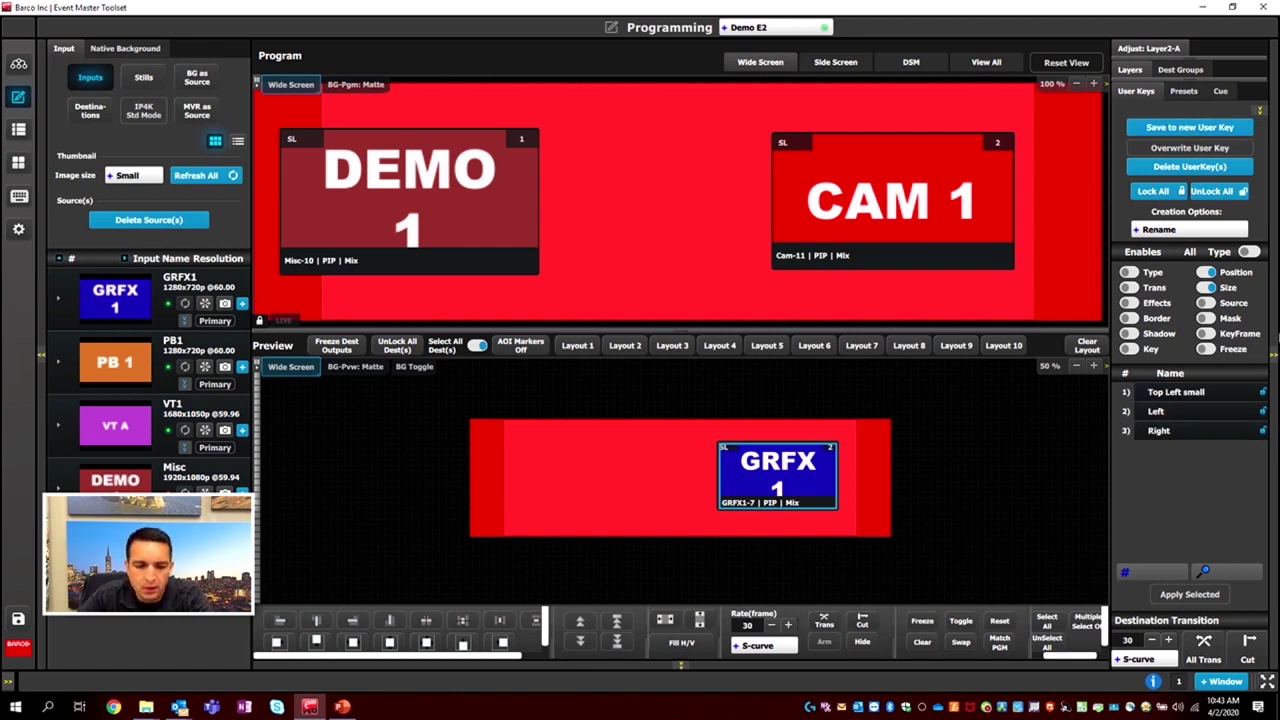
pyautogui.moveTo(800, 496); pyautogui.dragTo(662, 492)
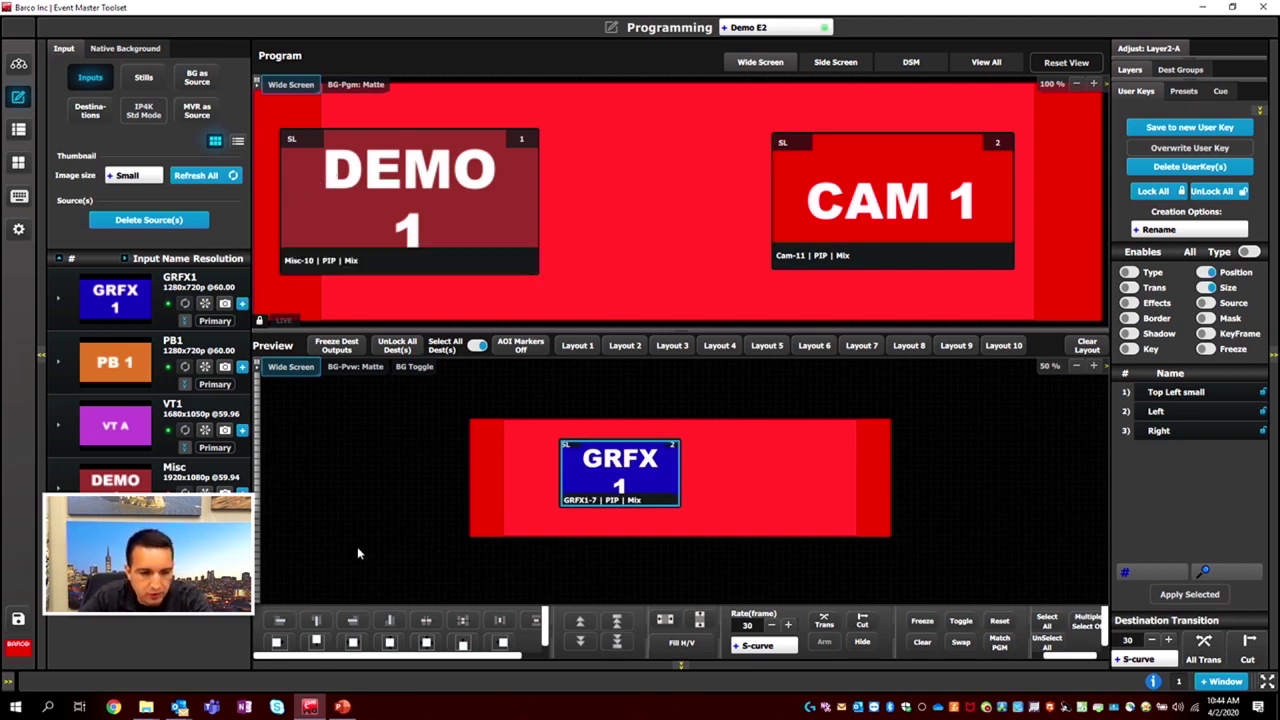
pyautogui.click(19, 197)
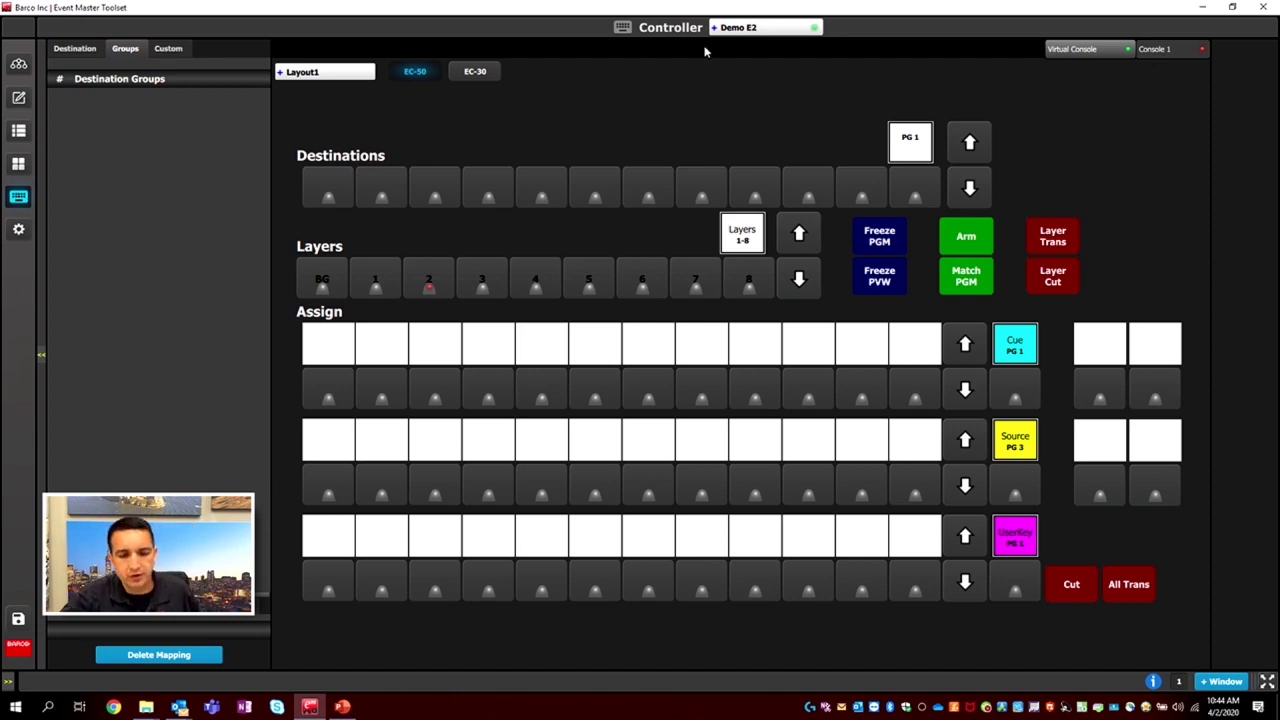
# - On the EC-50 layout, drag Wide Screen, Side Screen and DSM onto the Destinations buttons
pyautogui.click(462, 72)
pyautogui.click(428, 78)
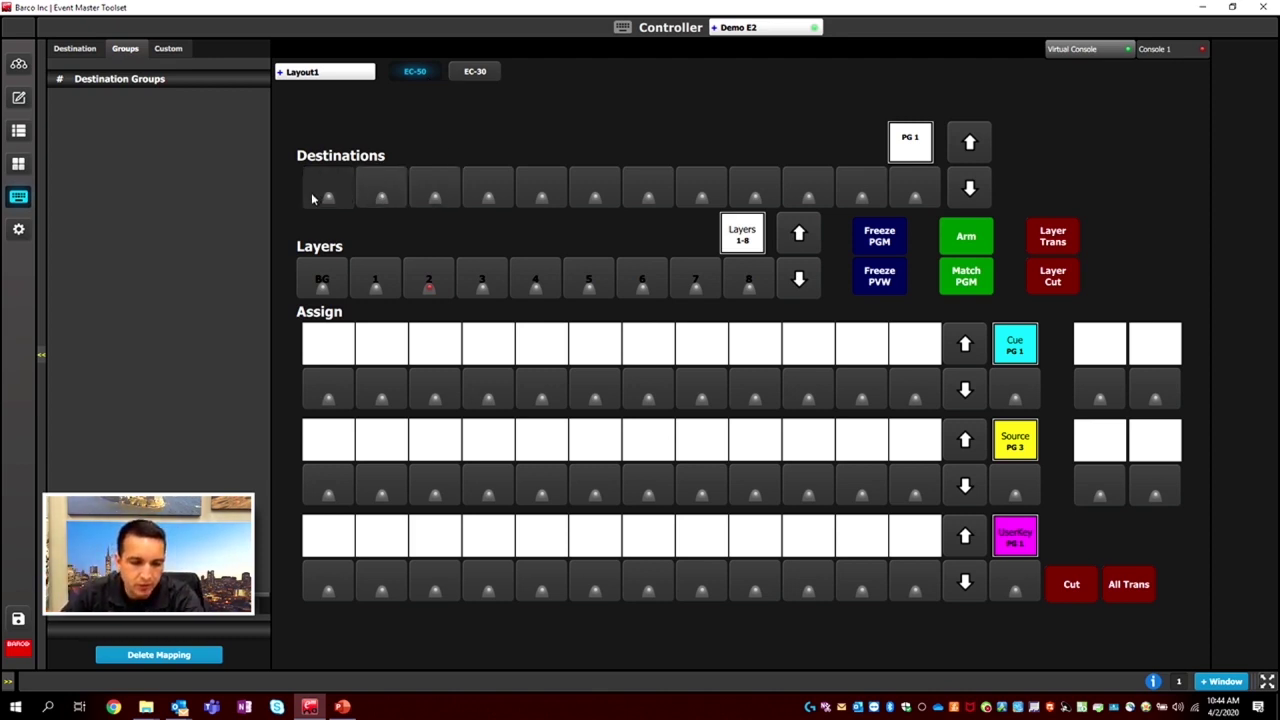
pyautogui.click(76, 50)
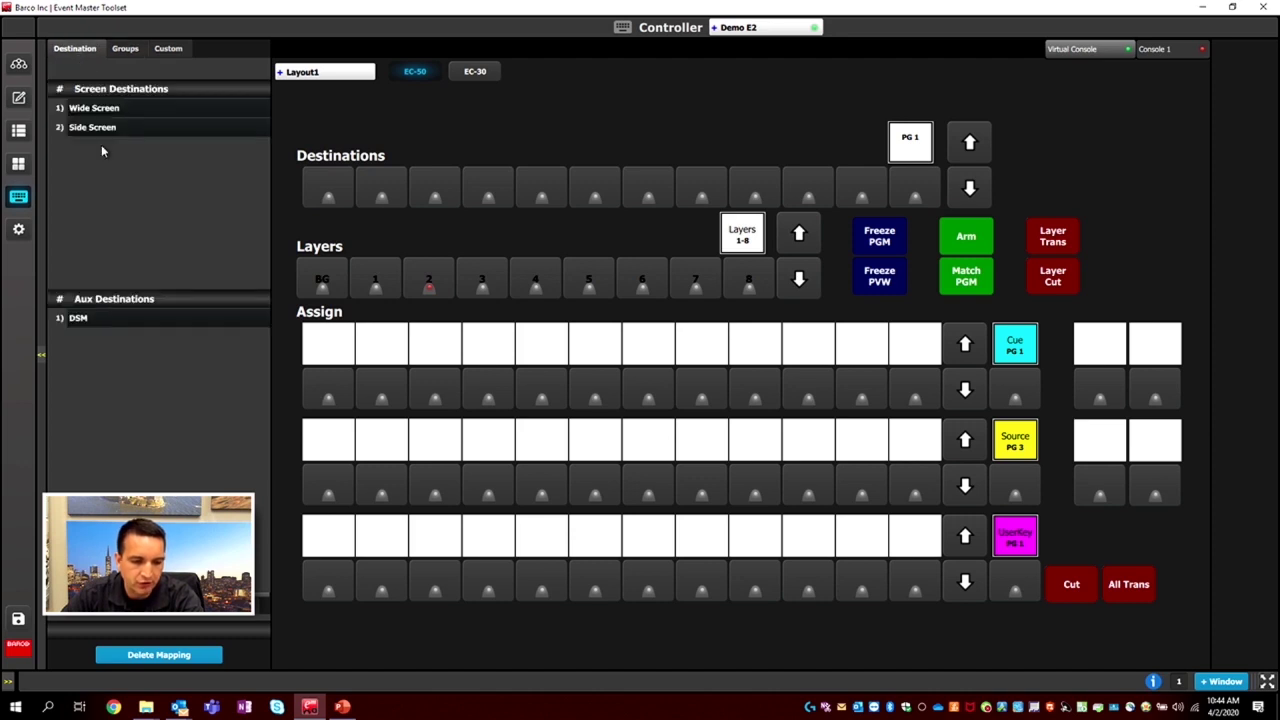
pyautogui.moveTo(281, 171); pyautogui.dragTo(329, 184)
pyautogui.moveTo(175, 136); pyautogui.dragTo(370, 200)
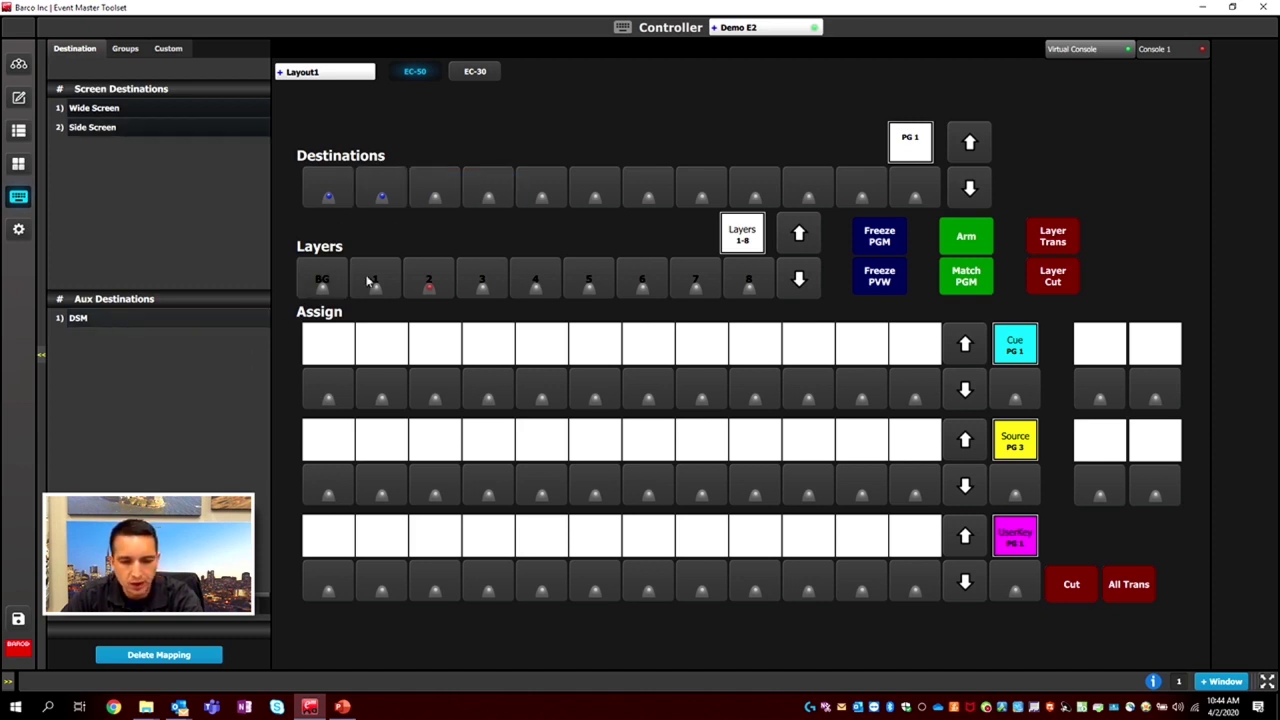
pyautogui.moveTo(368, 282); pyautogui.dragTo(435, 190)
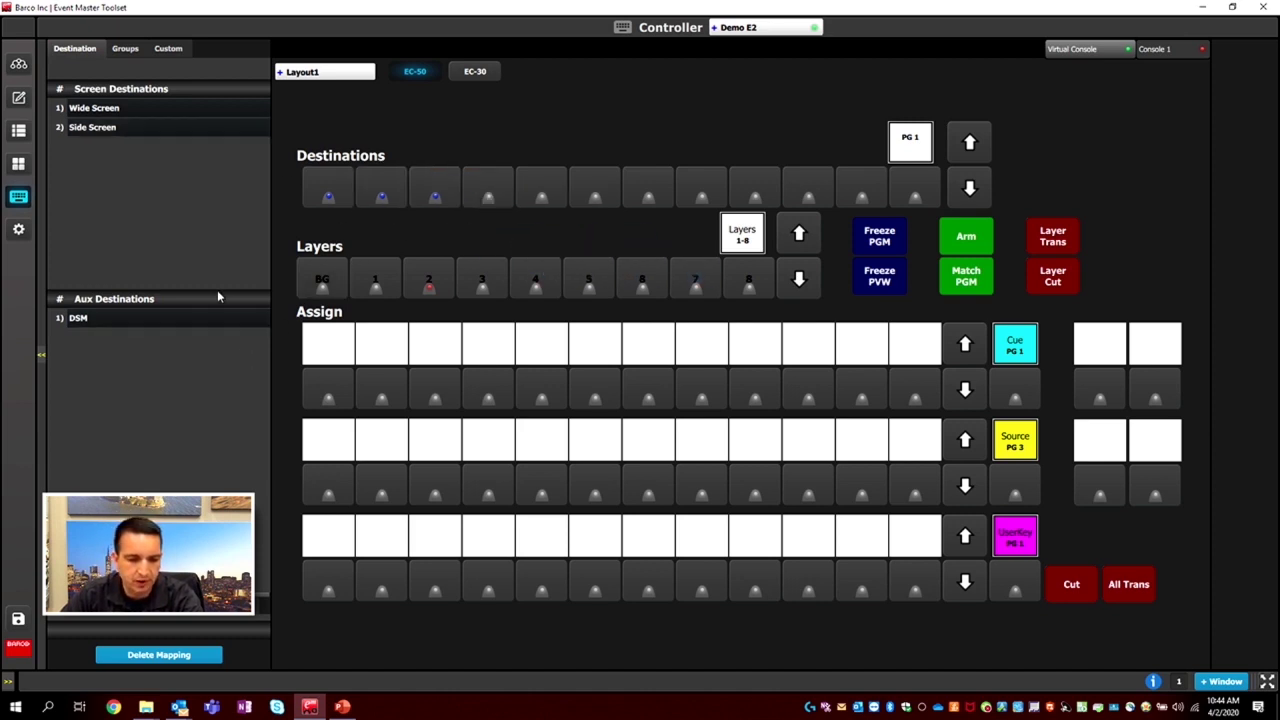
pyautogui.moveTo(136, 320); pyautogui.dragTo(927, 193)
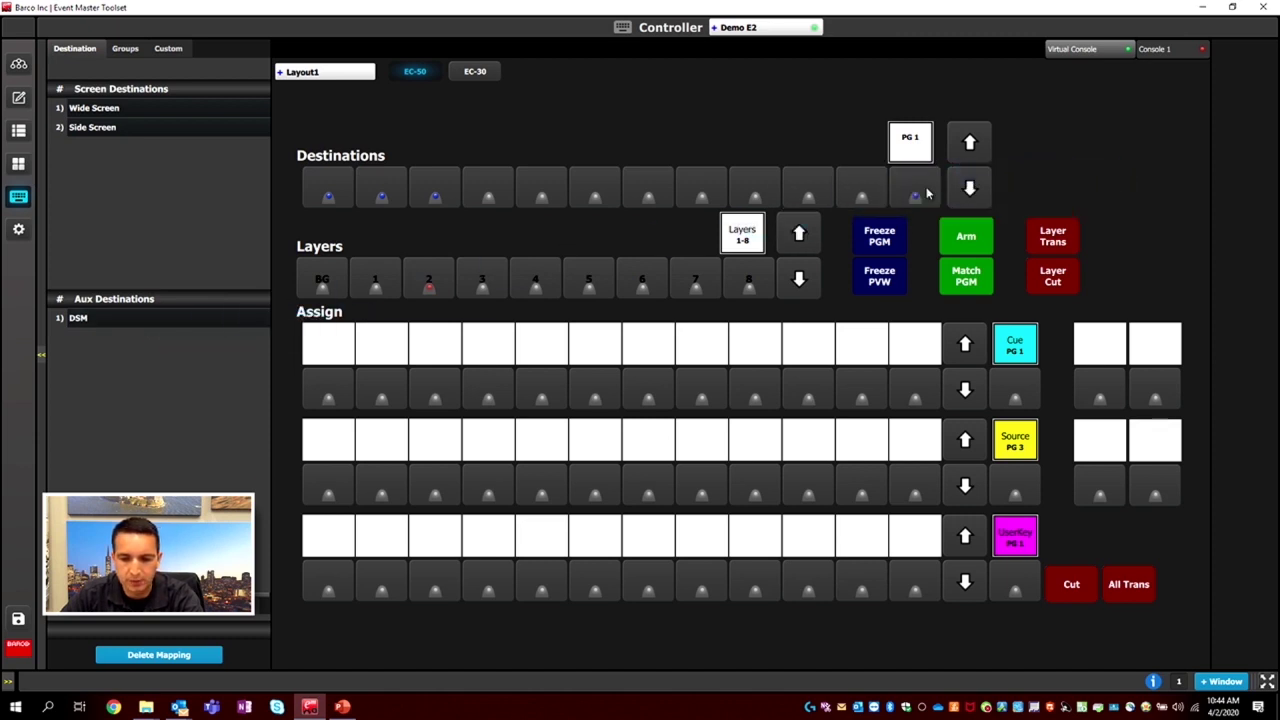
pyautogui.click(922, 201)
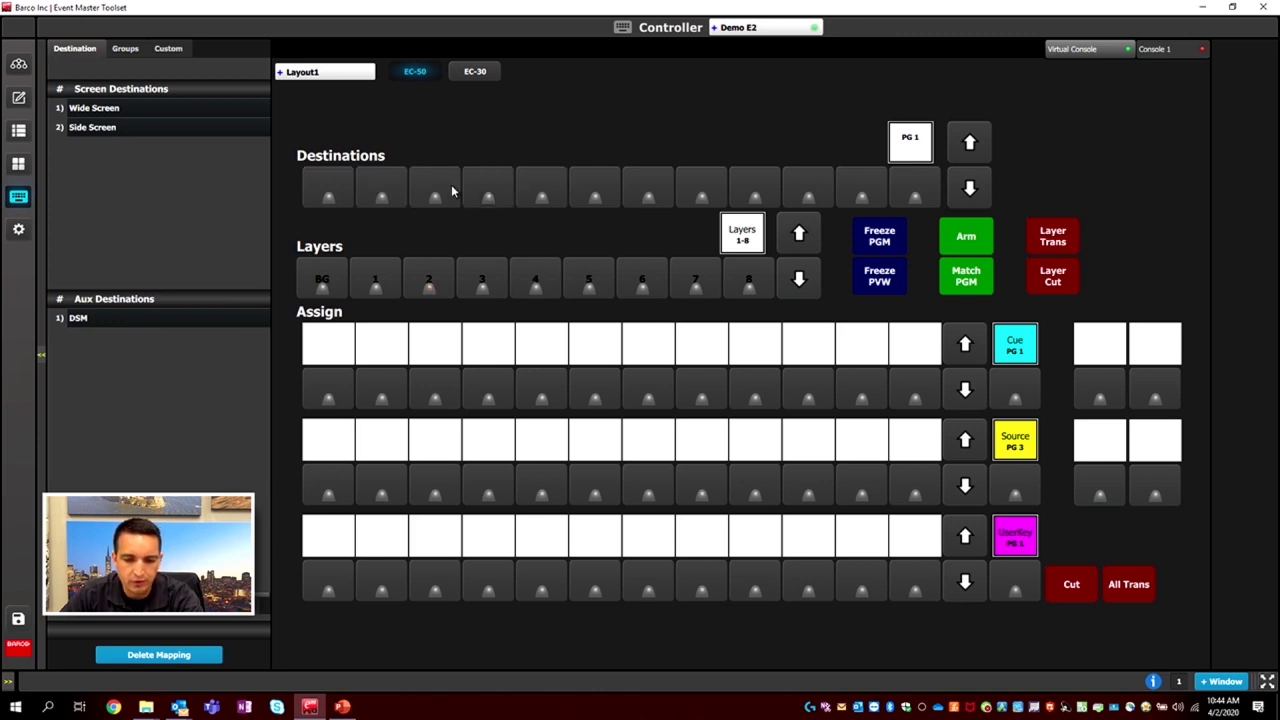
# - Switch between the Programming view with all three screens and the Controller page
pyautogui.click(18, 98)
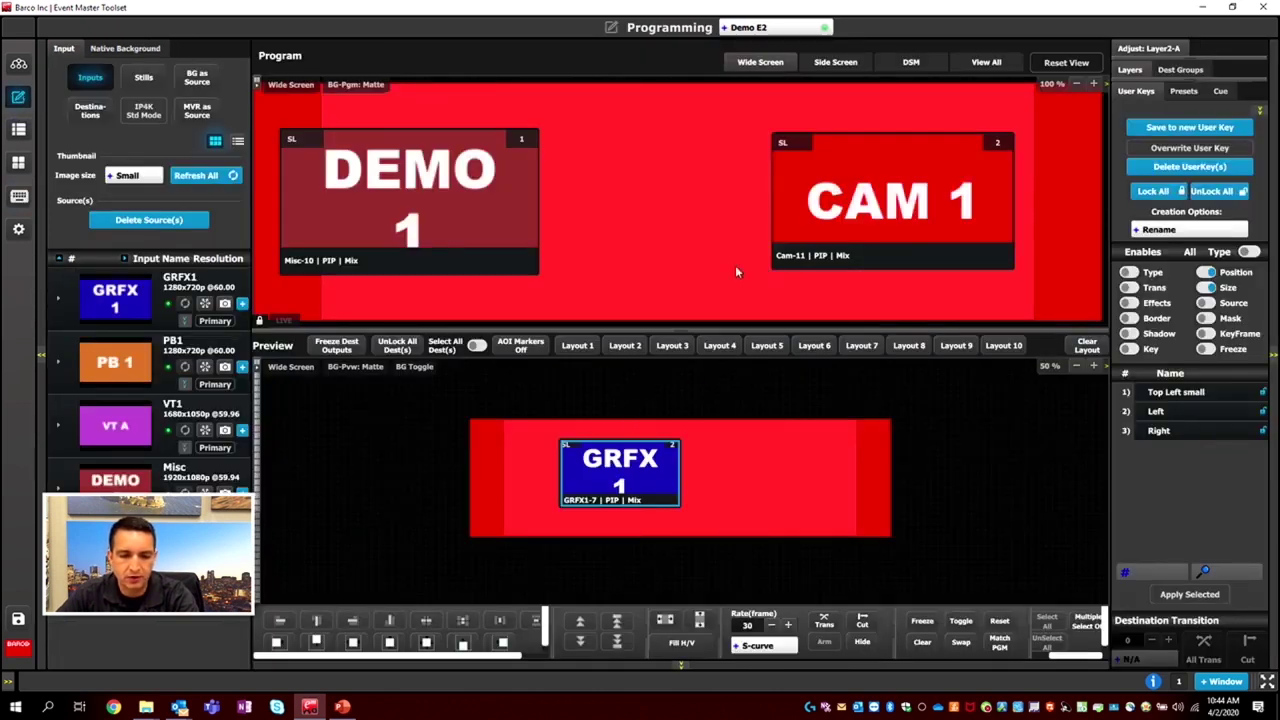
pyautogui.click(988, 64)
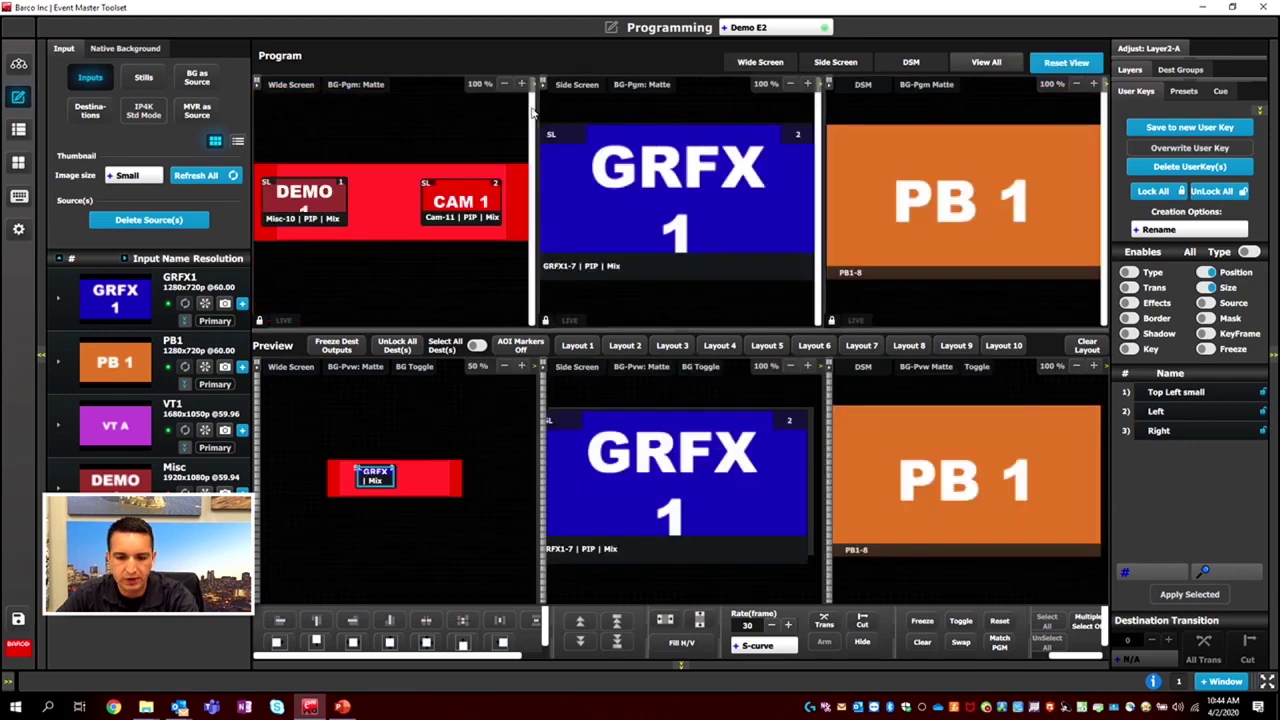
pyautogui.click(19, 197)
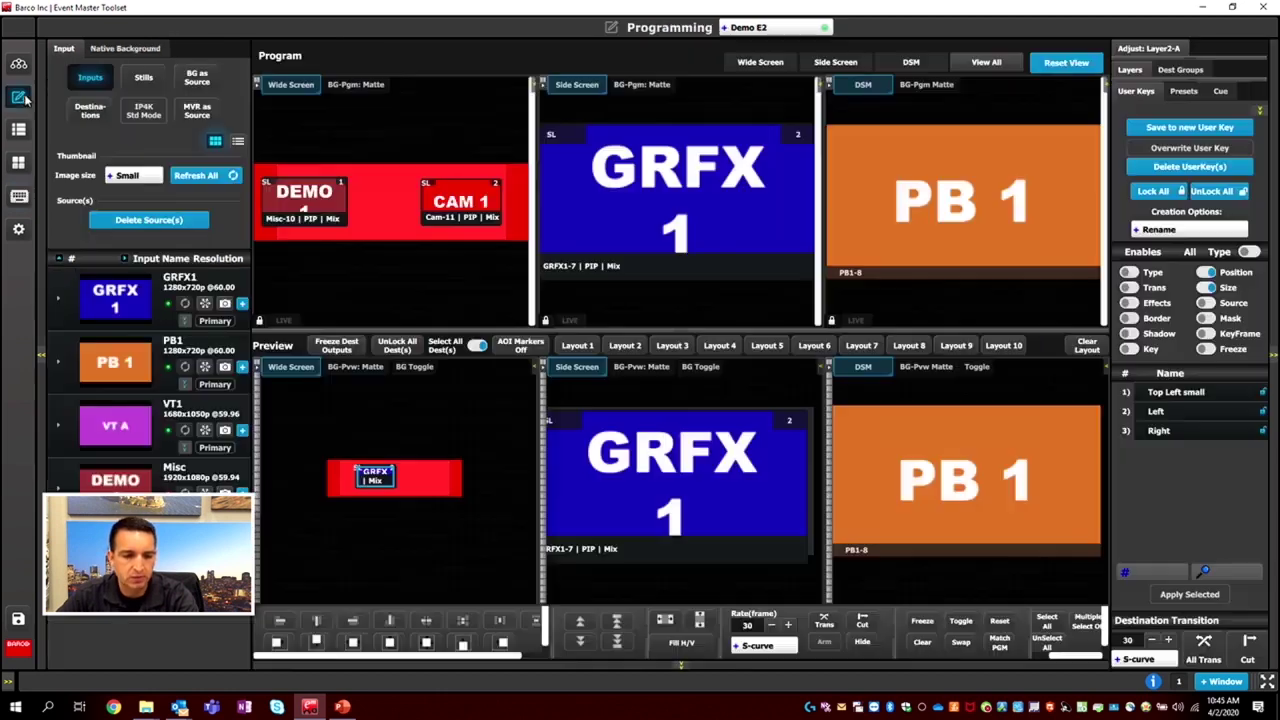
pyautogui.click(19, 97)
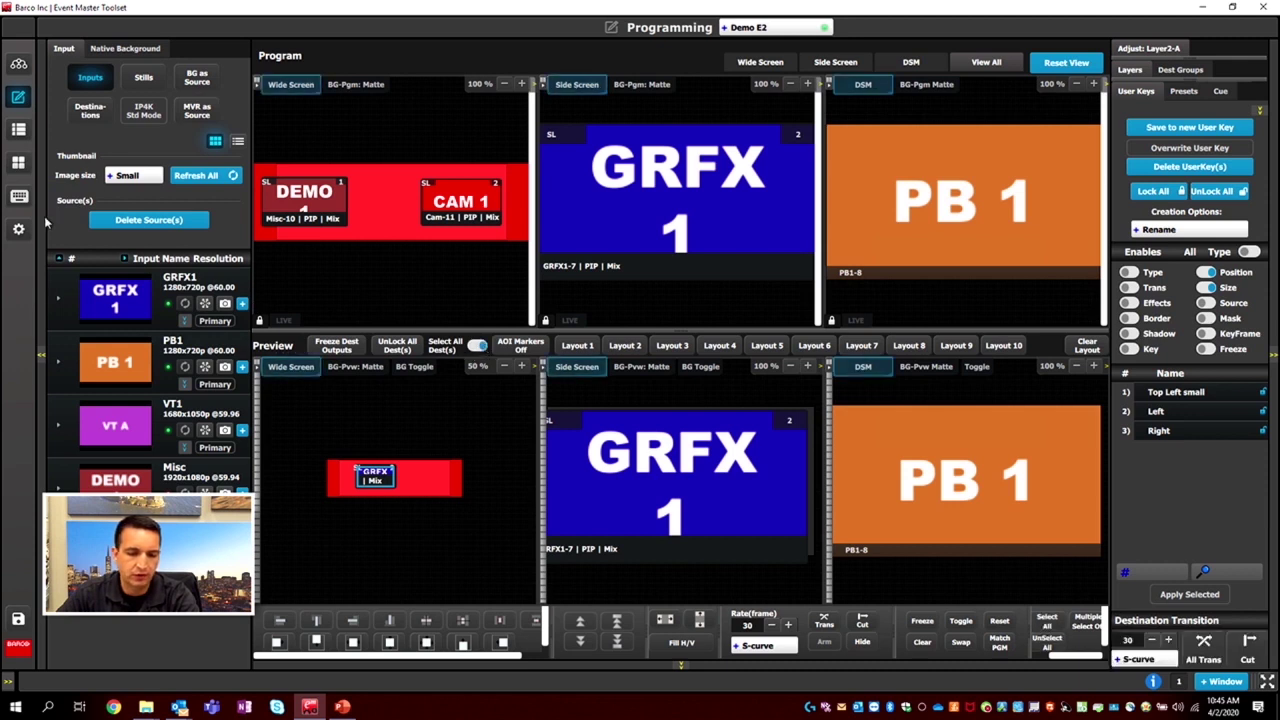
pyautogui.click(18, 196)
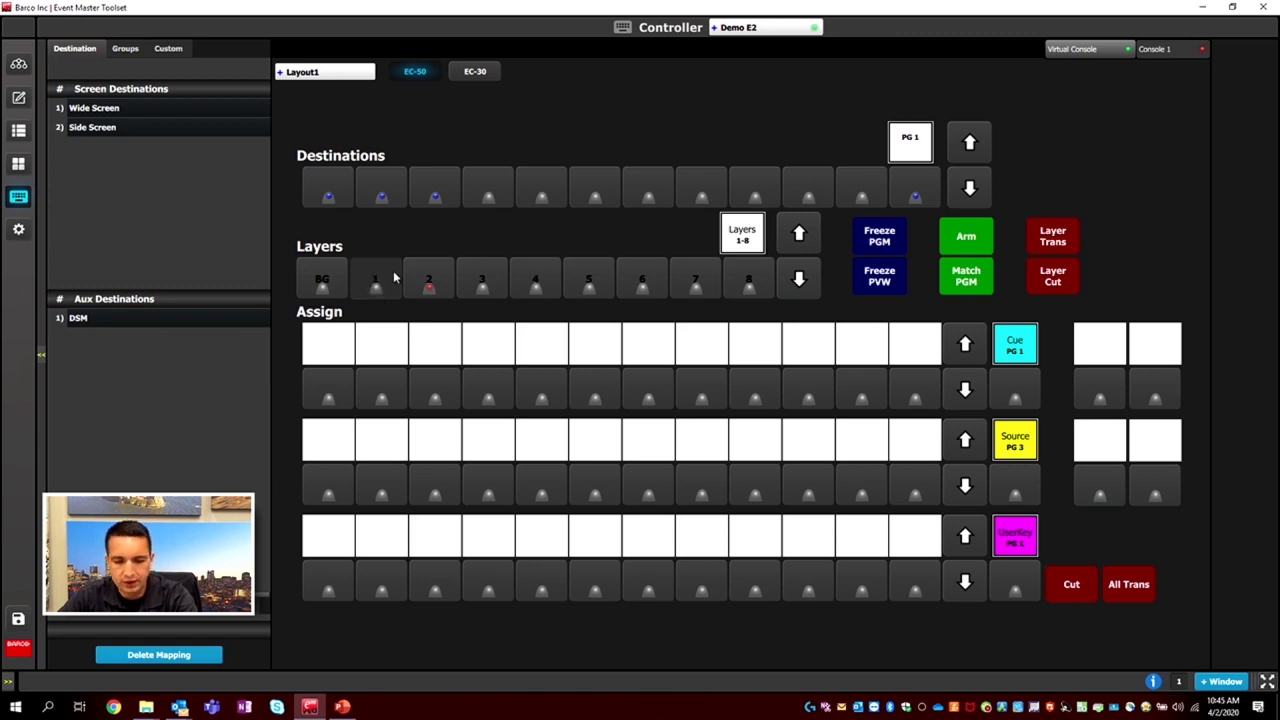
# - Keep only destination button 1 selected and pick layer button 1 instead of 2
pyautogui.click(382, 200)
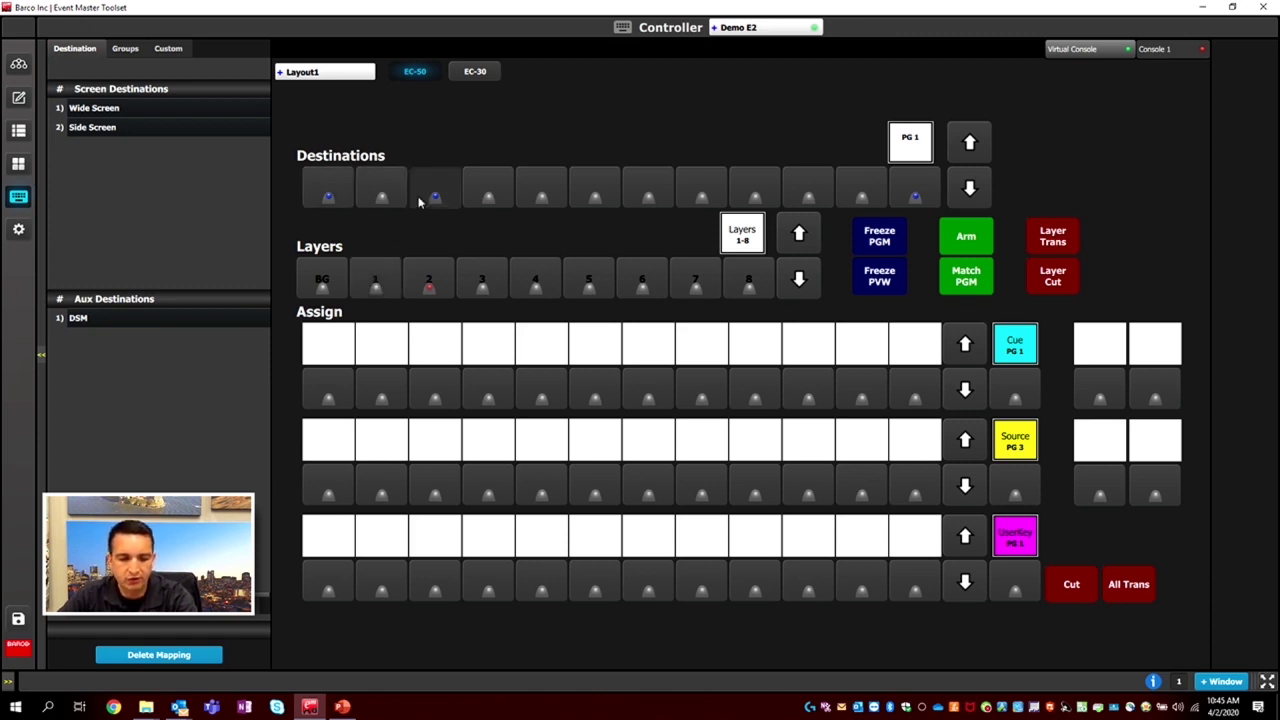
pyautogui.click(375, 285)
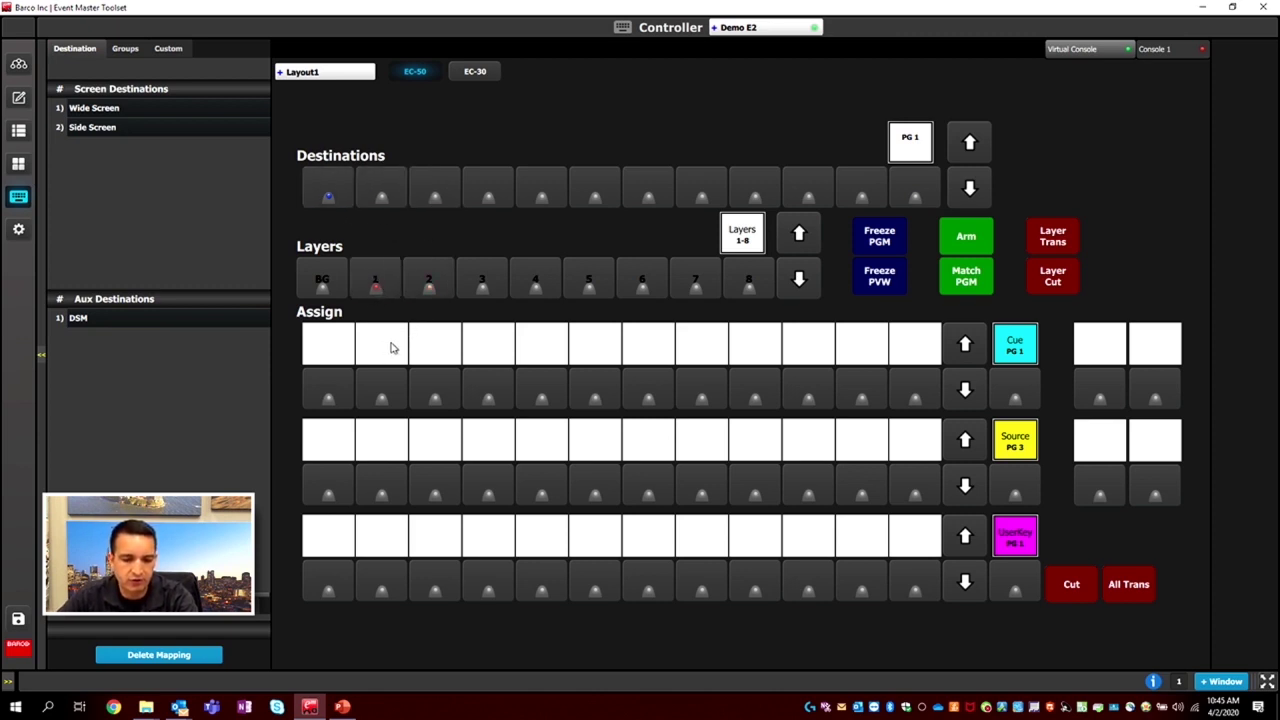
pyautogui.click(18, 97)
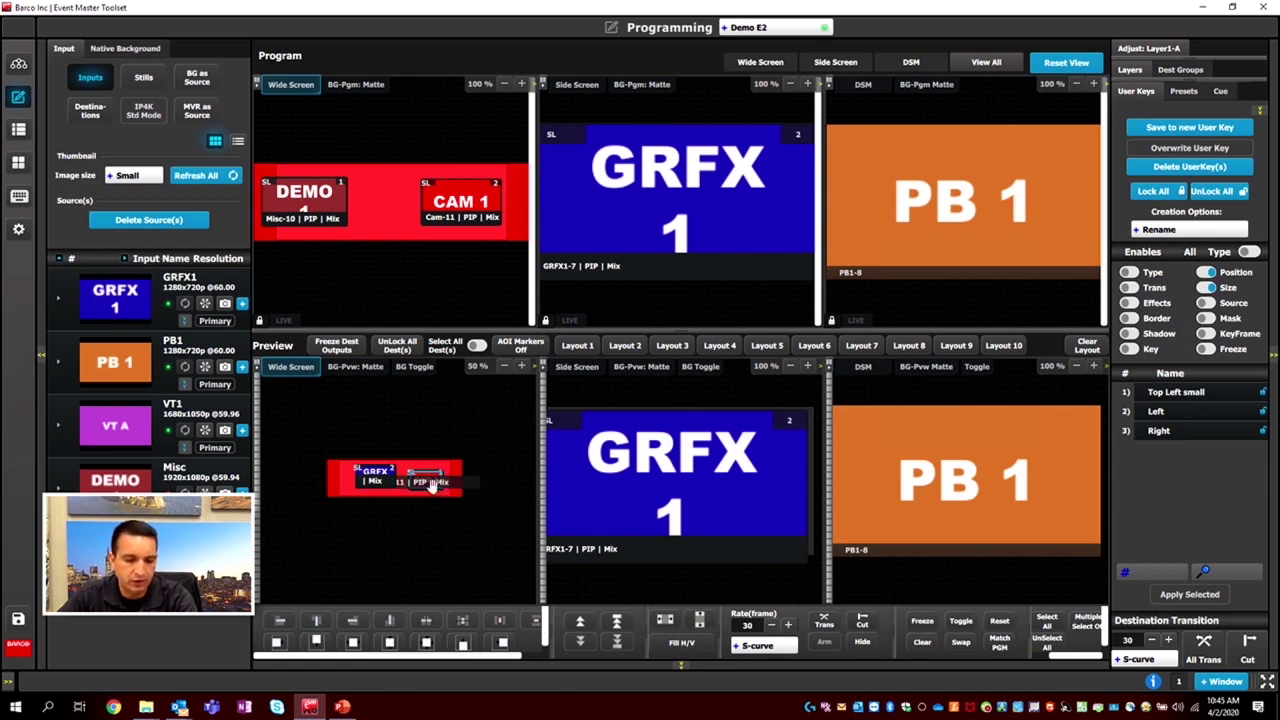
pyautogui.click(19, 196)
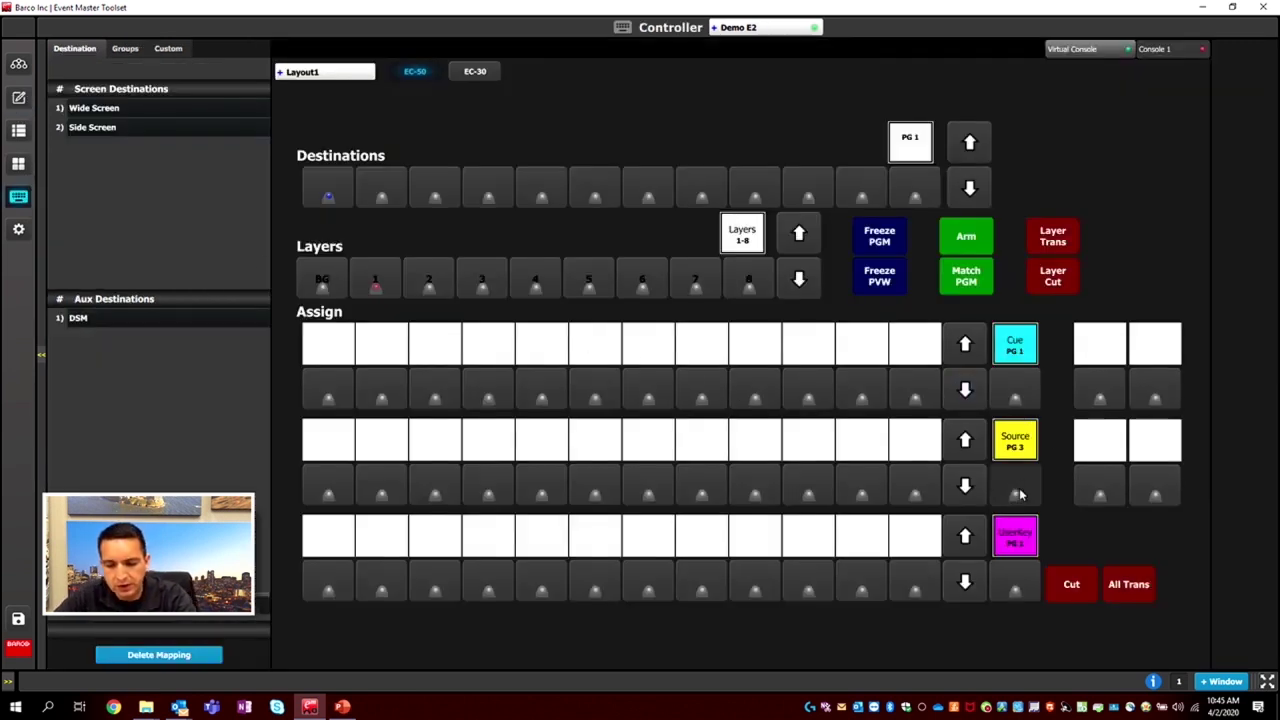
# - Cycle the top Assign row to UserKey mode, then place Left and Right in its first two slots
pyautogui.click(1018, 393)
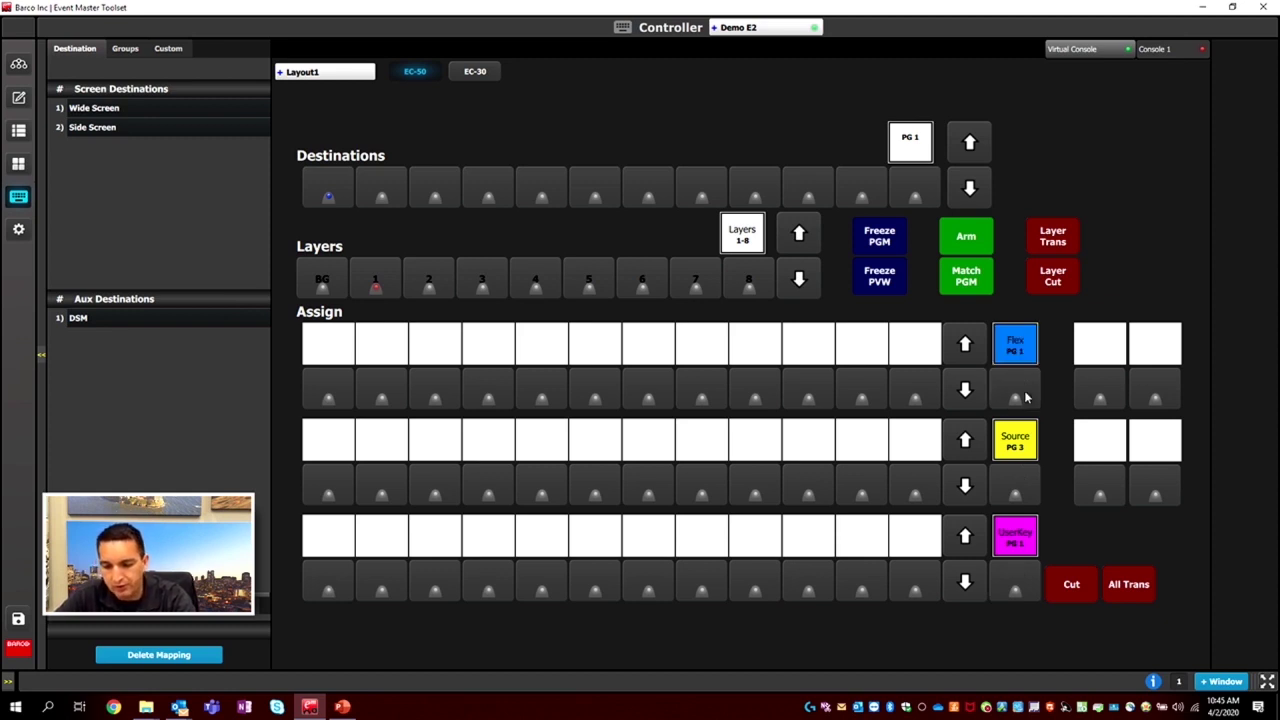
pyautogui.click(1025, 397)
pyautogui.click(1025, 397)
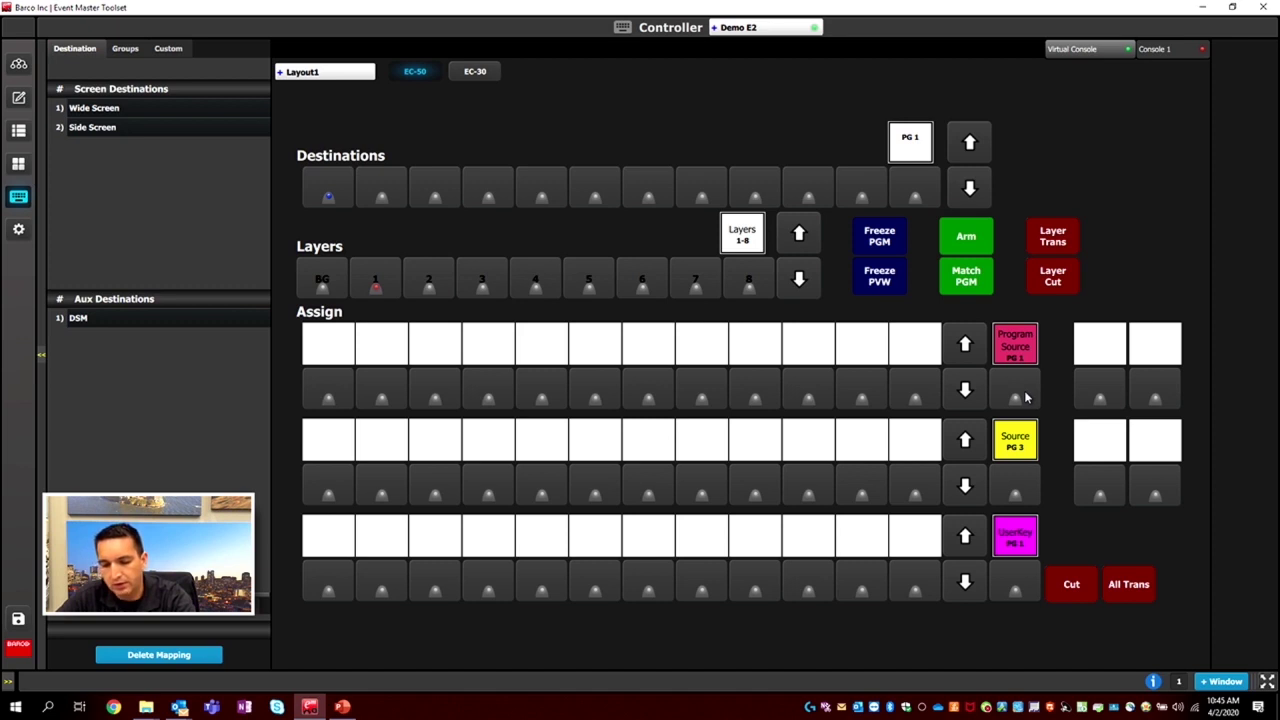
pyautogui.click(1025, 397)
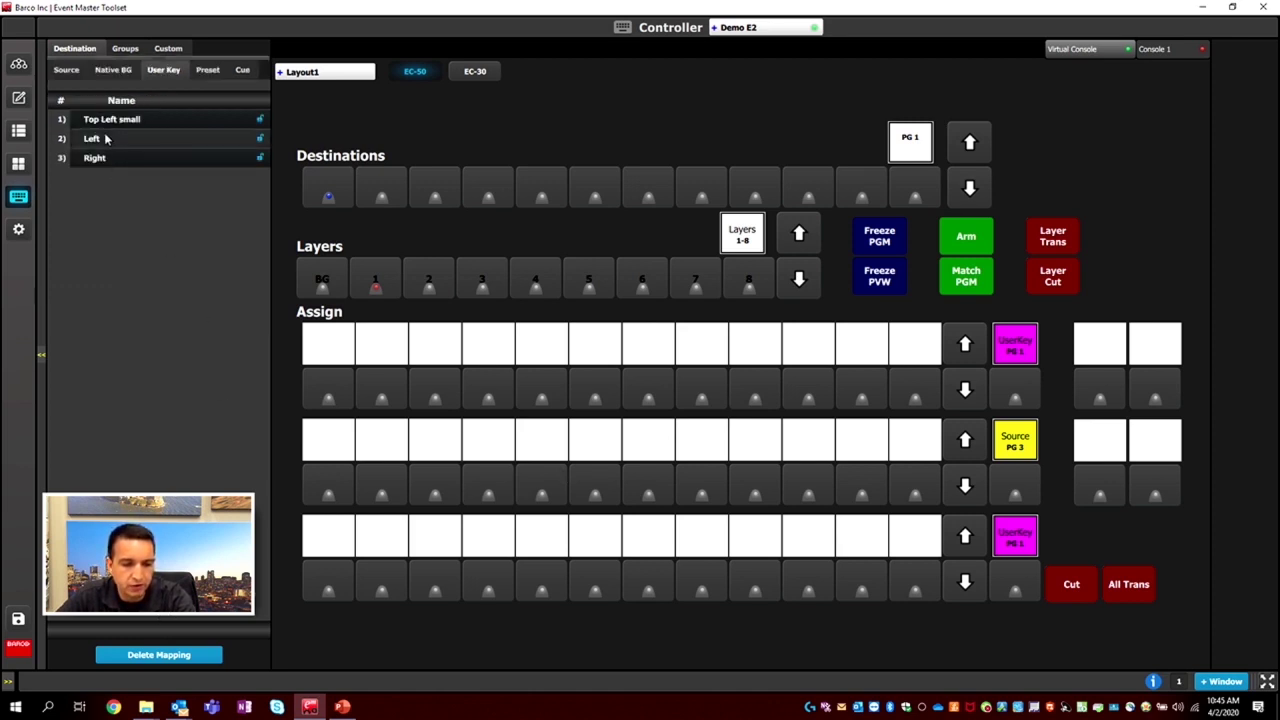
pyautogui.moveTo(110, 139); pyautogui.dragTo(322, 396)
pyautogui.moveTo(88, 158); pyautogui.dragTo(368, 380)
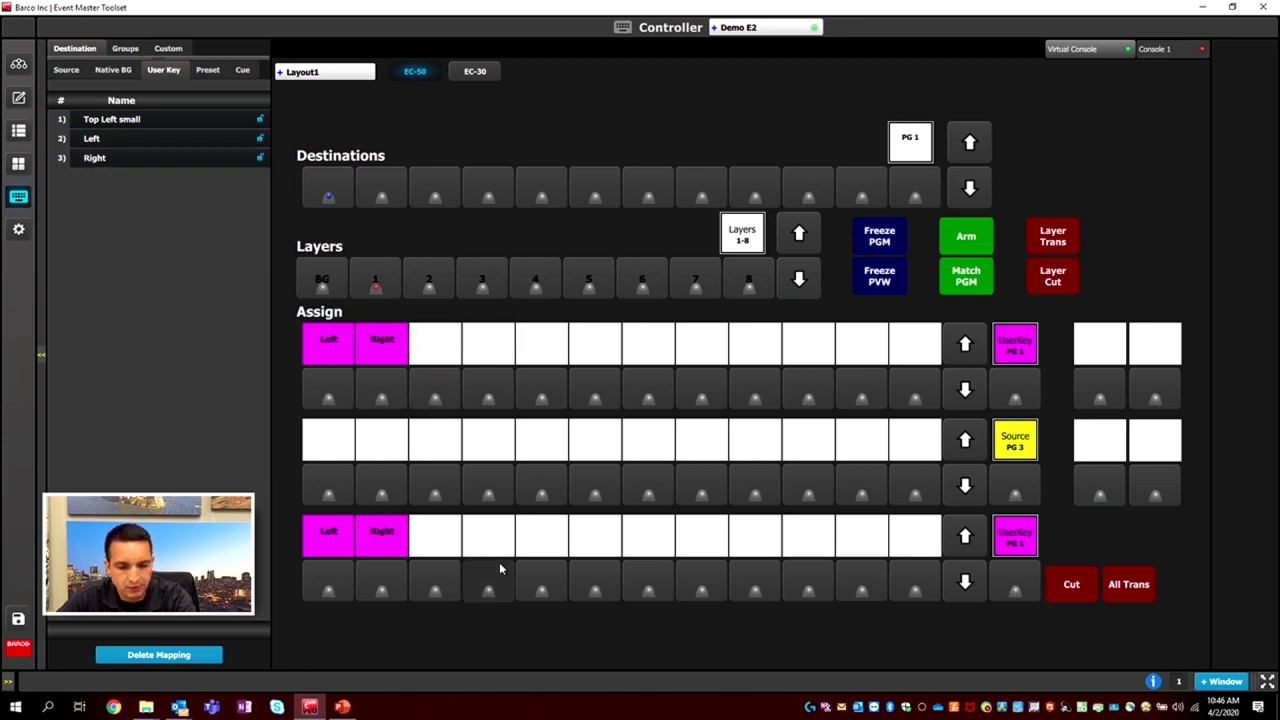
# - Select layer 1 on Wide Screen, then recall the Left and Right keys and check the result
pyautogui.click(20, 102)
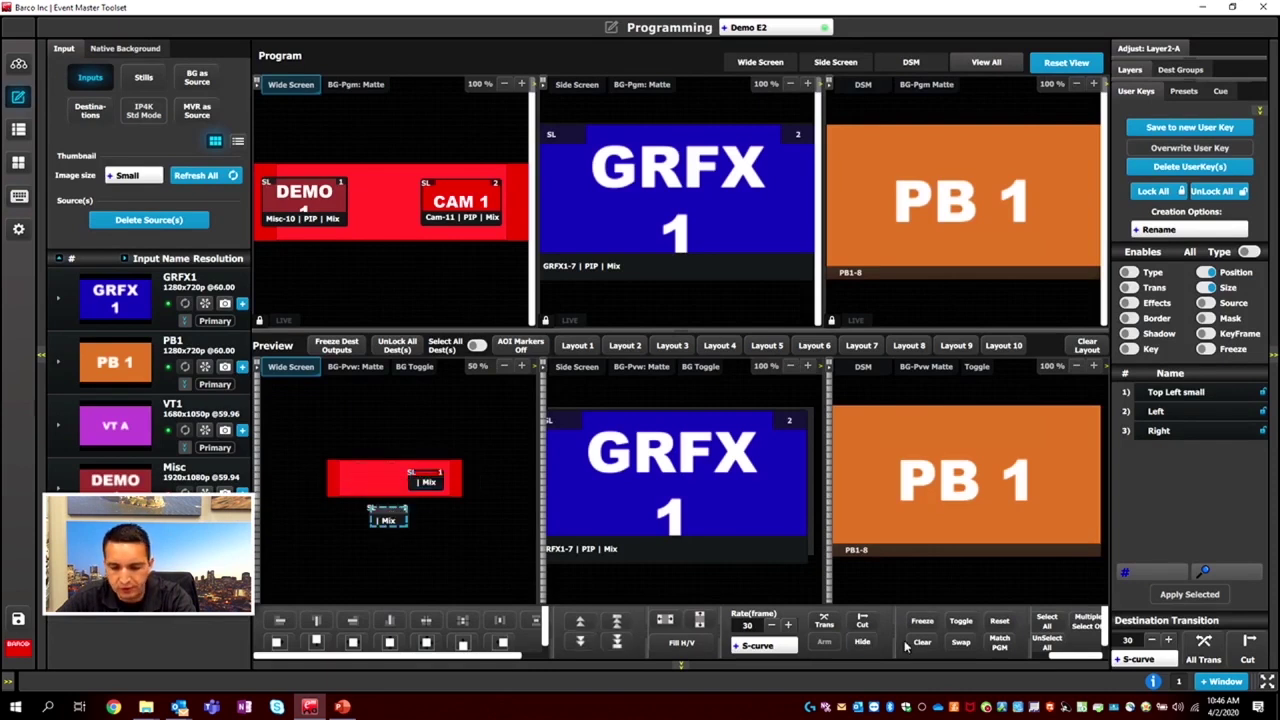
pyautogui.click(420, 480)
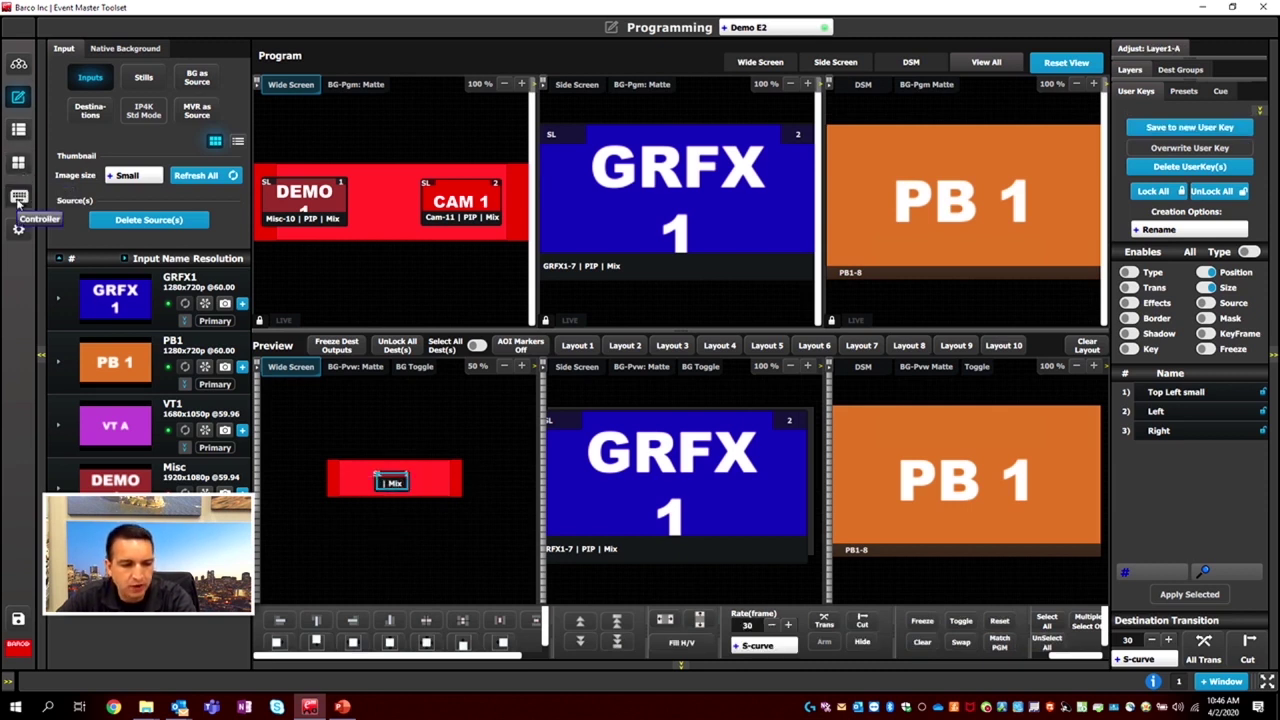
pyautogui.click(18, 196)
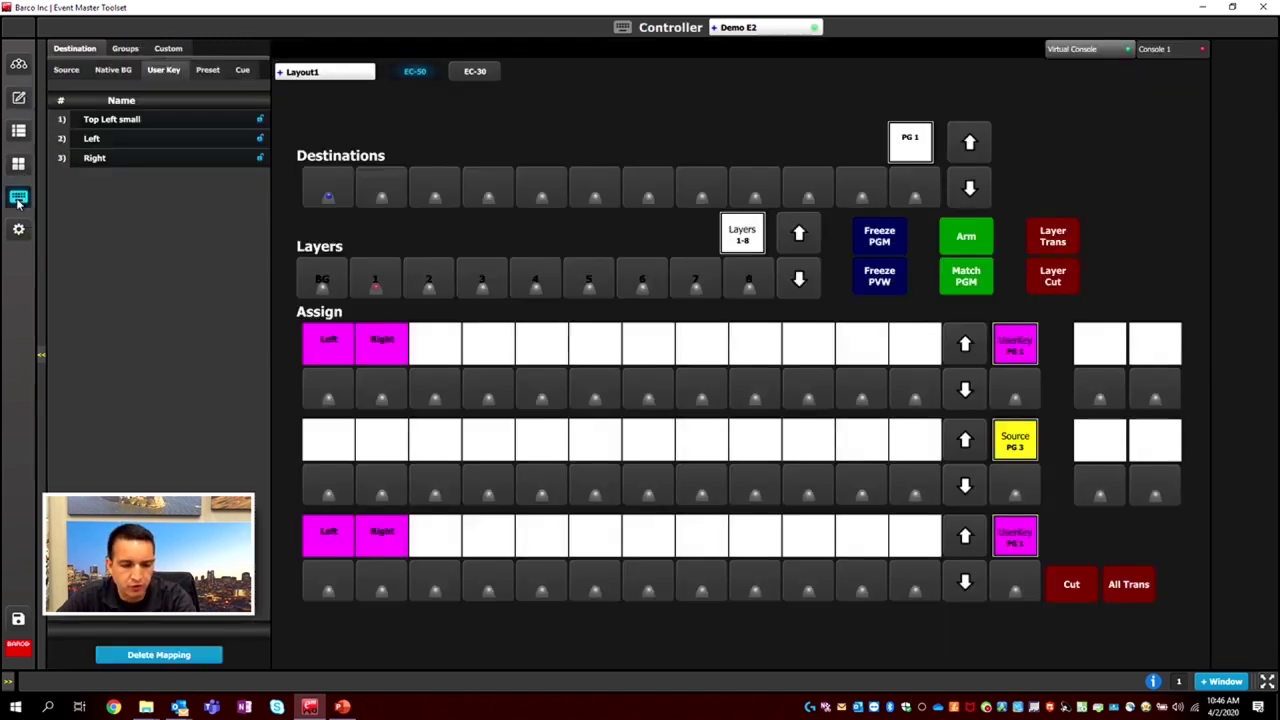
pyautogui.click(340, 400)
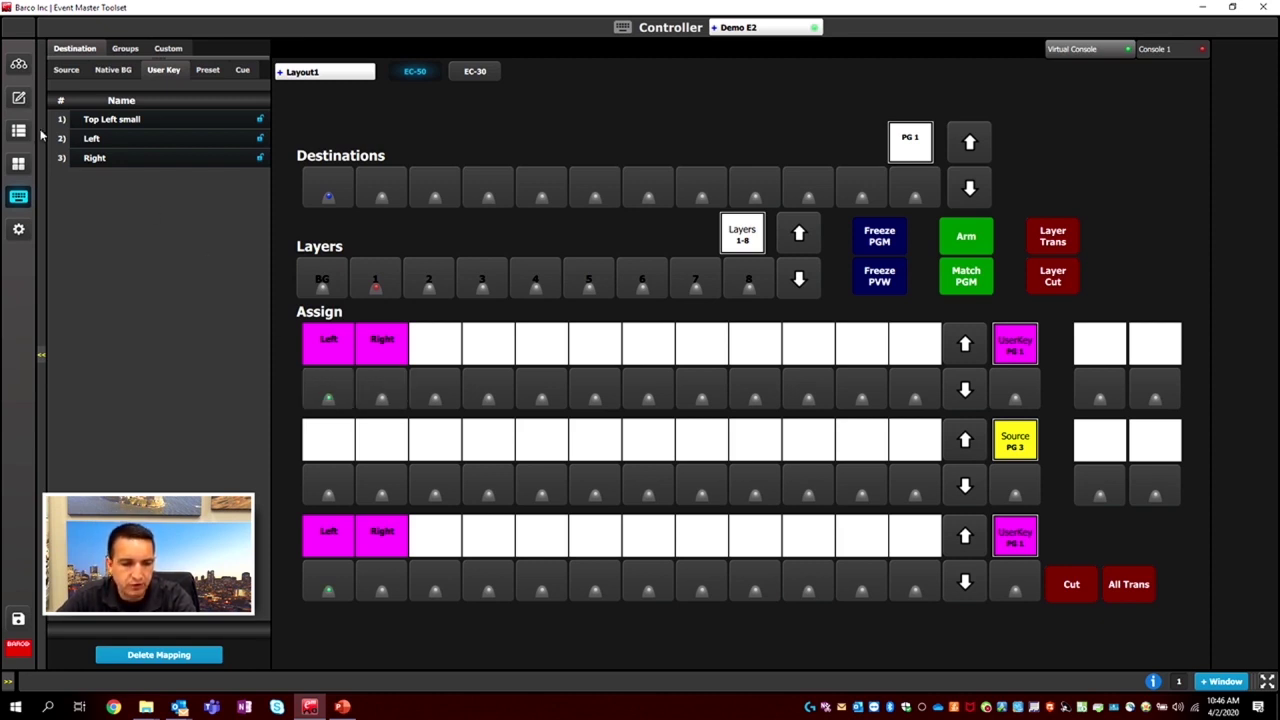
pyautogui.click(18, 97)
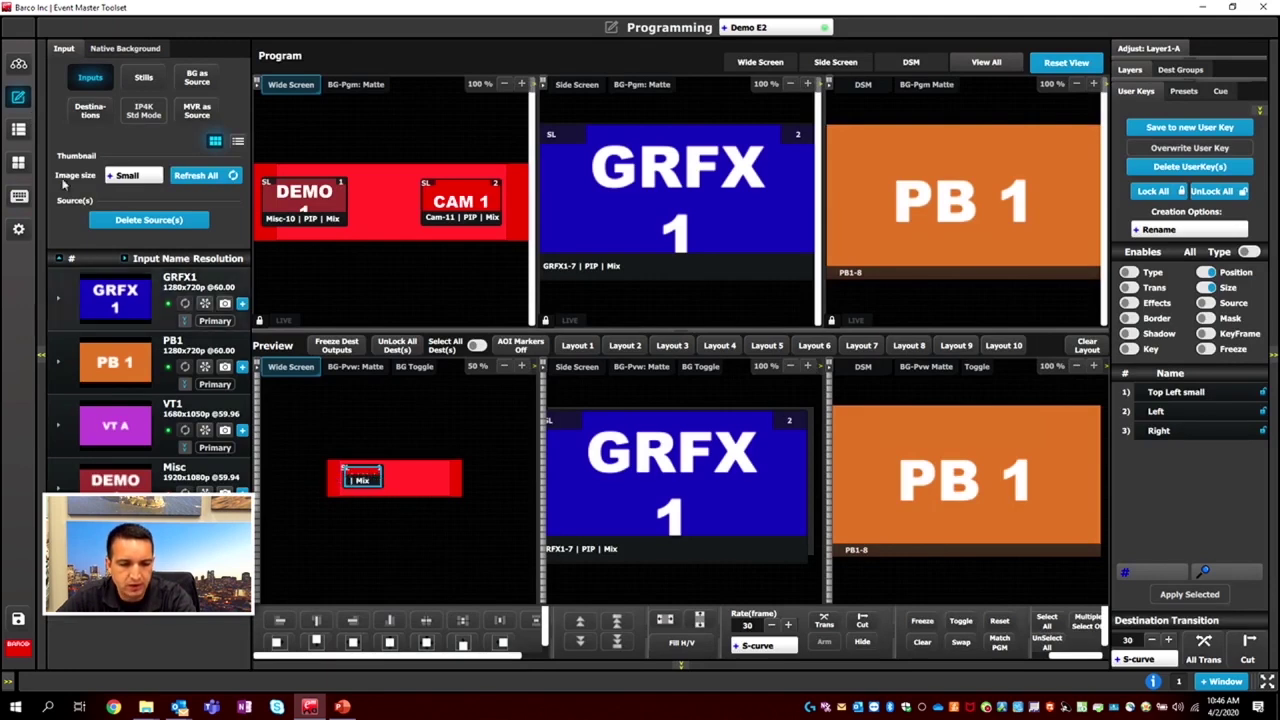
pyautogui.click(18, 196)
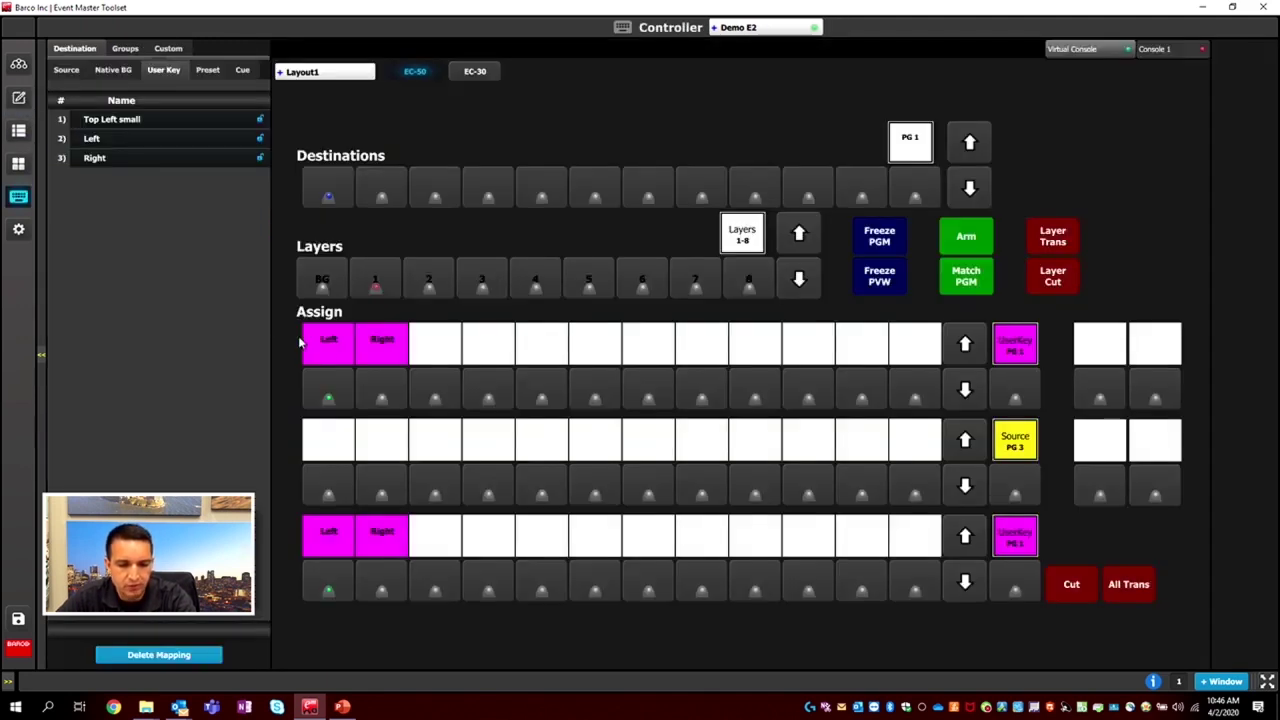
pyautogui.click(386, 383)
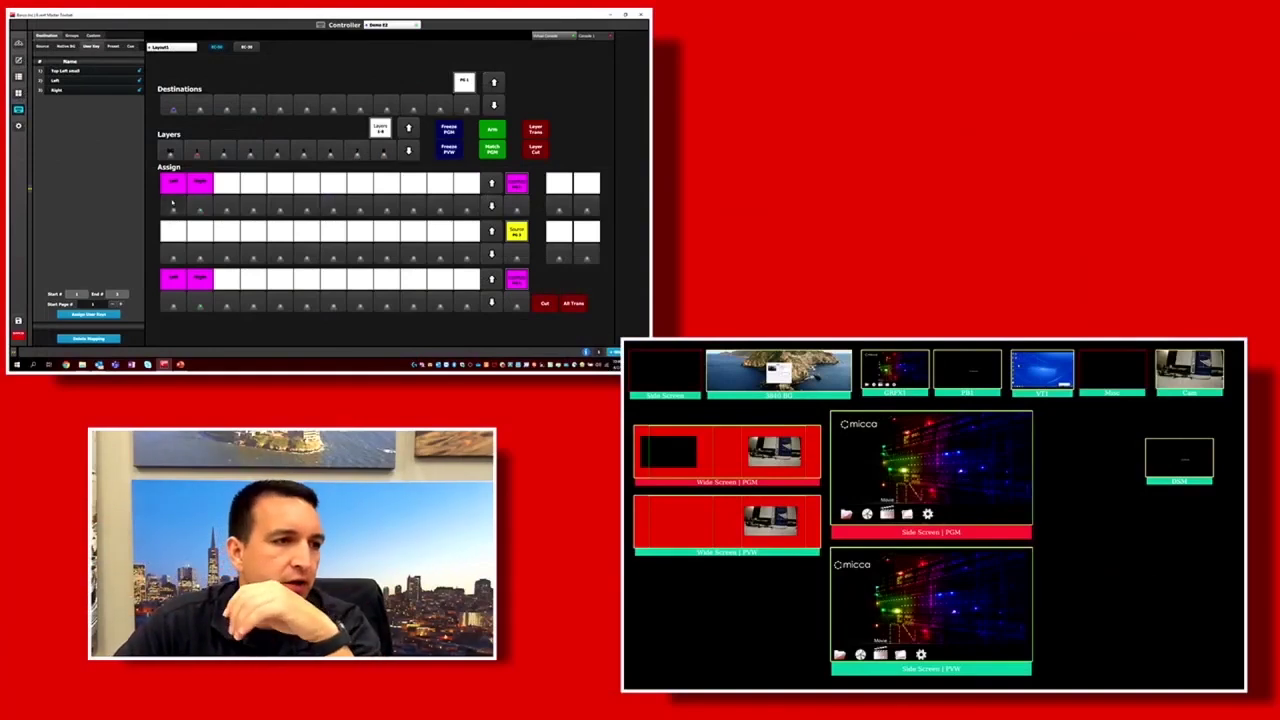
# - Recall Left and Right on the Wide Screen preview, then cycle the top Assign row to Preset PG 1
pyautogui.click(172, 204)
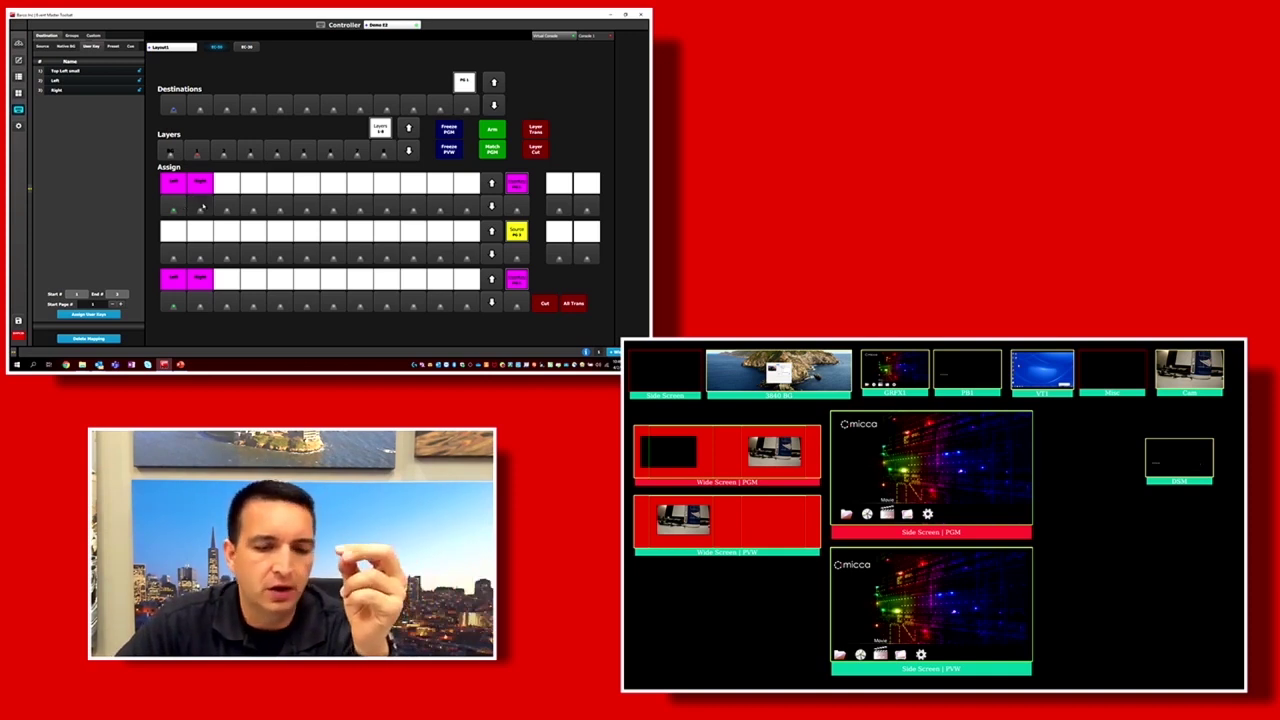
pyautogui.click(202, 207)
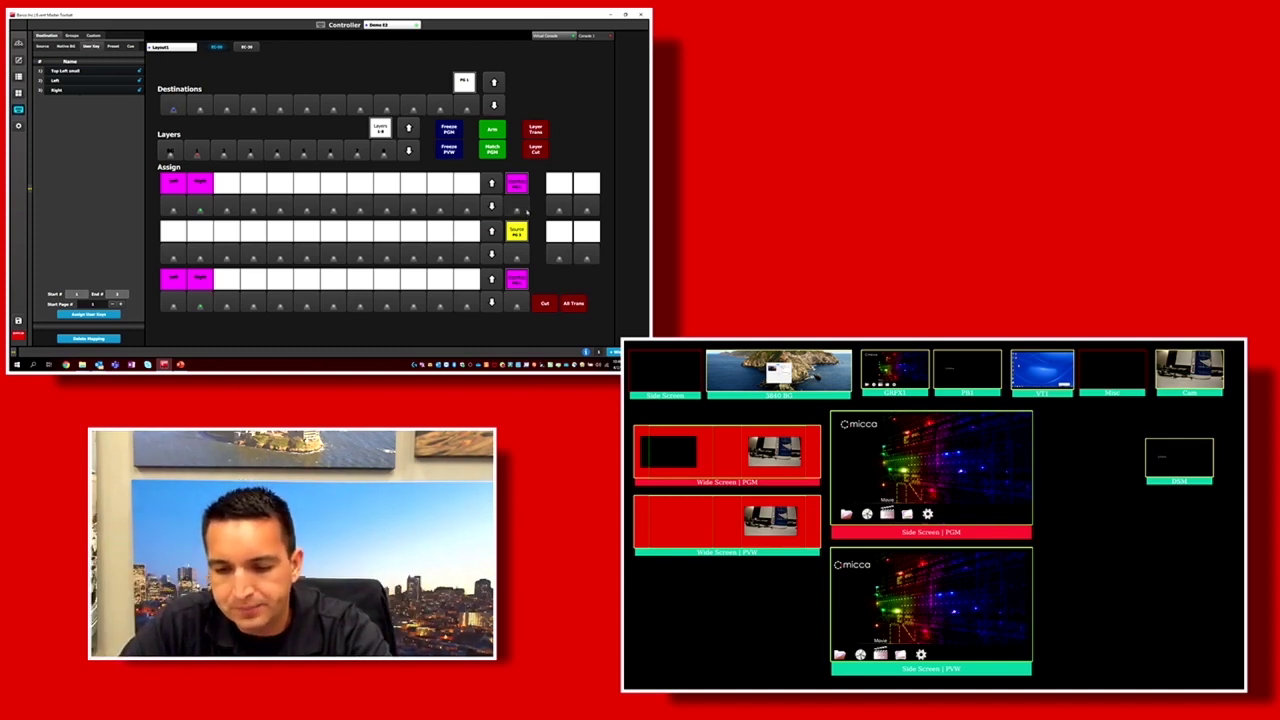
pyautogui.click(518, 207)
pyautogui.click(523, 209)
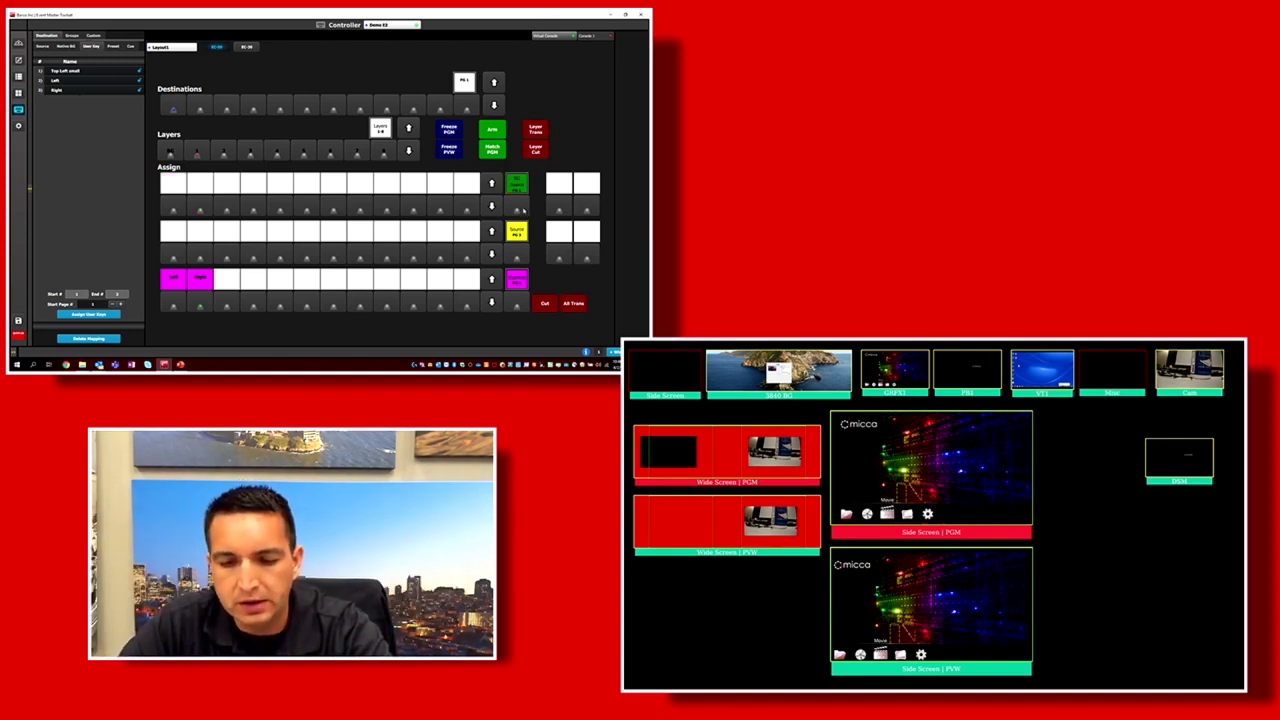
pyautogui.click(523, 209)
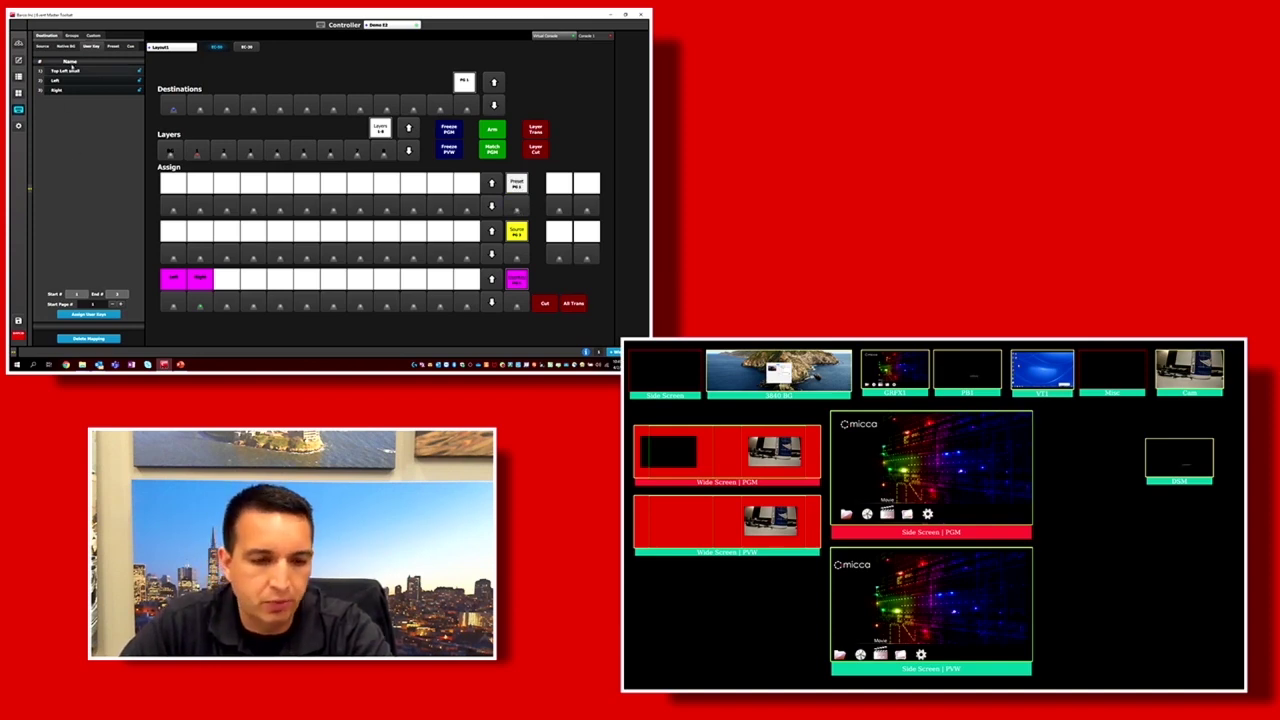
# - From the preset list, place Look 1 and Look 2 in the first two Assign slots
pyautogui.click(113, 46)
pyautogui.moveTo(62, 71); pyautogui.dragTo(170, 204)
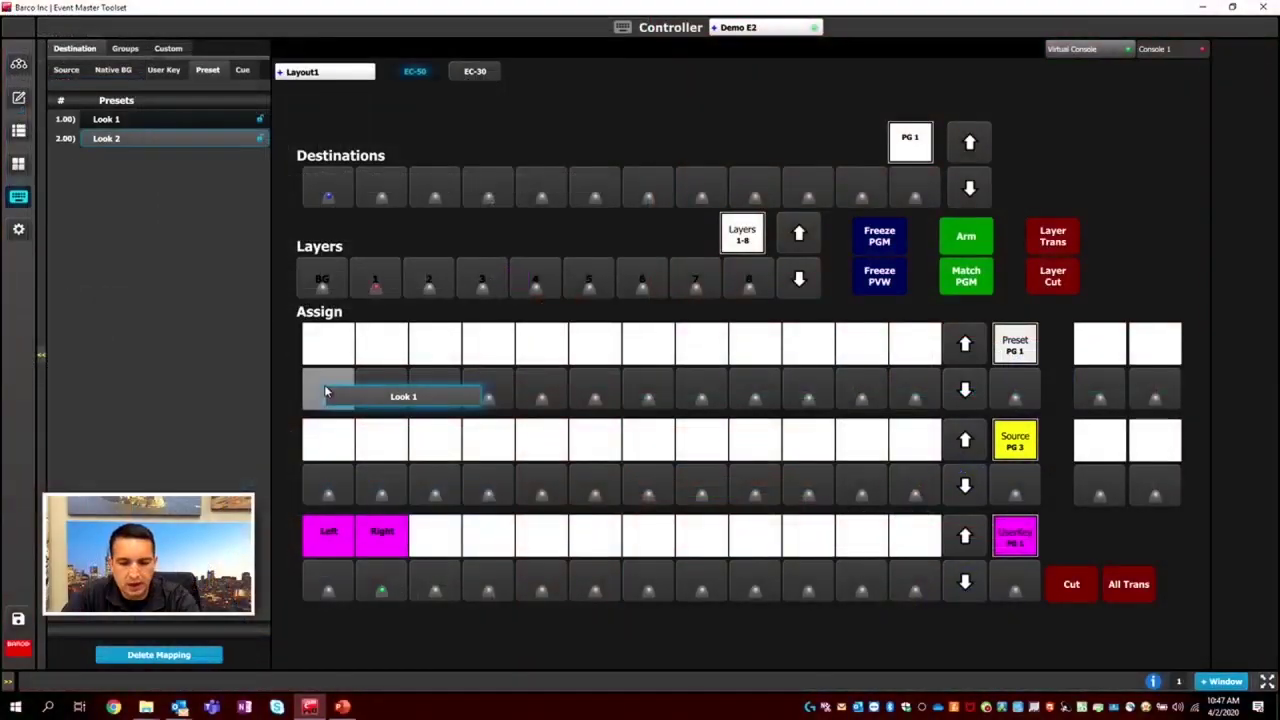
pyautogui.moveTo(325, 390); pyautogui.dragTo(329, 388)
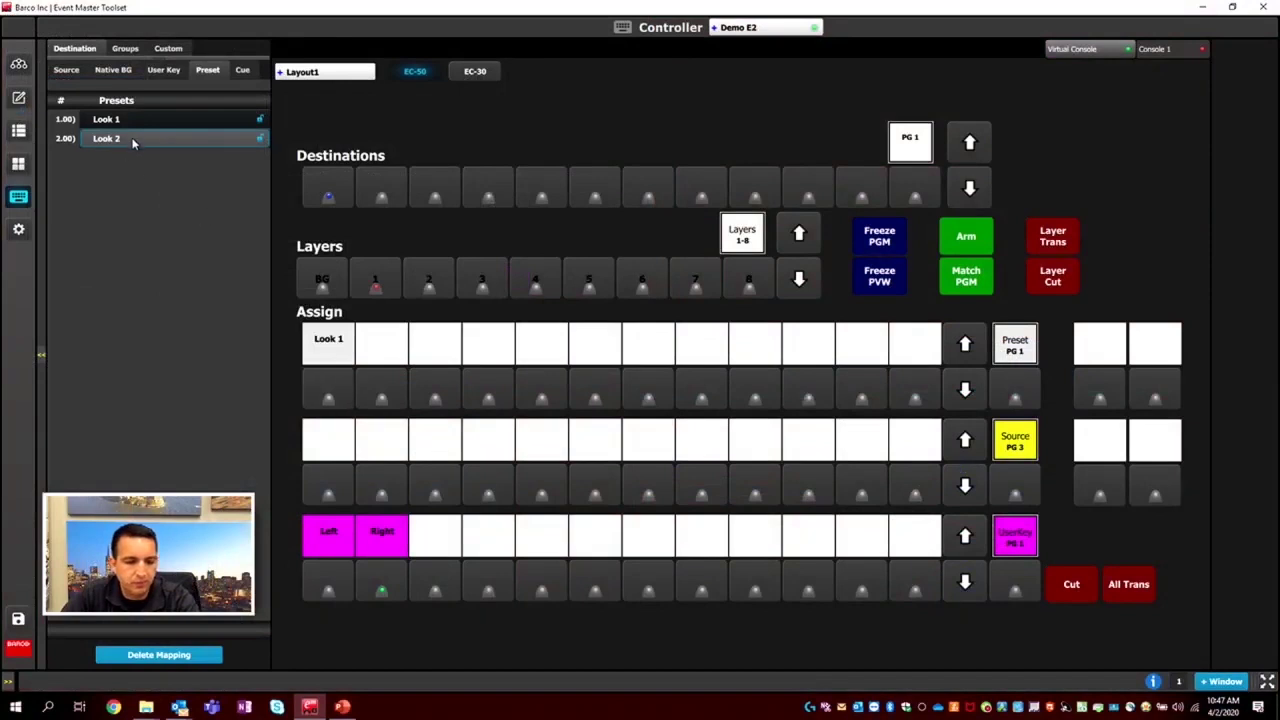
pyautogui.moveTo(134, 138); pyautogui.dragTo(379, 387)
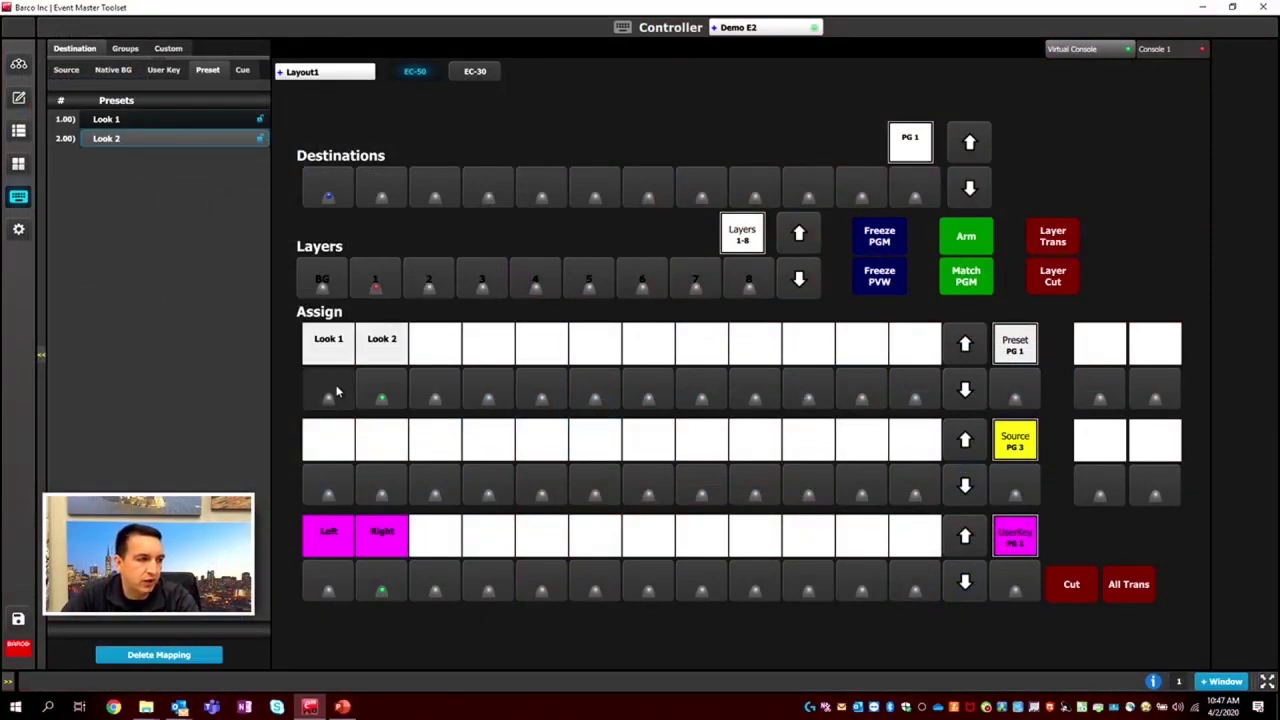
# - Recall Look 1 and Look 2 alternately to check that each changes Preview
pyautogui.click(330, 392)
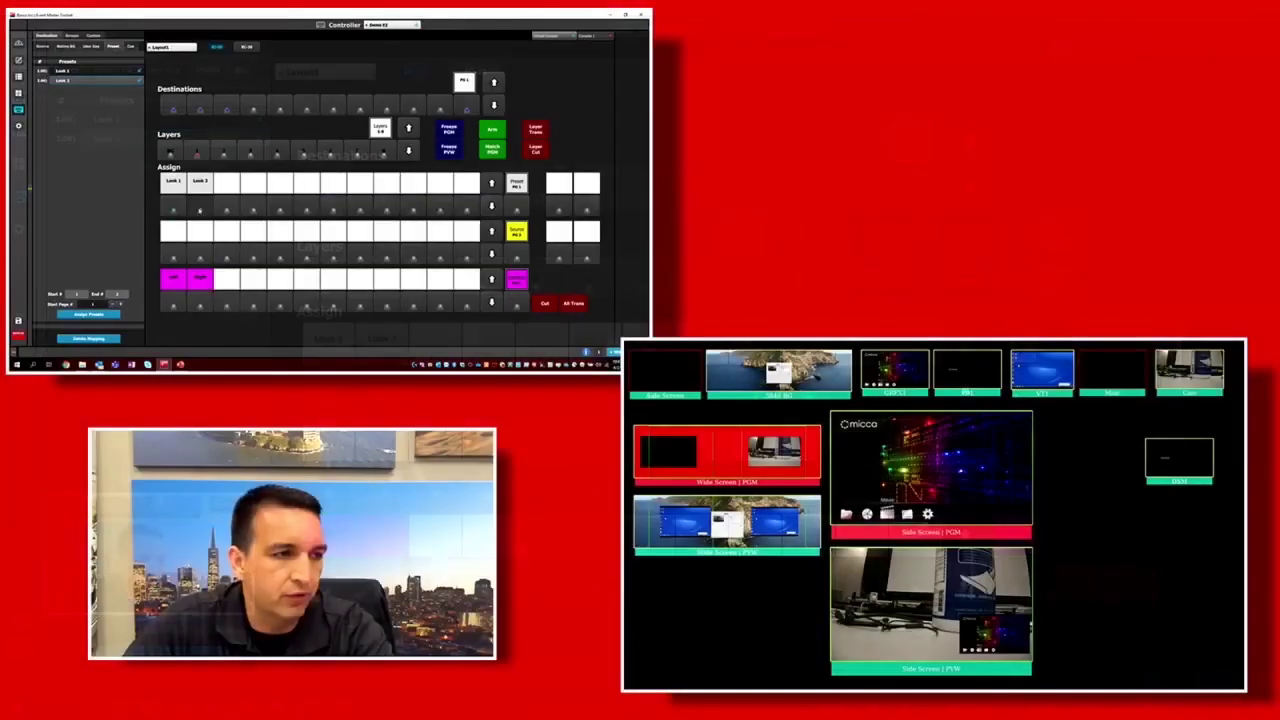
pyautogui.click(200, 209)
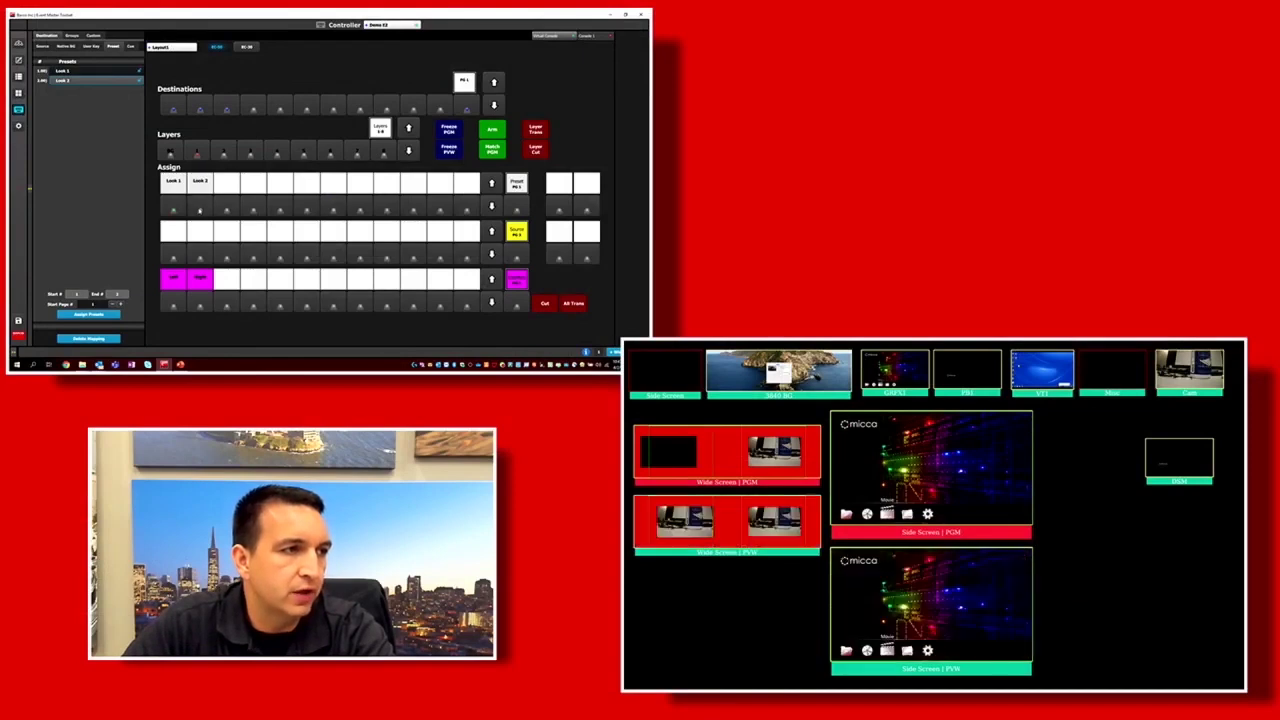
pyautogui.click(173, 210)
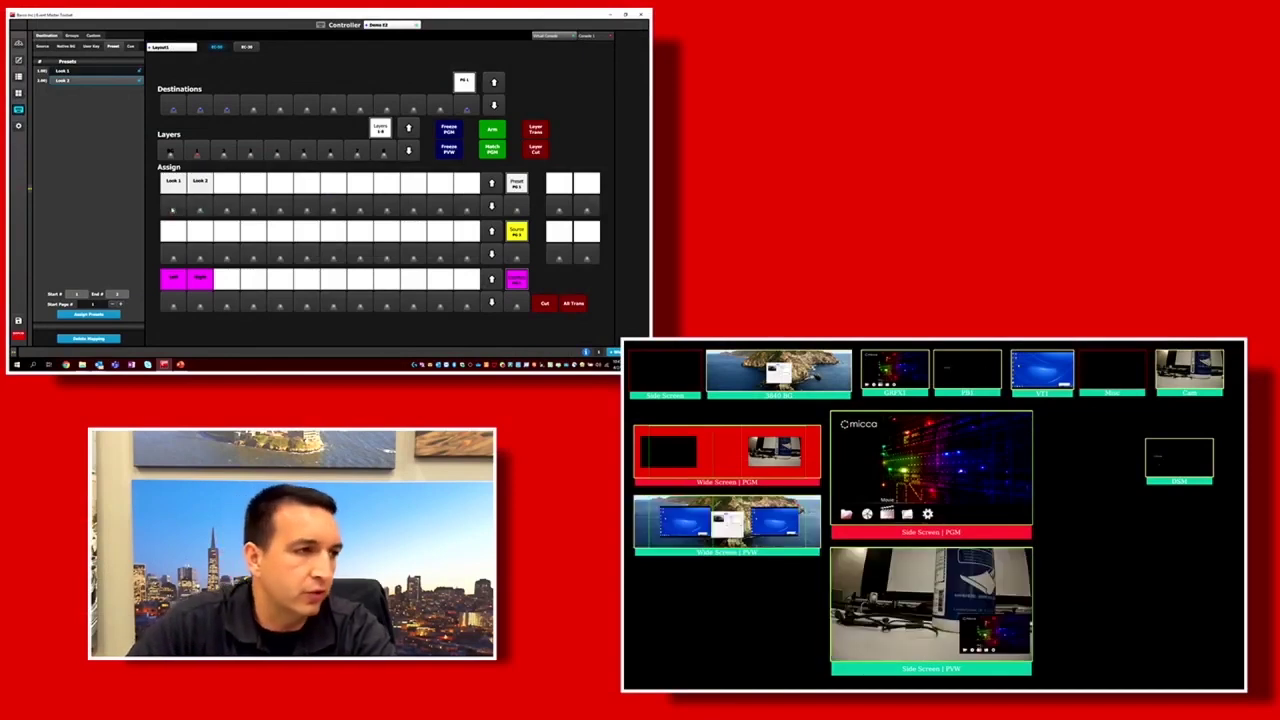
pyautogui.click(200, 210)
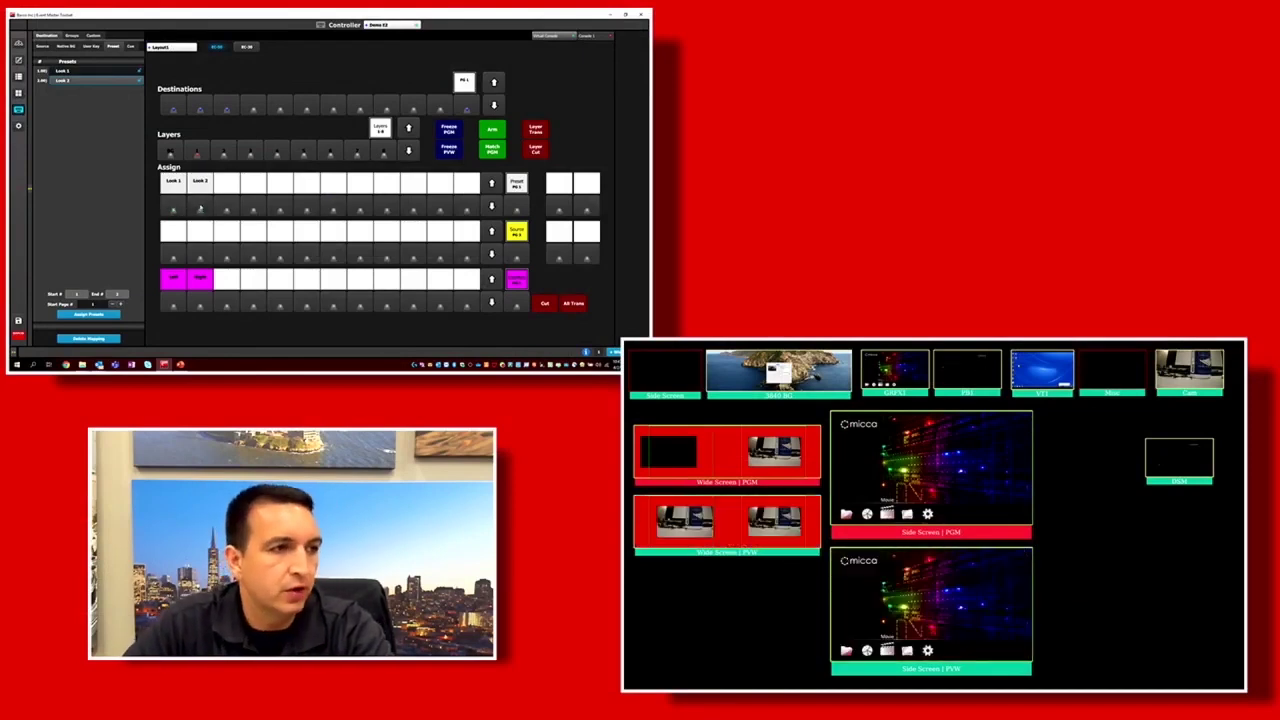